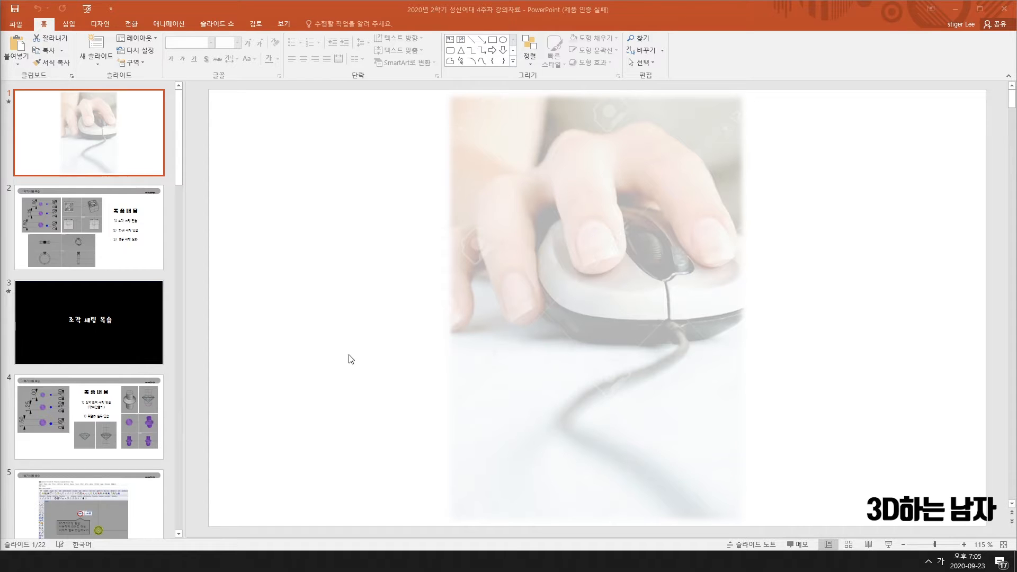
# Step: Show slide 2, and in Chrome open the My Cloud Home folder 성신여자대학교 > 수업 예제 자료 > 라이노예제폴더
pyautogui.click(61, 236)
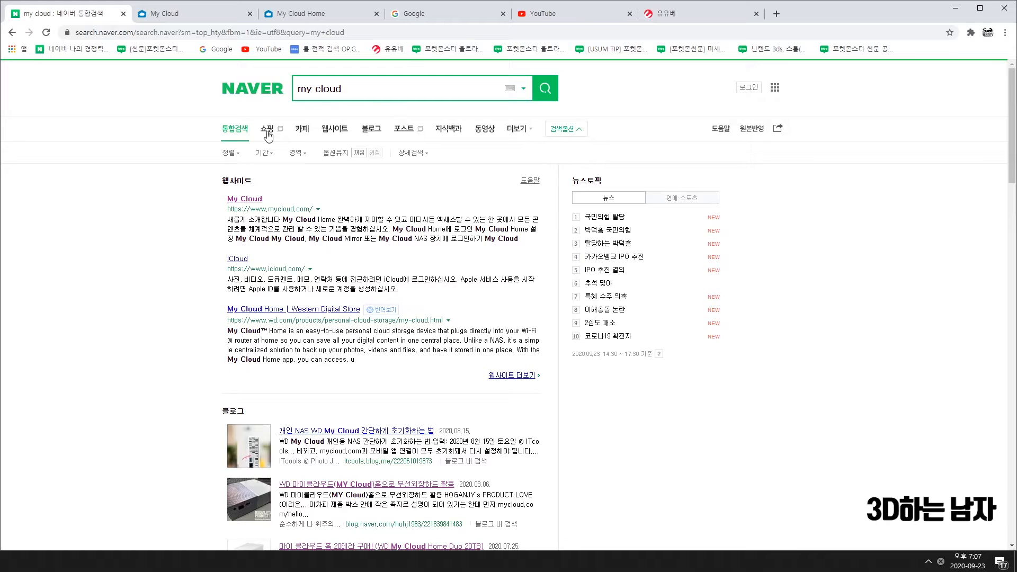
pyautogui.click(201, 13)
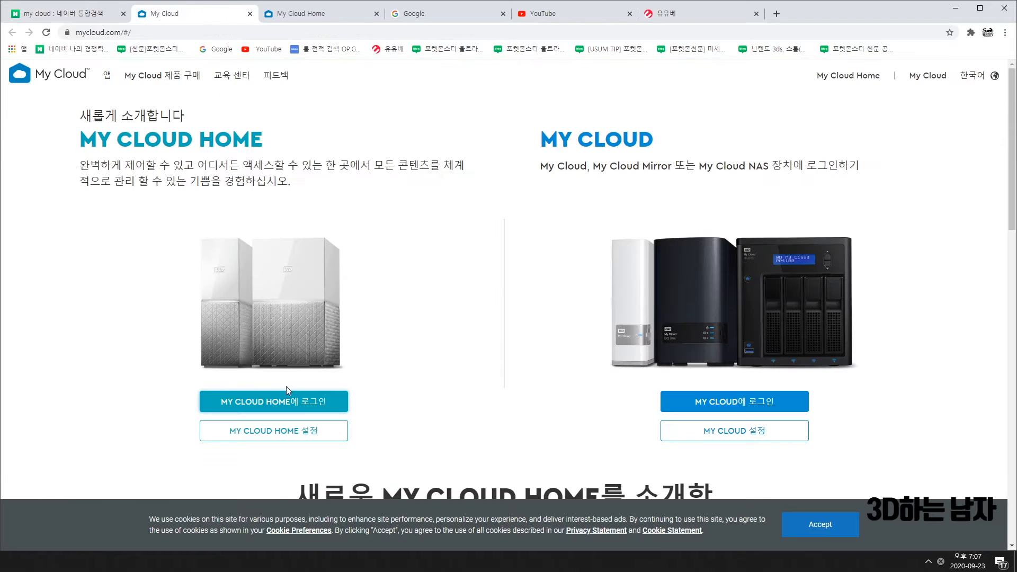
pyautogui.click(319, 9)
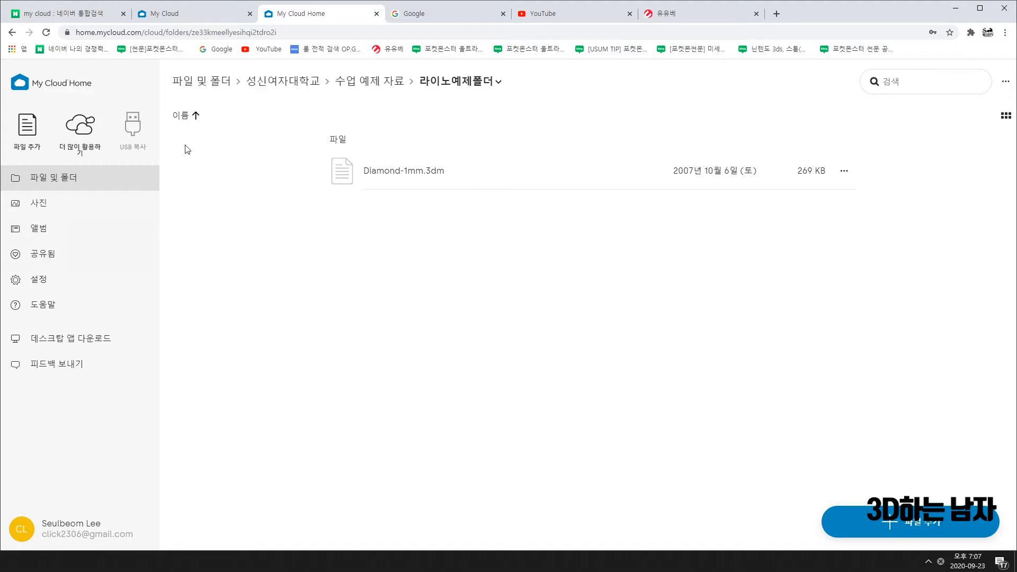
pyautogui.click(247, 88)
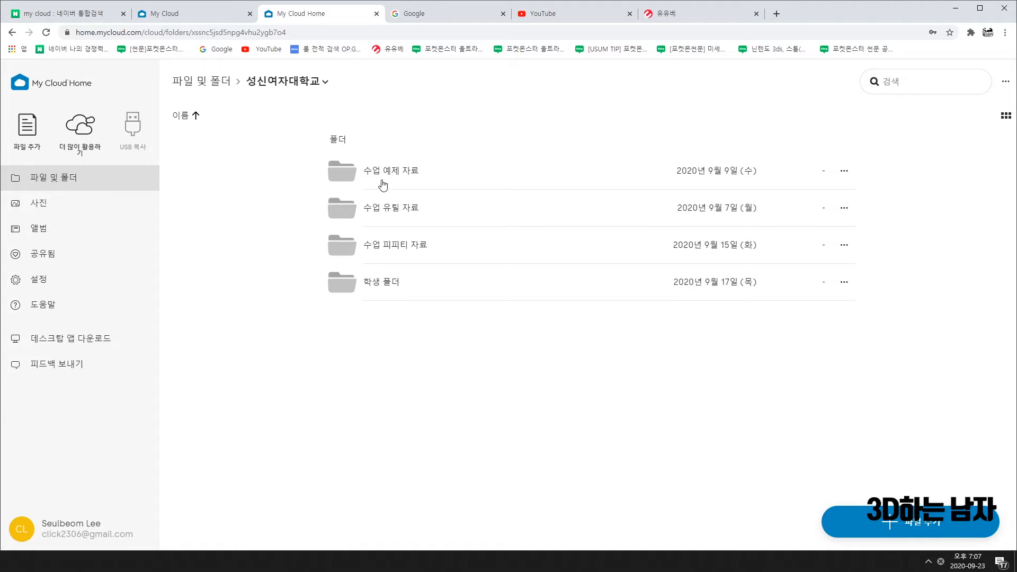
pyautogui.click(401, 173)
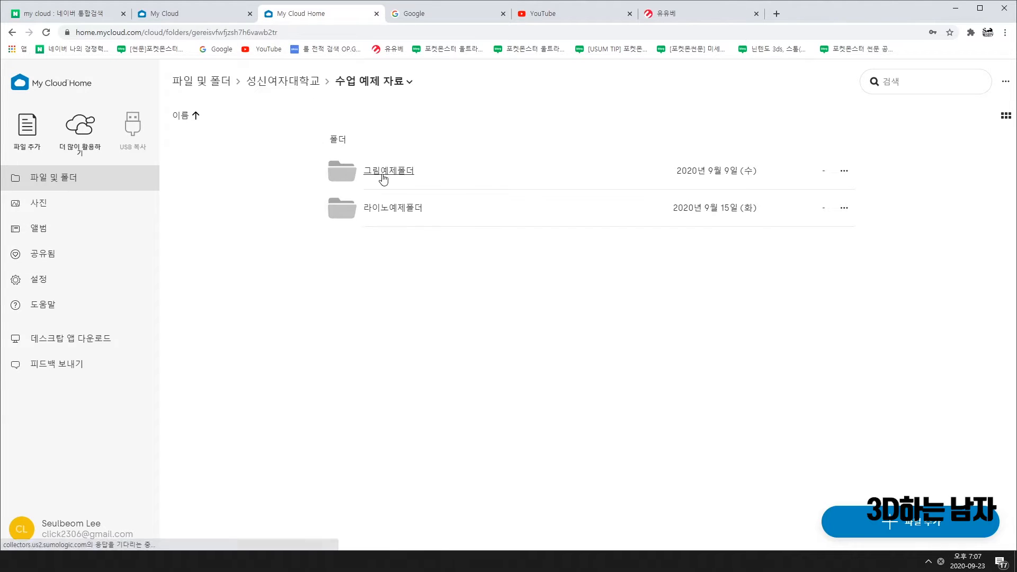
pyautogui.click(401, 209)
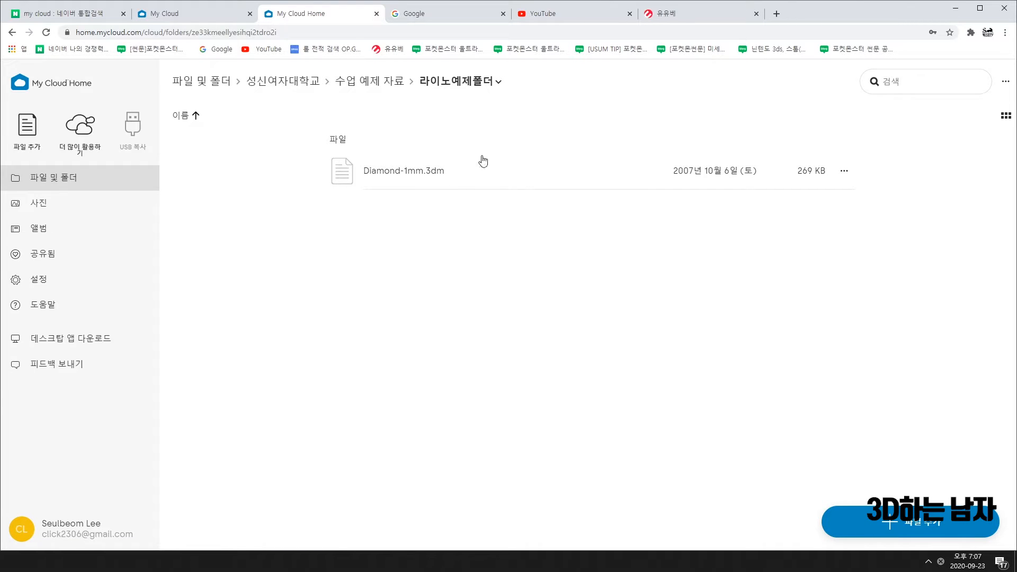
# Step: Download Diamond-1mm.3dm from My Cloud Home and open it in Rhino from the downloads folder
pyautogui.click(416, 175)
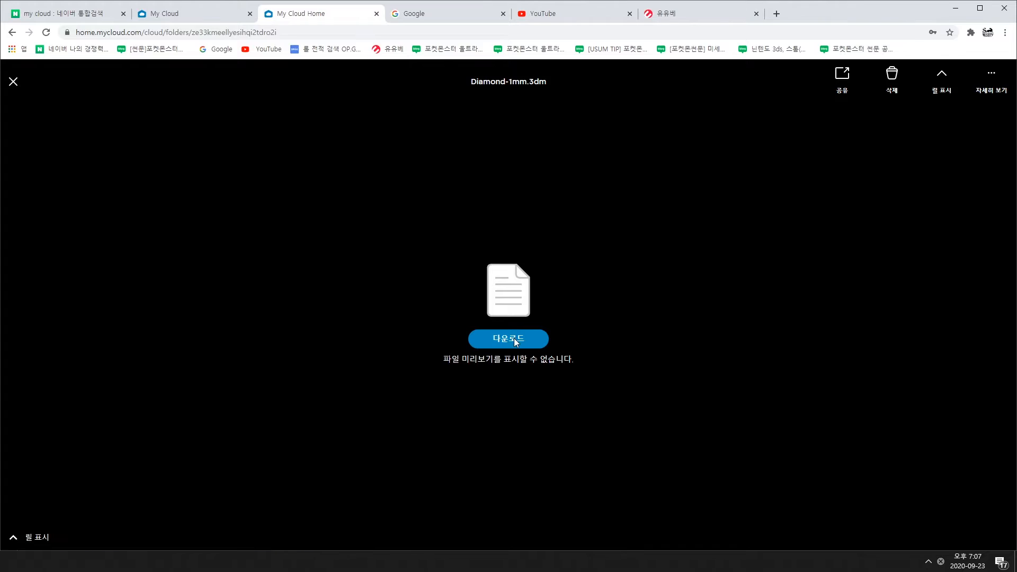
pyautogui.click(512, 340)
pyautogui.click(109, 538)
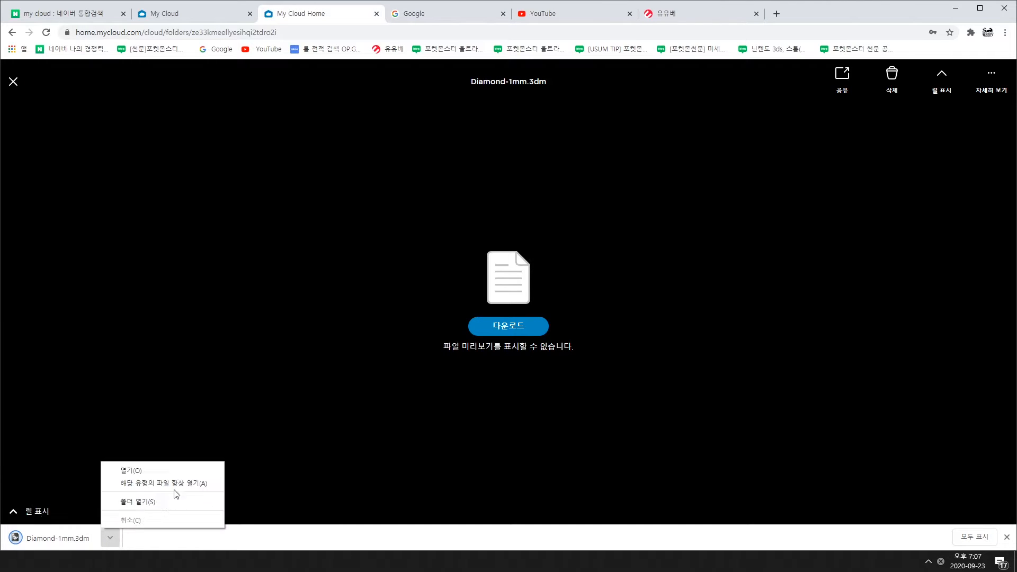
pyautogui.click(145, 503)
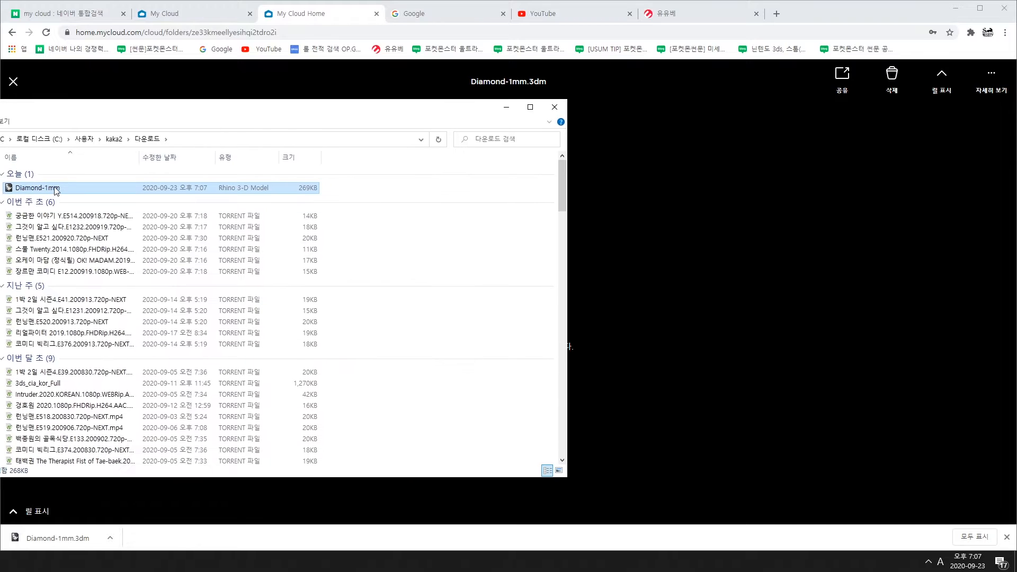
pyautogui.click(506, 107)
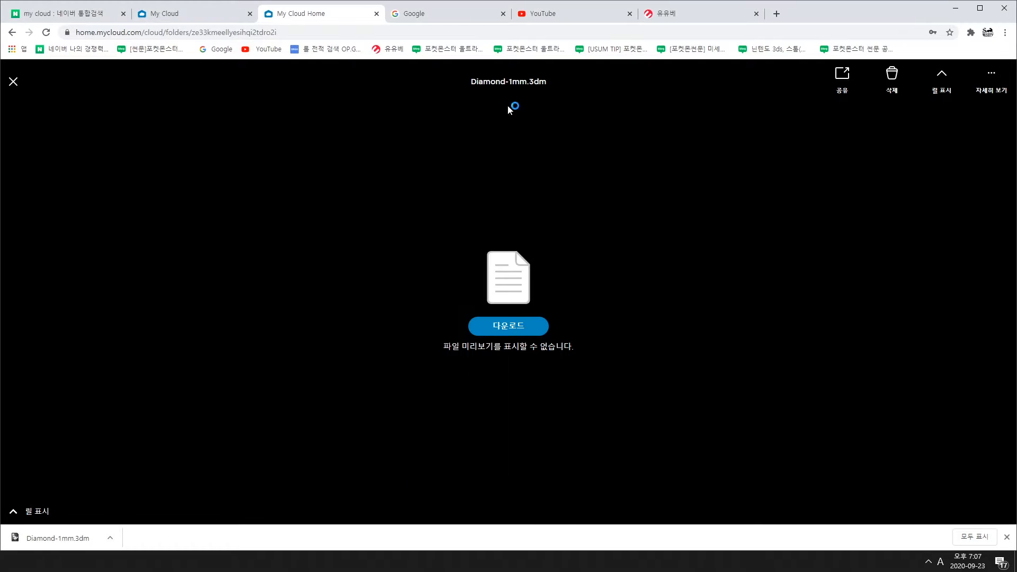
pyautogui.click(956, 8)
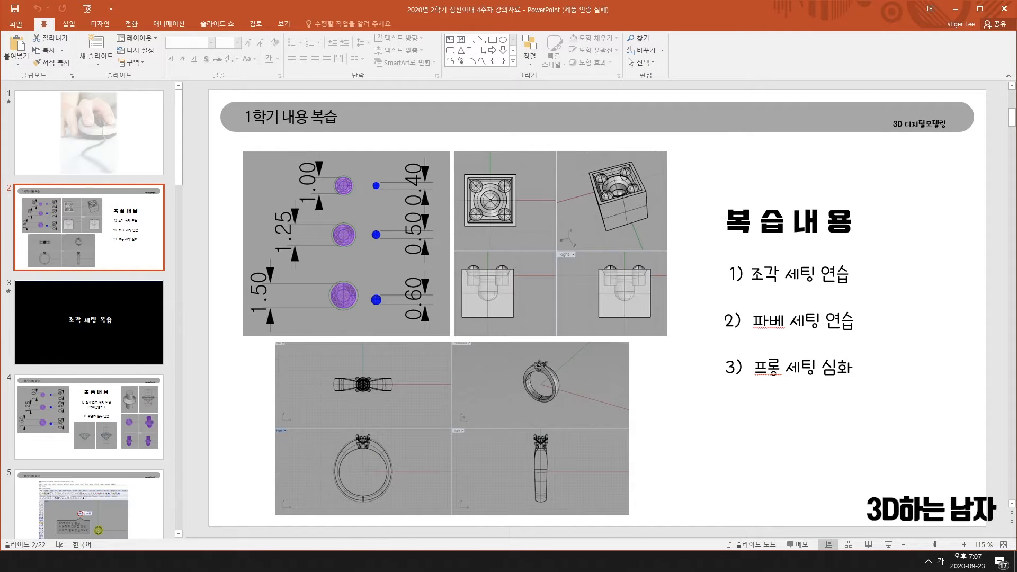
# Step: Switch to Rhino and copy the diamond from the Diamond-1mm file into the untitled Rhino 5 document
pyautogui.click(87, 561)
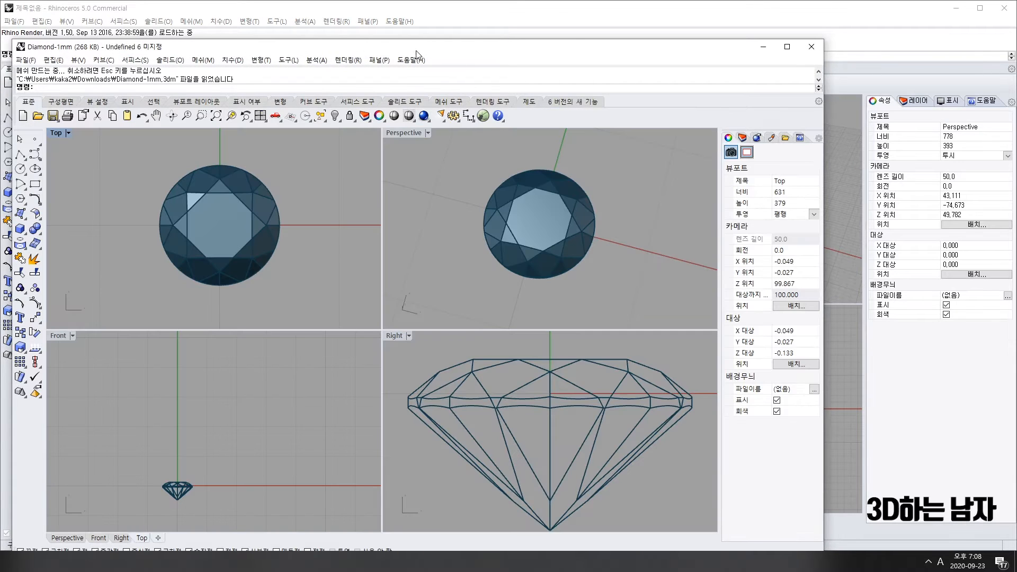
pyautogui.moveTo(419, 52); pyautogui.dragTo(520, 37)
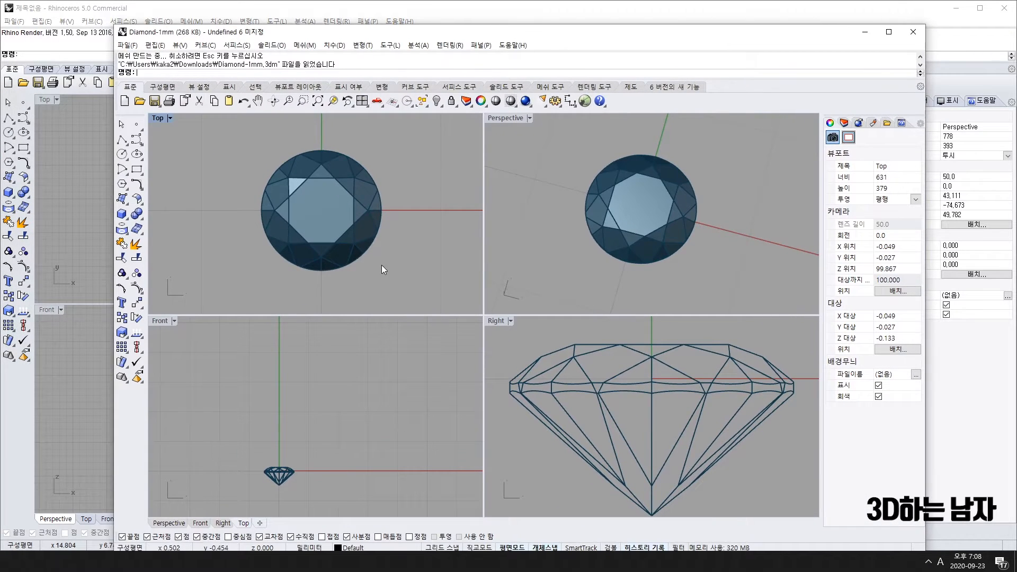
pyautogui.scroll(-4, 249, 184)
pyautogui.moveTo(222, 153); pyautogui.dragTo(419, 280)
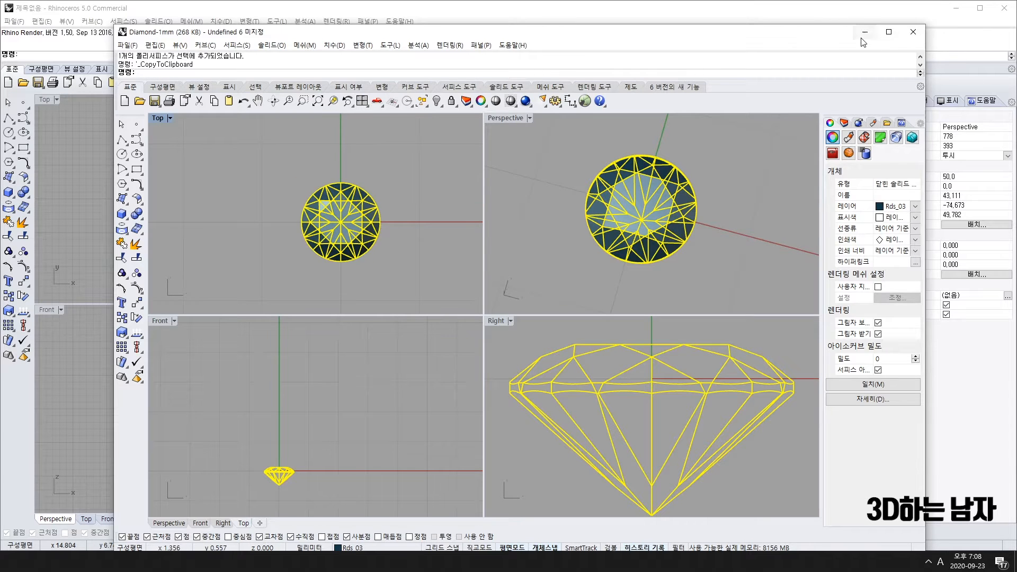
pyautogui.click(865, 32)
pyautogui.hotkey('ctrl', 'v')
# Step: Set the Perspective viewport to the Shaded (음영) display mode for the pasted diamond
pyautogui.scroll(5, 235, 196)
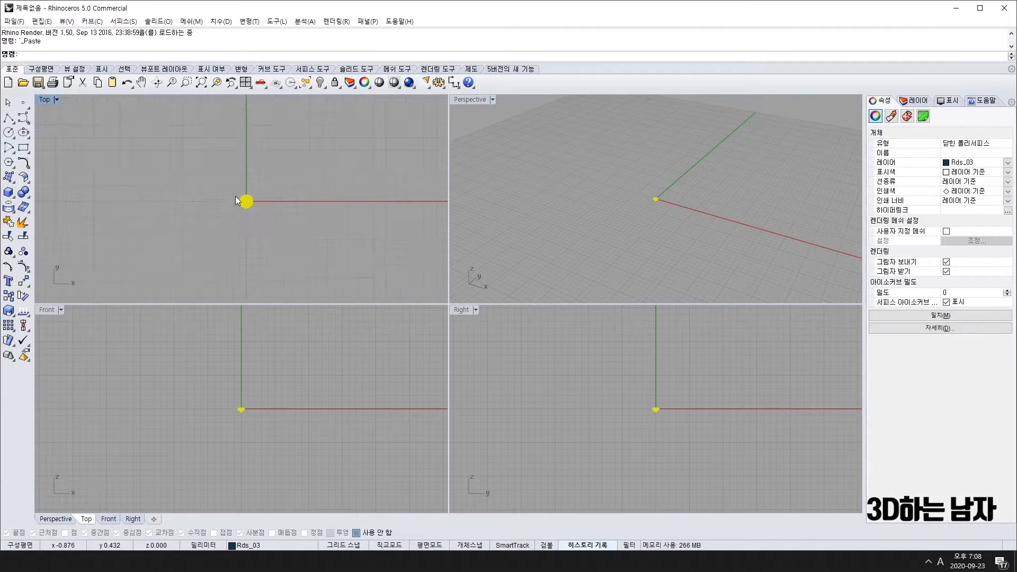
pyautogui.moveTo(235, 212); pyautogui.dragTo(255, 204, button='right')
pyautogui.scroll(-6, 290, 203)
pyautogui.scroll(7, 679, 204)
pyautogui.scroll(4, 622, 203)
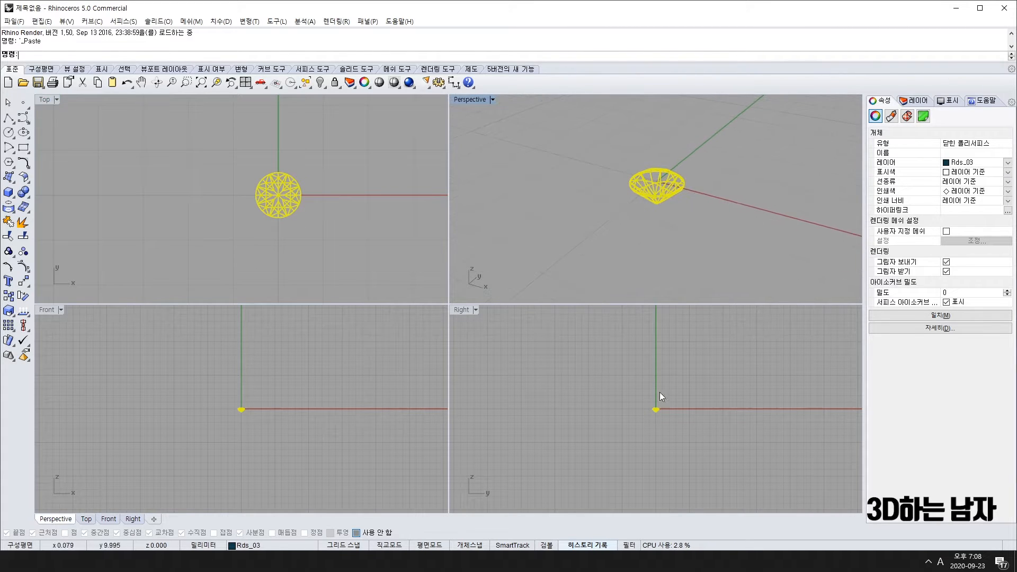
pyautogui.scroll(5, 656, 413)
pyautogui.moveTo(669, 466); pyautogui.dragTo(665, 364, button='right')
pyautogui.scroll(5, 243, 418)
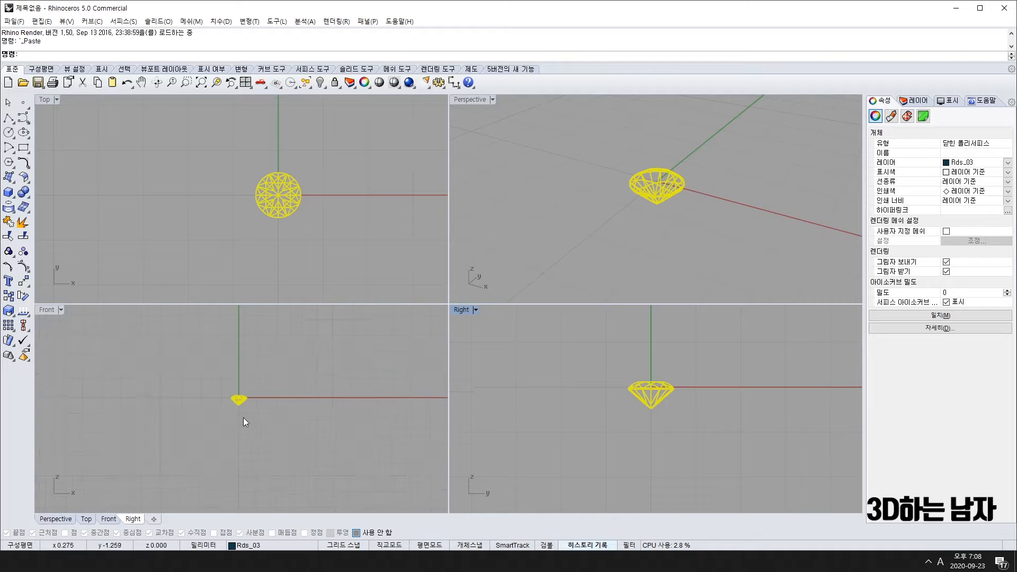
pyautogui.moveTo(266, 400); pyautogui.dragTo(304, 399, button='right')
pyautogui.click(620, 143)
pyautogui.click(485, 101)
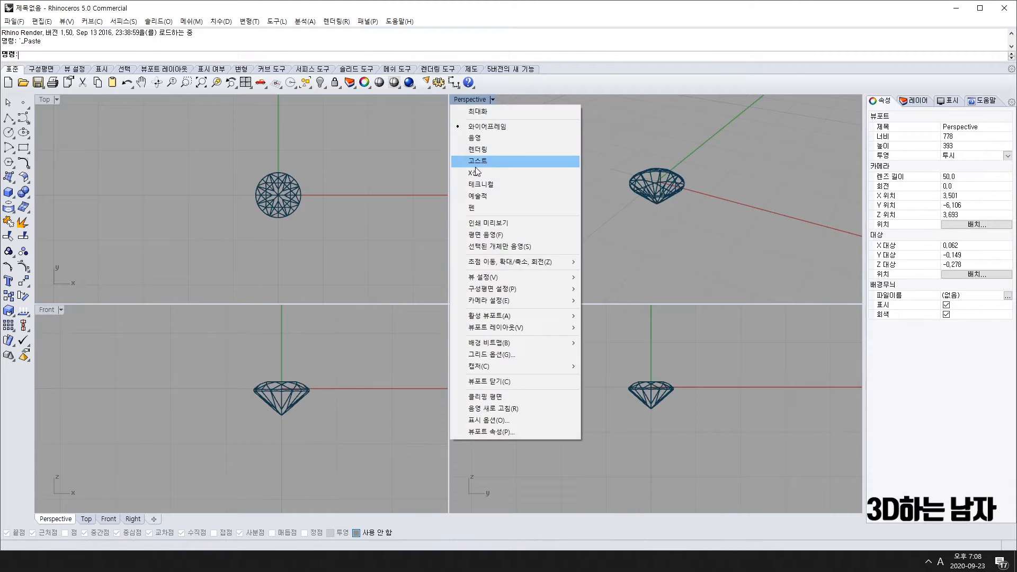
pyautogui.click(480, 140)
pyautogui.click(214, 162)
pyautogui.click(249, 400)
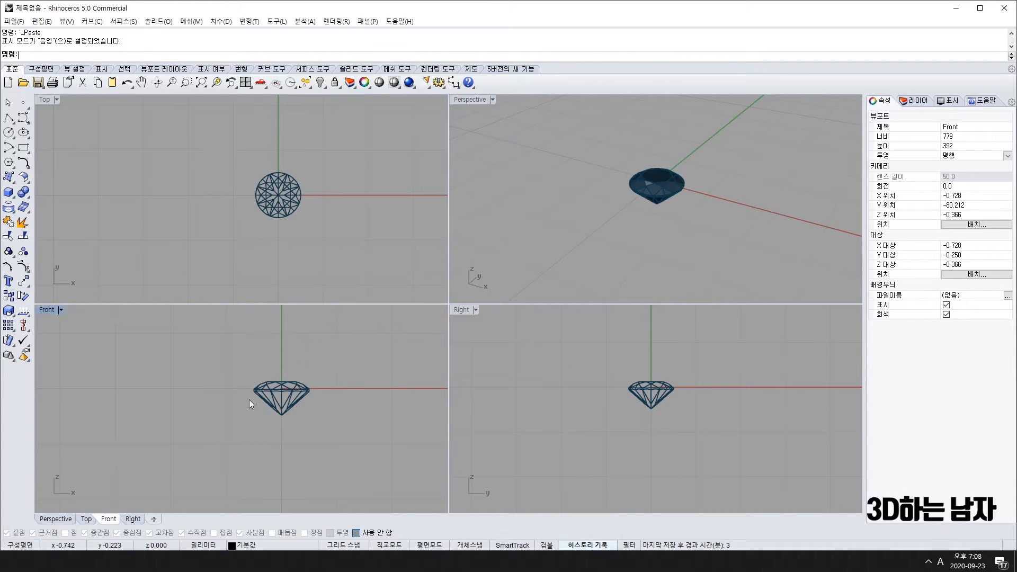
pyautogui.click(554, 413)
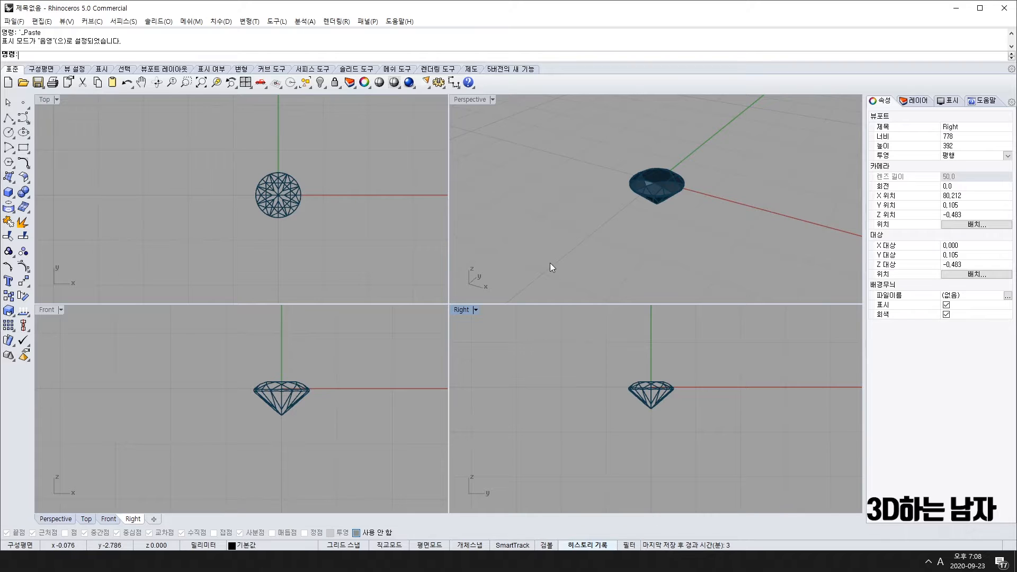
pyautogui.moveTo(388, 222)
pyautogui.mouseDown(button='right')
pyautogui.moveTo(373, 187)
pyautogui.moveTo(366, 197)
pyautogui.moveTo(381, 204)
pyautogui.mouseUp(button='right')
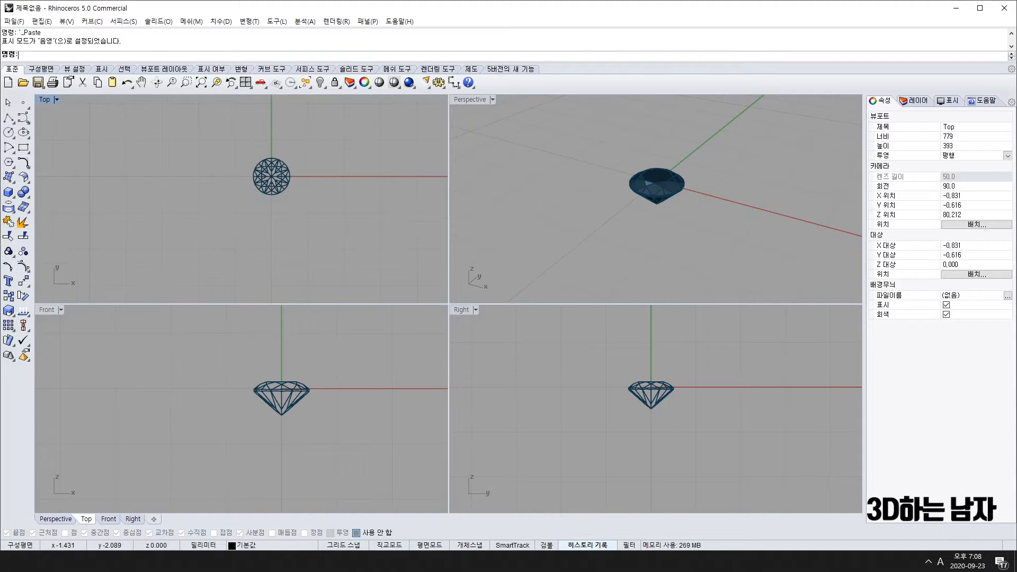
# Step: Close the Diamond-1mm source file's Rhino window and return to the untitled document
pyautogui.hotkey('alt', 'Tab')
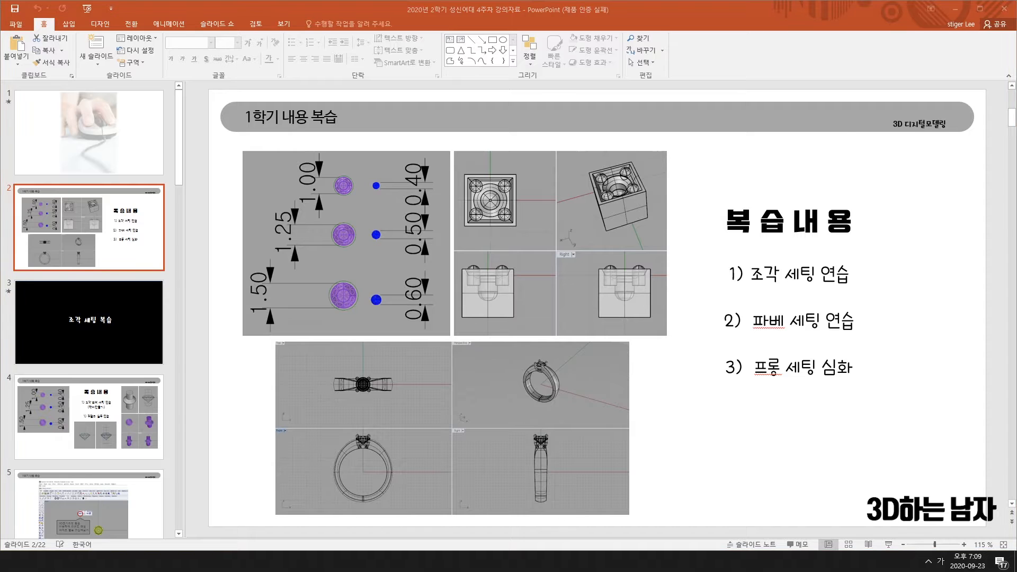
pyautogui.hotkey('alt', 'Tab')
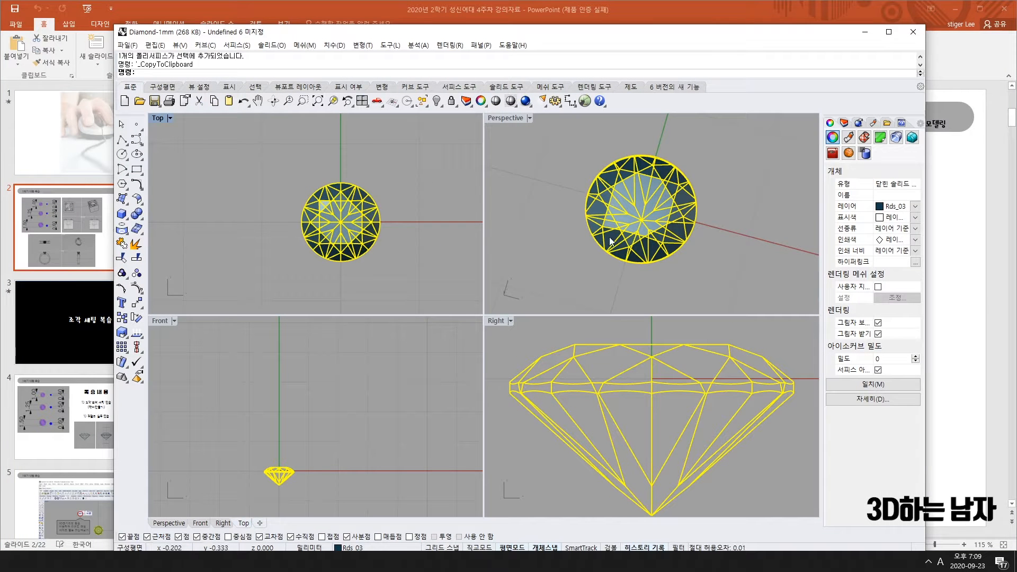
pyautogui.click(919, 36)
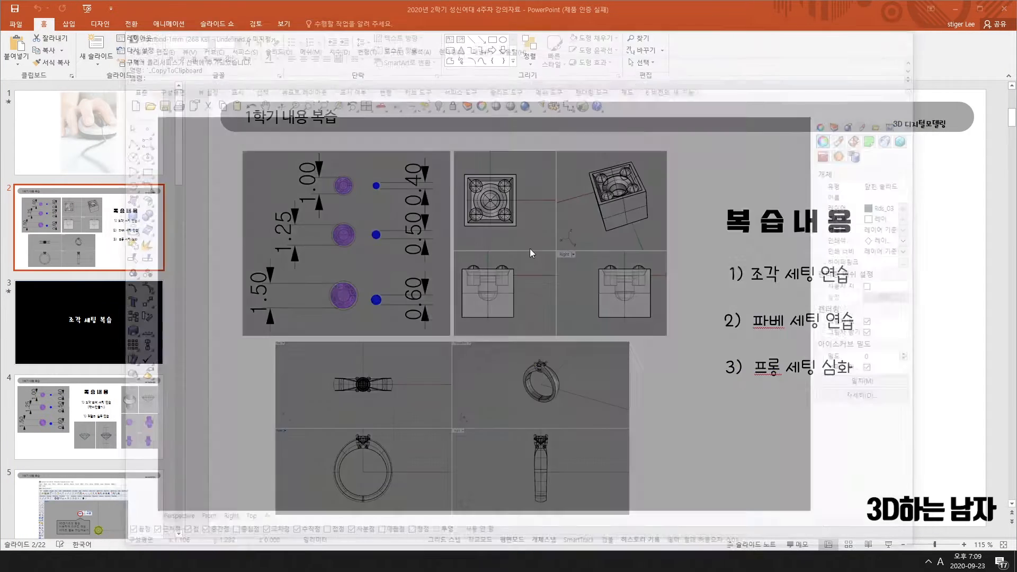
pyautogui.hotkey('alt', 'Tab')
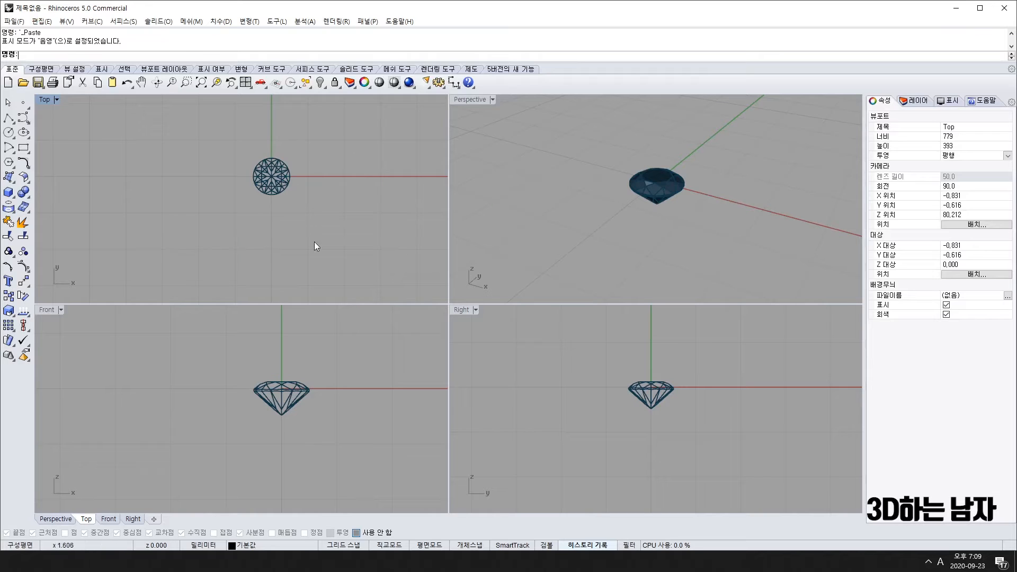
# Step: Maximize the Front viewport with the diamond in view
pyautogui.scroll(4, 254, 228)
pyautogui.moveTo(206, 193); pyautogui.dragTo(245, 195, button='right')
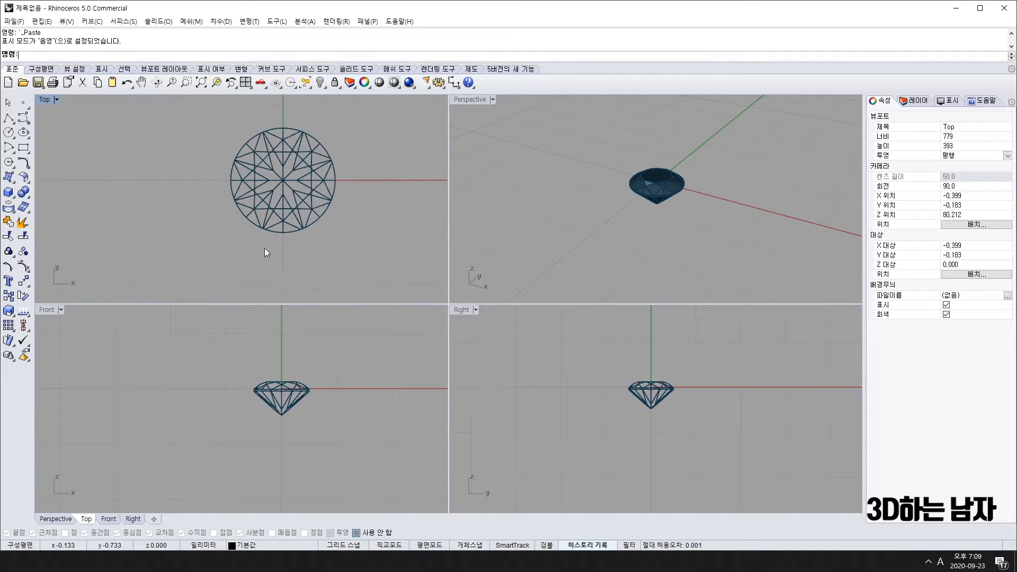
pyautogui.scroll(-5, 265, 248)
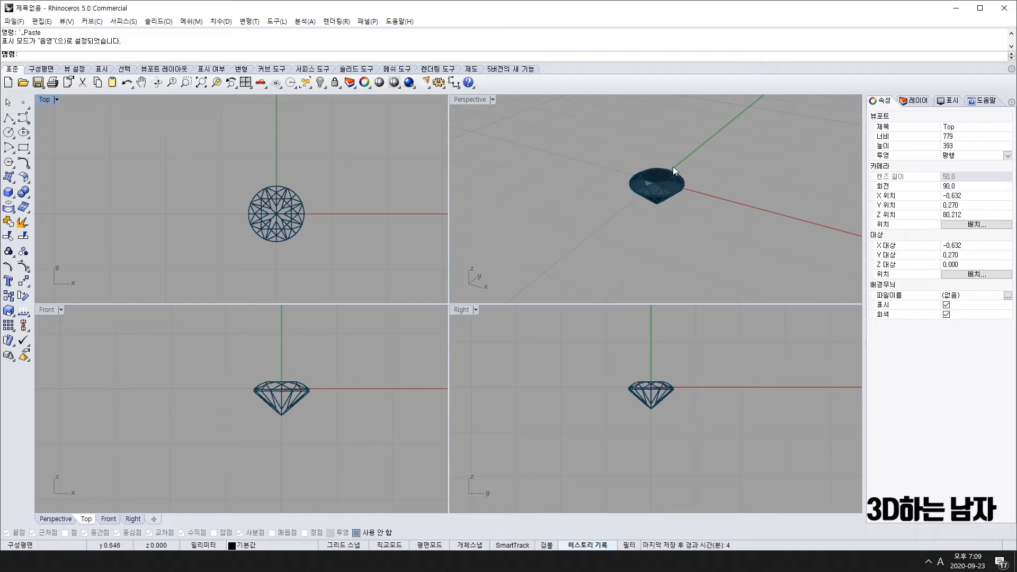
pyautogui.scroll(5, 673, 166)
pyautogui.scroll(4, 638, 392)
pyautogui.scroll(3, 265, 395)
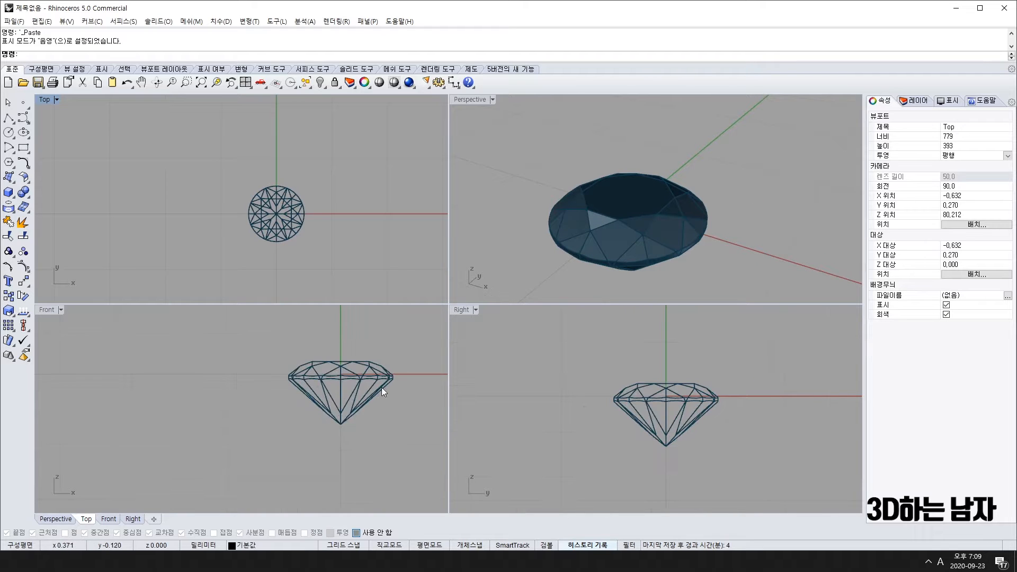
pyautogui.moveTo(382, 386); pyautogui.dragTo(334, 418, button='right')
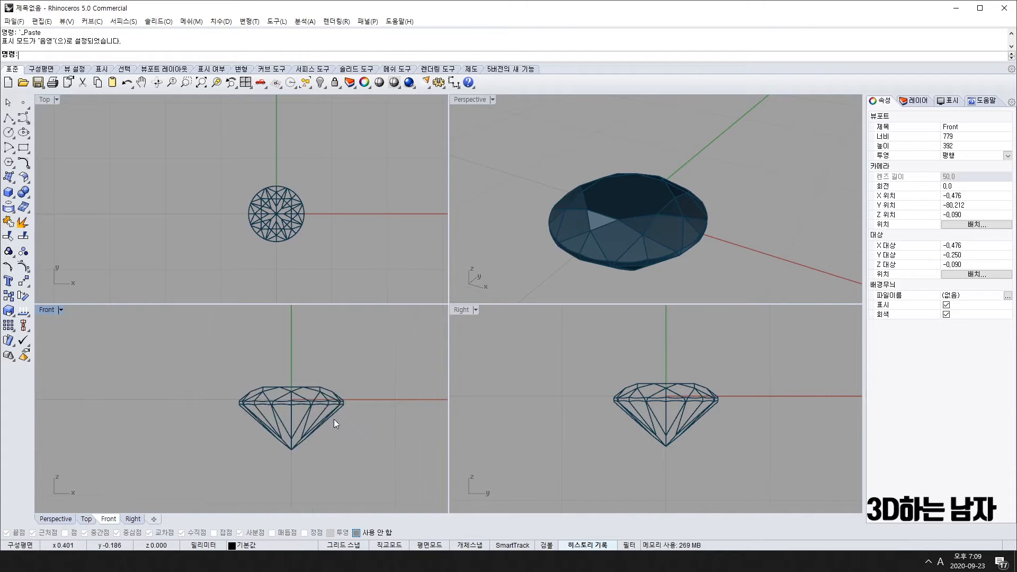
pyautogui.doubleClick(49, 309)
pyautogui.scroll(-3, 608, 269)
pyautogui.moveTo(577, 363); pyautogui.dragTo(510, 371, button='right')
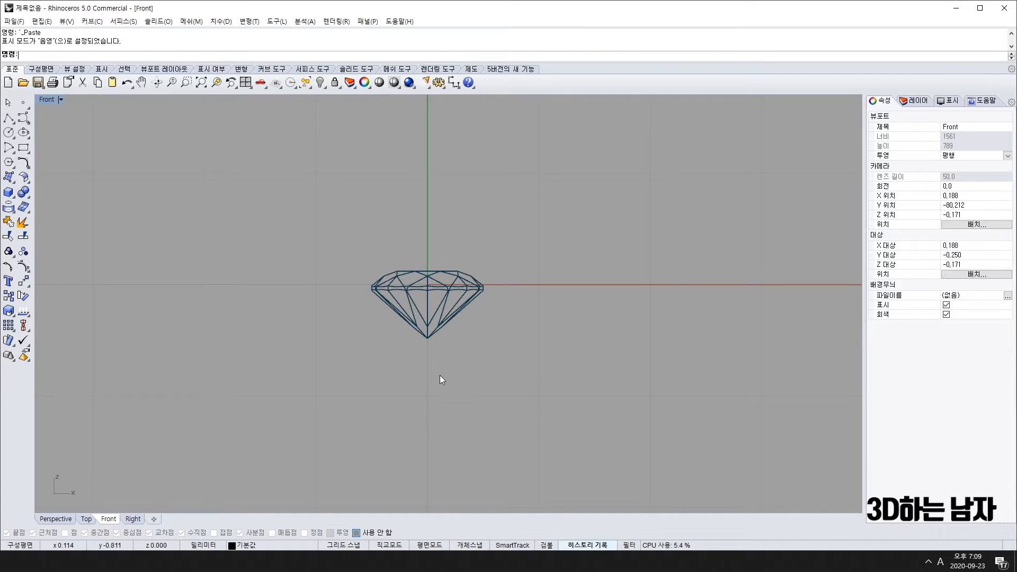
# Step: Start a cutter profile polyline in the Front view: vertical up below the diamond, then along the pavilion's outside to the girdle's lower edge
pyautogui.click(23, 117)
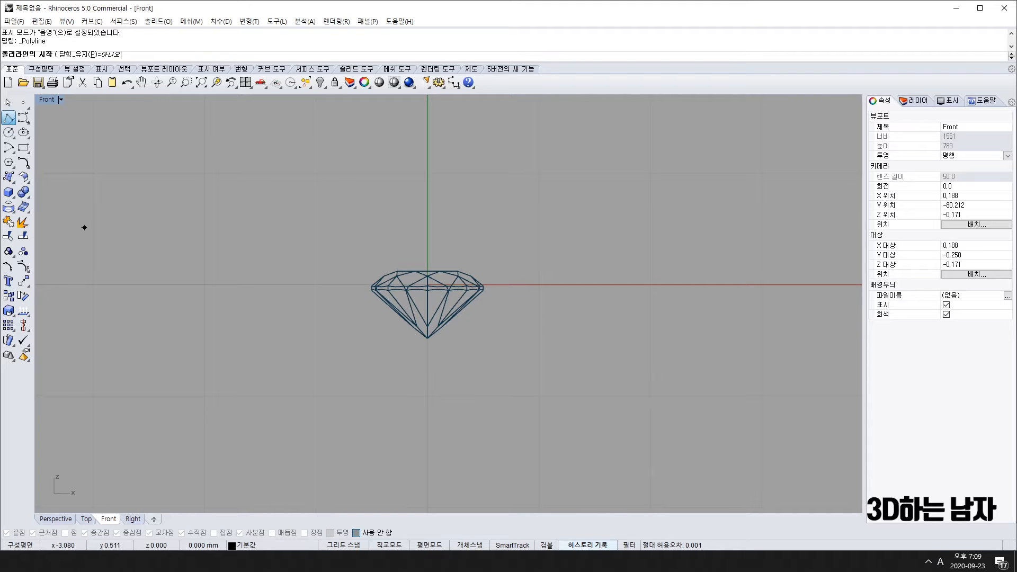
pyautogui.click(452, 364)
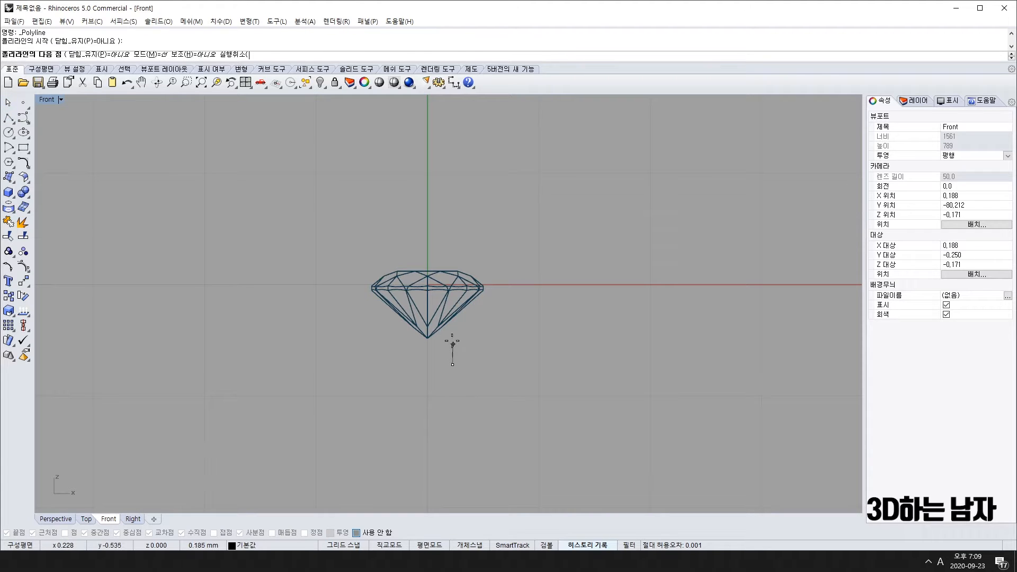
pyautogui.scroll(5, 452, 348)
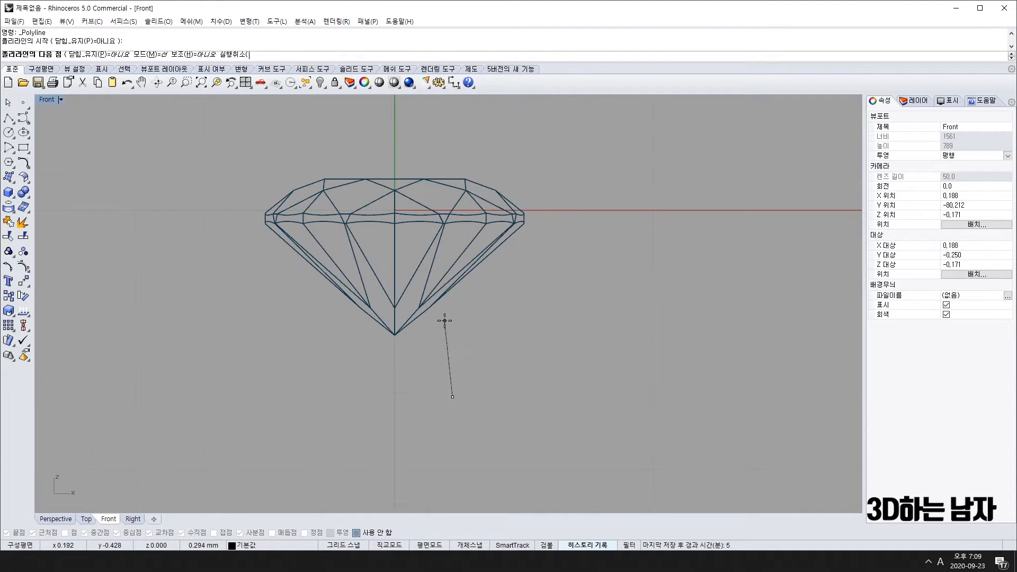
pyautogui.click(452, 290)
pyautogui.scroll(2, 480, 270)
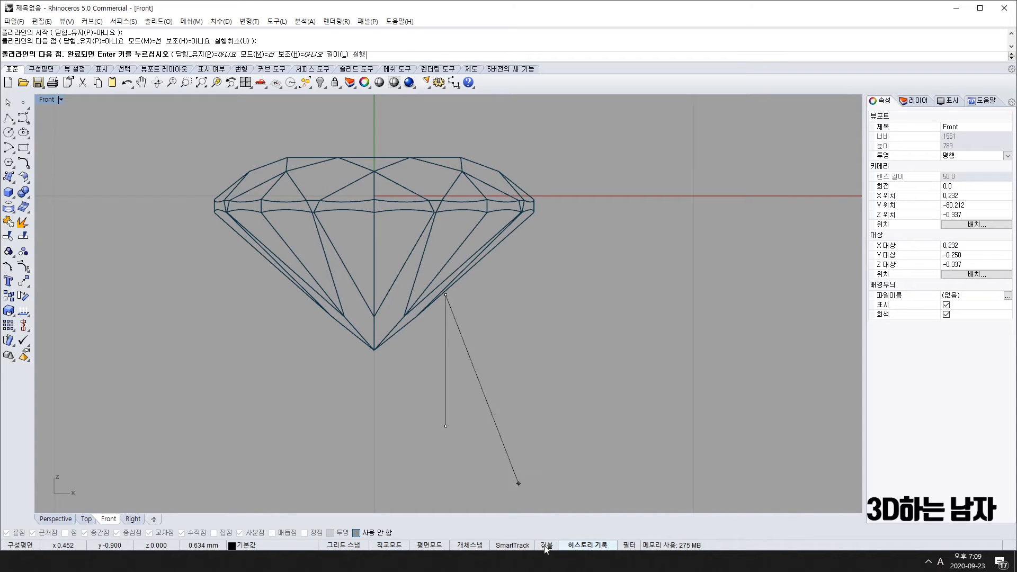
pyautogui.scroll(6, 535, 211)
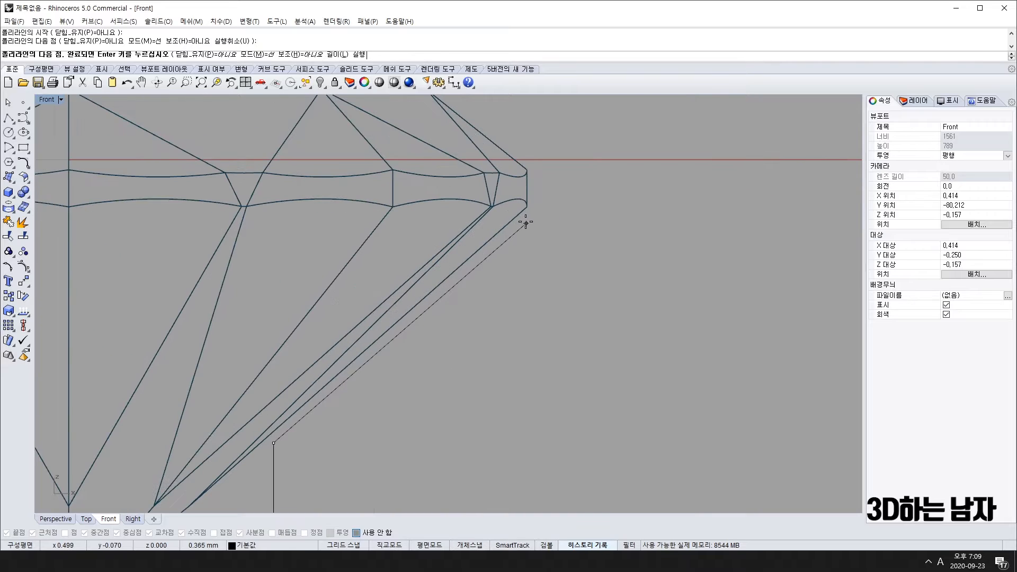
pyautogui.click(531, 209)
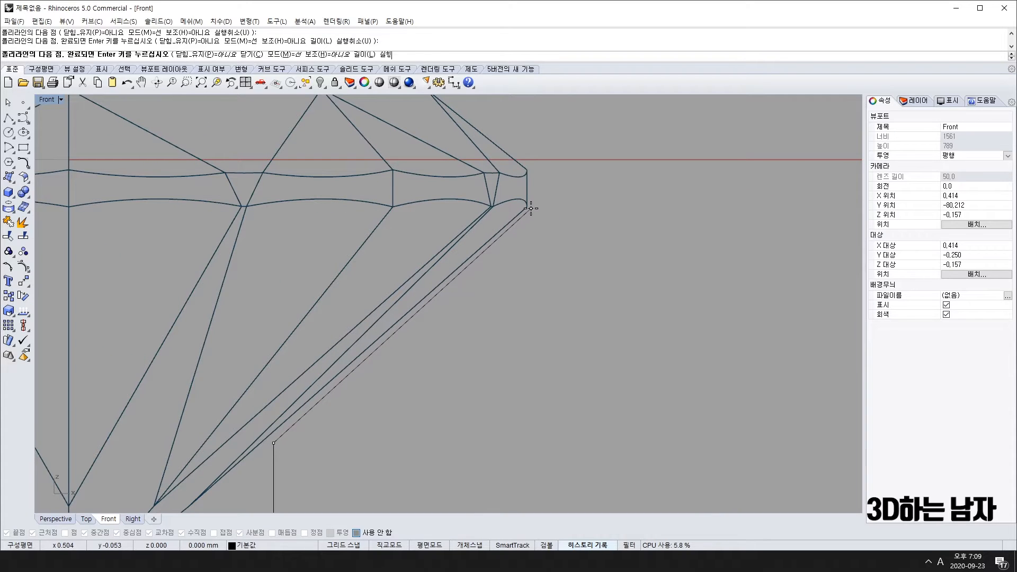
# Step: Continue the profile up the girdle and along the crown, and finish it with a vertical segment above the diamond using Ortho
pyautogui.click(530, 167)
pyautogui.scroll(-3, 527, 164)
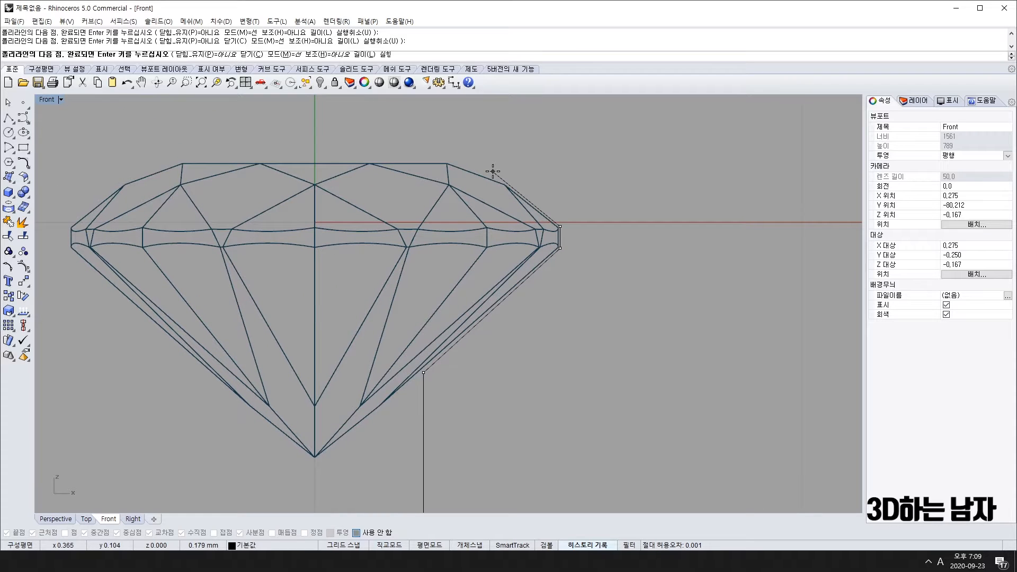
pyautogui.click(492, 171)
pyautogui.scroll(-4, 495, 166)
pyautogui.press('F8')
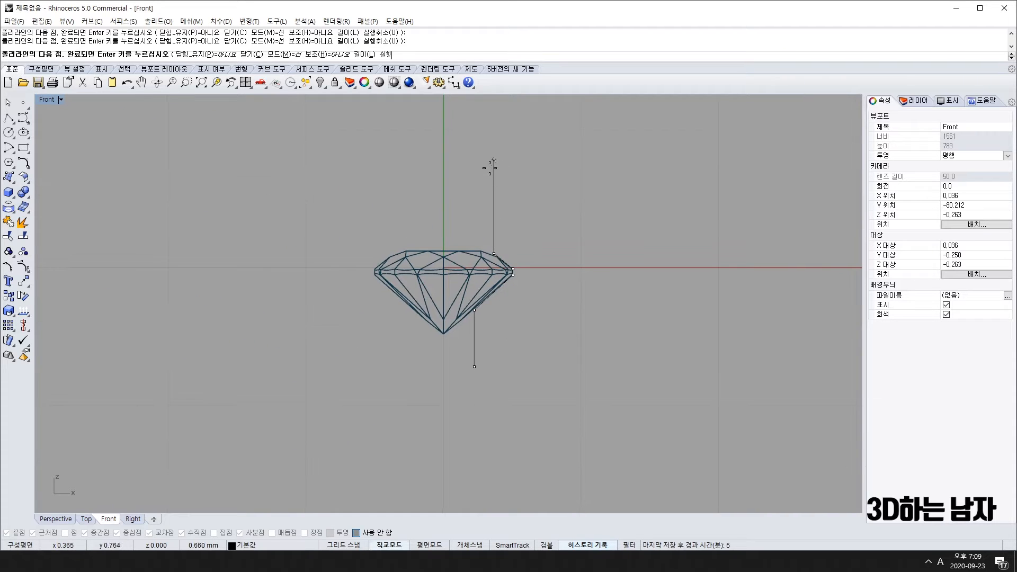
pyautogui.click(491, 174)
pyautogui.press('Return')
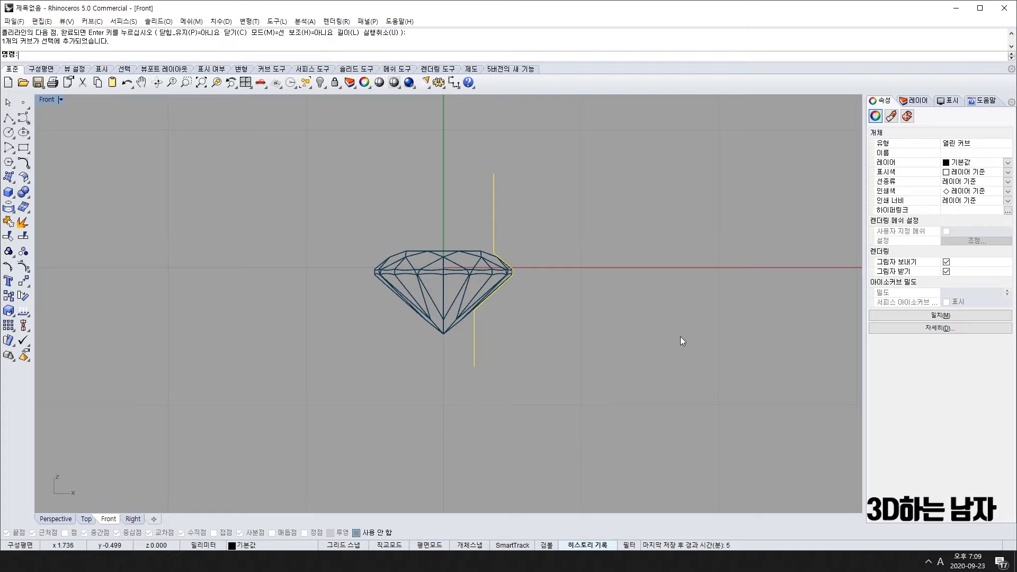
# Step: Restore the four-viewport layout and revolve the profile 360 degrees from start angle 0 around the vertical axis through the origin
pyautogui.doubleClick(47, 100)
pyautogui.scroll(-3, 238, 391)
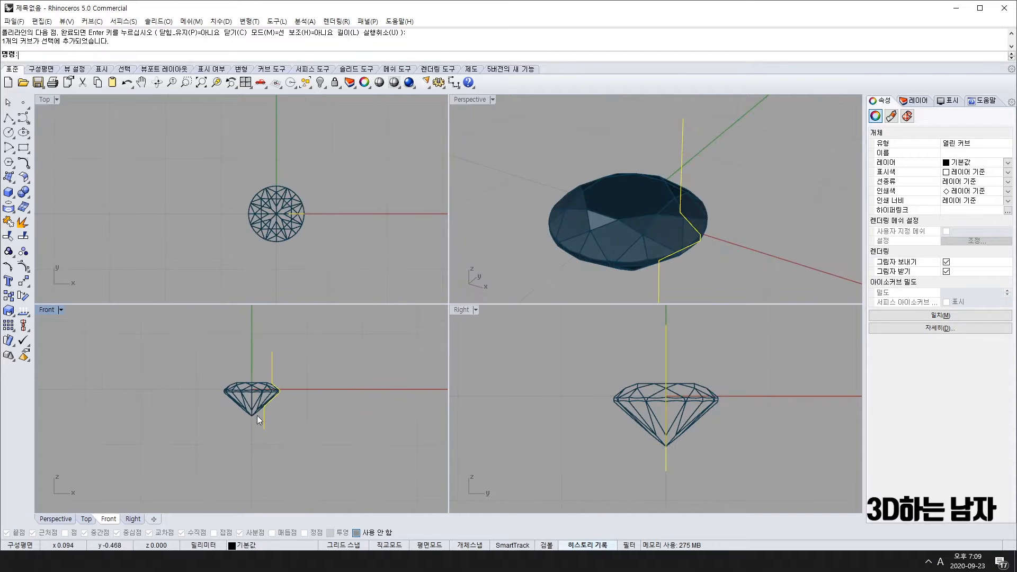
pyautogui.click(10, 179)
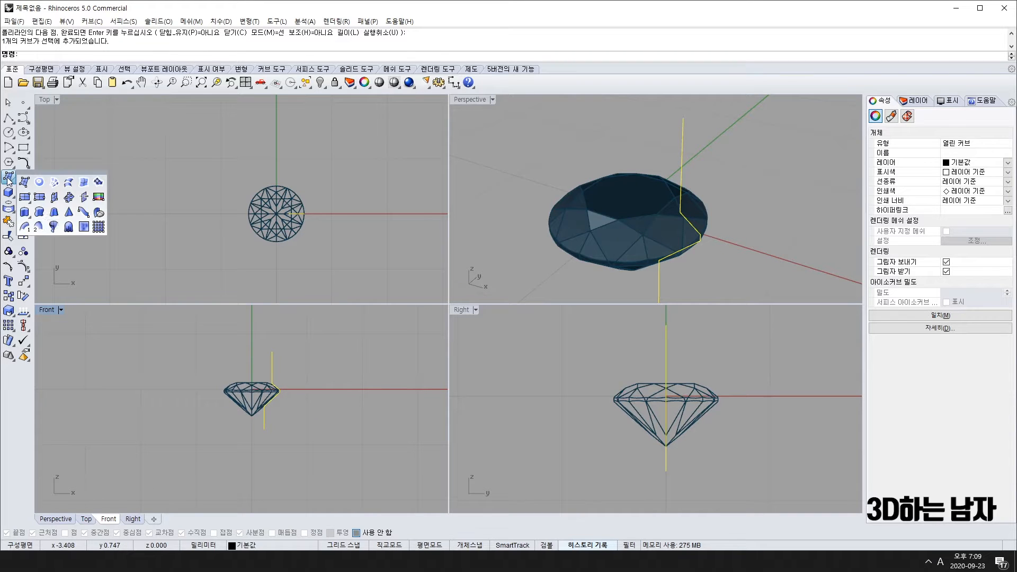
pyautogui.click(53, 227)
pyautogui.write('0')
pyautogui.press('Return')
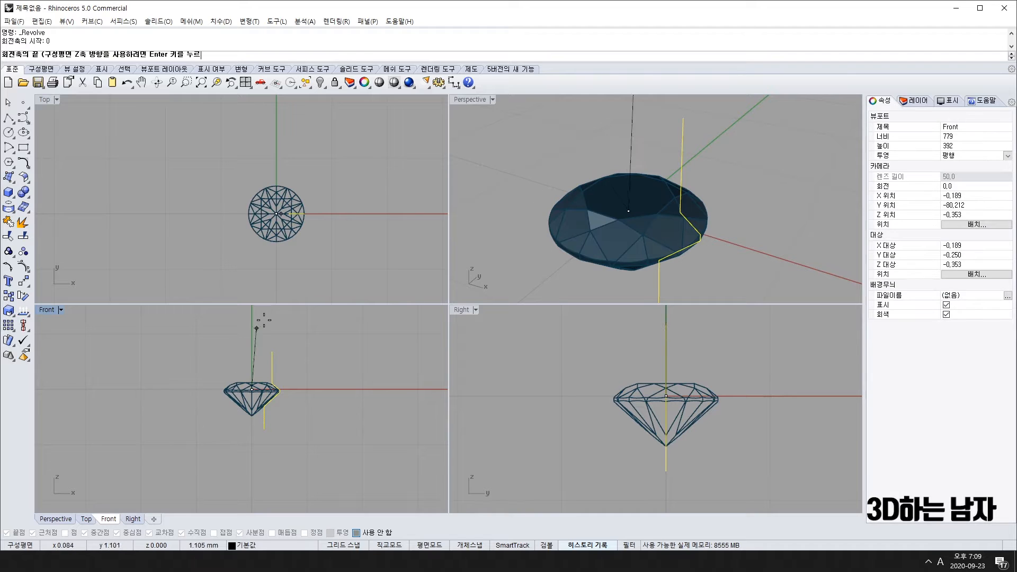
pyautogui.press('F8')
pyautogui.click(252, 316)
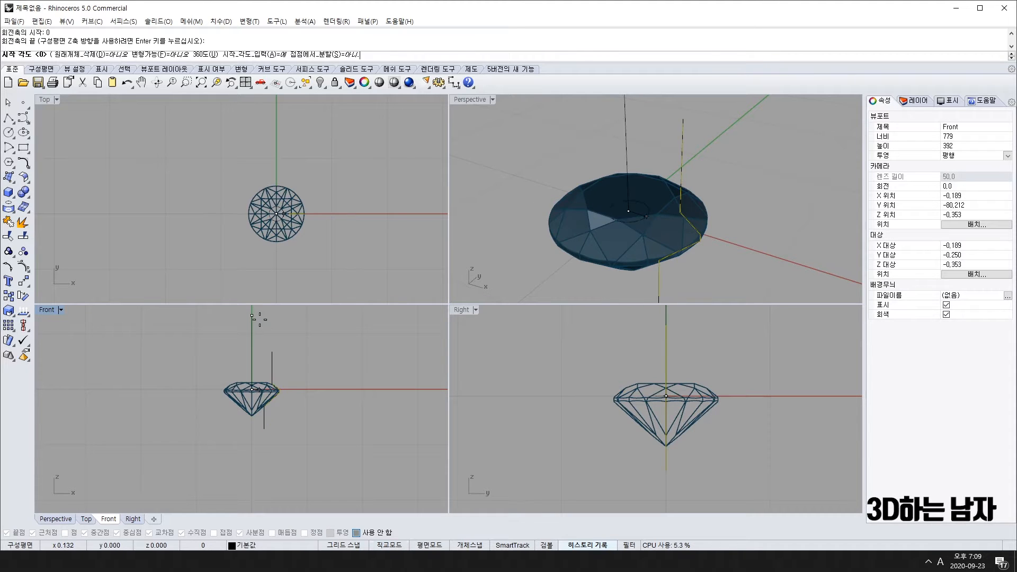
pyautogui.press('Return')
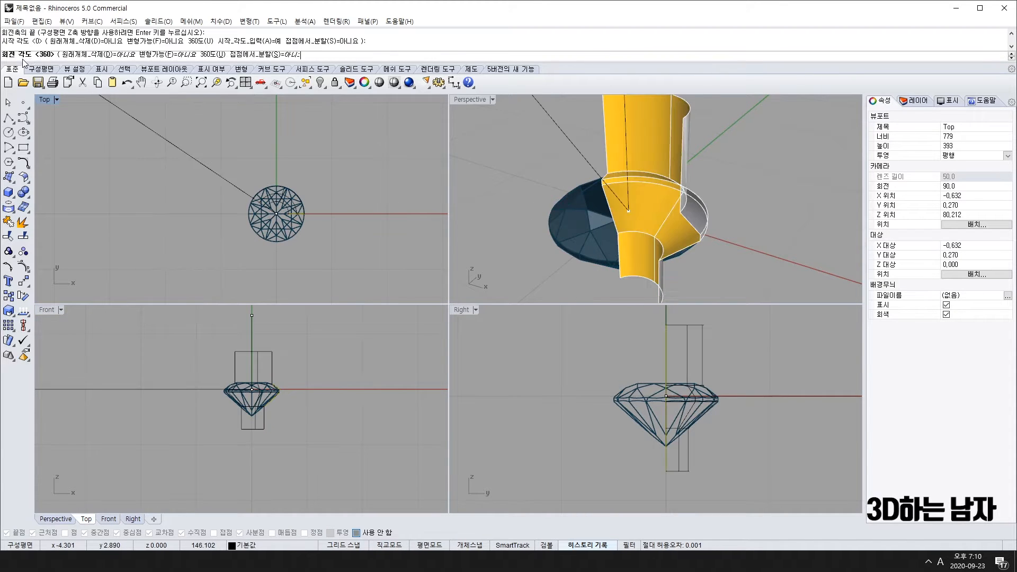
pyautogui.press('Return')
# Step: Cap the open ends of the revolved cutter polysurface and check its bottom end in the Perspective viewport
pyautogui.scroll(-3, 679, 217)
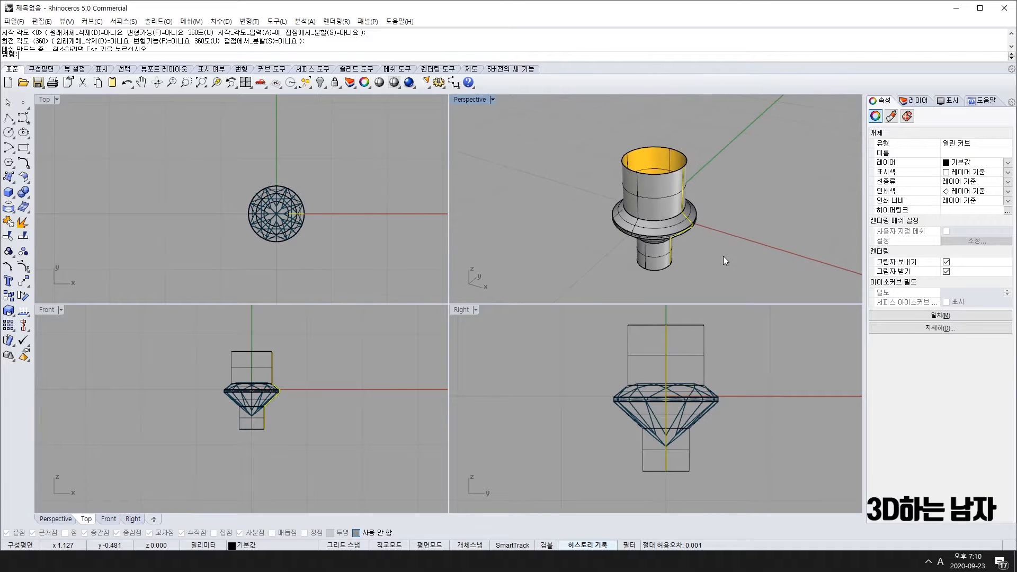
pyautogui.moveTo(723, 256); pyautogui.dragTo(735, 222, button='right')
pyautogui.press('Escape')
pyautogui.click(648, 173)
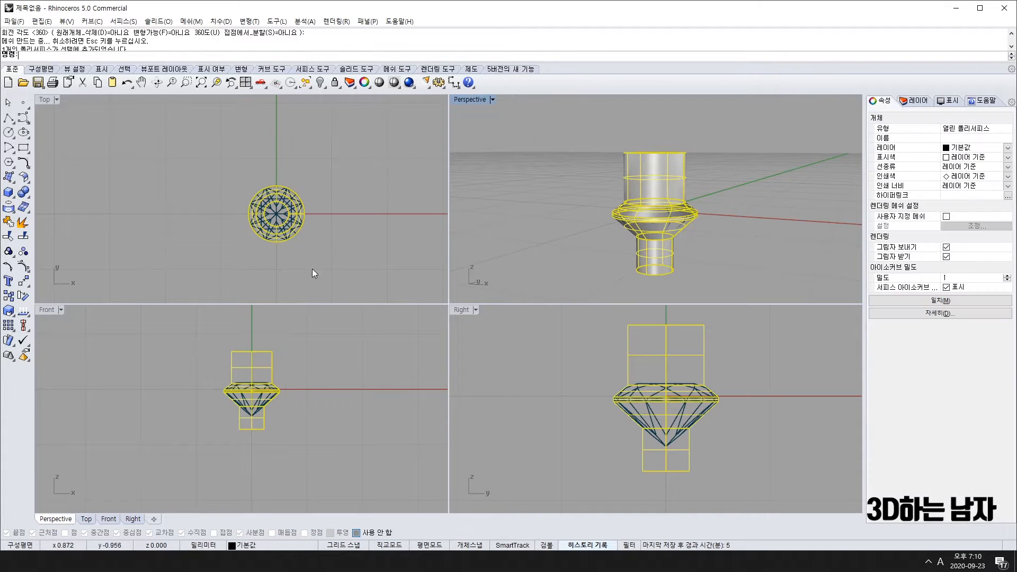
pyautogui.click(23, 191)
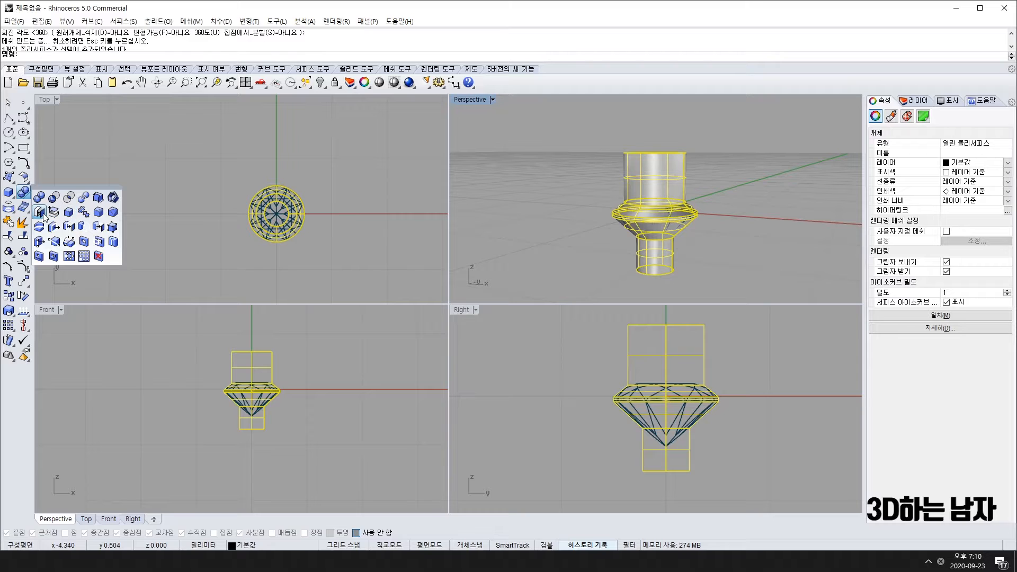
pyautogui.moveTo(156, 150); pyautogui.dragTo(157, 164, button='right')
pyautogui.write('cap')
pyautogui.press('Return')
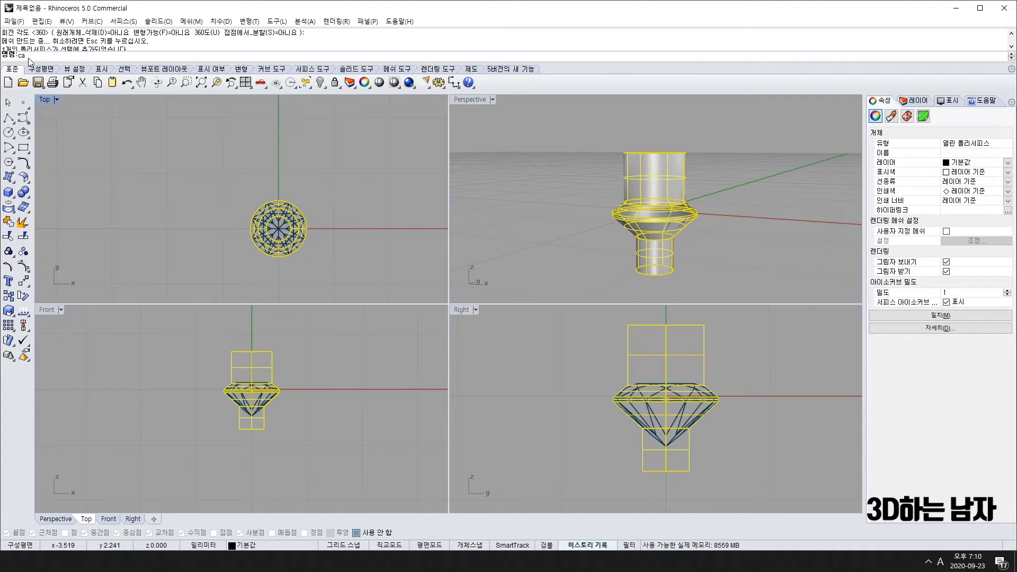
pyautogui.moveTo(772, 192); pyautogui.dragTo(757, 236, button='right')
pyautogui.press('Escape')
pyautogui.moveTo(630, 155); pyautogui.dragTo(710, 284, button='right')
pyautogui.scroll(5, 650, 228)
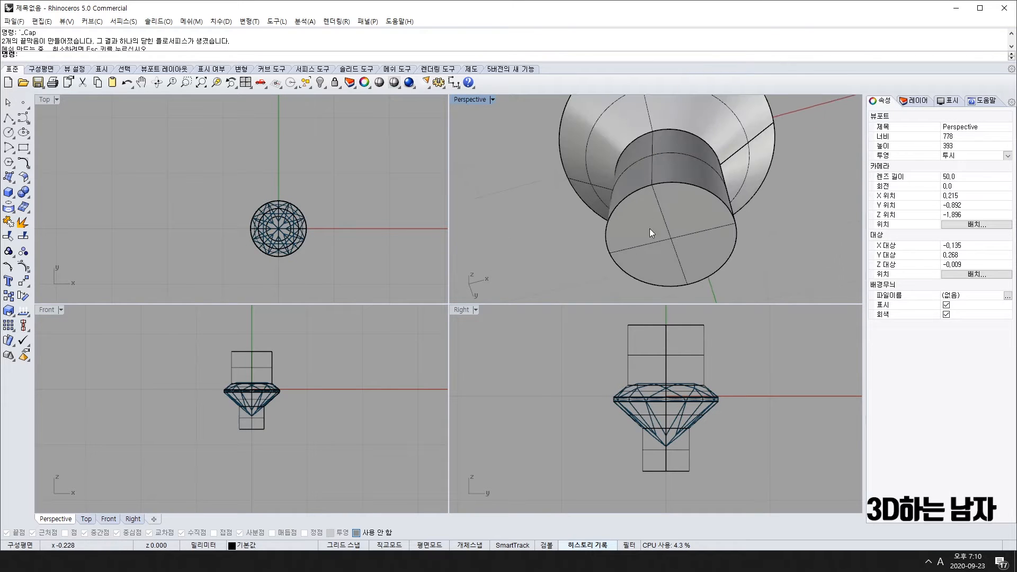
# Step: Measure the width of the cutter's lower shaft with a temporary dimension in the Front view, and delete the dimension
pyautogui.scroll(6, 249, 427)
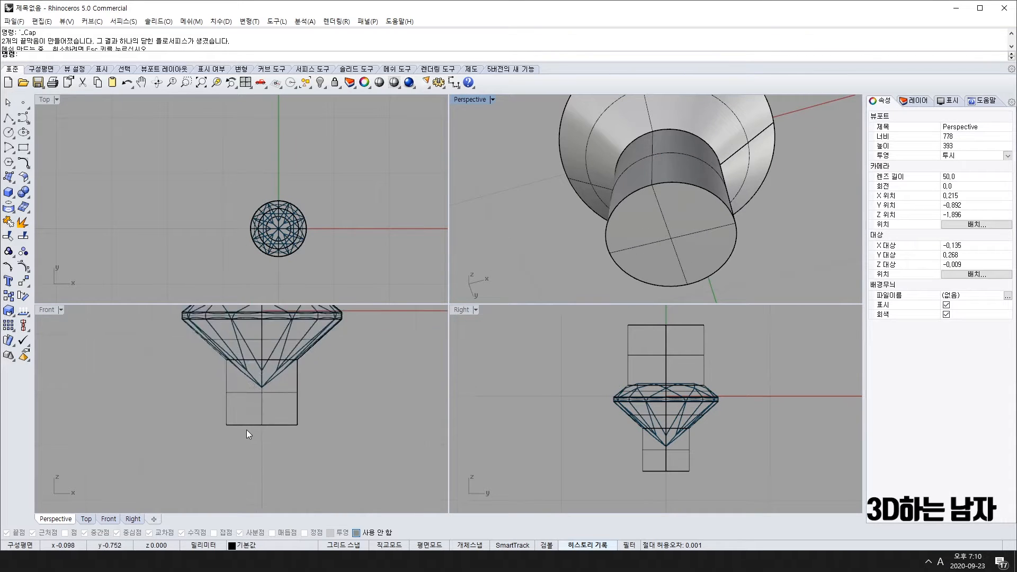
pyautogui.click(454, 81)
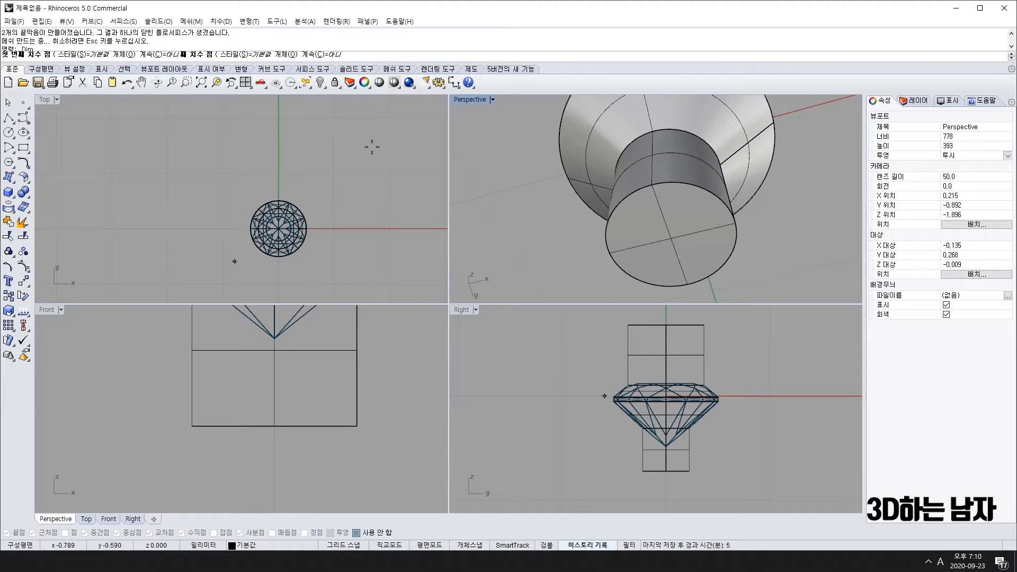
pyautogui.click(192, 427)
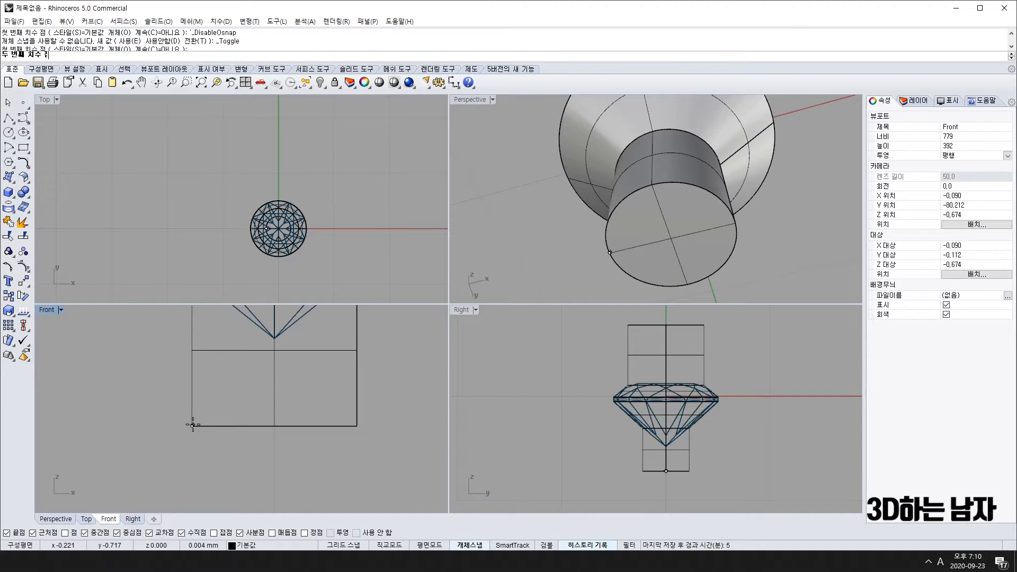
pyautogui.click(356, 427)
pyautogui.scroll(-5, 318, 440)
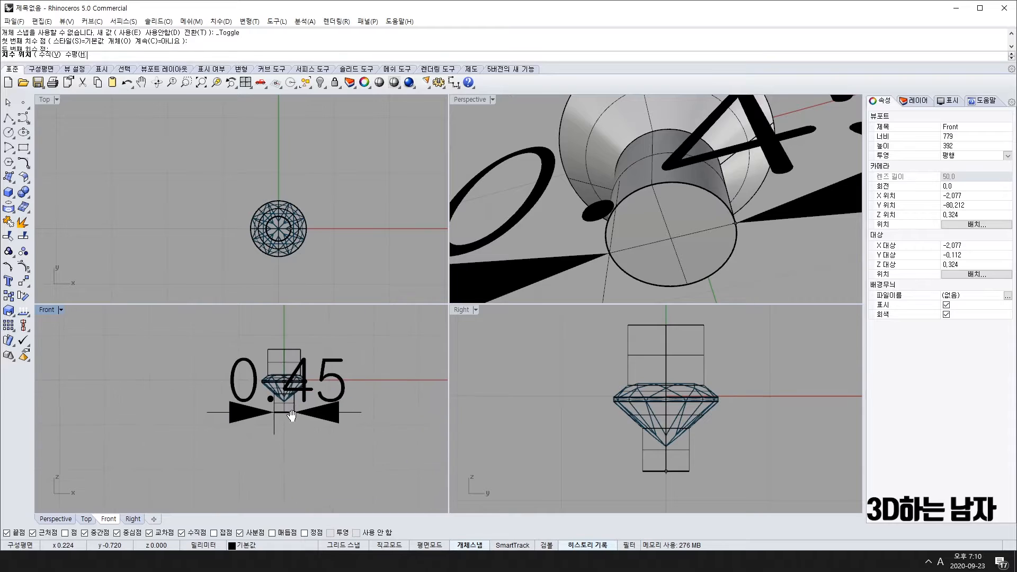
pyautogui.click(290, 457)
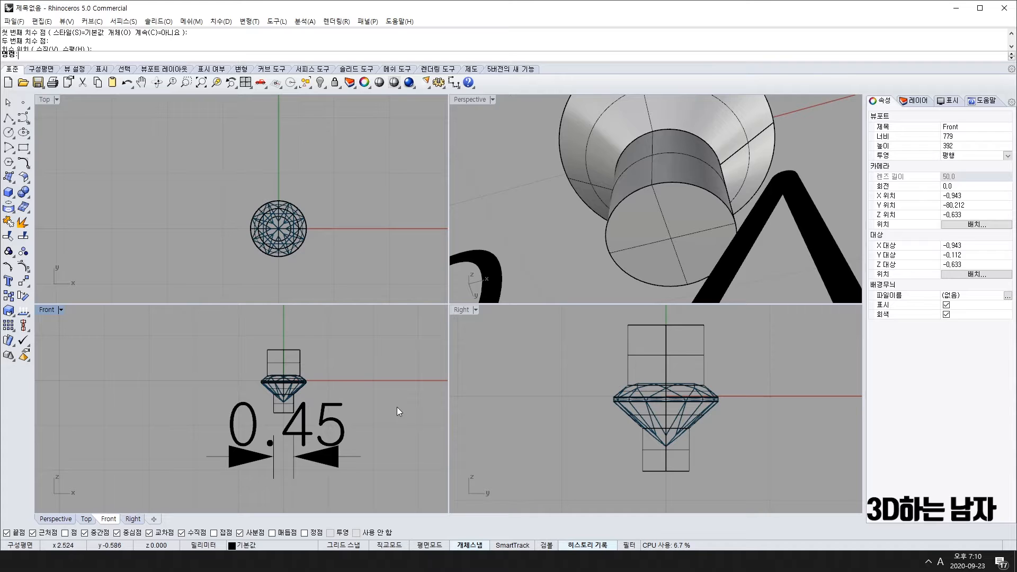
pyautogui.click(326, 456)
pyautogui.click(326, 456)
pyautogui.press('Delete')
# Step: Sketch a trial control-point curve from the lower shaft's bottom centre up to its side in the Front view, and delete it
pyautogui.scroll(3, 289, 424)
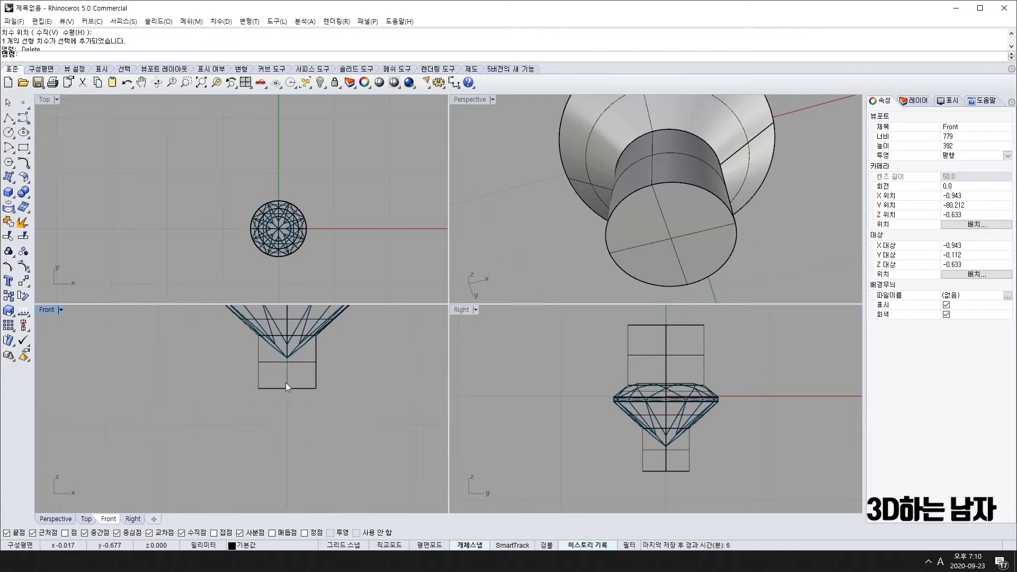
pyautogui.scroll(2, 287, 387)
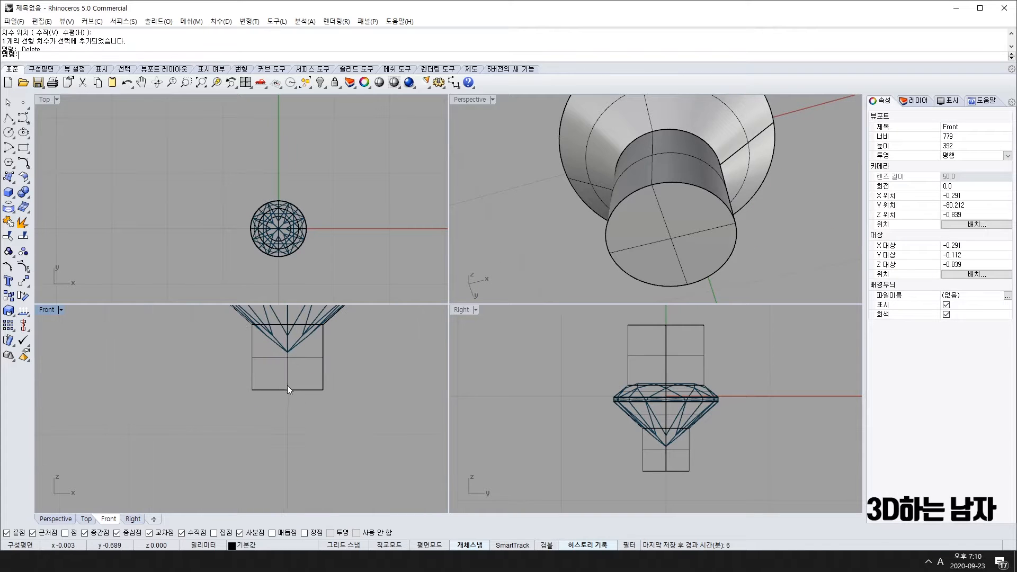
pyautogui.click(24, 117)
pyautogui.scroll(9, 279, 355)
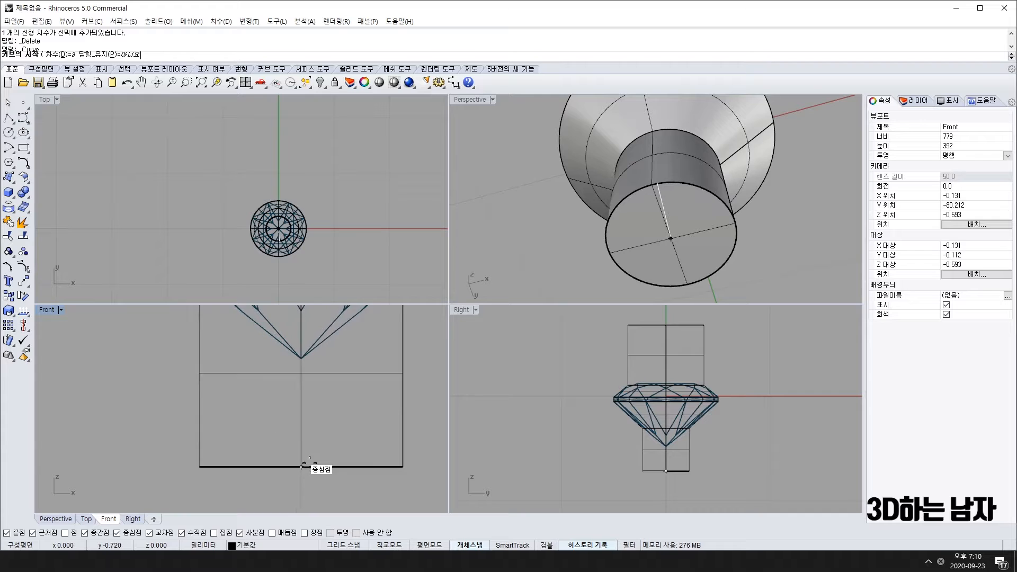
pyautogui.moveTo(305, 479); pyautogui.dragTo(289, 447, button='right')
pyautogui.press('F3')
pyautogui.click(285, 435)
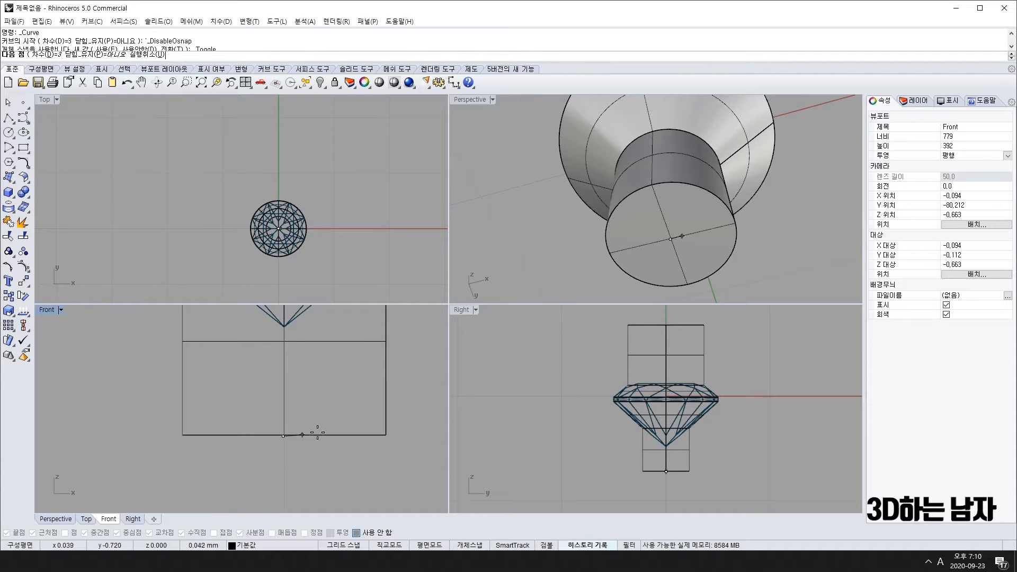
pyautogui.click(368, 424)
pyautogui.click(385, 340)
pyautogui.press('Return')
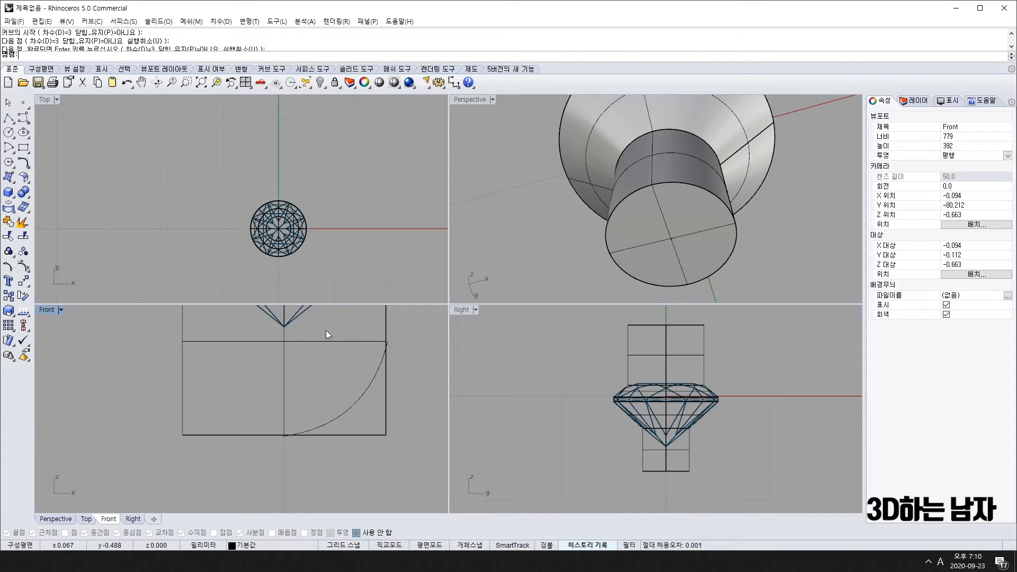
pyautogui.click(364, 397)
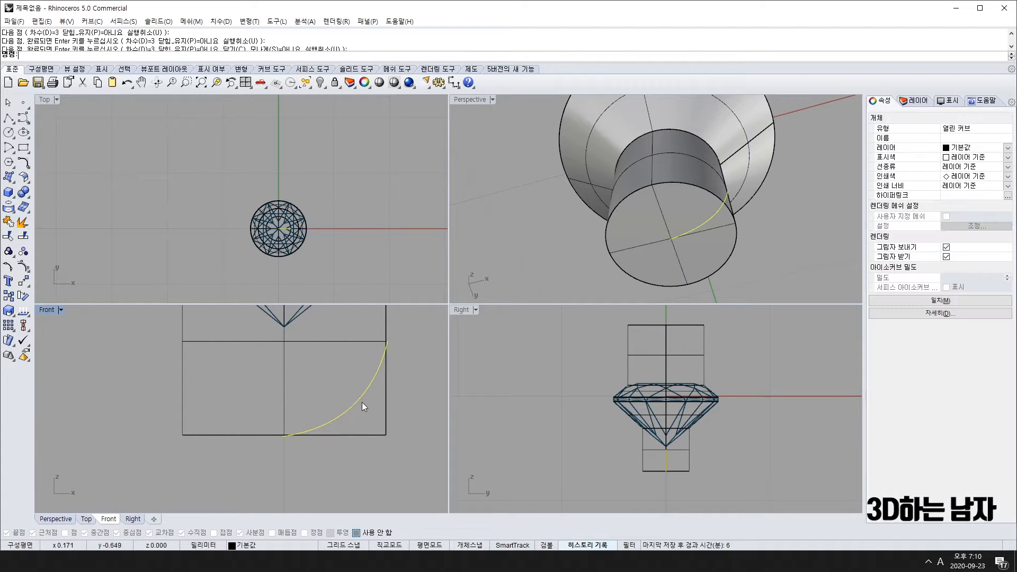
pyautogui.press('Delete')
pyautogui.scroll(-3, 241, 377)
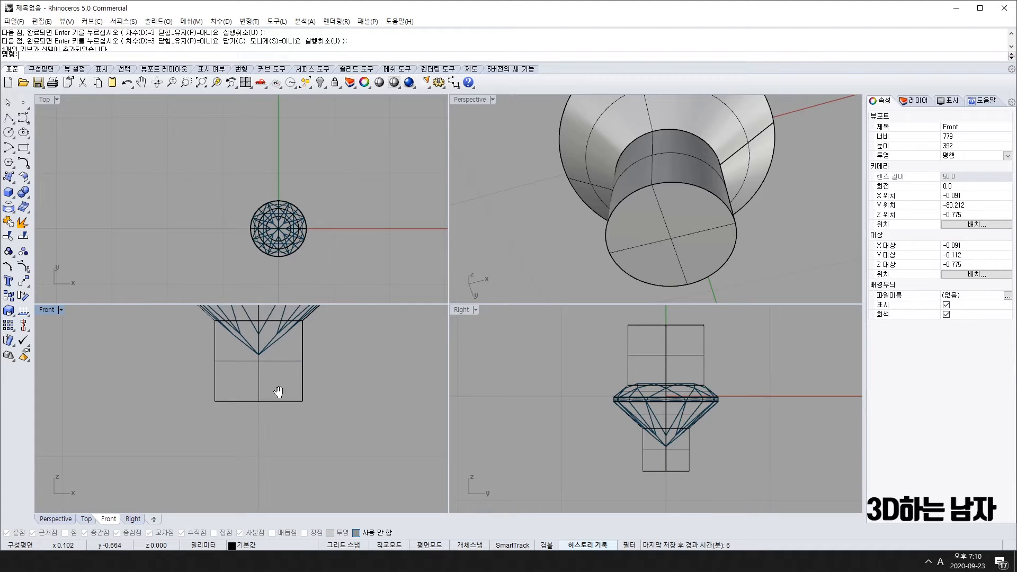
pyautogui.click(23, 192)
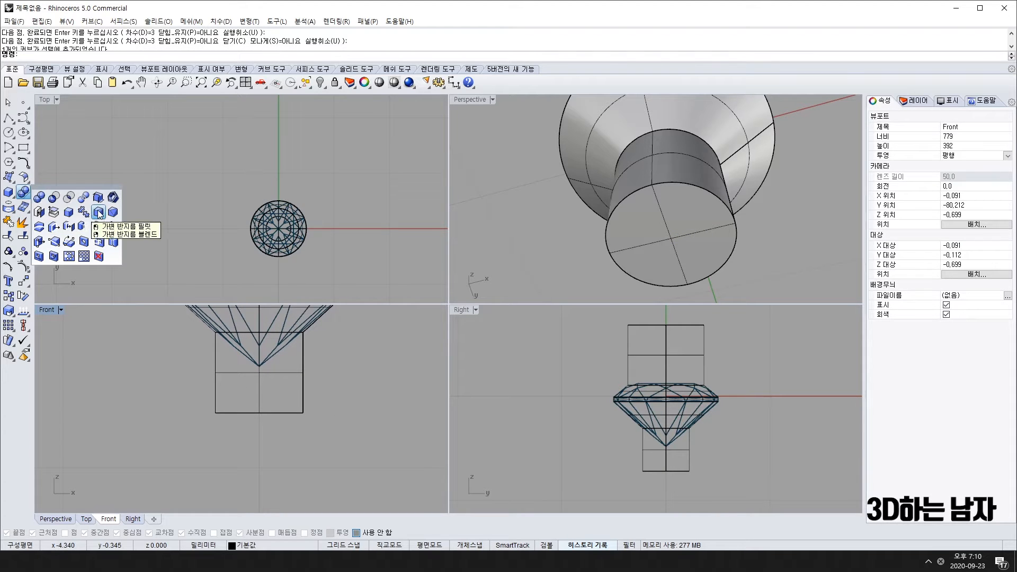
pyautogui.click(98, 214)
pyautogui.click(238, 413)
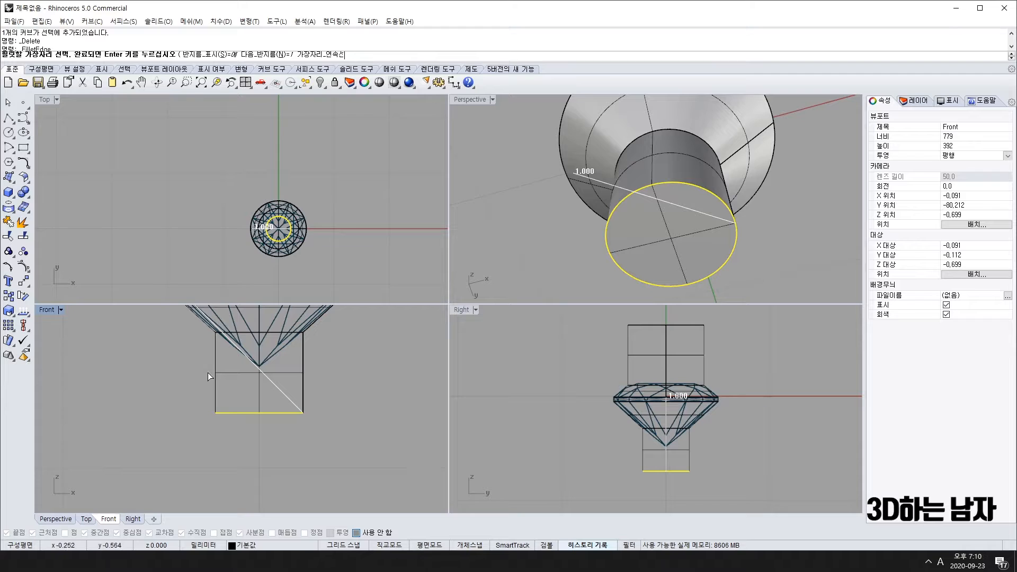
pyautogui.scroll(3, 264, 246)
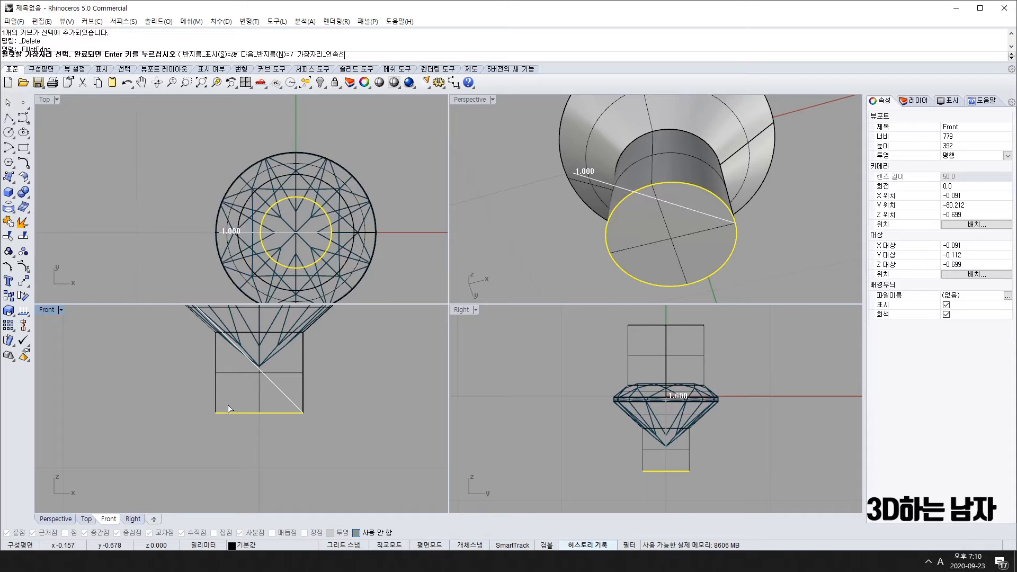
pyautogui.scroll(-2, 246, 417)
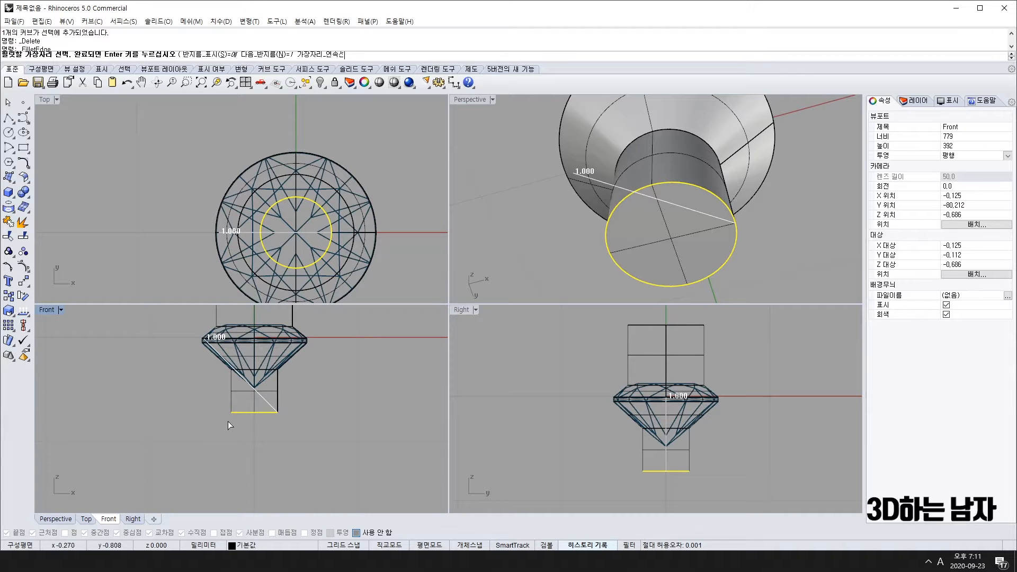
pyautogui.scroll(2, 258, 383)
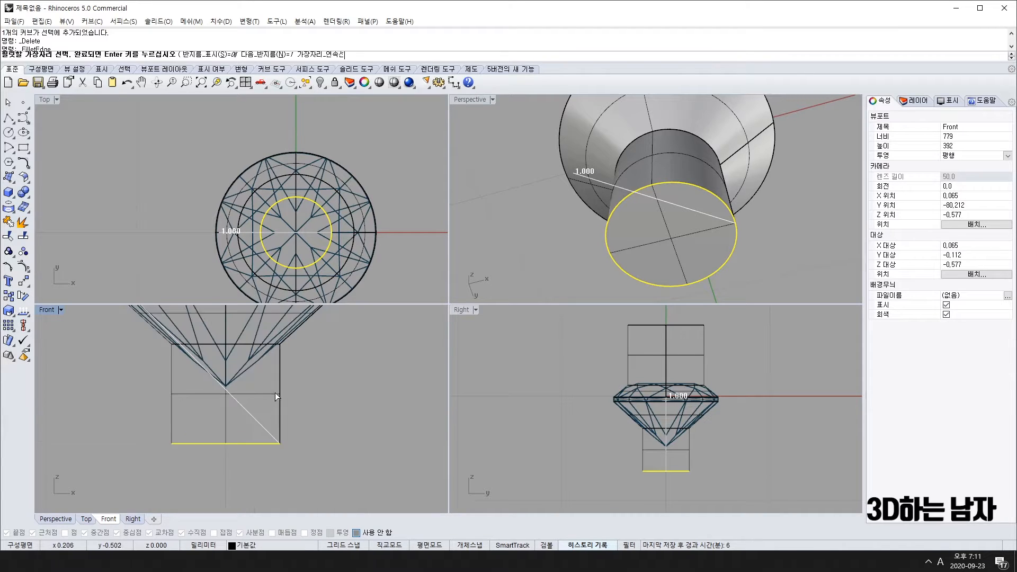
pyautogui.scroll(-2, 275, 393)
pyautogui.press('Escape')
pyautogui.press('Return')
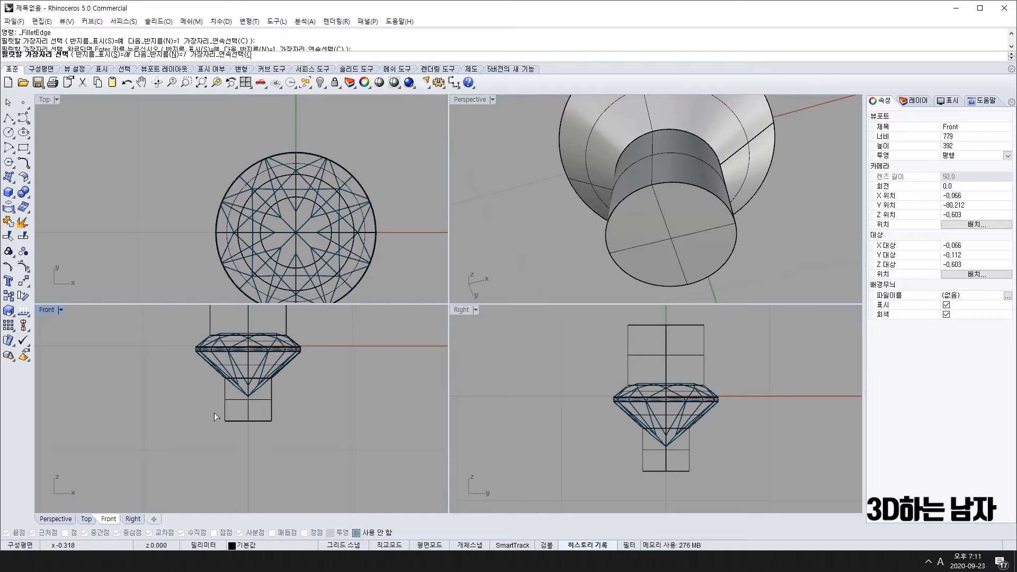
pyautogui.press('Escape')
# Step: Fillet the bottom circular edge of the cutter's lower shaft with a 0.2 mm radius and check the rounded end in the Perspective view
pyautogui.click(24, 191)
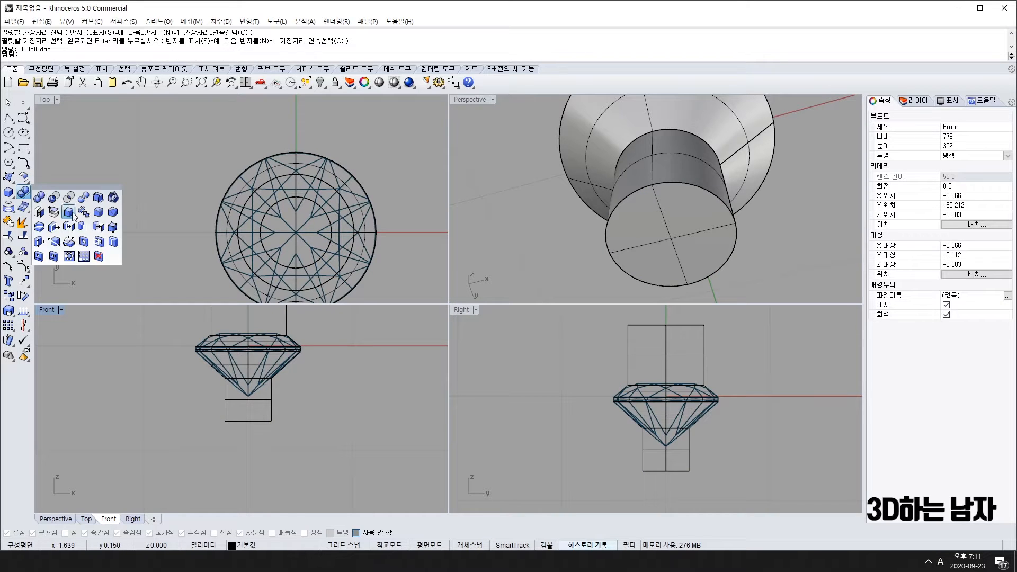
pyautogui.click(99, 213)
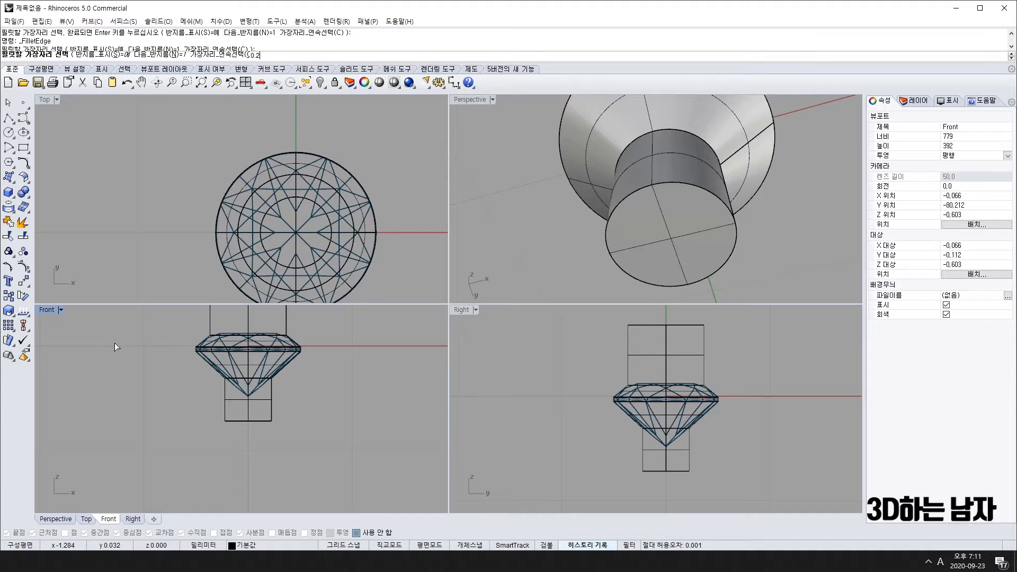
pyautogui.press('Return')
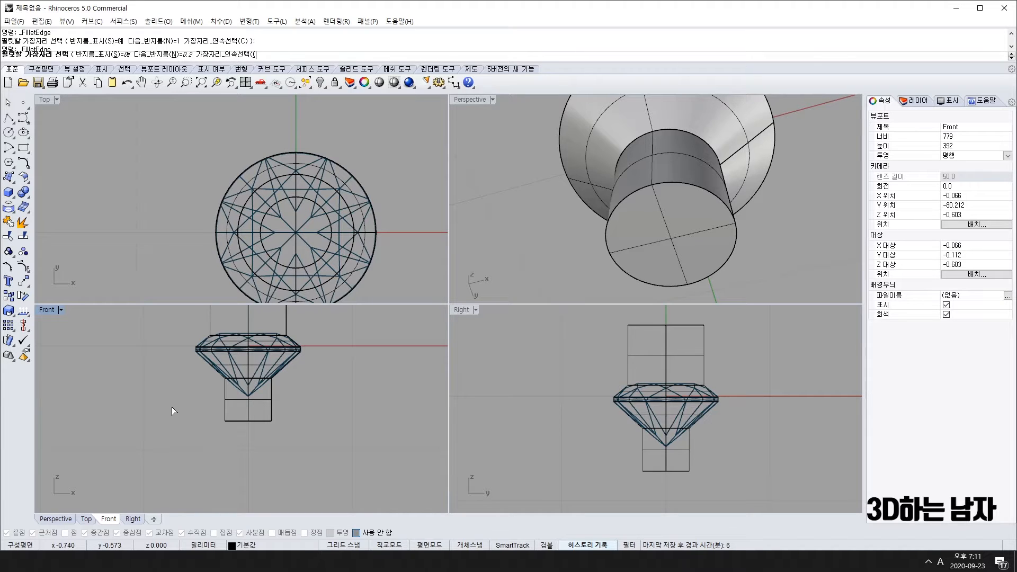
pyautogui.click(249, 422)
pyautogui.scroll(4, 277, 434)
pyautogui.press('Return')
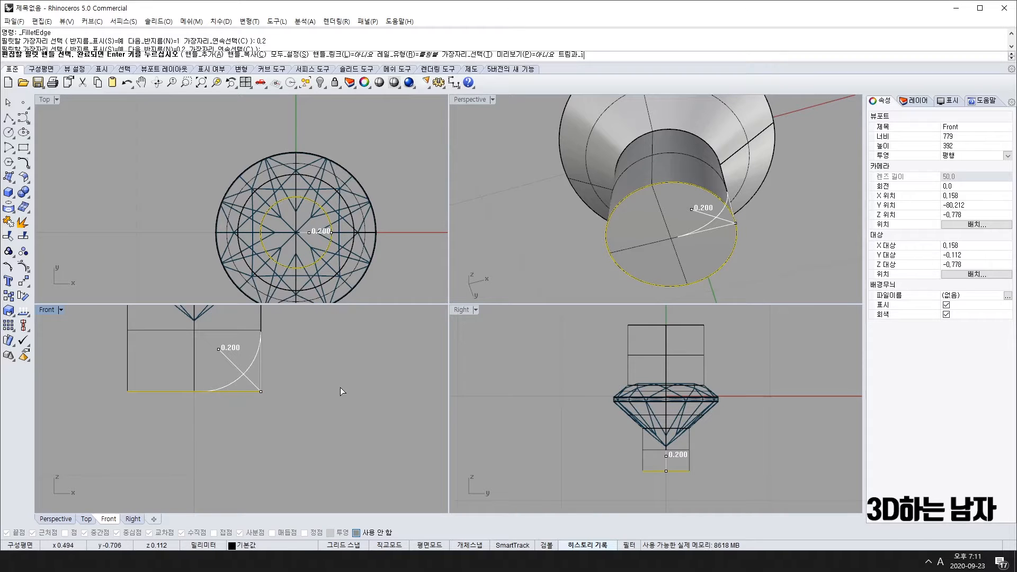
pyautogui.scroll(3, 192, 414)
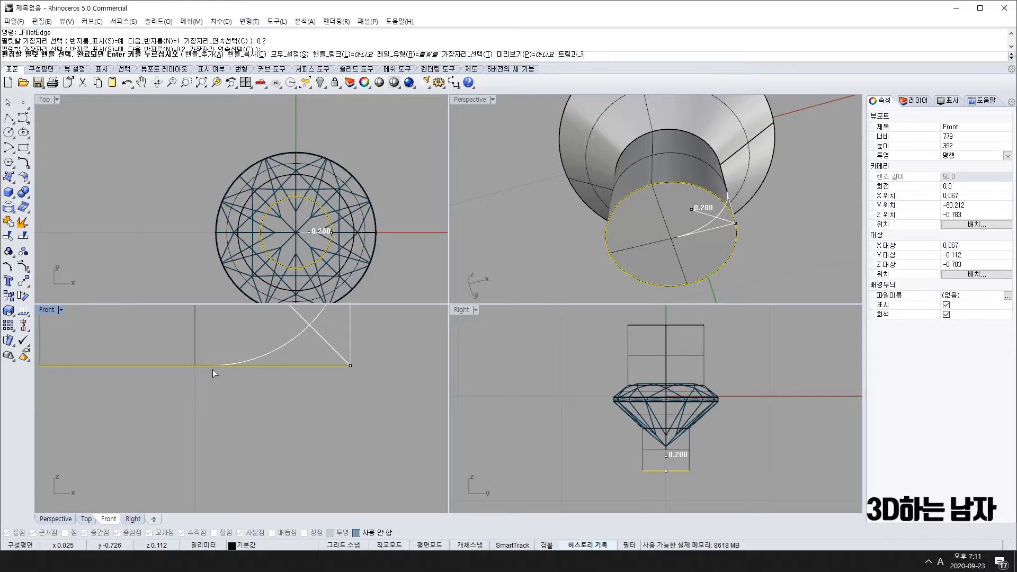
pyautogui.scroll(-3, 213, 370)
pyautogui.scroll(-3, 262, 396)
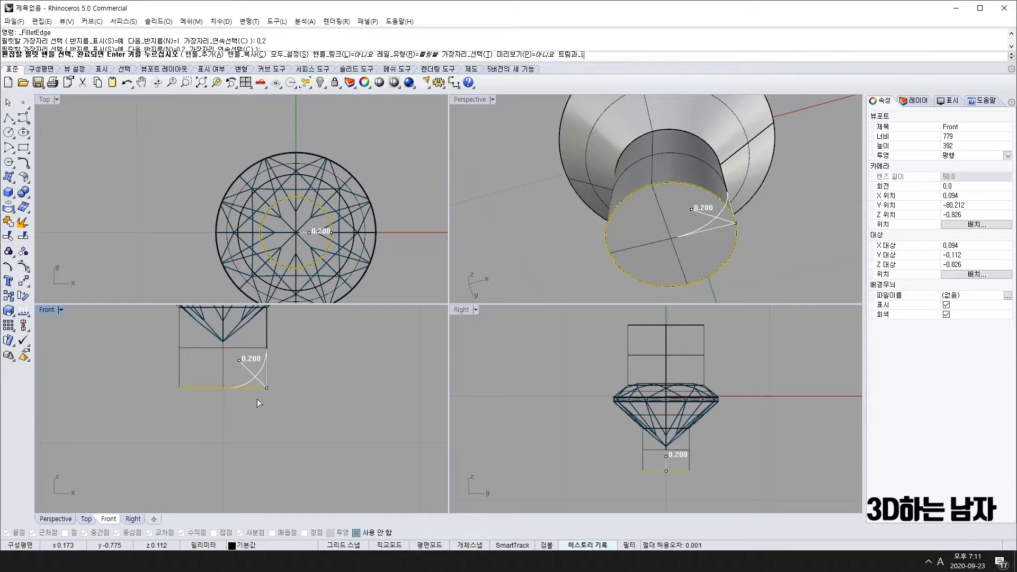
pyautogui.press('Return')
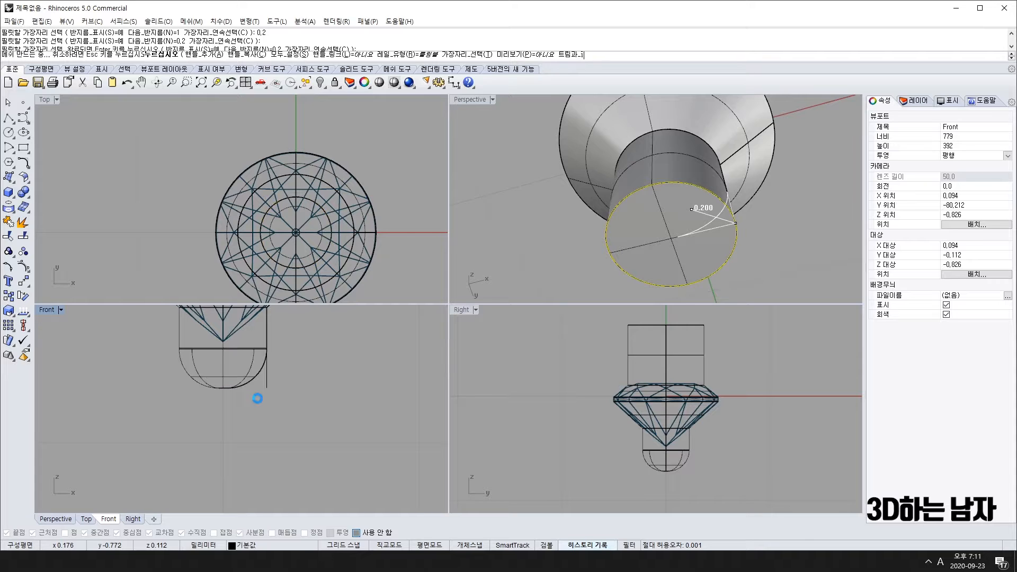
pyautogui.scroll(8, 737, 204)
pyautogui.moveTo(737, 204); pyautogui.dragTo(738, 229, button='right')
pyautogui.scroll(-9, 741, 227)
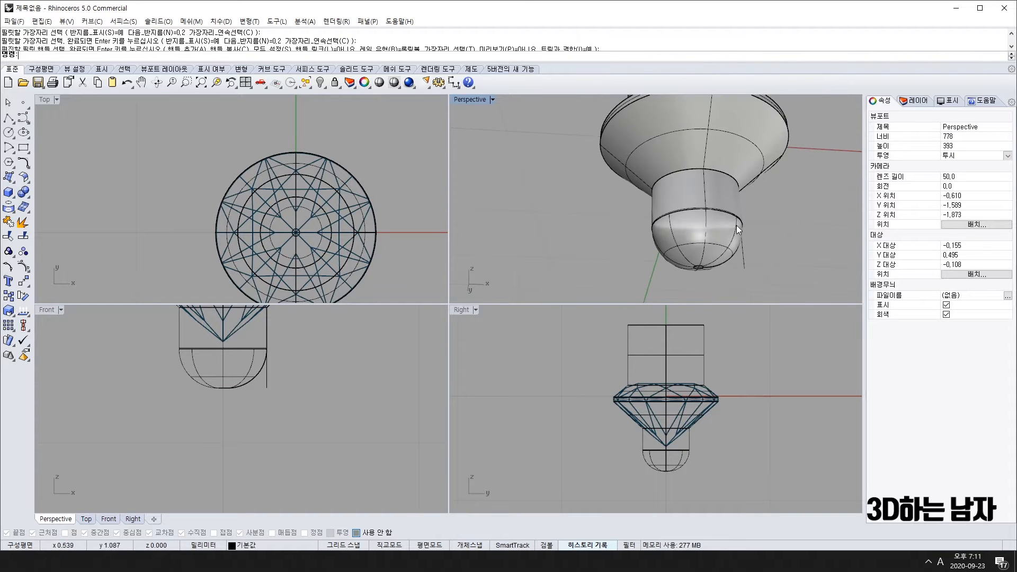
# Step: Delete the leftover open profile curve along the cutter's side and select the cutter polysurface
pyautogui.click(270, 376)
pyautogui.scroll(-4, 269, 376)
pyautogui.moveTo(269, 376); pyautogui.dragTo(264, 429, button='right')
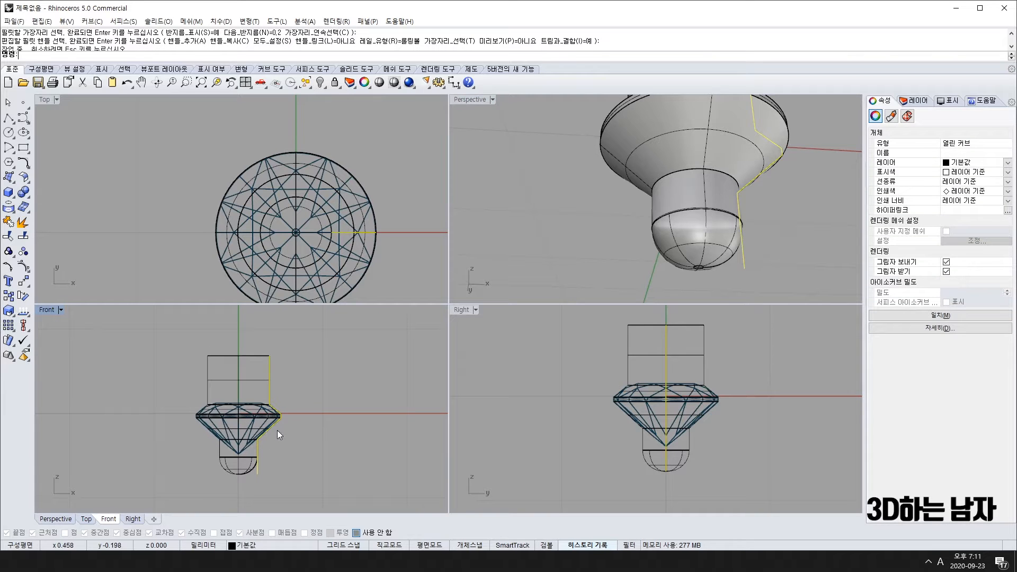
pyautogui.press('Delete')
pyautogui.scroll(-6, 721, 180)
pyautogui.moveTo(721, 179)
pyautogui.mouseDown(button='right')
pyautogui.moveTo(712, 251)
pyautogui.moveTo(721, 170)
pyautogui.mouseUp(button='right')
pyautogui.click(721, 171)
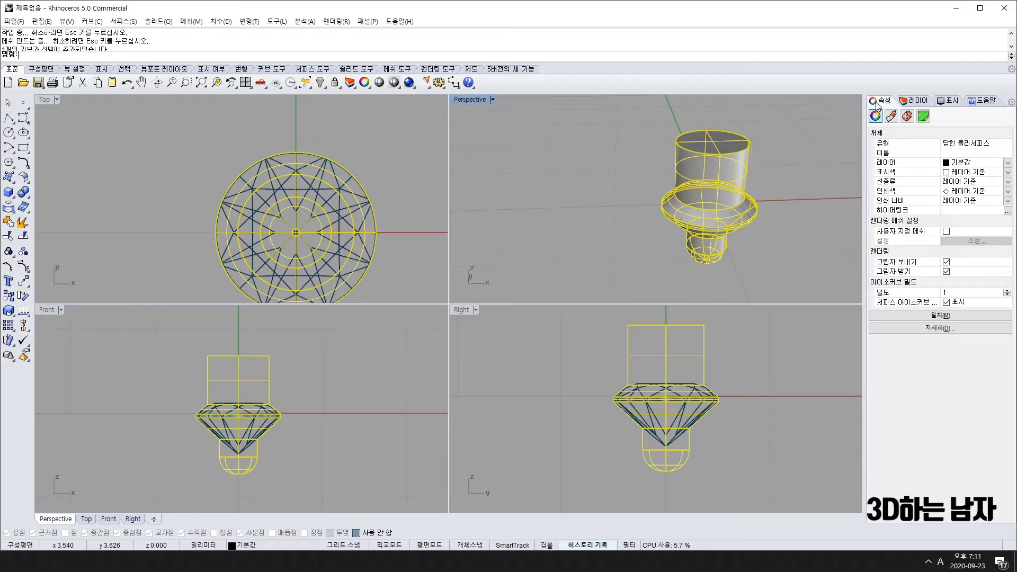
# Step: Delete the layers Default and Rds_03 together with the diamond on them, and clear the selection
pyautogui.click(921, 103)
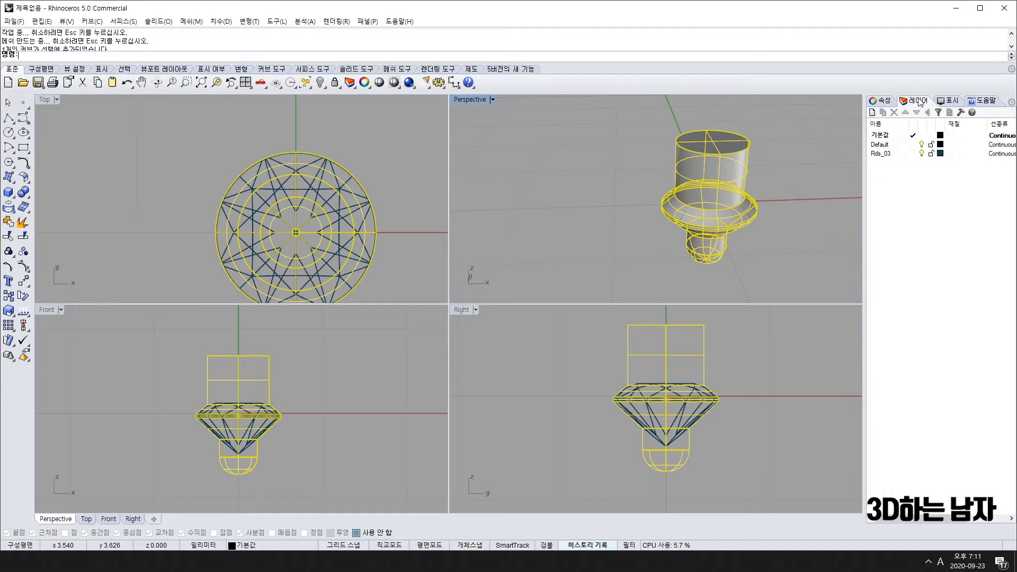
pyautogui.click(897, 145)
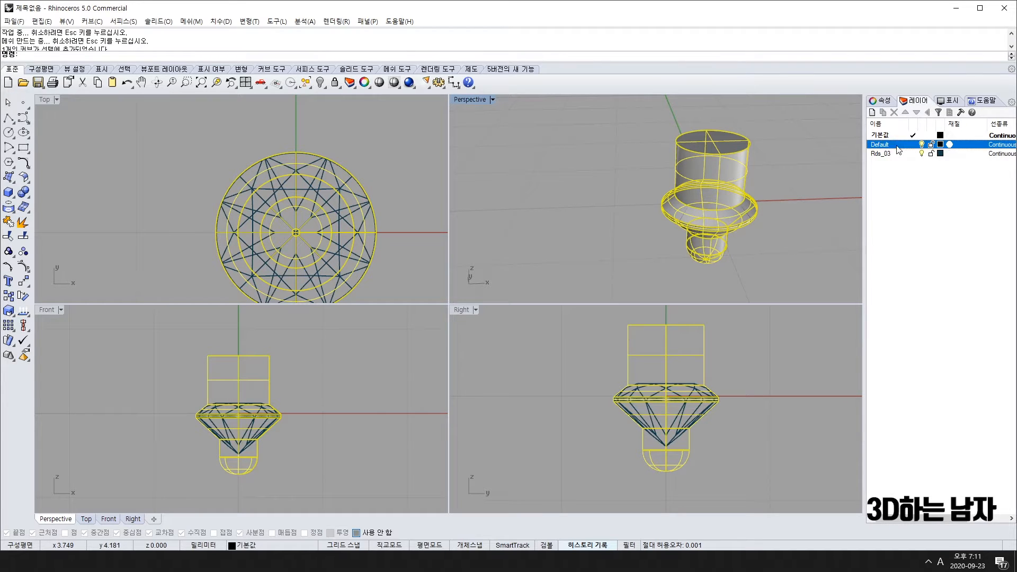
pyautogui.keyDown('shift'); pyautogui.click(897, 153); pyautogui.keyUp('shift')
pyautogui.rightClick(894, 150)
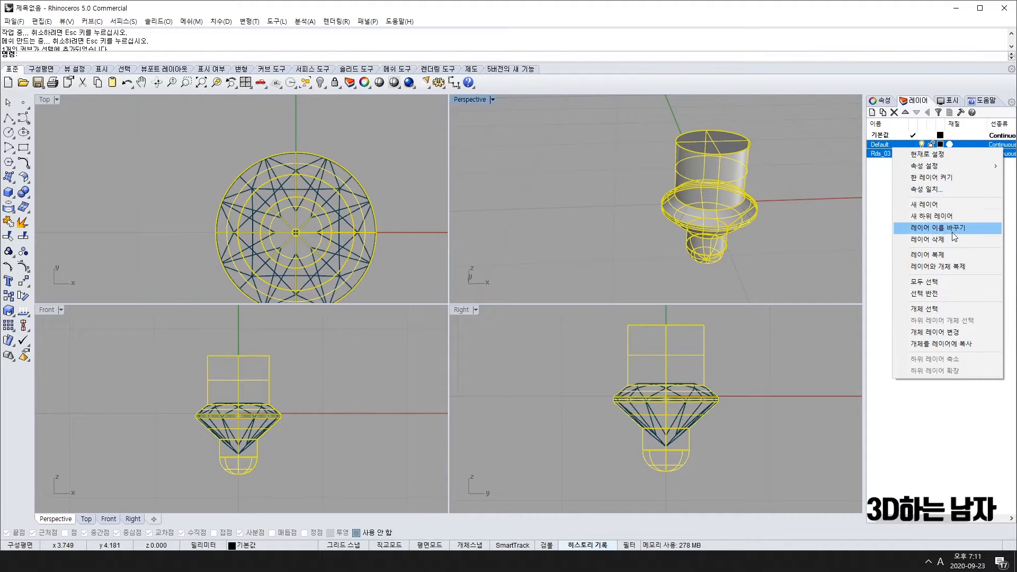
pyautogui.click(928, 239)
pyautogui.click(481, 305)
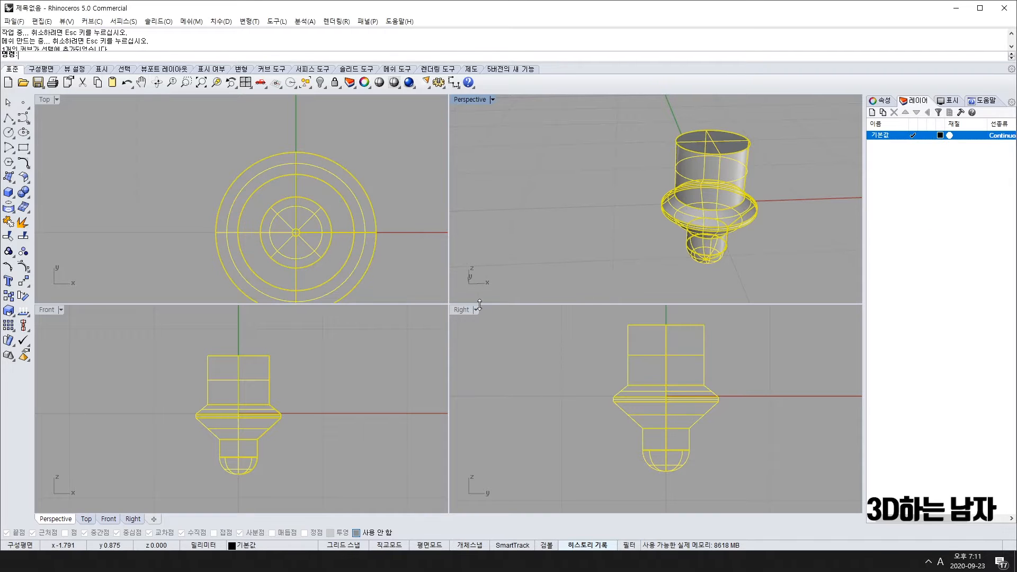
pyautogui.moveTo(478, 236); pyautogui.dragTo(643, 209, button='right')
pyautogui.click(550, 203)
# Step: Add two new layers below the 기본값 layer, keeping their default names
pyautogui.click(925, 152)
pyautogui.rightClick(927, 156)
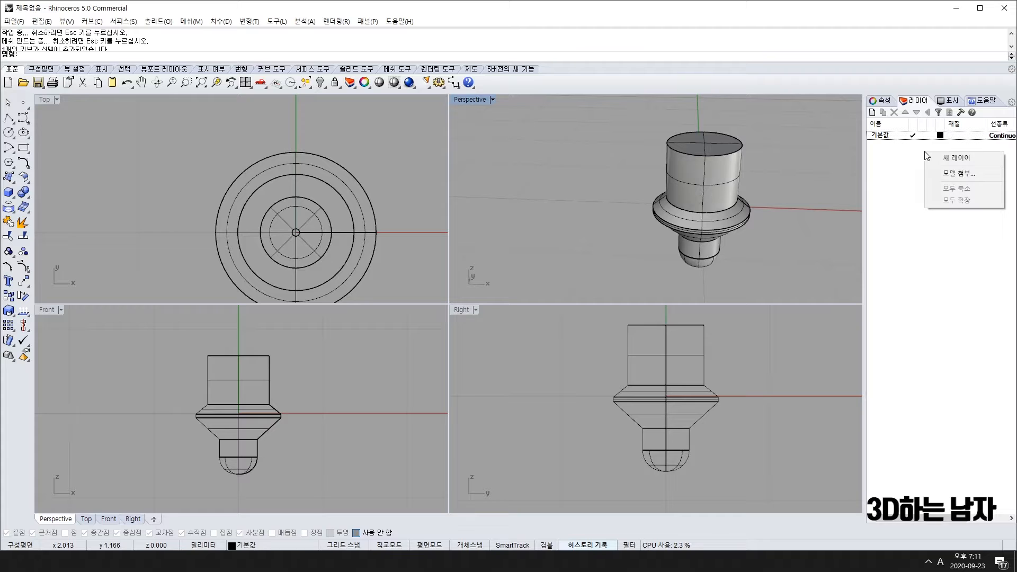
pyautogui.click(959, 158)
pyautogui.rightClick(922, 163)
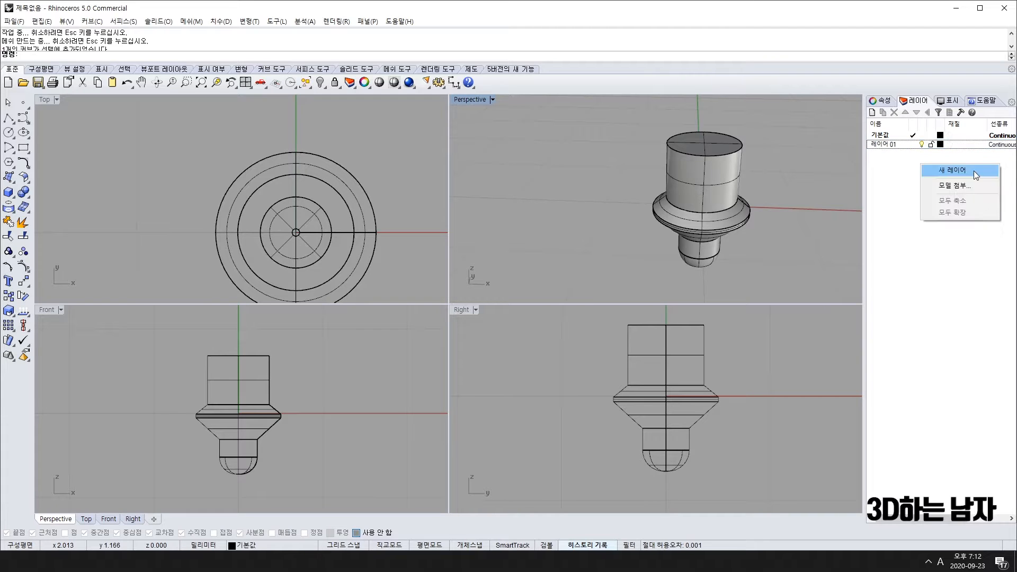
pyautogui.click(974, 170)
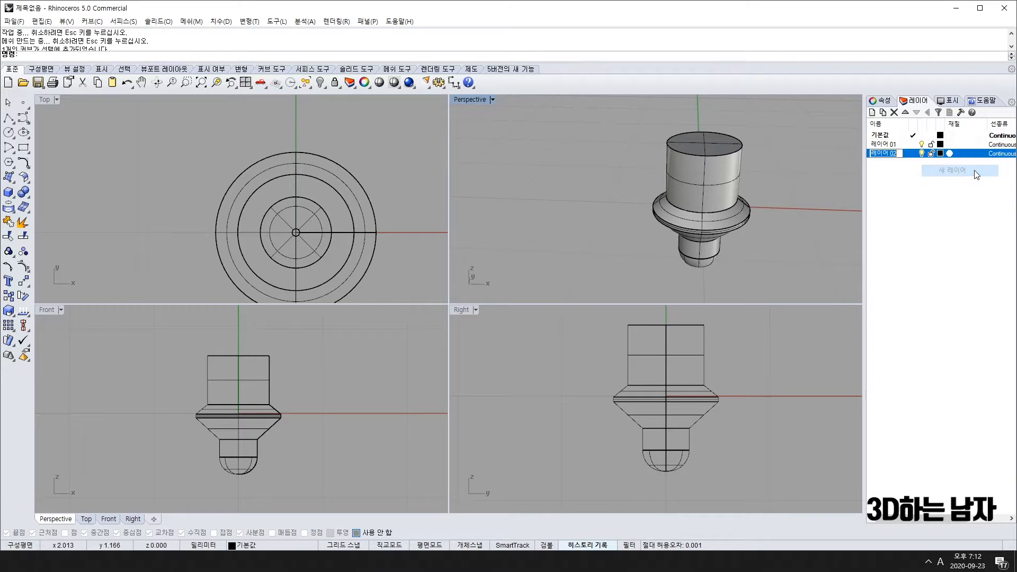
# Step: Set the colour of layer 레이어 01 to red (빨강) and of layer 레이어 02 to blue (파랑)
pyautogui.rightClick(941, 149)
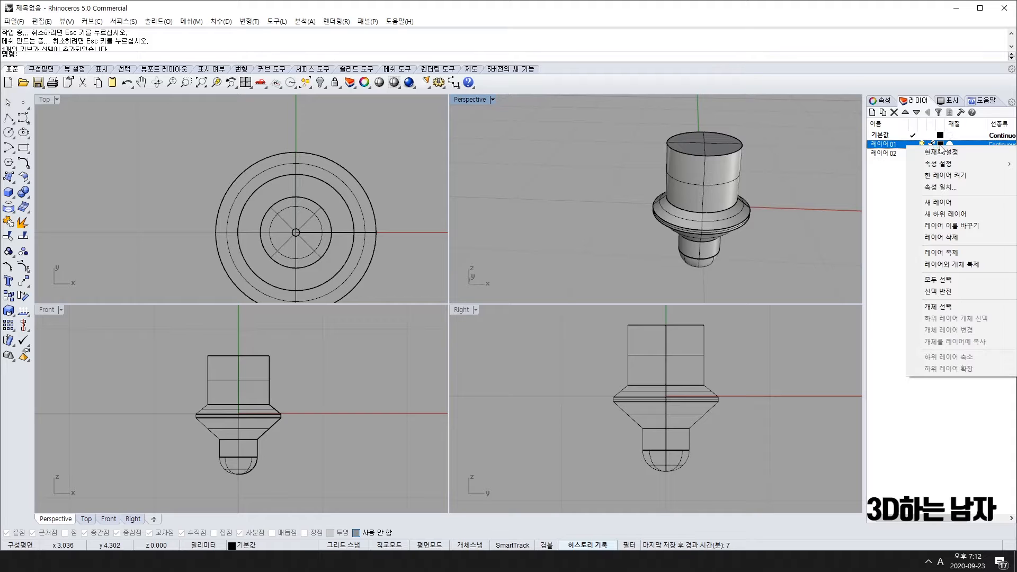
pyautogui.click(902, 169)
pyautogui.click(940, 146)
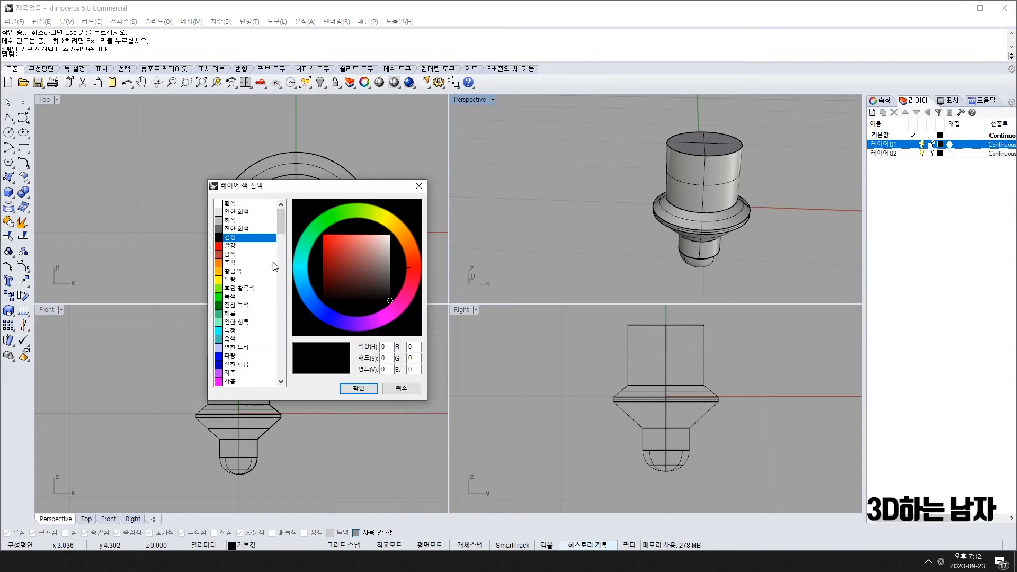
pyautogui.click(229, 247)
pyautogui.click(359, 388)
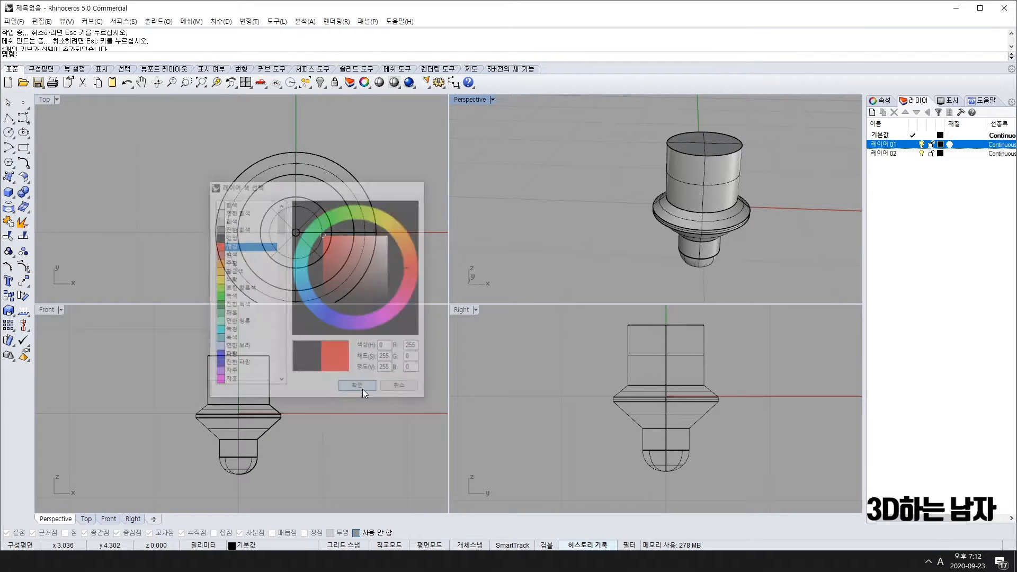
pyautogui.click(941, 154)
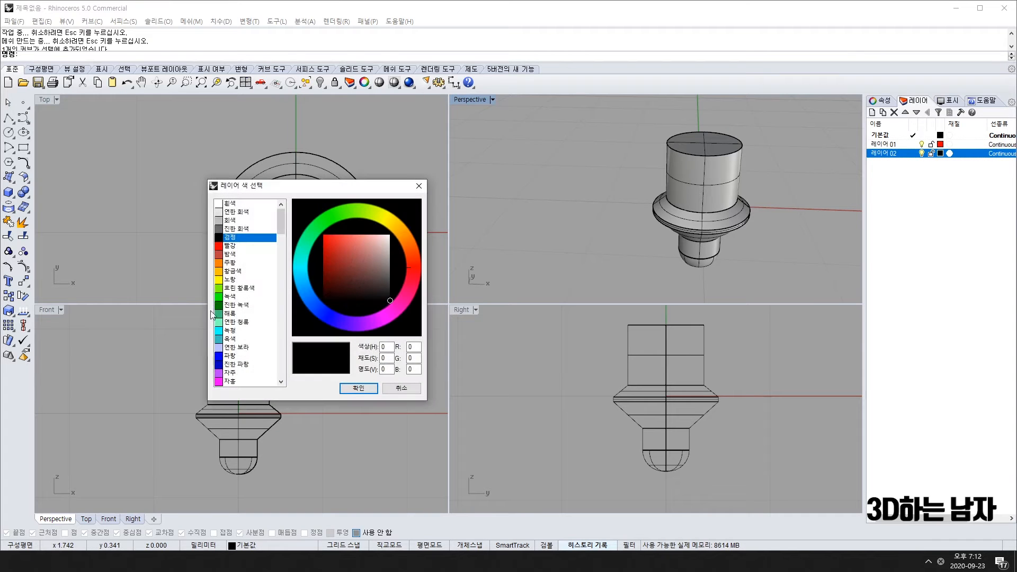
pyautogui.click(225, 355)
pyautogui.click(359, 389)
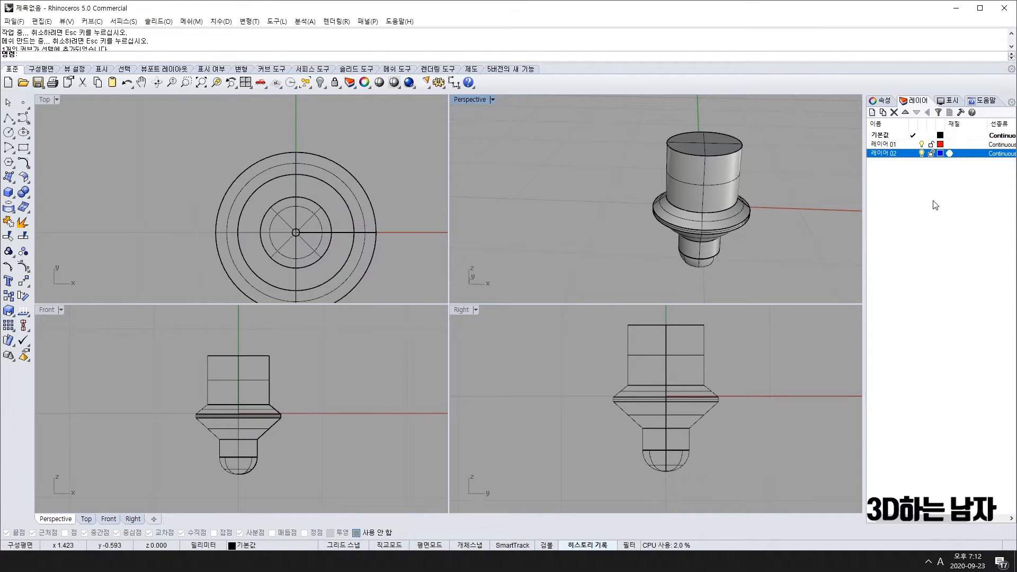
# Step: Add a third new layer and set its colour to dark green (진한 녹색)
pyautogui.rightClick(936, 188)
pyautogui.click(970, 194)
pyautogui.click(941, 162)
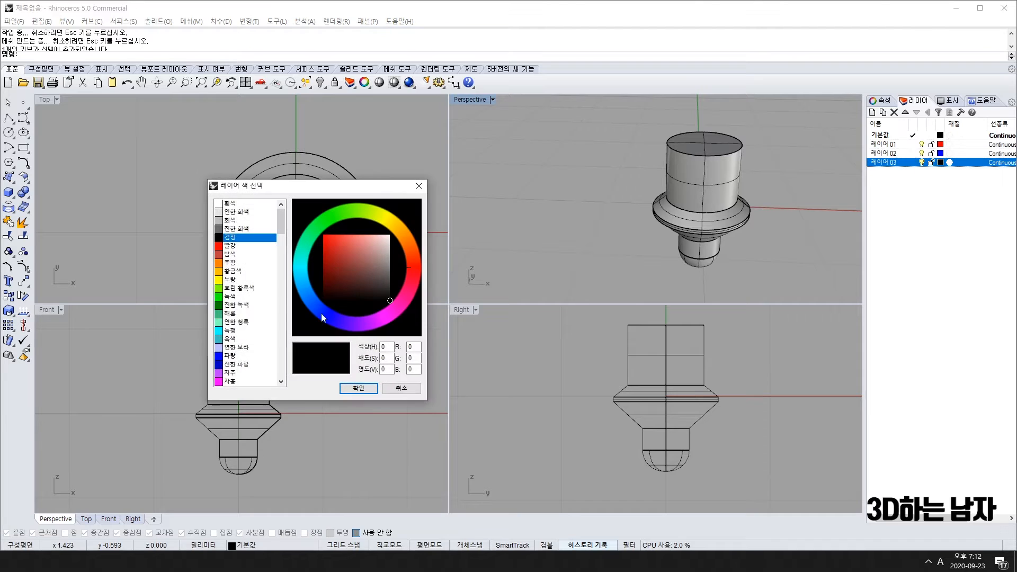
pyautogui.click(230, 304)
pyautogui.click(358, 389)
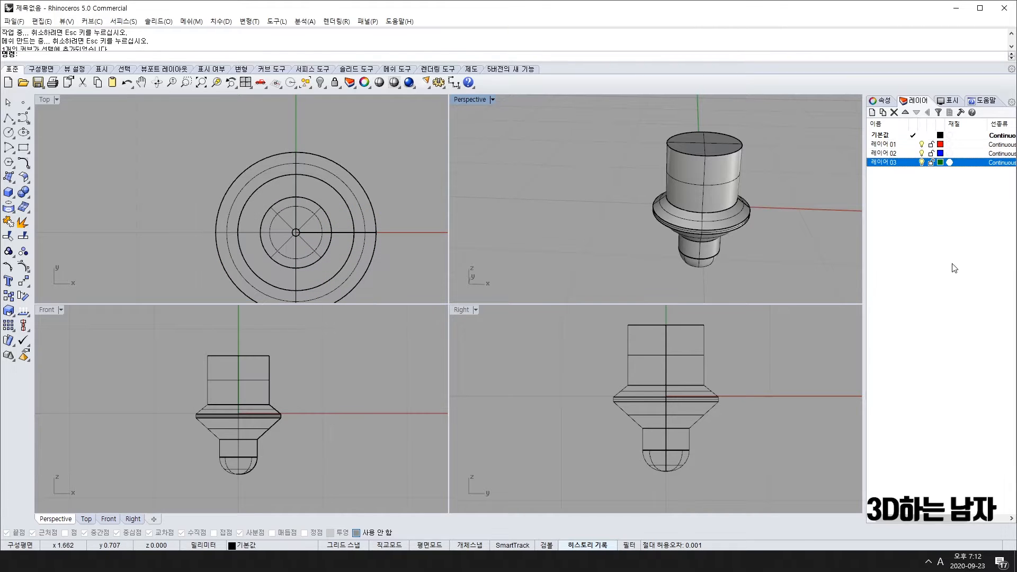
pyautogui.click(942, 265)
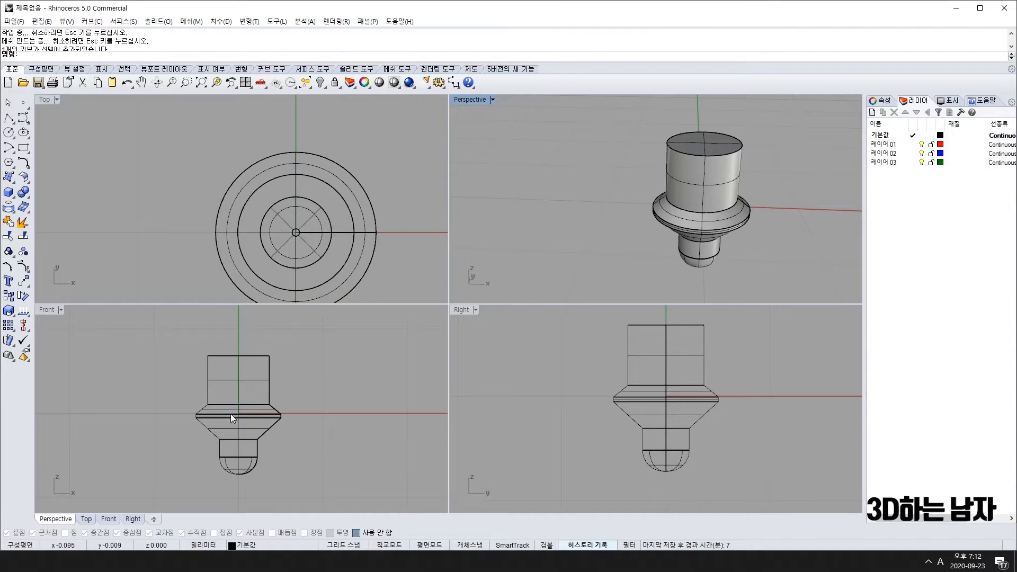
# Step: Move the cutter solid onto the red layer 레이어 01 and view it in the Perspective viewport
pyautogui.hotkey('ctrl', 'a')
pyautogui.rightClick(888, 144)
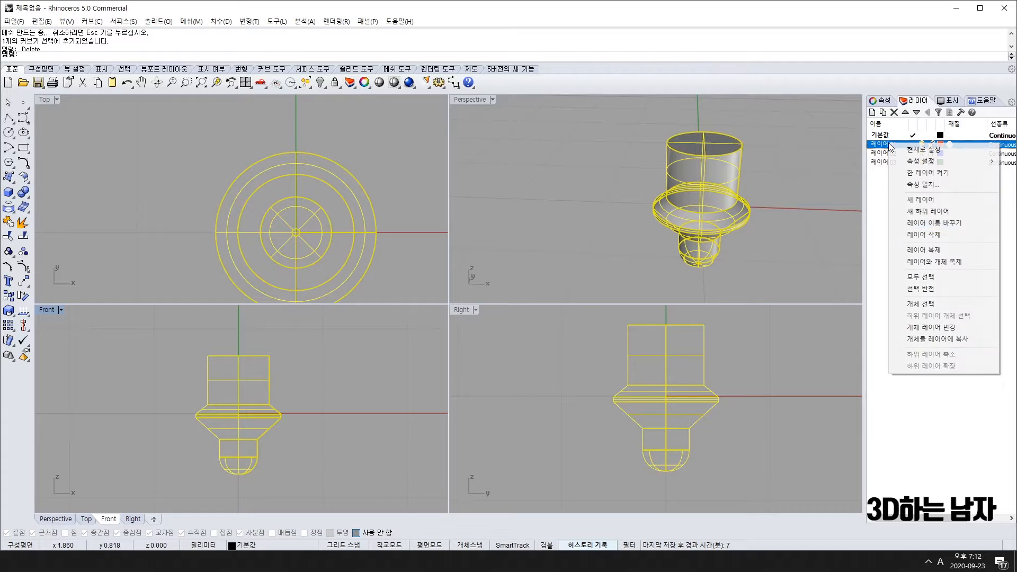
pyautogui.click(931, 328)
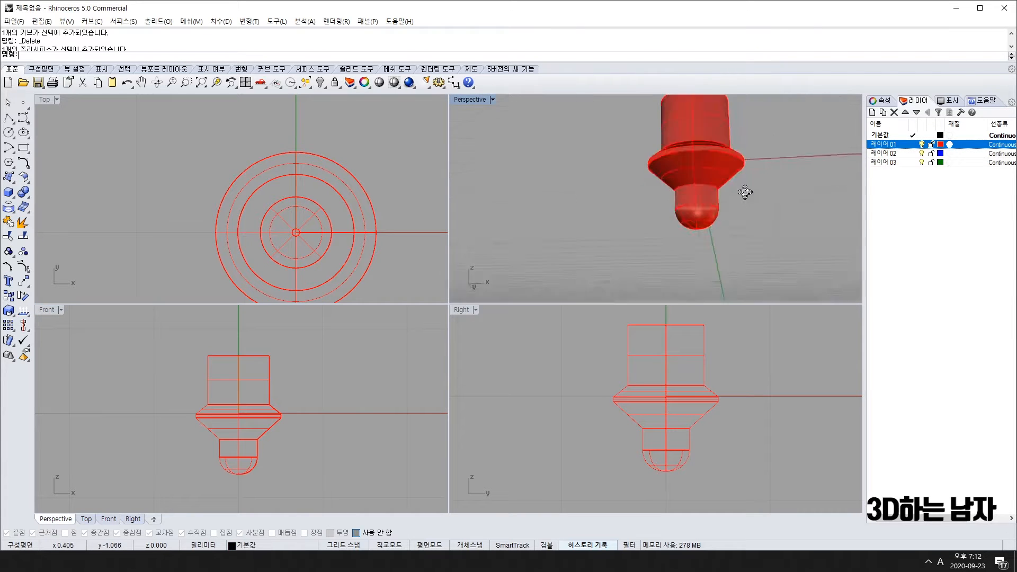
pyautogui.scroll(-3, 610, 437)
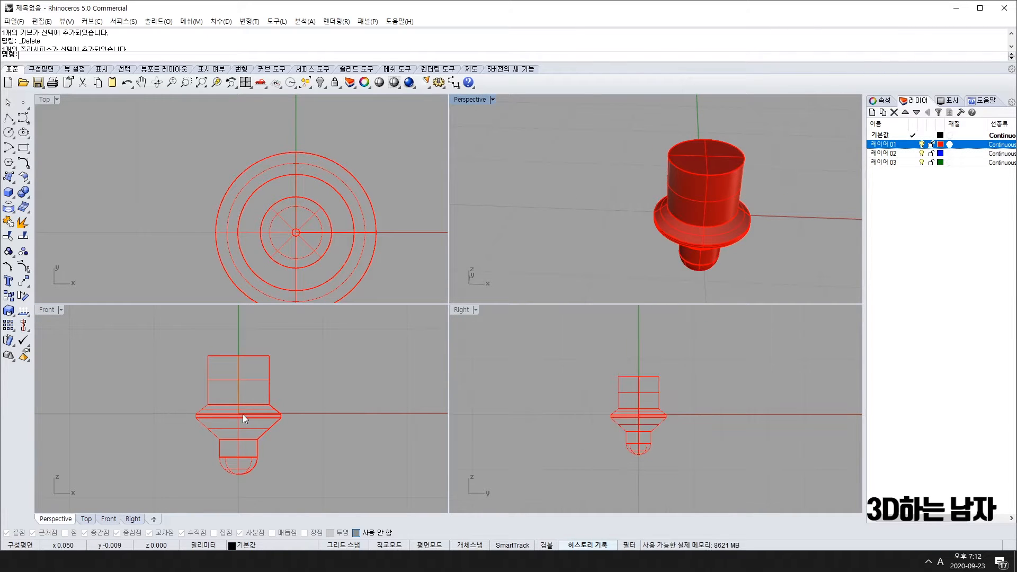
# Step: Undo the layer assignment, the added coloured layers and the diamond's deletion, restoring the diamond and its layer Rds_03
pyautogui.scroll(-1, 243, 418)
pyautogui.scroll(-1, 274, 402)
pyautogui.moveTo(351, 228); pyautogui.dragTo(310, 202, button='right')
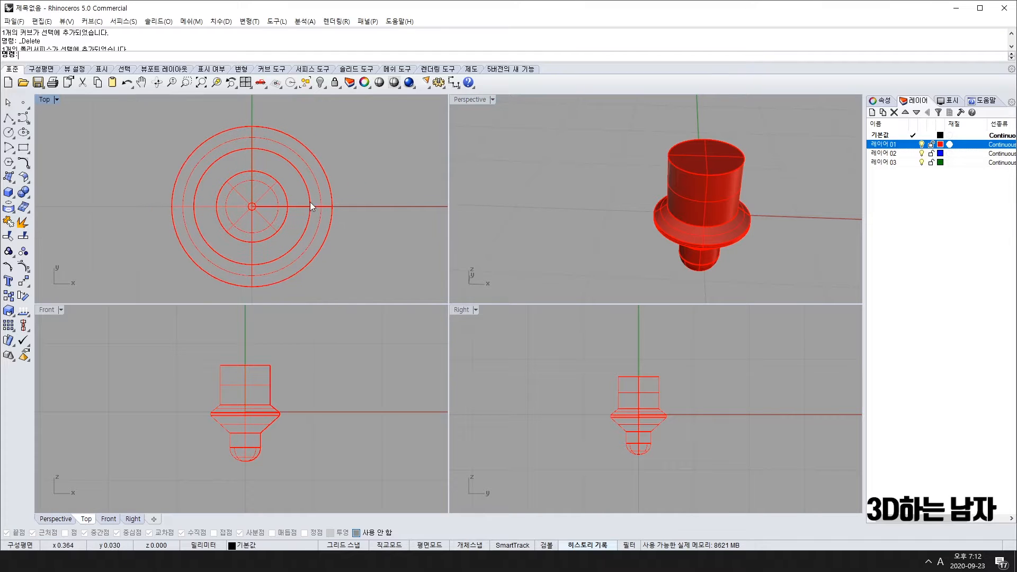
pyautogui.click(577, 226)
pyautogui.hotkey('ctrl', 'z')
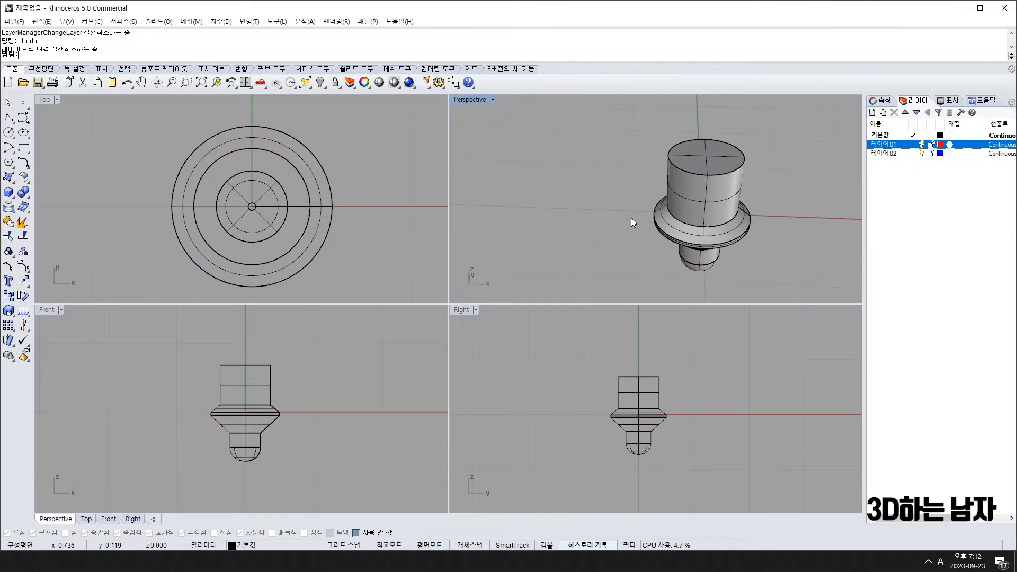
pyautogui.hotkey('ctrl', 'z')
pyautogui.hotkey('ctrl', 'z')
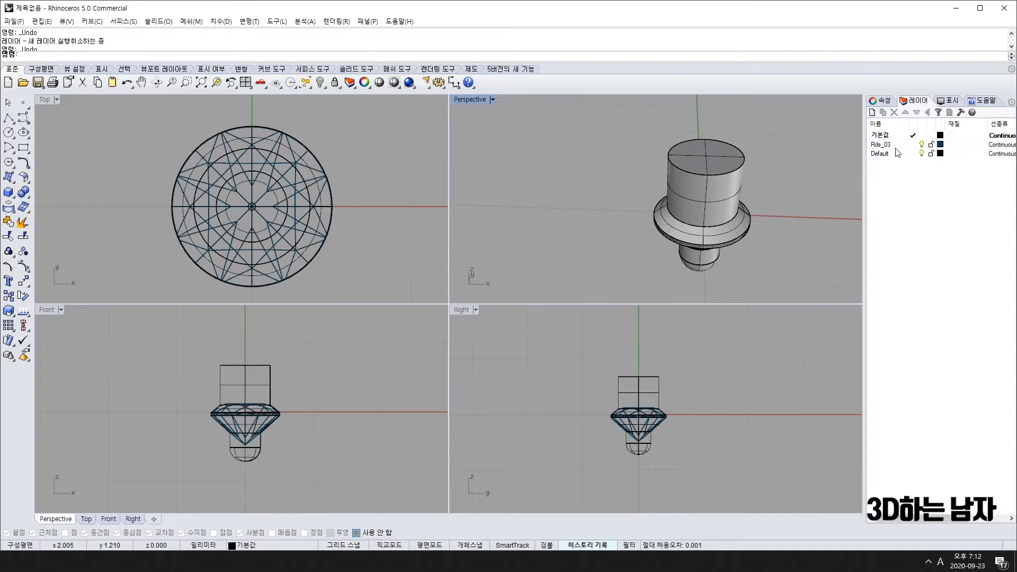
# Step: Set the colour of the diamond's layer Rds_03 to white (흰색)
pyautogui.click(883, 147)
pyautogui.click(921, 144)
pyautogui.click(922, 145)
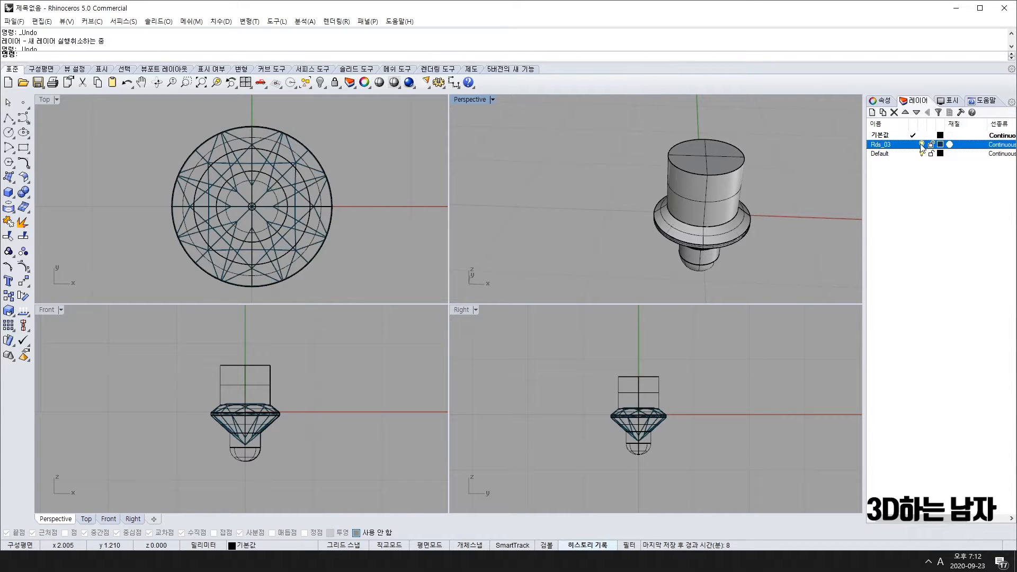
pyautogui.click(940, 145)
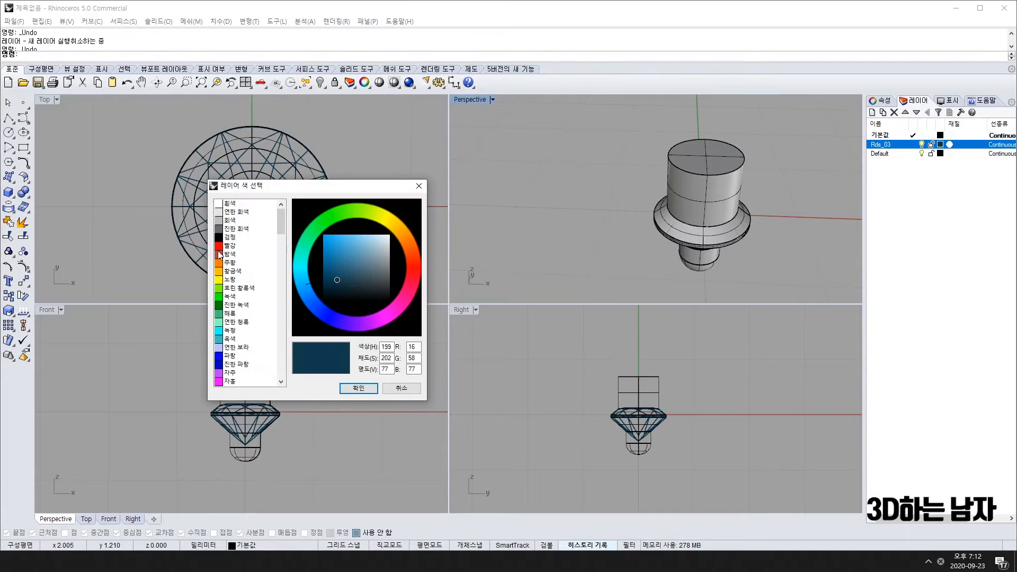
pyautogui.click(229, 204)
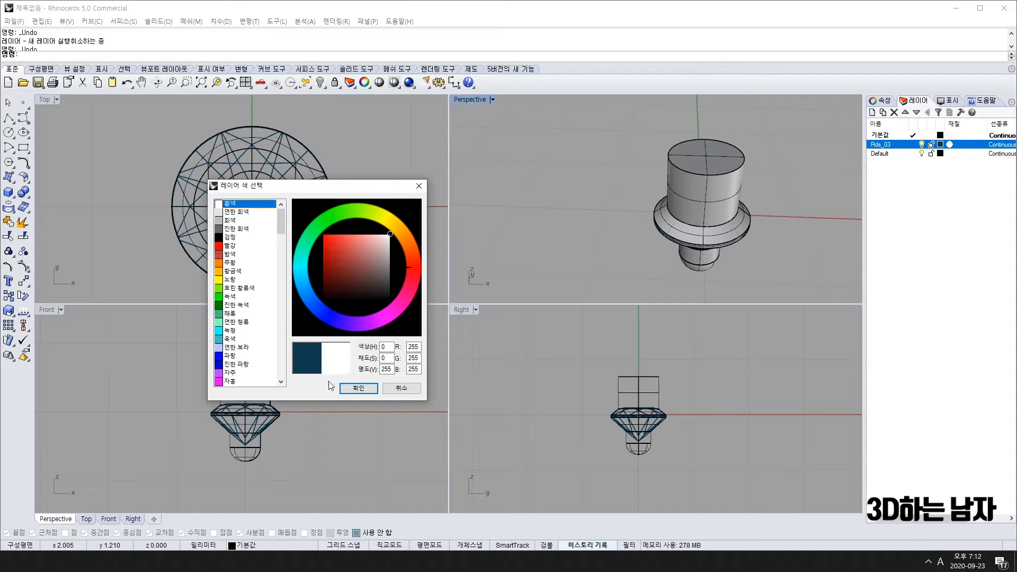
pyautogui.click(359, 388)
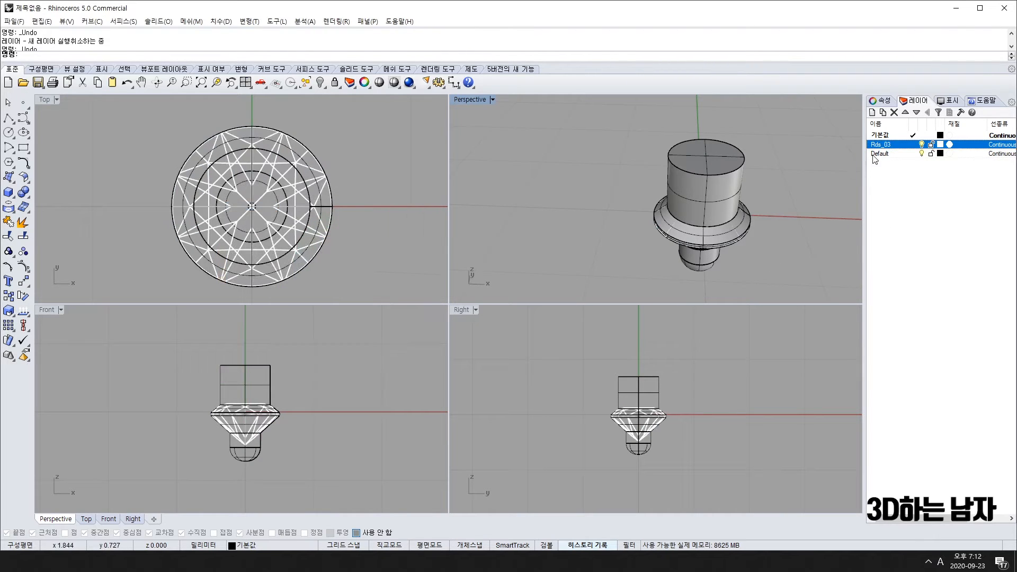
# Step: Delete the layer Default and add three new layers below Rds_03 with their default names
pyautogui.rightClick(890, 154)
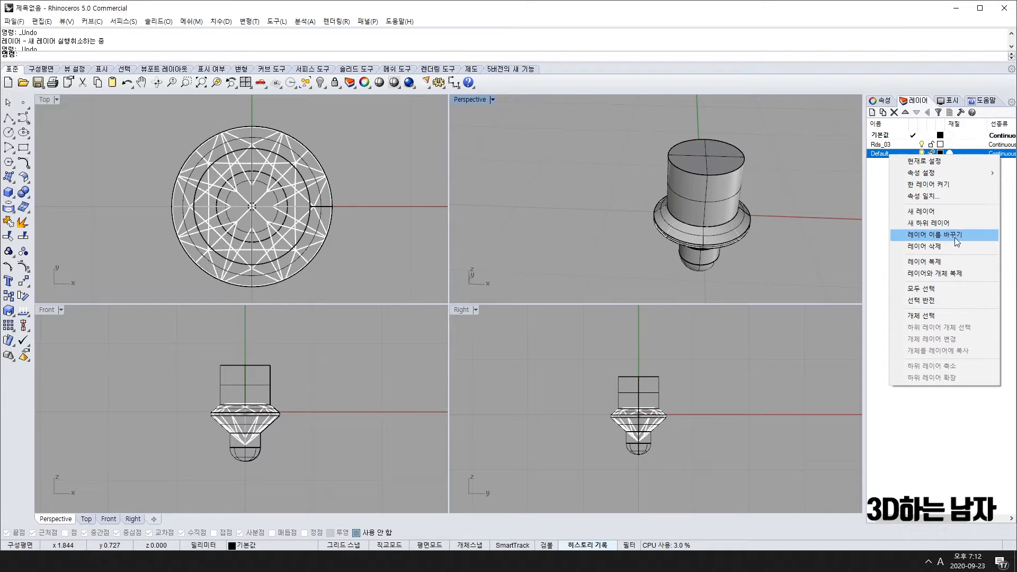
pyautogui.click(938, 247)
pyautogui.rightClick(935, 171)
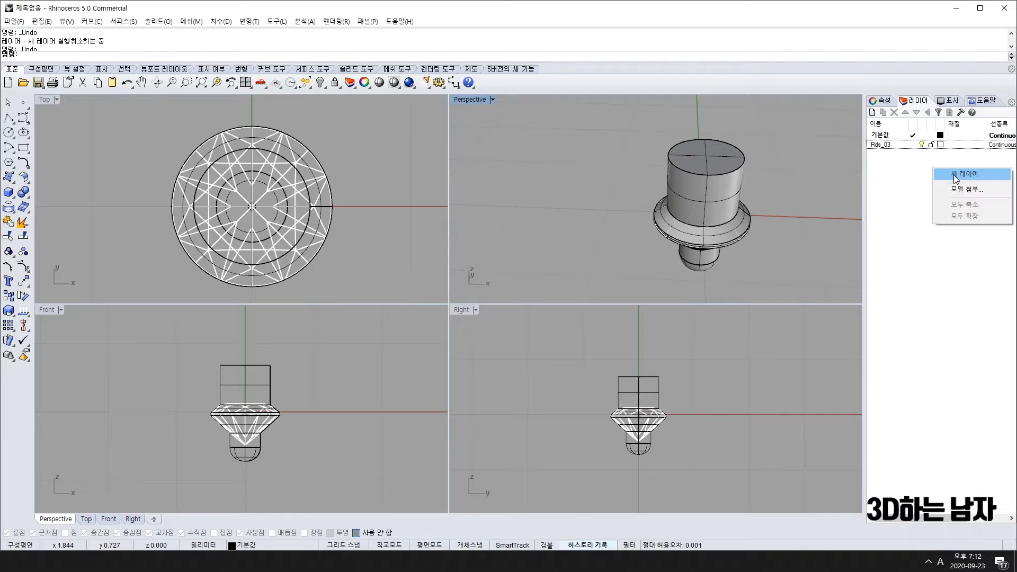
pyautogui.click(954, 174)
pyautogui.rightClick(937, 173)
pyautogui.click(953, 179)
pyautogui.rightClick(925, 190)
pyautogui.click(954, 197)
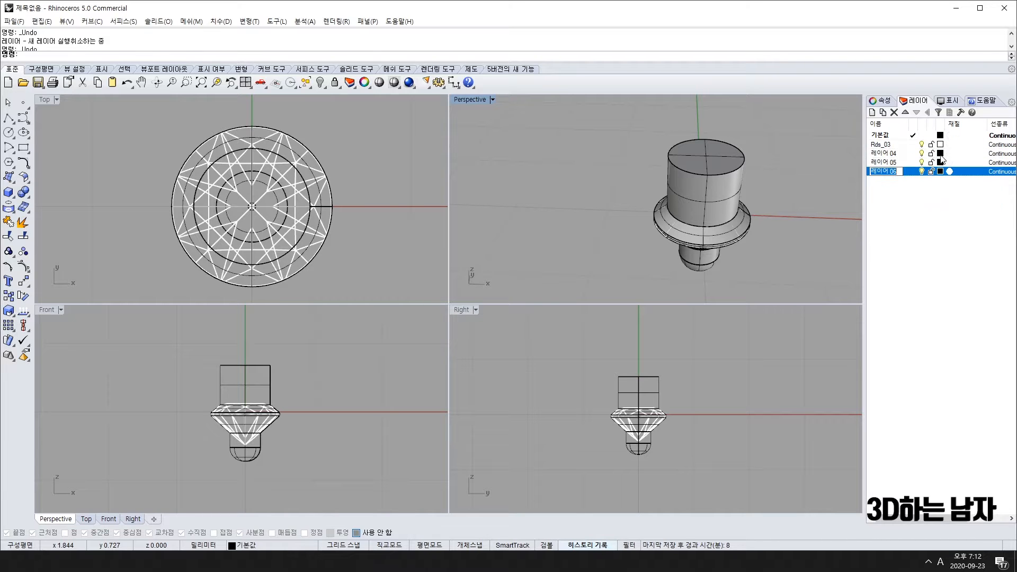
# Step: Set the colour of layer 레이어 04 to red and of layer 레이어 05 to blue
pyautogui.click(940, 153)
pyautogui.click(322, 234)
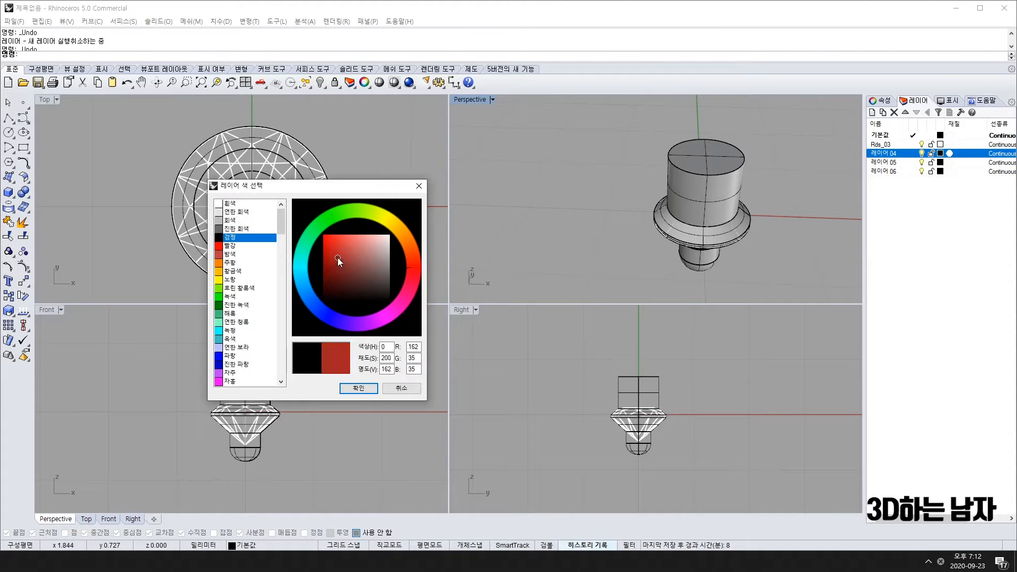
pyautogui.click(358, 388)
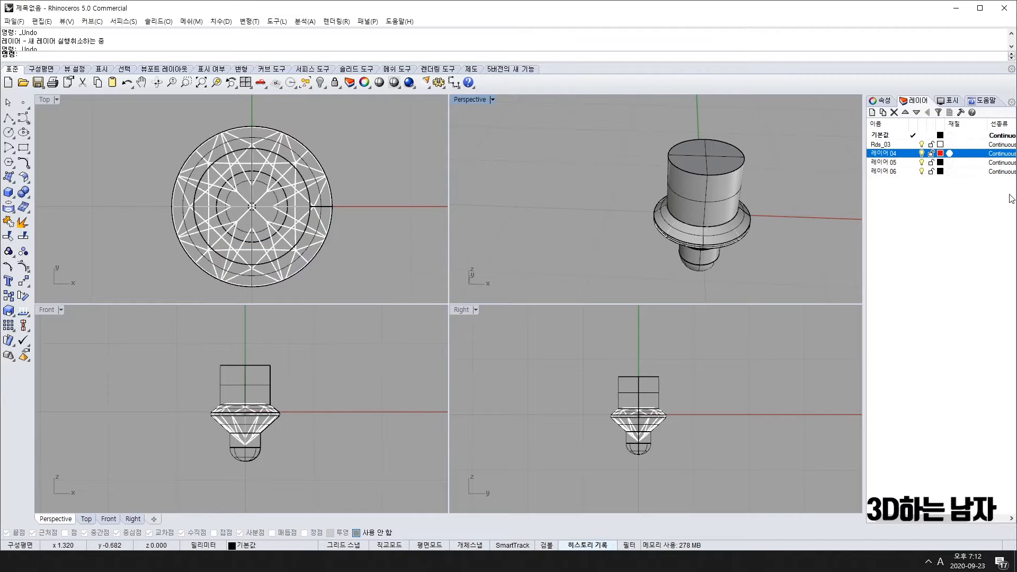
pyautogui.click(938, 163)
pyautogui.click(938, 163)
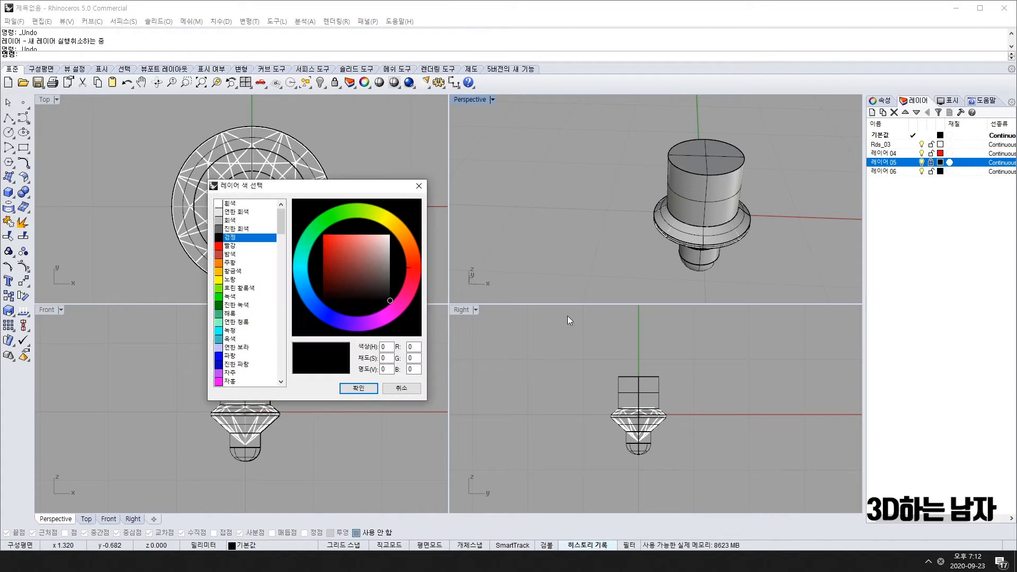
pyautogui.click(322, 314)
pyautogui.click(370, 391)
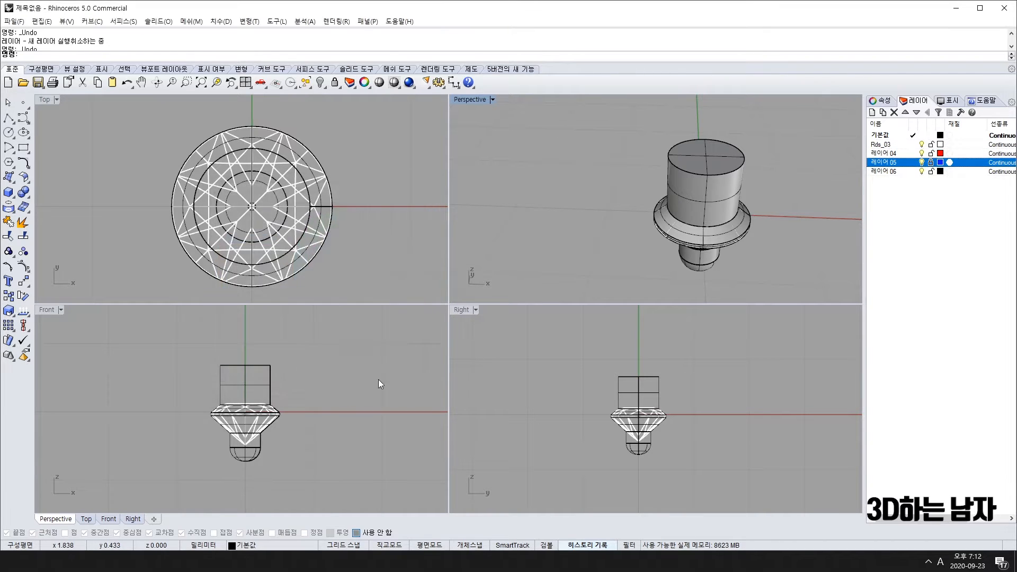
# Step: Set the colour of layer 레이어 06 to dark green (진한 녹색)
pyautogui.click(942, 172)
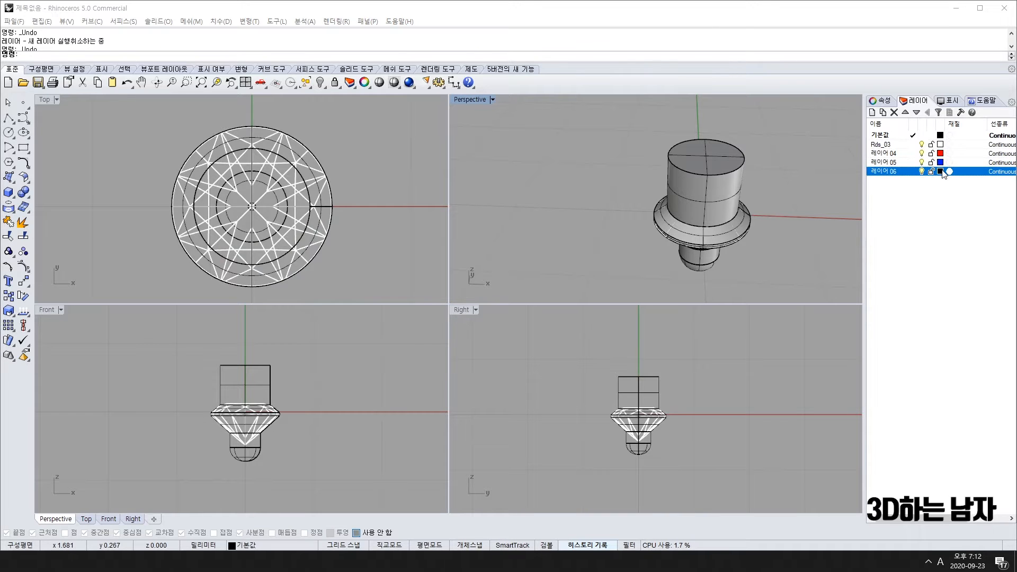
pyautogui.click(942, 172)
pyautogui.click(220, 307)
pyautogui.click(368, 389)
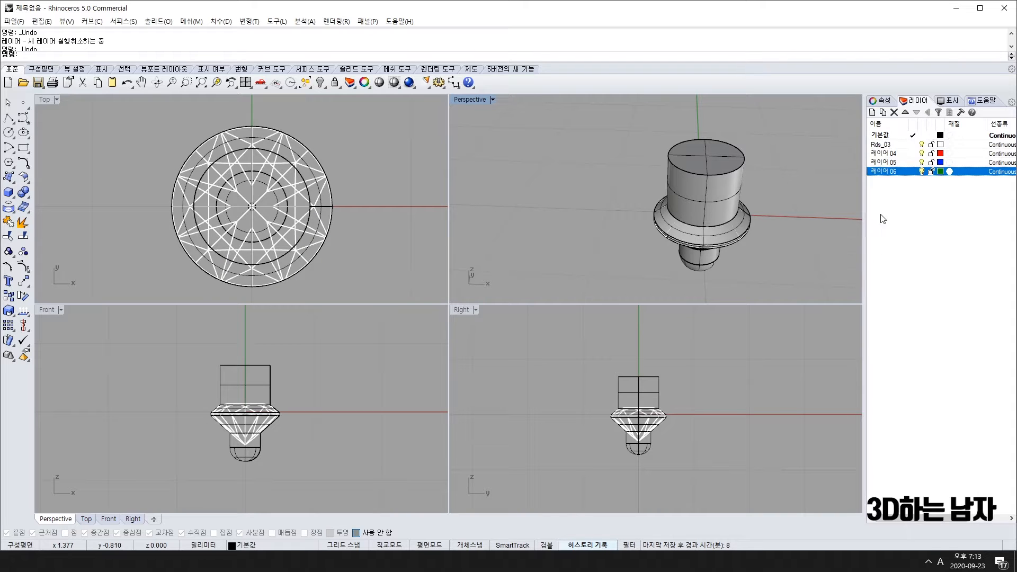
pyautogui.click(892, 156)
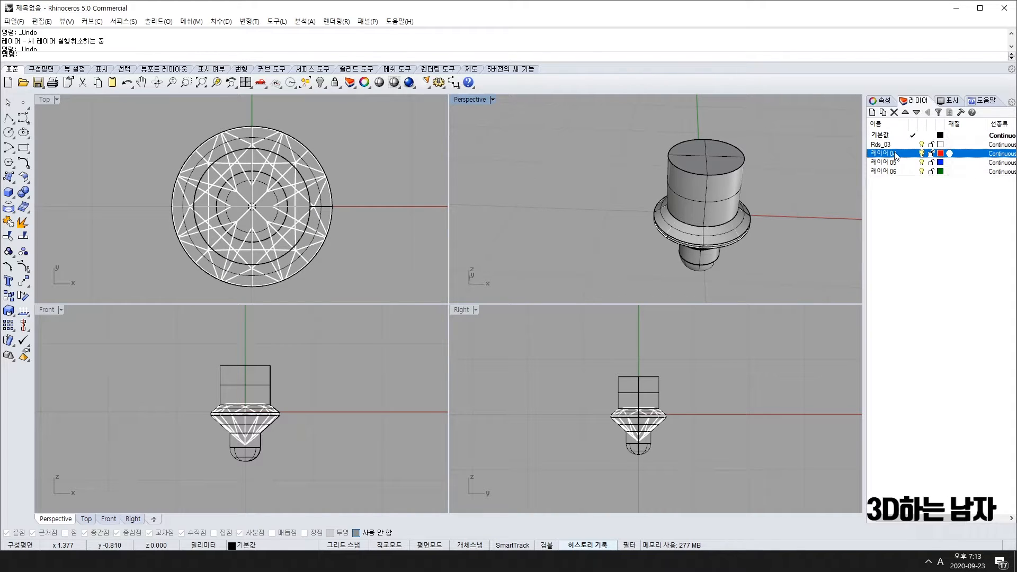
pyautogui.rightClick(895, 156)
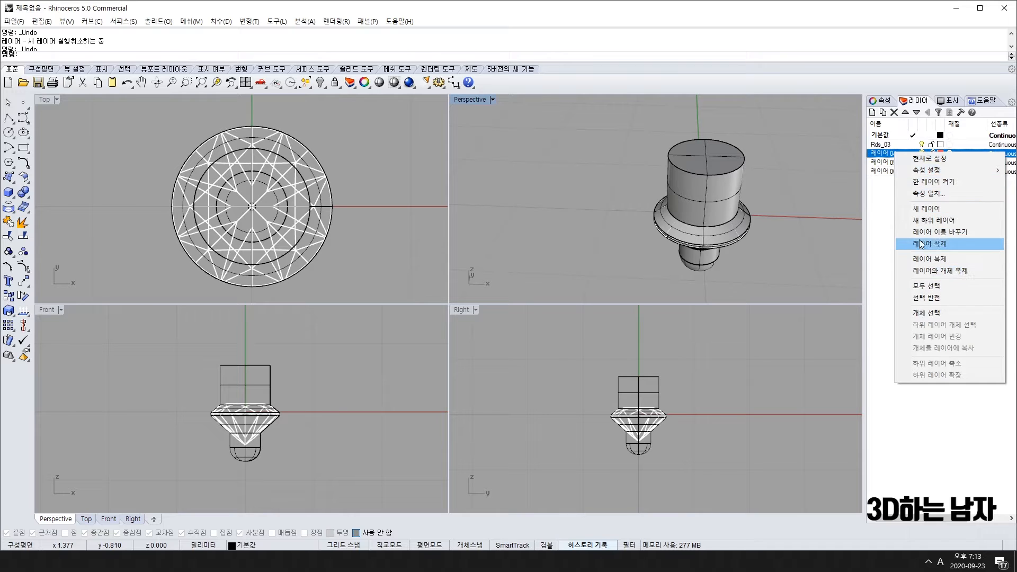
pyautogui.click(953, 234)
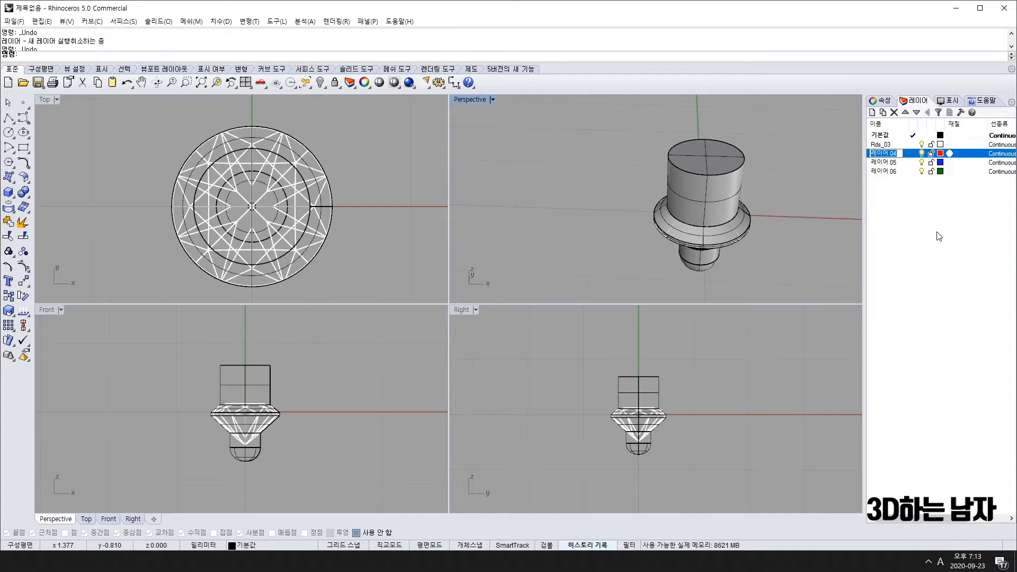
pyautogui.click(645, 215)
pyautogui.write('Vo')
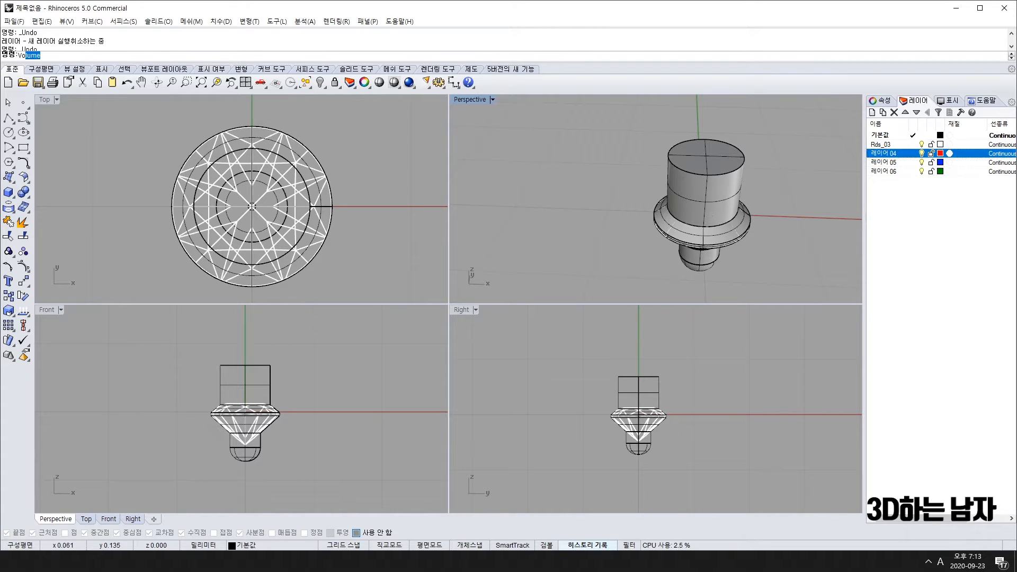
pyautogui.write('DDL')
pyautogui.press('Escape')
# Step: Rename the red layer 레이어 04 to 팽이
pyautogui.rightClick(895, 154)
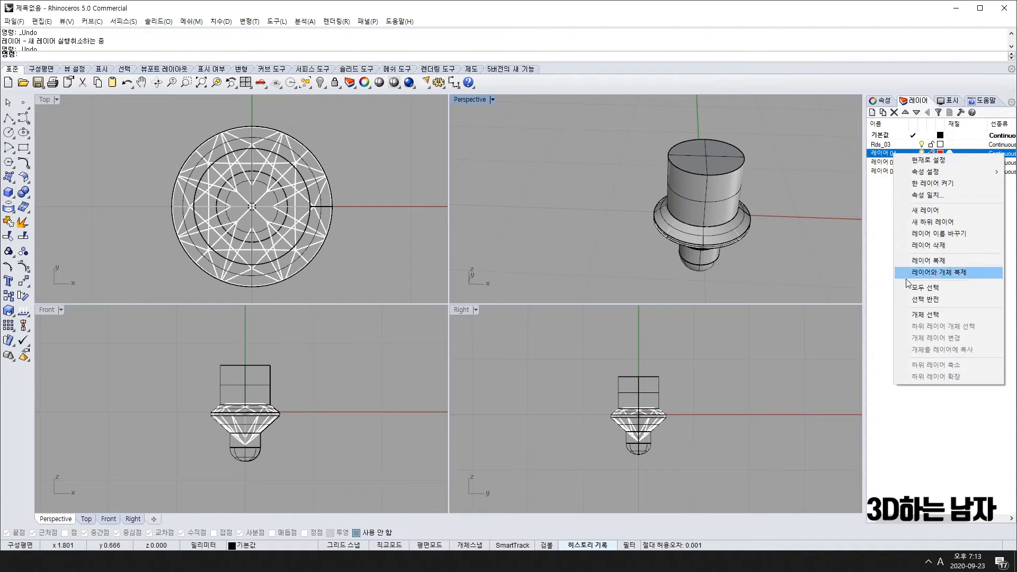
pyautogui.click(950, 232)
pyautogui.write('V')
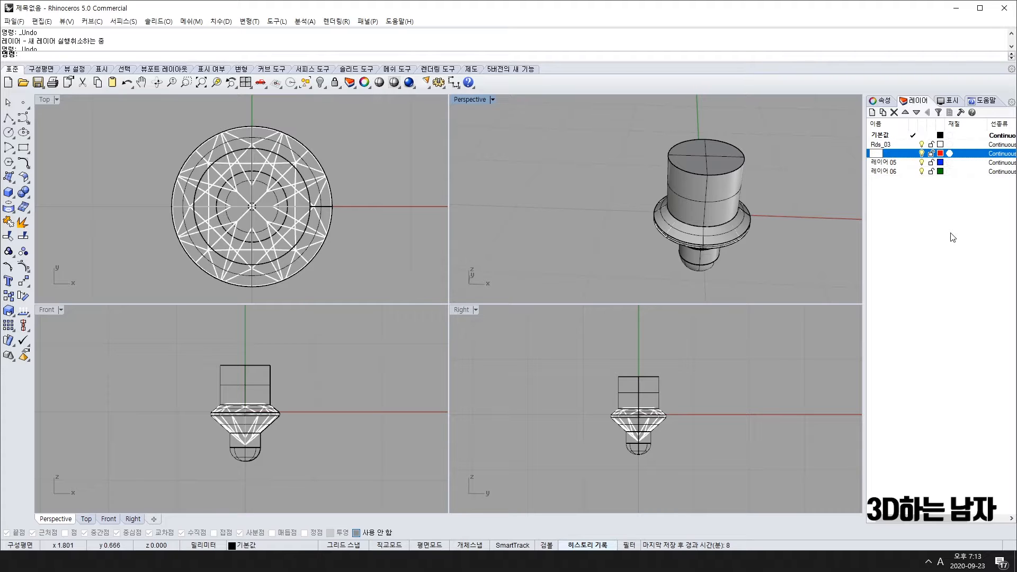
pyautogui.press('Hangul')
pyautogui.write('팽이')
pyautogui.press('Return')
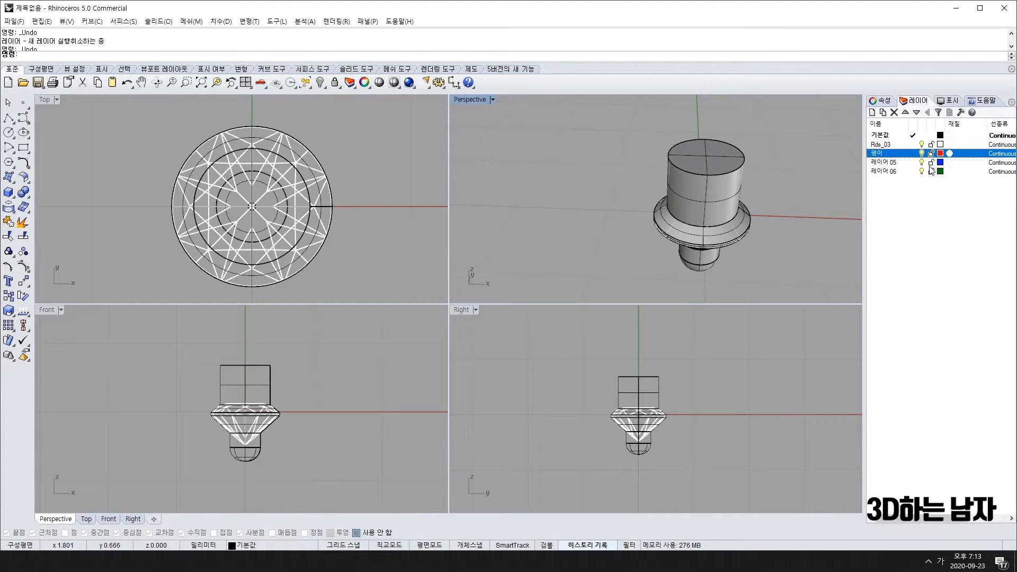
# Step: Rename the blue layer 레이어 05 to 난발
pyautogui.click(892, 164)
pyautogui.rightClick(892, 164)
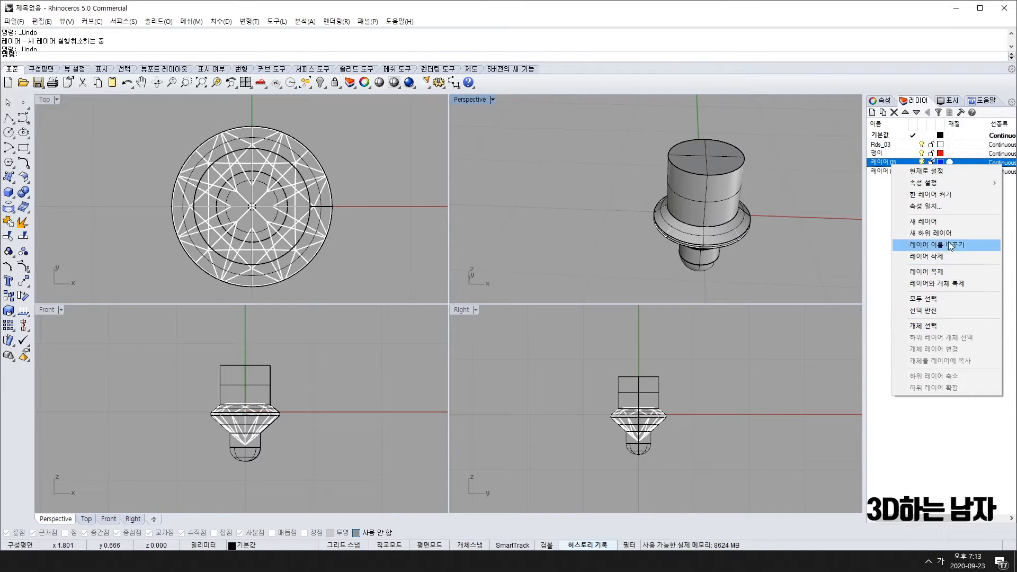
pyautogui.click(967, 246)
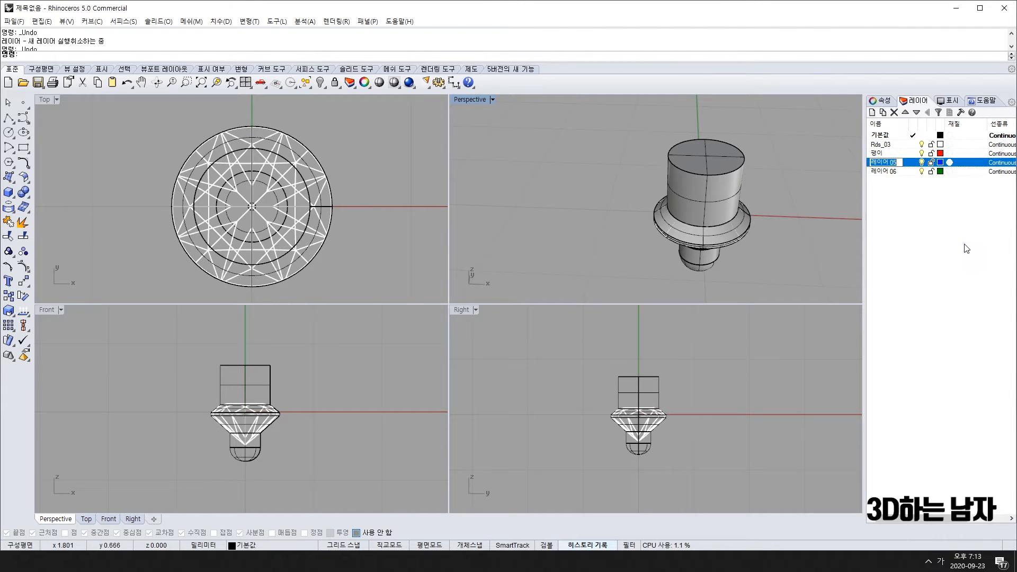
pyautogui.write('난발')
pyautogui.press('Return')
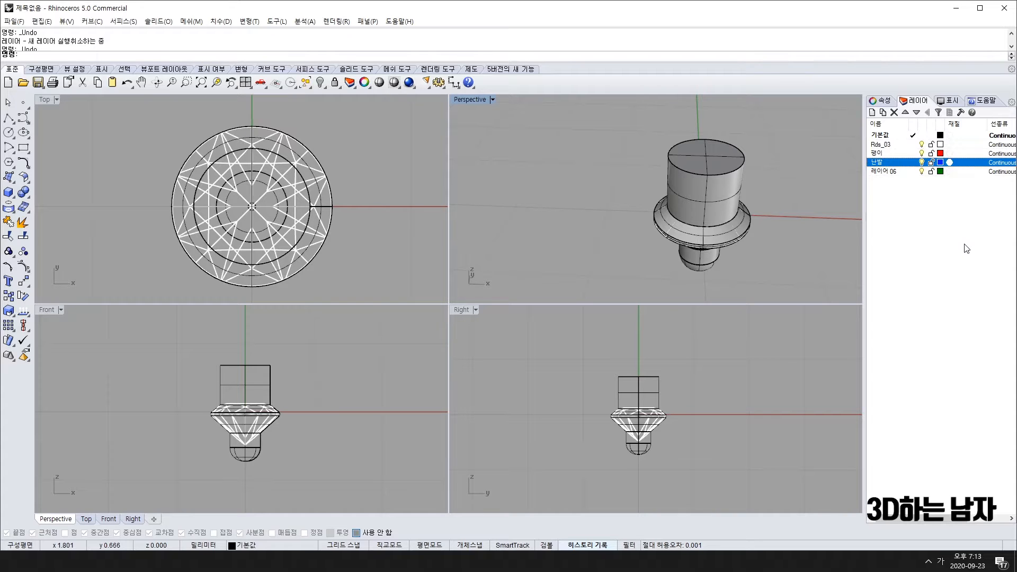
# Step: Rename the dark green layer 레이어 06 to 간격
pyautogui.rightClick(893, 172)
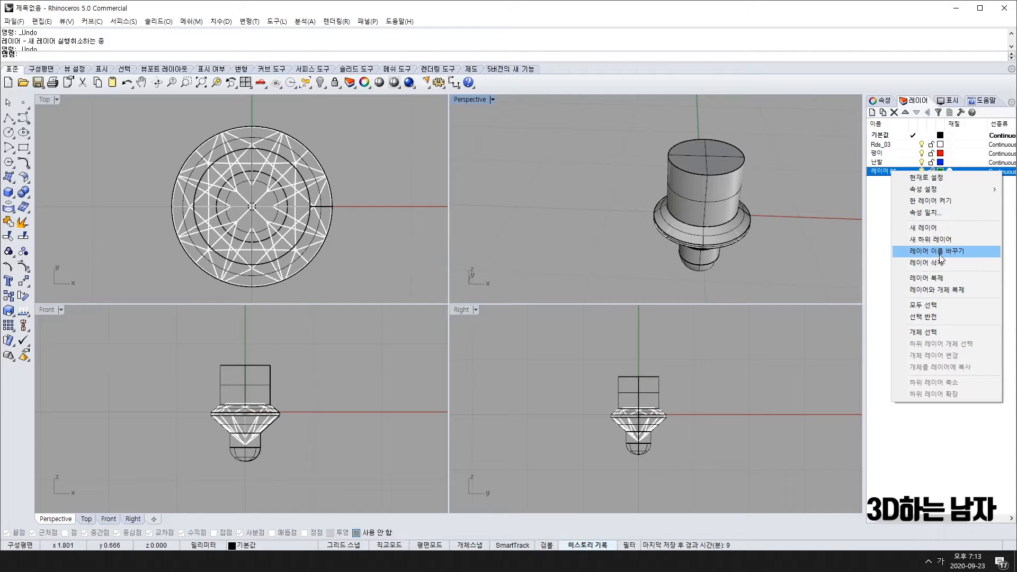
pyautogui.click(937, 251)
pyautogui.write('간')
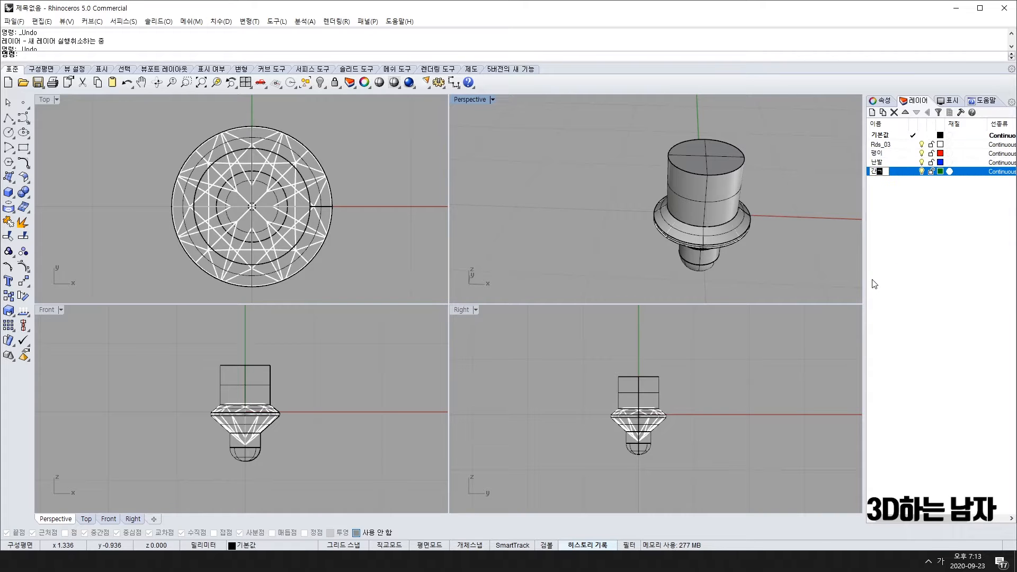
pyautogui.write('격')
pyautogui.press('Return')
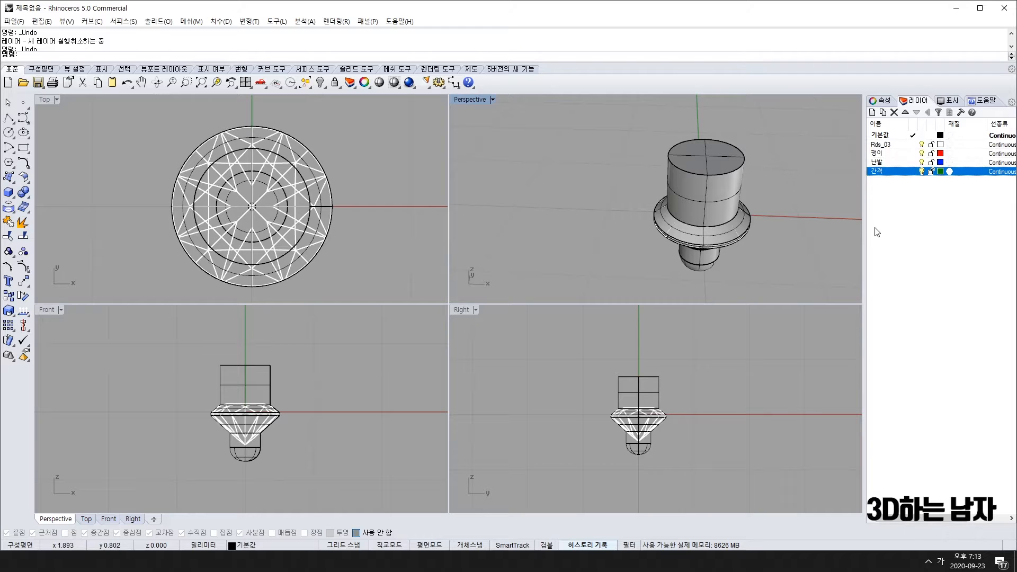
# Step: Move the cutter solid from the 기본값 layer onto the red layer 팽이
pyautogui.click(714, 189)
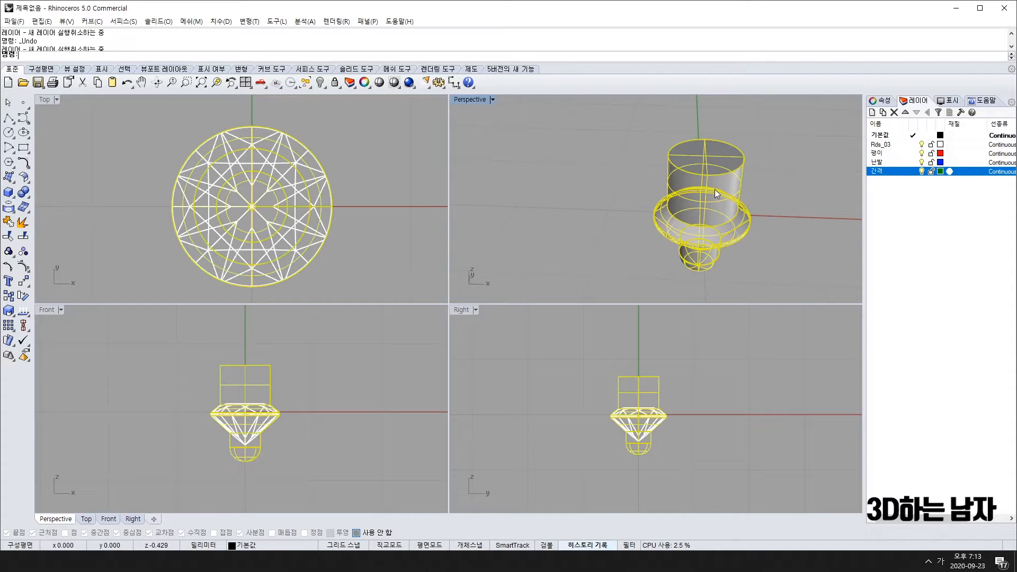
pyautogui.moveTo(714, 189); pyautogui.dragTo(770, 211, button='right')
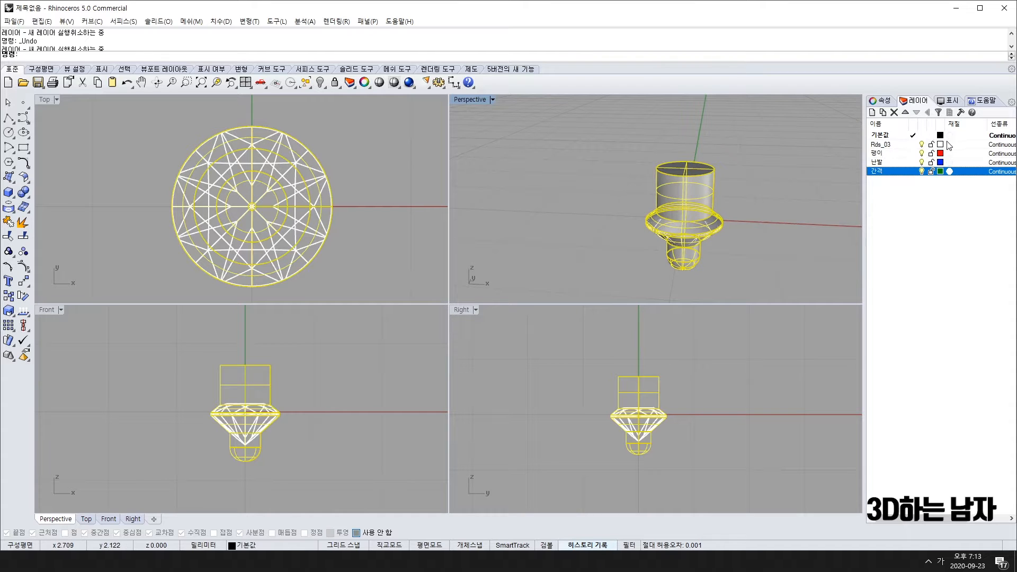
pyautogui.rightClick(895, 158)
pyautogui.click(953, 335)
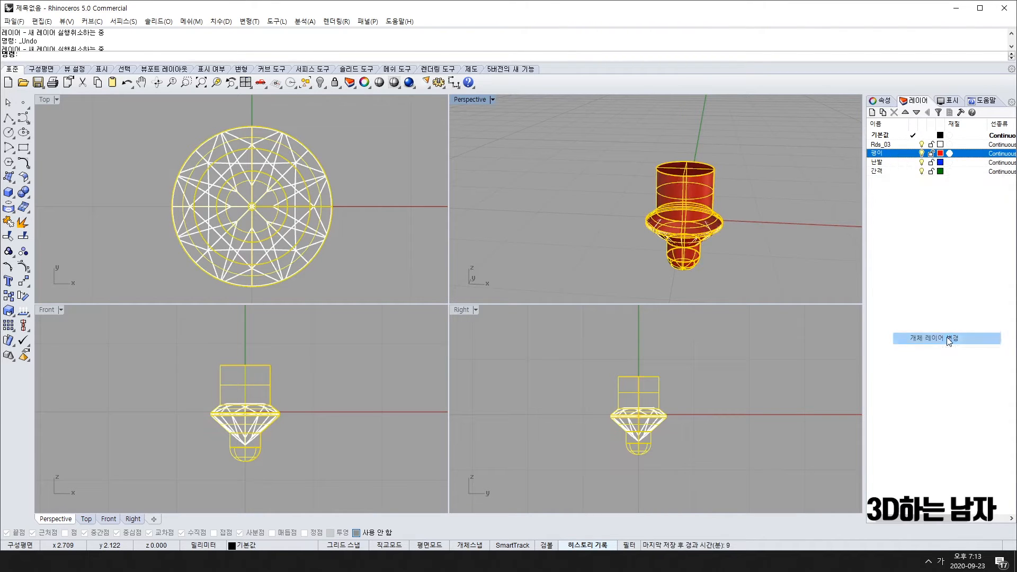
pyautogui.moveTo(669, 185); pyautogui.dragTo(687, 208, button='right')
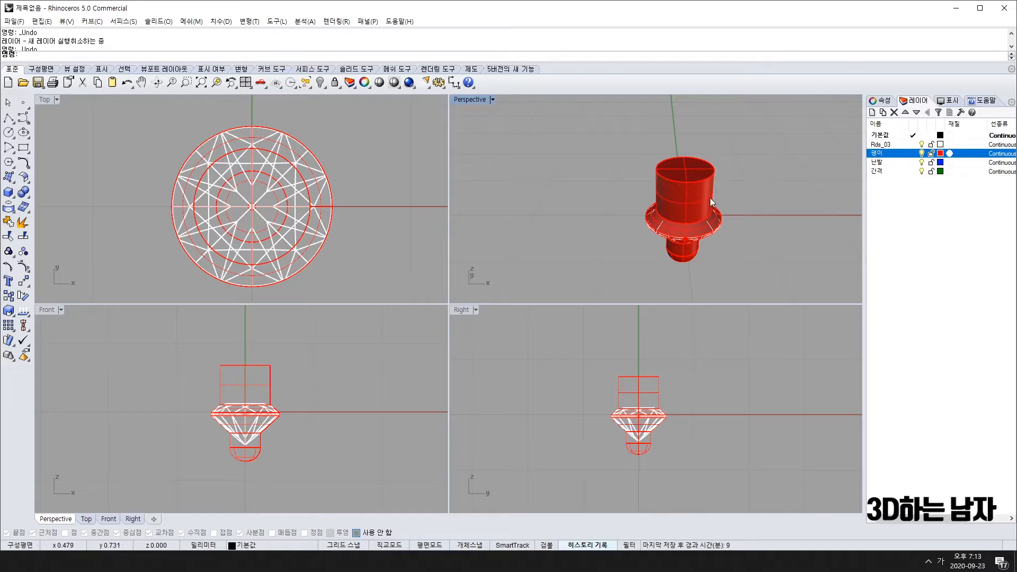
pyautogui.moveTo(788, 194); pyautogui.dragTo(674, 237, button='right')
pyautogui.scroll(-3, 179, 246)
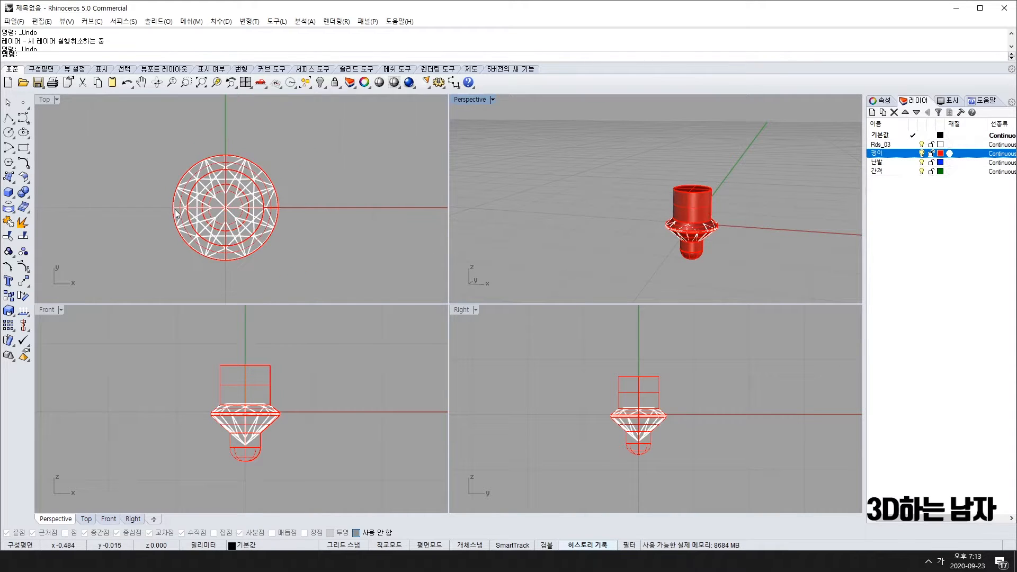
pyautogui.moveTo(296, 263); pyautogui.dragTo(291, 233, button='right')
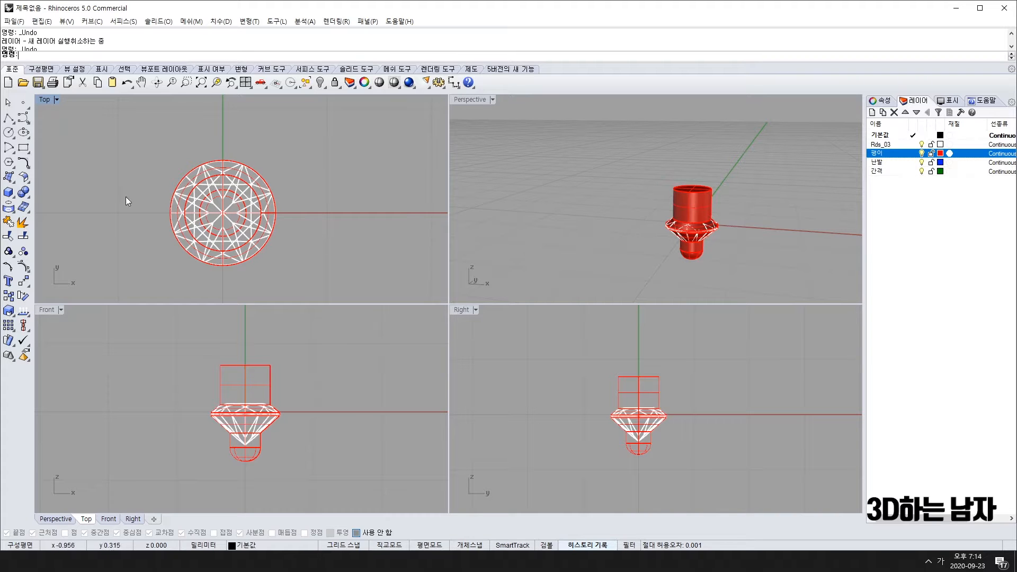
# Step: Draw a 1.2 mm diameter circle centred on the origin around the diamond and cutter
pyautogui.click(8, 132)
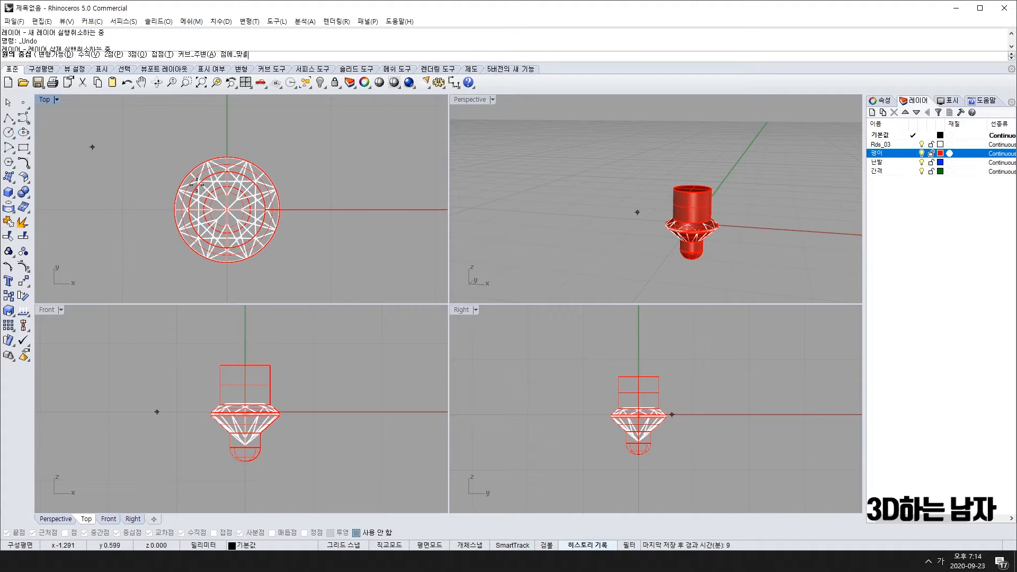
pyautogui.click(201, 212)
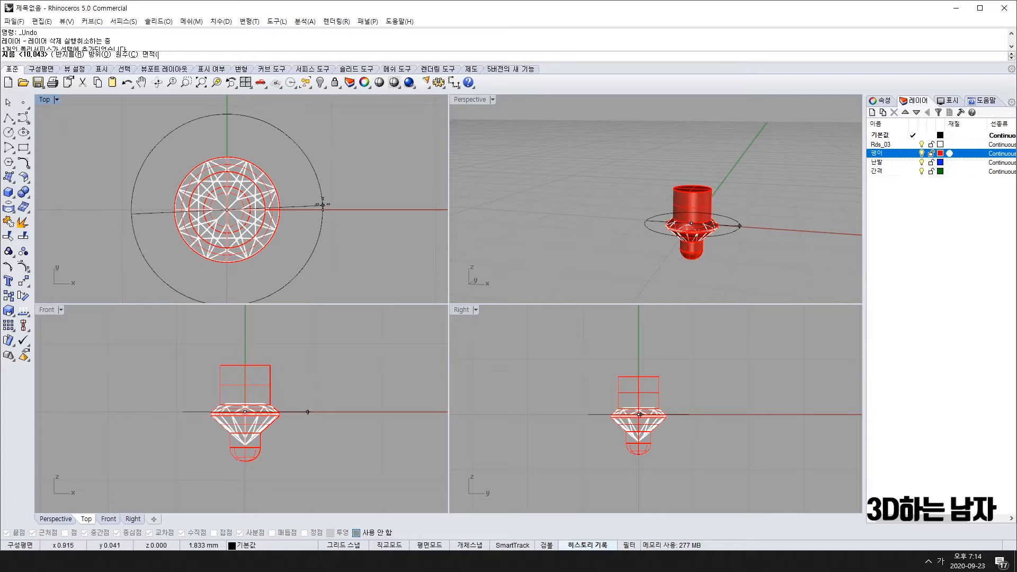
pyautogui.write('7.5')
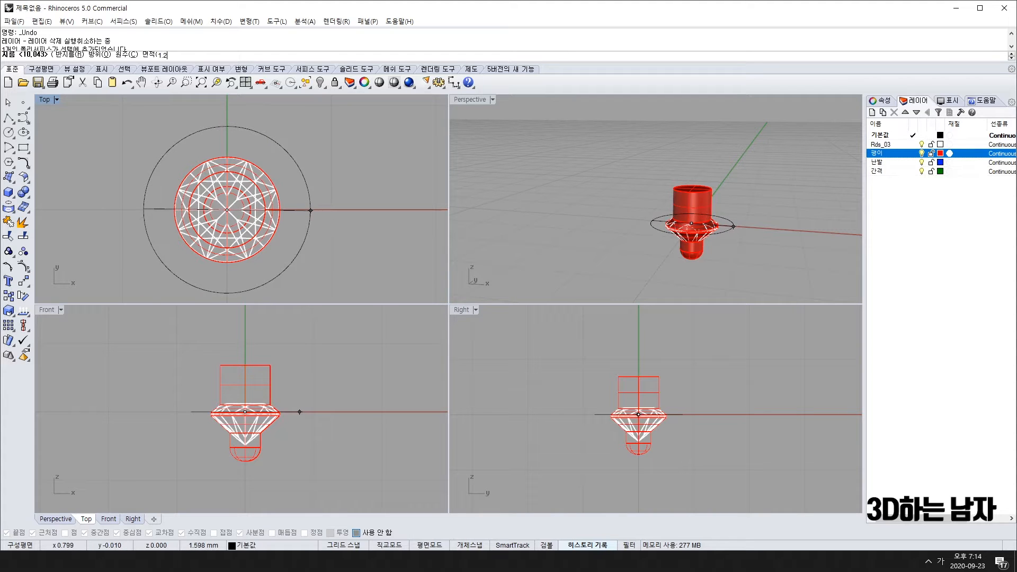
pyautogui.press('Return')
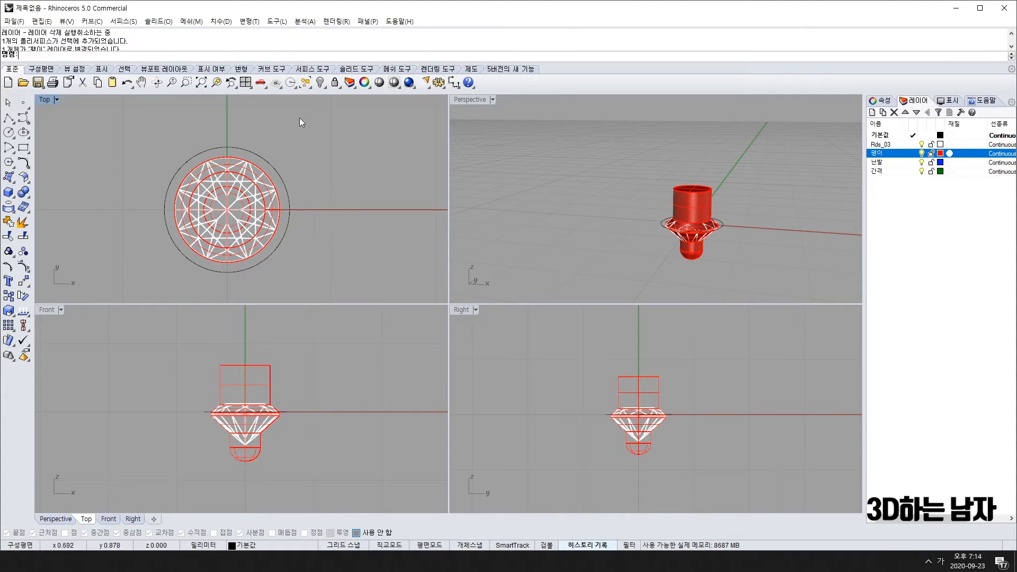
# Step: Draw a circle by diameter across the gap between the cutter's outer edge and the 1.2 mm circle
pyautogui.click(9, 133)
pyautogui.click(39, 137)
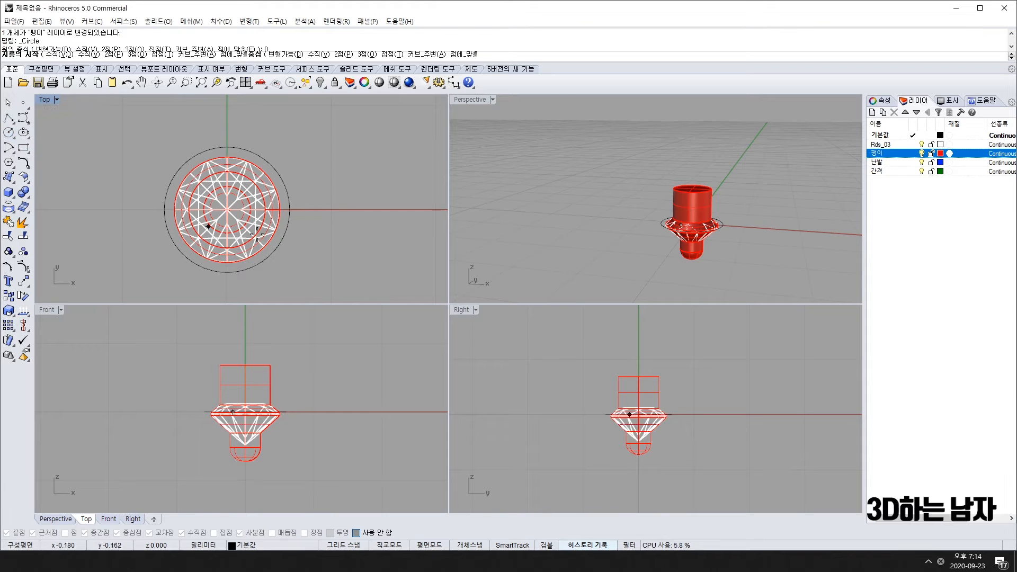
pyautogui.scroll(4, 258, 232)
pyautogui.scroll(4, 305, 192)
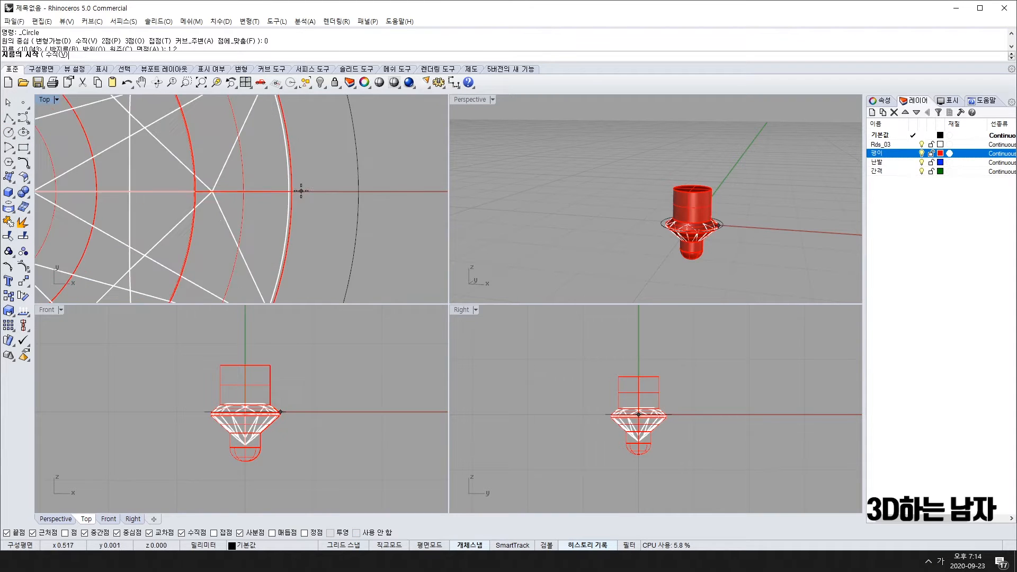
pyautogui.click(279, 198)
pyautogui.scroll(-3, 278, 198)
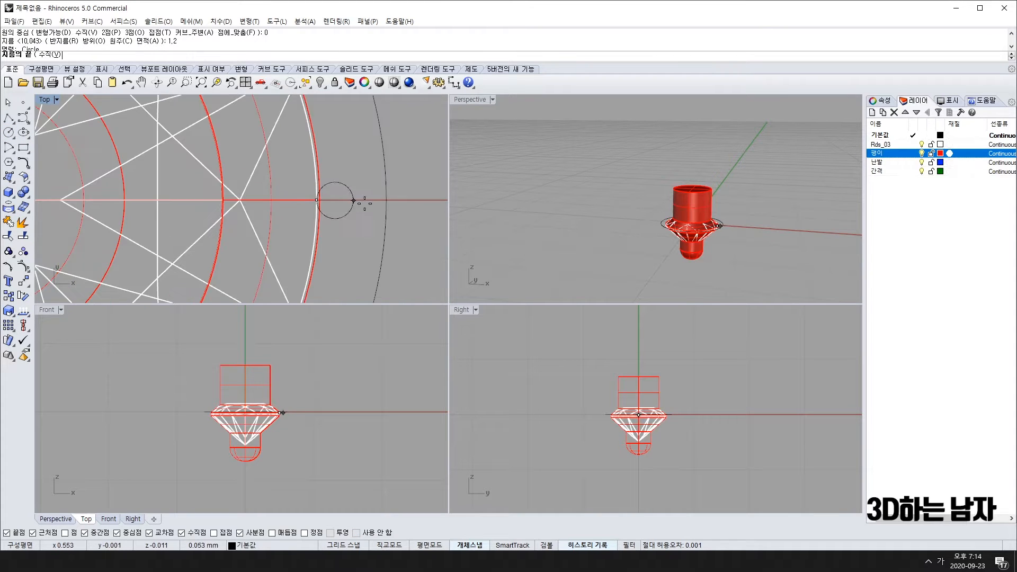
pyautogui.click(383, 199)
pyautogui.scroll(-2, 383, 199)
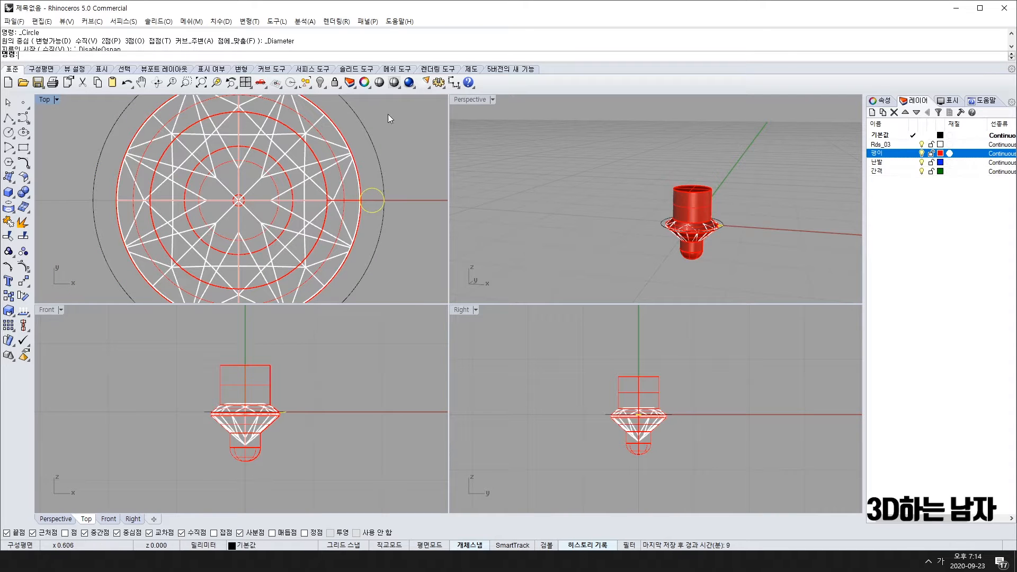
# Step: Dimension the gap between the cutter's edge and the surrounding circle, and delete the dimension
pyautogui.click(454, 82)
pyautogui.scroll(4, 354, 194)
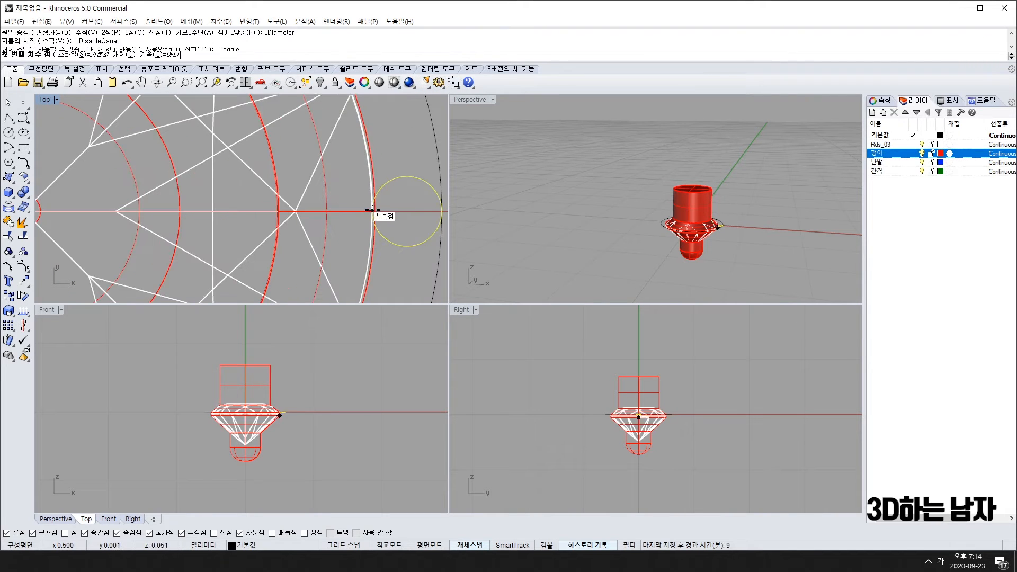
pyautogui.click(373, 212)
pyautogui.click(441, 211)
pyautogui.scroll(-4, 428, 240)
pyautogui.scroll(-8, 427, 240)
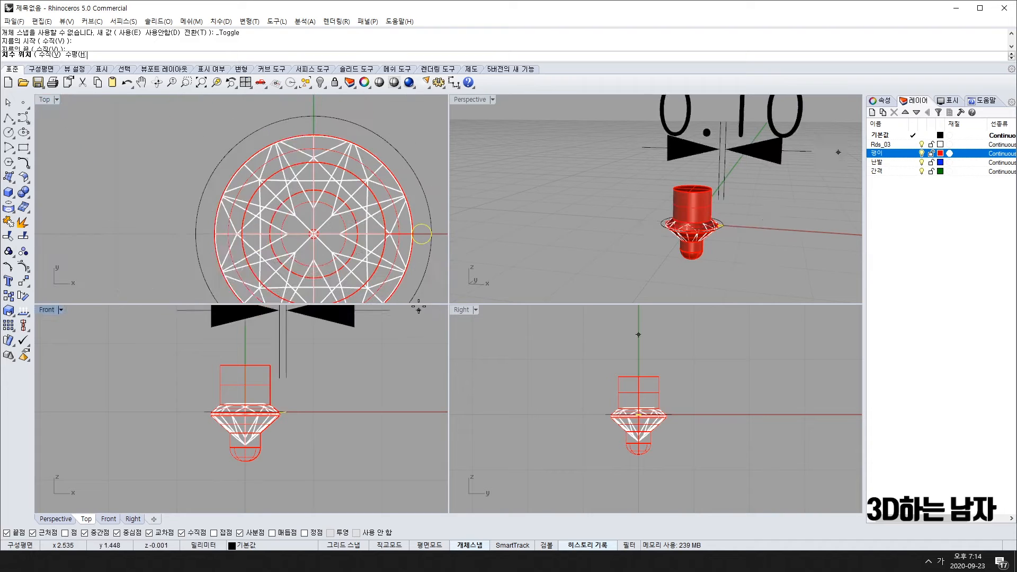
pyautogui.moveTo(418, 269); pyautogui.dragTo(217, 234, button='right')
pyautogui.scroll(-10, 211, 234)
pyautogui.click(227, 161)
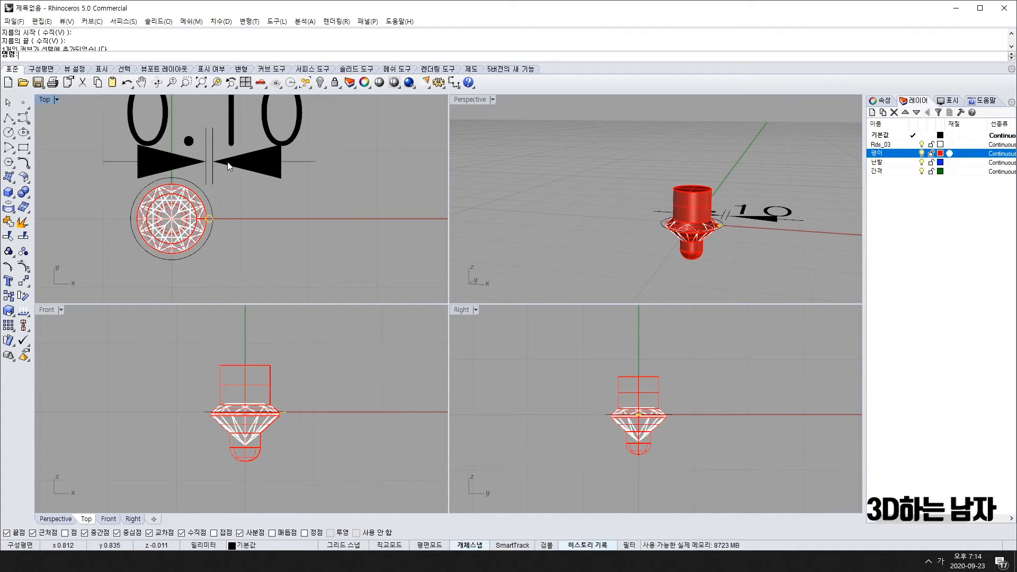
pyautogui.click(214, 170)
pyautogui.press('Delete')
# Step: Delete the small circle spanning the gap between the cutter and the surrounding circle
pyautogui.scroll(9, 210, 217)
pyautogui.click(210, 213)
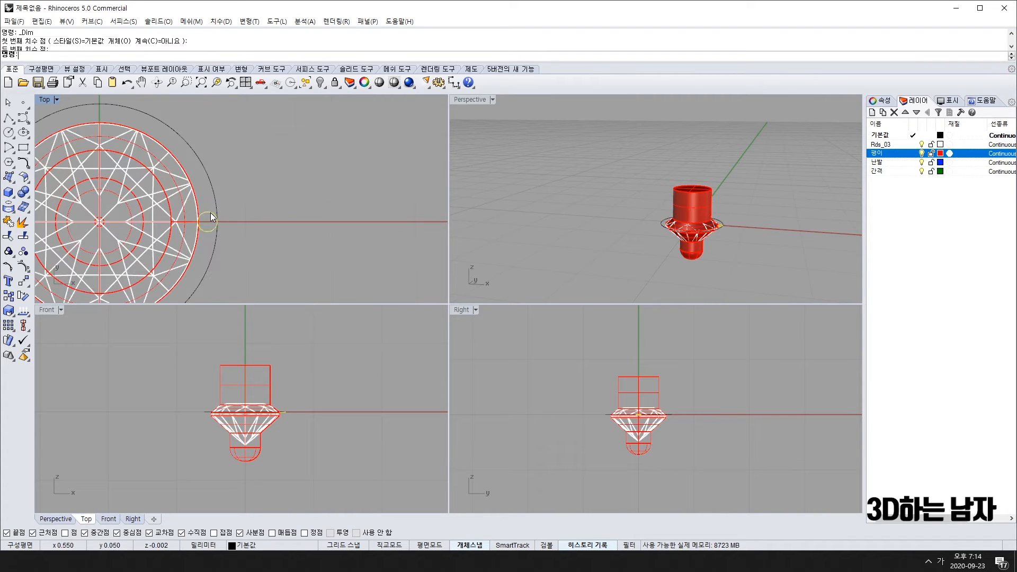
pyautogui.press('Delete')
pyautogui.scroll(-9, 210, 213)
pyautogui.scroll(-3, 240, 197)
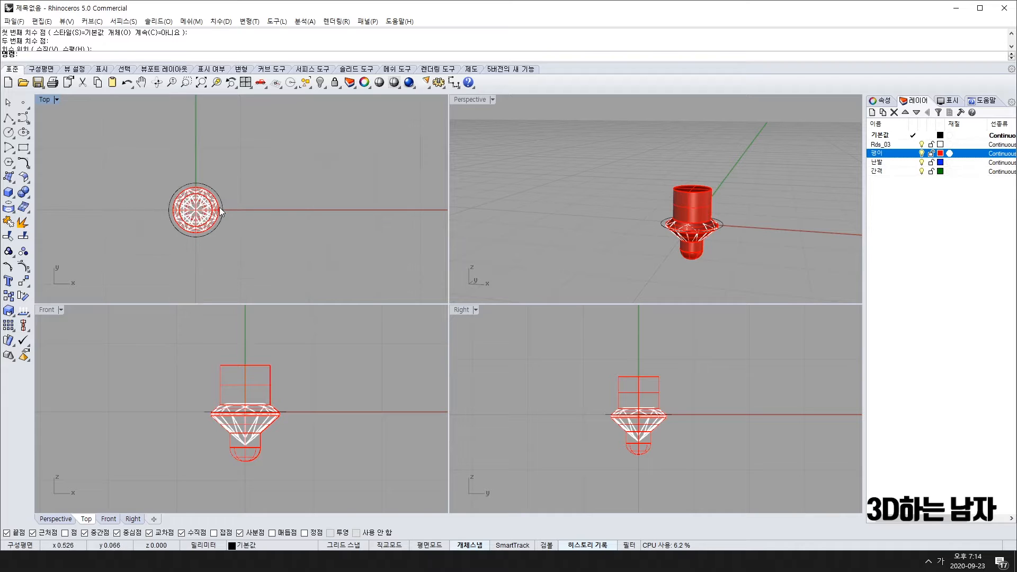
# Step: Dimension the diameter of the circle surrounding the diamond, and delete the dimension
pyautogui.scroll(3, 210, 192)
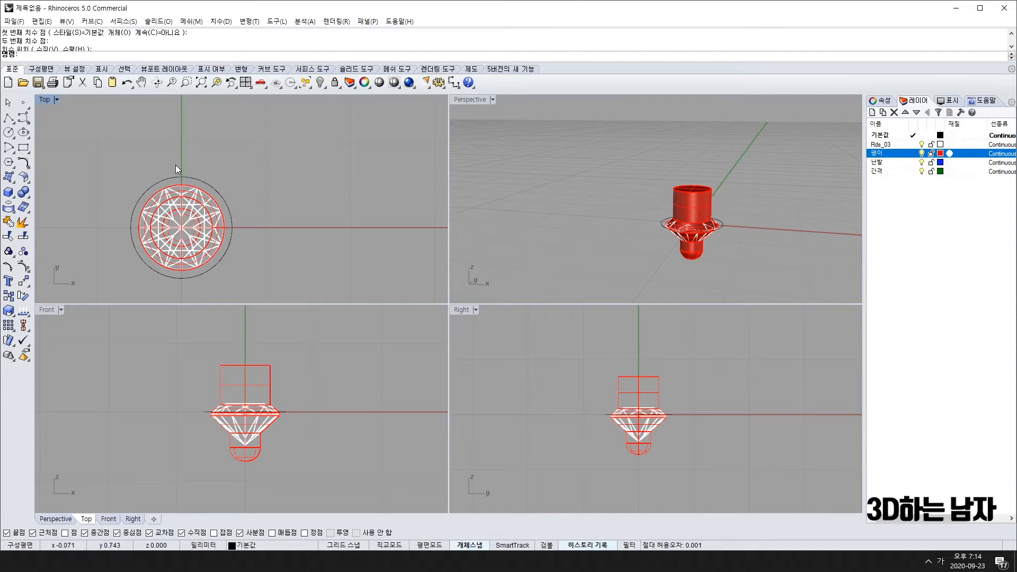
pyautogui.click(182, 177)
pyautogui.click(454, 82)
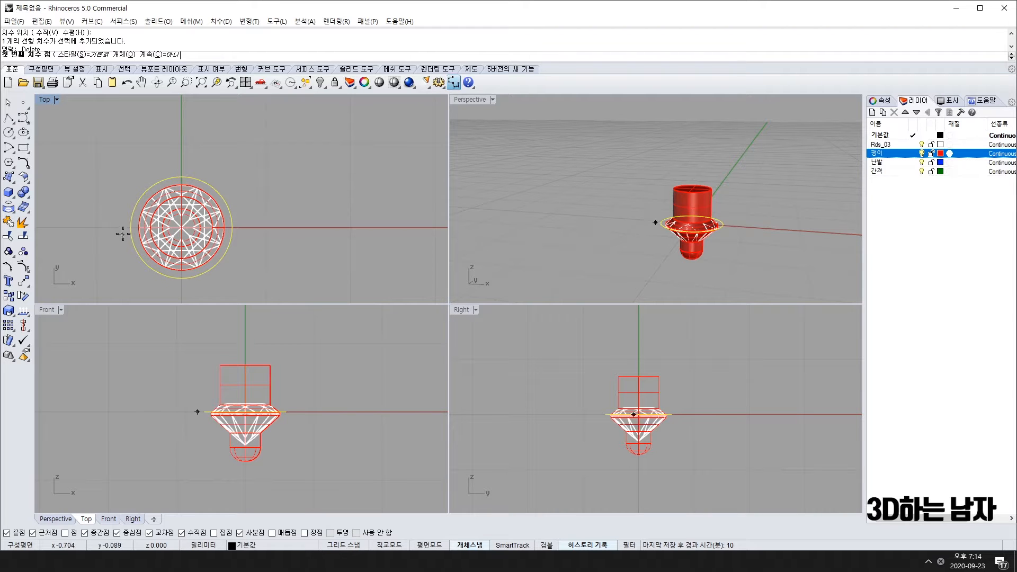
pyautogui.click(130, 229)
pyautogui.click(232, 228)
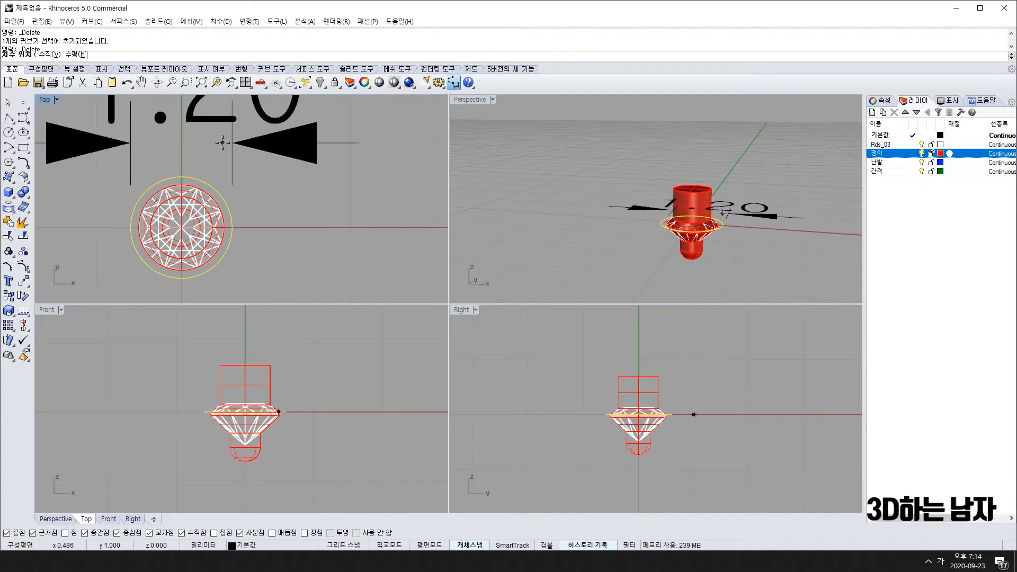
pyautogui.click(222, 142)
pyautogui.scroll(-10, 223, 148)
pyautogui.click(228, 141)
pyautogui.press('Delete')
# Step: Move the circle surrounding the diamond onto the green layer 간격
pyautogui.scroll(10, 219, 156)
pyautogui.click(213, 171)
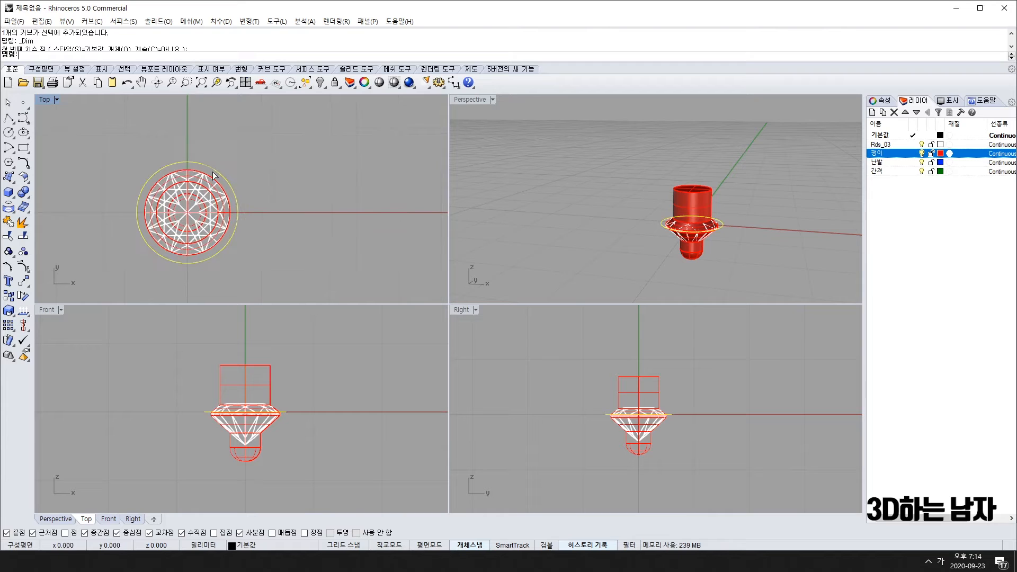
pyautogui.rightClick(907, 172)
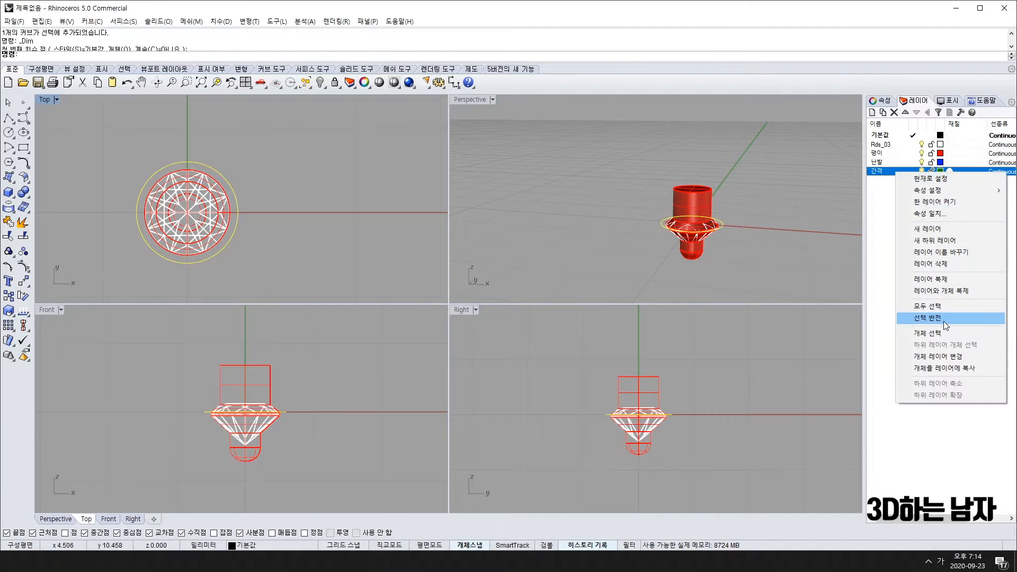
pyautogui.click(946, 356)
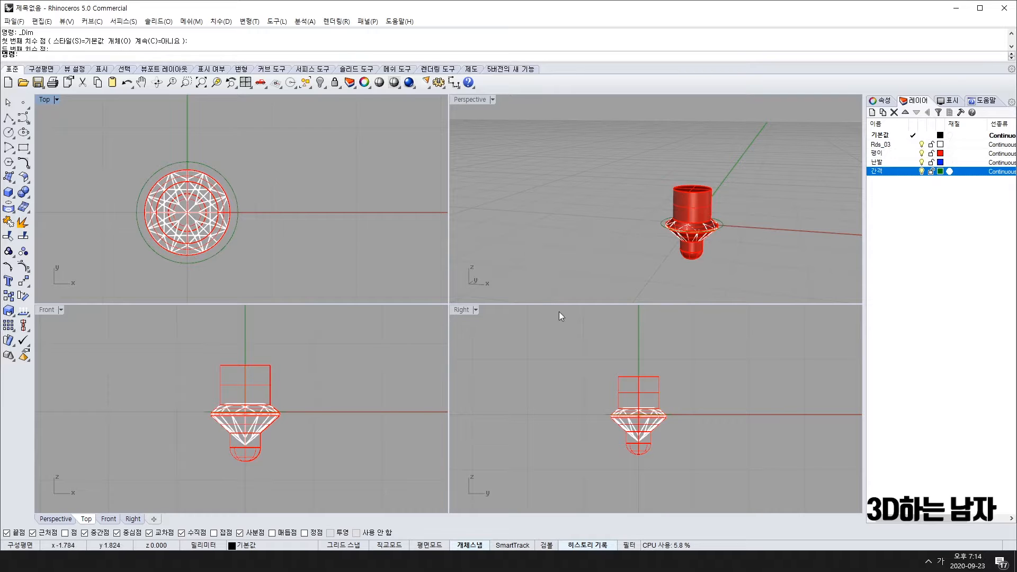
# Step: Nudge the diamond, cutter and surrounding circle together upward by 0.03 mm in the Front view
pyautogui.moveTo(631, 165); pyautogui.dragTo(744, 282)
pyautogui.scroll(-4, 155, 219)
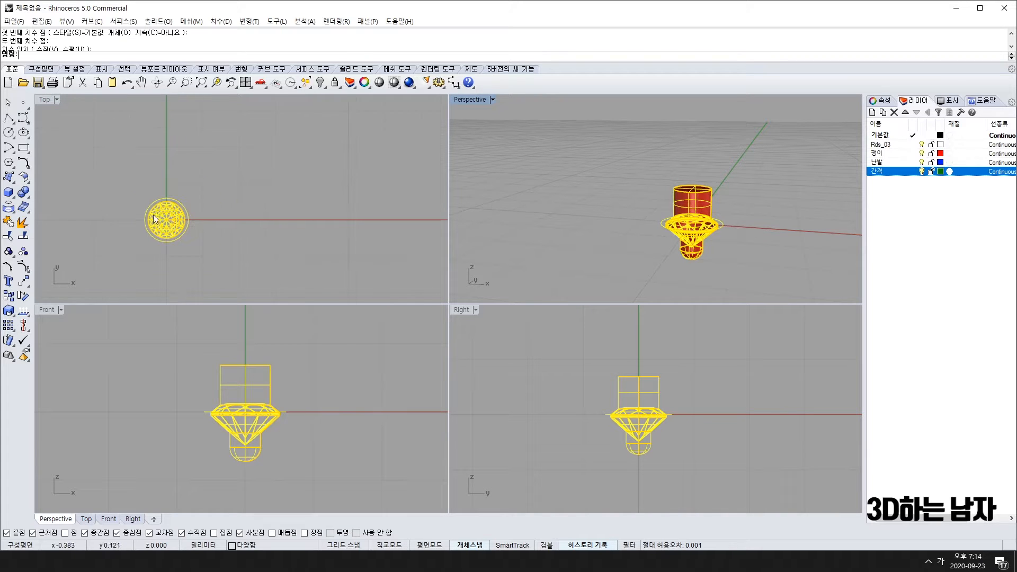
pyautogui.scroll(10, 230, 414)
pyautogui.scroll(2, 349, 412)
pyautogui.click(408, 434)
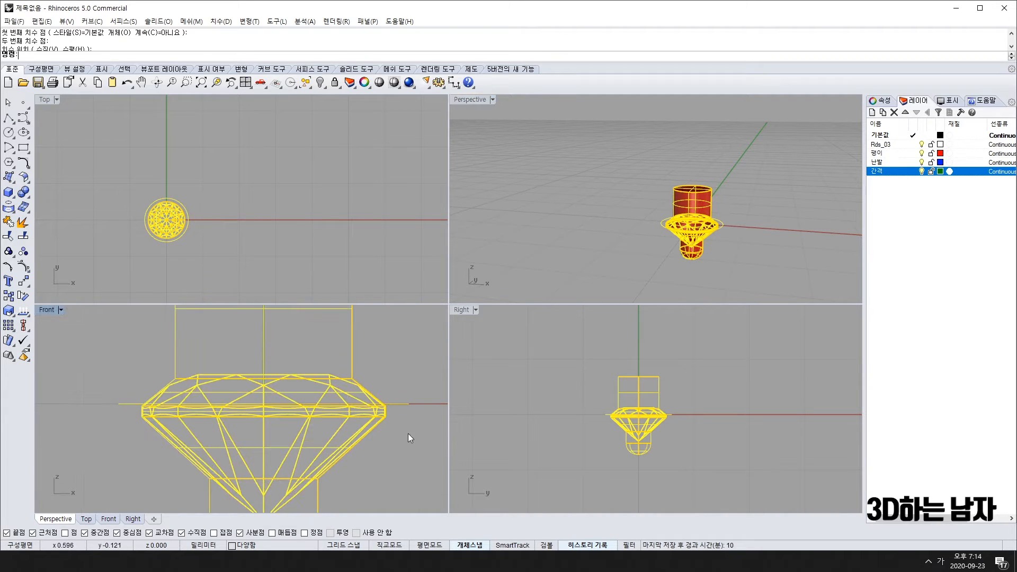
pyautogui.scroll(-6, 402, 433)
pyautogui.hotkey('ctrl', 'a')
pyautogui.scroll(5, 312, 424)
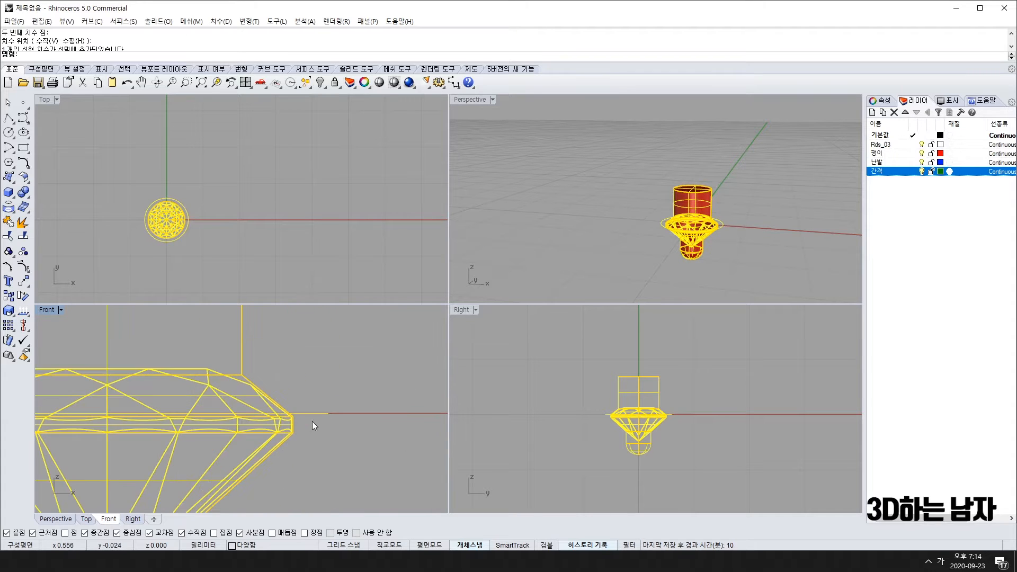
pyautogui.scroll(3, 284, 441)
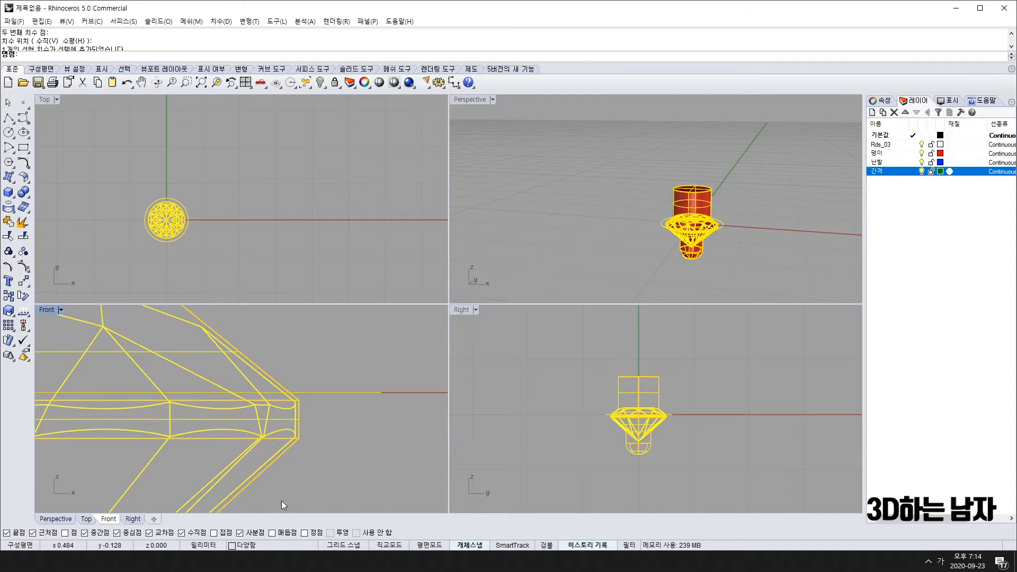
pyautogui.hotkey('alt', 'Up')
pyautogui.scroll(-6, 284, 427)
pyautogui.click(311, 408)
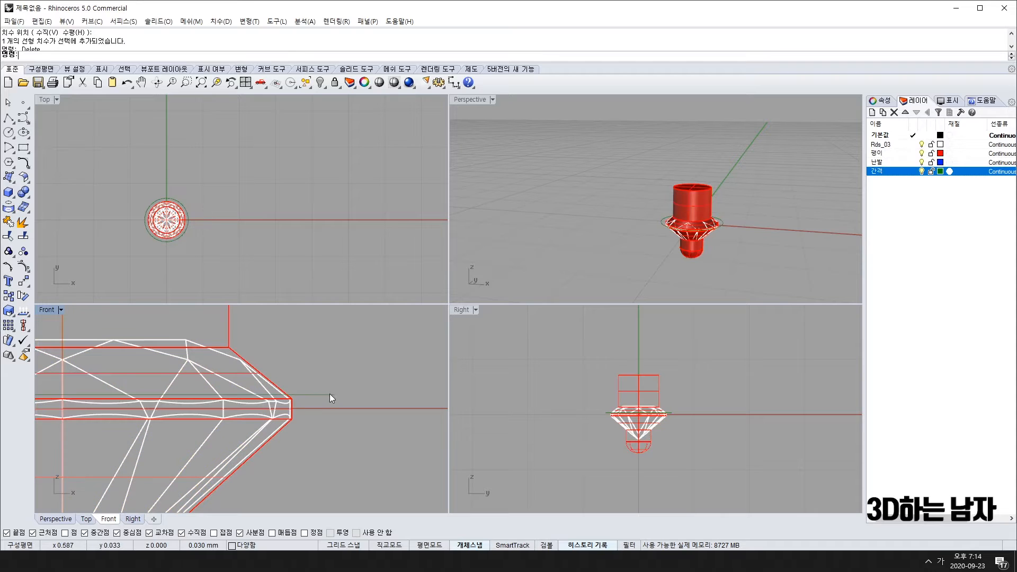
# Step: Nudge only the green spacing circle down 0.03 mm in the Front view
pyautogui.click(329, 393)
pyautogui.hotkey('alt', 'Down')
pyautogui.click(339, 380)
pyautogui.scroll(-8, 332, 389)
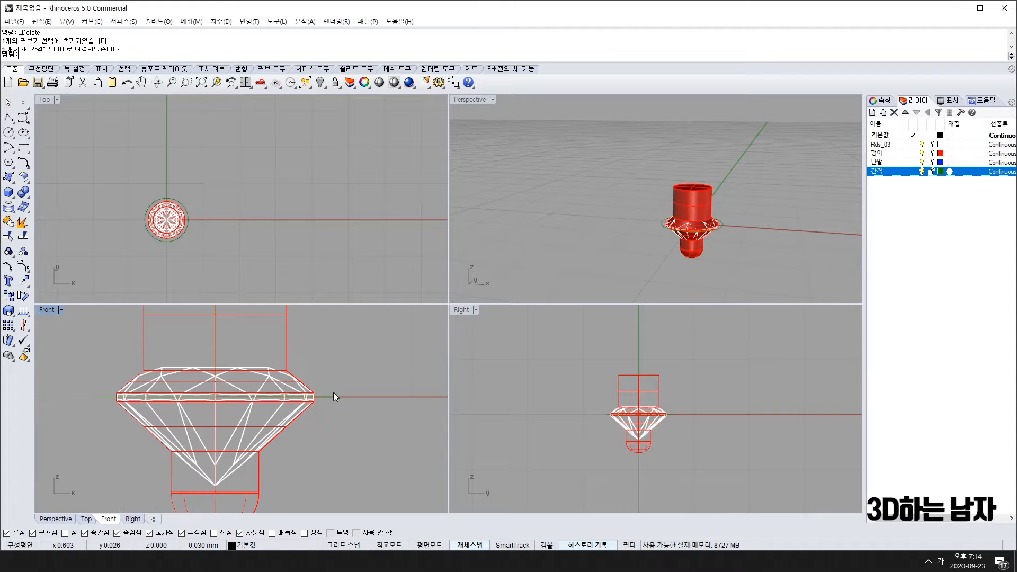
pyautogui.click(648, 221)
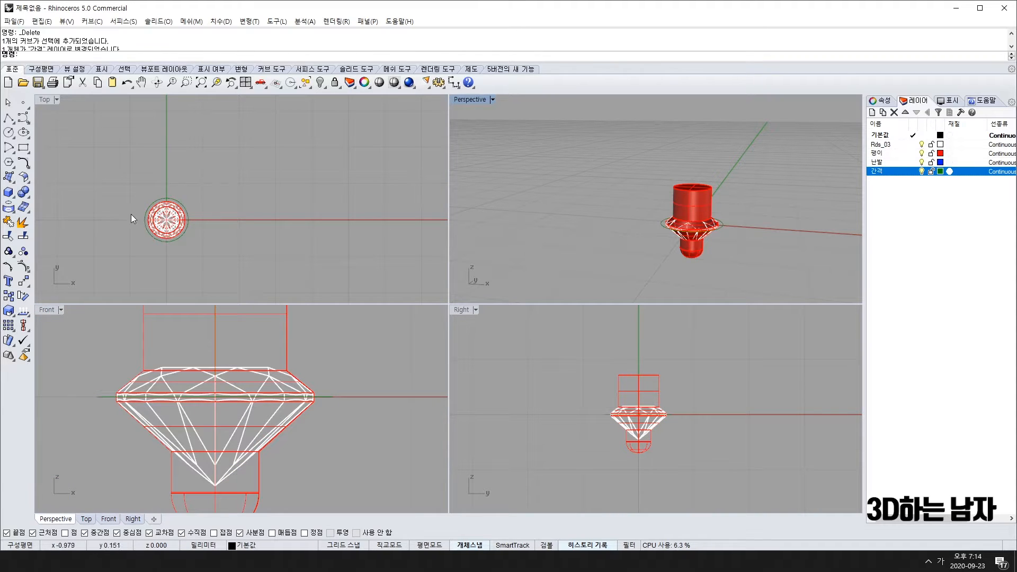
pyautogui.scroll(8, 135, 214)
pyautogui.moveTo(311, 264); pyautogui.dragTo(311, 234, button='right')
pyautogui.scroll(-4, 127, 166)
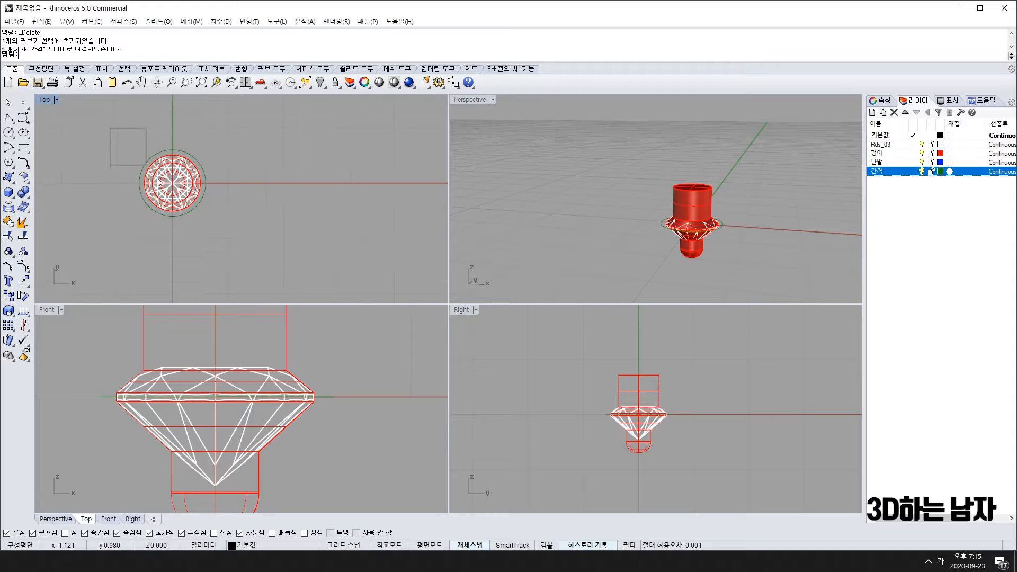
pyautogui.moveTo(157, 178); pyautogui.dragTo(248, 253)
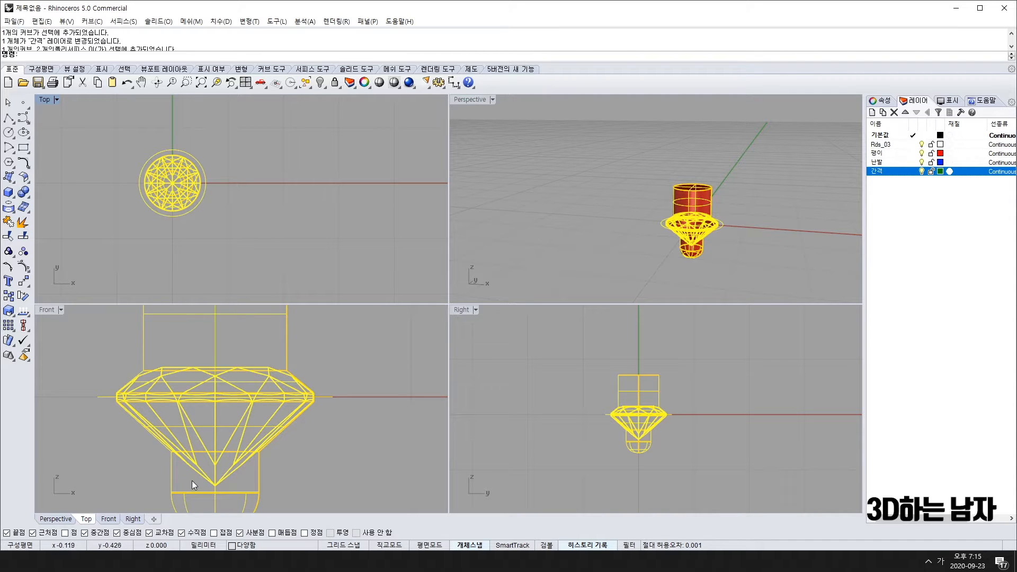
pyautogui.scroll(-6, 265, 483)
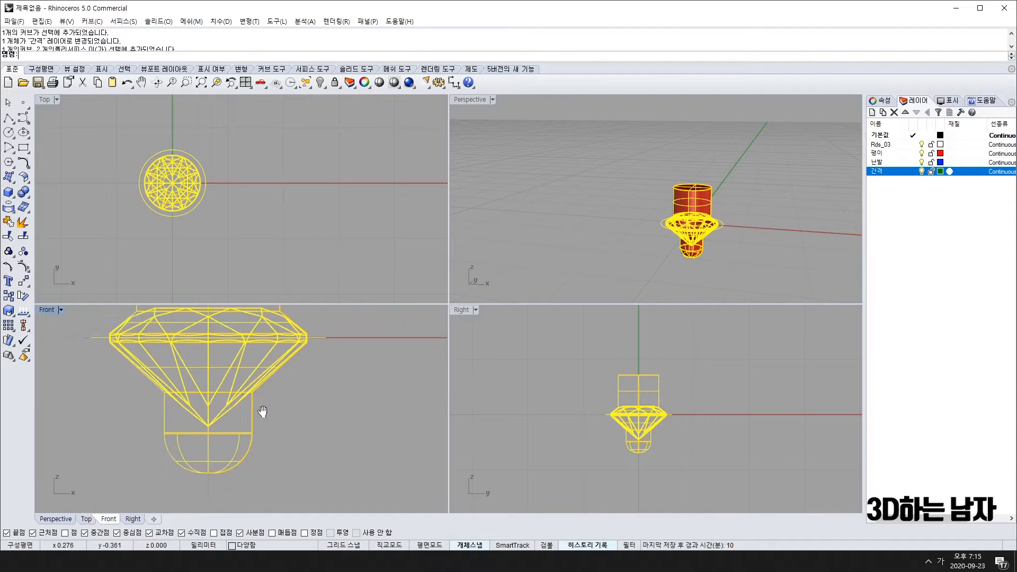
pyautogui.scroll(-5, 243, 183)
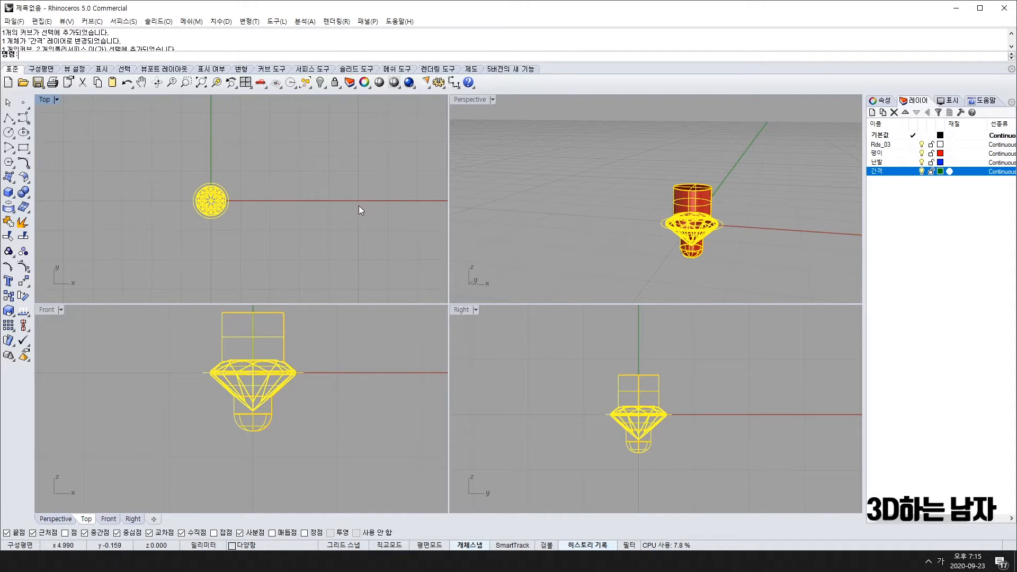
# Step: Turn on grid snap and draw a 0.4 mm diameter circle centred on the x-axis at x = 5, y = 0
pyautogui.moveTo(359, 204); pyautogui.dragTo(349, 201, button='right')
pyautogui.click(9, 132)
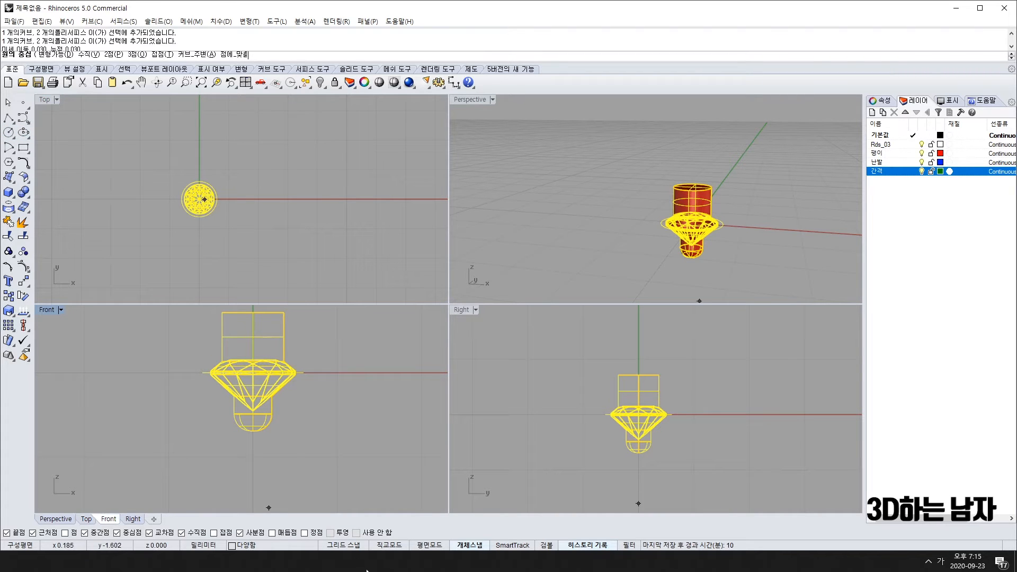
pyautogui.click(354, 547)
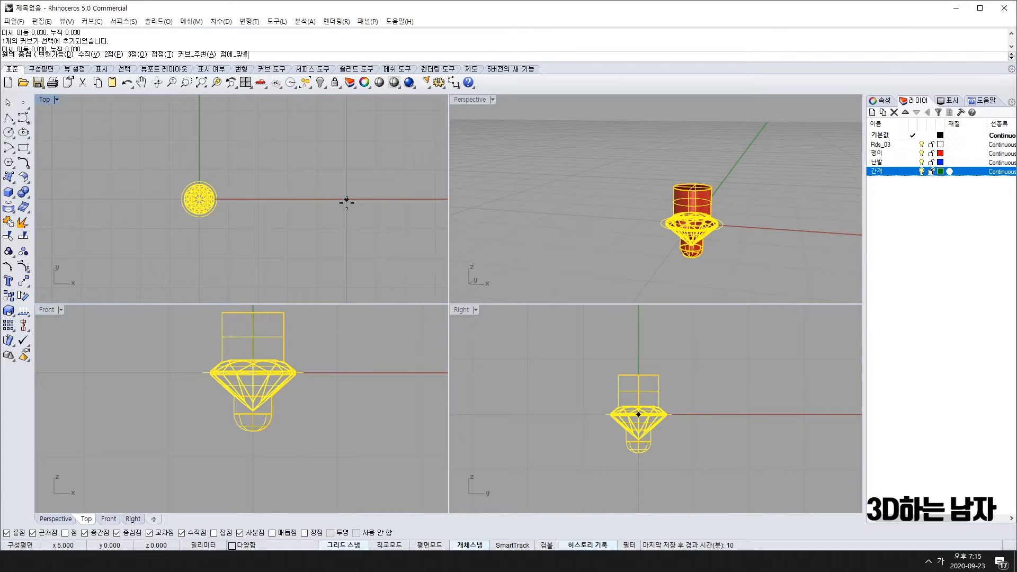
pyautogui.click(346, 199)
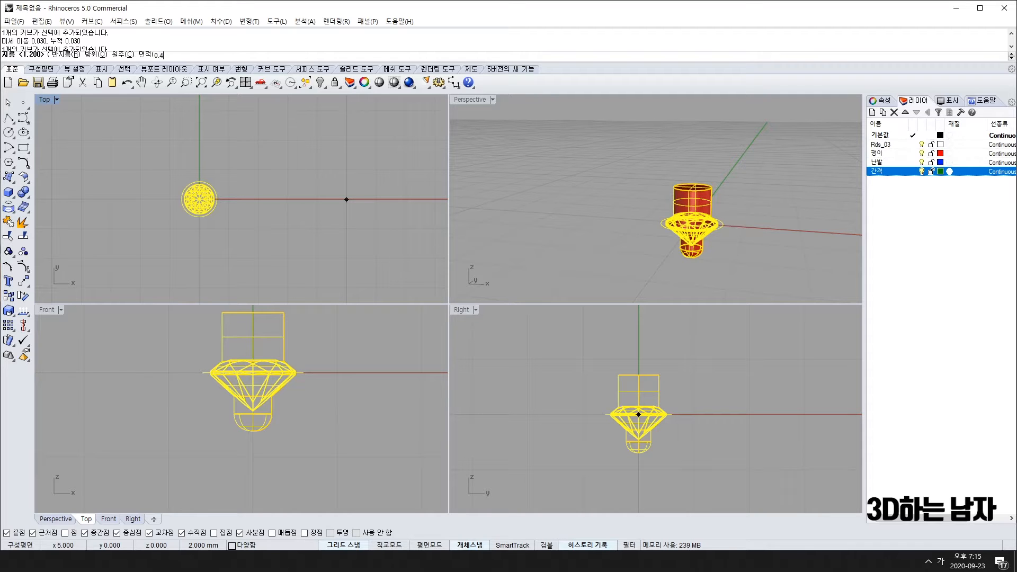
pyautogui.press('Return')
# Step: Select the diamond, cutter and spacing circle at the origin in the Top view and group them
pyautogui.moveTo(152, 152); pyautogui.dragTo(247, 244)
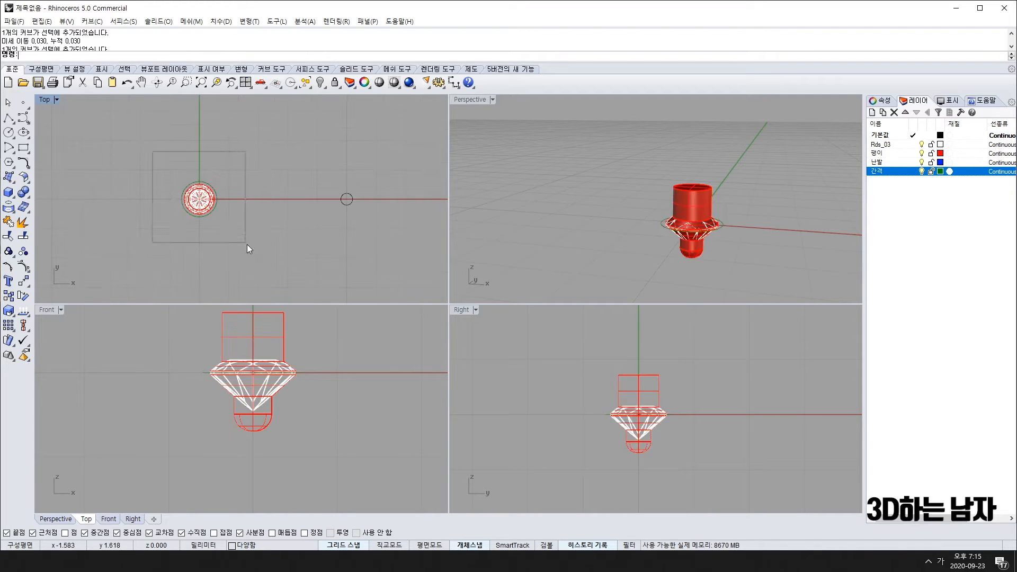
pyautogui.moveTo(247, 243); pyautogui.dragTo(218, 198, button='right')
pyautogui.press('Return')
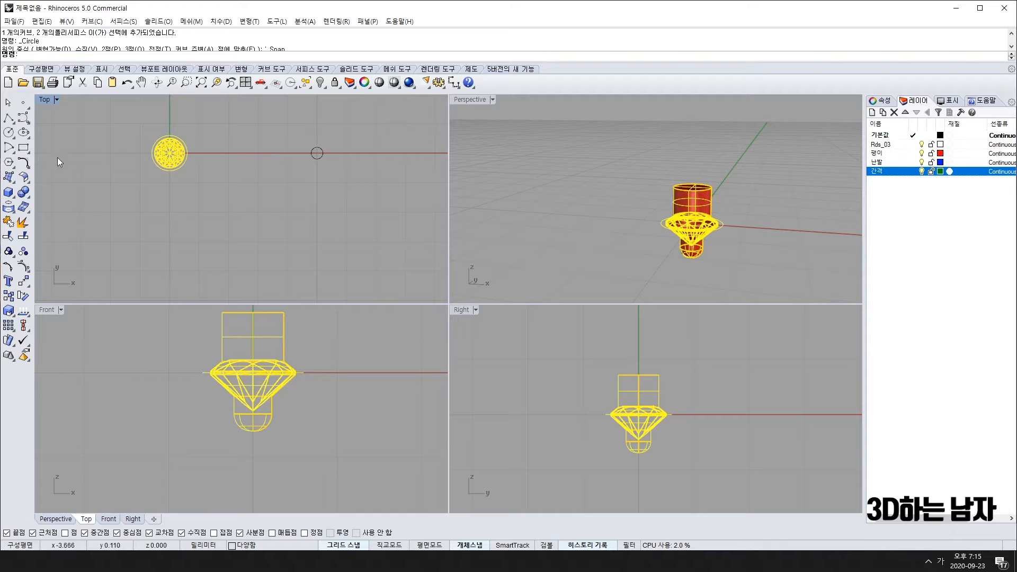
pyautogui.click(8, 252)
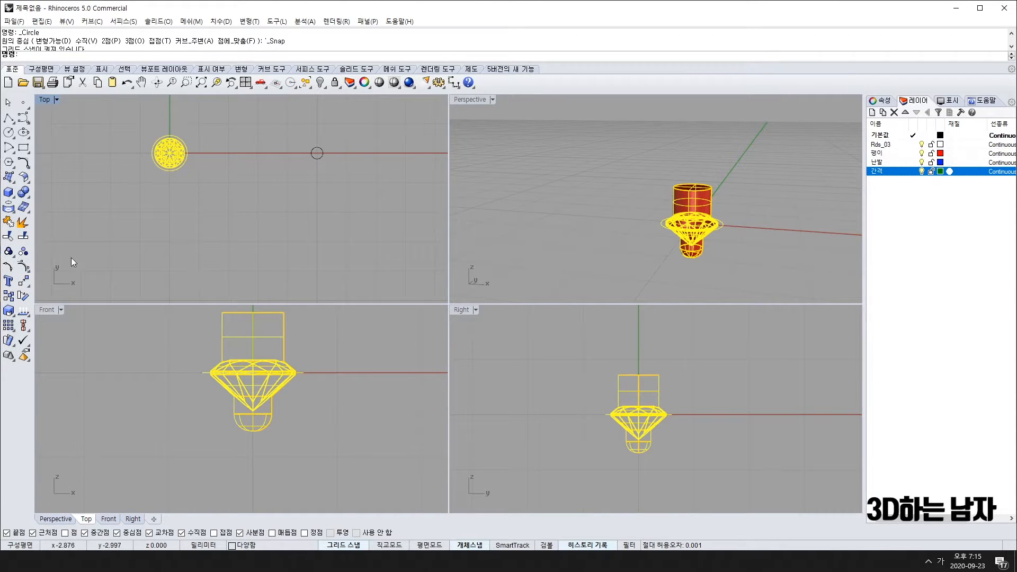
# Step: Copy the grouped diamond, cutter and spacing circle 5 mm down along the y-axis in the Top view
pyautogui.moveTo(227, 176); pyautogui.dragTo(235, 226, button='right')
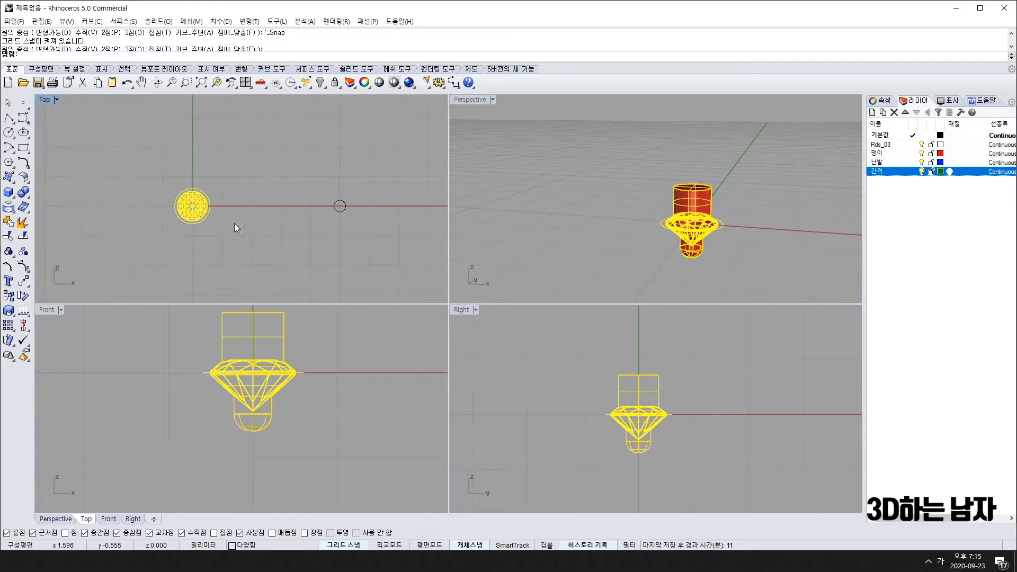
pyautogui.click(9, 296)
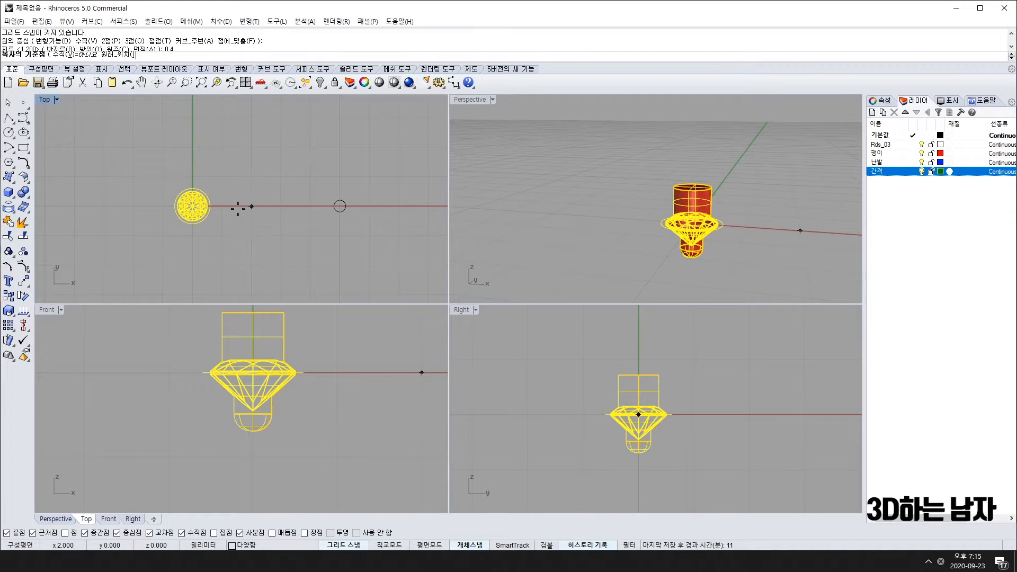
pyautogui.click(252, 207)
pyautogui.moveTo(228, 247); pyautogui.dragTo(238, 215, button='right')
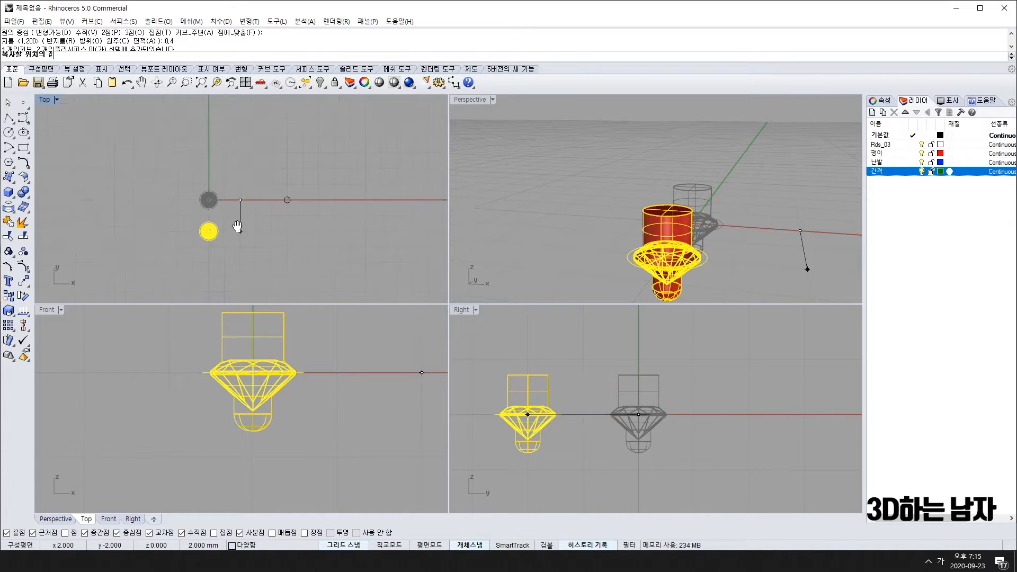
pyautogui.click(234, 253)
pyautogui.press('Return')
pyautogui.scroll(-2, 181, 211)
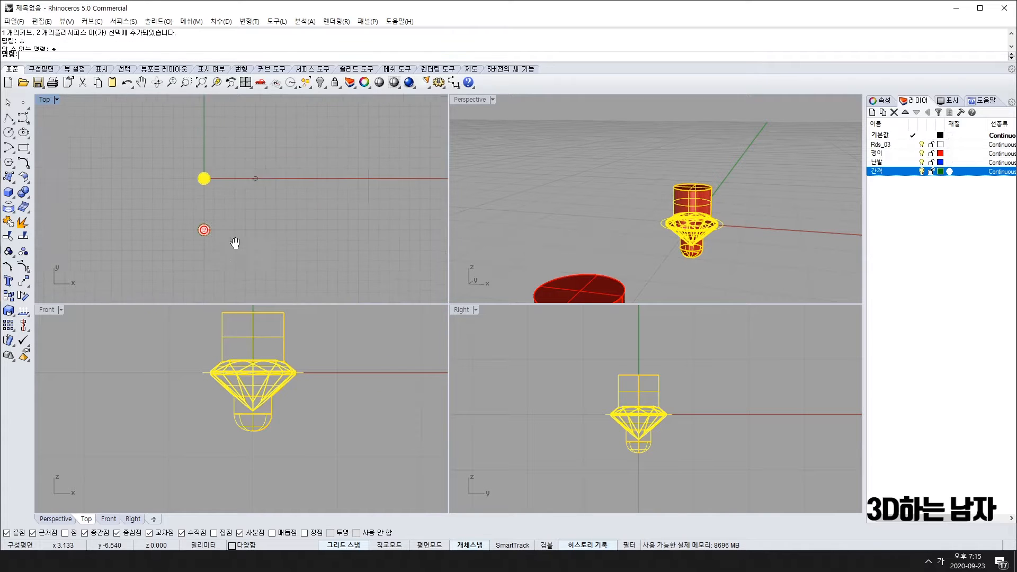
# Step: Scale the copied diamond group about its own centre at x = 0, y = -5 by a factor of 1.25
pyautogui.press('Escape')
pyautogui.click(197, 219)
pyautogui.scroll(3, 198, 227)
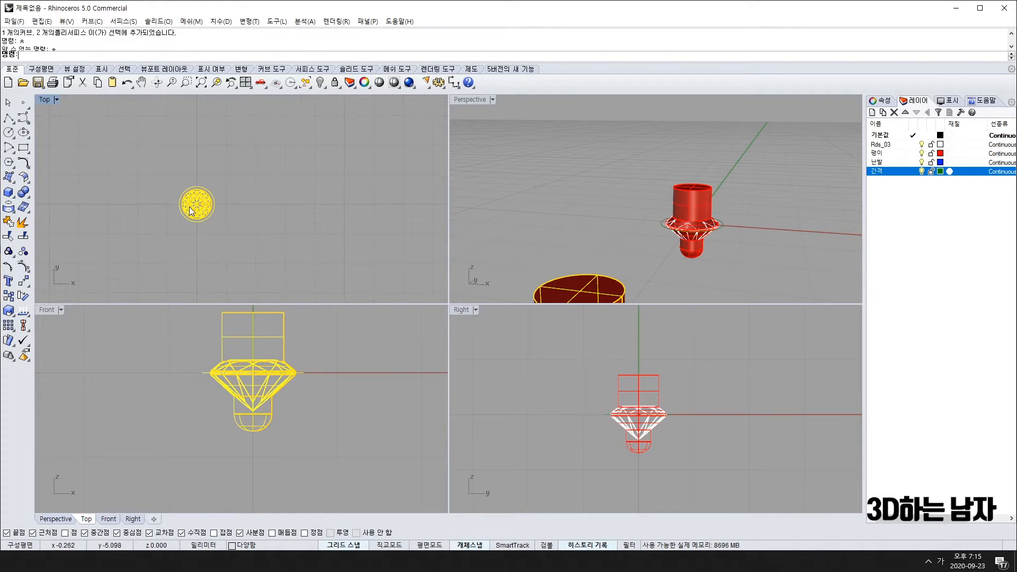
pyautogui.click(8, 311)
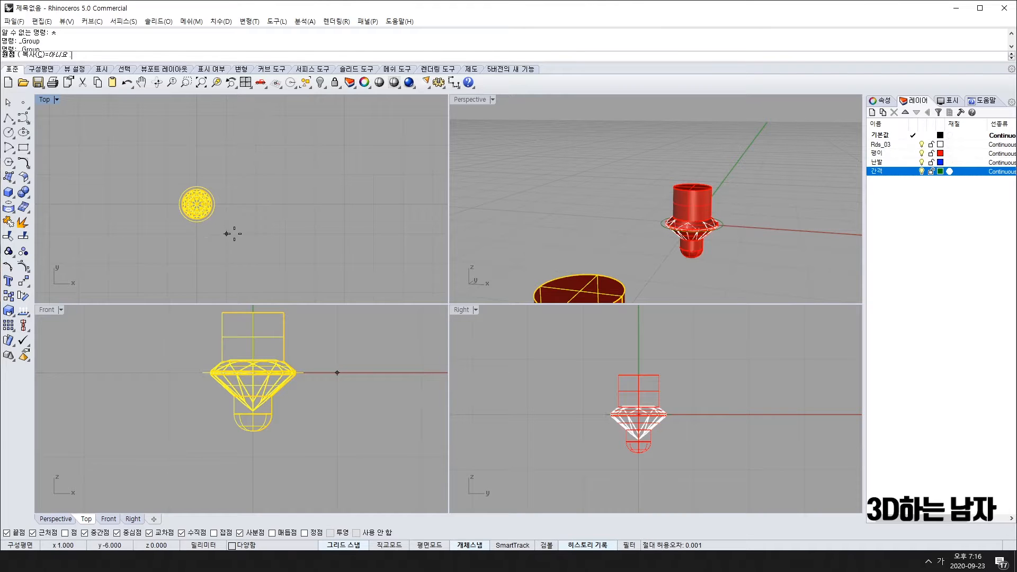
pyautogui.press('alt')
pyautogui.click(197, 204)
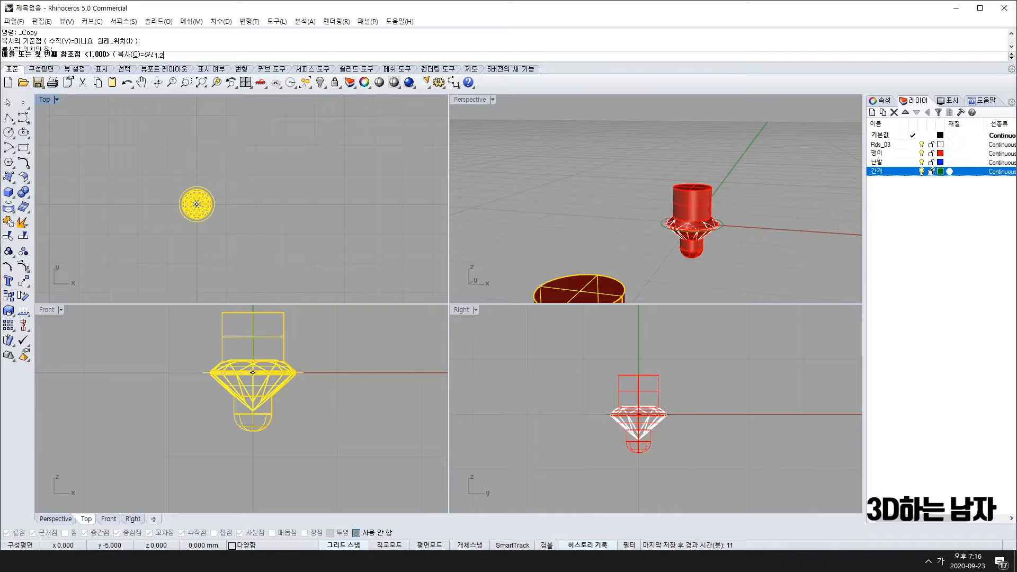
pyautogui.write('1.25')
pyautogui.press('Return')
pyautogui.click(207, 219)
pyautogui.press('Return')
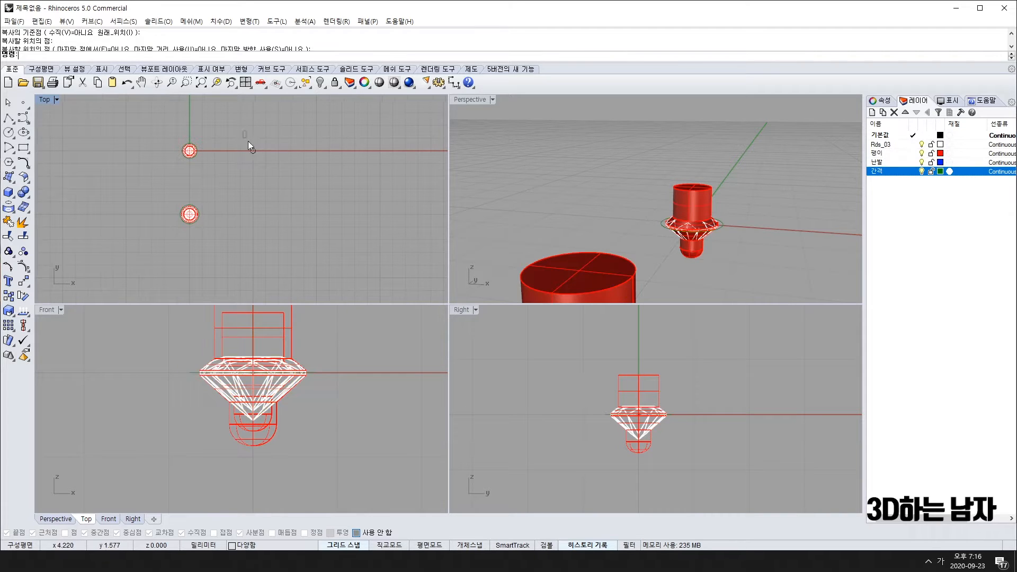
# Step: Copy the 0.4 mm circle 5 mm down to x = 5, y = -5 in the Top view
pyautogui.scroll(10, 269, 154)
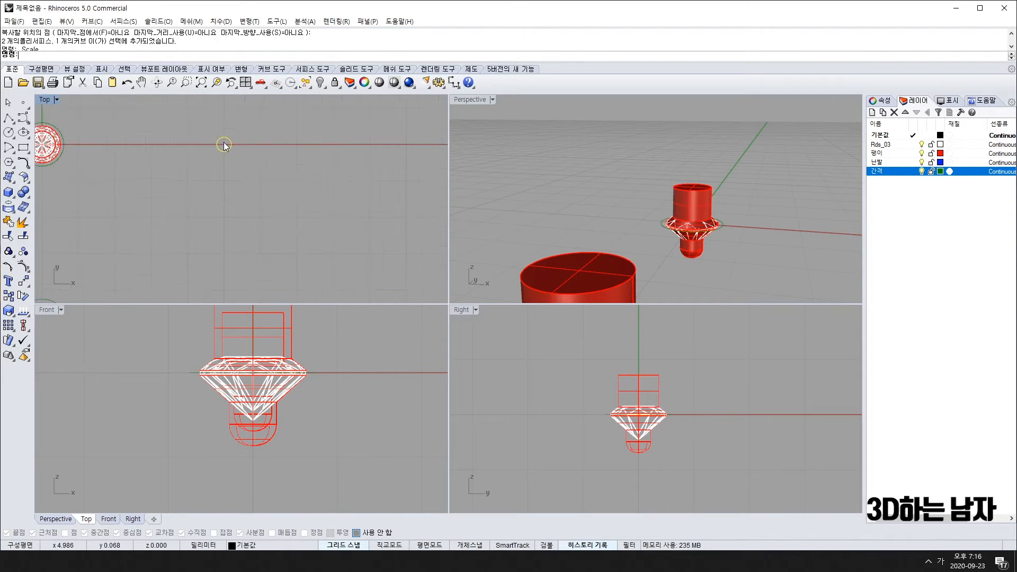
pyautogui.press('Hangul')
pyautogui.write('c')
pyautogui.press('space')
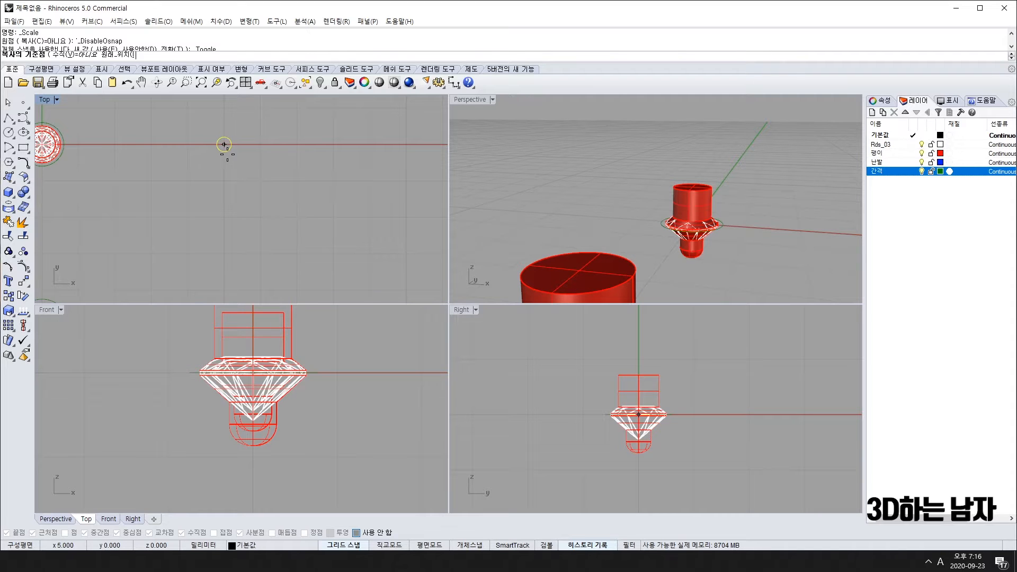
pyautogui.click(230, 154)
pyautogui.scroll(-6, 229, 219)
pyautogui.scroll(-4, 229, 219)
pyautogui.click(227, 256)
pyautogui.press('space')
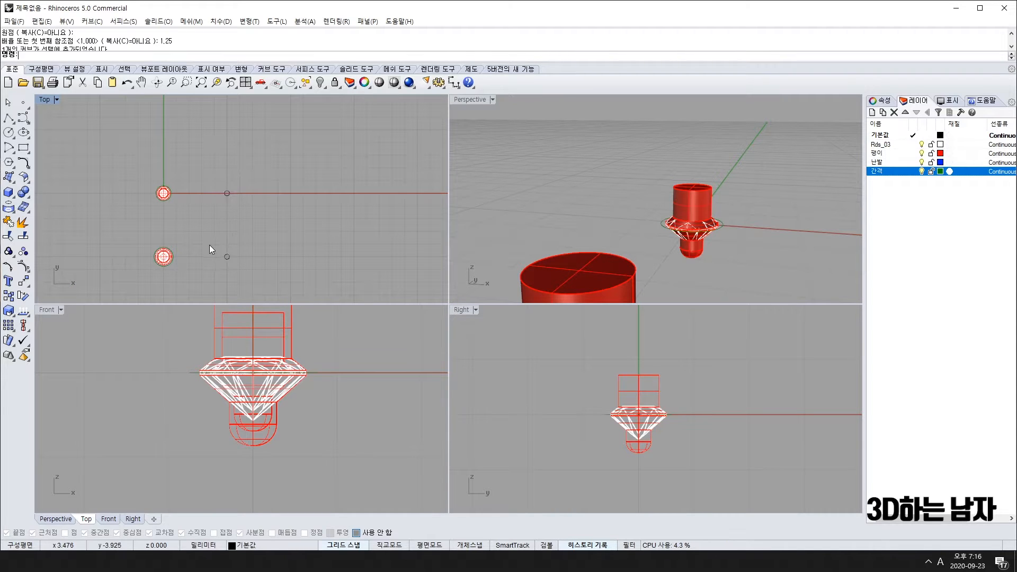
# Step: Scale the copied circle in 2D about its centre by a factor of 1.25
pyautogui.moveTo(208, 245); pyautogui.dragTo(237, 264)
pyautogui.scroll(9, 237, 258)
pyautogui.scroll(1, 236, 263)
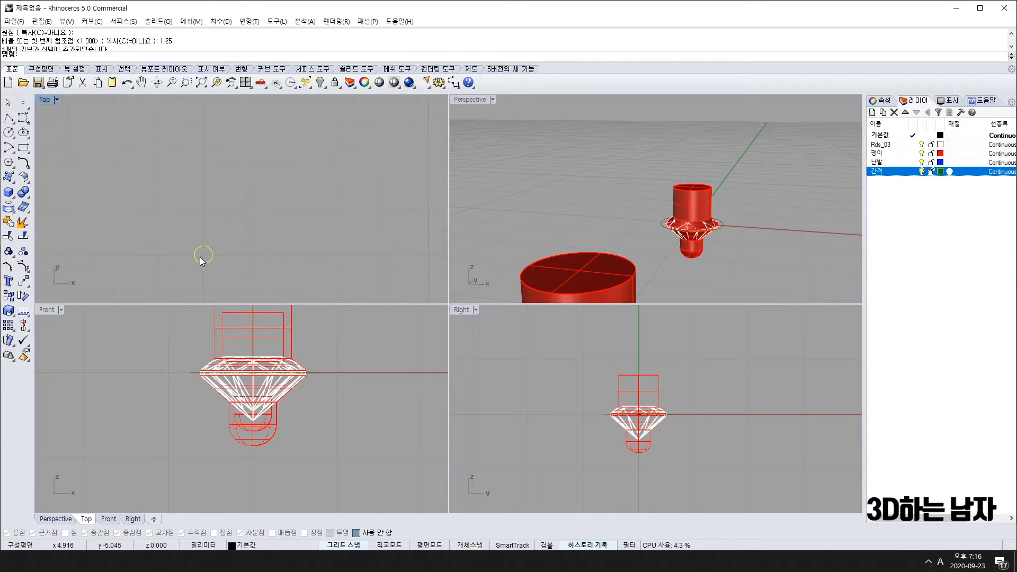
pyautogui.write('sc')
pyautogui.press('space')
pyautogui.click(221, 240)
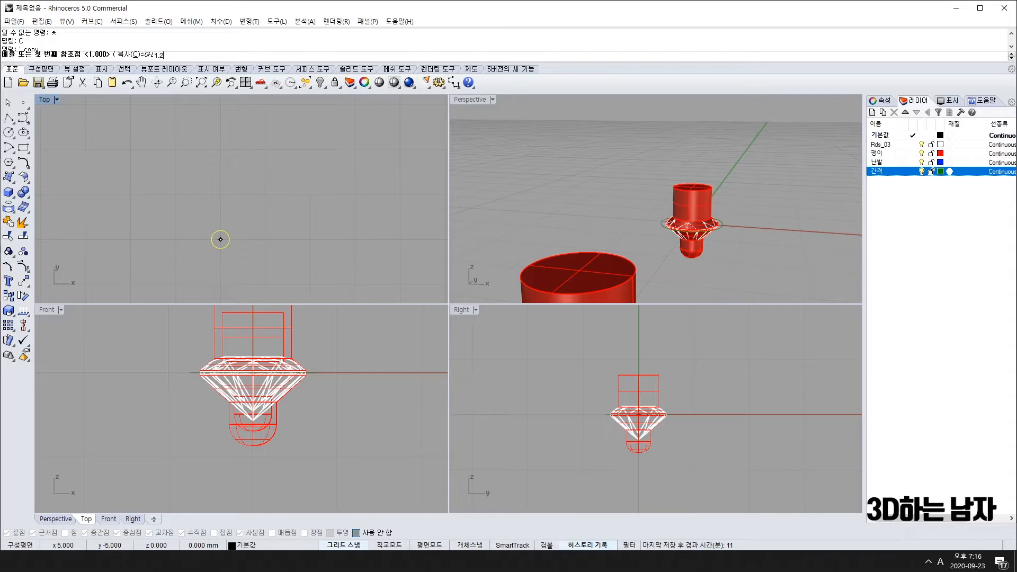
pyautogui.press('Return')
# Step: Dimension the diameter of the enlarged circle copy, placing the dimension above it in the Top view
pyautogui.click(453, 82)
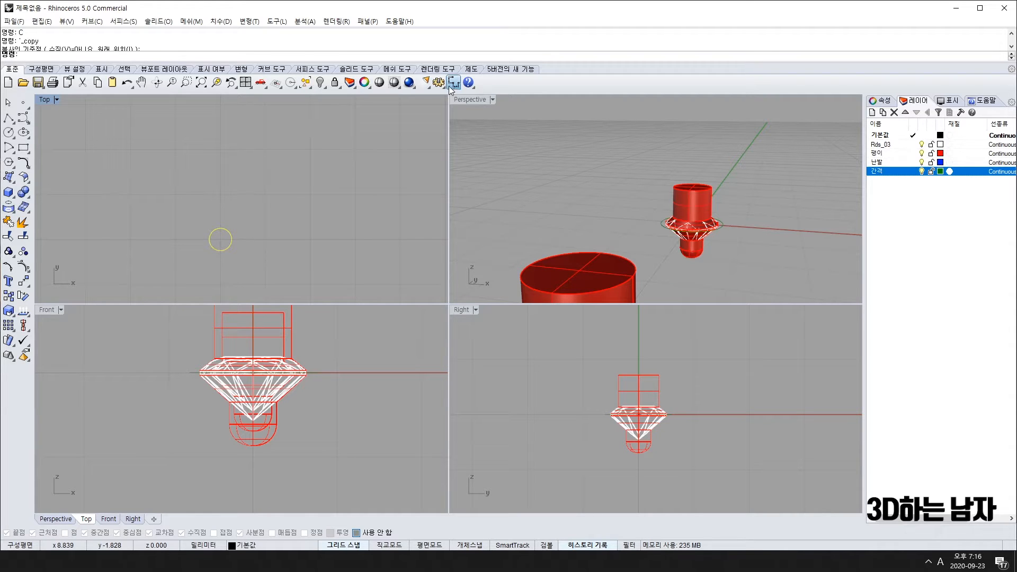
pyautogui.click(209, 239)
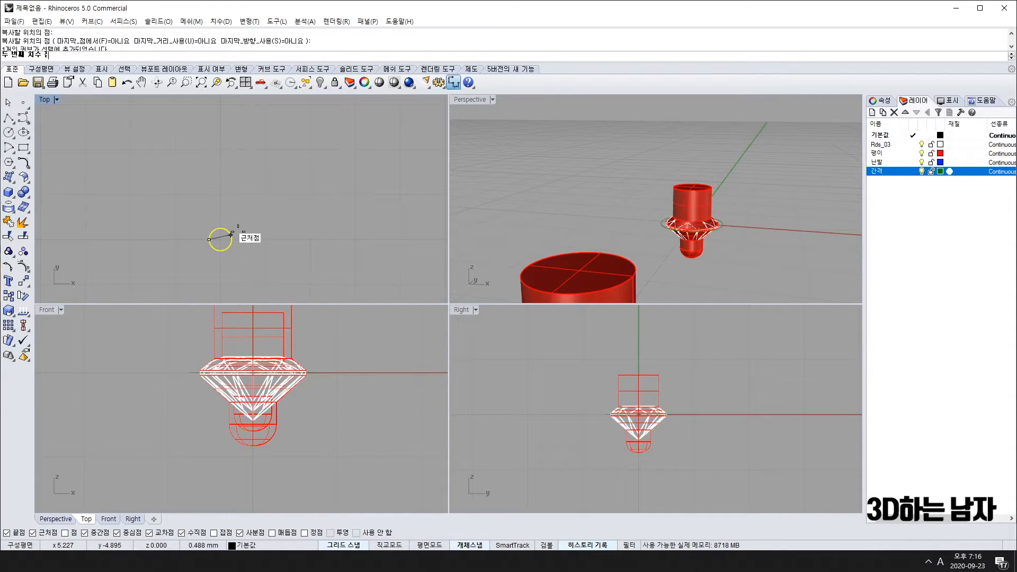
pyautogui.click(232, 238)
pyautogui.scroll(-10, 232, 160)
pyautogui.click(238, 158)
pyautogui.moveTo(274, 161); pyautogui.dragTo(275, 221, button='right')
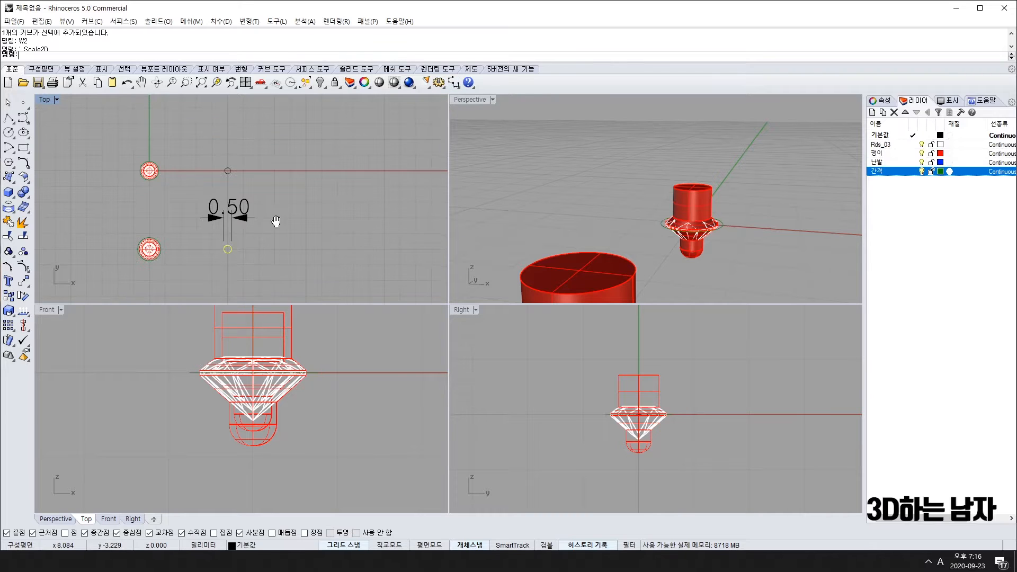
# Step: Dimension the diameter of the original circle on the x-axis, placing the dimension above it
pyautogui.scroll(8, 240, 178)
pyautogui.click(218, 162)
pyautogui.rightClick(209, 161)
pyautogui.click(203, 159)
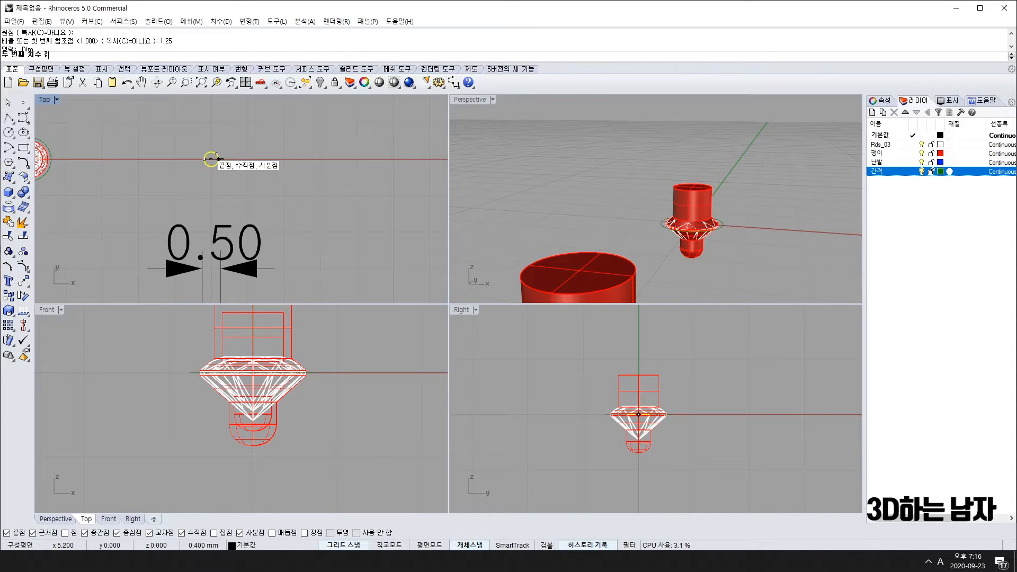
pyautogui.click(219, 158)
pyautogui.click(222, 126)
pyautogui.scroll(-8, 224, 128)
# Step: Delete both circle dimensions and the enlarged circle copy
pyautogui.click(229, 197)
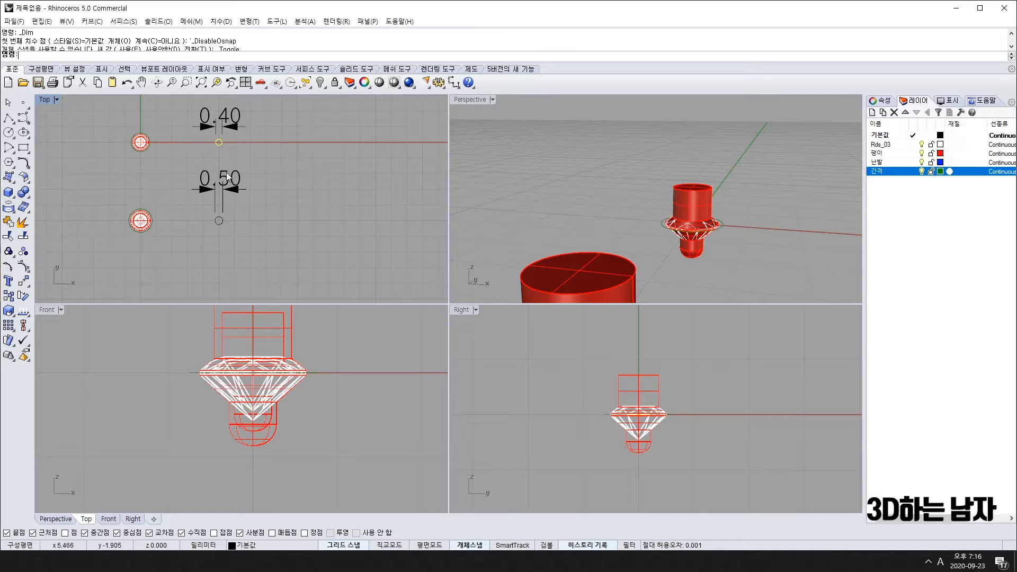
pyautogui.press('Delete')
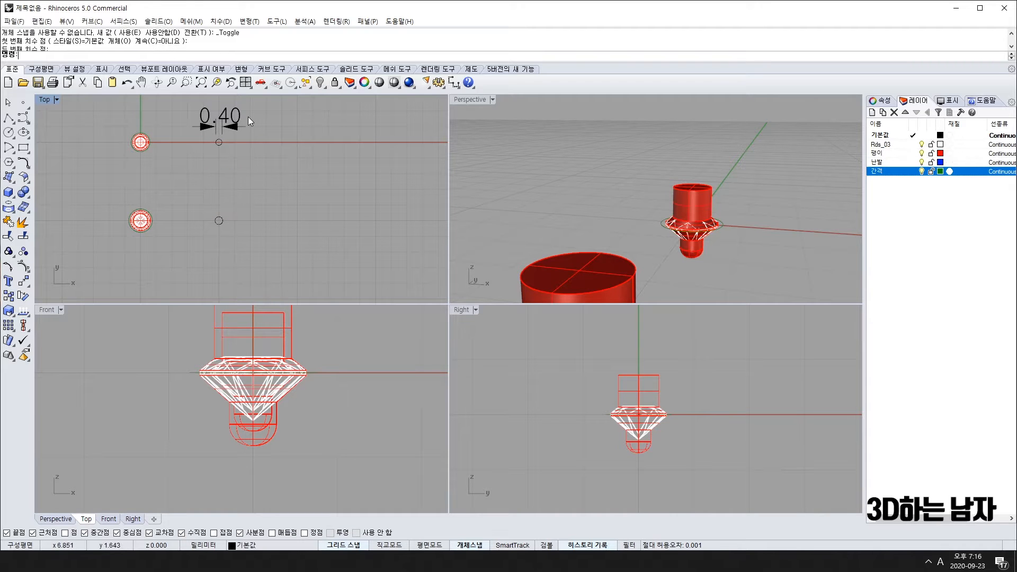
pyautogui.click(234, 121)
pyautogui.press('Delete')
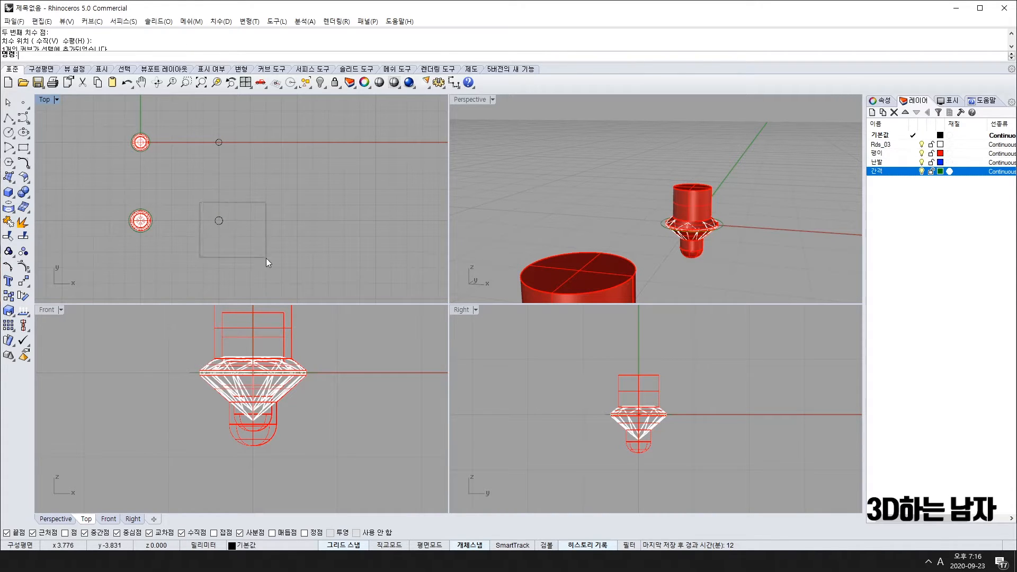
pyautogui.press('Delete')
# Step: Try a two-sided solid extrusion of the 0.4 mm circle in the Front view and turn off grid snap
pyautogui.scroll(3, 226, 141)
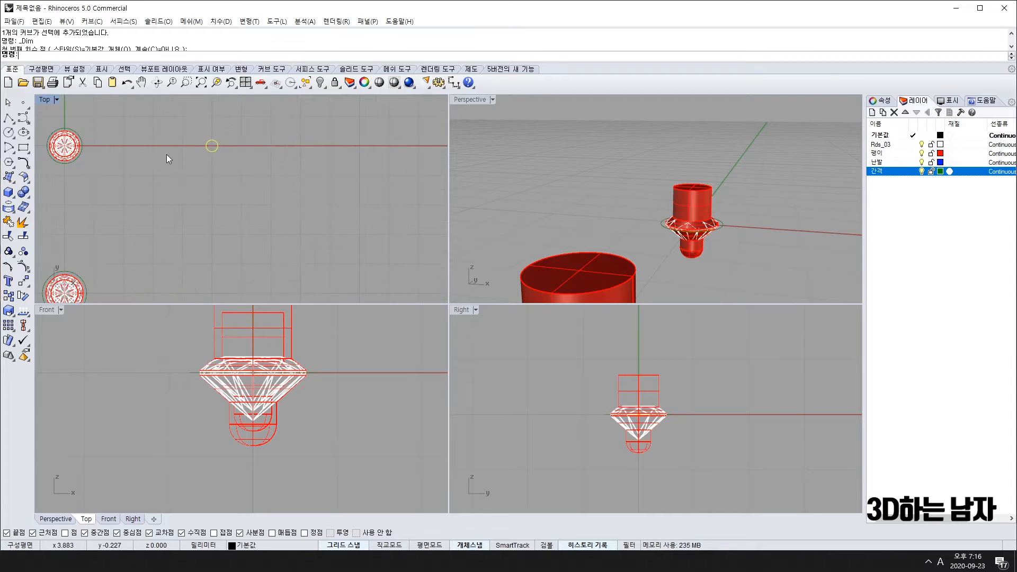
pyautogui.moveTo(166, 154); pyautogui.dragTo(252, 184, button='right')
pyautogui.scroll(-6, 162, 265)
pyautogui.moveTo(176, 274); pyautogui.dragTo(170, 259, button='right')
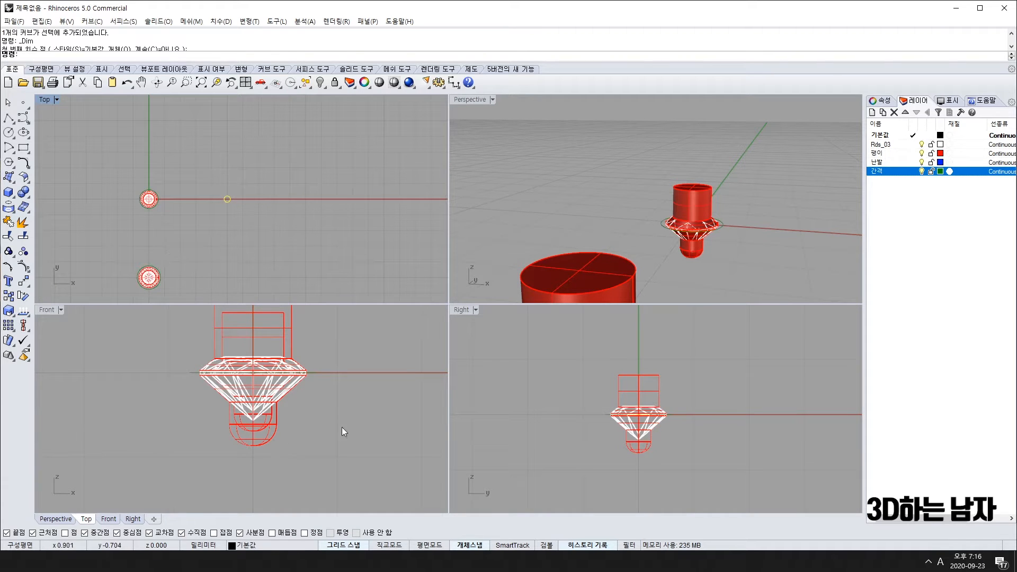
pyautogui.scroll(-12, 341, 427)
pyautogui.moveTo(421, 411); pyautogui.dragTo(243, 411, button='right')
pyautogui.scroll(10, 268, 417)
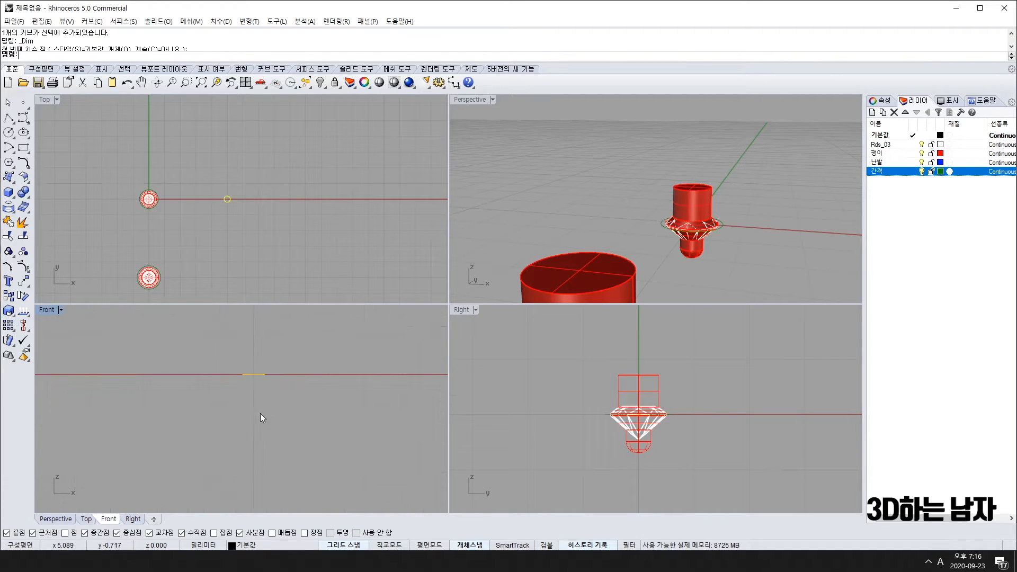
pyautogui.write('e')
pyautogui.press('space')
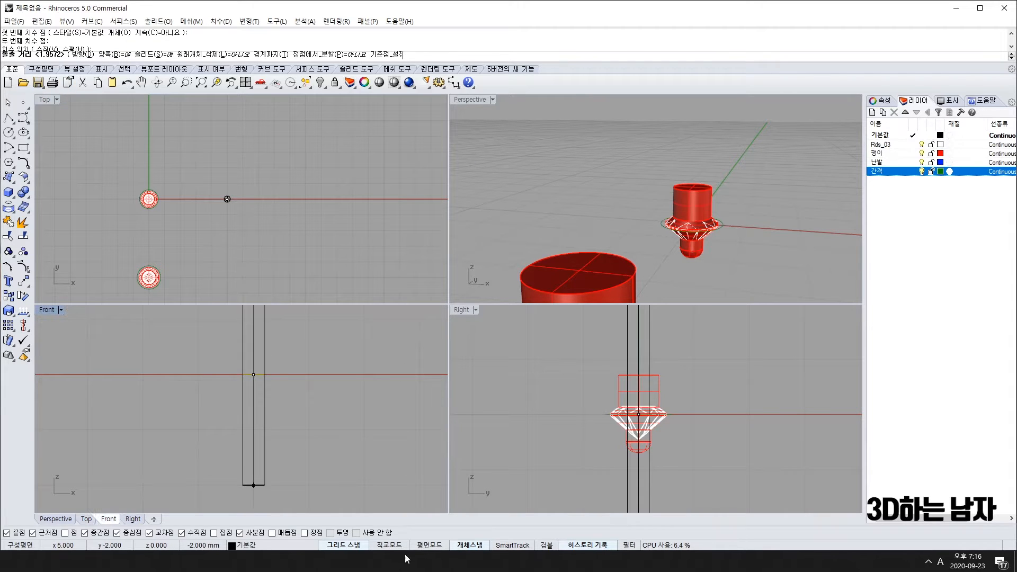
pyautogui.click(345, 549)
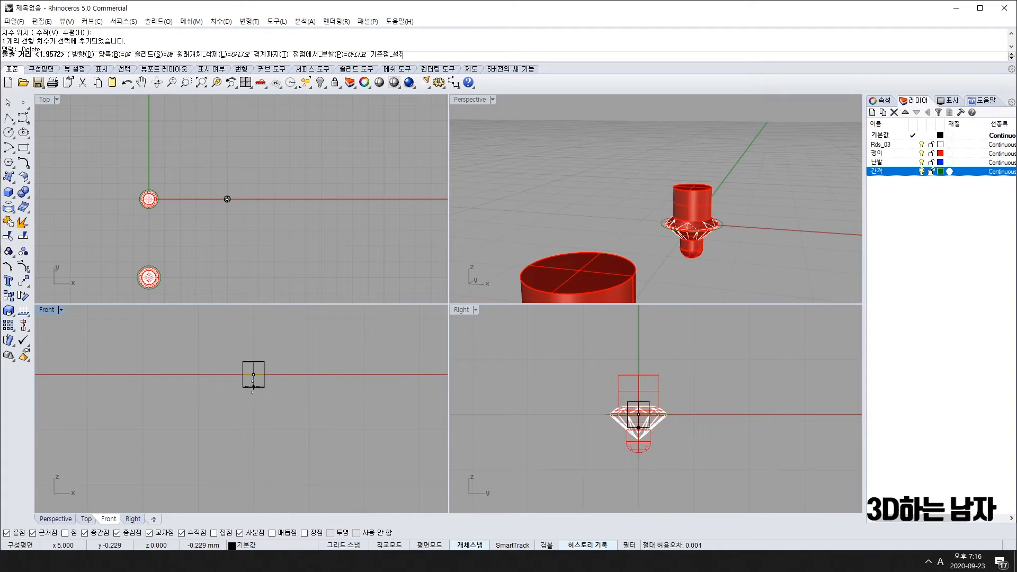
pyautogui.scroll(-3, 259, 364)
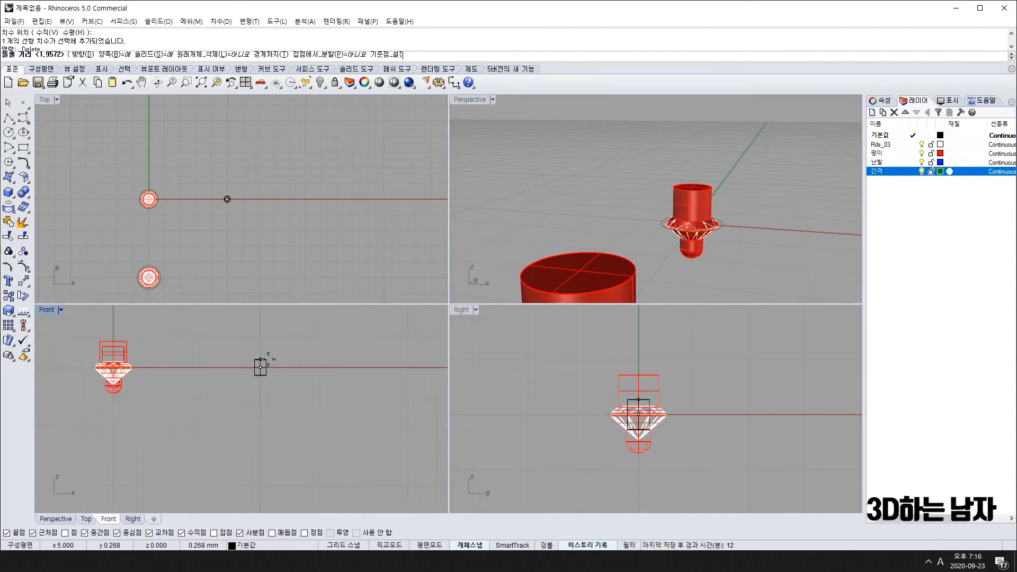
pyautogui.scroll(4, 265, 352)
pyautogui.press('Escape')
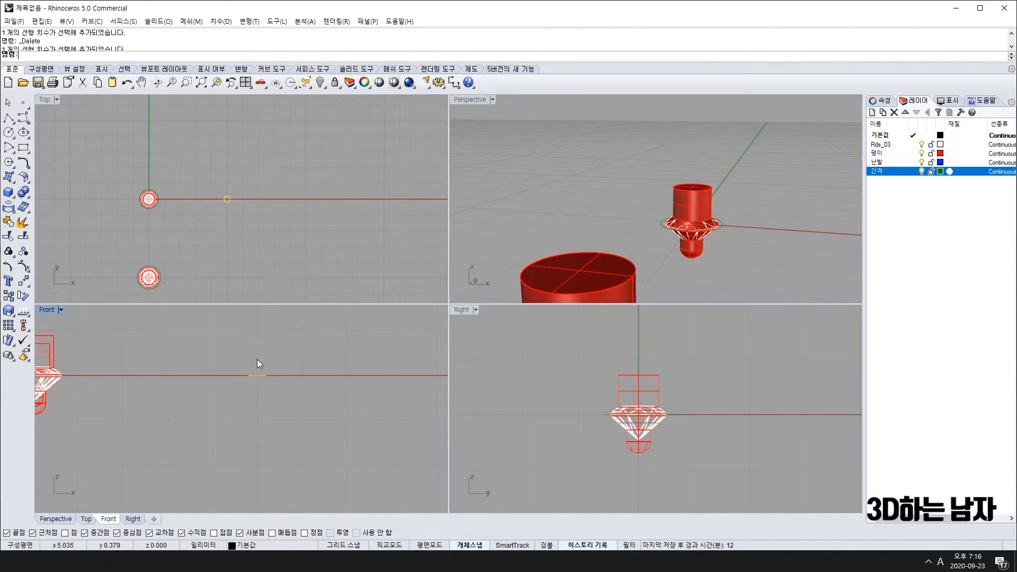
# Step: Delete the enlarged copy of the diamond group below the origin
pyautogui.moveTo(109, 248); pyautogui.dragTo(212, 320)
pyautogui.press('Delete')
pyautogui.scroll(-4, 100, 389)
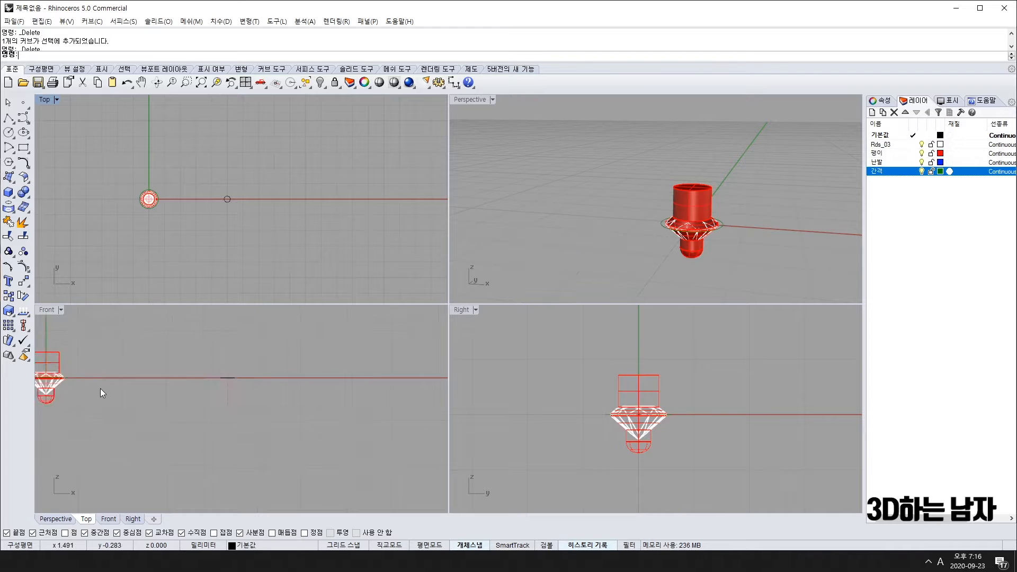
# Step: Draw a horizontal guide line in the Front view from the diamond's table edge to beyond the 0.4 mm circle
pyautogui.moveTo(62, 392); pyautogui.dragTo(127, 417, button='right')
pyautogui.scroll(9, 136, 394)
pyautogui.write('e')
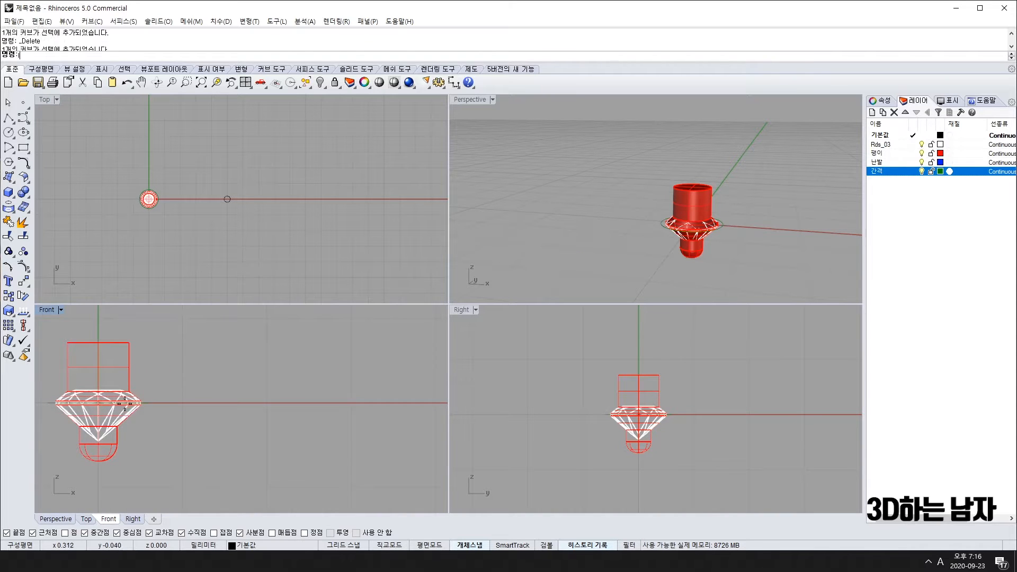
pyautogui.press('Return')
pyautogui.scroll(10, 122, 391)
pyautogui.click(118, 387)
pyautogui.scroll(-6, 175, 397)
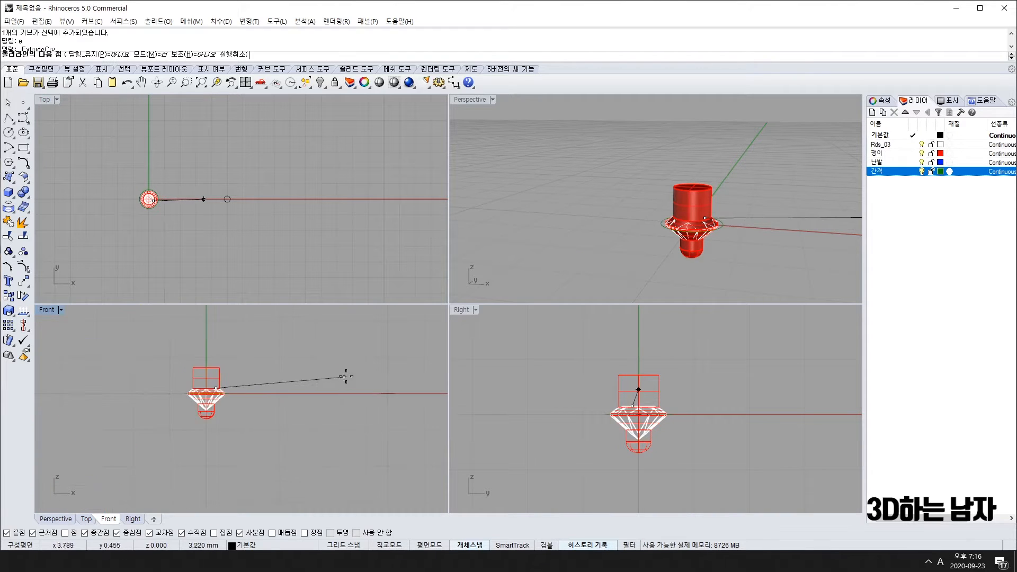
pyautogui.keyDown('shift'); pyautogui.click(371, 383); pyautogui.keyUp('shift')
pyautogui.press('Return')
pyautogui.scroll(10, 211, 412)
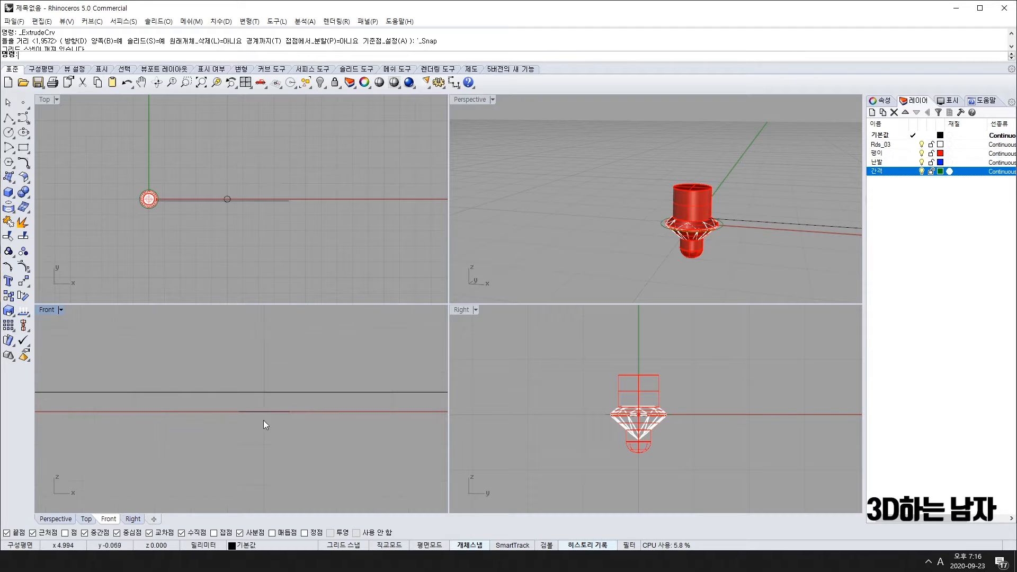
pyautogui.scroll(-4, 186, 419)
pyautogui.scroll(3, 106, 408)
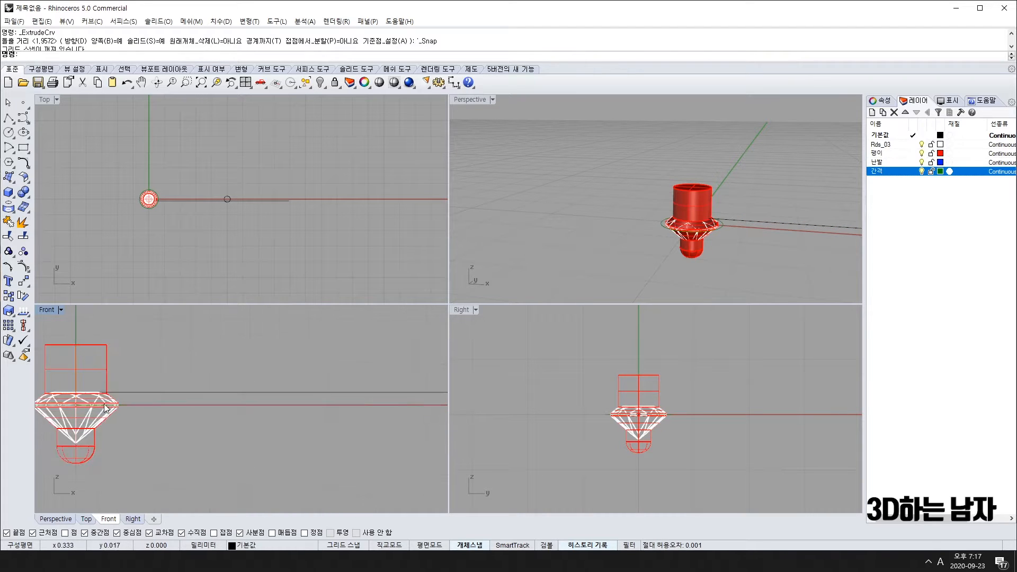
# Step: Extrude the 0.4 mm circle in both directions into a closed solid, about 0.32 mm each way
pyautogui.scroll(-3, 339, 397)
pyautogui.scroll(7, 219, 415)
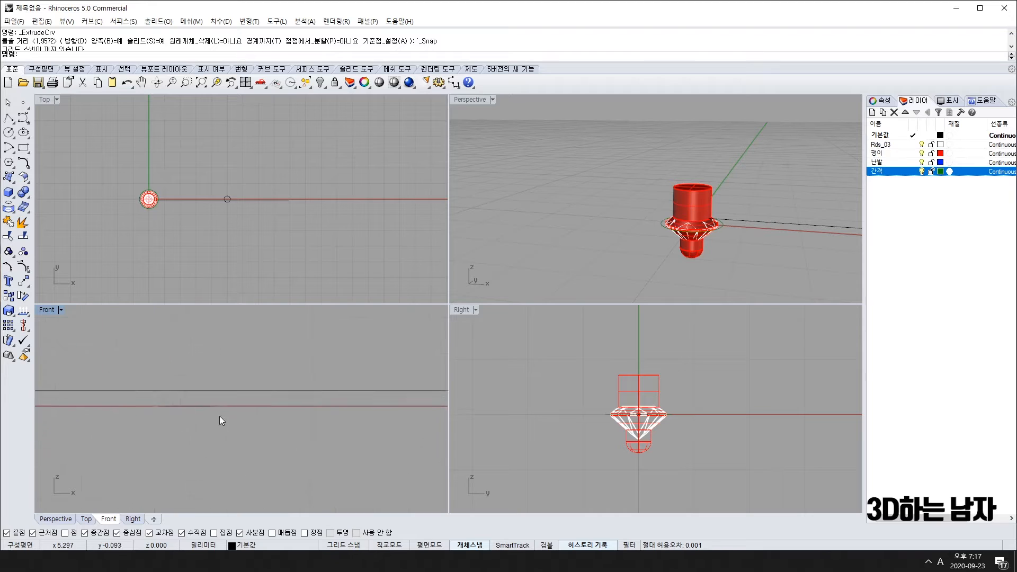
pyautogui.rightClick(188, 411)
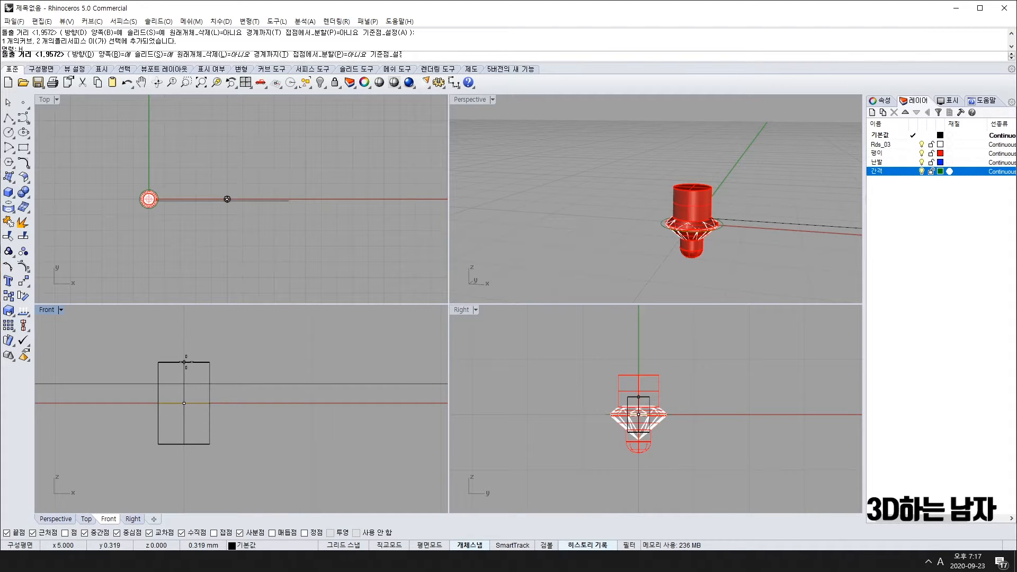
pyautogui.click(186, 360)
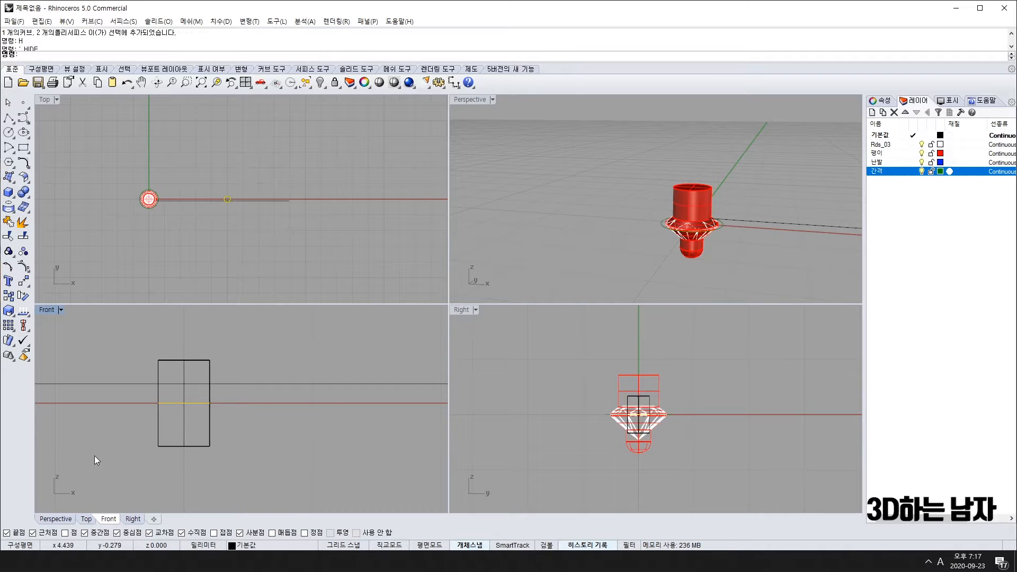
# Step: Examine the extruded prong cylinder and its height relative to the guide line in the Front and Perspective views
pyautogui.scroll(-5, 111, 453)
pyautogui.moveTo(129, 447); pyautogui.dragTo(246, 413, button='right')
pyautogui.scroll(4, 729, 212)
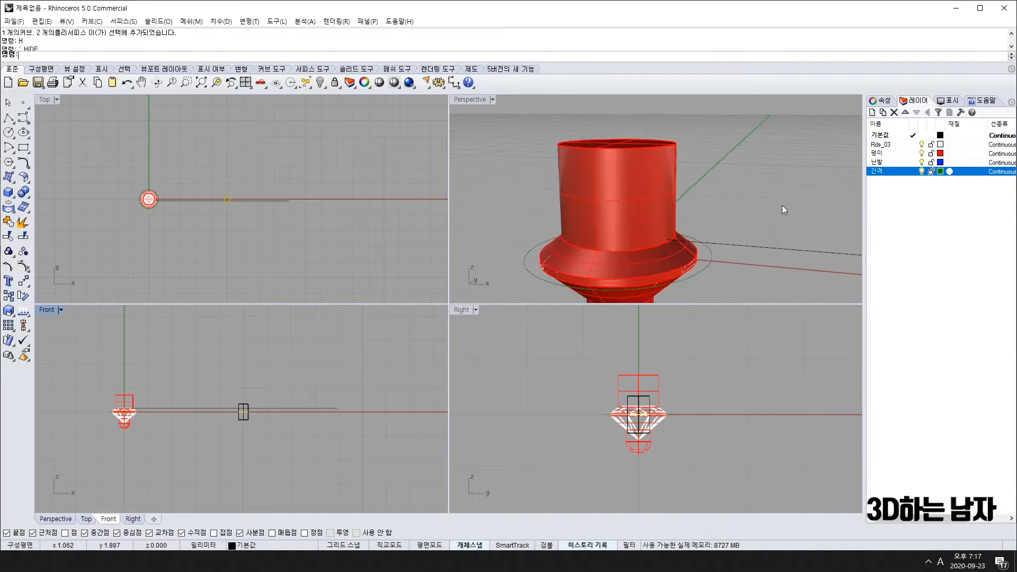
pyautogui.scroll(-5, 784, 209)
pyautogui.moveTo(803, 226); pyautogui.dragTo(937, 266, button='right')
pyautogui.scroll(5, 498, 263)
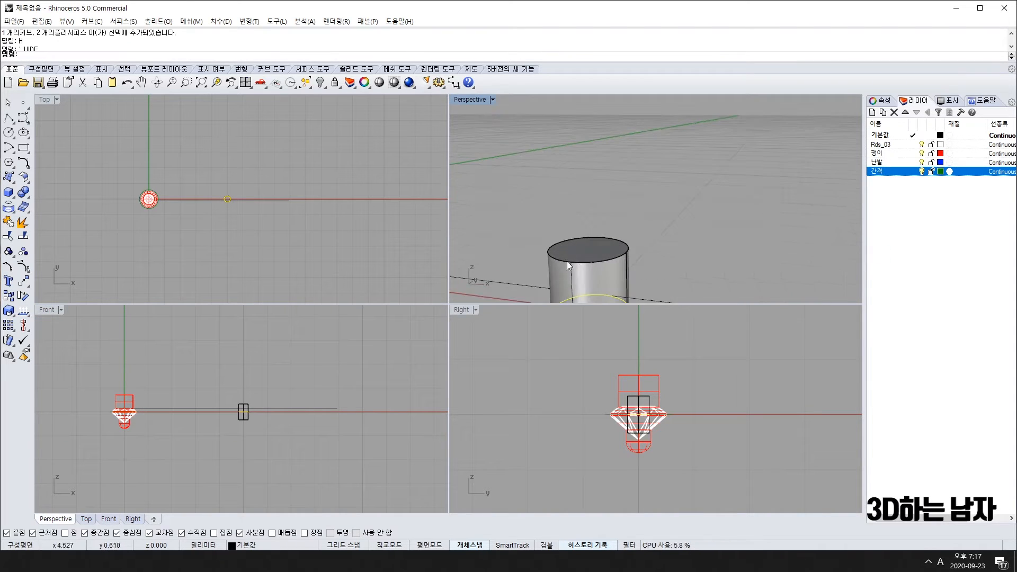
pyautogui.scroll(-3, 618, 242)
pyautogui.scroll(6, 259, 402)
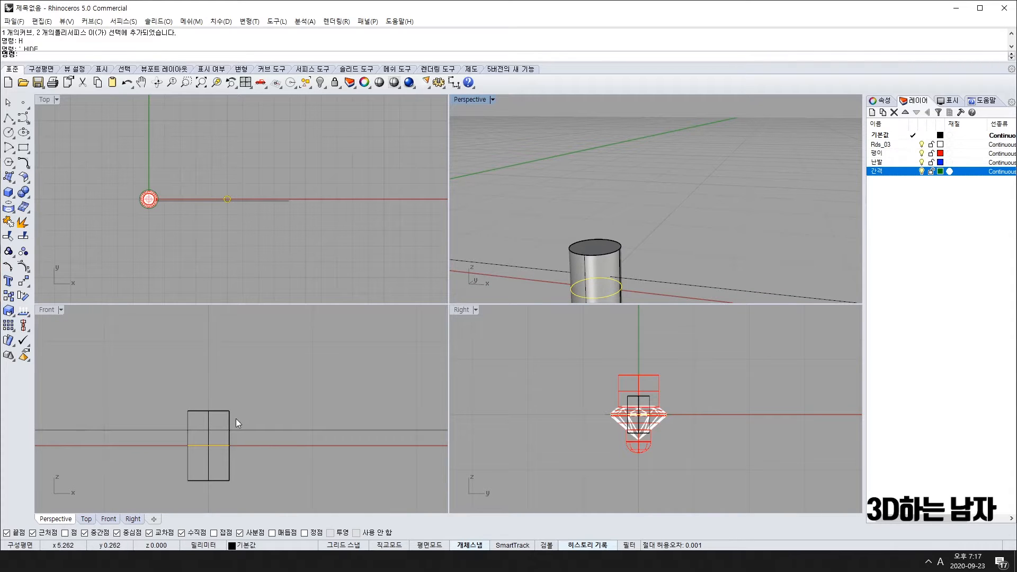
# Step: Round the prong cylinder's upper edge with a 0.18 mm edge fillet
pyautogui.press('Return')
pyautogui.click(23, 191)
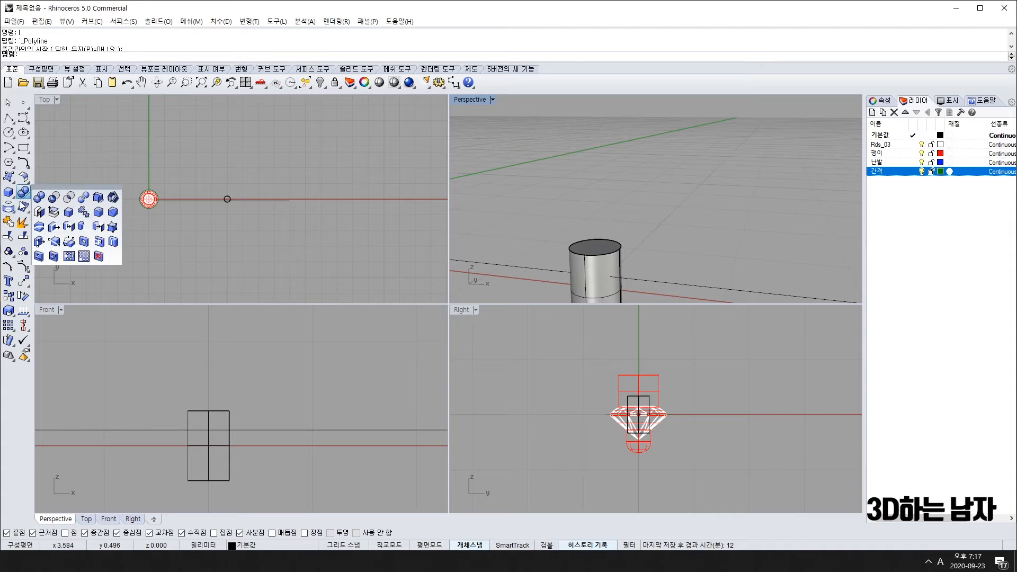
pyautogui.click(98, 213)
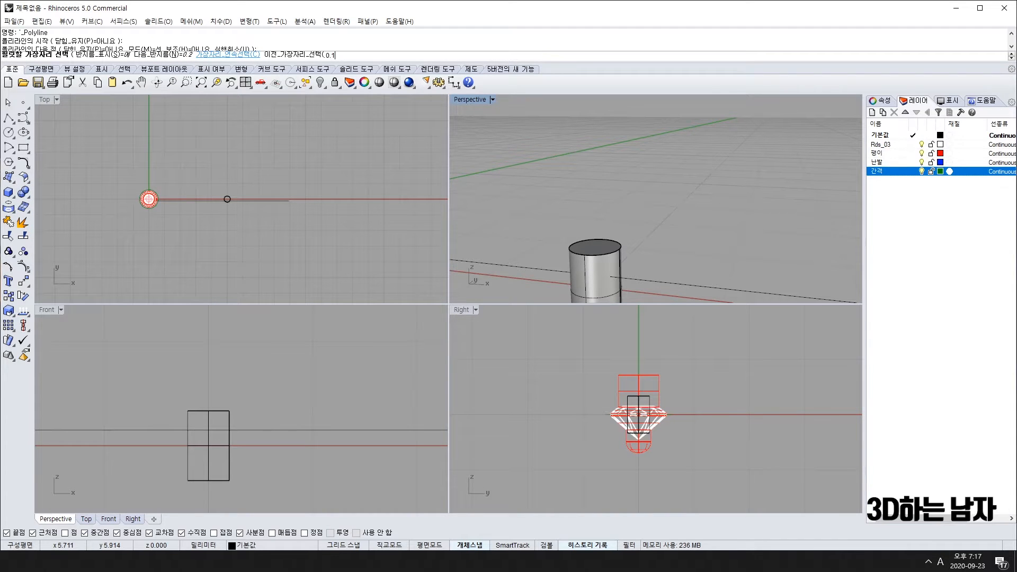
pyautogui.press('Return')
pyautogui.moveTo(160, 377); pyautogui.dragTo(253, 415)
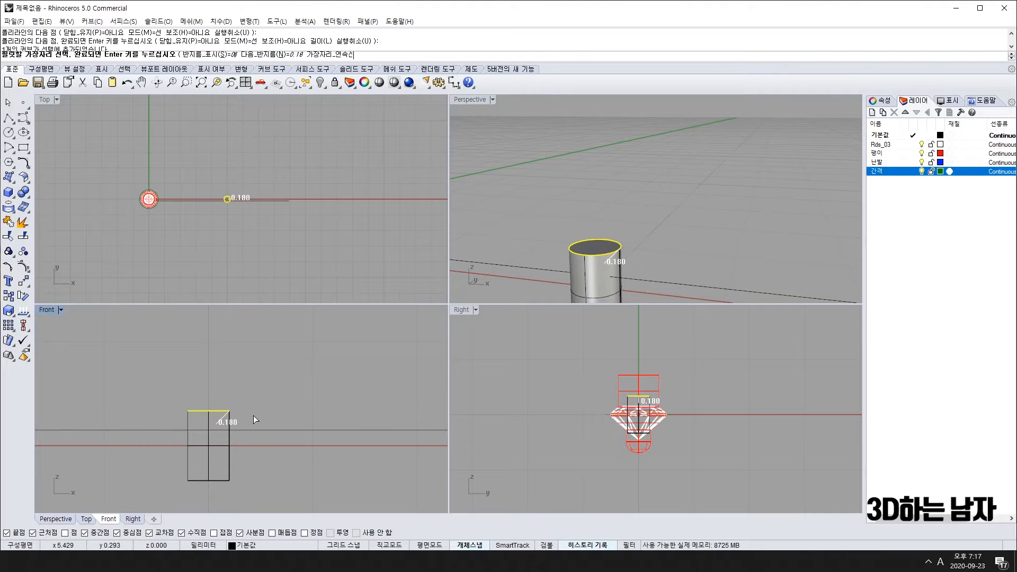
pyautogui.press('Return')
pyautogui.press('Return')
pyautogui.scroll(10, 207, 415)
pyautogui.scroll(4, 578, 275)
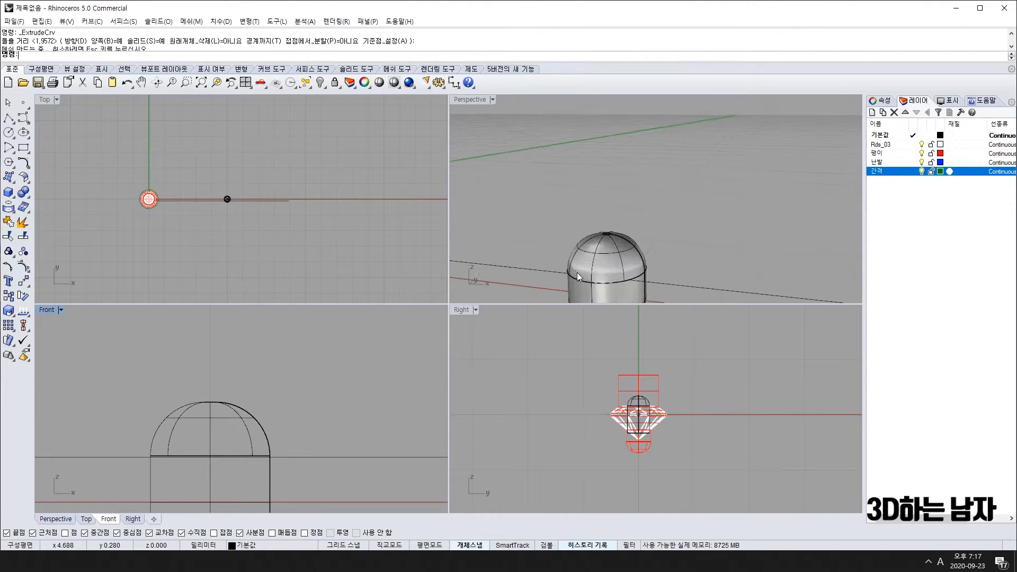
# Step: Delete the horizontal guide line running from the diamond's table past the prong in the Front view
pyautogui.moveTo(578, 275); pyautogui.dragTo(617, 263, button='right')
pyautogui.scroll(-6, 616, 262)
pyautogui.scroll(-15, 224, 443)
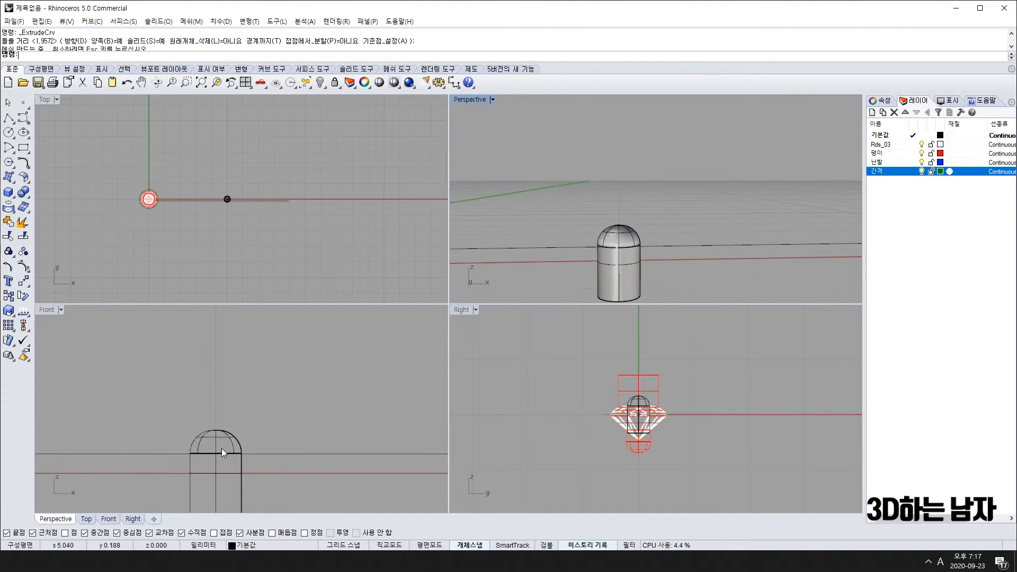
pyautogui.moveTo(196, 467); pyautogui.dragTo(310, 447, button='right')
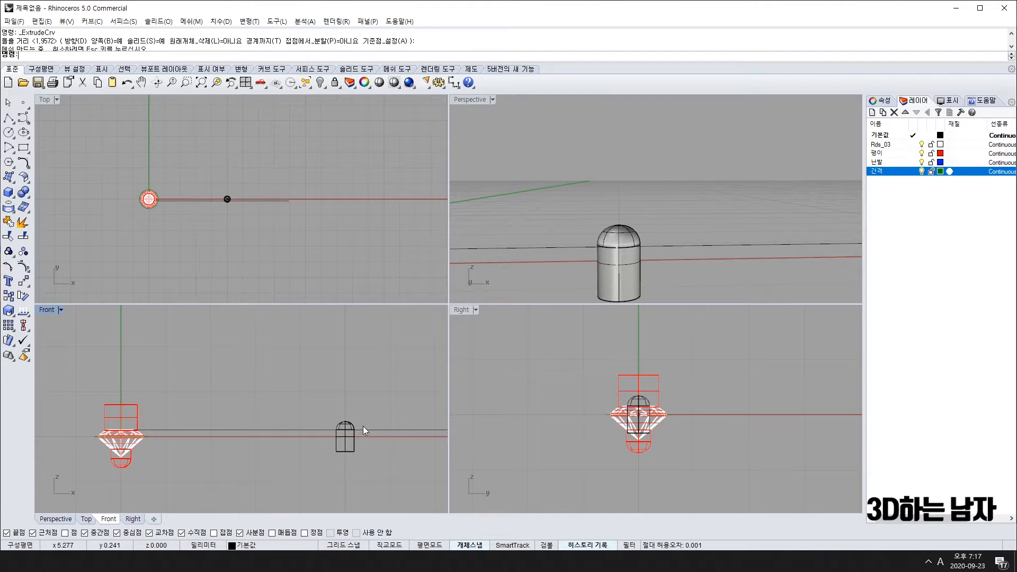
pyautogui.moveTo(364, 426); pyautogui.dragTo(286, 443, button='right')
pyautogui.write('fe')
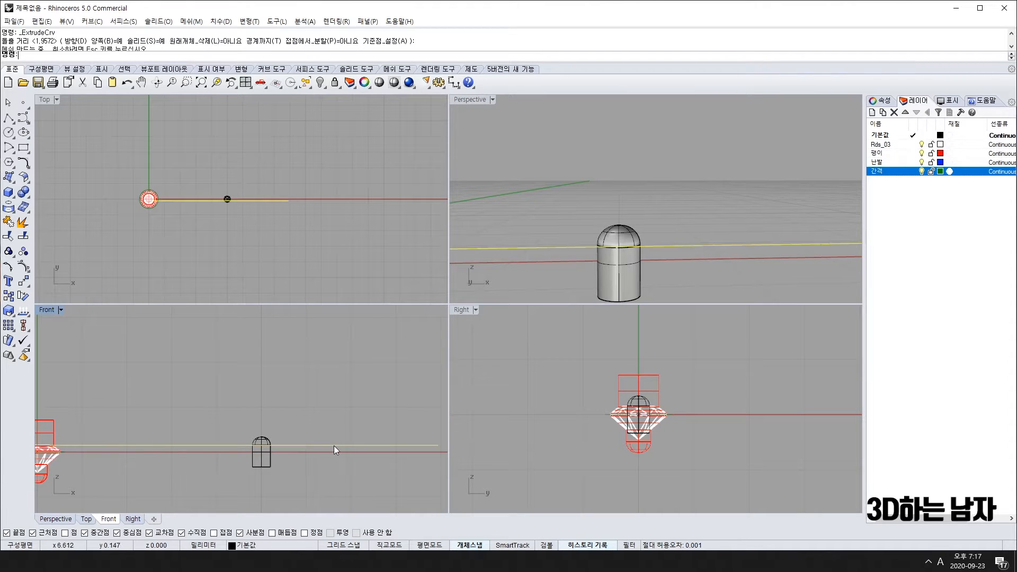
pyautogui.press('Return')
# Step: Move the domed prong to the 난발 layer
pyautogui.scroll(6, 281, 456)
pyautogui.click(244, 423)
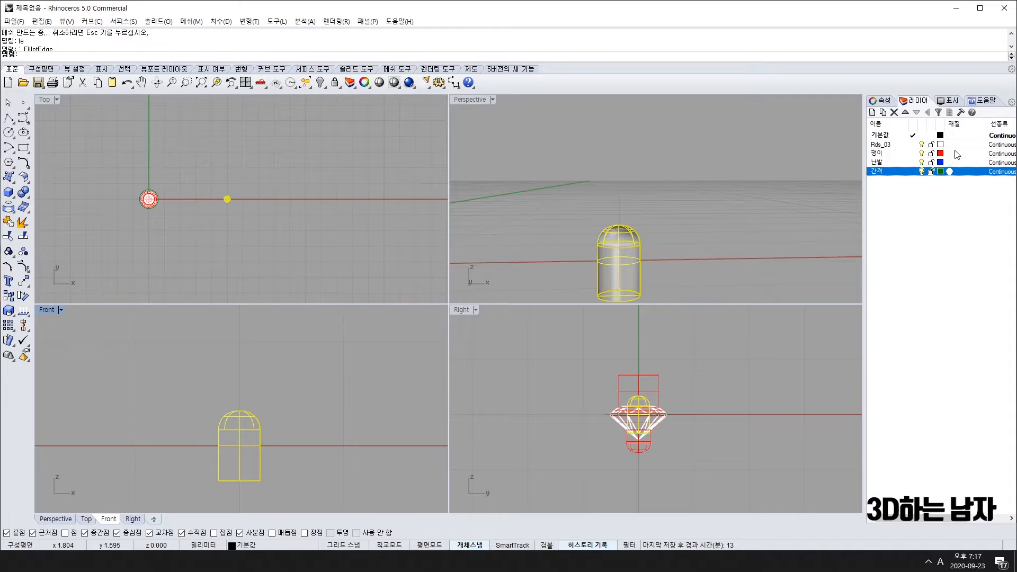
pyautogui.rightClick(902, 162)
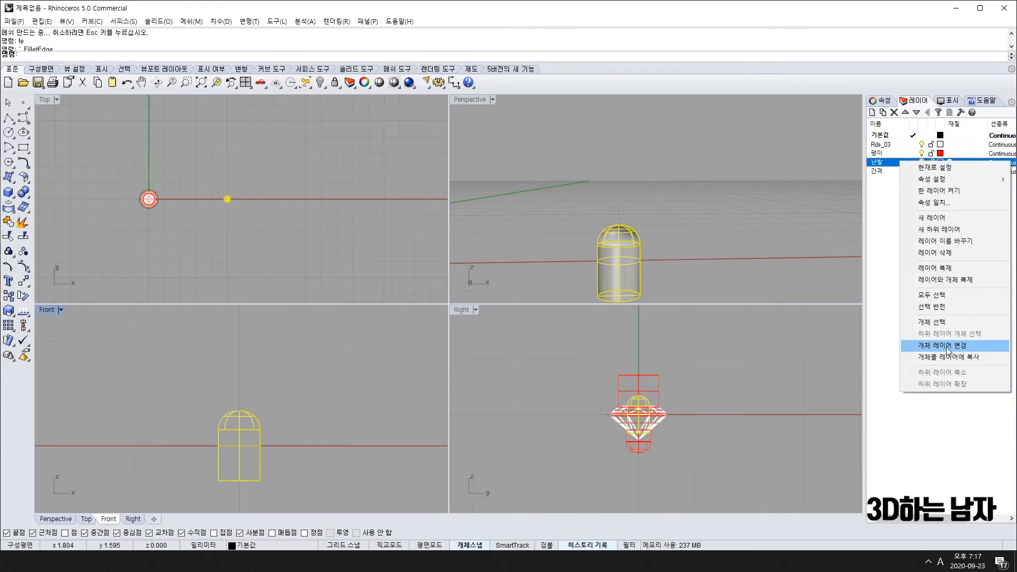
pyautogui.click(946, 347)
# Step: Show the hidden objects and delete the enlarged diamond group below the origin in the Top view
pyautogui.scroll(-4, 304, 412)
pyautogui.scroll(1, 145, 211)
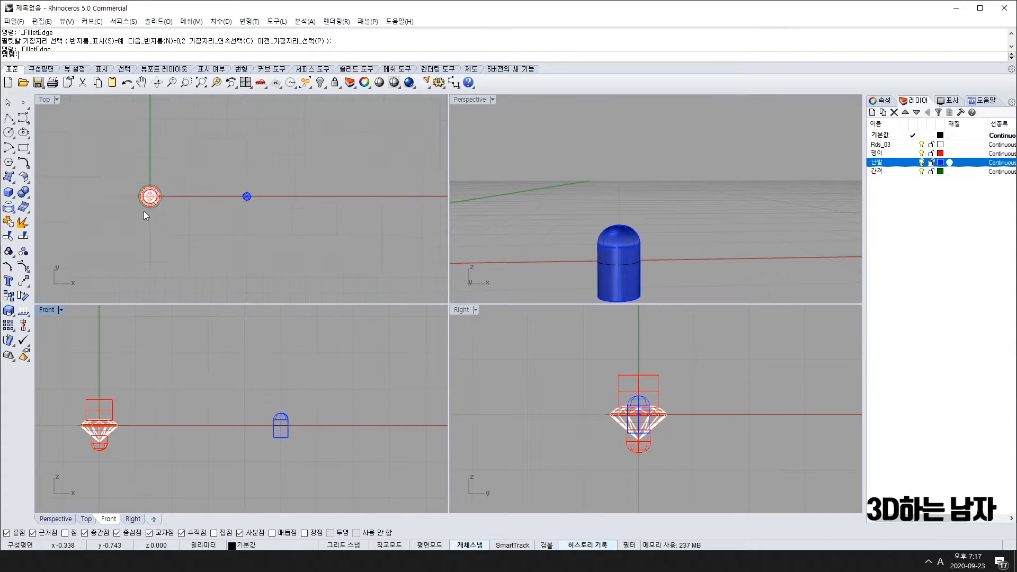
pyautogui.scroll(3, 158, 205)
pyautogui.scroll(-1, 158, 205)
pyautogui.moveTo(126, 157); pyautogui.dragTo(377, 223)
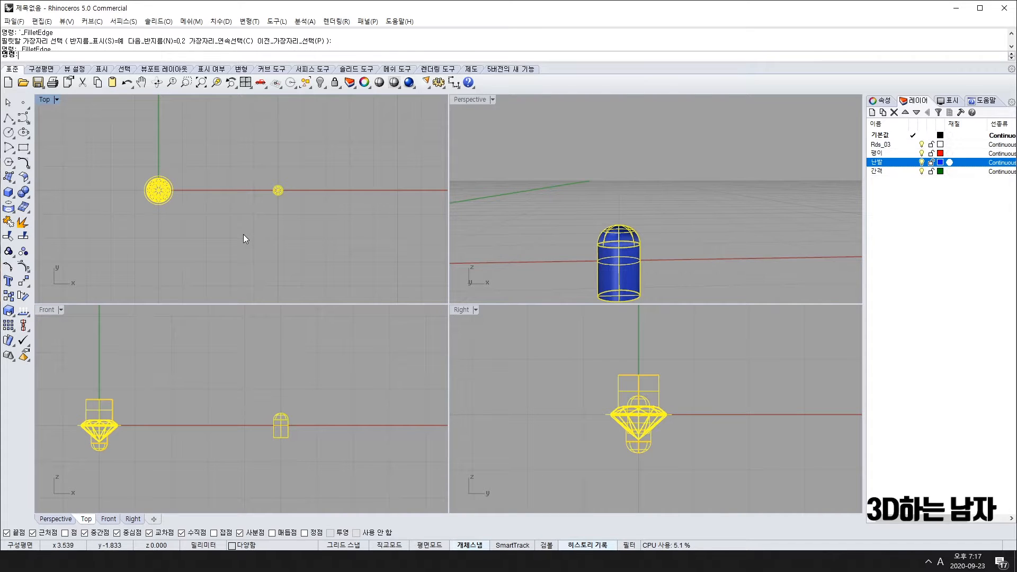
pyautogui.hotkey('ctrl', 'alt', 'h')
pyautogui.moveTo(181, 275); pyautogui.dragTo(180, 249, button='right')
pyautogui.moveTo(125, 251); pyautogui.dragTo(211, 311)
pyautogui.press('Delete')
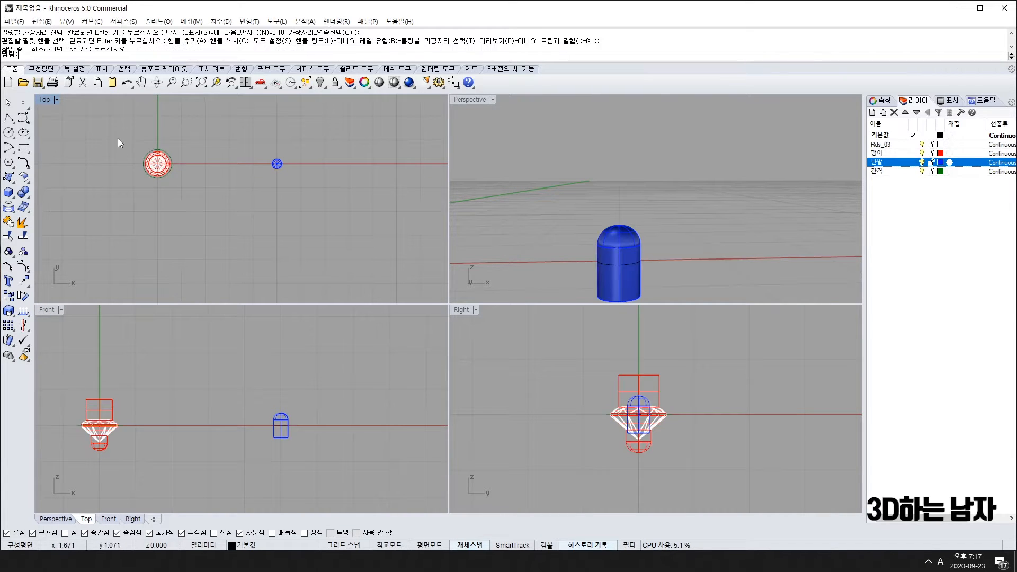
# Step: Copy the diamond group and prong three times straight down in the Top view at 5 mm intervals, with grid snap on
pyautogui.moveTo(117, 138); pyautogui.dragTo(320, 193)
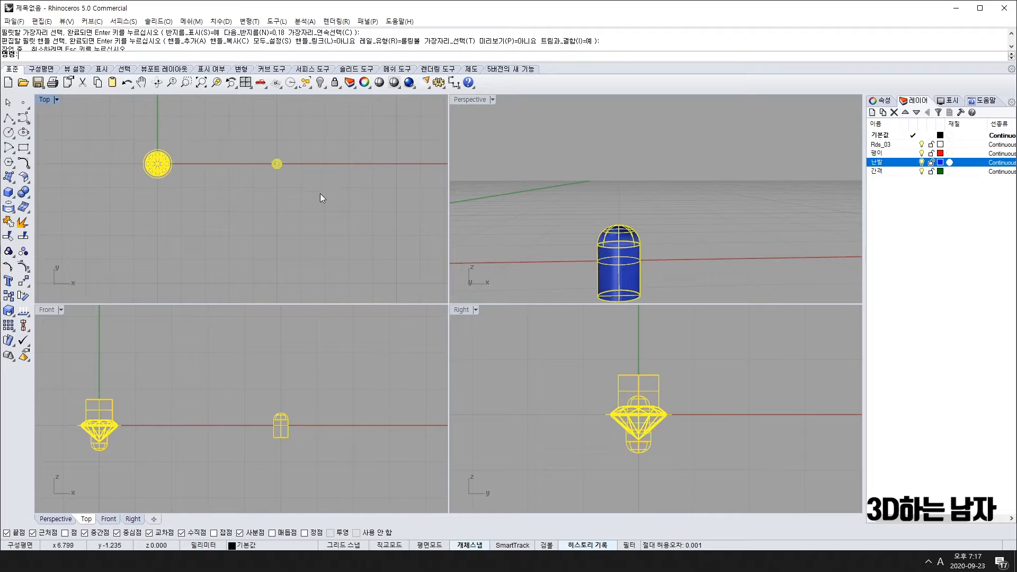
pyautogui.click(9, 297)
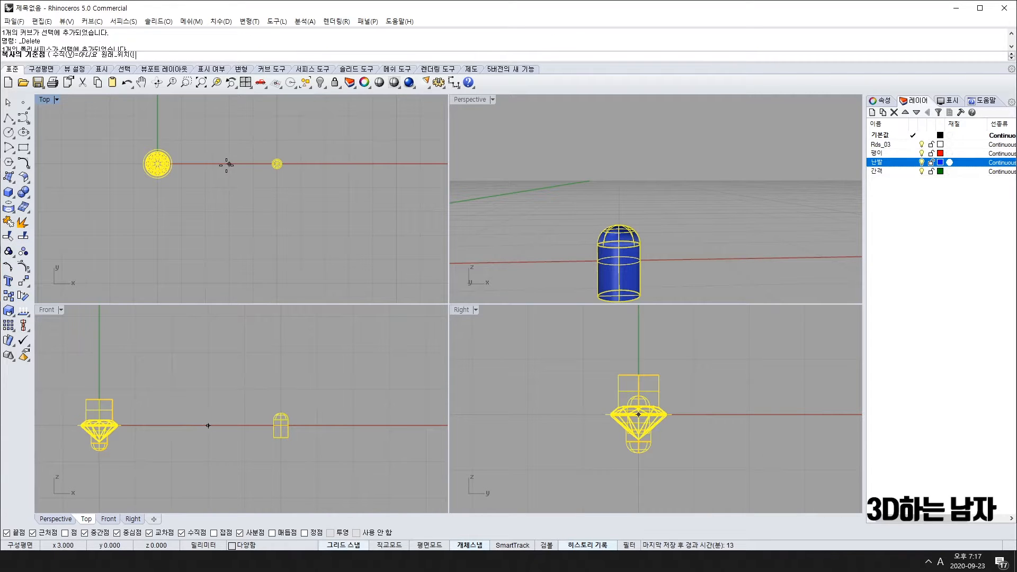
pyautogui.click(228, 164)
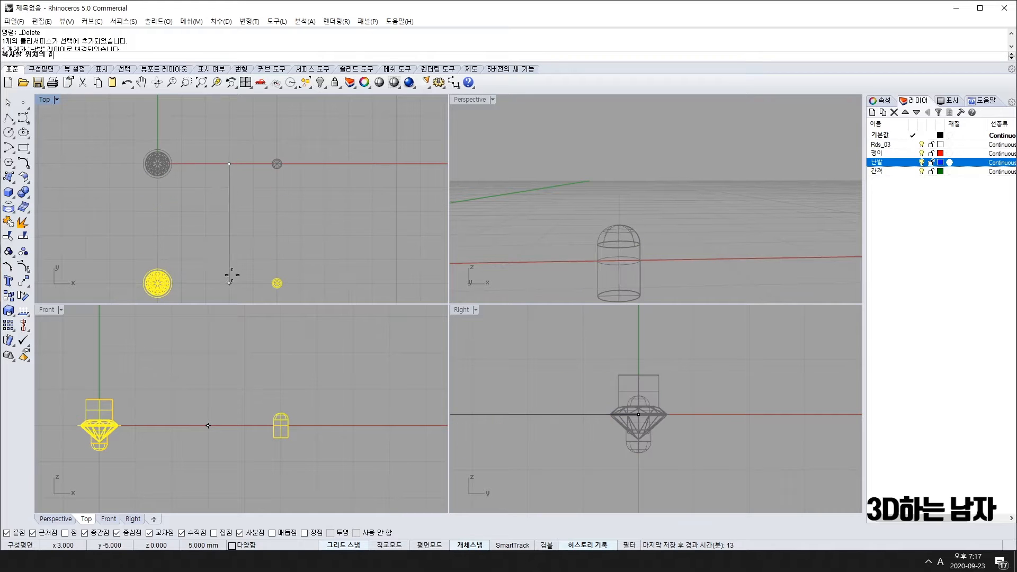
pyautogui.scroll(-1, 230, 283)
pyautogui.scroll(-4, 233, 281)
pyautogui.moveTo(233, 281); pyautogui.dragTo(238, 156, button='right')
pyautogui.click(238, 157)
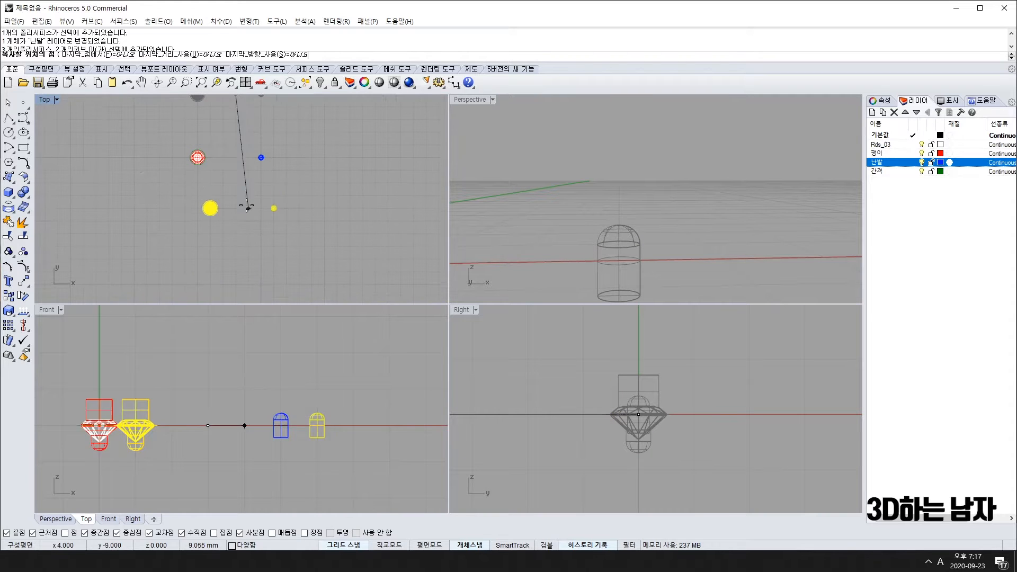
pyautogui.click(239, 219)
pyautogui.click(238, 286)
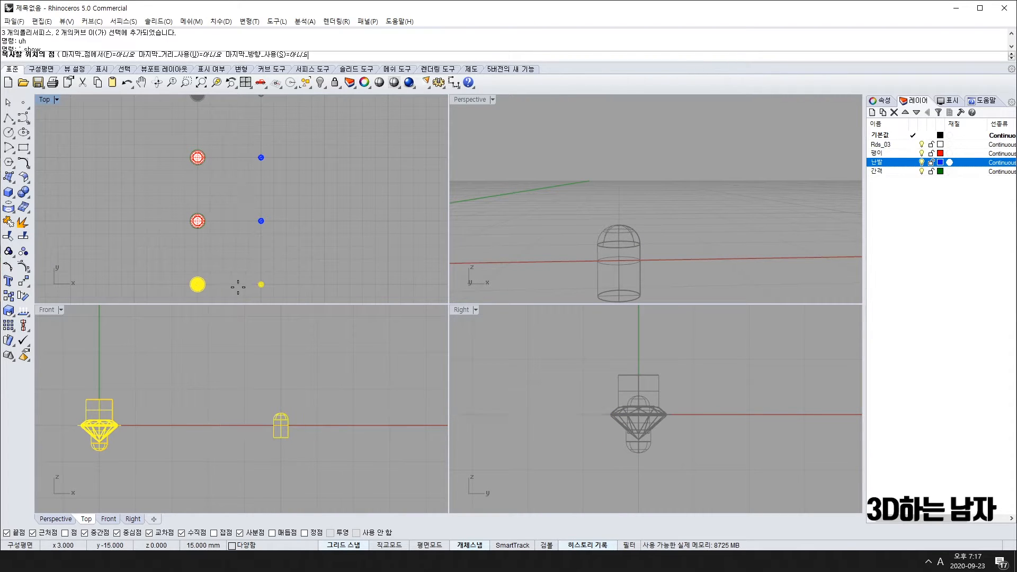
pyautogui.rightClick(254, 272)
pyautogui.scroll(-4, 318, 221)
pyautogui.moveTo(320, 234); pyautogui.dragTo(305, 235, button='right')
pyautogui.press('Escape')
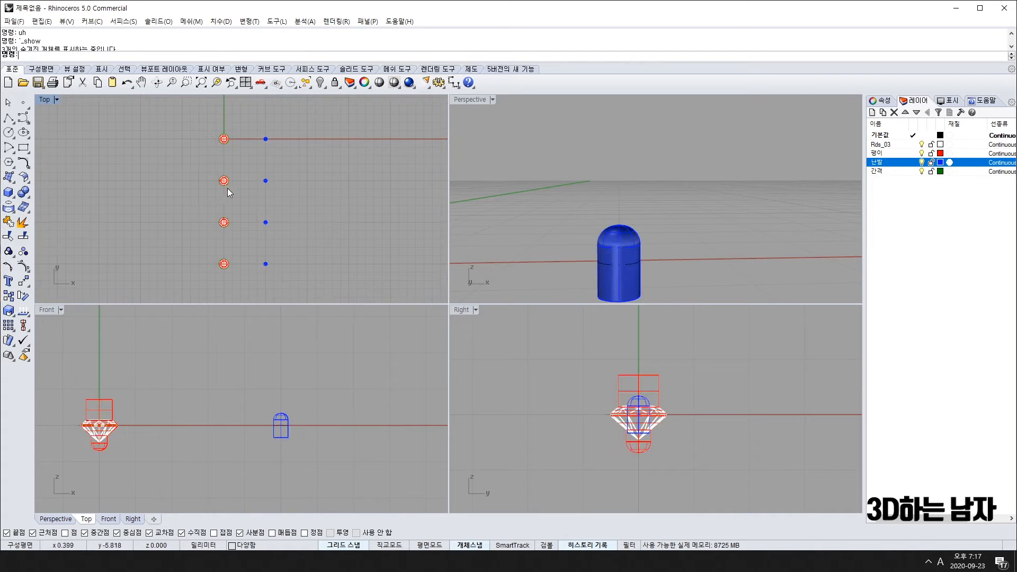
# Step: Turn off object snap and scale the first copied diamond group by 1.25 about its own centre
pyautogui.scroll(8, 256, 214)
pyautogui.moveTo(183, 171); pyautogui.dragTo(196, 233, button='right')
pyautogui.moveTo(182, 171); pyautogui.dragTo(244, 218)
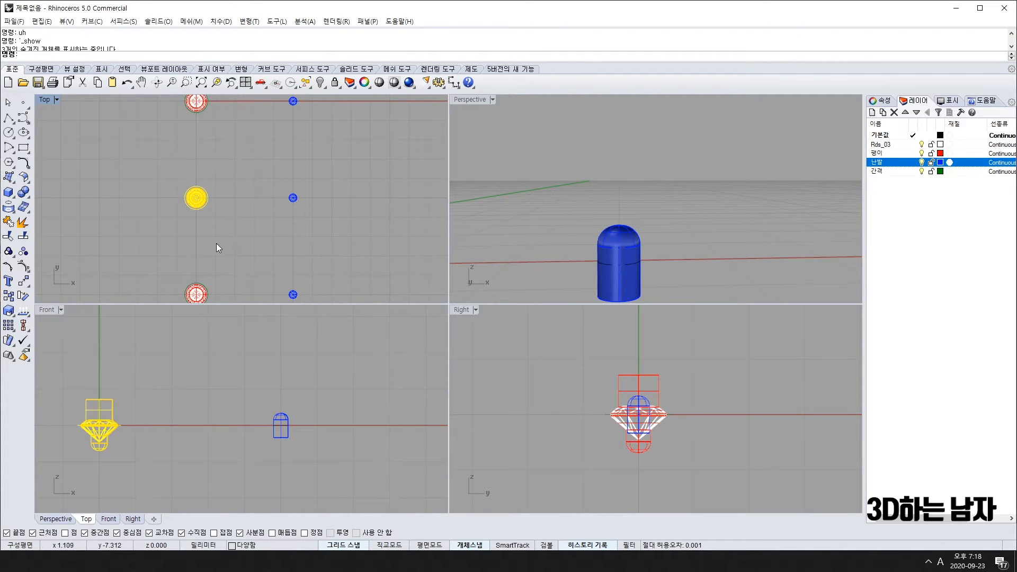
pyautogui.click(8, 312)
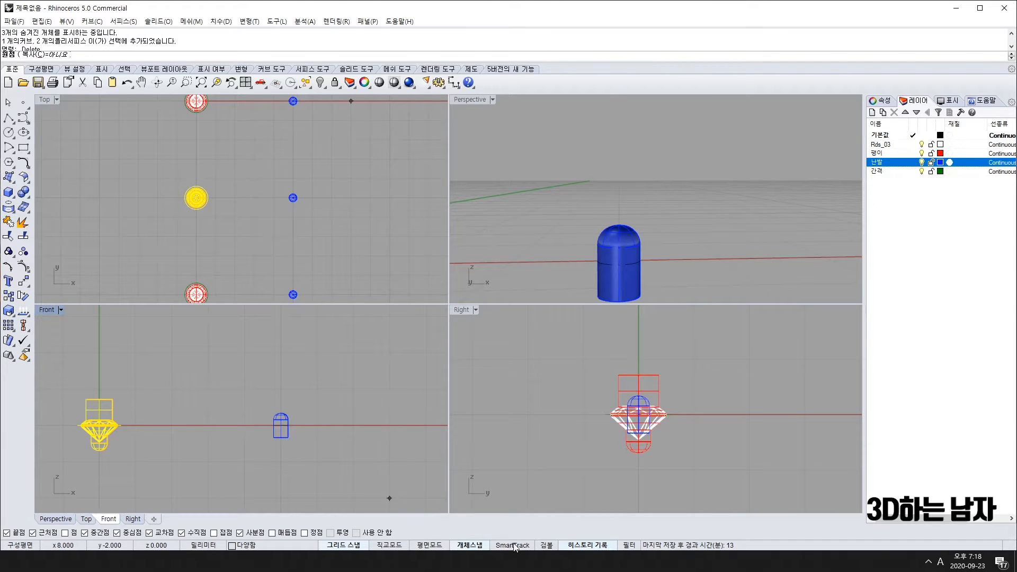
pyautogui.click(475, 546)
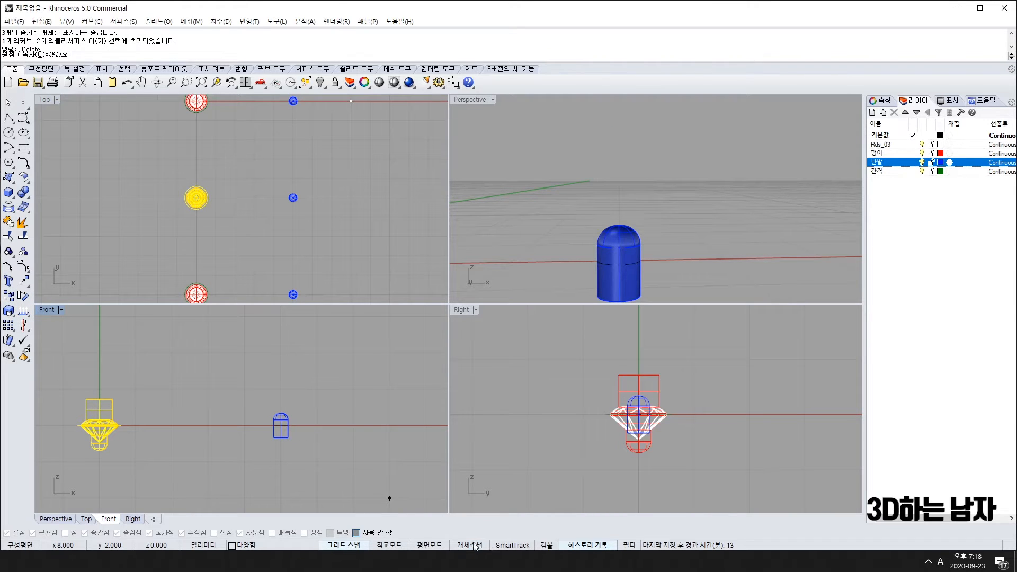
pyautogui.click(196, 198)
pyautogui.write('1')
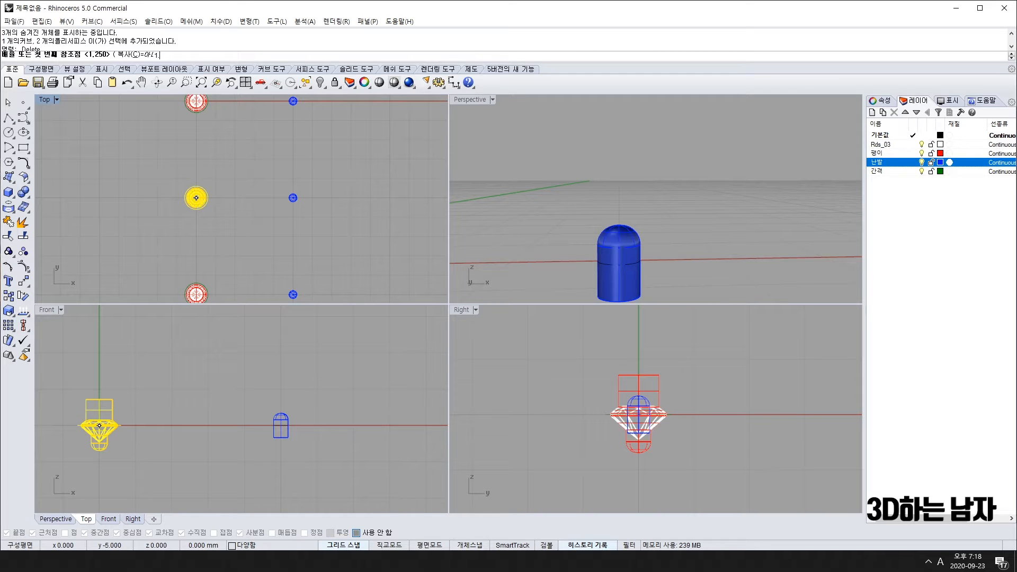
pyautogui.write('.25')
pyautogui.press('Return')
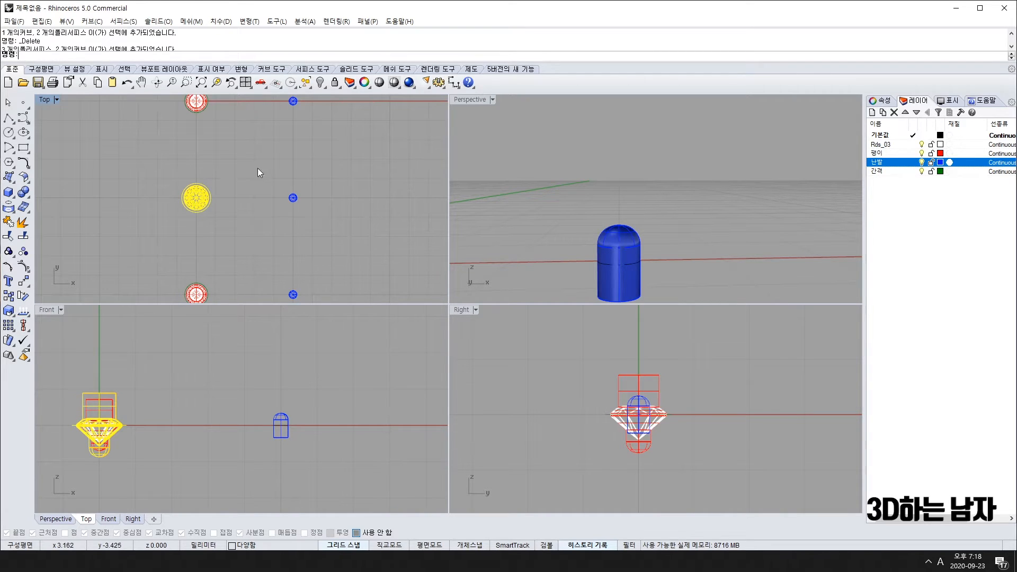
# Step: Scale the prong beside the first copied diamond group by 1.25 about the prong's own centre
pyautogui.moveTo(271, 178); pyautogui.dragTo(303, 207)
pyautogui.press('Return')
pyautogui.click(286, 200)
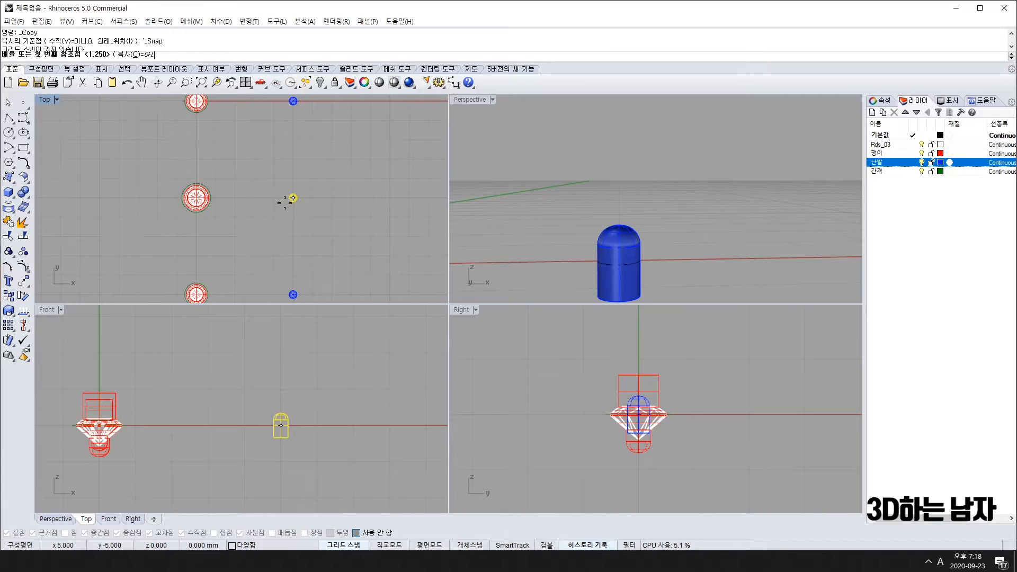
pyautogui.press('Return')
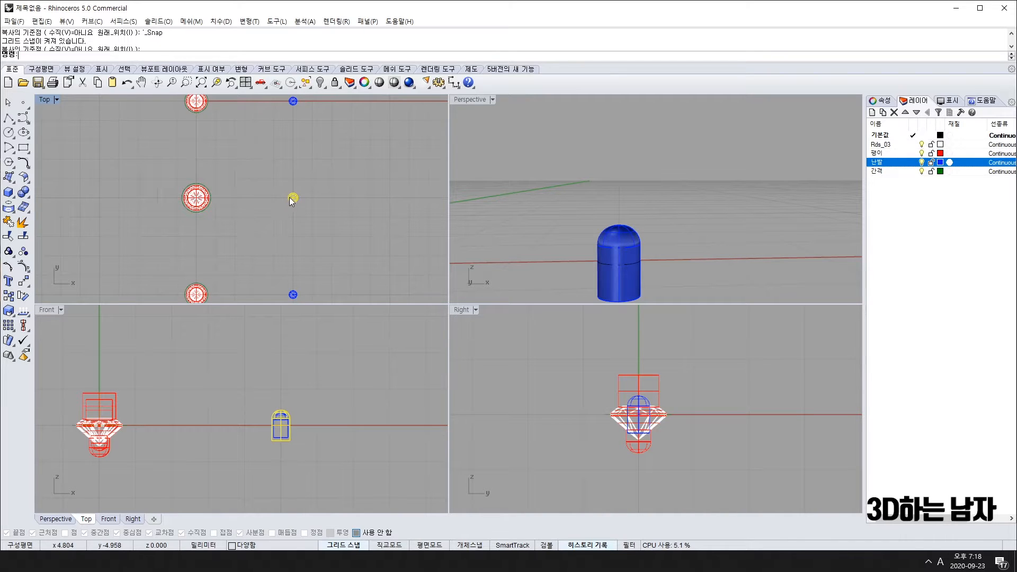
# Step: Scale the second copied diamond group together with its prong by 1.25 about the diamond's centre
pyautogui.scroll(4, 289, 198)
pyautogui.scroll(-6, 288, 202)
pyautogui.moveTo(270, 241); pyautogui.dragTo(276, 200, button='right')
pyautogui.moveTo(166, 206); pyautogui.dragTo(303, 281)
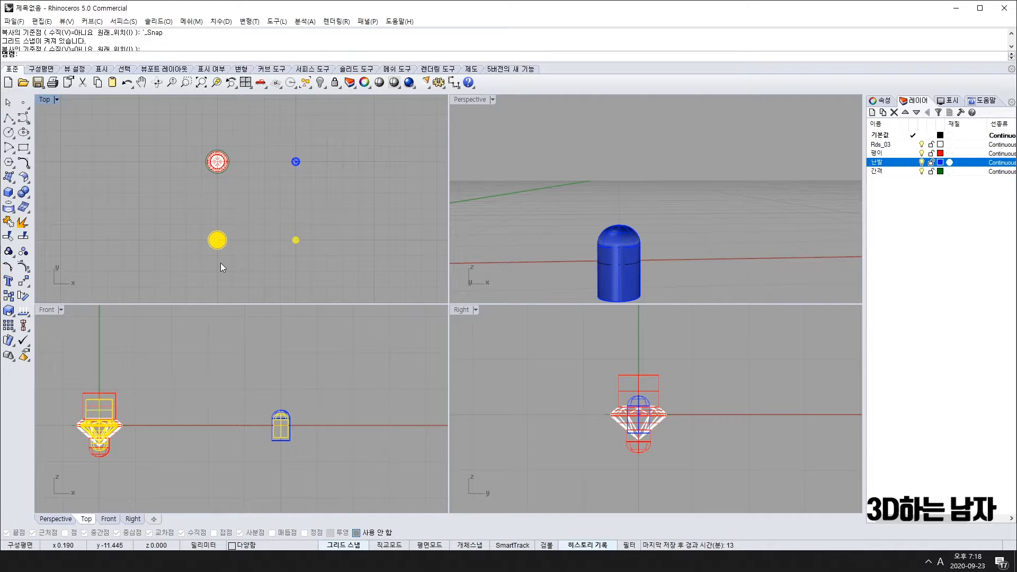
pyautogui.press('Return')
pyautogui.click(217, 241)
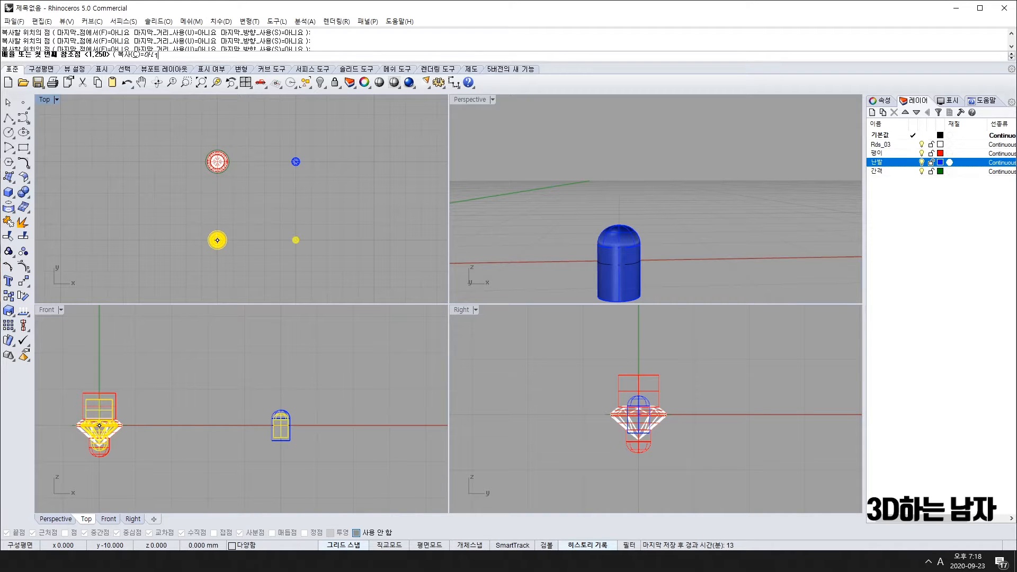
pyautogui.write('1.25')
pyautogui.press('Return')
pyautogui.scroll(5, 313, 241)
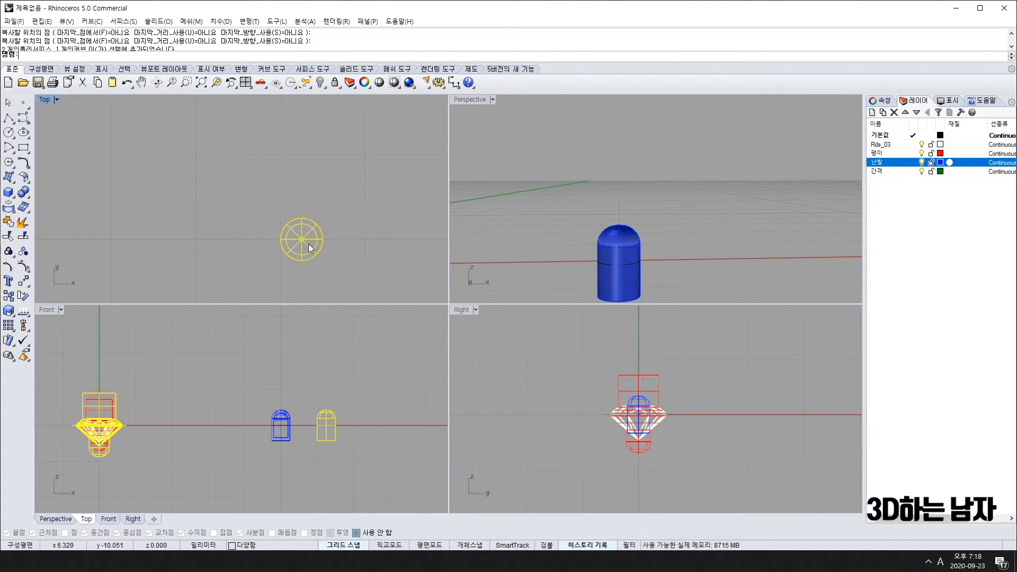
pyautogui.scroll(-5, 308, 245)
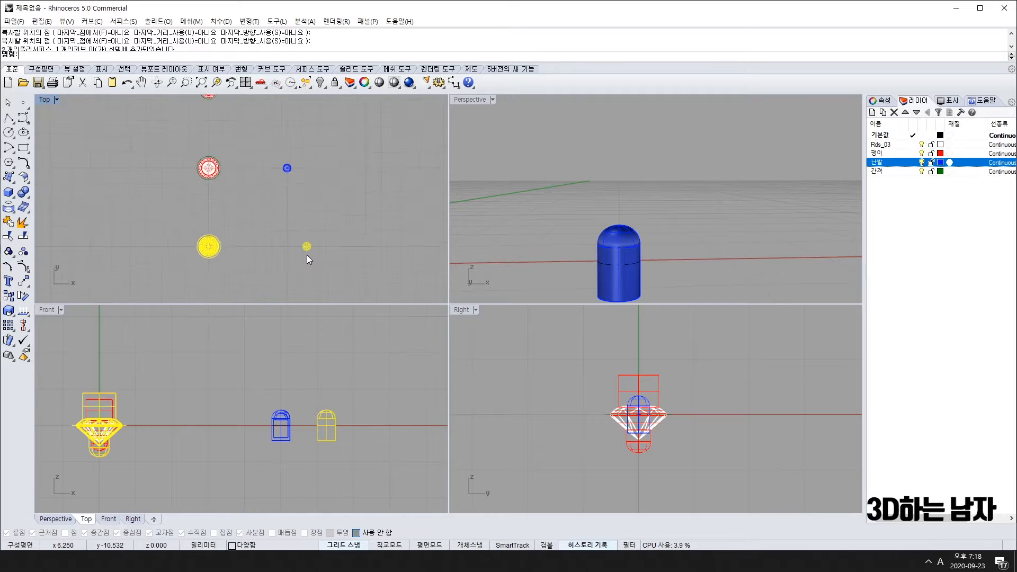
# Step: Undo the combined scaling, and scale only the second copied diamond group by 1.5 about its own centre
pyautogui.scroll(-2, 307, 255)
pyautogui.hotkey('ctrl', 'z')
pyautogui.scroll(4, 239, 245)
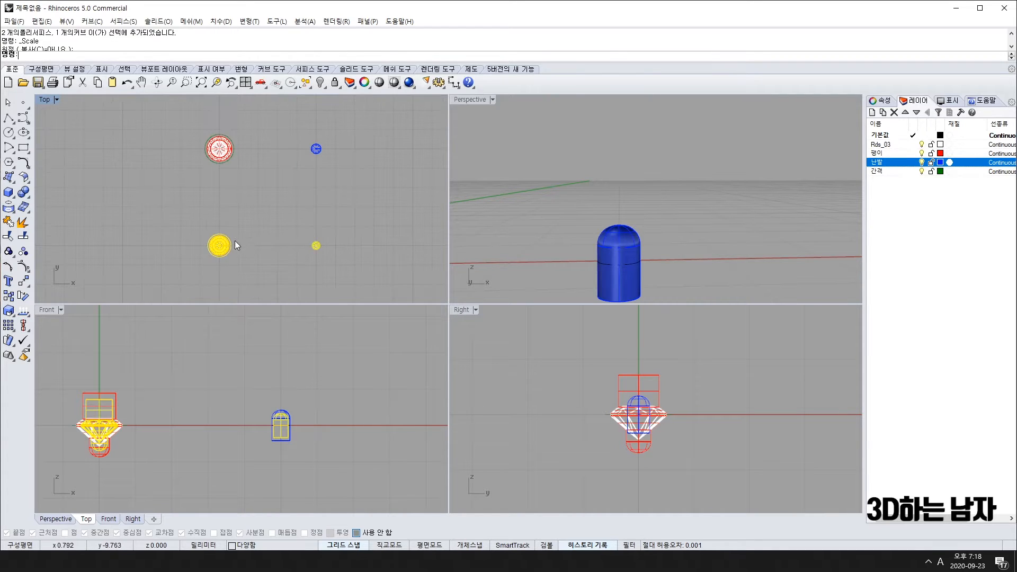
pyautogui.press('Escape')
pyautogui.press('Return')
pyautogui.click(220, 245)
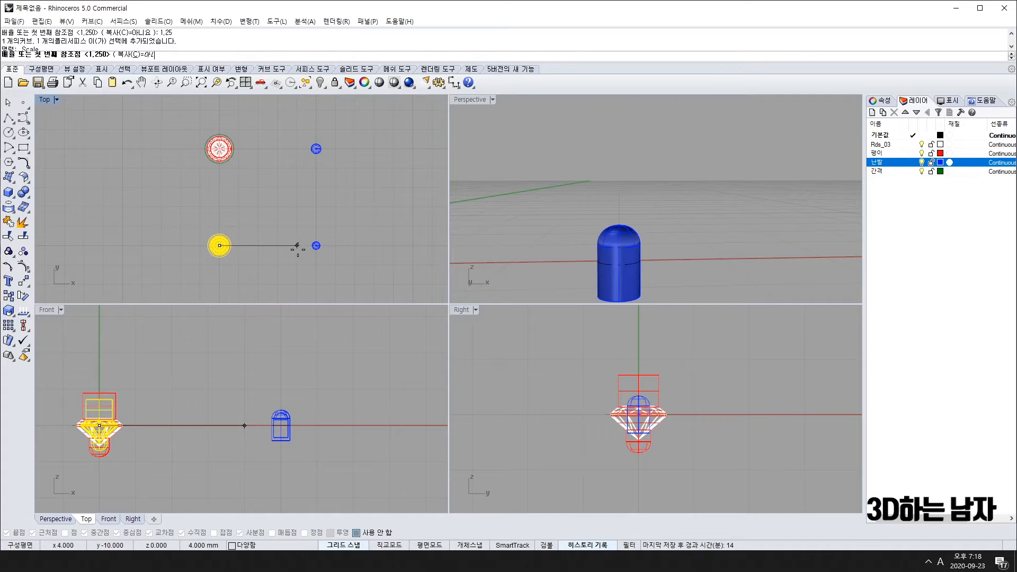
pyautogui.write('1.5')
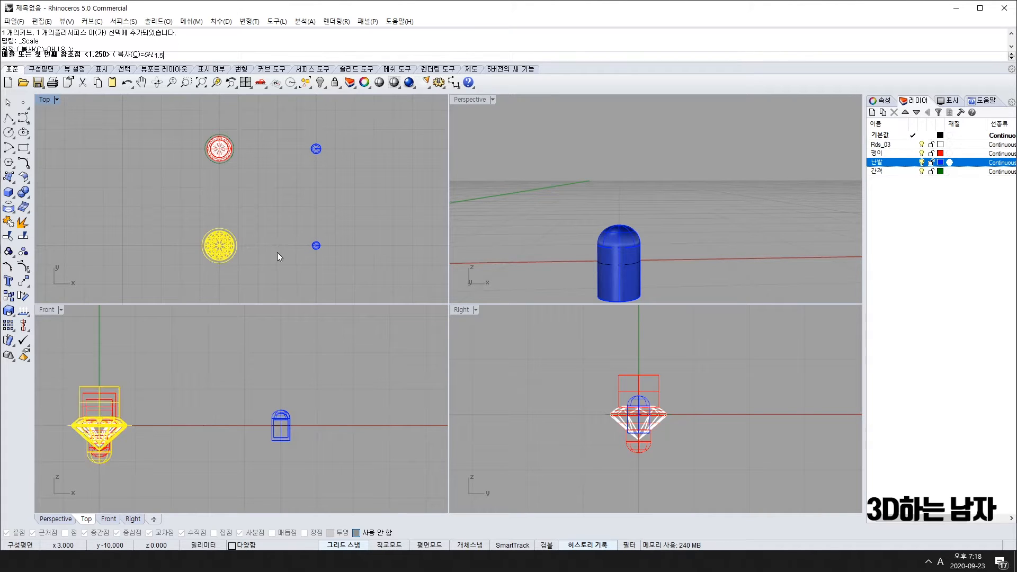
pyautogui.press('Return')
# Step: Scale the prong beside the second copied diamond group by 1.5 about the prong's own centre
pyautogui.click(316, 246)
pyautogui.press('Return')
pyautogui.click(316, 246)
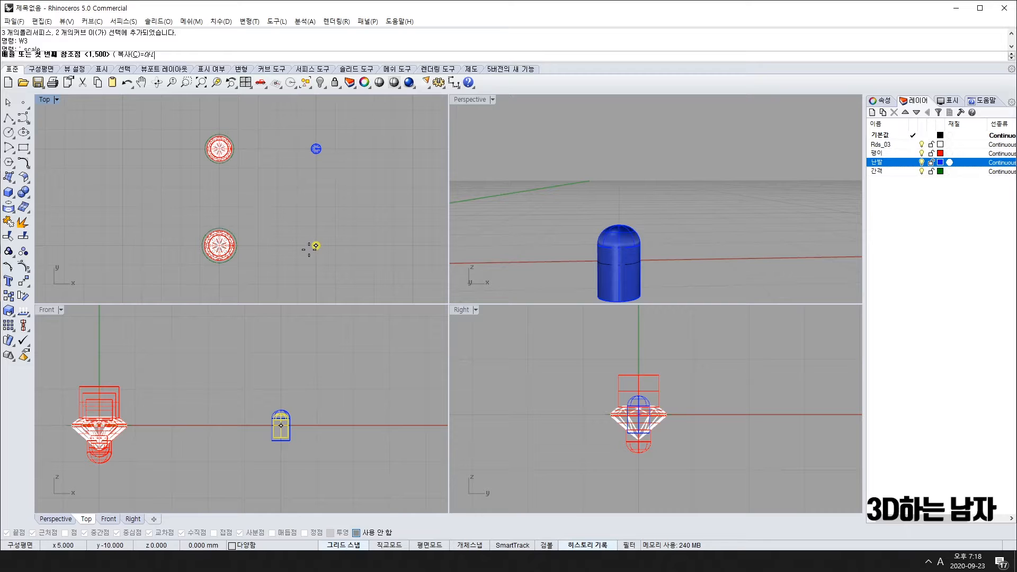
pyautogui.write('1.5')
pyautogui.press('Return')
# Step: Scale the third copied diamond group by 1.75 about its own centre
pyautogui.scroll(-8, 309, 250)
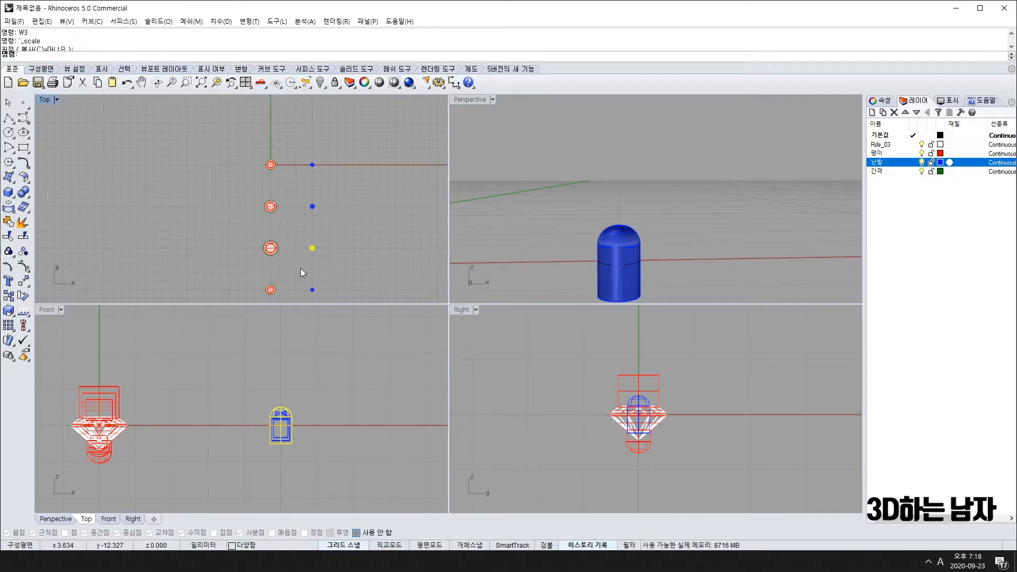
pyautogui.moveTo(301, 268); pyautogui.dragTo(297, 213, button='right')
pyautogui.moveTo(293, 212); pyautogui.dragTo(267, 237)
pyautogui.scroll(10, 267, 237)
pyautogui.press('Return')
pyautogui.click(273, 228)
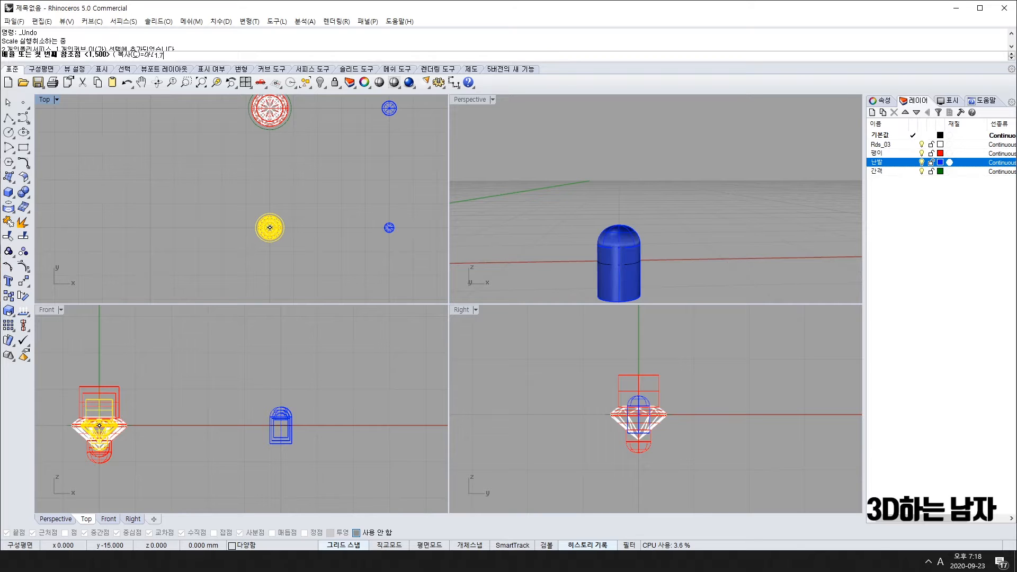
pyautogui.write('5')
pyautogui.press('Return')
# Step: Scale the prong beside the third copied diamond group by 1.75 about the prong's own centre
pyautogui.click(389, 228)
pyautogui.press('Return')
pyautogui.click(390, 228)
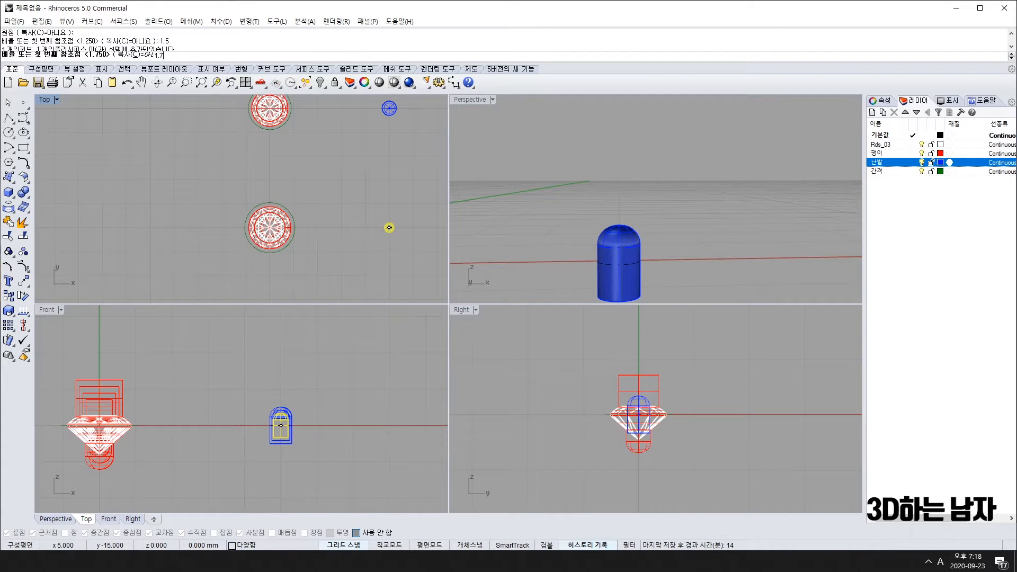
pyautogui.press('Return')
# Step: Copy the original diamond group and prong 20 mm straight down in the Top view, below the existing copies
pyautogui.scroll(-6, 389, 234)
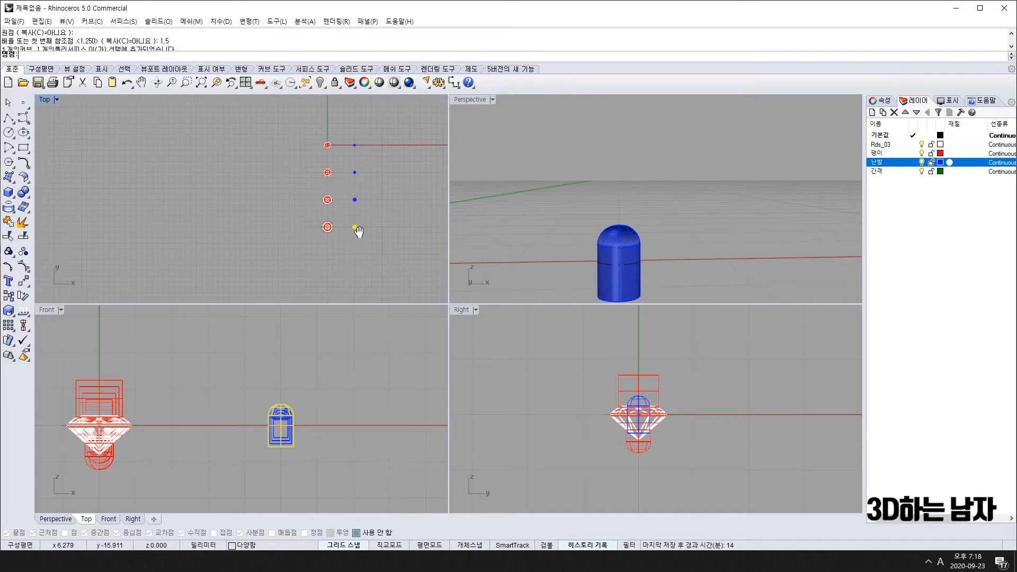
pyautogui.moveTo(274, 140); pyautogui.dragTo(378, 167)
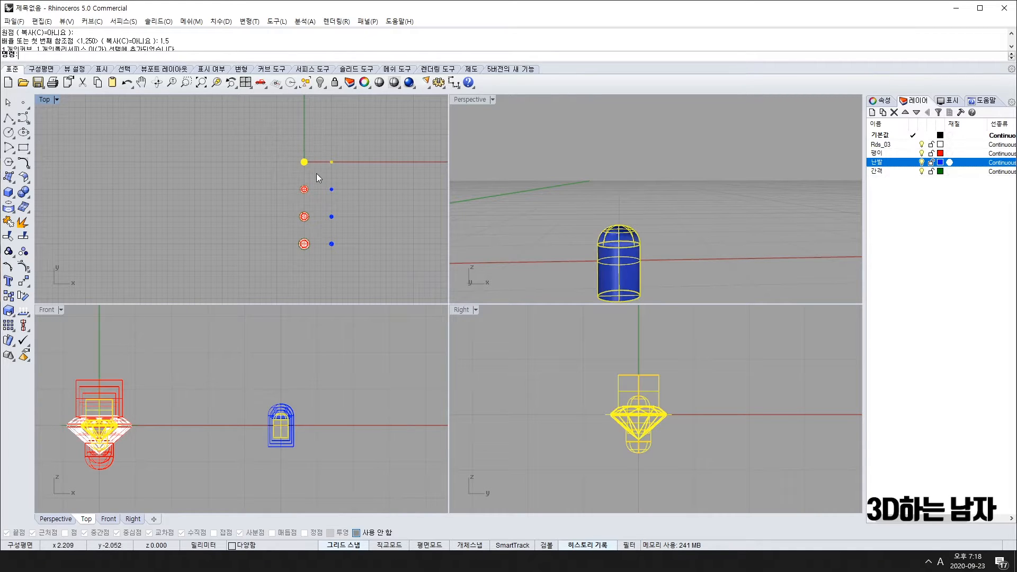
pyautogui.write('W3')
pyautogui.press('Return')
pyautogui.click(304, 161)
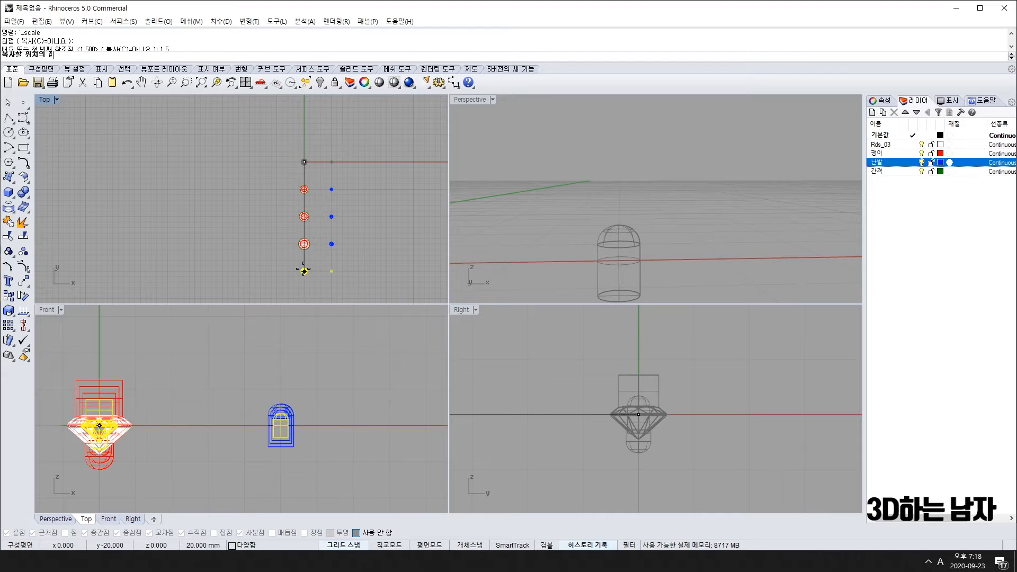
pyautogui.write('1.5')
pyautogui.press('Return')
# Step: Scale the fourth copied diamond group by 2 about its own centre
pyautogui.moveTo(333, 270); pyautogui.dragTo(314, 228, button='right')
pyautogui.scroll(5, 288, 228)
pyautogui.click(286, 229)
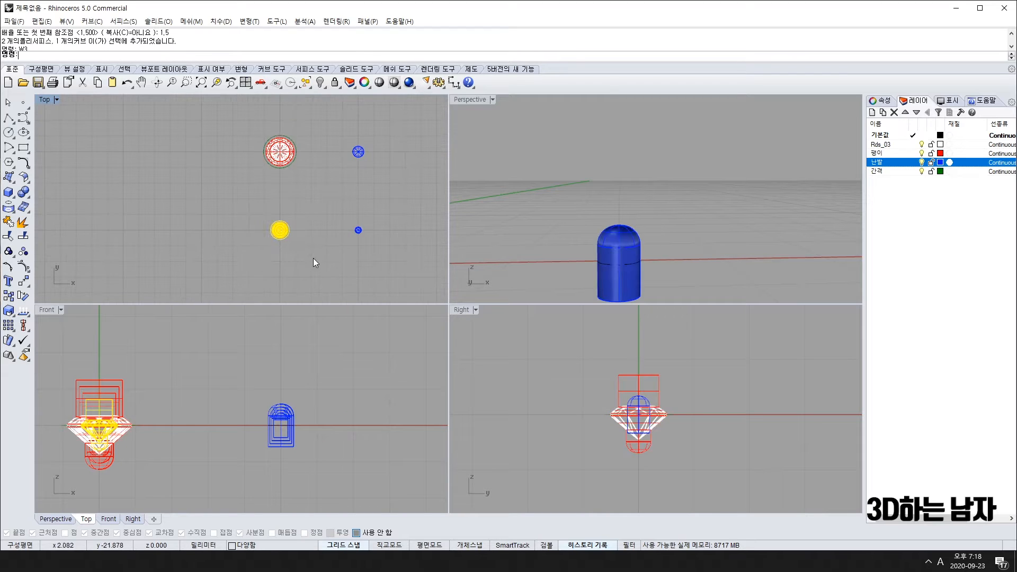
pyautogui.scroll(5, 284, 229)
pyautogui.write('W3')
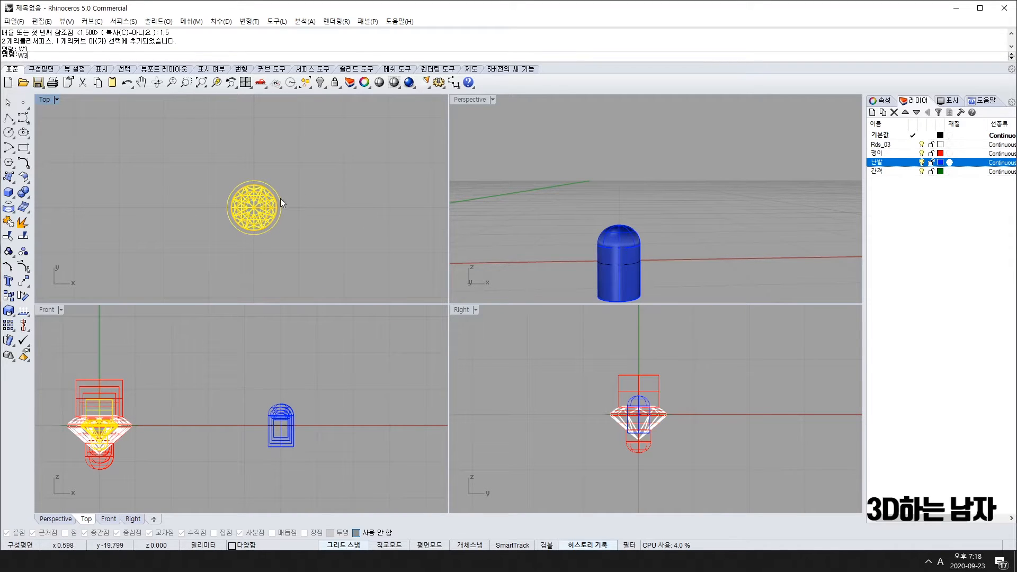
pyautogui.press('Return')
pyautogui.click(254, 208)
pyautogui.write('1.75')
pyautogui.press('Return')
# Step: Scale the prong beside the fourth copied diamond group by 2 about the prong's own centre
pyautogui.scroll(-5, 254, 210)
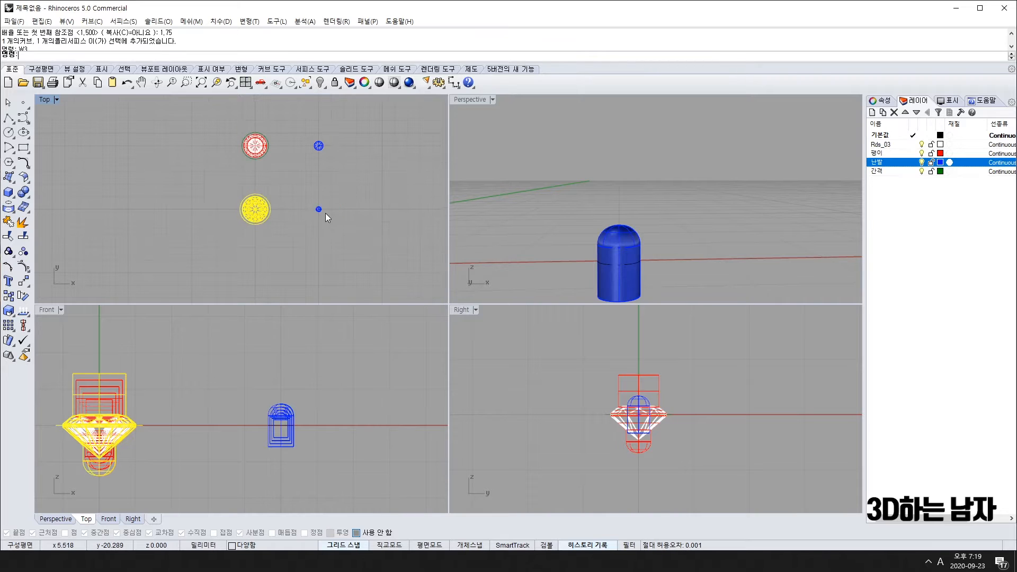
pyautogui.moveTo(326, 213); pyautogui.dragTo(286, 216, button='right')
pyautogui.moveTo(266, 202); pyautogui.dragTo(289, 221)
pyautogui.scroll(10, 275, 215)
pyautogui.write('W3')
pyautogui.press('Return')
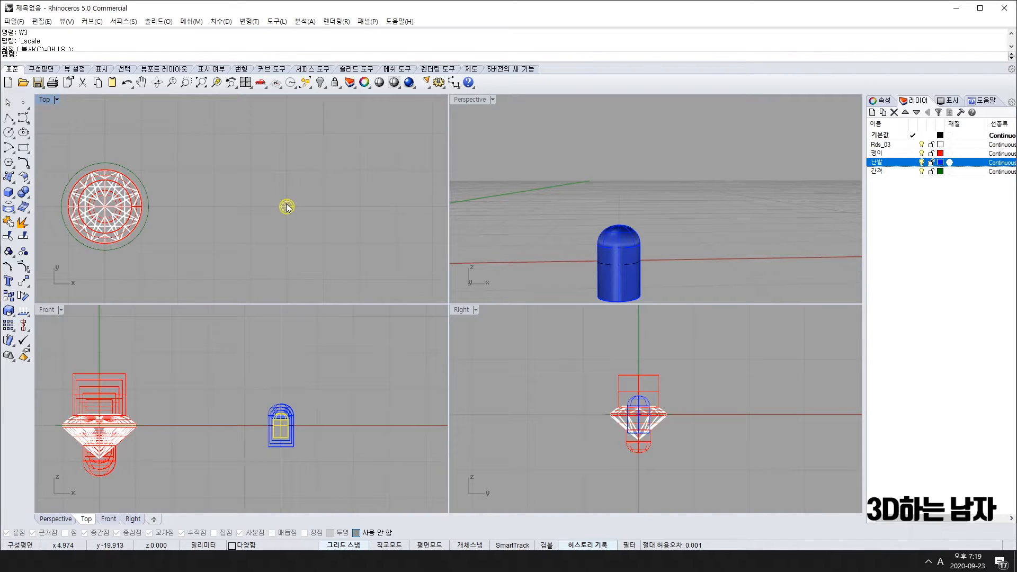
pyautogui.click(287, 207)
pyautogui.press('Return')
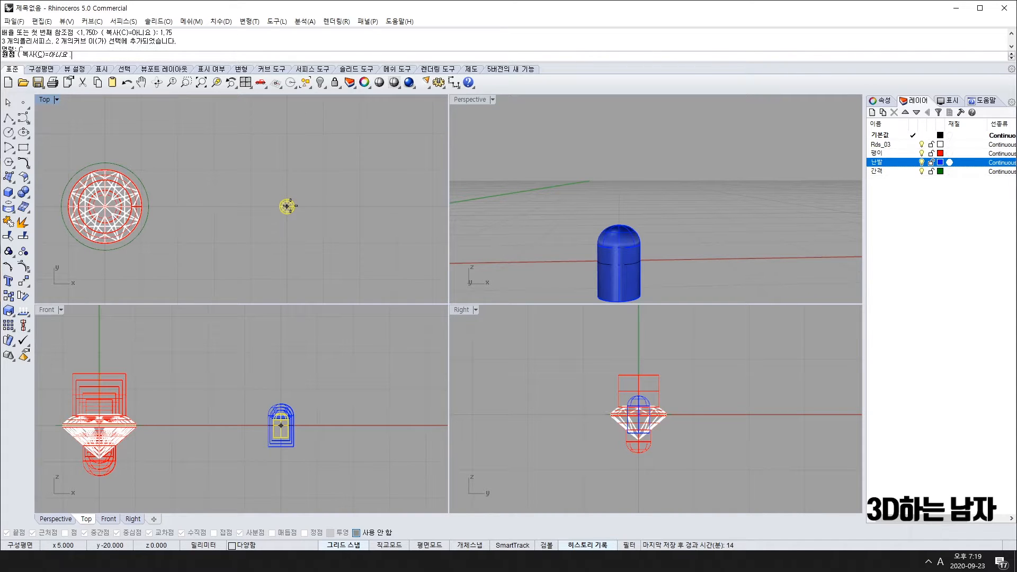
pyautogui.click(287, 206)
pyautogui.press('Return')
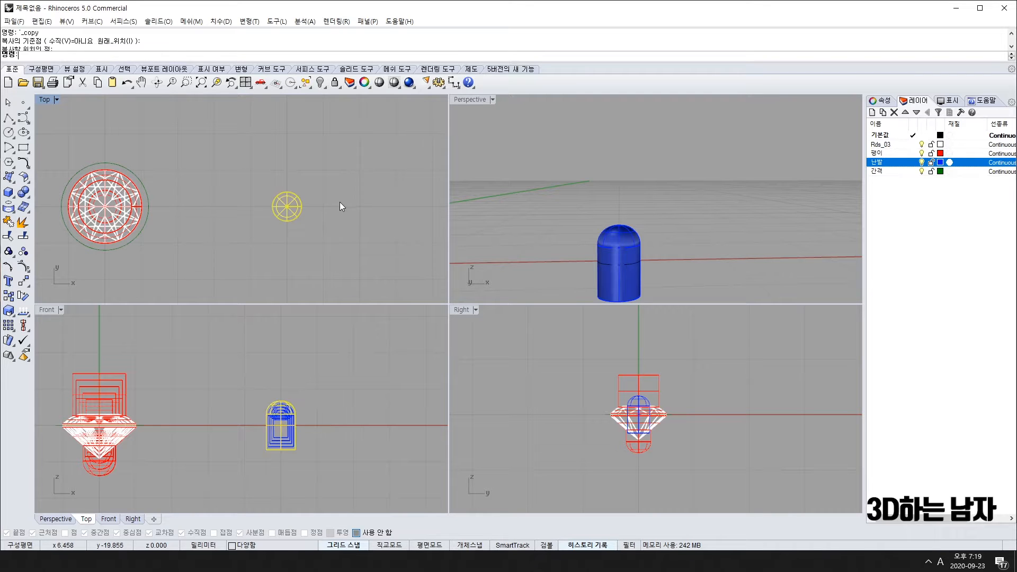
# Step: Select all the diamond groups and prongs, and maximize the Top view
pyautogui.scroll(-5, 339, 201)
pyautogui.press('Escape')
pyautogui.scroll(2, 307, 222)
pyautogui.scroll(-8, 306, 220)
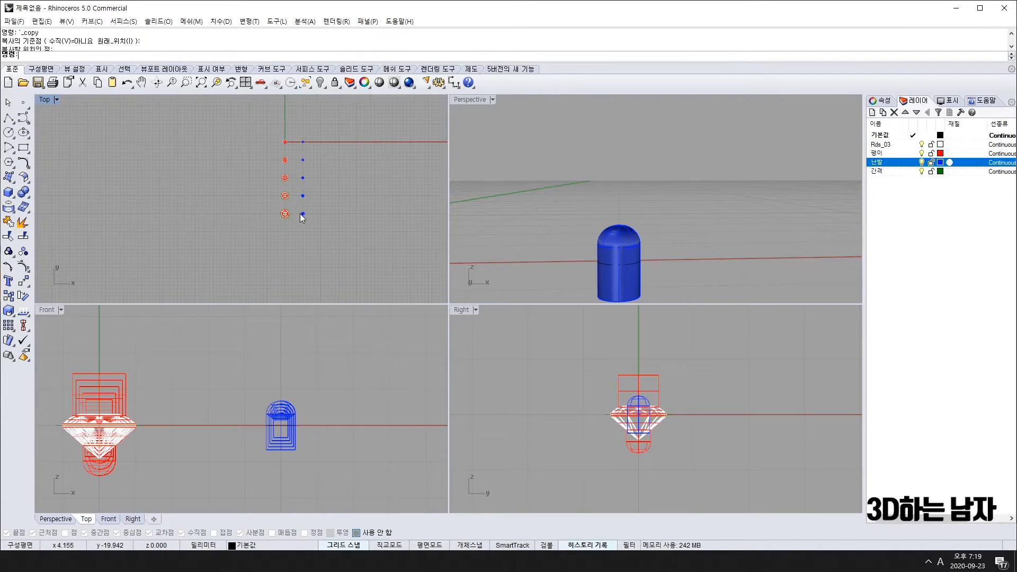
pyautogui.hotkey('ctrl', 'a')
pyautogui.scroll(4, 247, 177)
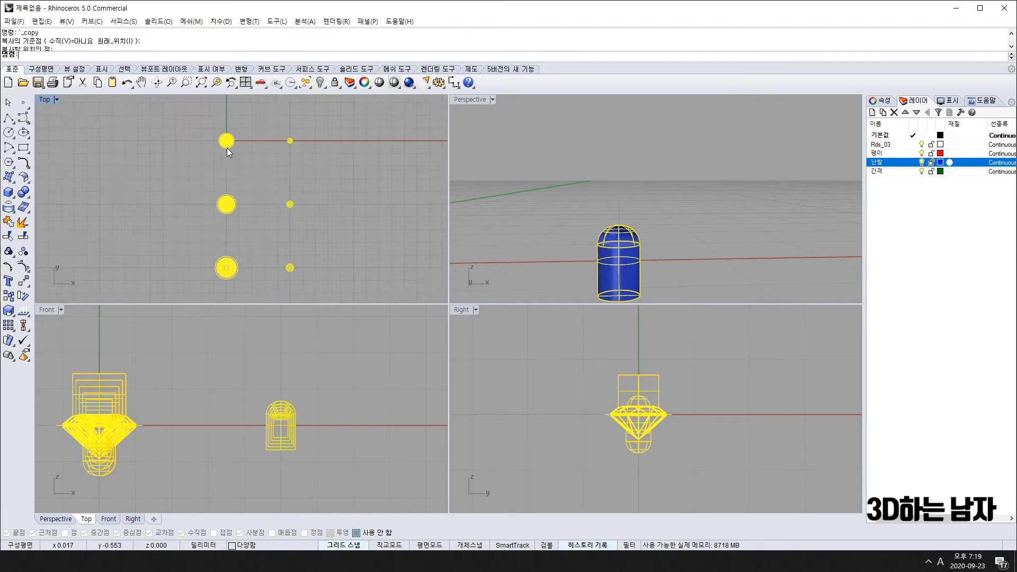
pyautogui.scroll(-3, 238, 207)
pyautogui.scroll(3, 224, 223)
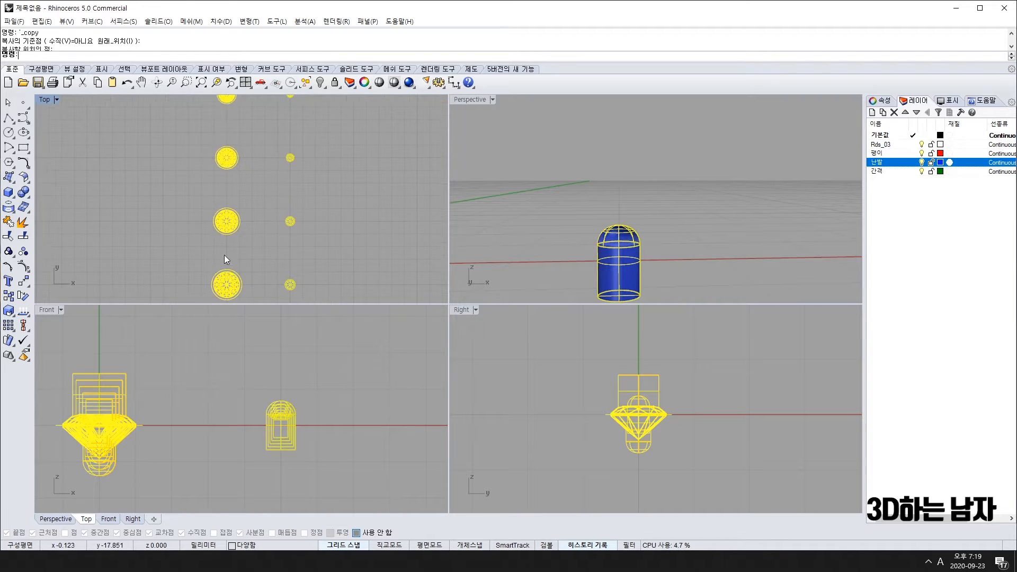
pyautogui.scroll(-3, 225, 255)
pyautogui.doubleClick(45, 99)
pyautogui.scroll(-1, 473, 316)
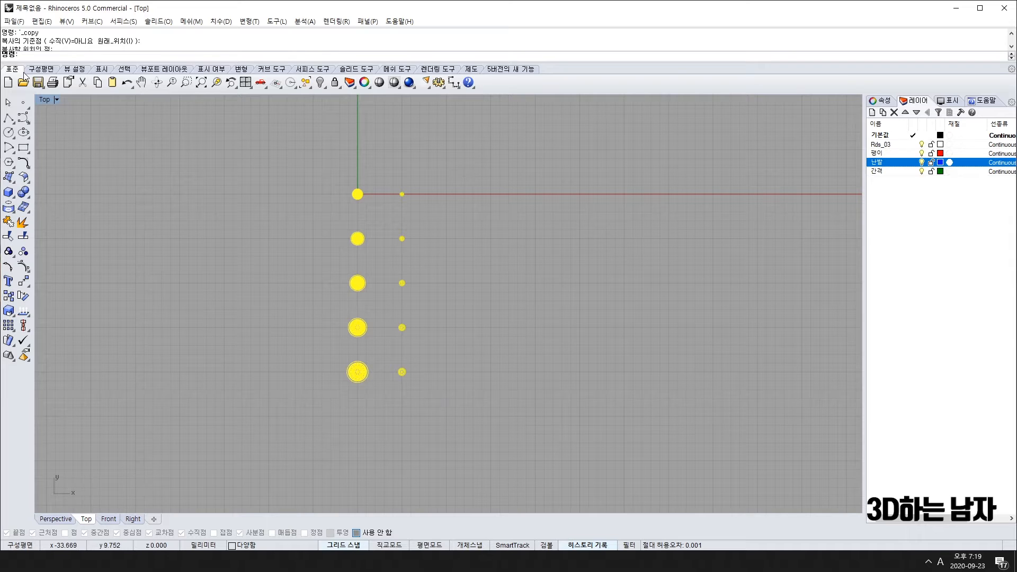
# Step: Save the model to the desktop under the file name 조각 세팅값
pyautogui.click(14, 21)
pyautogui.click(62, 108)
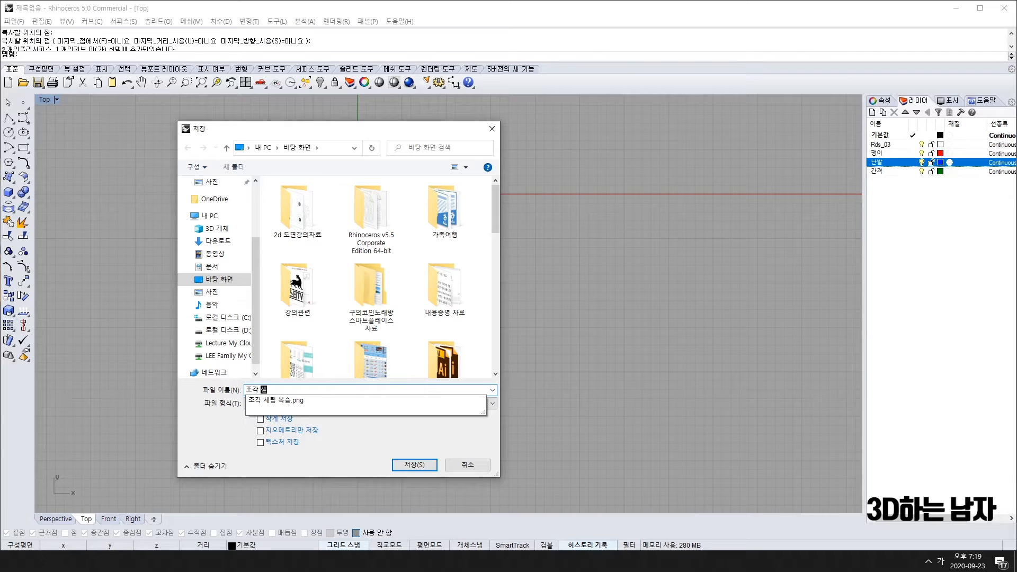
pyautogui.write('팅')
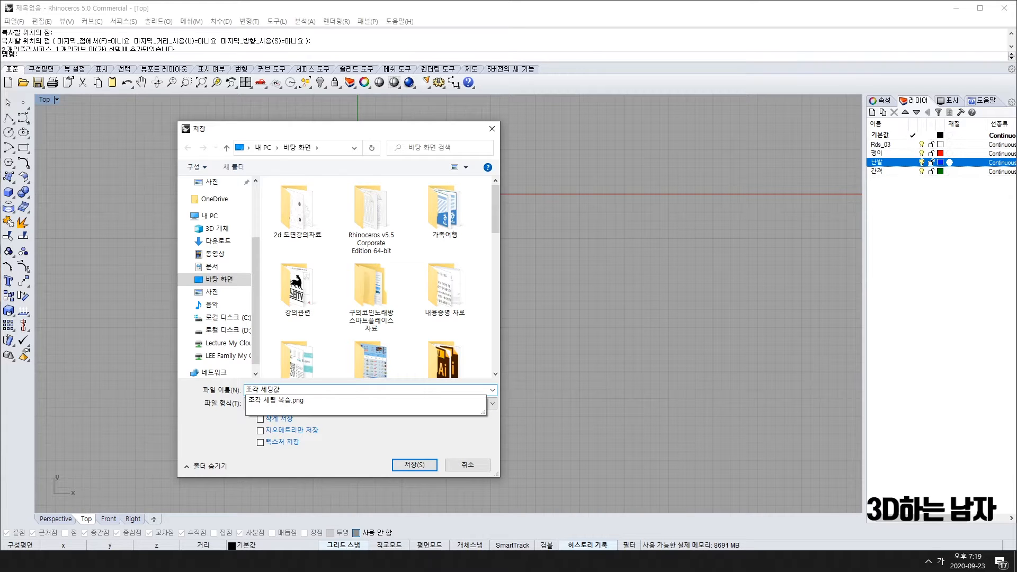
pyautogui.write('값')
pyautogui.click(408, 465)
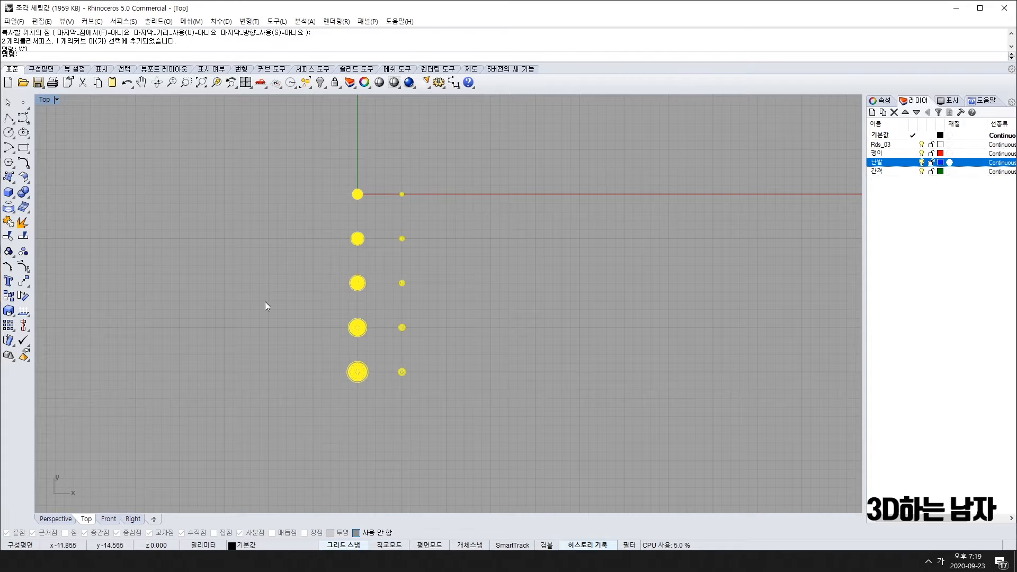
# Step: Clear the selection of all diamond groups and prongs
pyautogui.moveTo(407, 248); pyautogui.dragTo(388, 263, button='right')
pyautogui.click(367, 237)
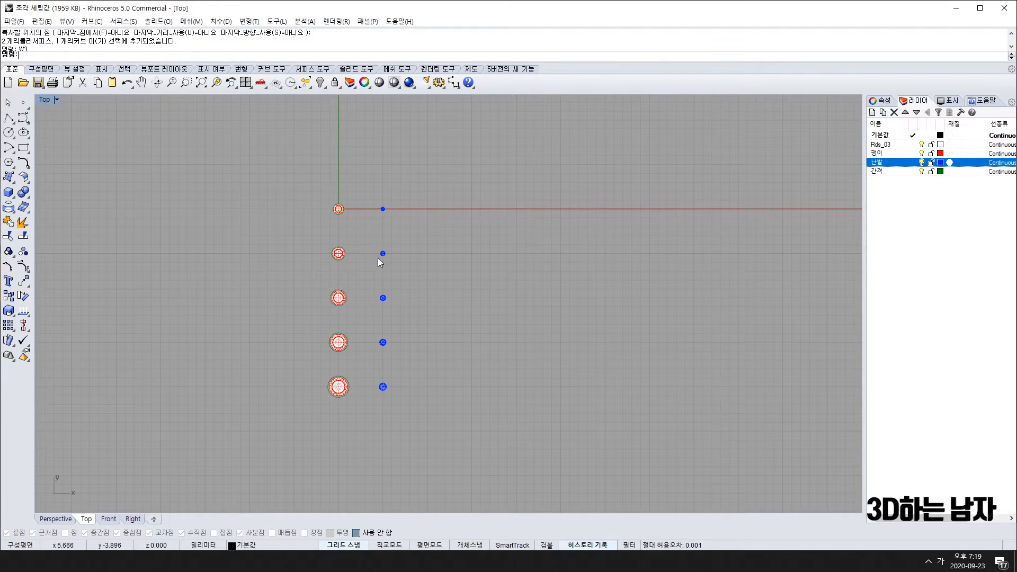
pyautogui.scroll(3, 317, 250)
pyautogui.scroll(-2, 317, 250)
pyautogui.moveTo(391, 325); pyautogui.dragTo(365, 299, button='right')
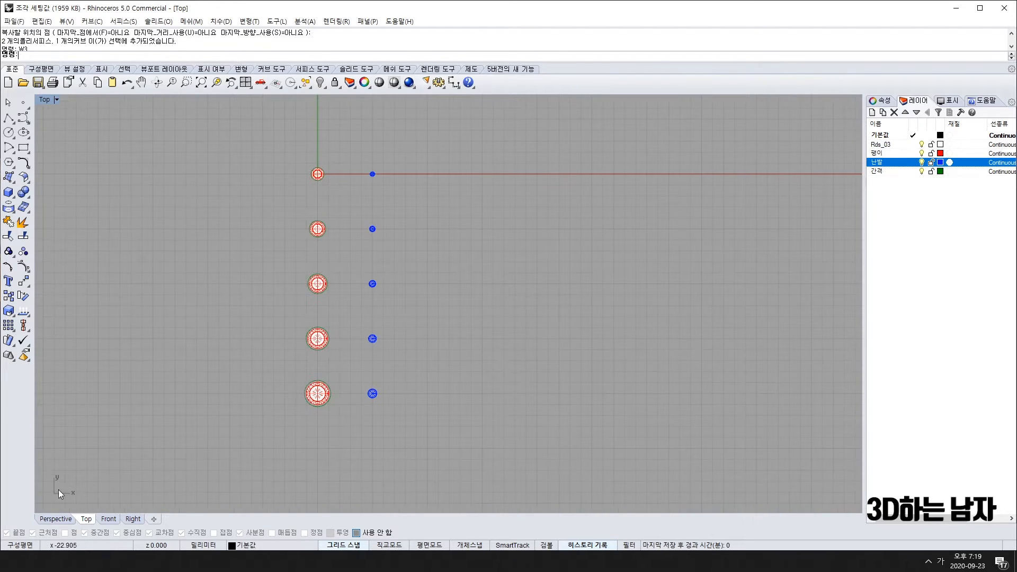
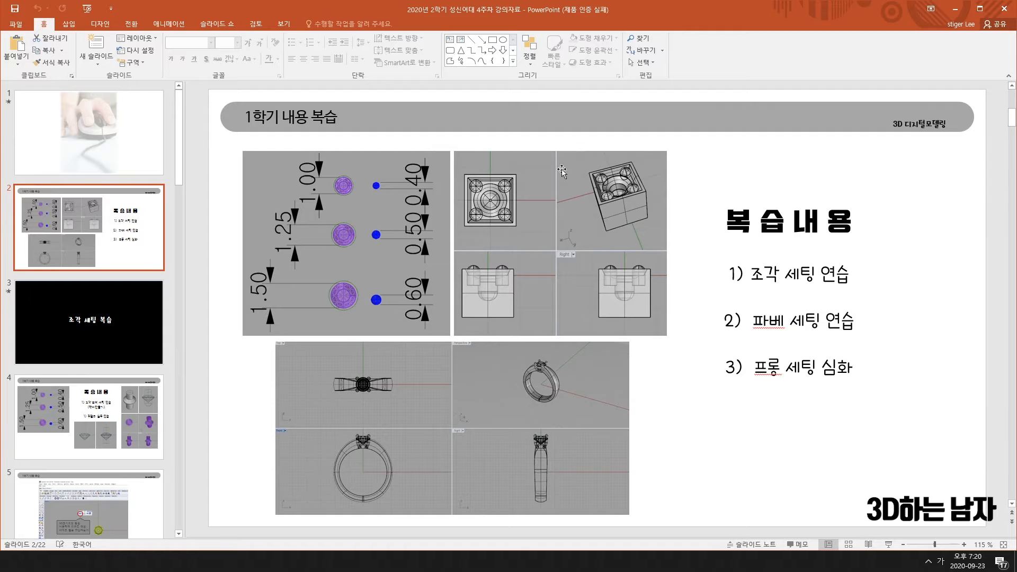
# Step: Switch to the PowerPoint lecture deck and review slides 4 and 5 on stone-setting practice and the 3D scale tool
pyautogui.scroll(-5, 112, 356)
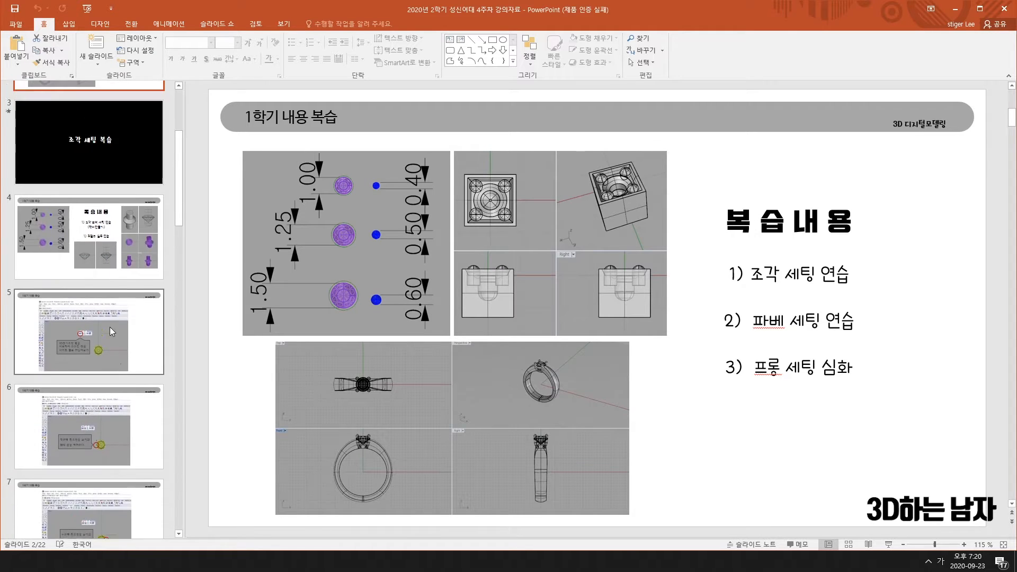
pyautogui.scroll(2, 109, 326)
pyautogui.click(113, 223)
pyautogui.scroll(-2, 389, 342)
pyautogui.click(109, 320)
pyautogui.scroll(-2, 80, 367)
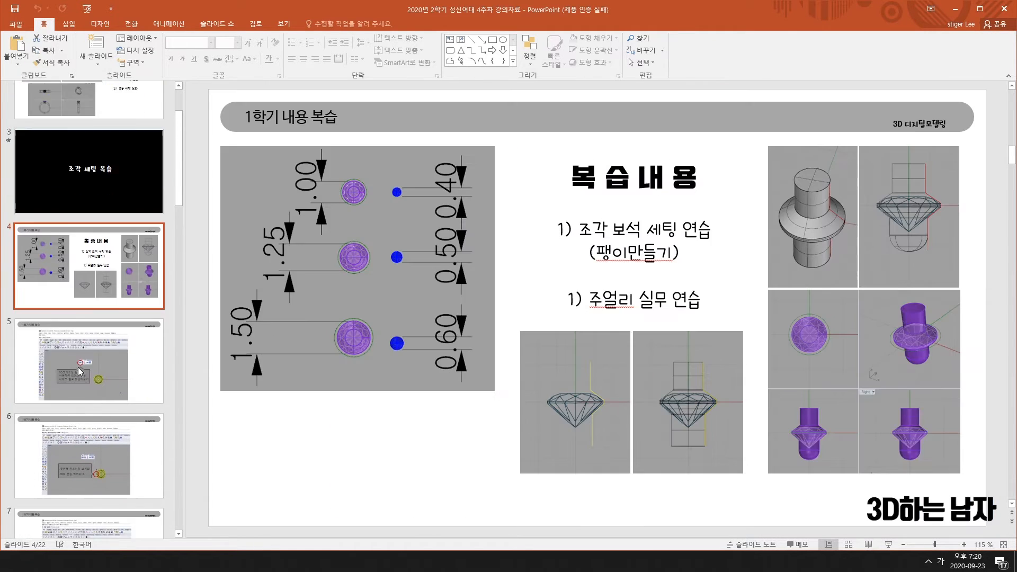
pyautogui.click(86, 320)
pyautogui.click(91, 247)
pyautogui.click(94, 318)
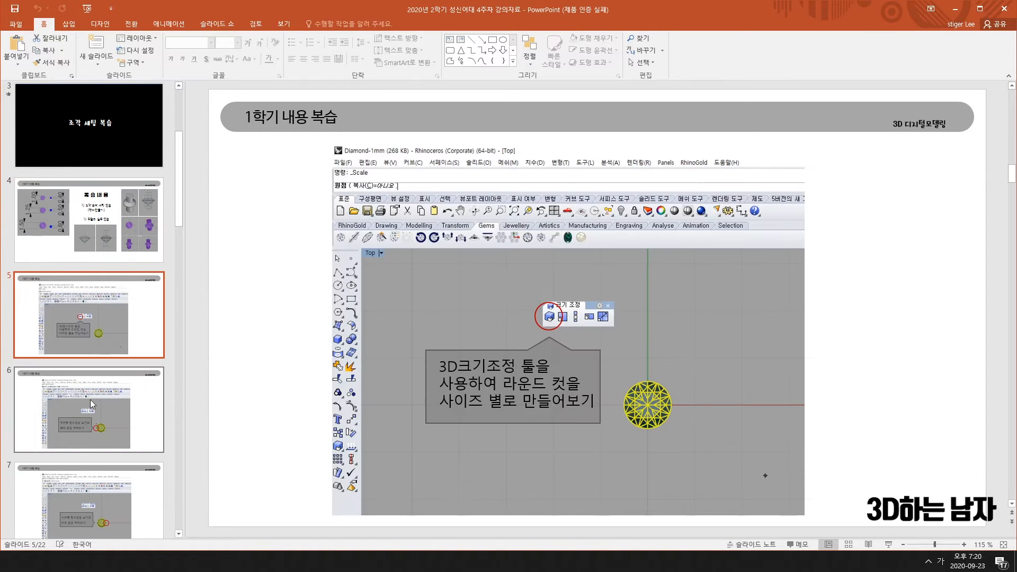
# Step: Go through slides 6 to 11 on entering the scale factor and making the pavé-setting data
pyautogui.click(90, 403)
pyautogui.scroll(-2, 89, 403)
pyautogui.click(88, 400)
pyautogui.click(90, 434)
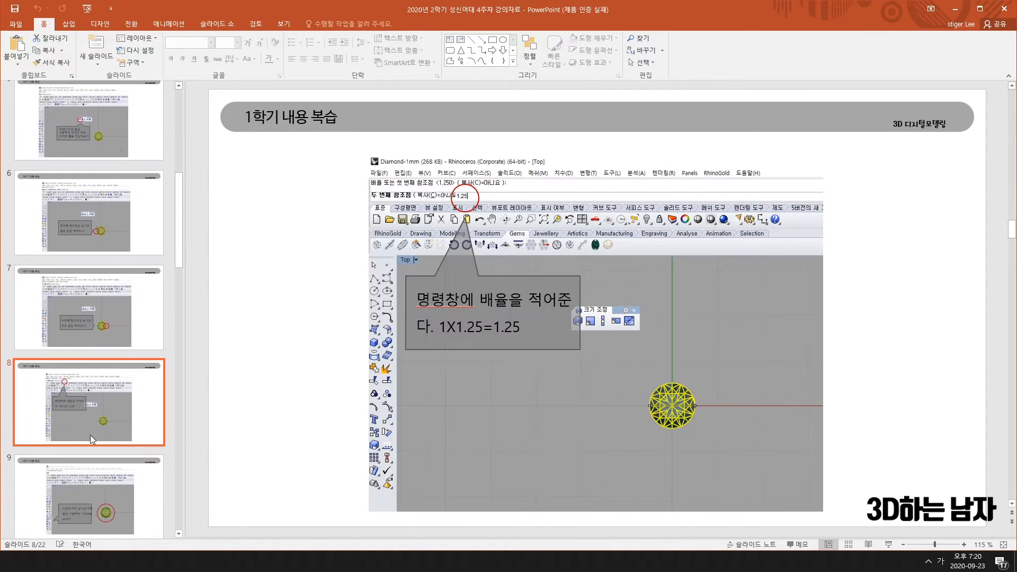
pyautogui.click(94, 464)
pyautogui.scroll(-3, 94, 461)
pyautogui.click(80, 360)
pyautogui.scroll(-2, 84, 353)
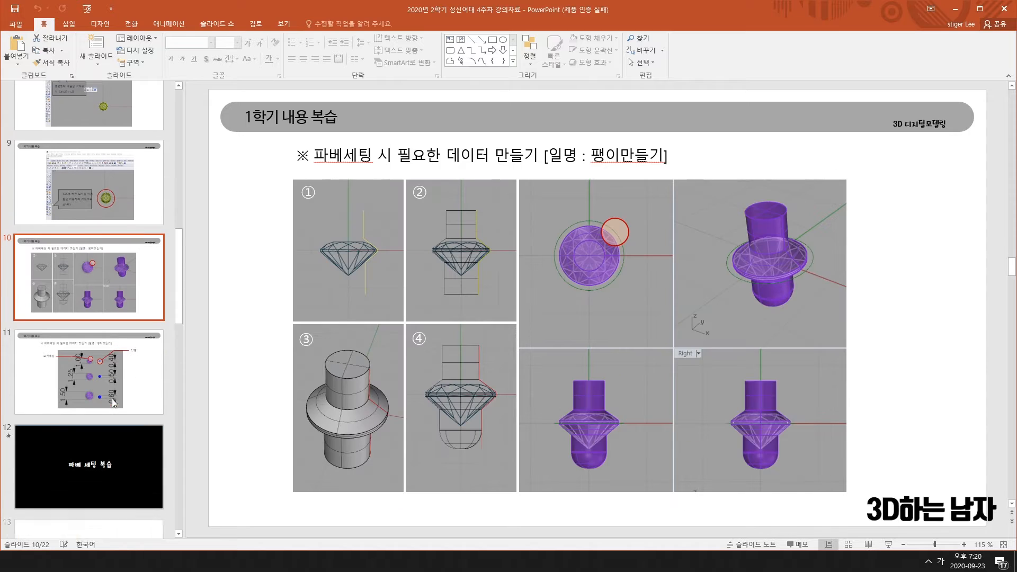
pyautogui.click(84, 353)
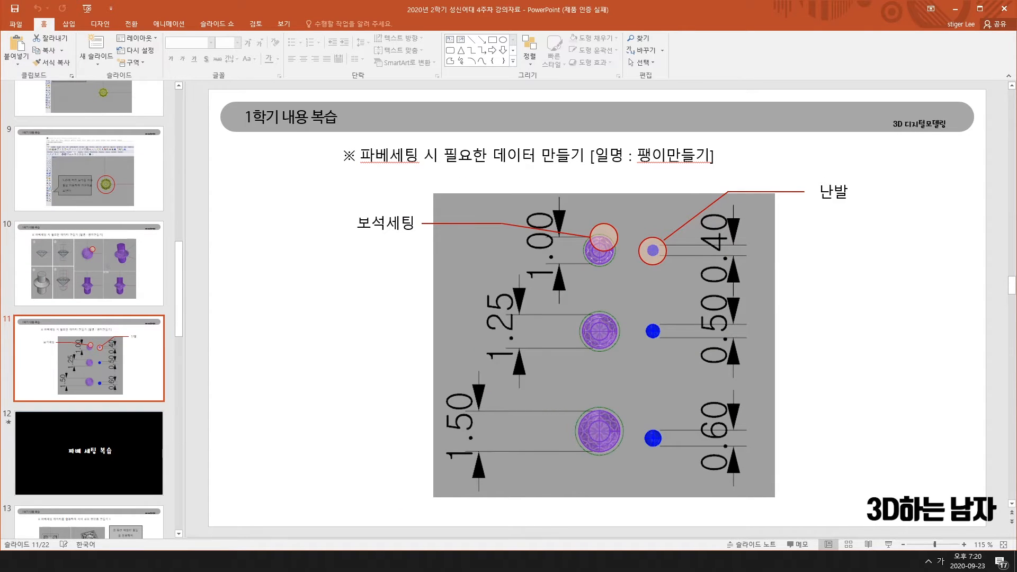
# Step: Switch to My Cloud Home in the browser, close the file preview and open the 수업 피피티 자료 folder under 성신여자대학교
pyautogui.hotkey('alt', 'Tab')
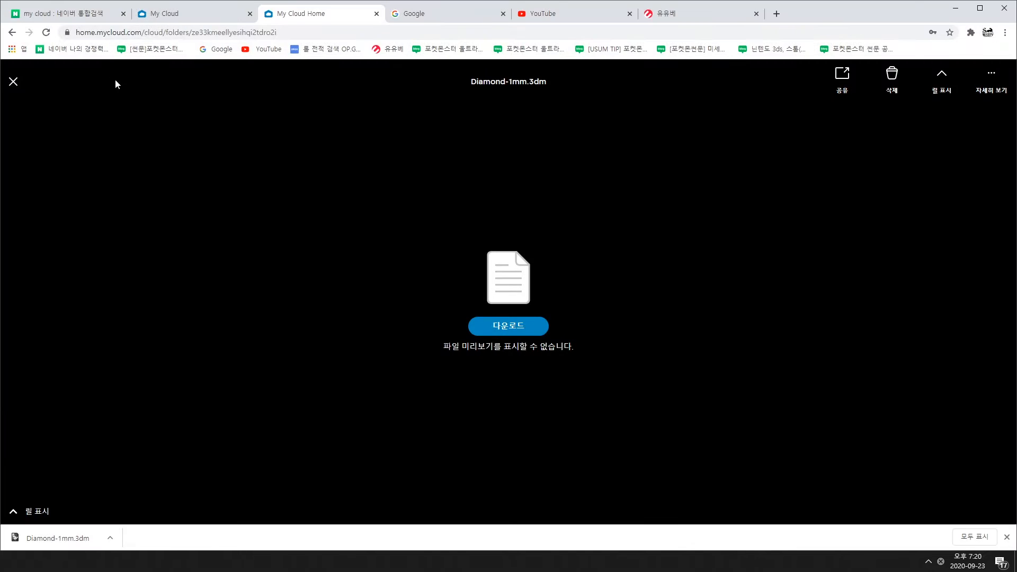
pyautogui.click(10, 82)
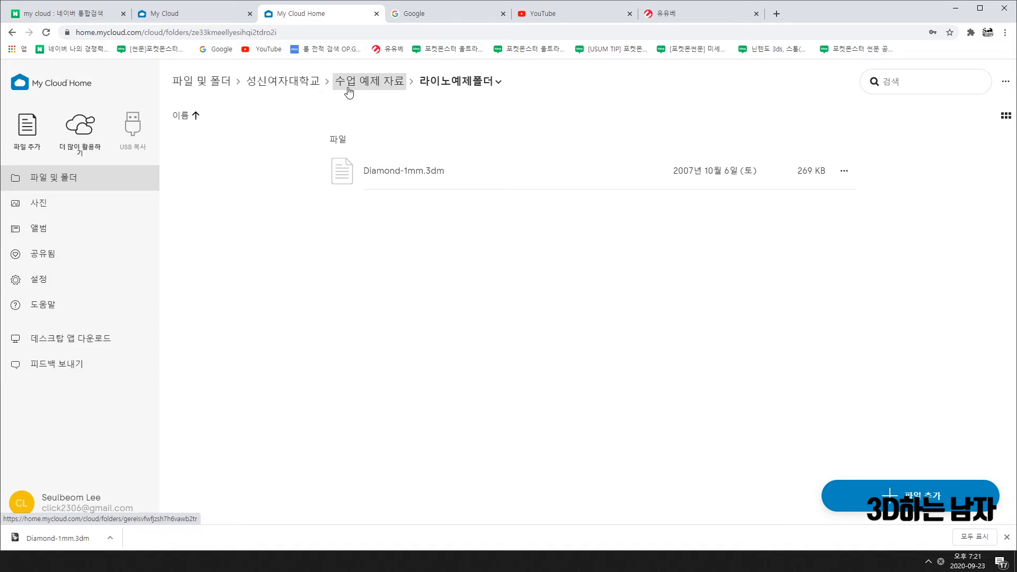
pyautogui.click(283, 82)
pyautogui.click(410, 249)
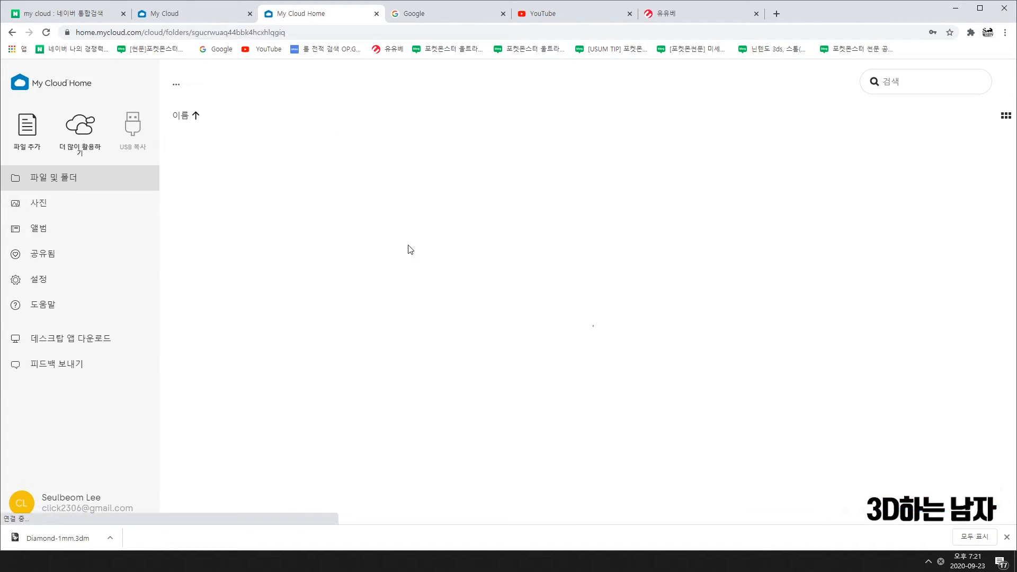
# Step: Upload the desktop presentation 2020년 2학기 성신여대 4주차 강의자료 to the 수업 피피티 자료 folder
pyautogui.rightClick(434, 307)
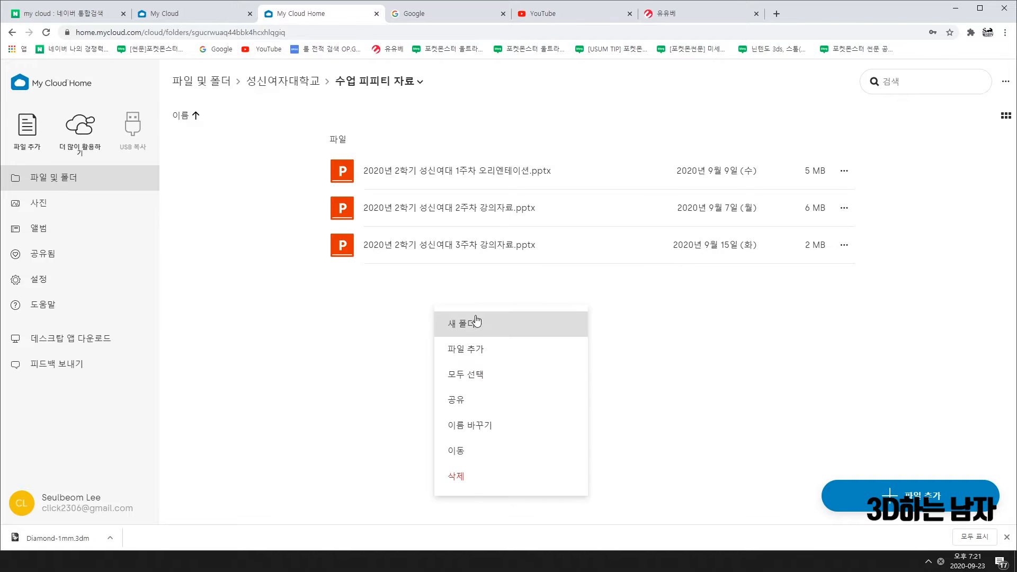
pyautogui.click(485, 355)
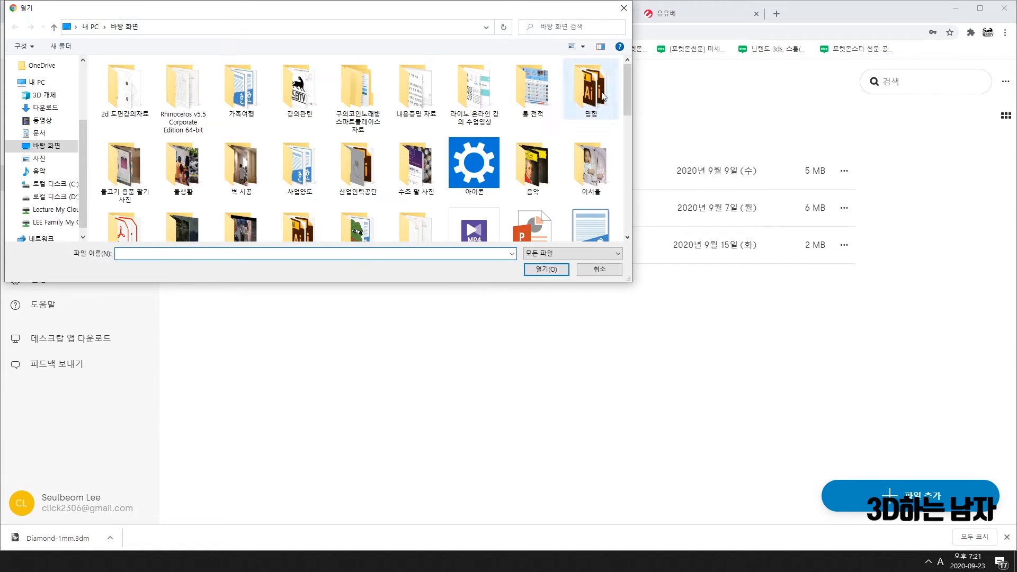
pyautogui.moveTo(627, 85); pyautogui.dragTo(628, 119)
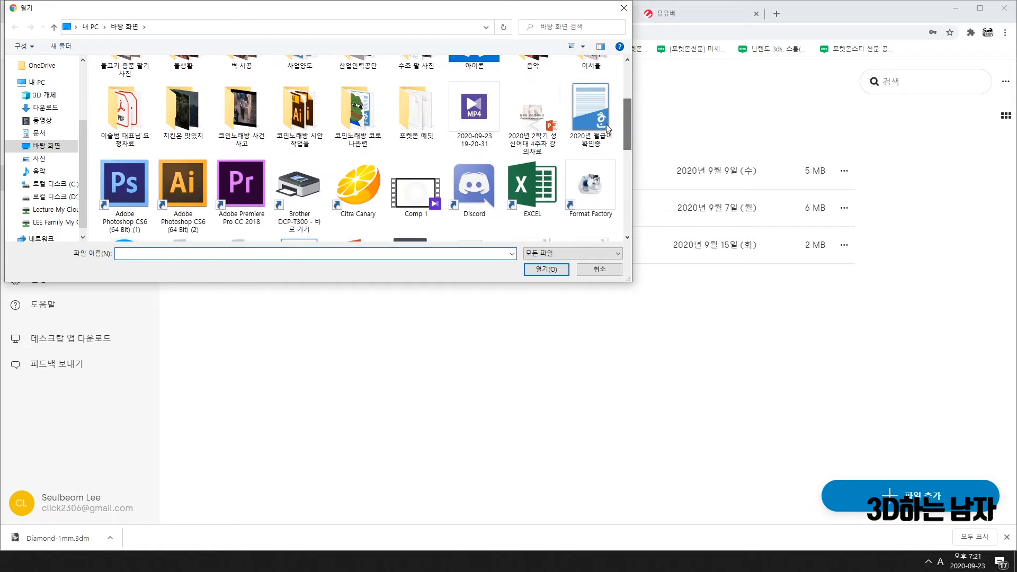
pyautogui.doubleClick(533, 116)
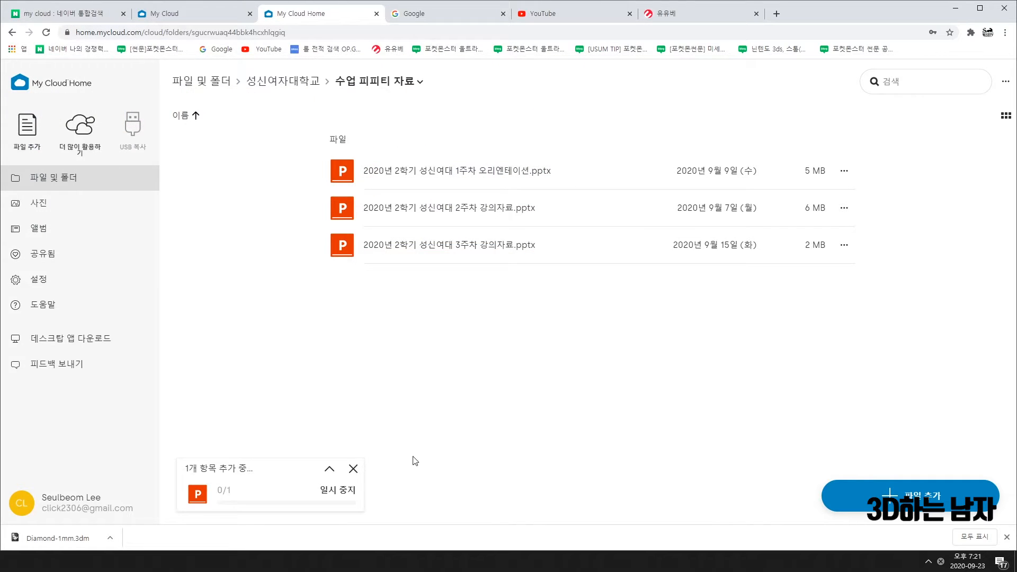
# Step: Return to the PowerPoint lecture deck and review slides 12 to 14 on the square cube pavé pendant and its dimensions
pyautogui.click(958, 7)
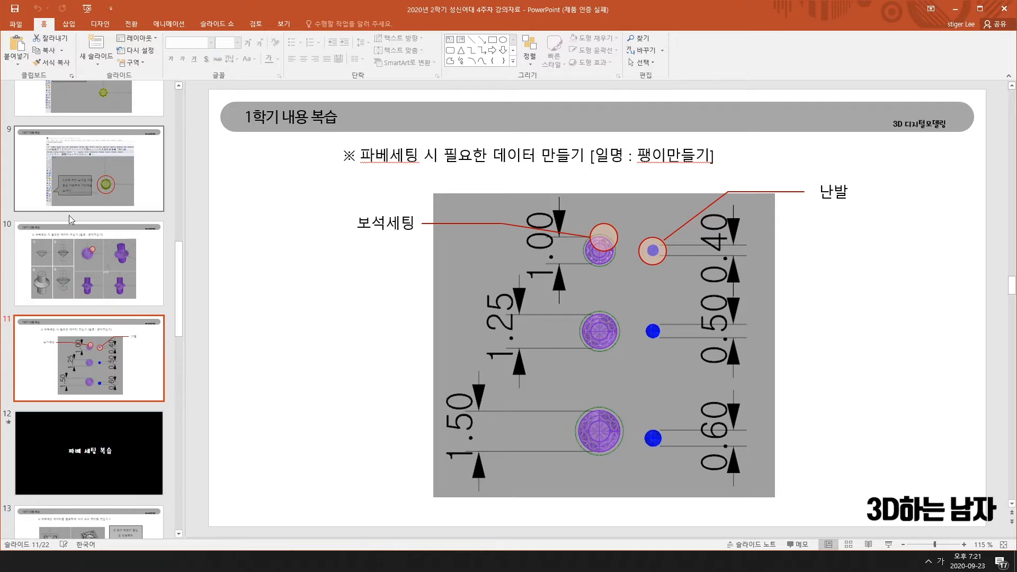
pyautogui.scroll(-2, 122, 365)
pyautogui.click(122, 364)
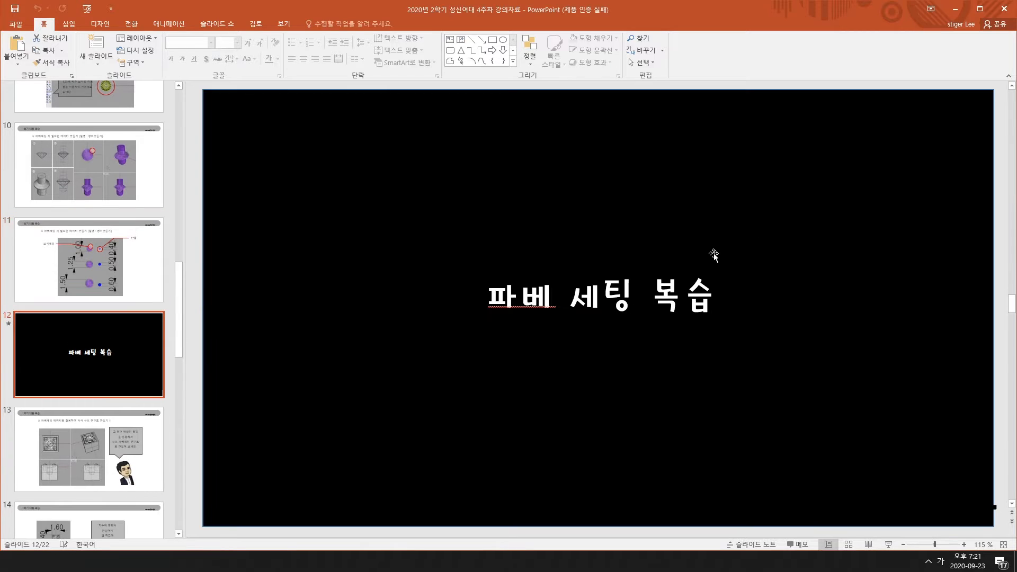
pyautogui.scroll(-2, 111, 340)
pyautogui.scroll(-2, 111, 340)
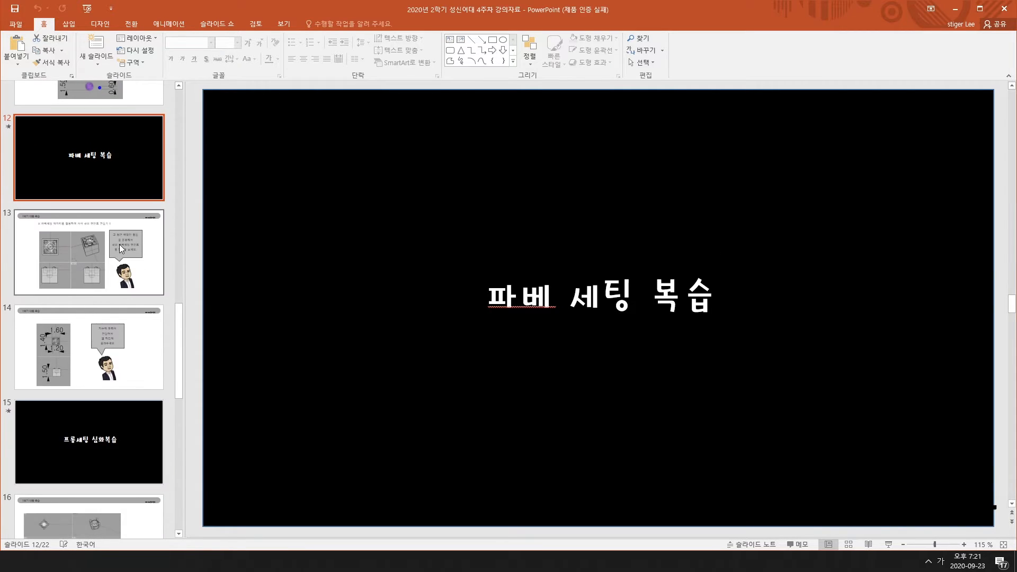
pyautogui.click(92, 256)
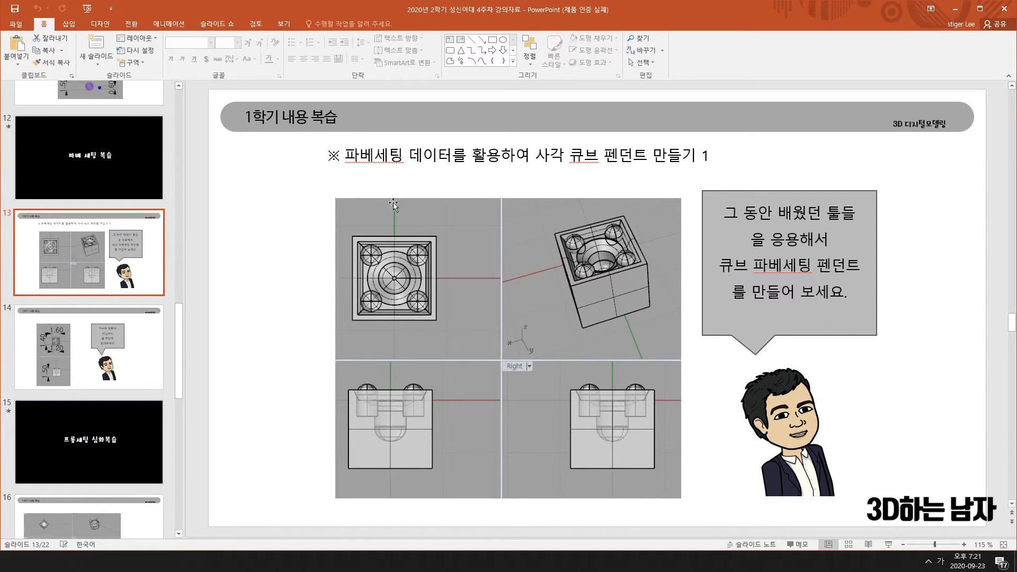
pyautogui.click(104, 339)
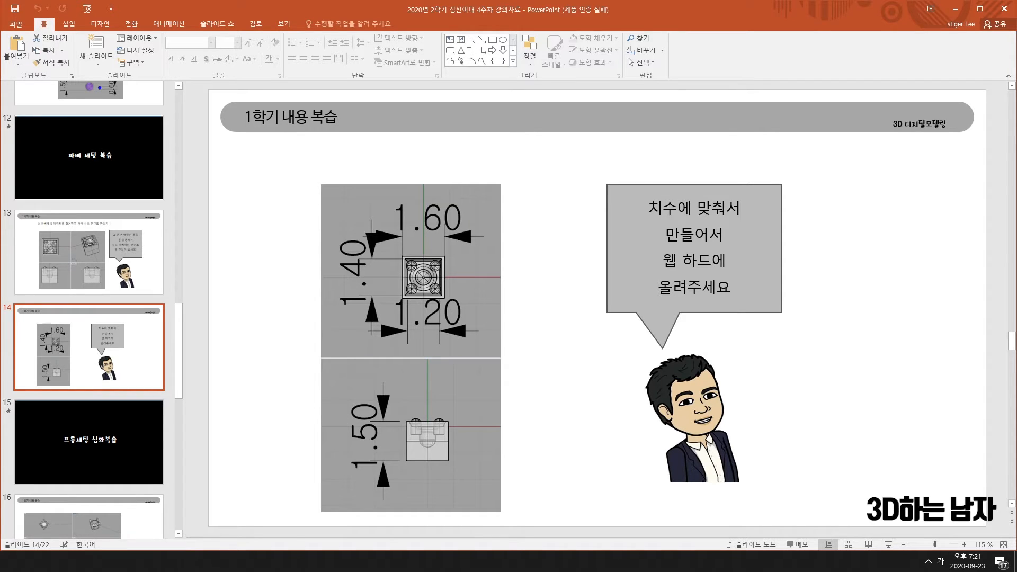
# Step: Switch to Rhino and delete the four larger scaled diamond and prong sets, keeping the original set at the origin
pyautogui.click(64, 561)
pyautogui.scroll(7, 160, 160)
pyautogui.moveTo(160, 160)
pyautogui.mouseDown(button='right')
pyautogui.moveTo(162, 193)
pyautogui.moveTo(163, 167)
pyautogui.mouseUp(button='right')
pyautogui.scroll(-2, 144, 159)
pyautogui.moveTo(144, 159); pyautogui.dragTo(287, 297)
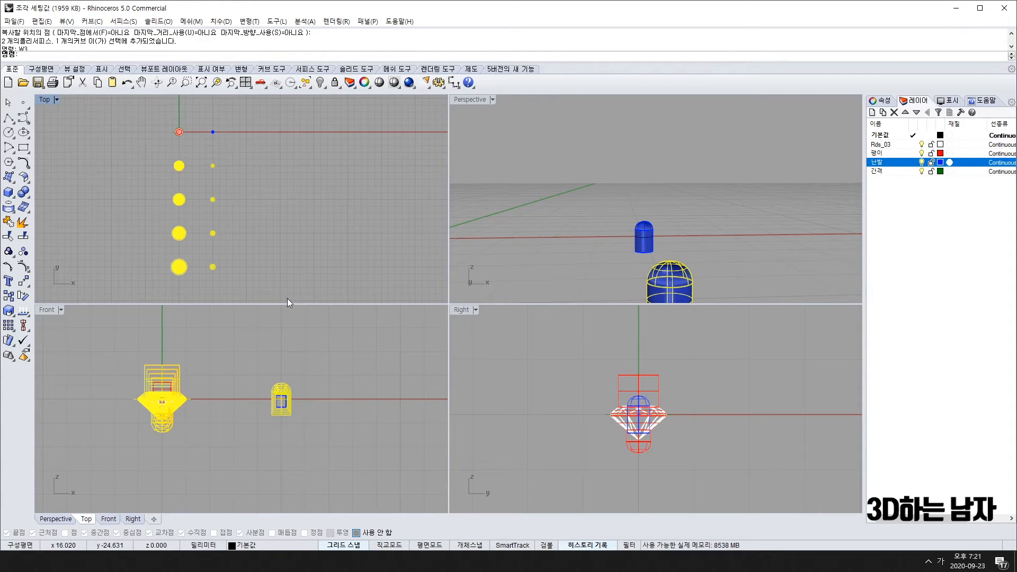
pyautogui.press('Delete')
# Step: Move the original diamond set and its prong along negative X in the Top view, well clear of the origin
pyautogui.moveTo(234, 144); pyautogui.dragTo(220, 214, button='right')
pyautogui.scroll(10, 158, 175)
pyautogui.moveTo(161, 234); pyautogui.dragTo(358, 301)
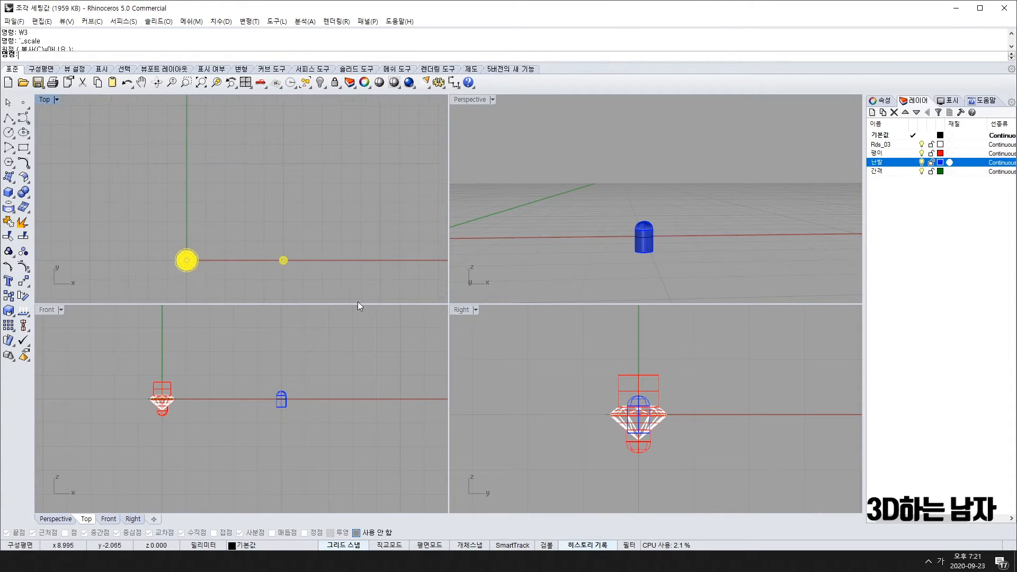
pyautogui.scroll(-8, 244, 279)
pyautogui.moveTo(245, 288); pyautogui.dragTo(253, 219, button='right')
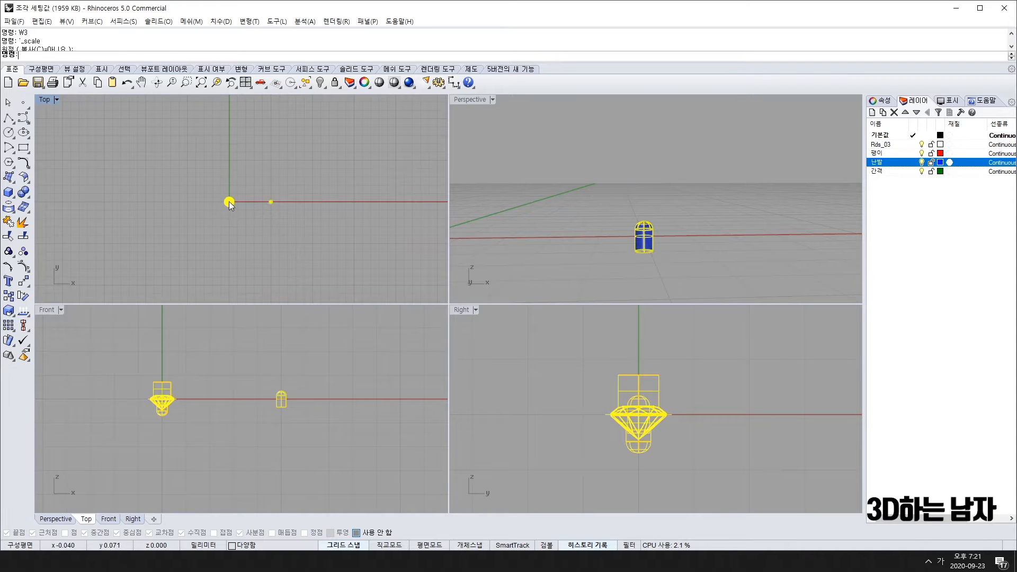
pyautogui.moveTo(230, 197); pyautogui.dragTo(62, 194)
pyautogui.moveTo(253, 205); pyautogui.dragTo(272, 192, button='right')
pyautogui.press('Return')
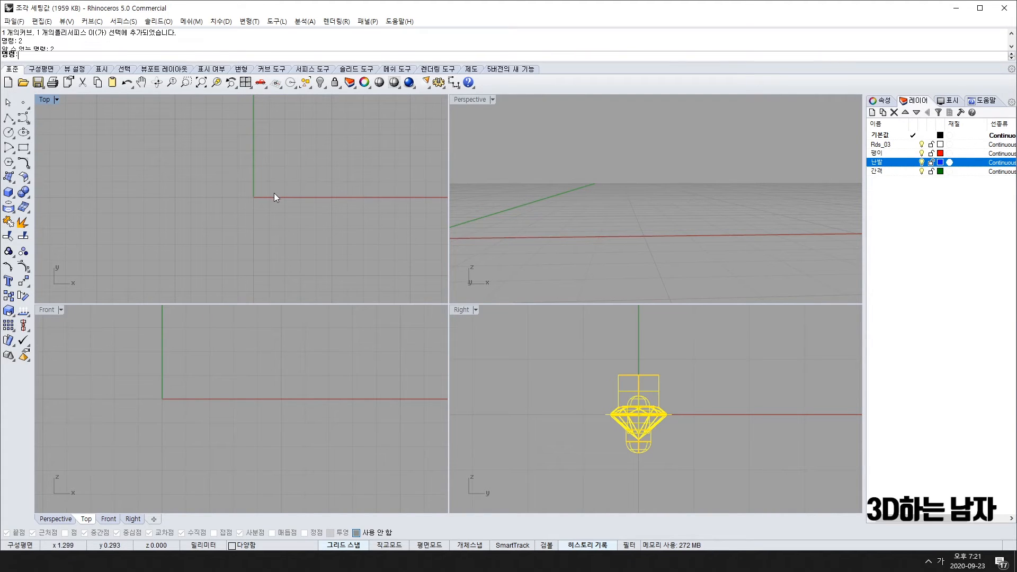
# Step: Draw a circle about 1 mm in diameter centred on the origin in the Top view and select it
pyautogui.click(8, 134)
pyautogui.scroll(8, 254, 203)
pyautogui.click(251, 189)
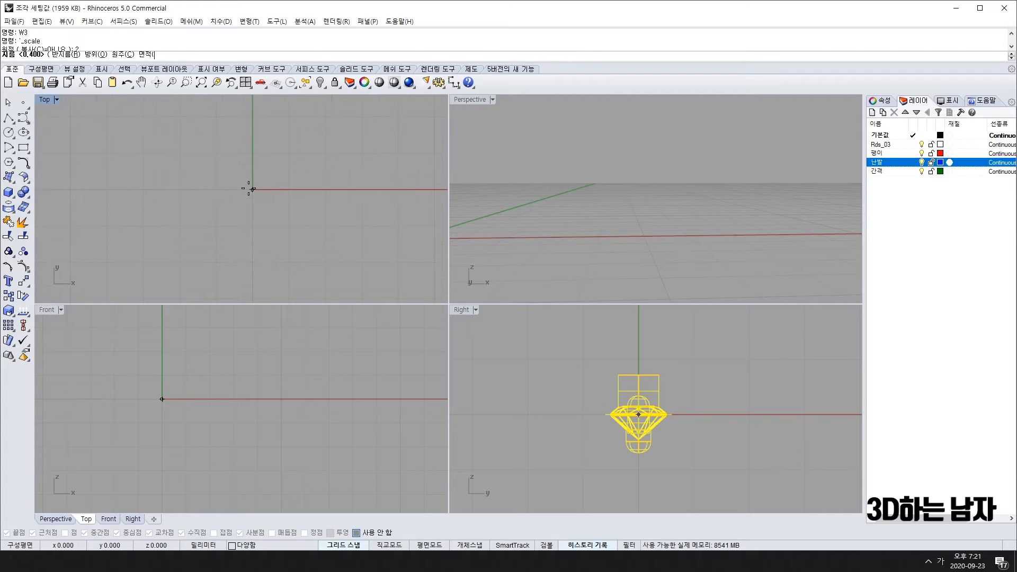
pyautogui.scroll(5, 273, 192)
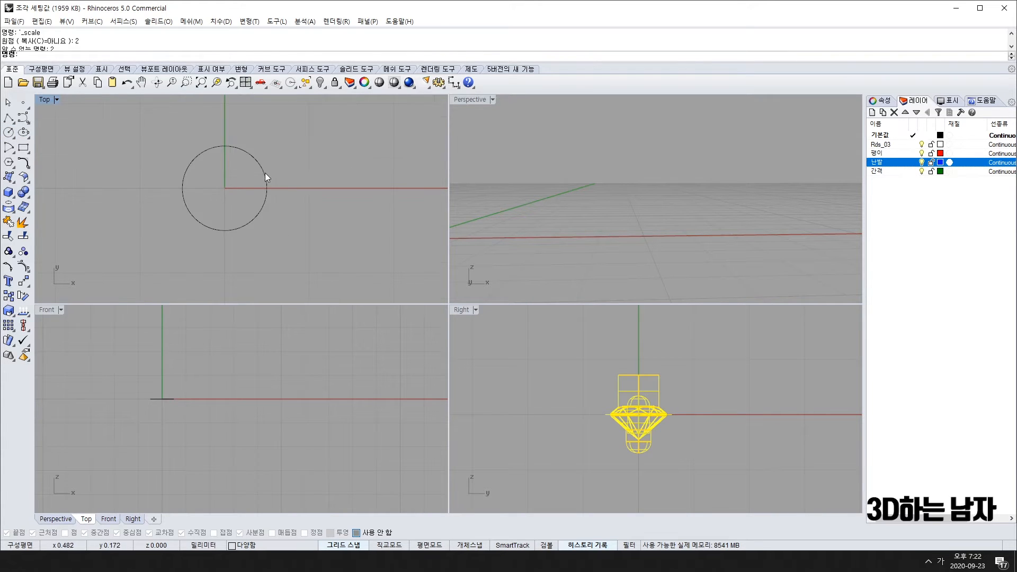
pyautogui.click(265, 173)
pyautogui.scroll(4, 237, 159)
pyautogui.scroll(-4, 202, 180)
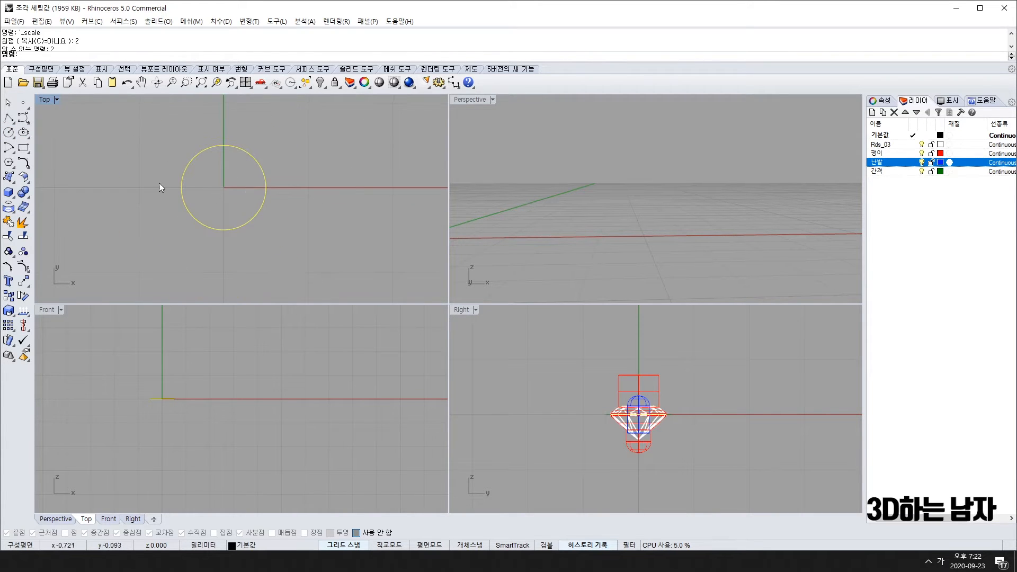
pyautogui.scroll(-9, 223, 198)
pyautogui.scroll(9, 247, 170)
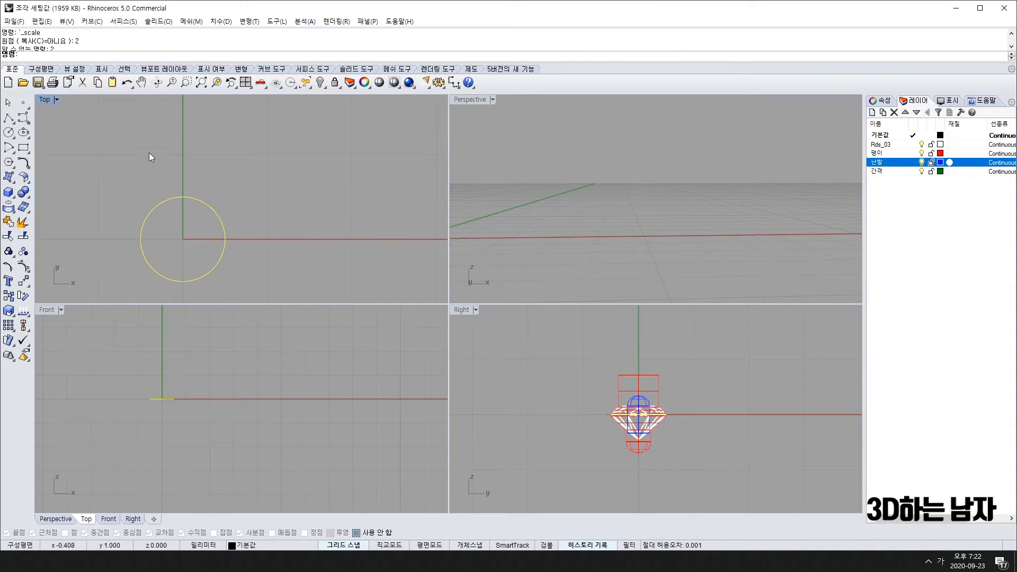
pyautogui.moveTo(186, 212); pyautogui.dragTo(249, 175, button='right')
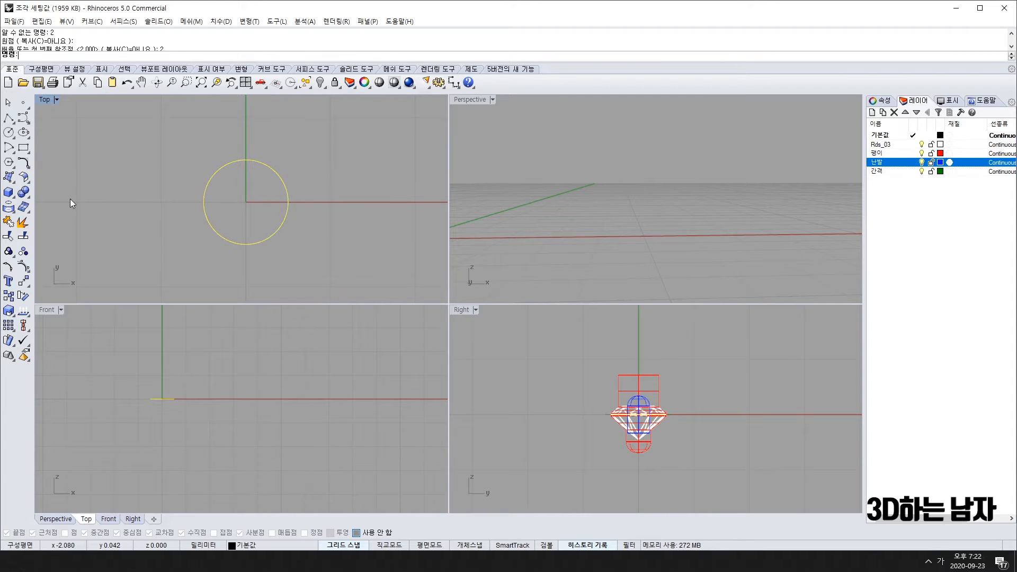
pyautogui.press('Hangul')
pyautogui.write('o')
pyautogui.press('Return')
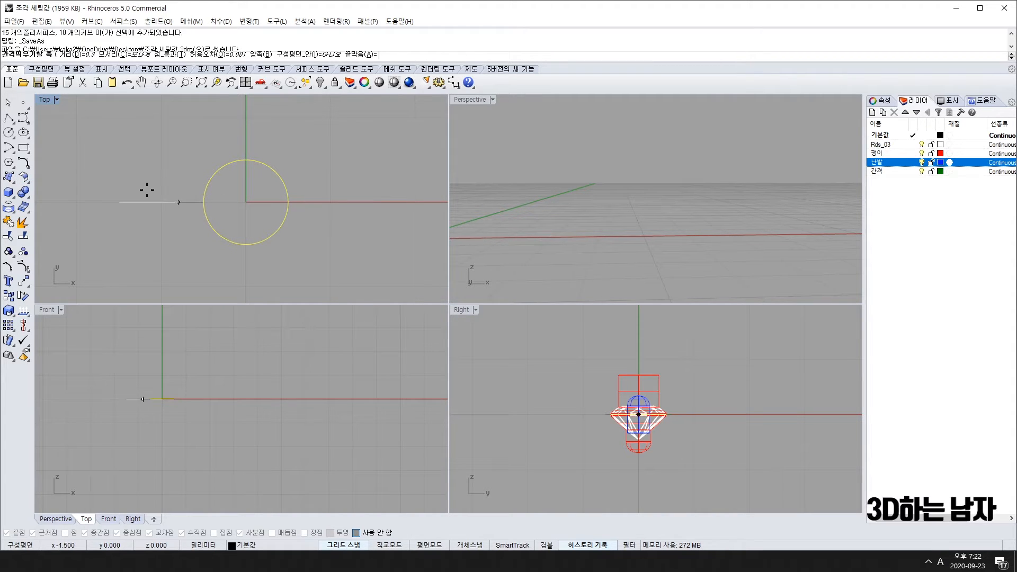
pyautogui.press('Escape')
# Step: Offset the circle outward by about 0.1 mm in the Top view
pyautogui.click(24, 164)
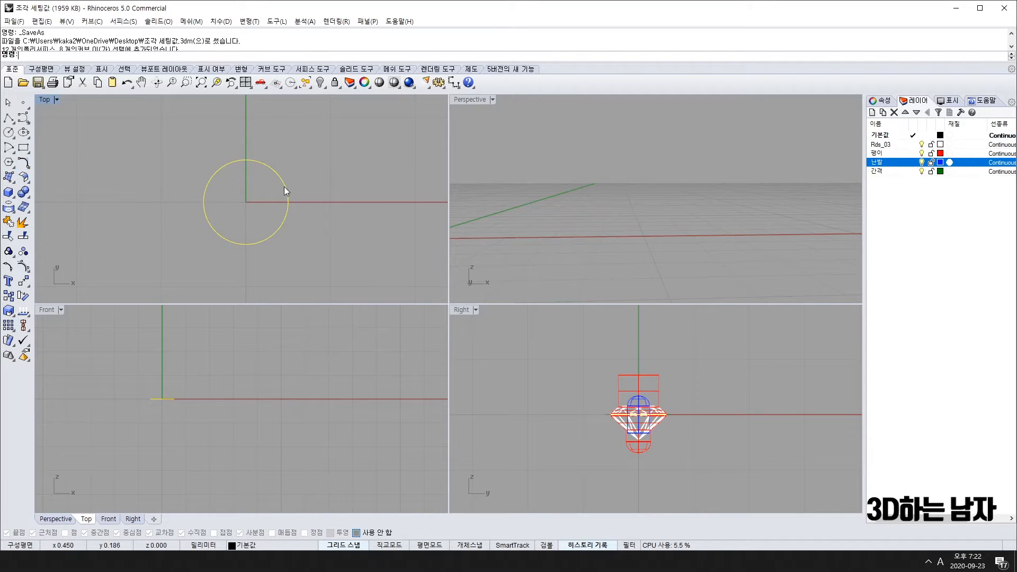
pyautogui.write('O')
pyautogui.press('Return')
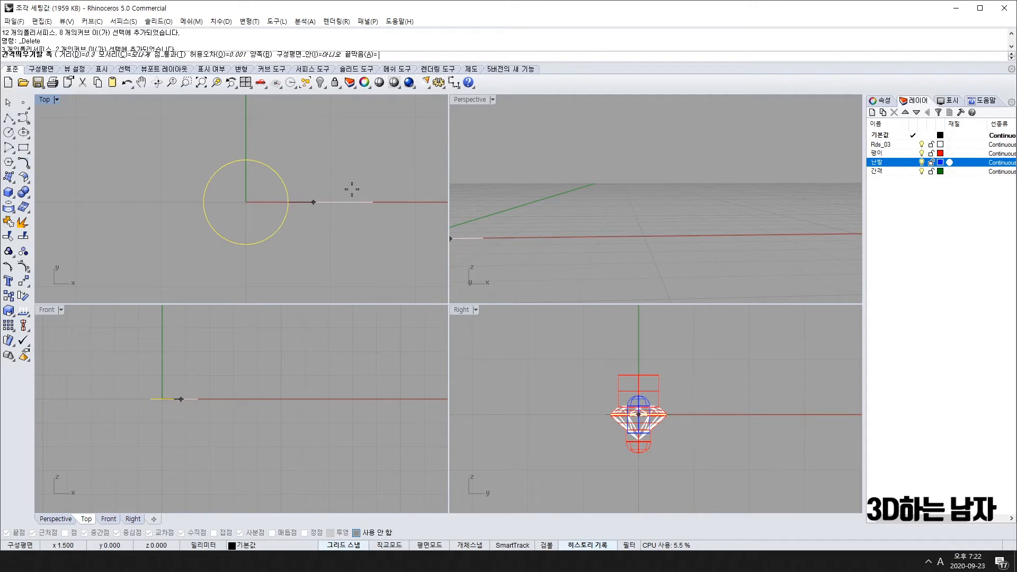
pyautogui.click(359, 191)
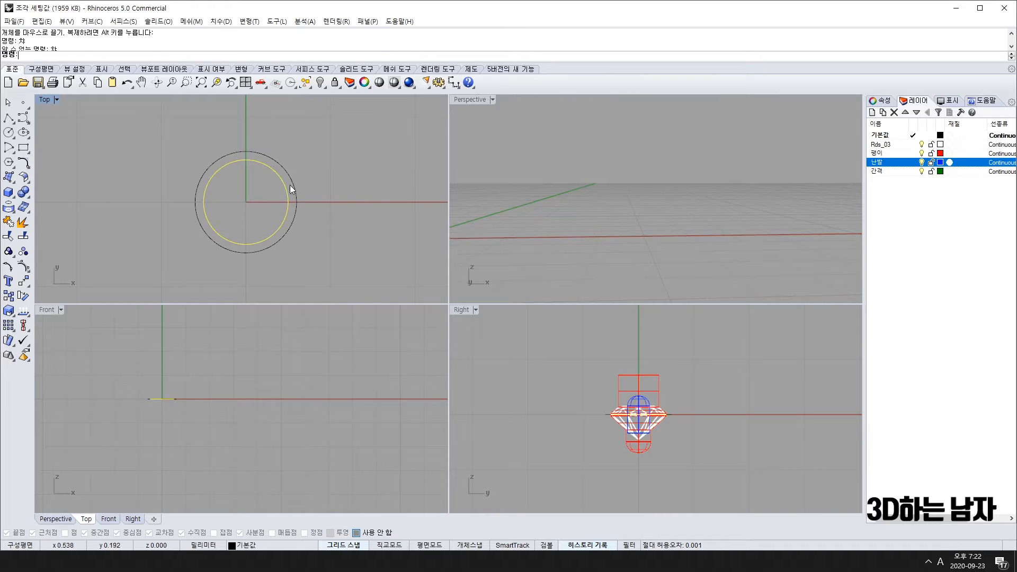
# Step: Select only the outer of the two concentric circles
pyautogui.moveTo(312, 187); pyautogui.dragTo(255, 266)
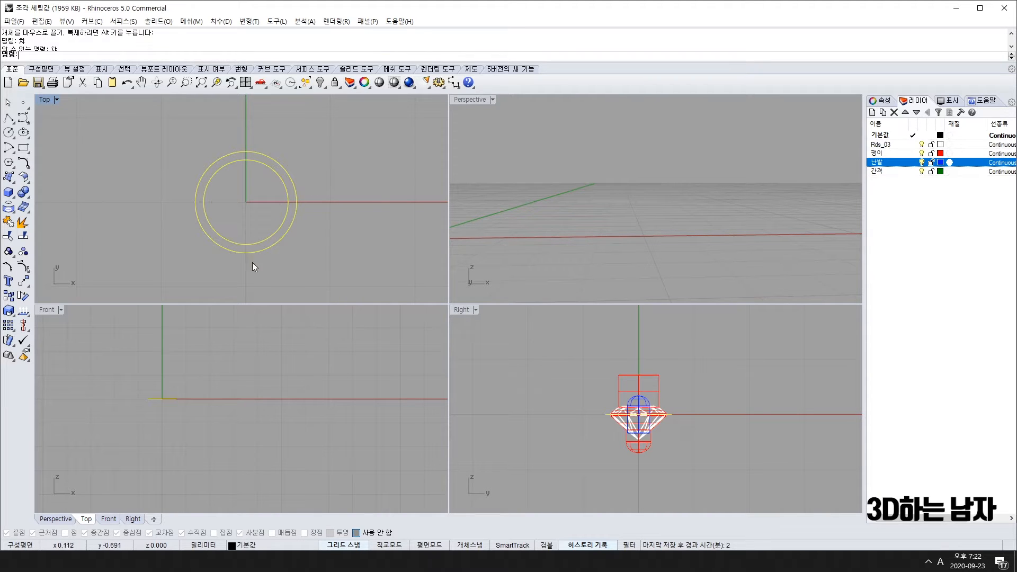
pyautogui.click(282, 186)
pyautogui.click(295, 178)
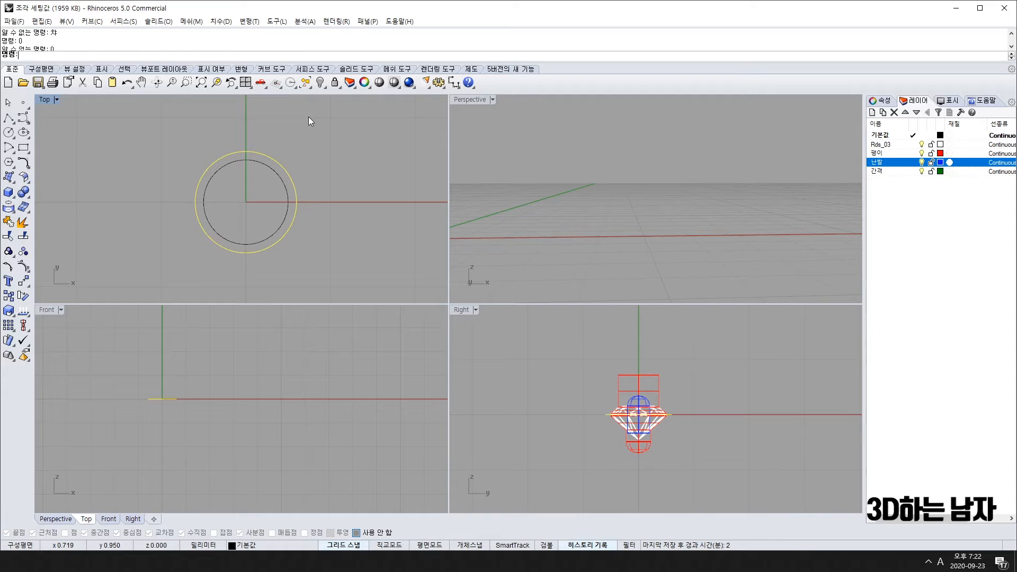
# Step: Measure the outer circle's diameter between its two opposite quadrant points in the Top view, without keeping a dimension
pyautogui.click(449, 84)
pyautogui.press('F3')
pyautogui.click(195, 202)
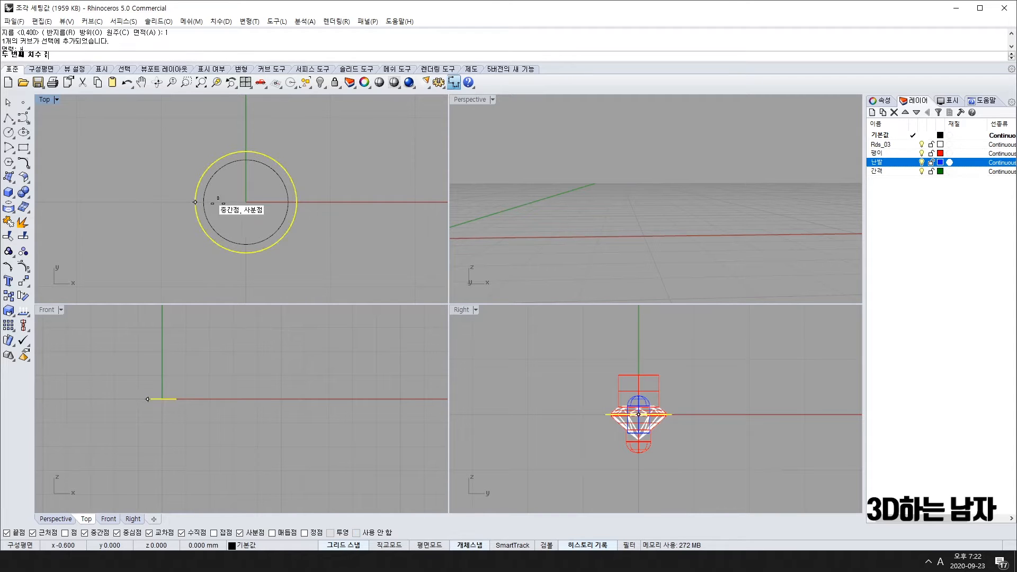
pyautogui.click(297, 203)
pyautogui.scroll(-8, 304, 140)
pyautogui.moveTo(303, 143); pyautogui.dragTo(263, 157, button='right')
pyautogui.press('Escape')
pyautogui.scroll(10, 280, 216)
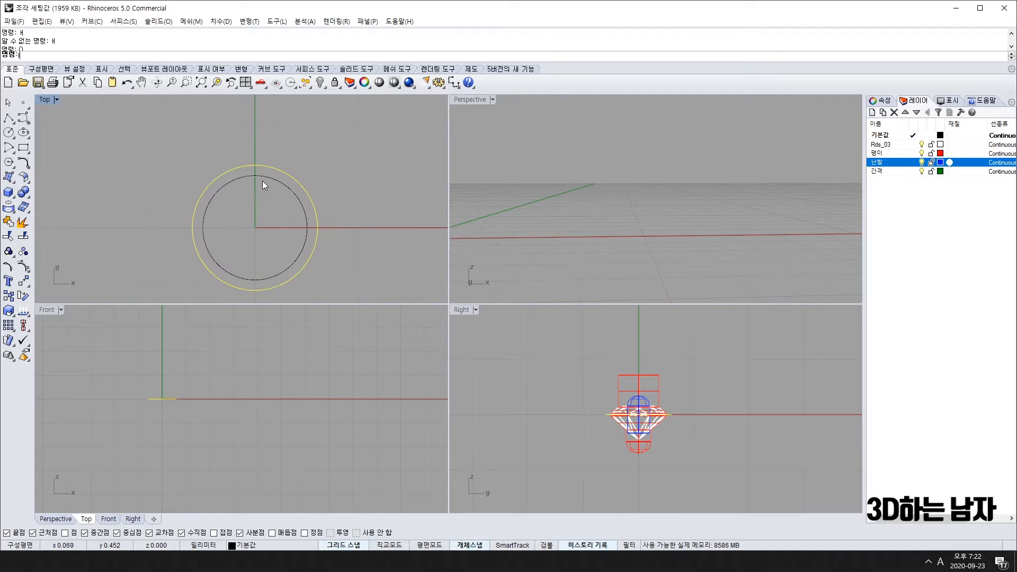
# Step: Draw a 1 mm horizontal line from the outer circle's upper quadrant and an about 1 mm vertical line from its right quadrant
pyautogui.write('l')
pyautogui.press('space')
pyautogui.click(255, 165)
pyautogui.press('F8')
pyautogui.keyDown('shift'); pyautogui.click(387, 169); pyautogui.keyUp('shift')
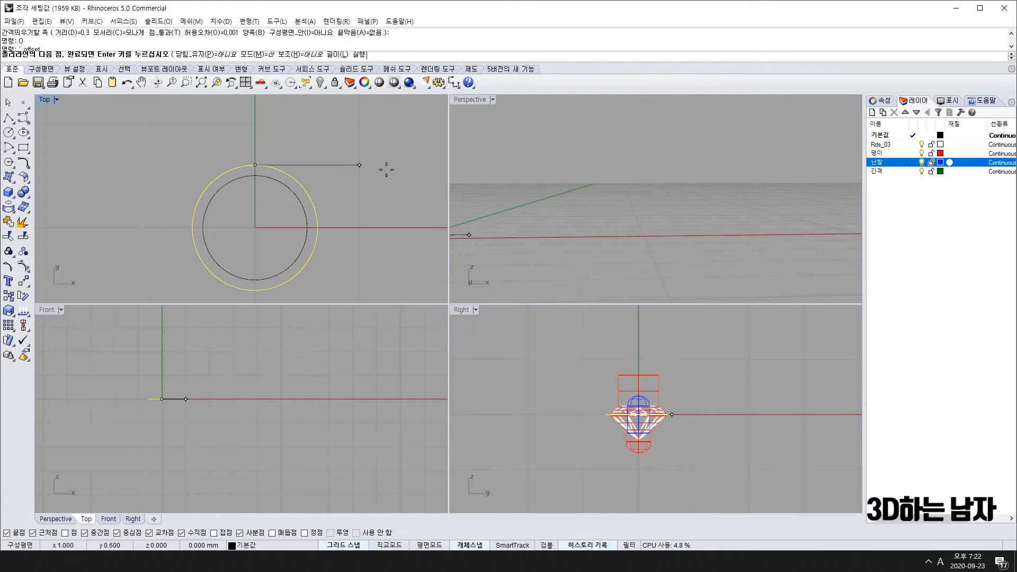
pyautogui.press('space')
pyautogui.press('space')
pyautogui.click(319, 226)
pyautogui.keyDown('shift'); pyautogui.click(315, 144); pyautogui.keyUp('shift')
pyautogui.press('space')
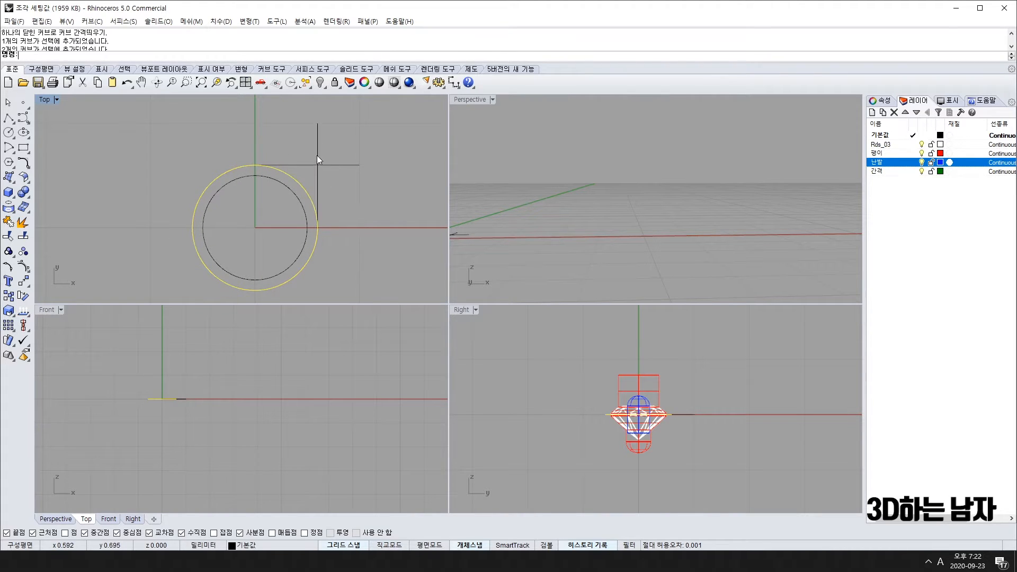
# Step: Trim both lines beyond their crossing point so that they form a square corner
pyautogui.keyDown('shift'); pyautogui.click(316, 155); pyautogui.keyUp('shift')
pyautogui.keyDown('shift'); pyautogui.click(327, 169); pyautogui.keyUp('shift')
pyautogui.click(22, 222)
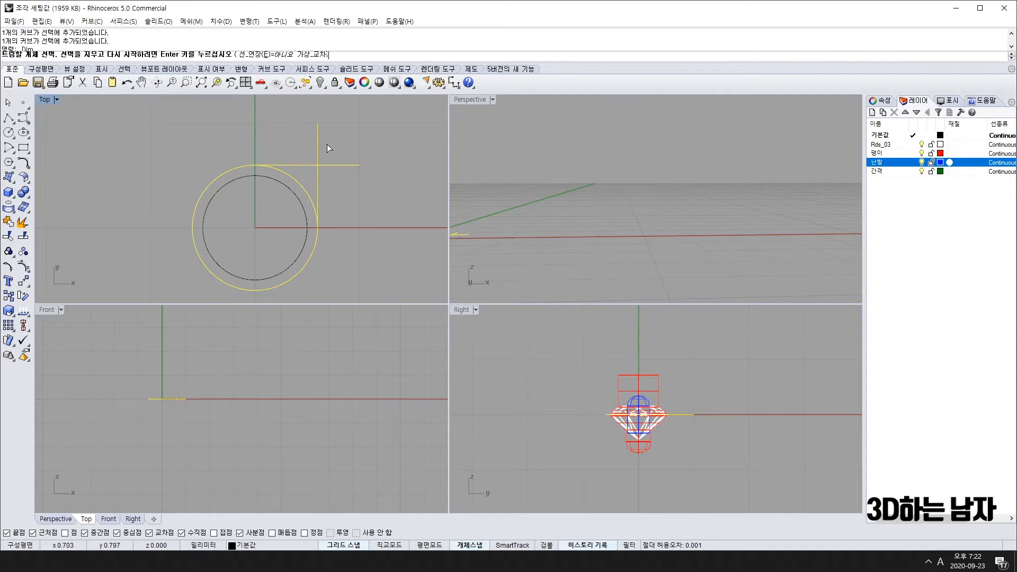
pyautogui.click(320, 145)
pyautogui.click(345, 162)
pyautogui.press('space')
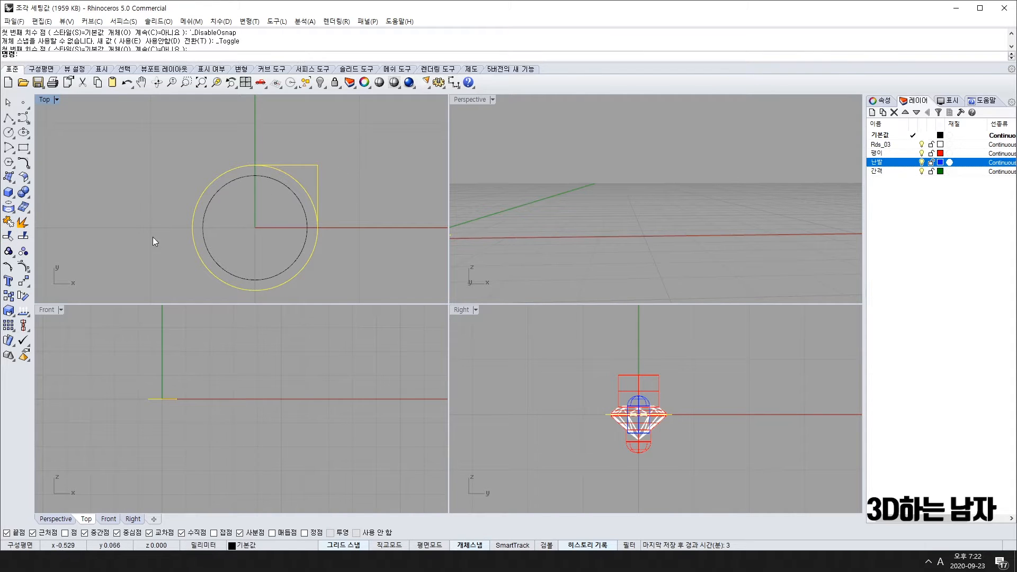
# Step: Join the two corner lines and polar-array them around the origin with 4 items over 360 degrees
pyautogui.click(9, 223)
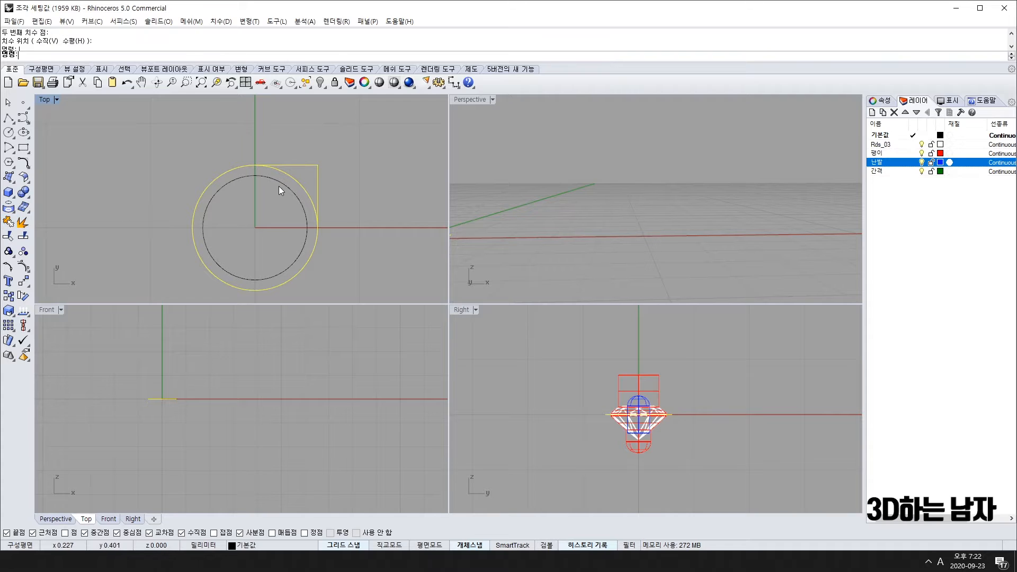
pyautogui.write('ar')
pyautogui.press('space')
pyautogui.click(254, 228)
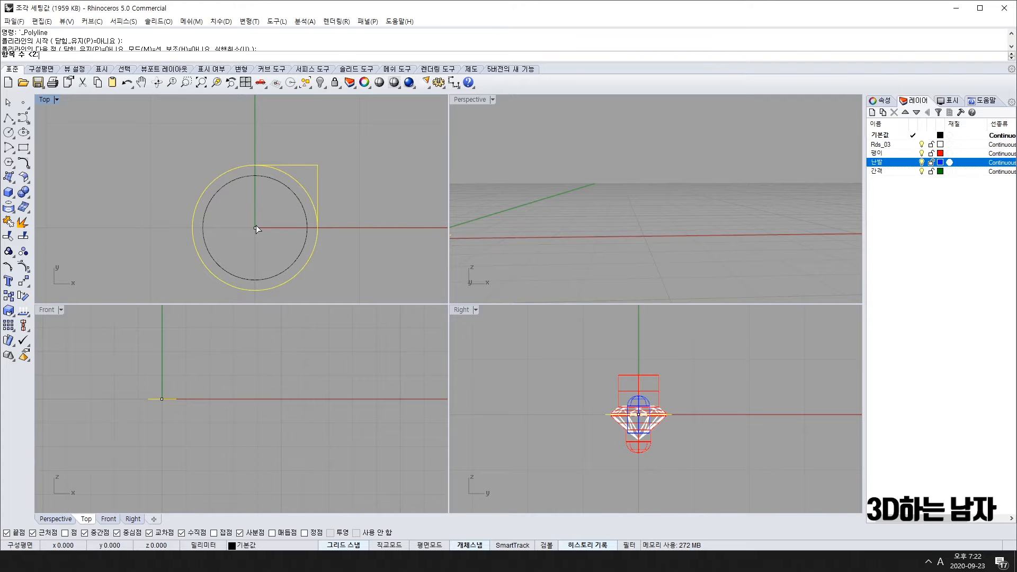
pyautogui.write('4')
pyautogui.press('space')
pyautogui.press('space')
pyautogui.press('space')
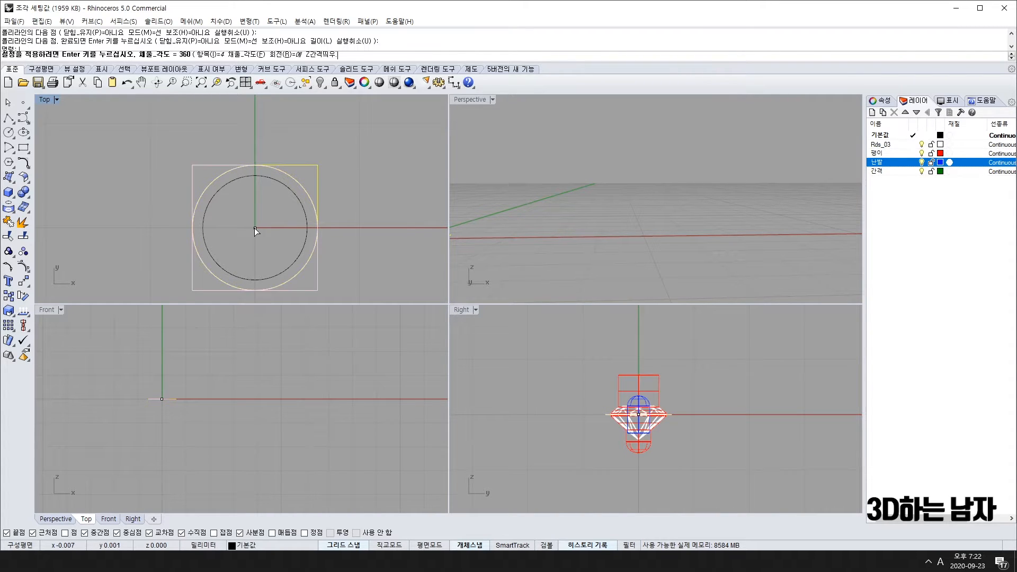
# Step: Join the four corner pieces into one closed square around the circles
pyautogui.keyDown('shift'); pyautogui.click(218, 290); pyautogui.keyUp('shift')
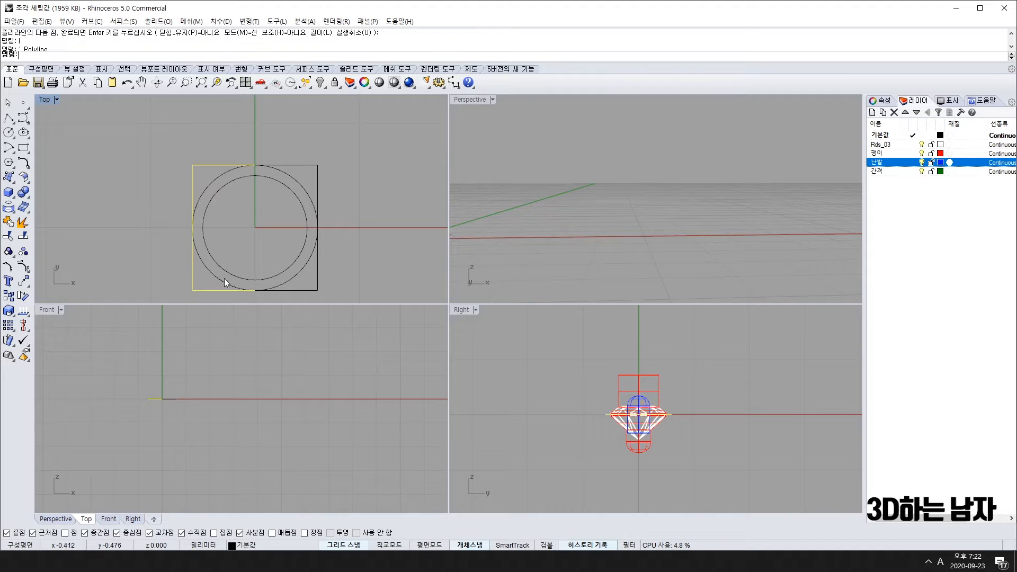
pyautogui.keyDown('shift'); pyautogui.click(317, 182); pyautogui.keyUp('shift')
pyautogui.keyDown('shift'); pyautogui.click(318, 270); pyautogui.keyUp('shift')
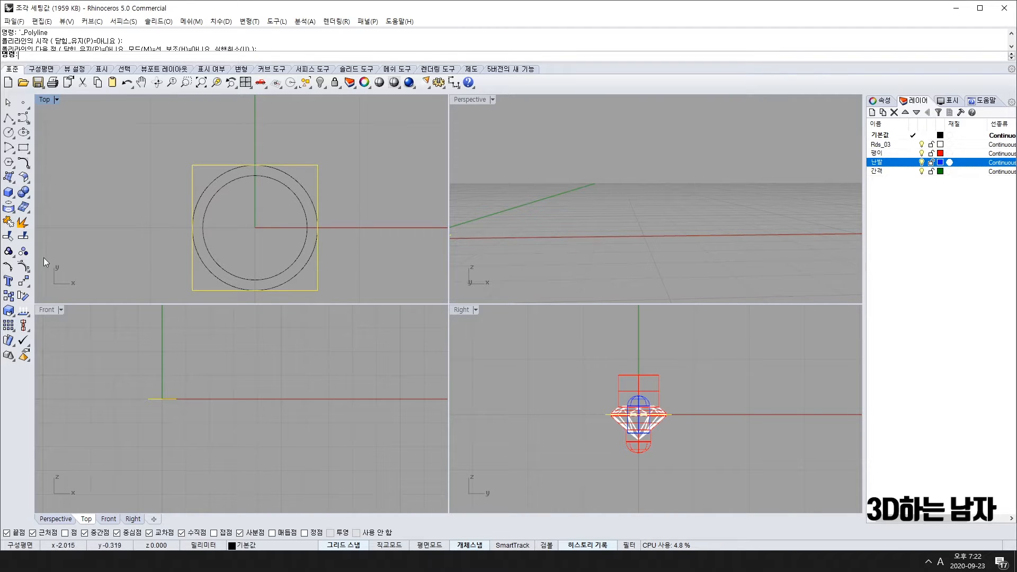
pyautogui.click(9, 222)
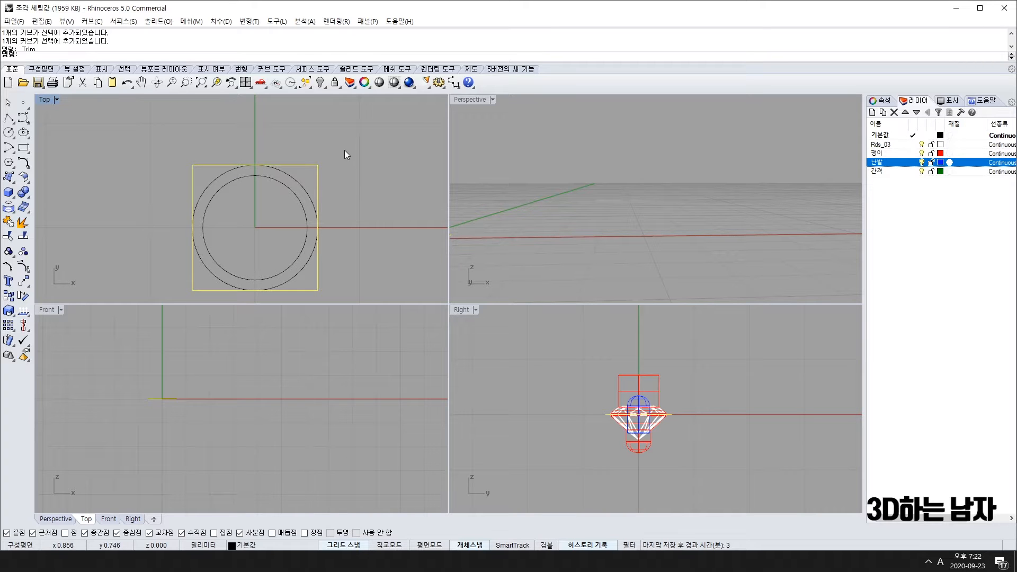
# Step: Try offsetting the square outward by 0.2 mm after checking the reference dimensions on the PowerPoint slide, and delete the offset square
pyautogui.write('o')
pyautogui.press('space')
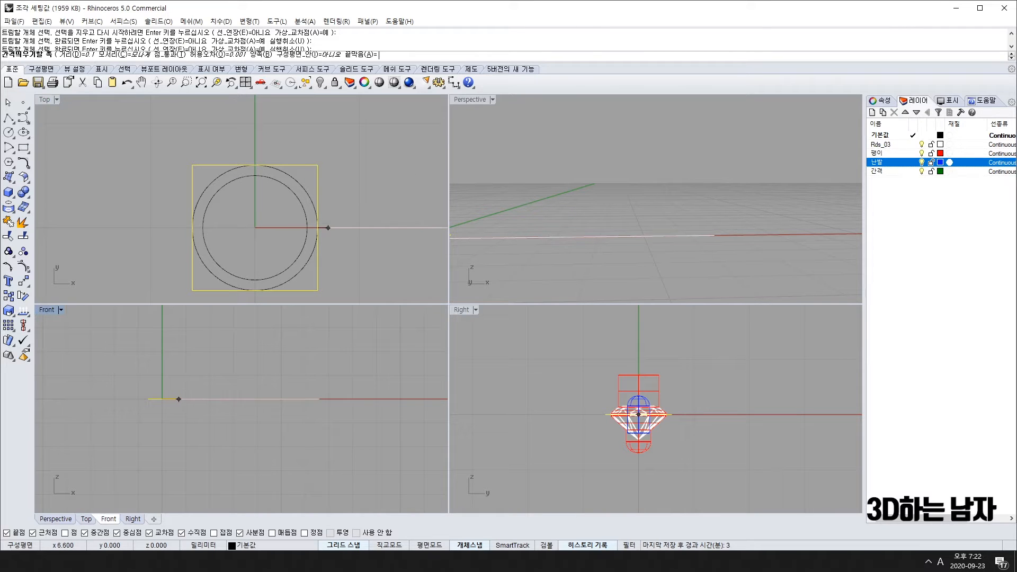
pyautogui.hotkey('alt', 'Tab')
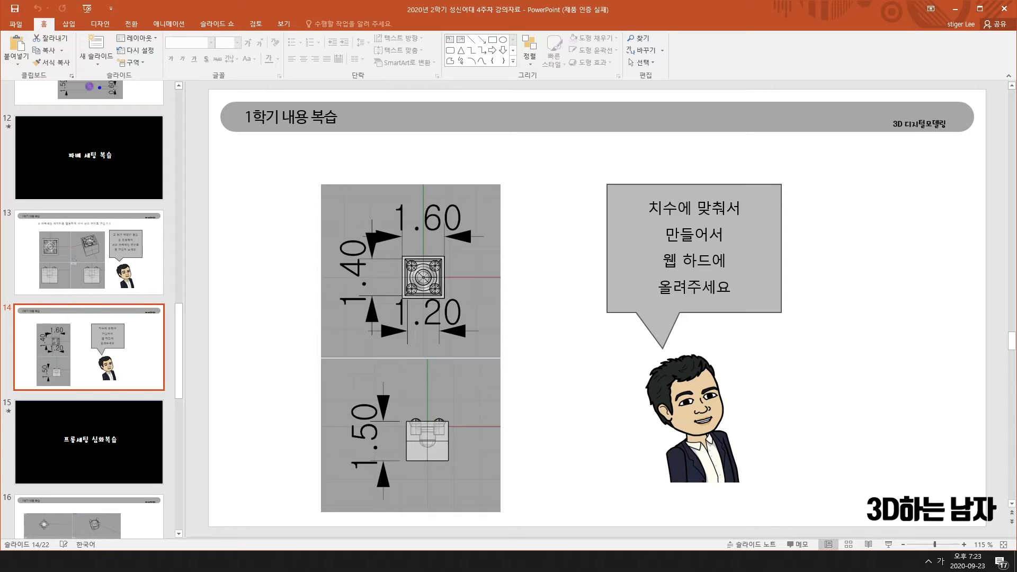
pyautogui.hotkey('alt', 'Tab')
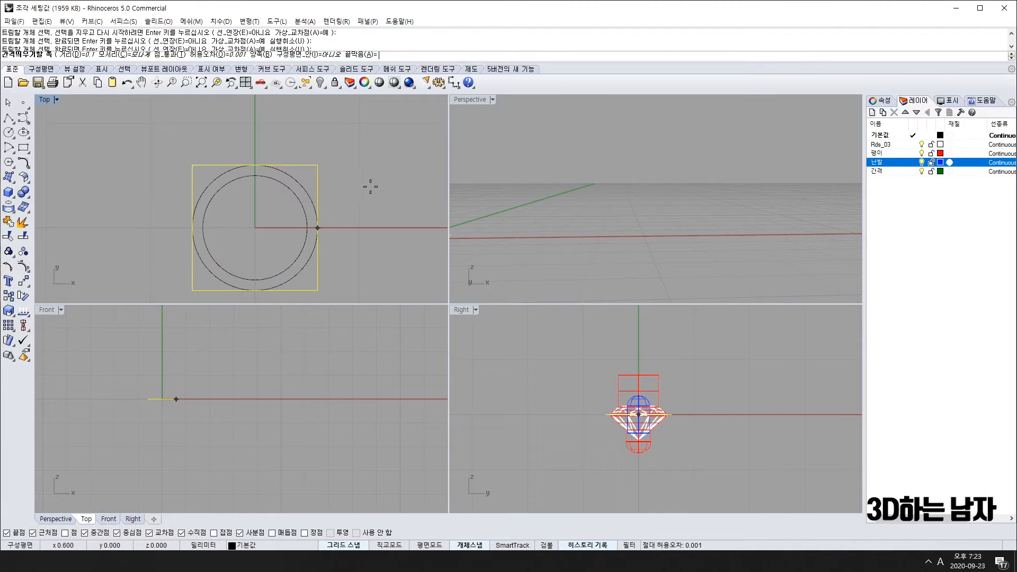
pyautogui.write('0.2')
pyautogui.press('Return')
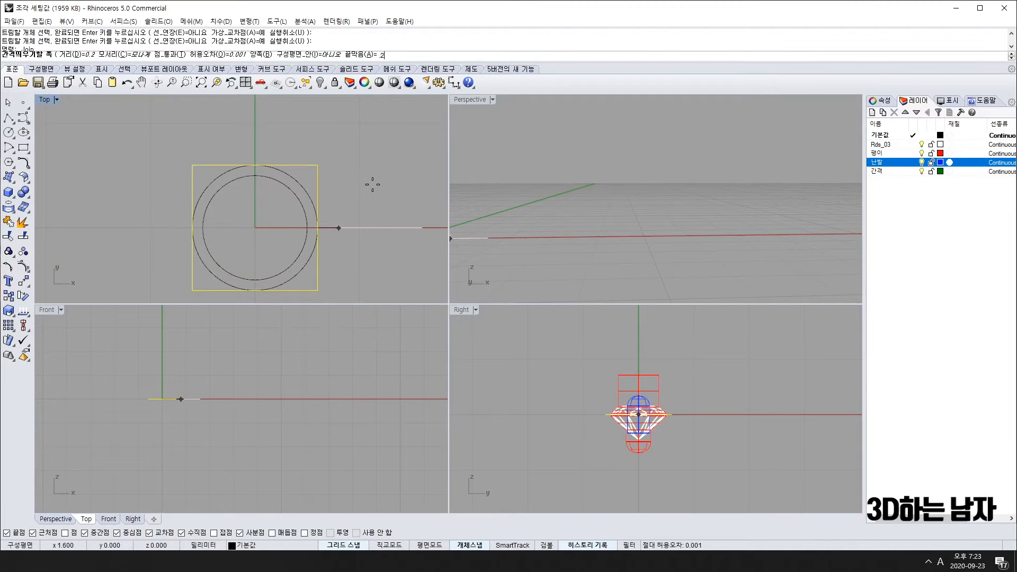
pyautogui.click(386, 229)
pyautogui.click(339, 201)
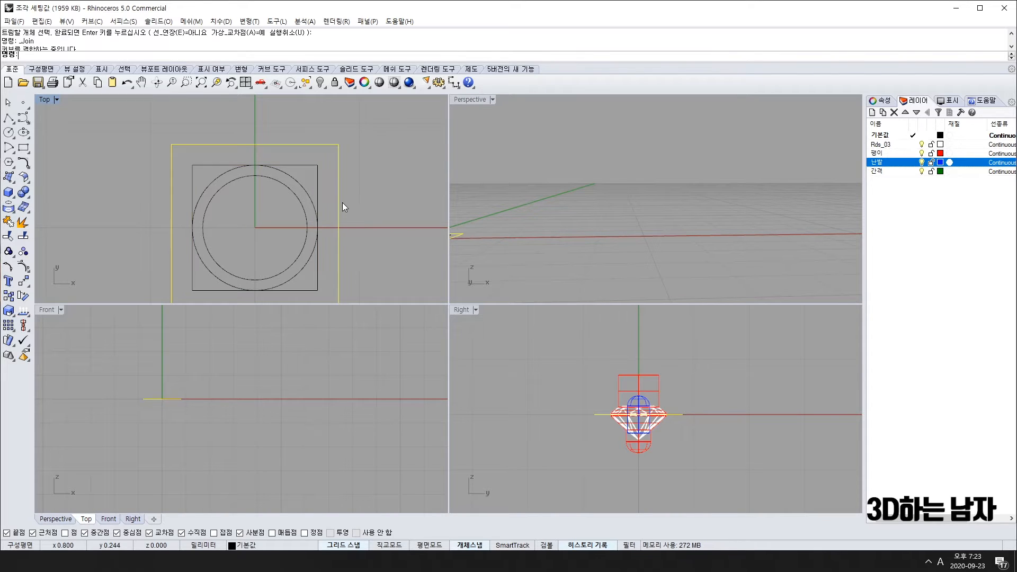
pyautogui.press('Delete')
# Step: Offset the square outward by 0.1 mm and offset the resulting square outward by another 0.1 mm
pyautogui.click(318, 201)
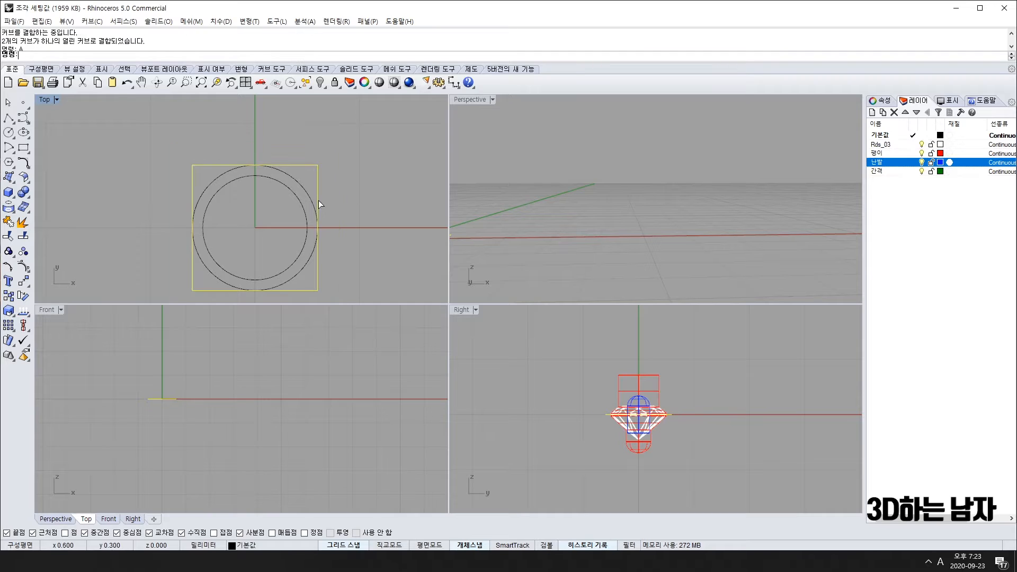
pyautogui.write('o')
pyautogui.press('Return')
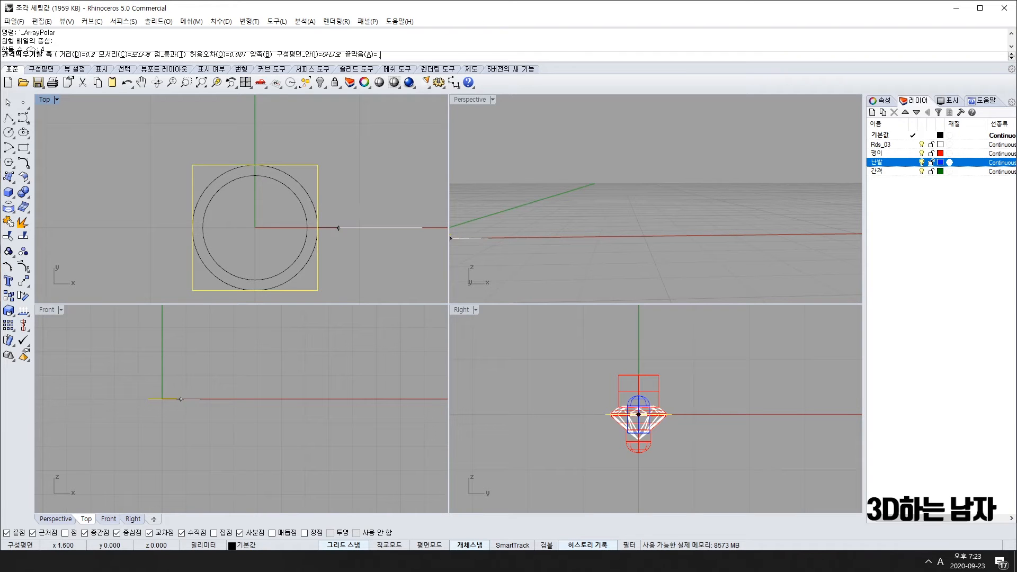
pyautogui.click(365, 202)
pyautogui.click(327, 207)
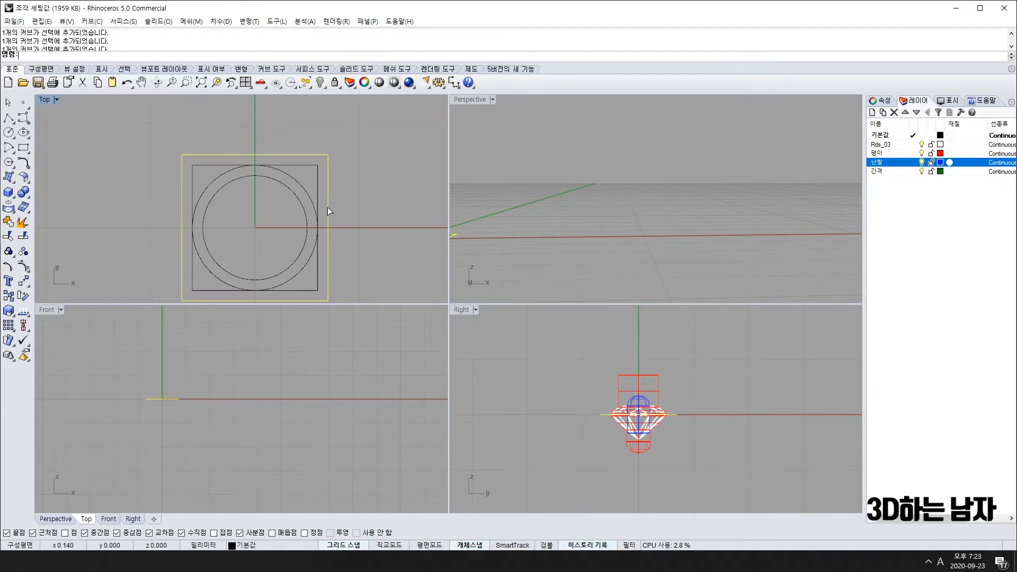
pyautogui.write('o')
pyautogui.press('Return')
pyautogui.click(363, 211)
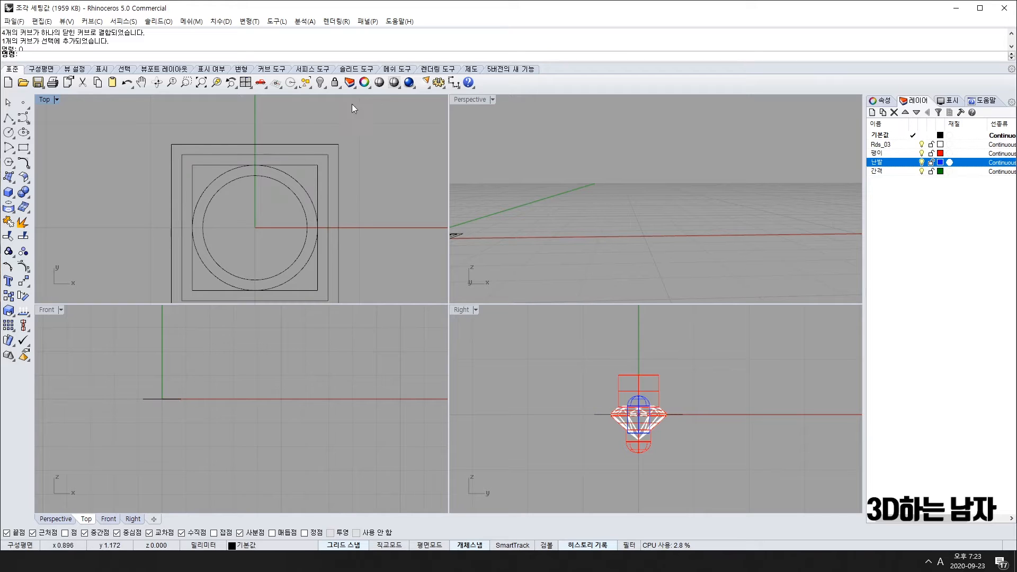
pyautogui.press('Return')
# Step: Dimension the inner square's width, the middle square's height and the outer square's width to check their sizes
pyautogui.click(454, 82)
pyautogui.click(317, 165)
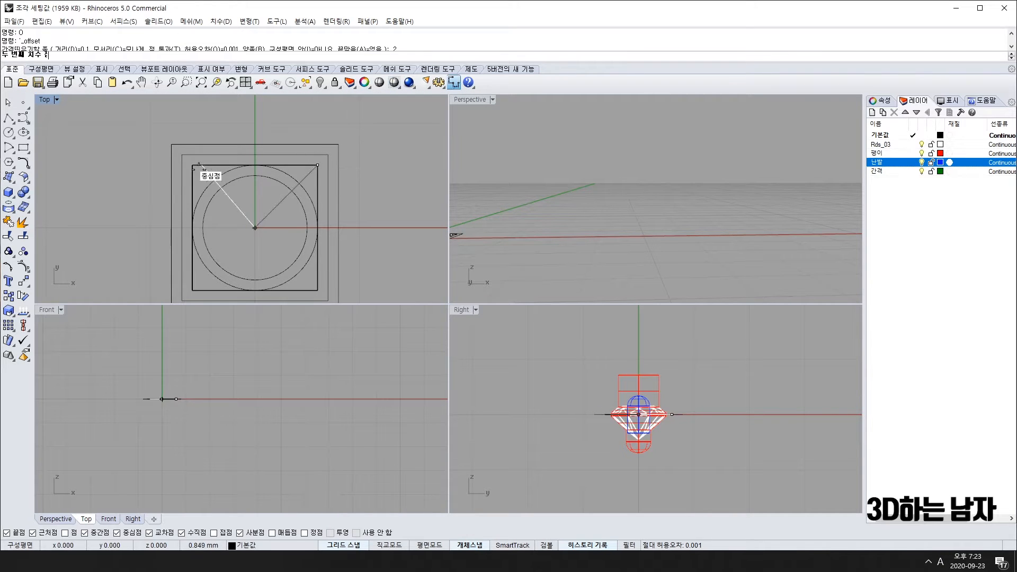
pyautogui.click(199, 165)
pyautogui.scroll(-2, 205, 124)
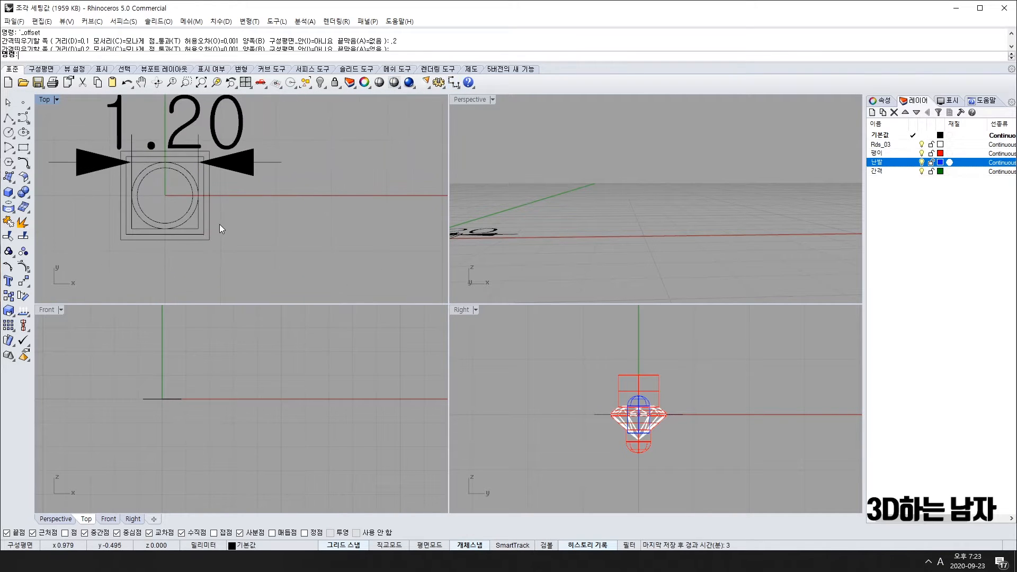
pyautogui.press('Return')
pyautogui.click(206, 234)
pyautogui.click(205, 157)
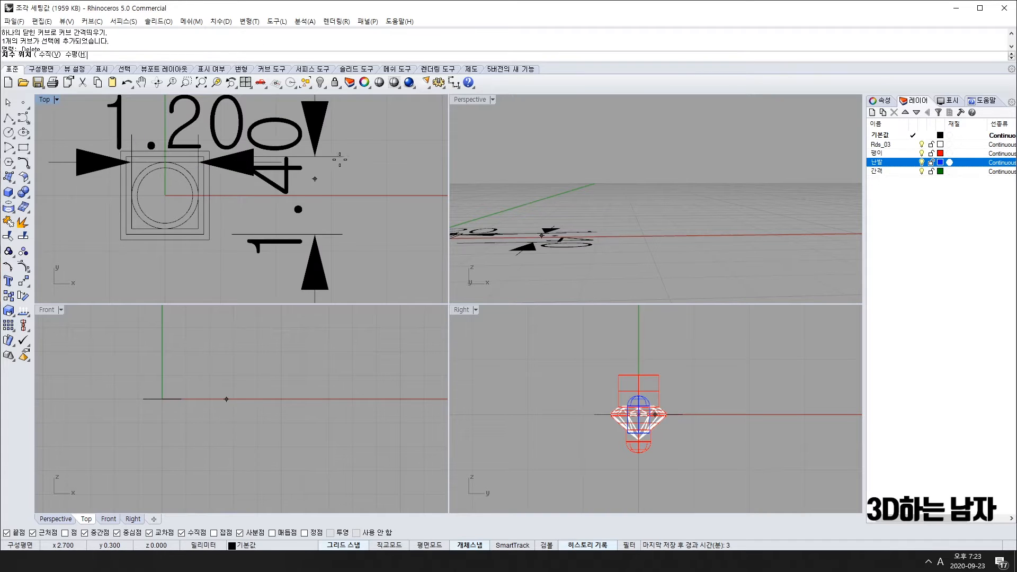
pyautogui.click(340, 159)
pyautogui.press('Return')
pyautogui.click(209, 240)
pyautogui.click(121, 240)
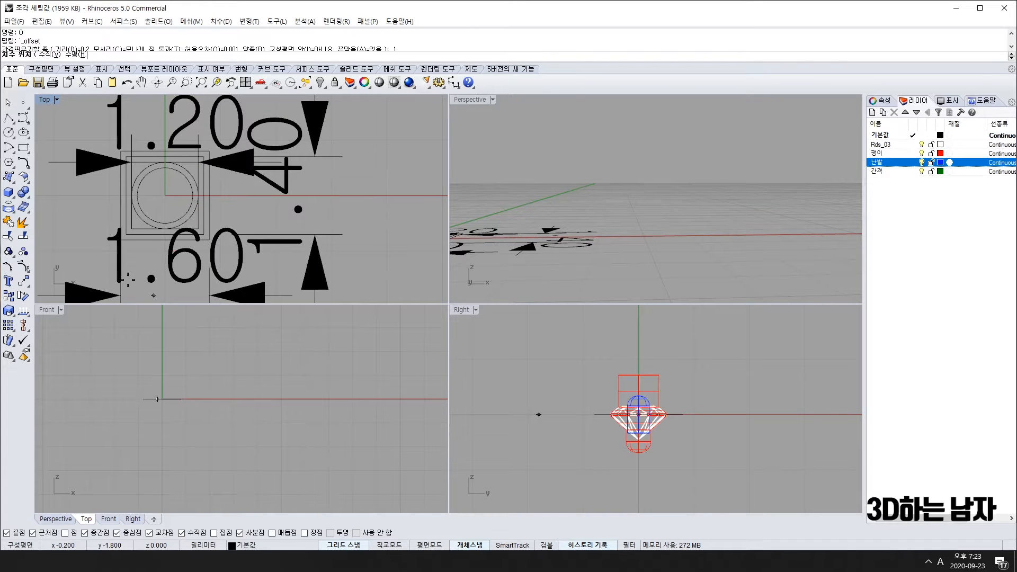
pyautogui.click(128, 280)
# Step: Maximize the Top view and delete the three dimensions around the squares
pyautogui.doubleClick(45, 99)
pyautogui.scroll(-3, 301, 246)
pyautogui.click(303, 314)
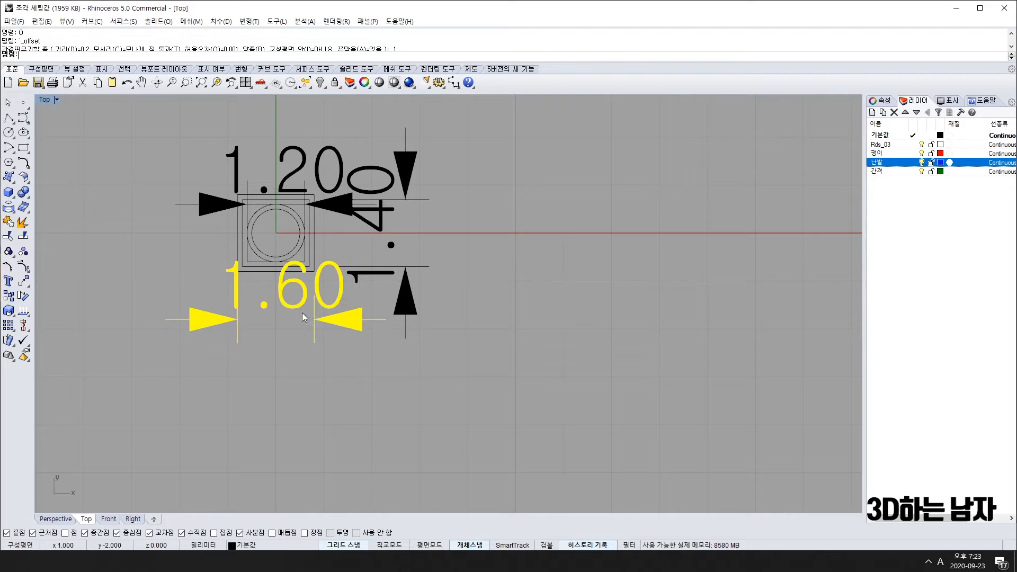
pyautogui.press('Delete')
pyautogui.click(376, 246)
pyautogui.press('Delete')
pyautogui.click(324, 169)
pyautogui.press('Delete')
pyautogui.scroll(5, 303, 202)
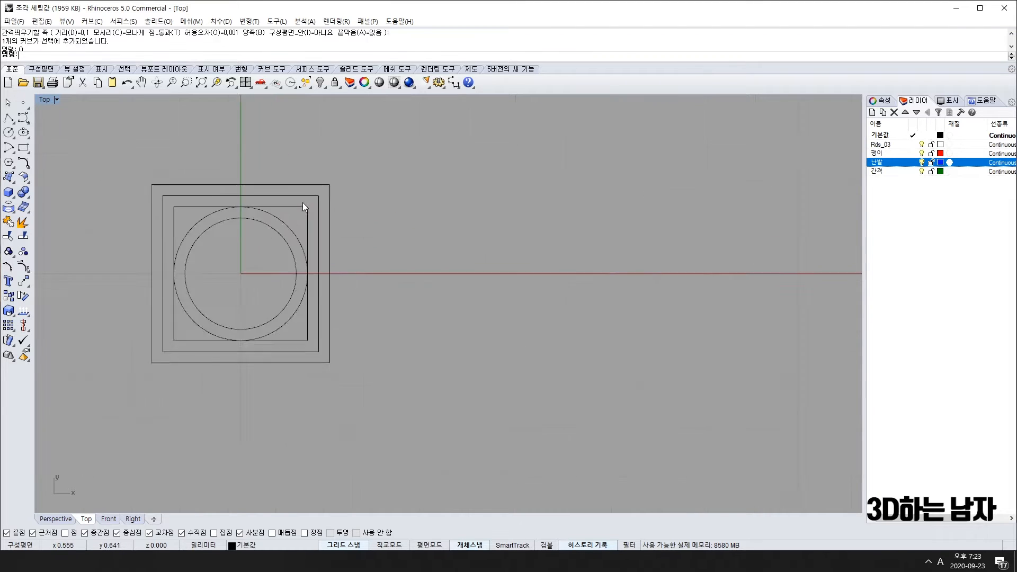
# Step: Examine the three nested squares one by one and check the outermost square's width without placing a dimension
pyautogui.click(306, 208)
pyautogui.click(322, 195)
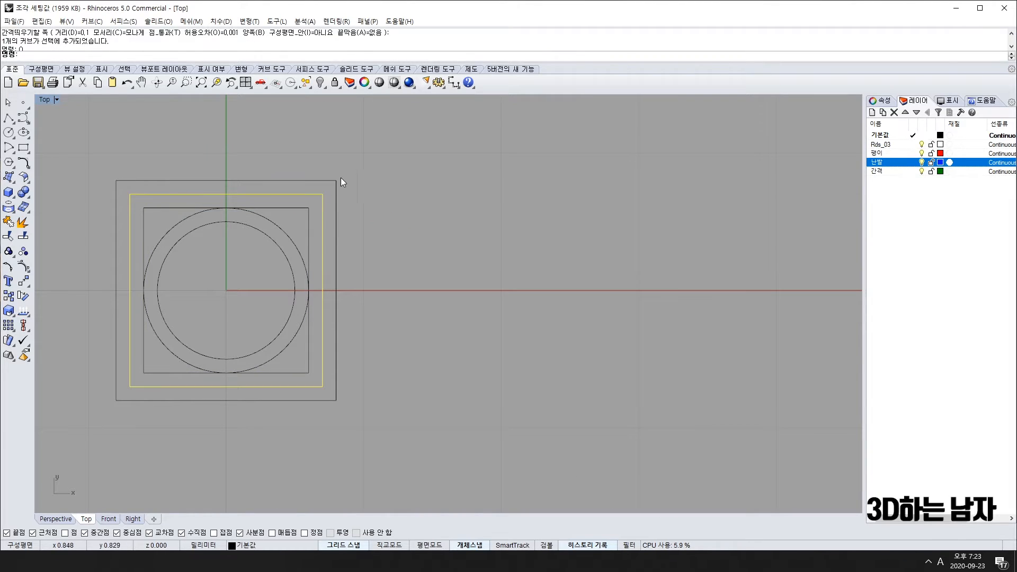
pyautogui.click(341, 182)
pyautogui.scroll(-5, 348, 255)
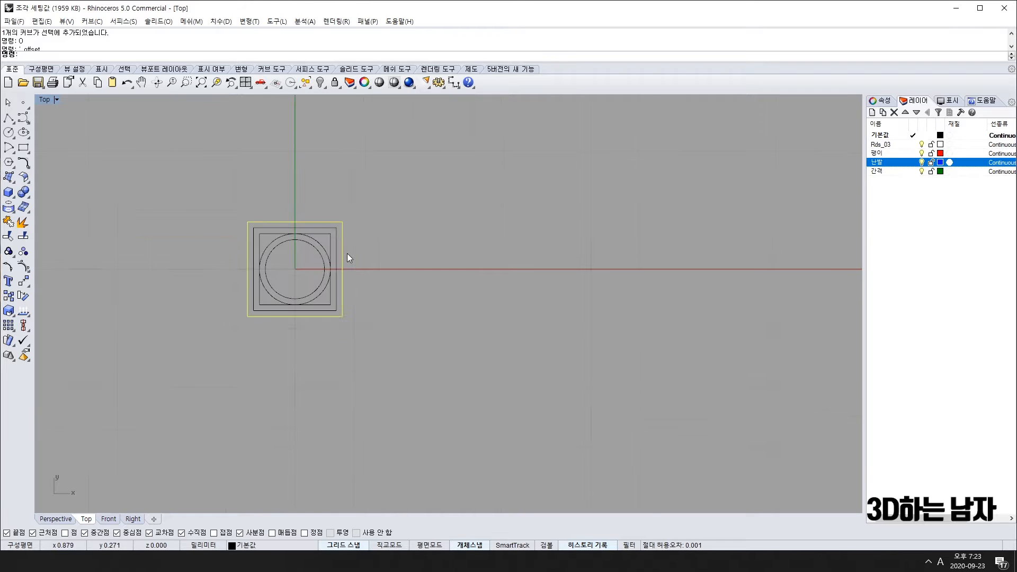
pyautogui.click(457, 86)
pyautogui.click(454, 106)
pyautogui.click(247, 221)
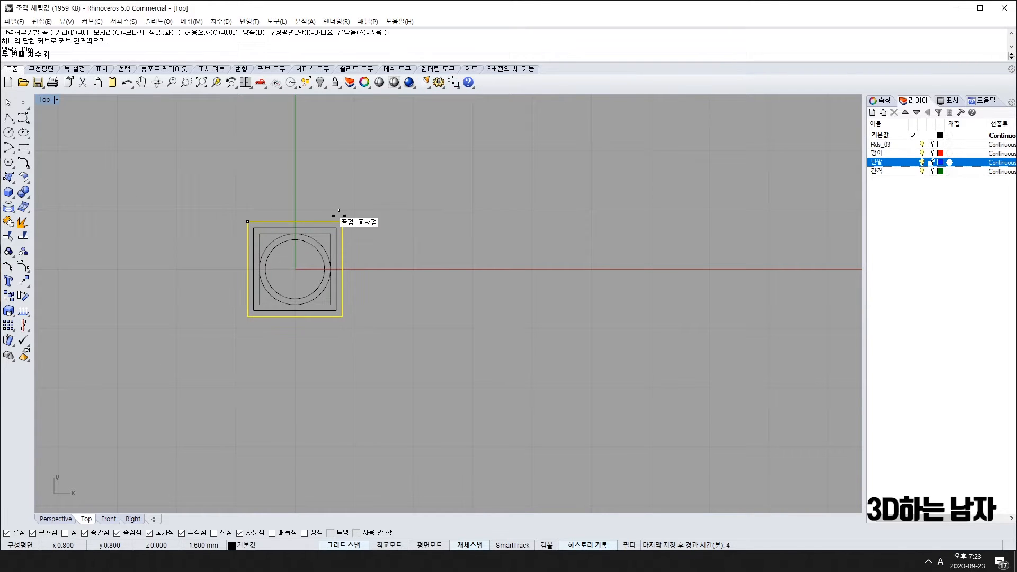
pyautogui.press('Escape')
# Step: Delete the two concentric circles inside the squares
pyautogui.scroll(5, 332, 244)
pyautogui.scroll(-5, 332, 243)
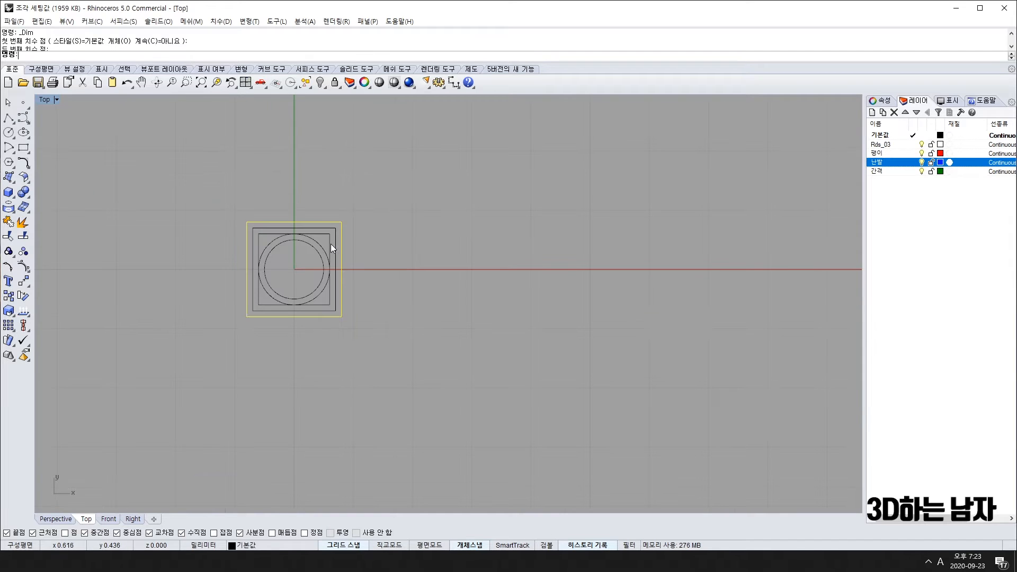
pyautogui.scroll(-3, 440, 341)
pyautogui.scroll(6, 373, 363)
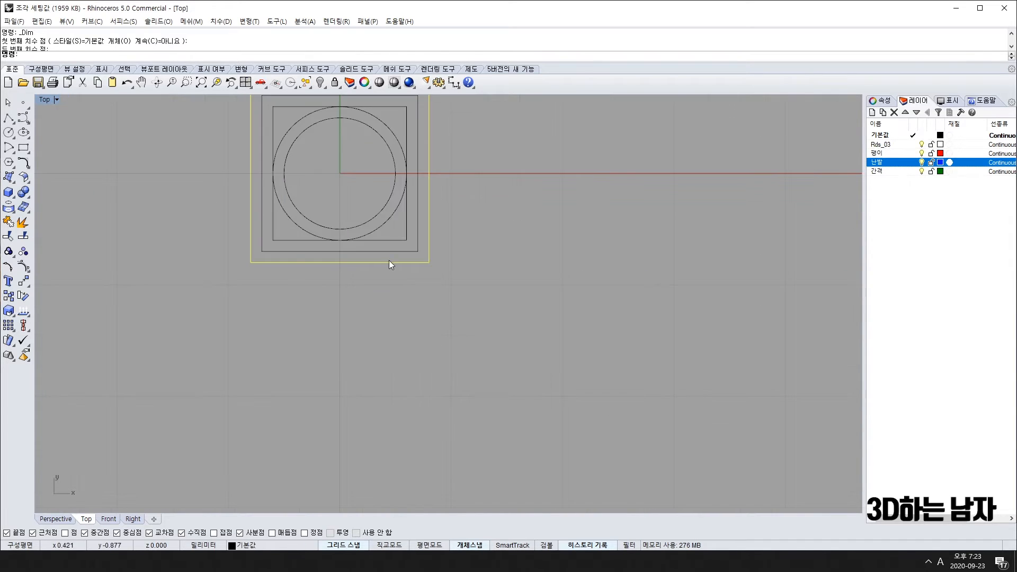
pyautogui.moveTo(381, 199); pyautogui.dragTo(363, 230)
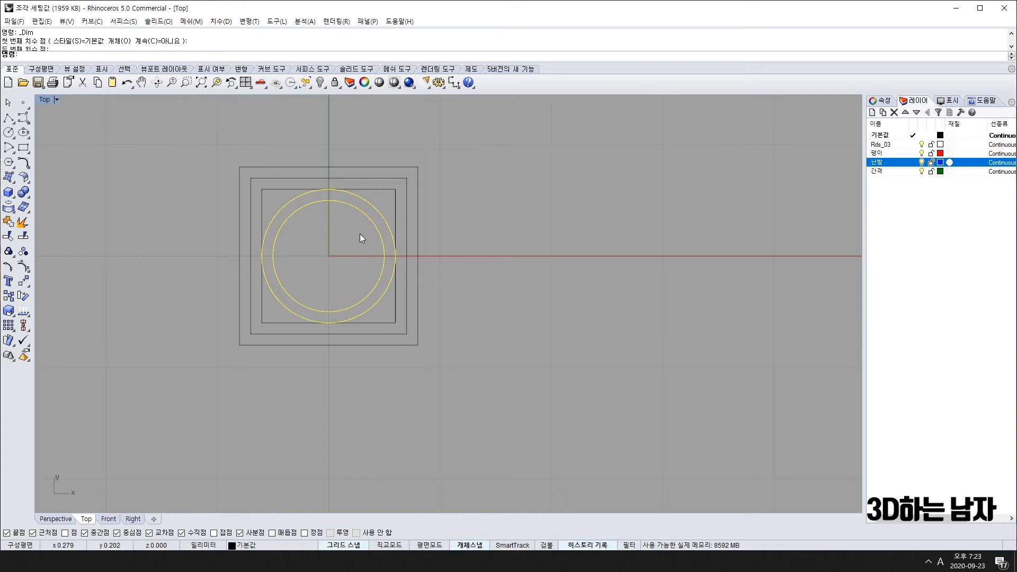
pyautogui.press('Delete')
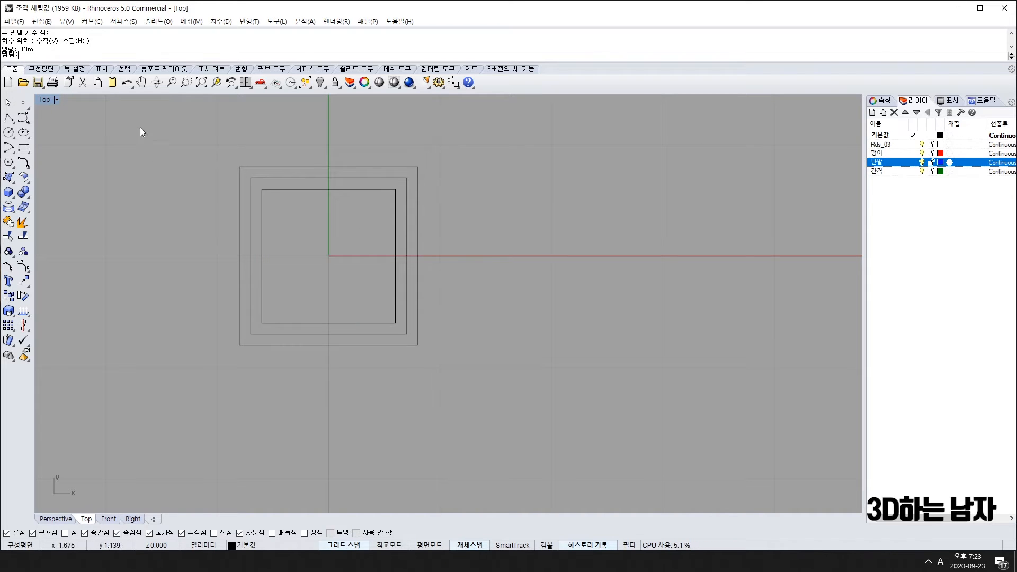
# Step: Extrude the outermost square 1.5 mm downward as a solid, with the both-sides option turned off
pyautogui.click(418, 223)
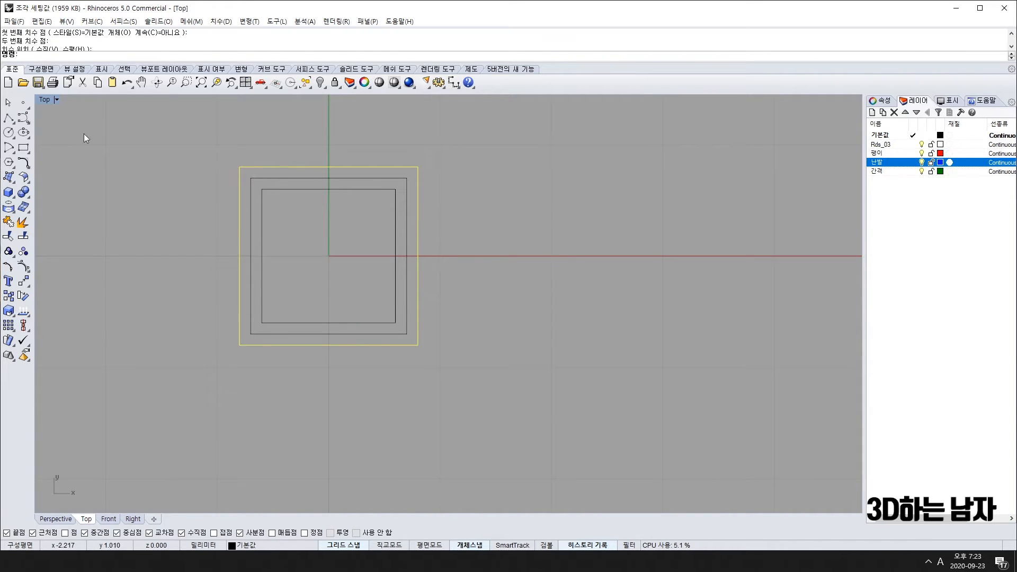
pyautogui.doubleClick(46, 99)
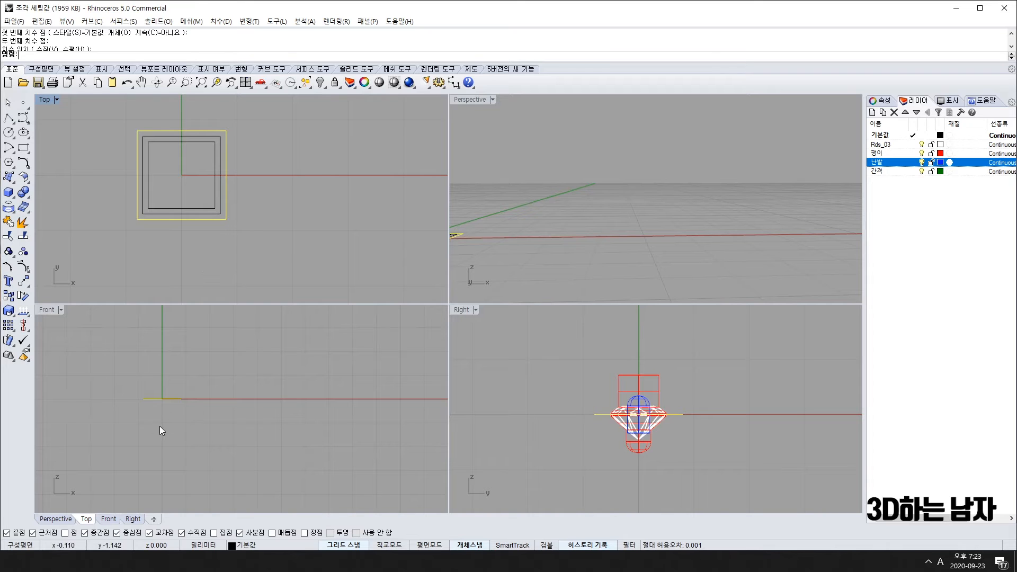
pyautogui.press('Return')
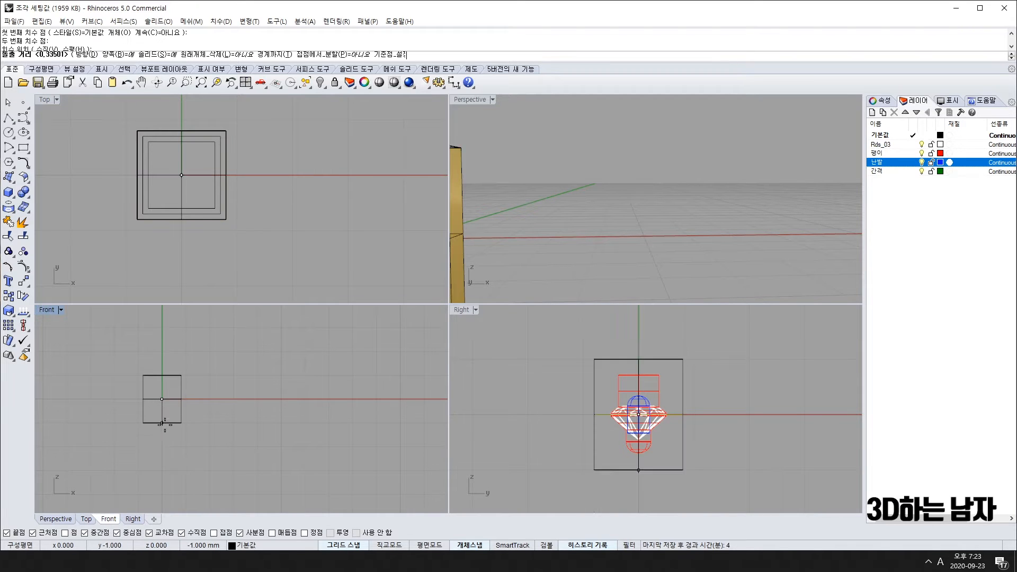
pyautogui.click(118, 54)
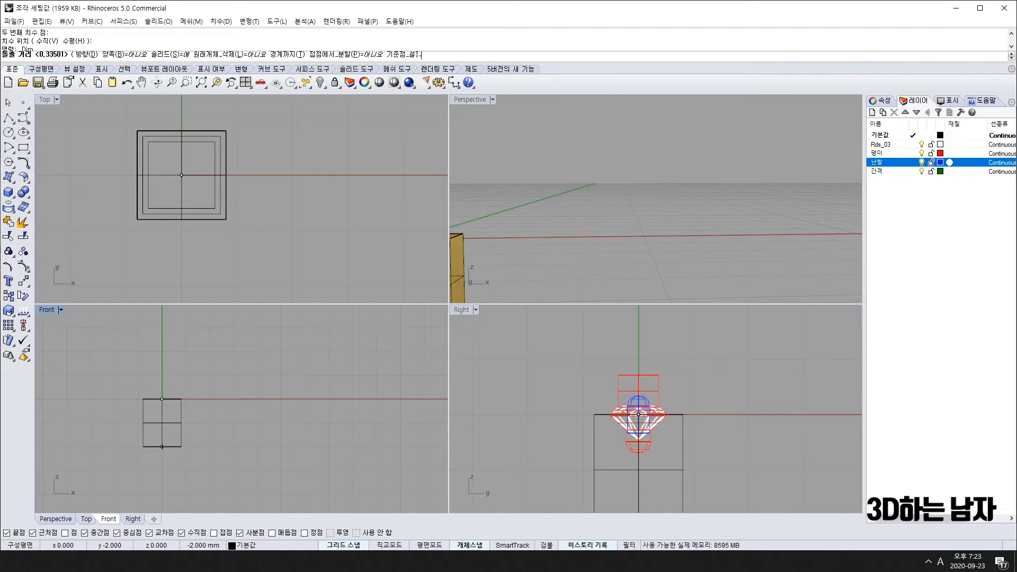
pyautogui.write('-1.5')
pyautogui.press('Return')
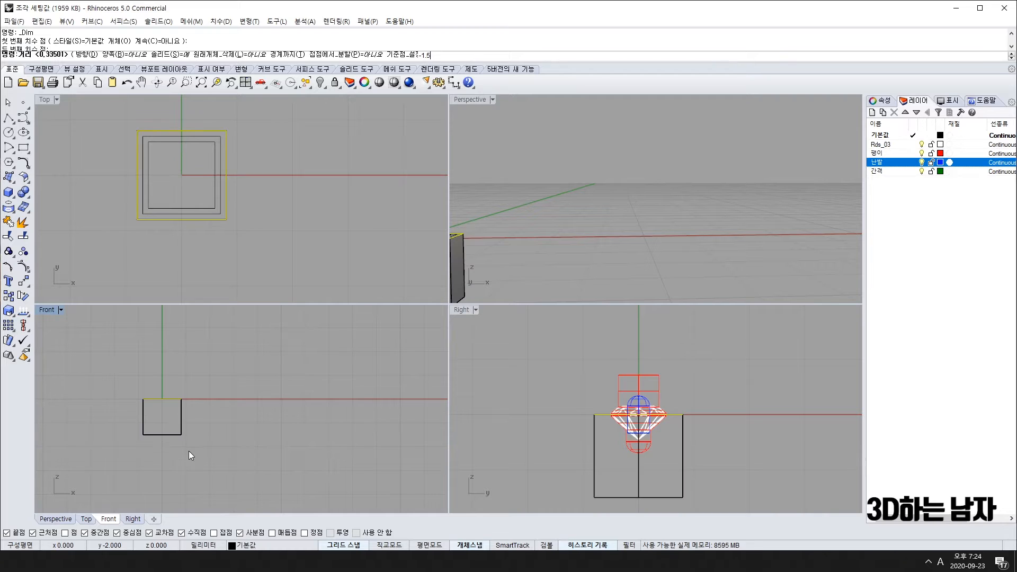
# Step: Extract the top face of the extruded block as a separate surface
pyautogui.scroll(-5, 505, 240)
pyautogui.moveTo(489, 247); pyautogui.dragTo(473, 301, button='right')
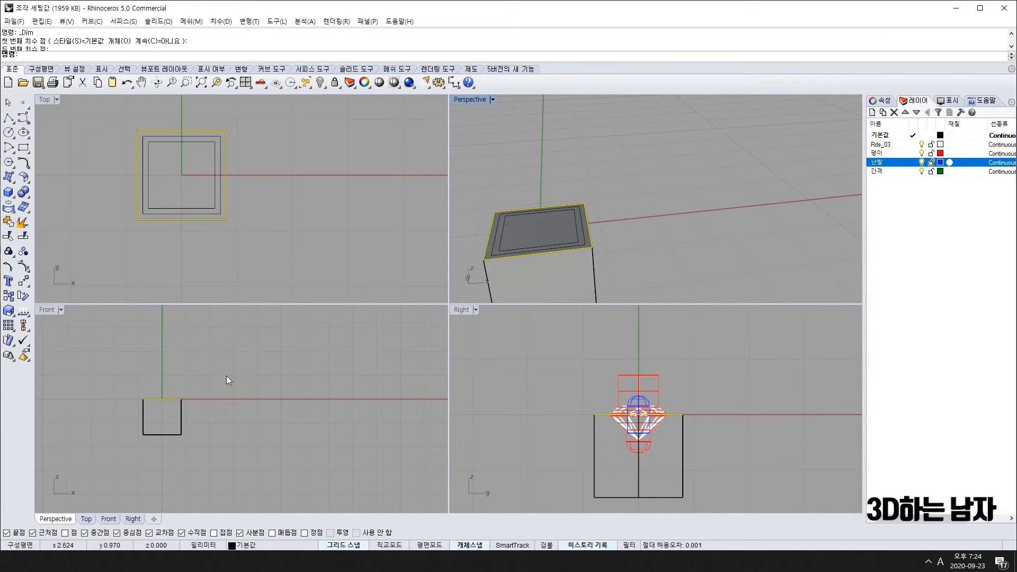
pyautogui.keyDown('shift'); pyautogui.moveTo(604, 213); pyautogui.dragTo(678, 190, button='right'); pyautogui.keyUp('shift')
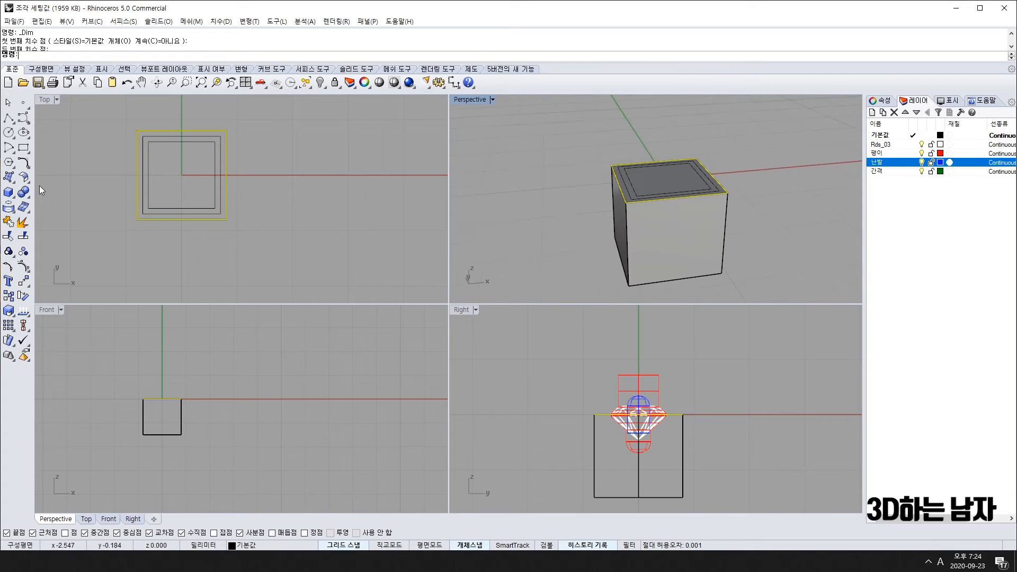
pyautogui.click(24, 194)
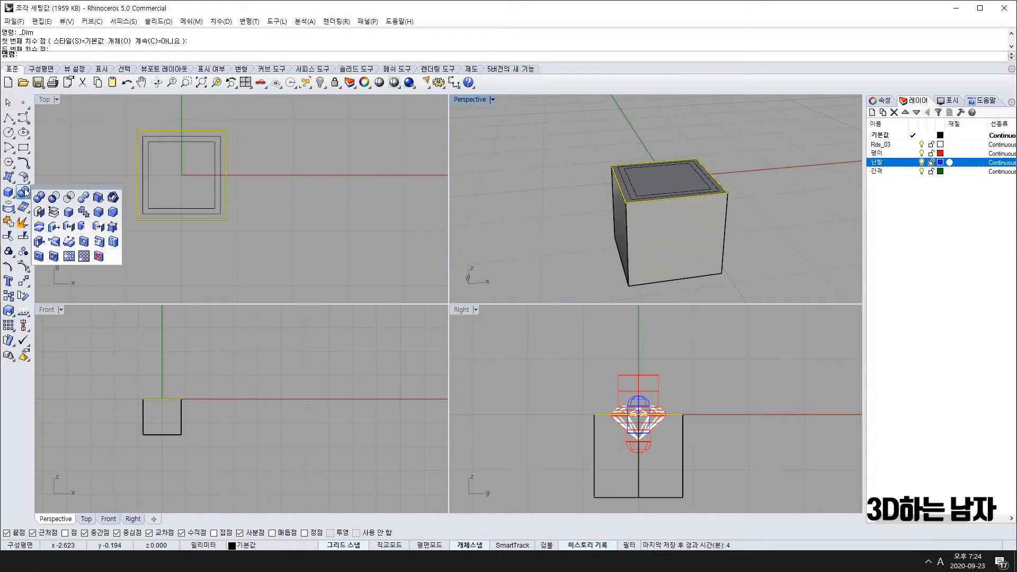
pyautogui.click(54, 213)
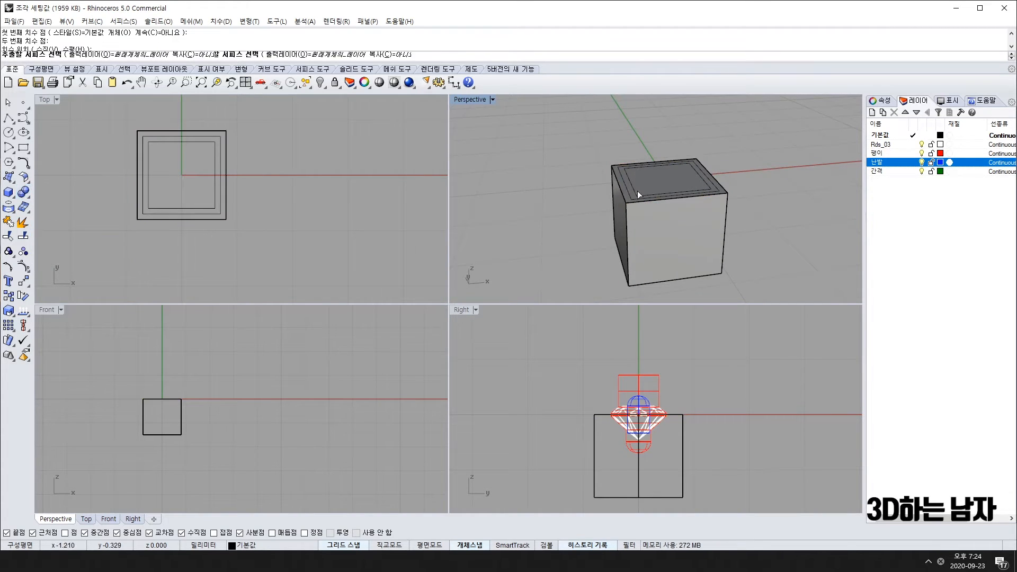
pyautogui.click(667, 180)
pyautogui.press('Return')
# Step: Try moving the extracted top face away from the block to test the separation, and undo the move
pyautogui.scroll(5, 681, 183)
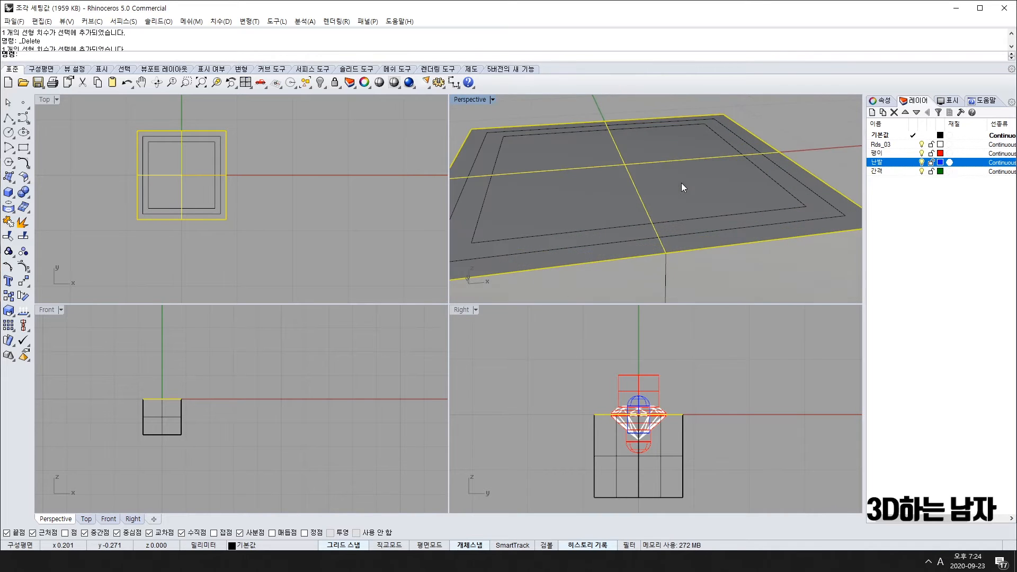
pyautogui.click(783, 135)
pyautogui.moveTo(652, 176); pyautogui.dragTo(700, 125)
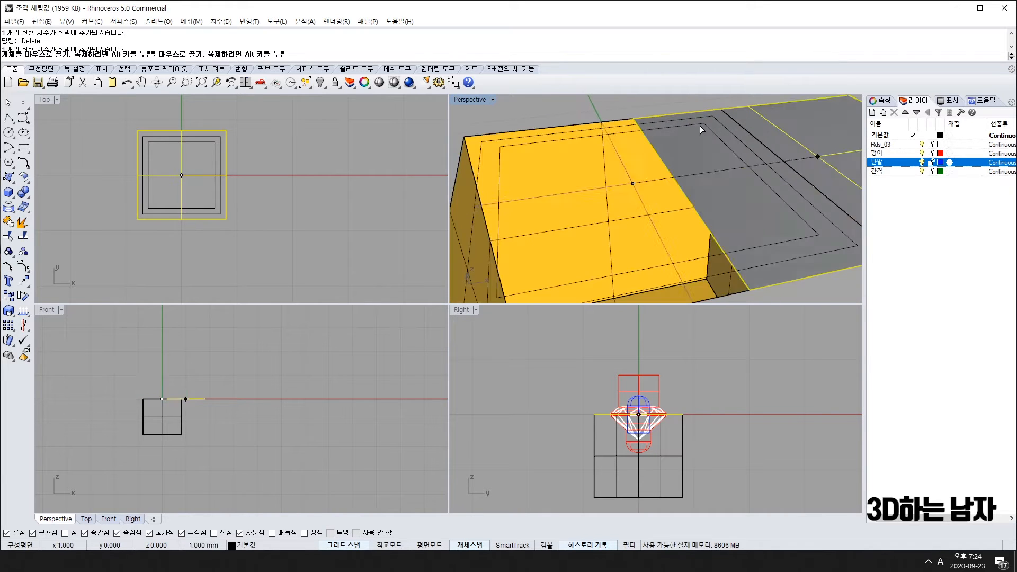
pyautogui.scroll(-6, 699, 179)
pyautogui.click(697, 245)
pyautogui.moveTo(756, 253); pyautogui.dragTo(695, 262, button='right')
pyautogui.click(743, 183)
pyautogui.hotkey('ctrl', 'z')
pyautogui.moveTo(731, 299); pyautogui.dragTo(781, 240, button='right')
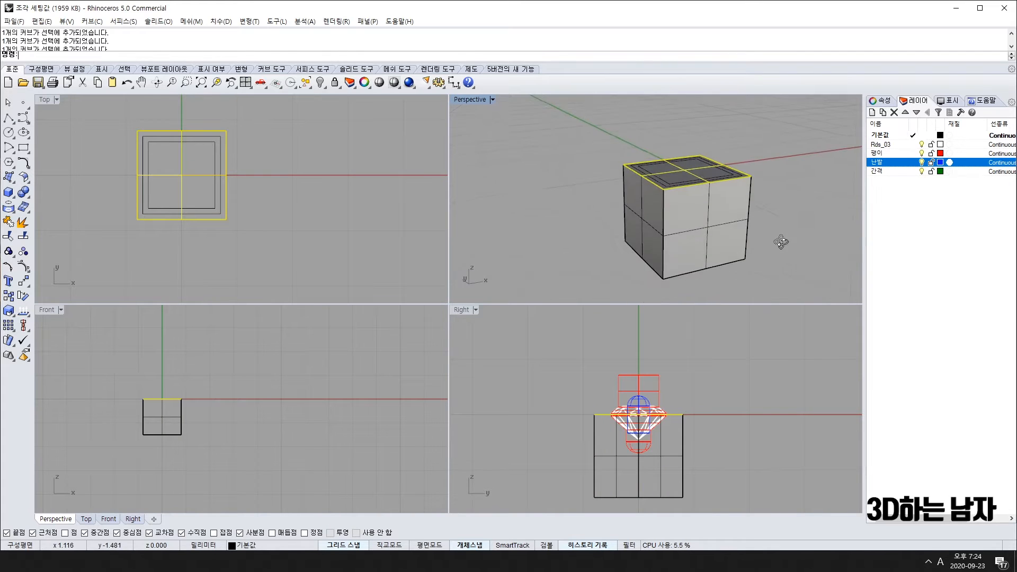
# Step: Split the block's extracted top face with the inner and middle square curves
pyautogui.click(778, 186)
pyautogui.moveTo(777, 186); pyautogui.dragTo(761, 241, button='right')
pyautogui.scroll(4, 675, 180)
pyautogui.scroll(2, 675, 179)
pyautogui.click(690, 201)
pyautogui.moveTo(691, 201); pyautogui.dragTo(663, 228, button='right')
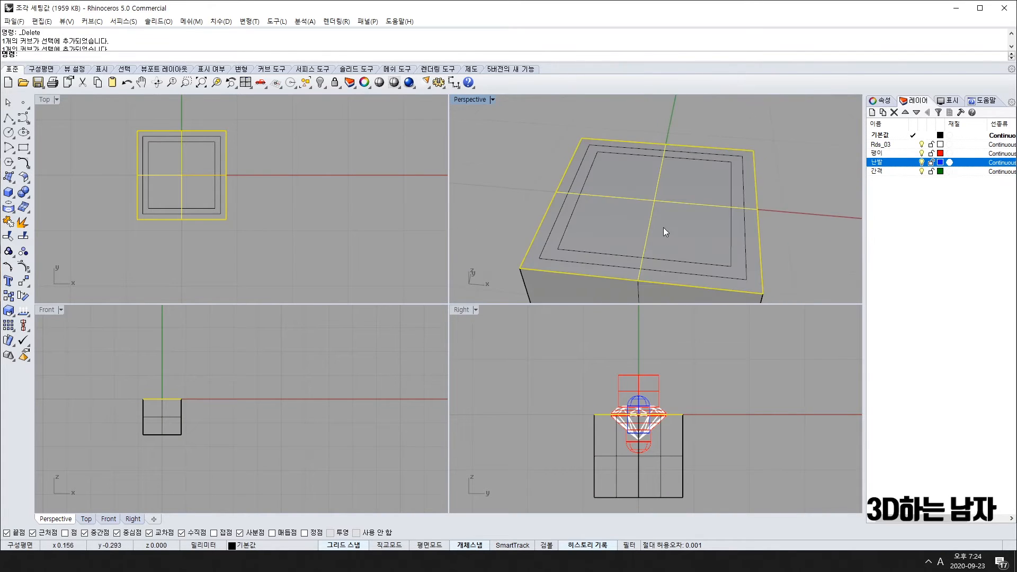
pyautogui.click(21, 237)
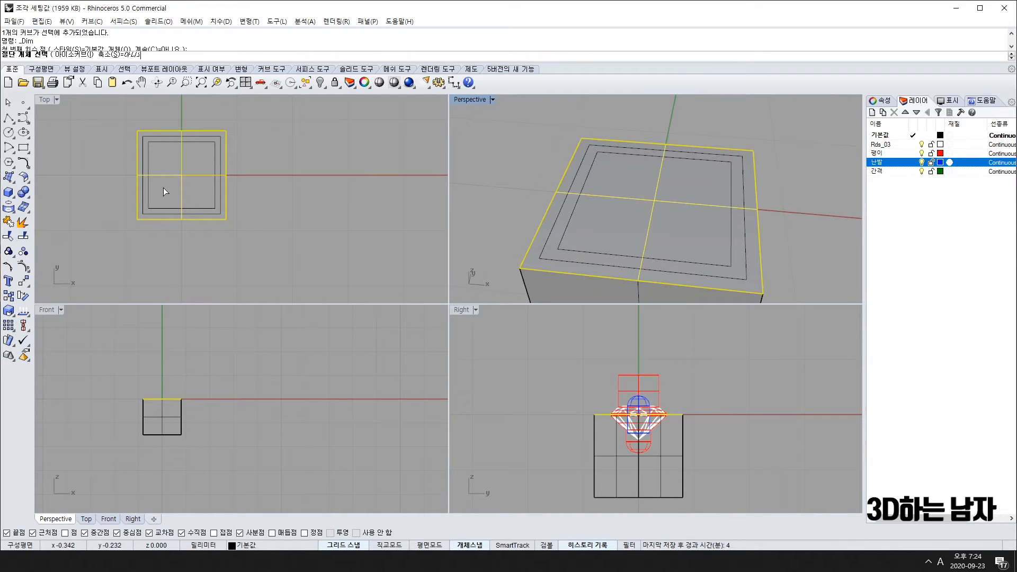
pyautogui.scroll(3, 212, 153)
pyautogui.click(214, 145)
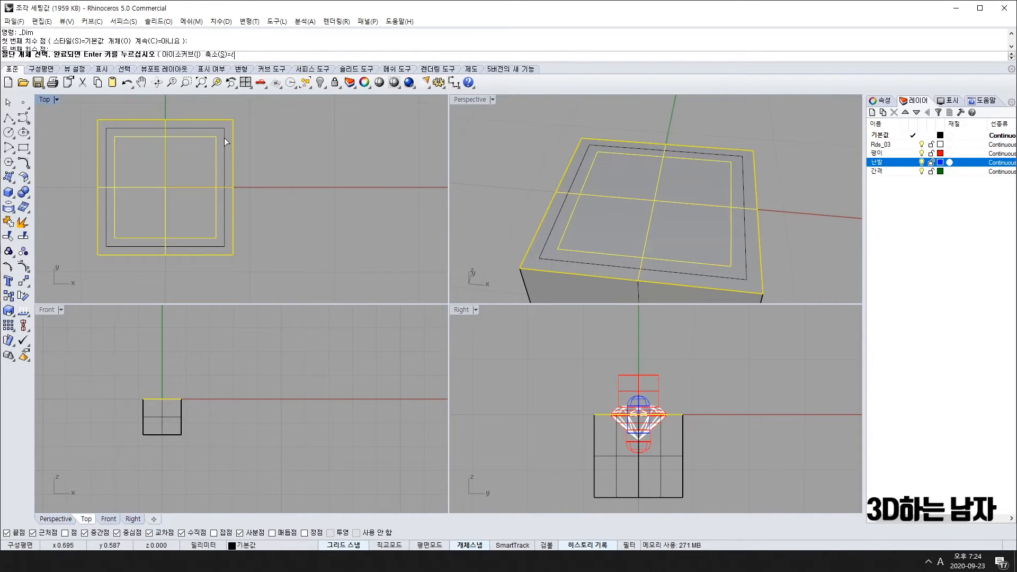
pyautogui.click(224, 138)
pyautogui.rightClick(466, 153)
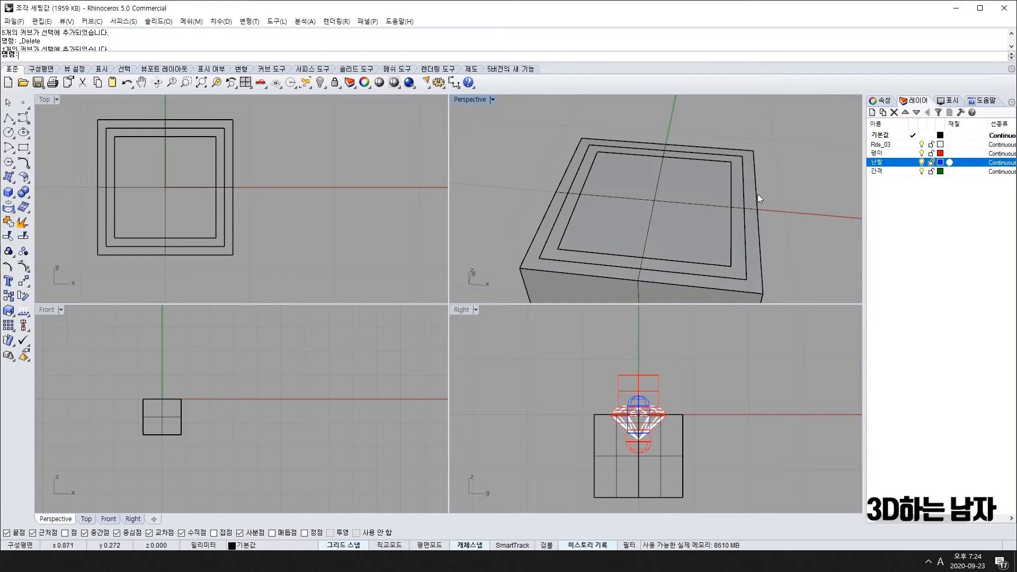
# Step: Delete the ring-shaped surface between the inner and middle squares on the block's top
pyautogui.click(697, 205)
pyautogui.scroll(6, 746, 202)
pyautogui.click(733, 213)
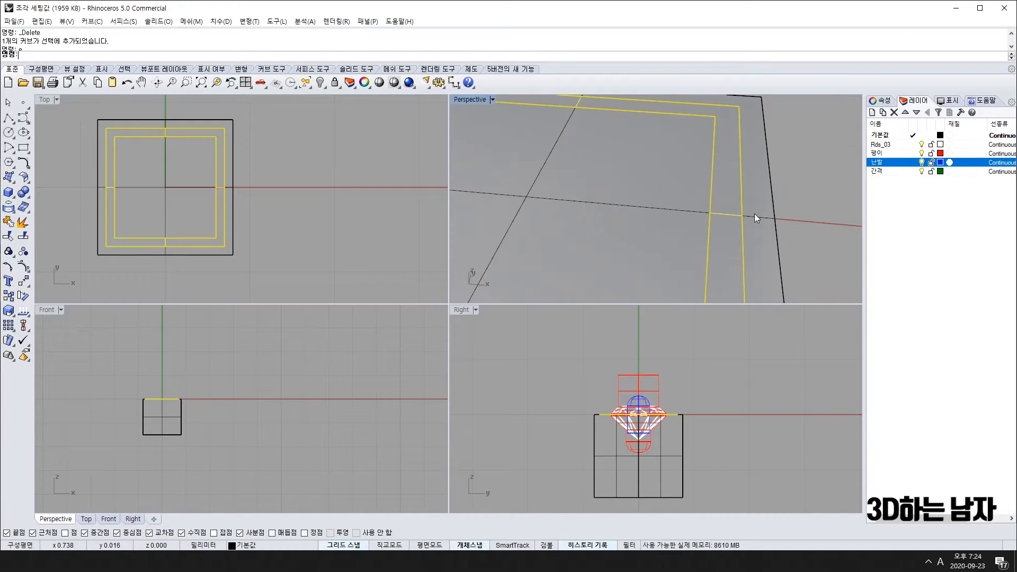
pyautogui.click(758, 215)
pyautogui.scroll(-6, 758, 215)
pyautogui.click(734, 223)
pyautogui.click(745, 209)
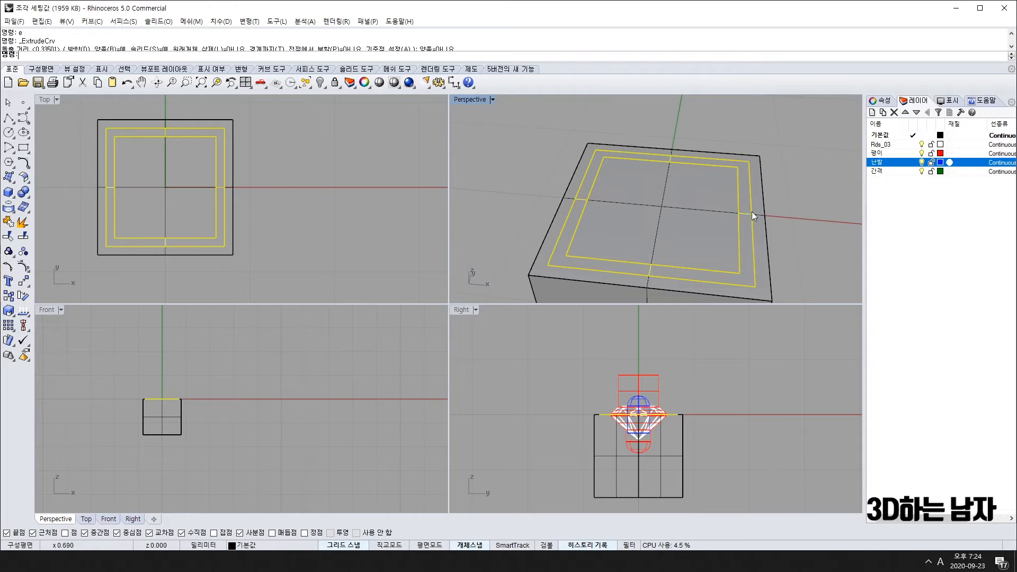
pyautogui.click(760, 213)
pyautogui.click(743, 214)
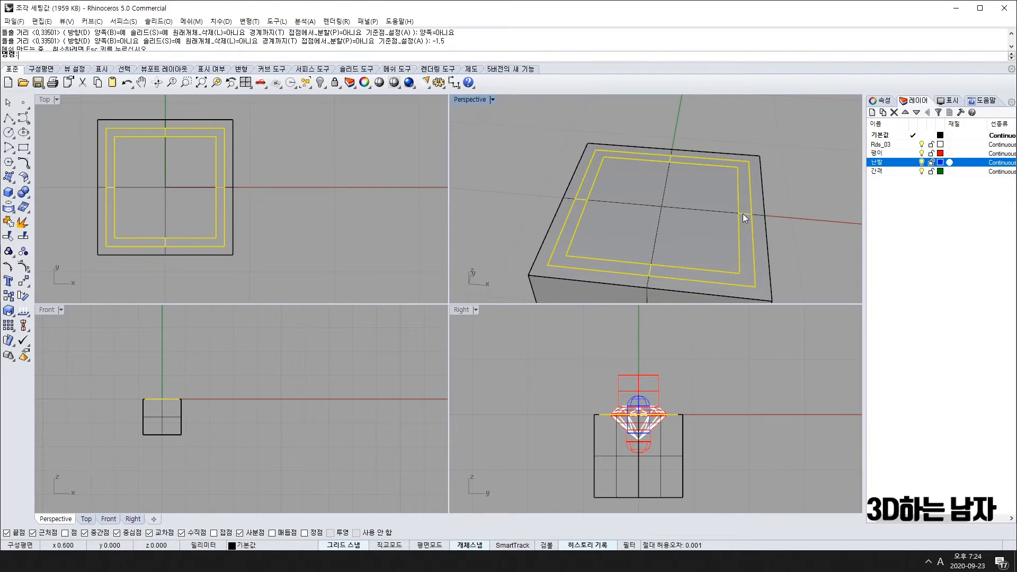
pyautogui.press('Delete')
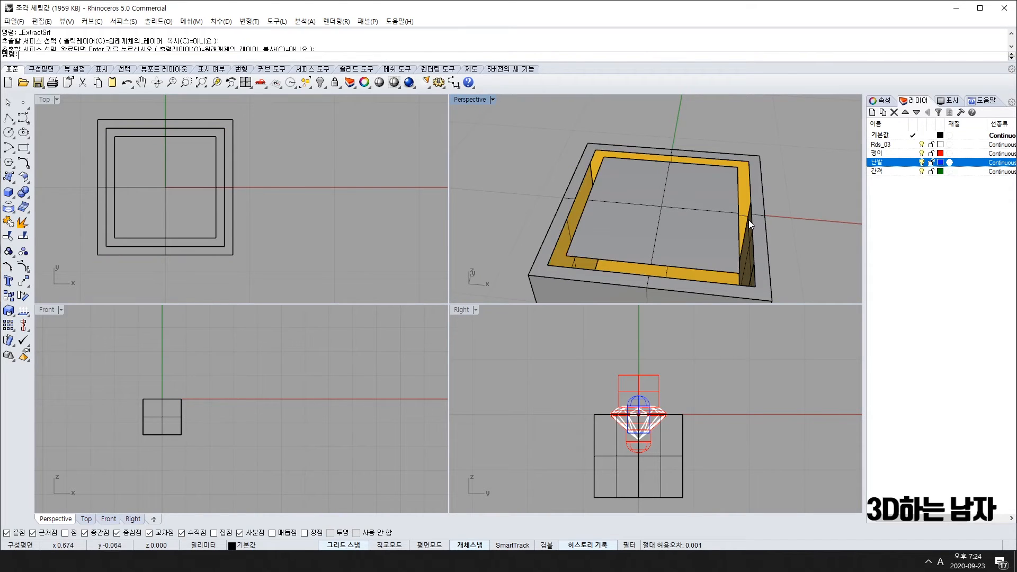
# Step: Move the inner square surface together with its square curve 0.3 mm straight down into the block
pyautogui.click(750, 186)
pyautogui.click(792, 209)
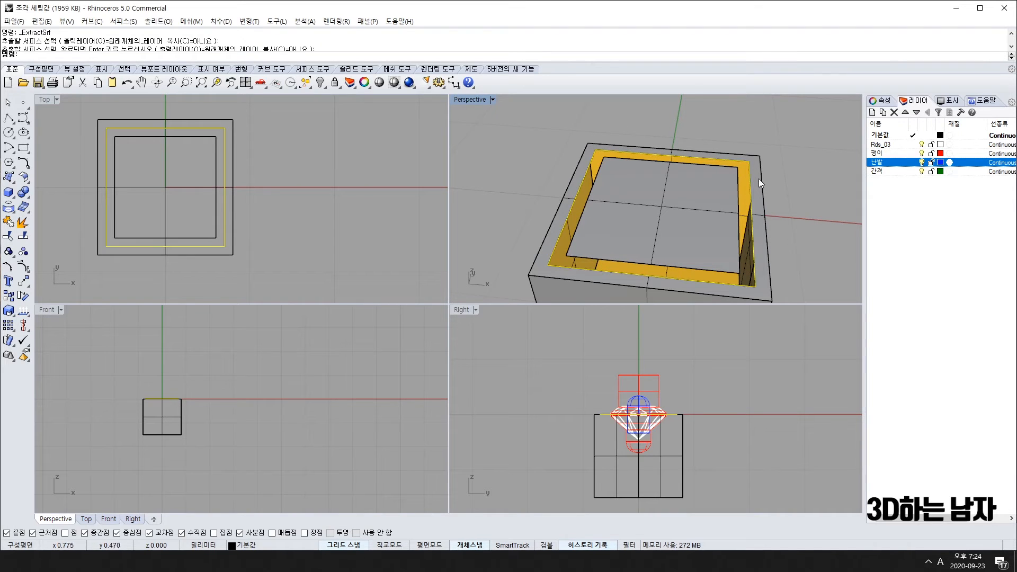
pyautogui.click(673, 206)
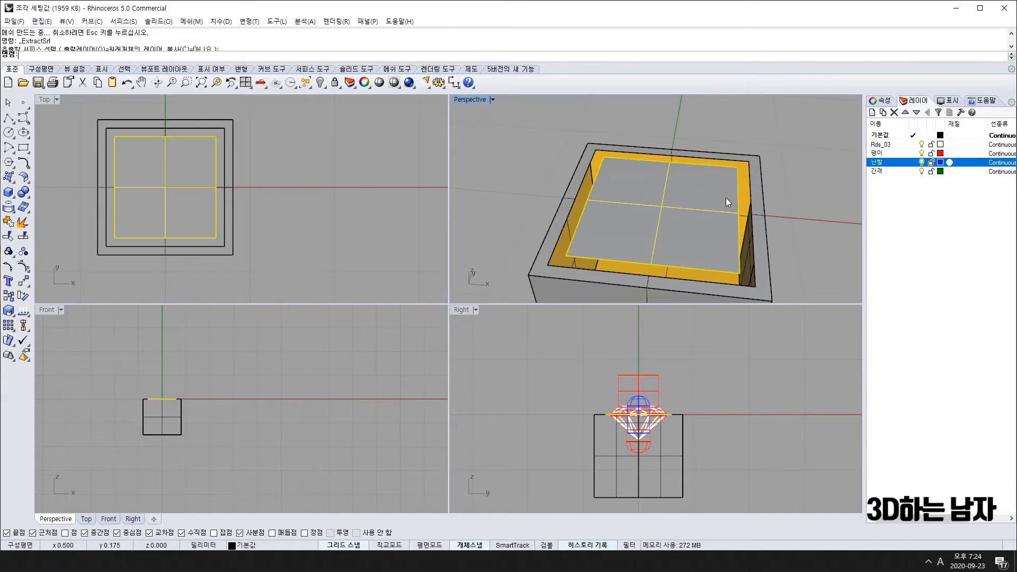
pyautogui.click(740, 187)
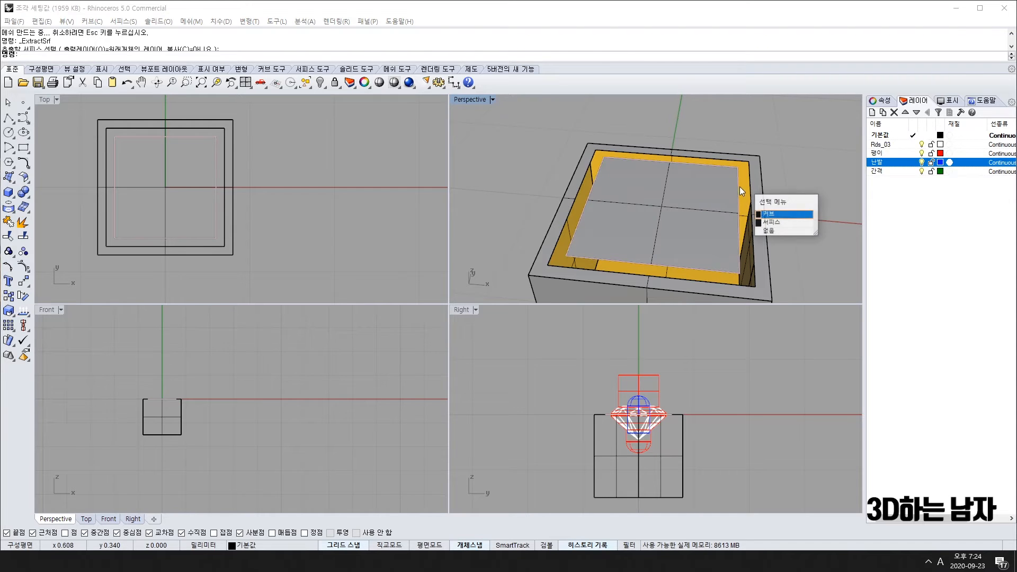
pyautogui.click(766, 214)
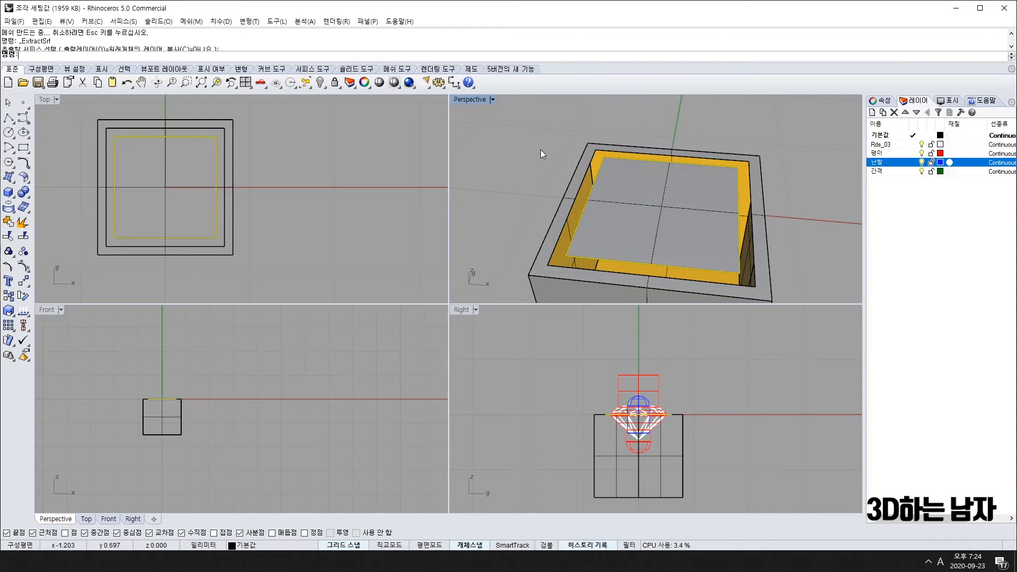
pyautogui.press('Escape')
pyautogui.click(720, 215)
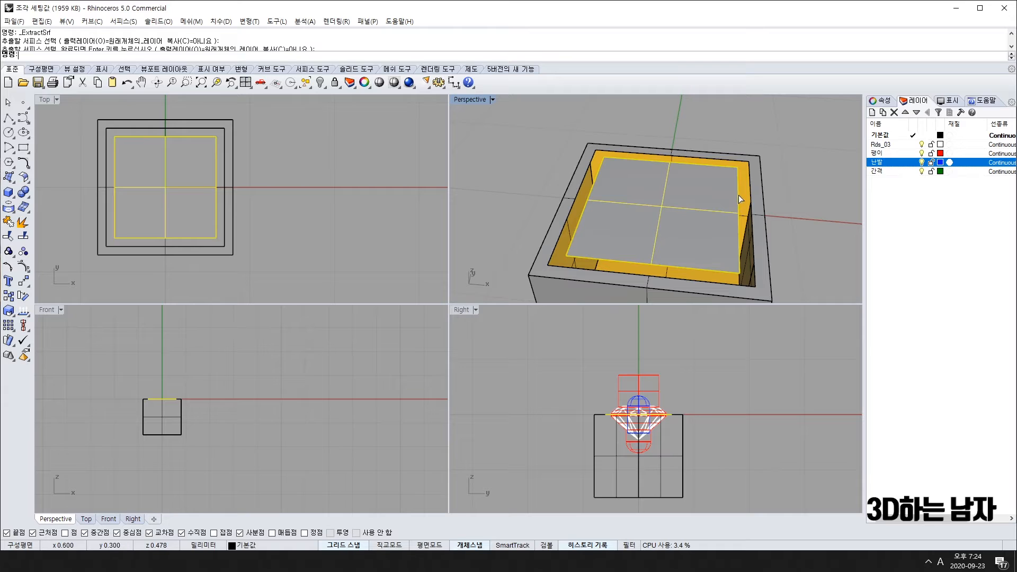
pyautogui.press('Return')
pyautogui.click(738, 193)
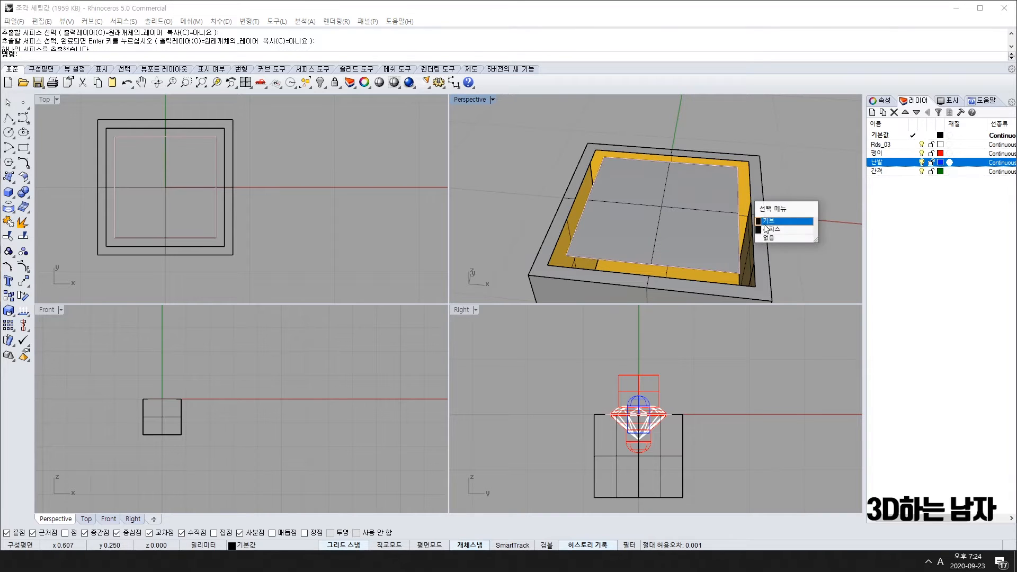
pyautogui.click(764, 222)
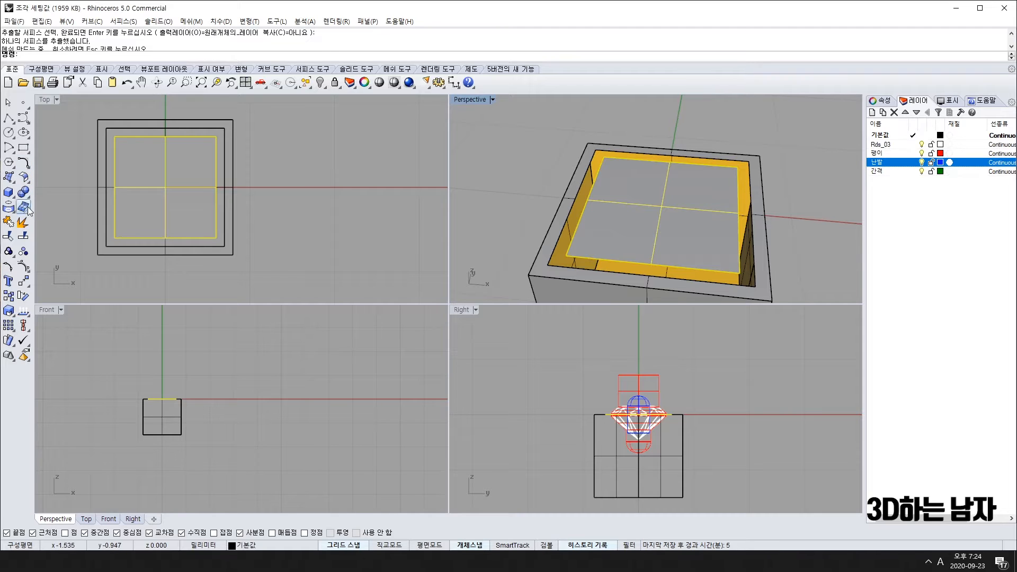
pyautogui.click(24, 281)
pyautogui.click(282, 352)
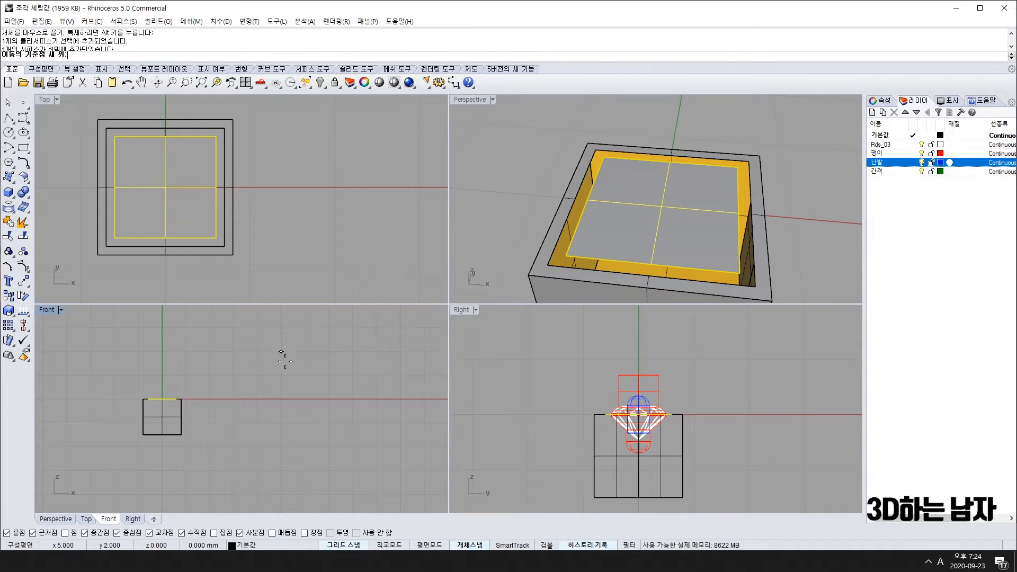
pyautogui.click(281, 422)
# Step: Move the lowered middle square curve back up, snapping its corner to the matching corner of the opening's upper edge
pyautogui.moveTo(642, 273); pyautogui.dragTo(675, 229, button='right')
pyautogui.scroll(3, 742, 180)
pyautogui.press('Escape')
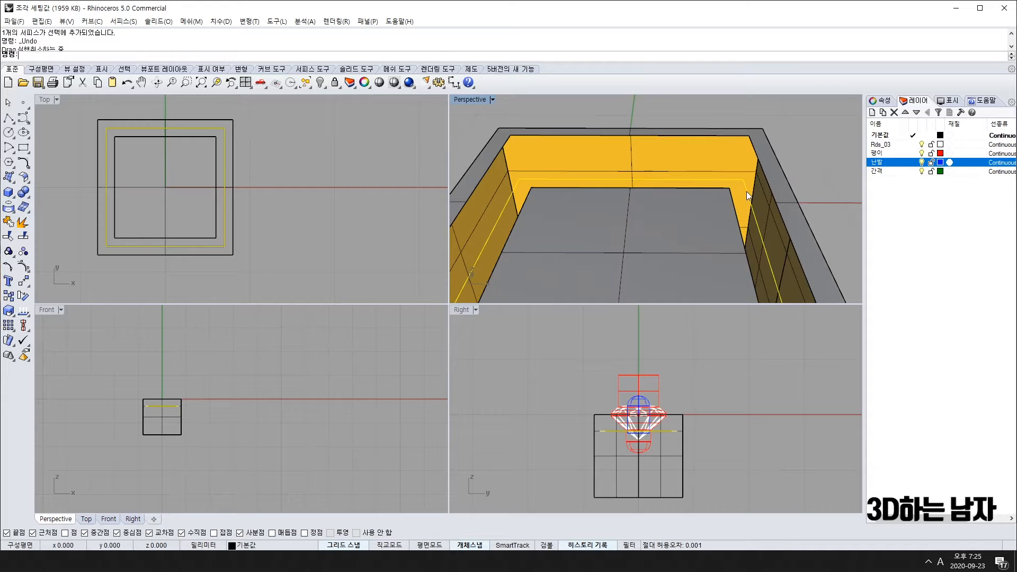
pyautogui.click(752, 170)
pyautogui.click(780, 199)
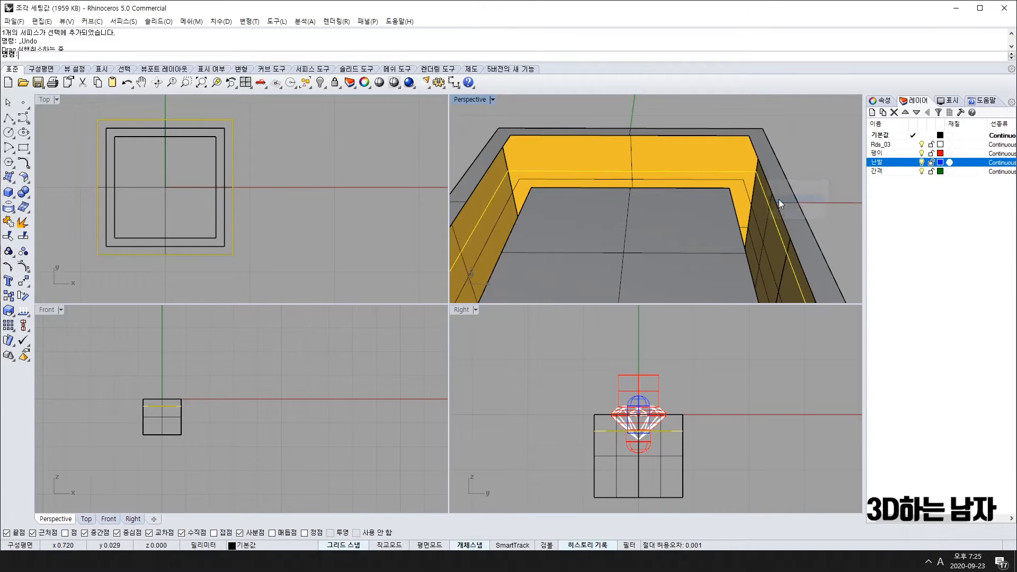
pyautogui.moveTo(779, 199); pyautogui.dragTo(758, 231, button='right')
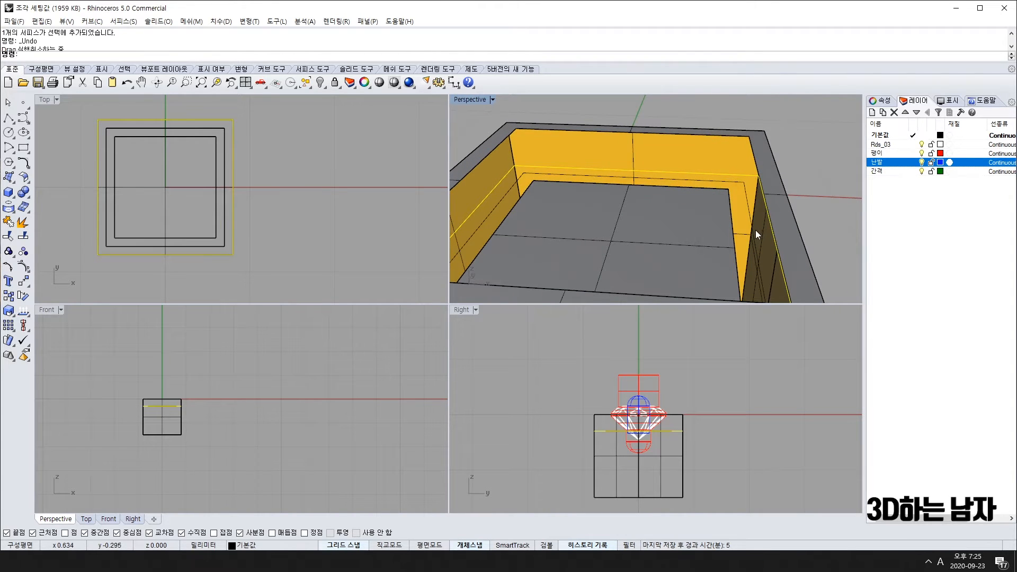
pyautogui.click(746, 210)
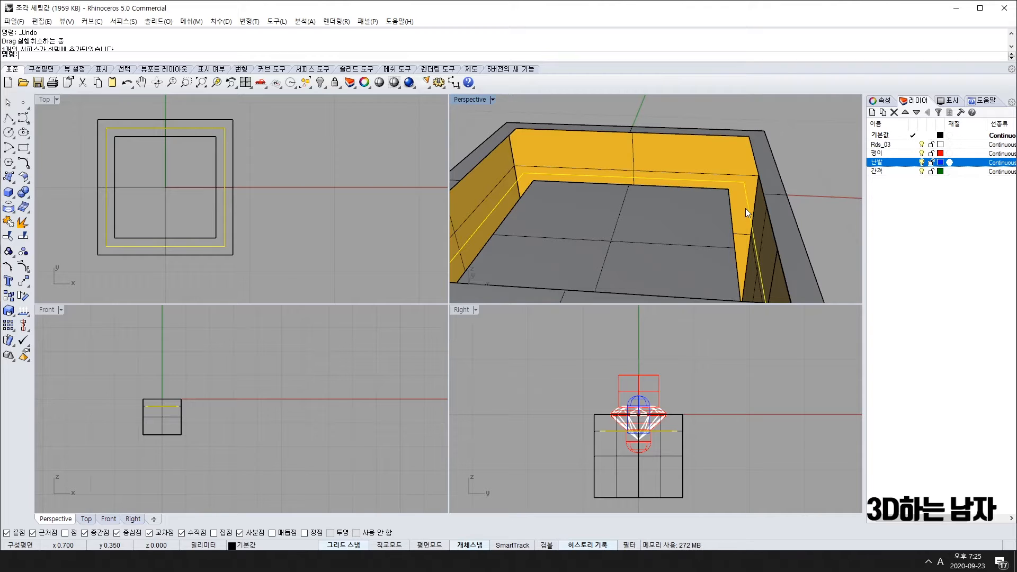
pyautogui.click(24, 281)
pyautogui.click(759, 176)
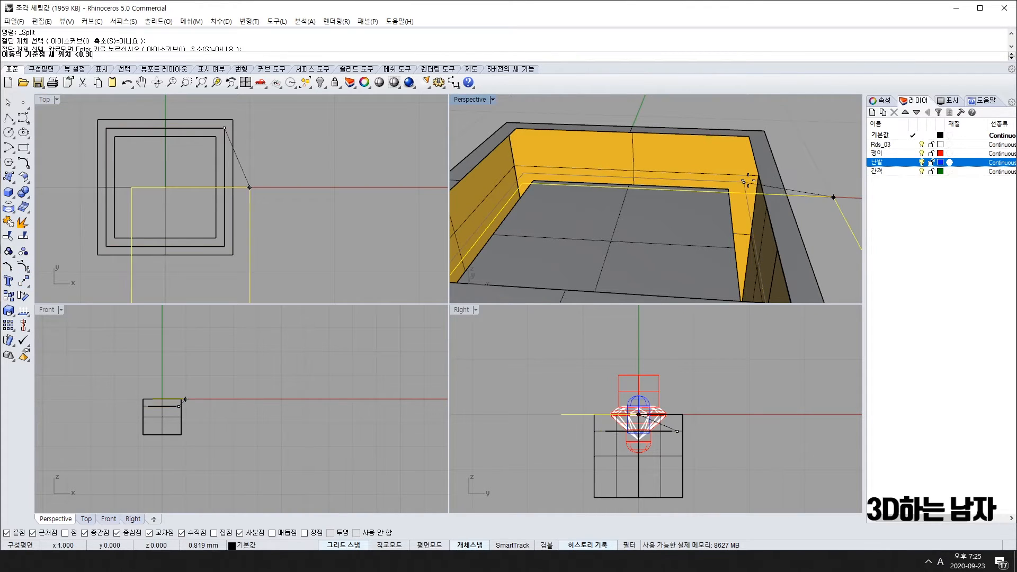
pyautogui.click(748, 129)
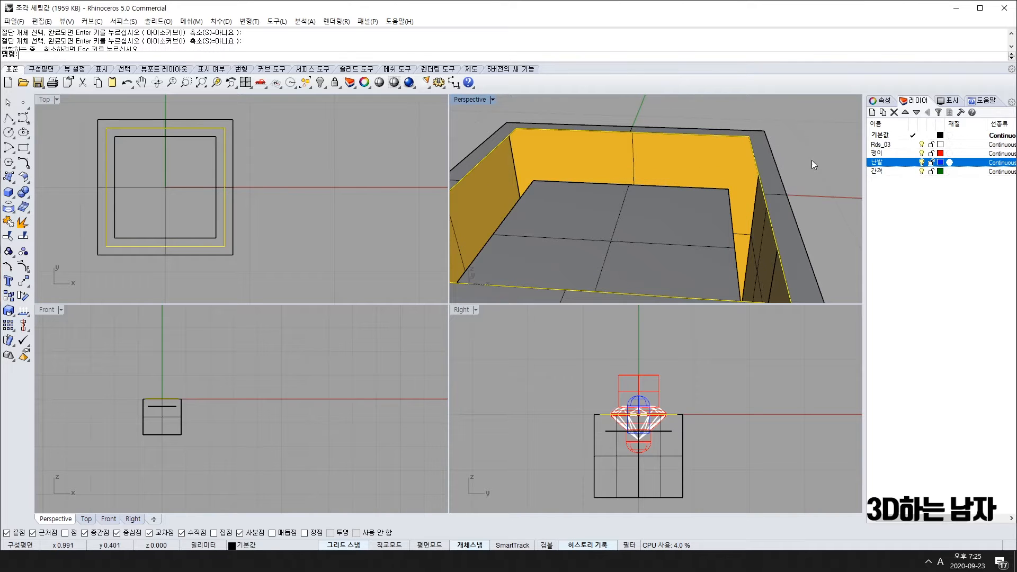
pyautogui.press('Return')
# Step: Loft sloped recess walls between the middle square curve at the opening and the inner square curve around the lowered floor
pyautogui.click(727, 186)
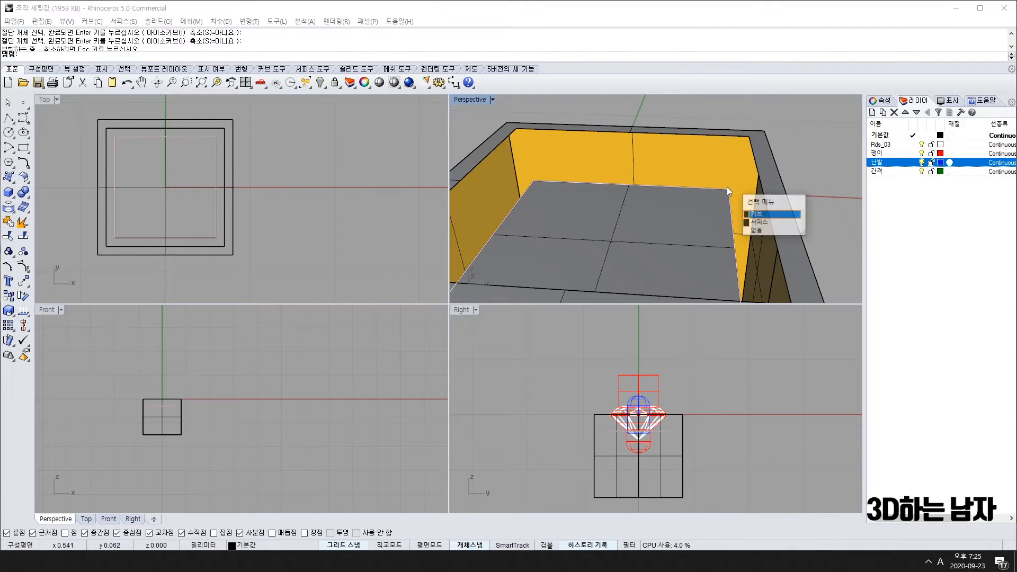
pyautogui.click(745, 212)
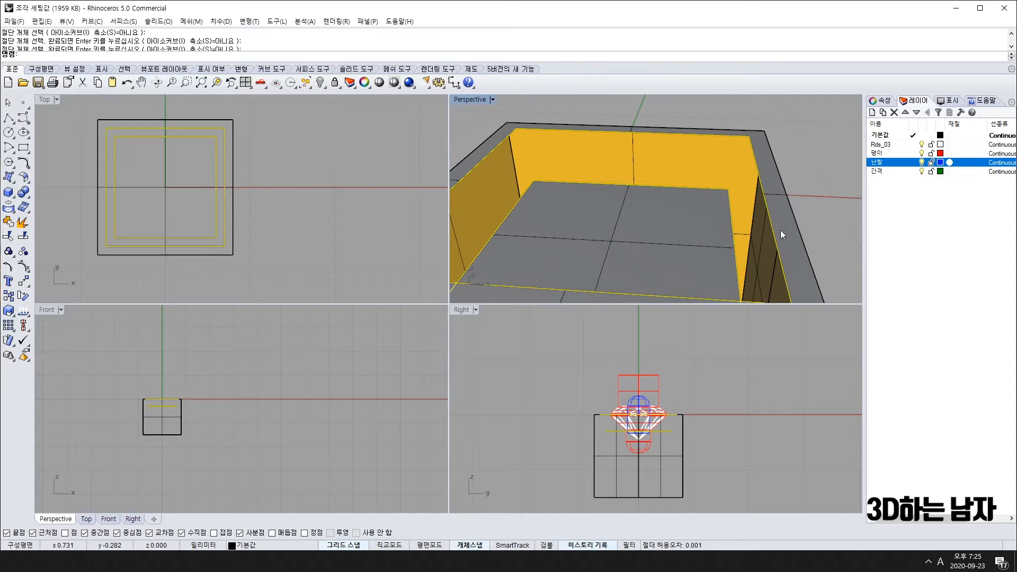
pyautogui.scroll(-5, 781, 231)
pyautogui.moveTo(780, 231); pyautogui.dragTo(763, 253, button='right')
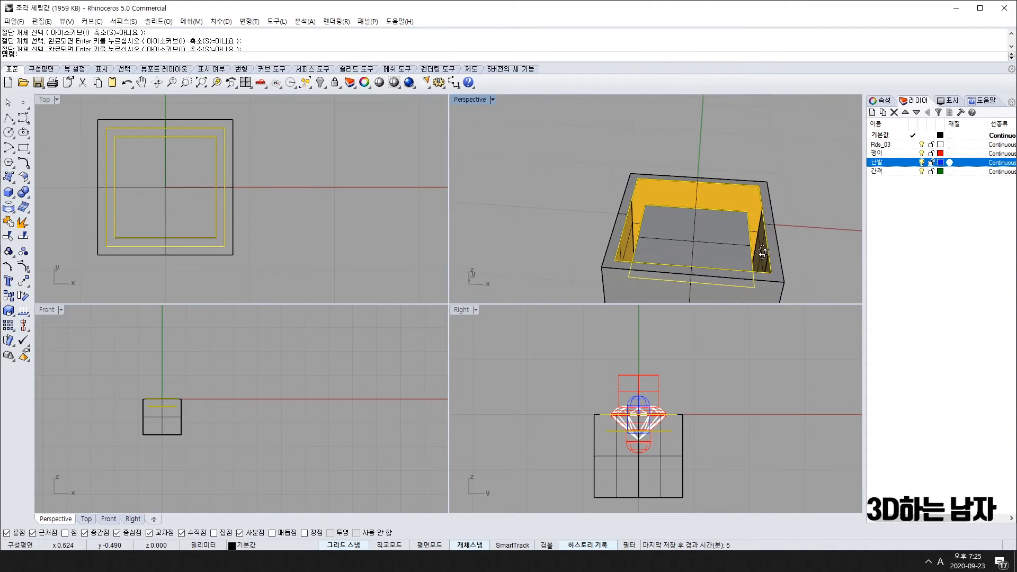
pyautogui.click(10, 178)
pyautogui.click(74, 183)
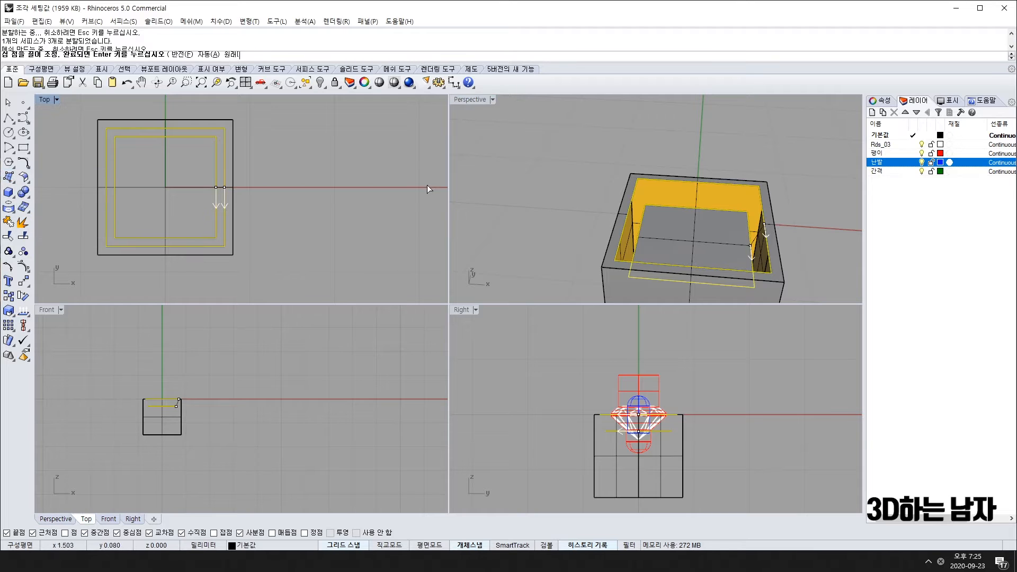
pyautogui.moveTo(499, 150); pyautogui.dragTo(622, 174, button='right')
pyautogui.press('Return')
pyautogui.press('Return')
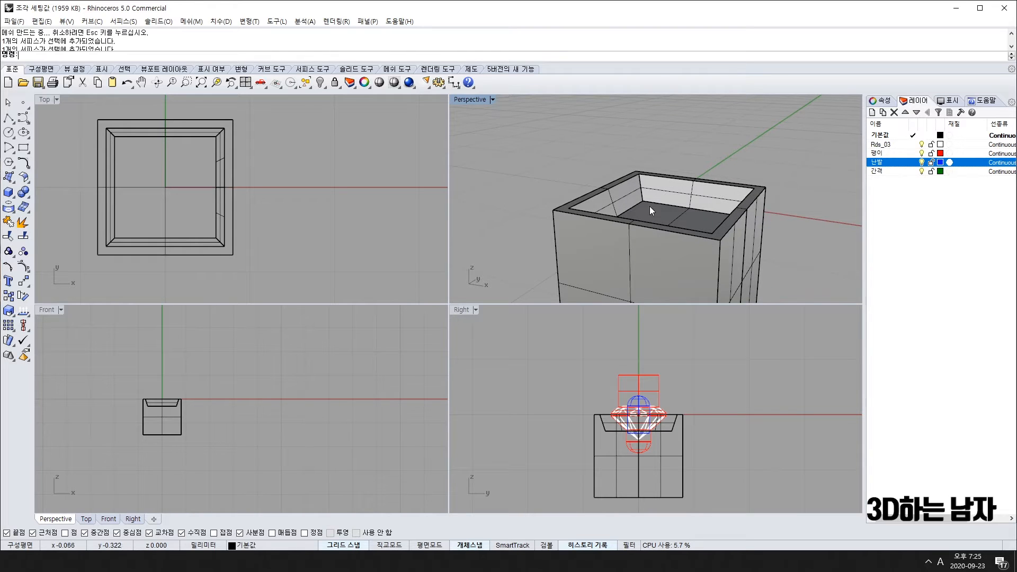
# Step: Join the block, the lofted sloped walls and the recess floor into one polysurface
pyautogui.moveTo(651, 211); pyautogui.dragTo(689, 242, button='right')
pyautogui.scroll(-5, 777, 191)
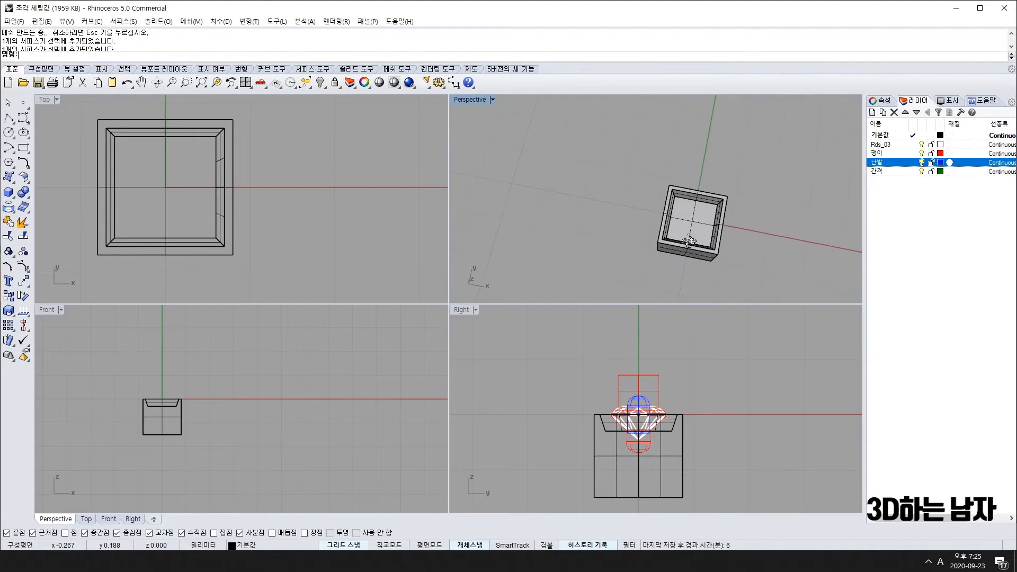
pyautogui.moveTo(608, 173); pyautogui.dragTo(795, 297)
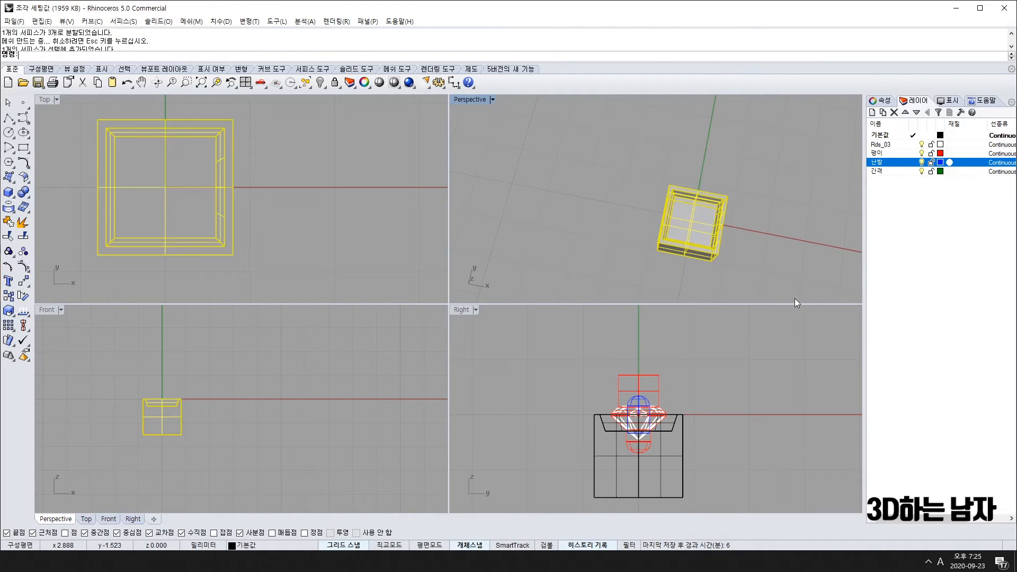
pyautogui.click(9, 222)
pyautogui.moveTo(625, 251); pyautogui.dragTo(675, 222, button='right')
pyautogui.scroll(5, 646, 189)
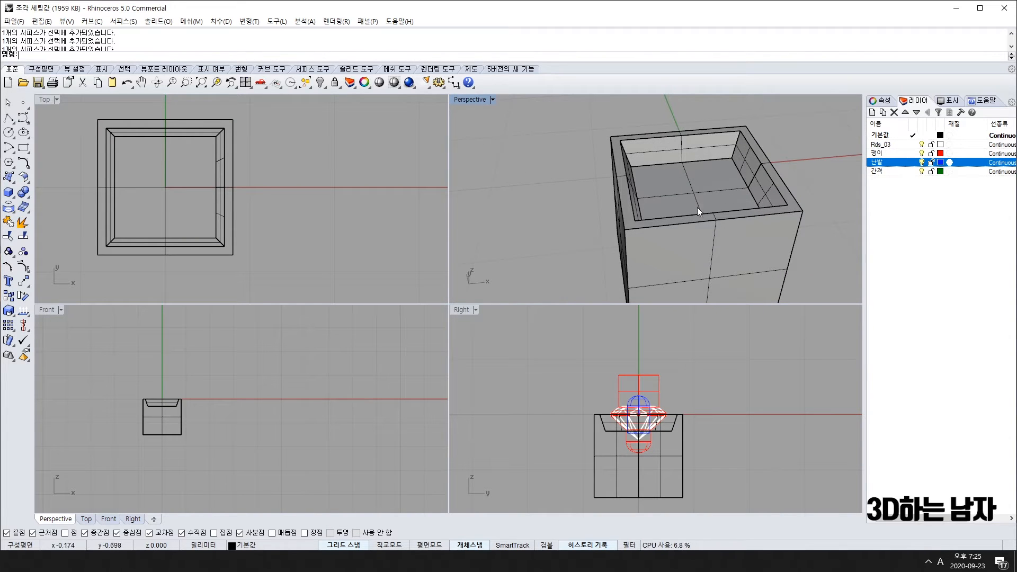
# Step: Move the stone group with its red cutter by its centre onto the block's centre at the origin, with object snaps disabled
pyautogui.scroll(-12, 315, 412)
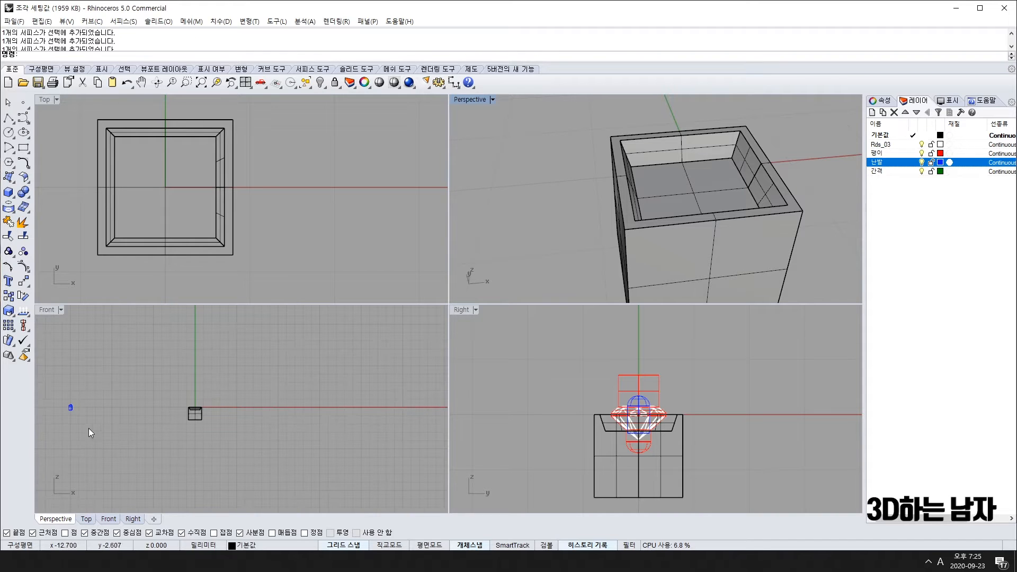
pyautogui.moveTo(68, 441); pyautogui.dragTo(127, 442, button='right')
pyautogui.moveTo(97, 395); pyautogui.dragTo(129, 430)
pyautogui.scroll(5, 106, 416)
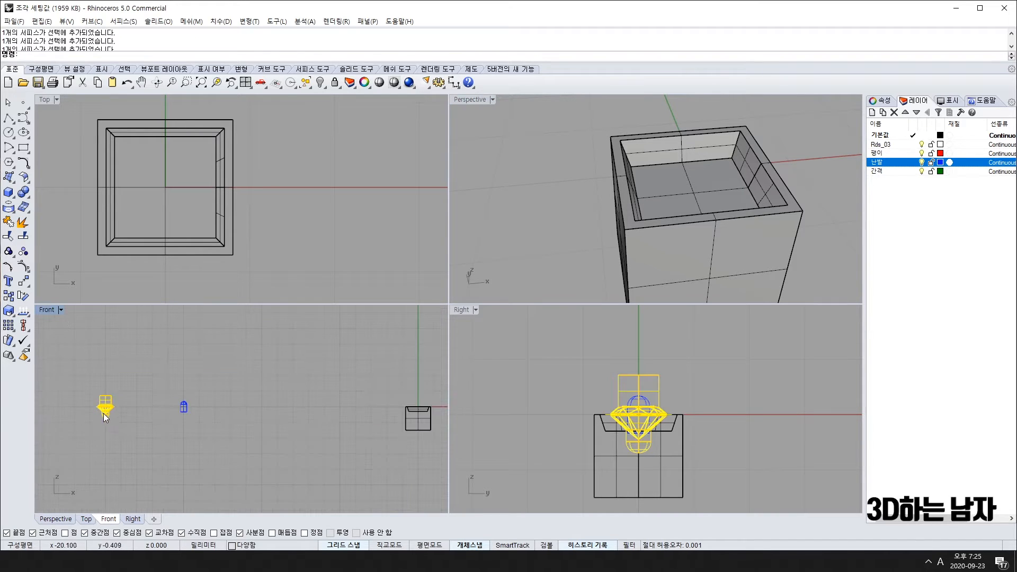
pyautogui.scroll(-16, 134, 245)
pyautogui.moveTo(90, 252); pyautogui.dragTo(238, 225, button='right')
pyautogui.moveTo(59, 234); pyautogui.dragTo(207, 225, button='right')
pyautogui.click(470, 544)
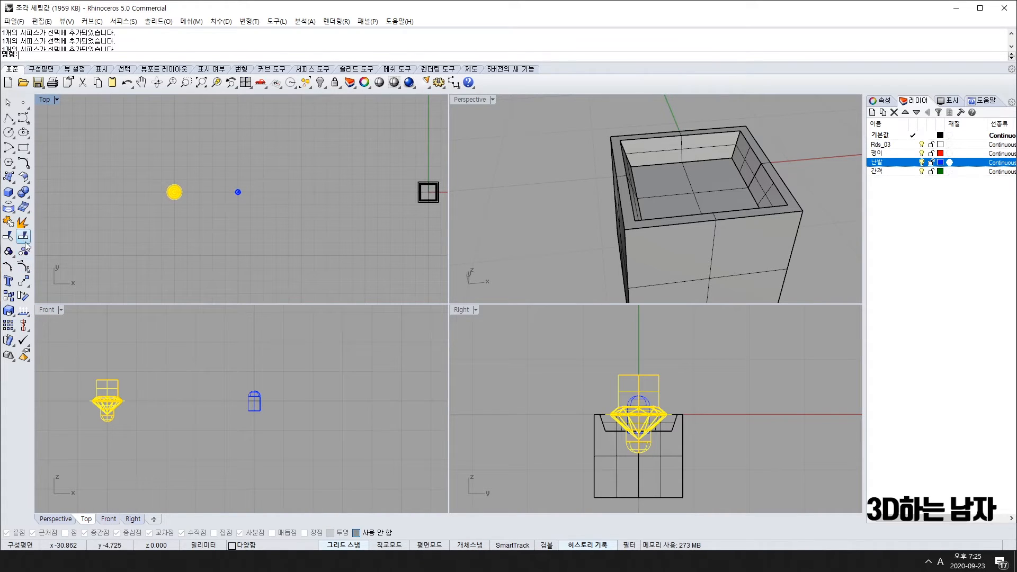
pyautogui.click(23, 281)
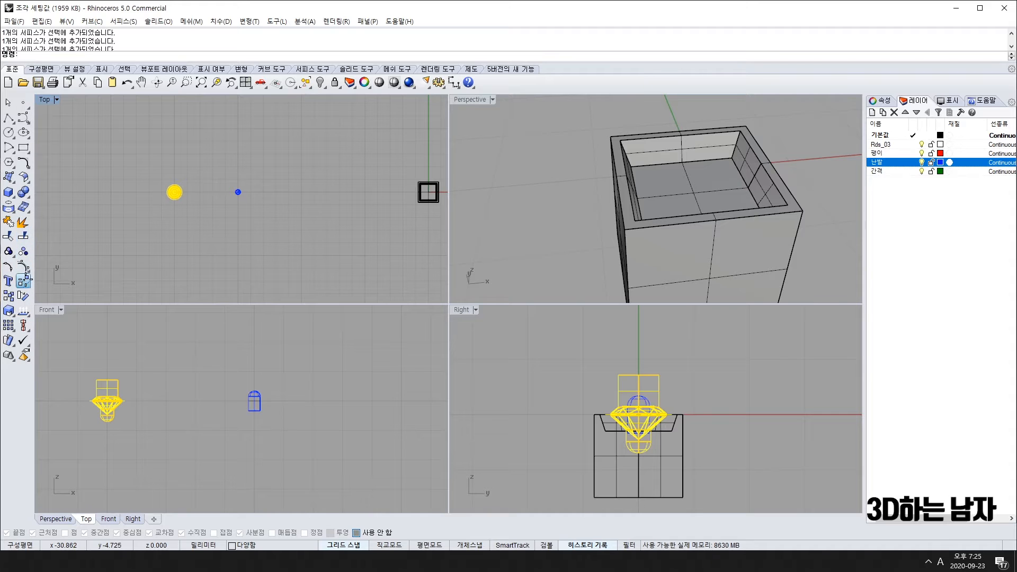
pyautogui.click(174, 191)
pyautogui.click(428, 192)
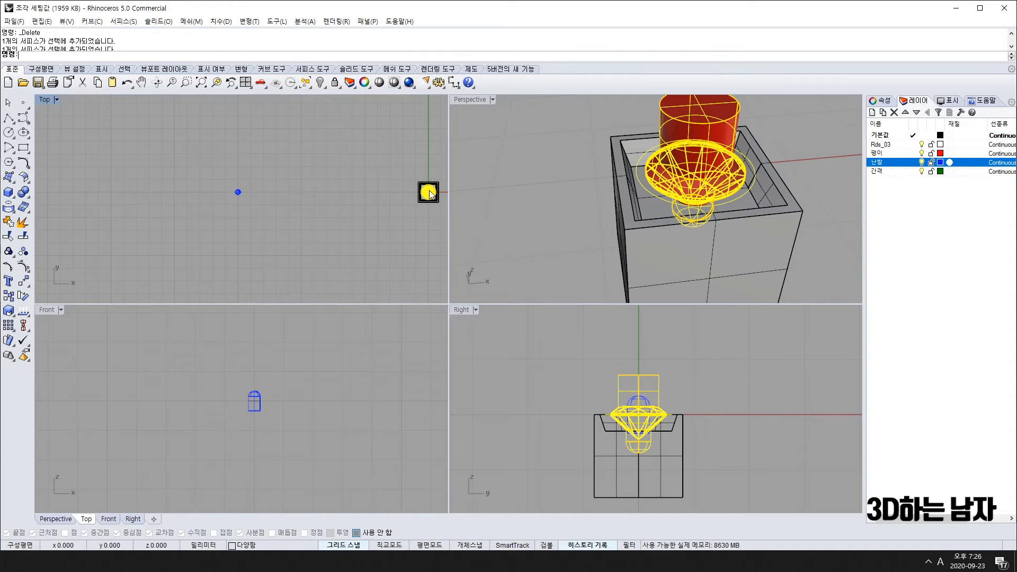
# Step: Examine how high the stone and its cutter sit relative to the block's rim and recess floor
pyautogui.moveTo(785, 243); pyautogui.dragTo(683, 247, button='right')
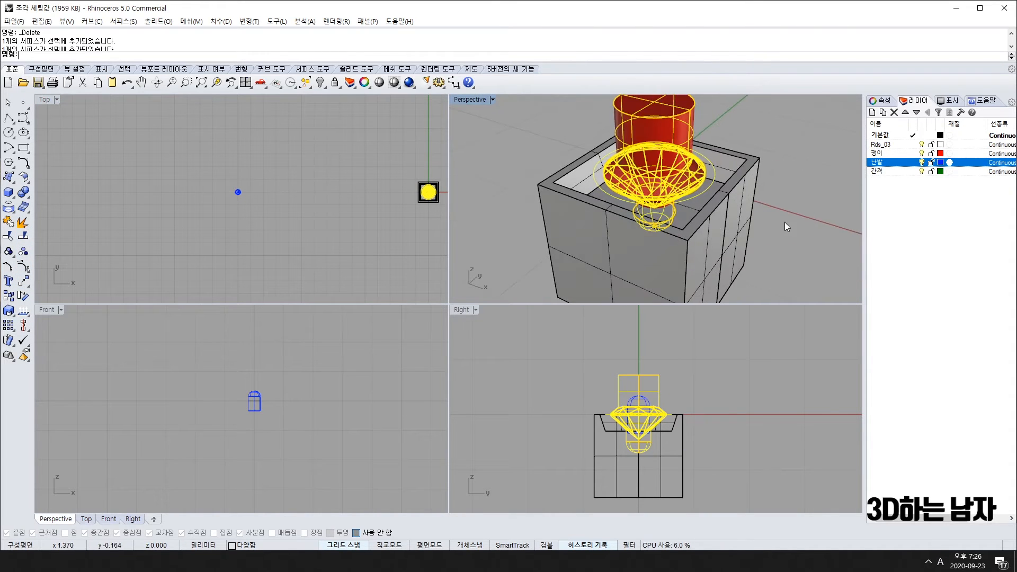
pyautogui.click(785, 223)
pyautogui.moveTo(763, 263); pyautogui.dragTo(686, 249, button='right')
pyautogui.scroll(4, 668, 171)
pyautogui.scroll(-2, 681, 217)
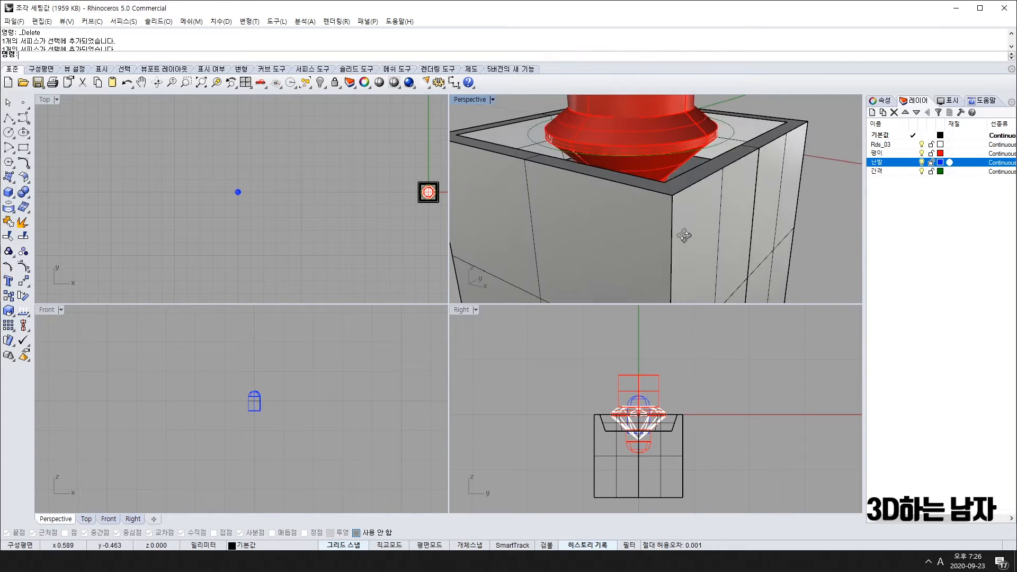
pyautogui.scroll(2, 680, 208)
pyautogui.scroll(2, 657, 418)
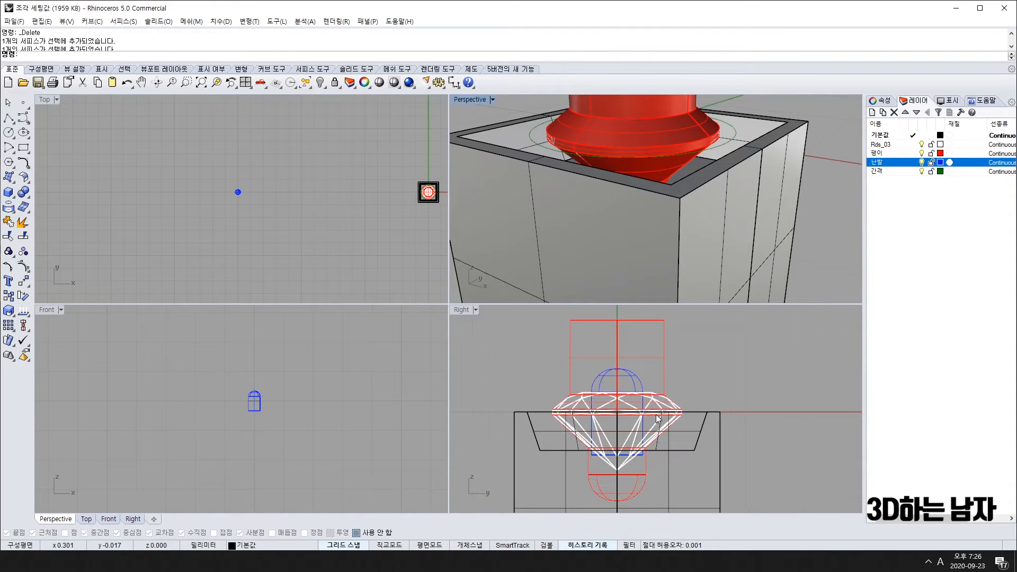
pyautogui.scroll(-4, 543, 228)
pyautogui.click(429, 195)
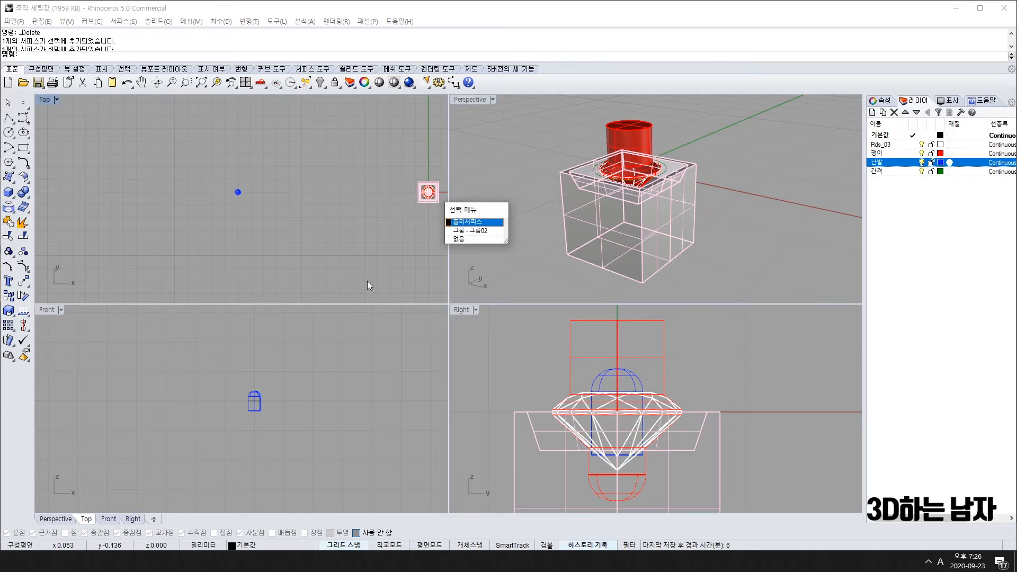
pyautogui.click(332, 250)
pyautogui.click(332, 249)
# Step: Move the stone group, without the square curves, 0.3 mm straight down into the block's recess
pyautogui.moveTo(369, 245); pyautogui.dragTo(286, 249, button='right')
pyautogui.scroll(7, 325, 205)
pyautogui.scroll(2, 318, 212)
pyautogui.moveTo(290, 149); pyautogui.dragTo(393, 249)
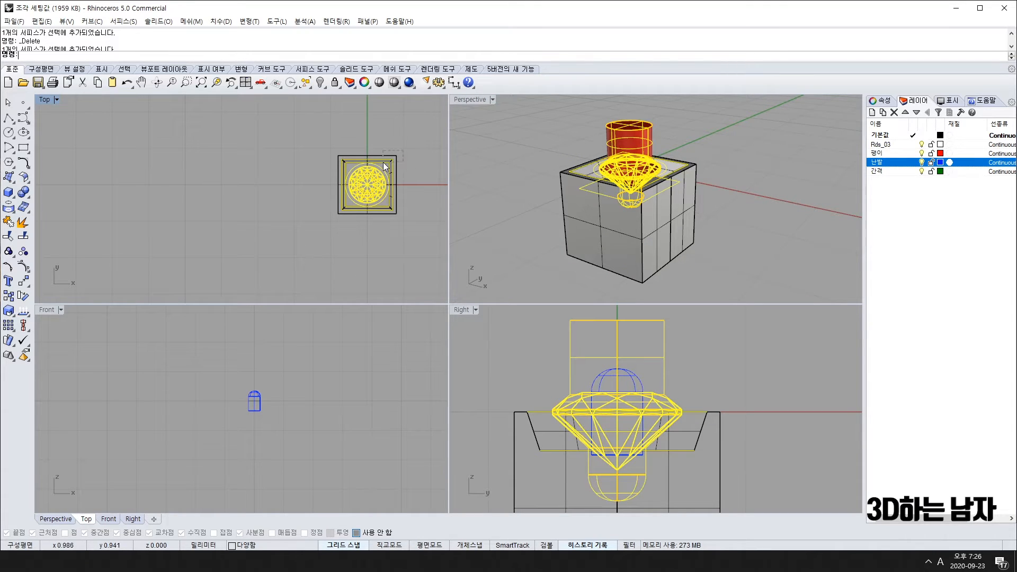
pyautogui.keyDown('ctrl'); pyautogui.moveTo(383, 163); pyautogui.dragTo(385, 163); pyautogui.keyUp('ctrl')
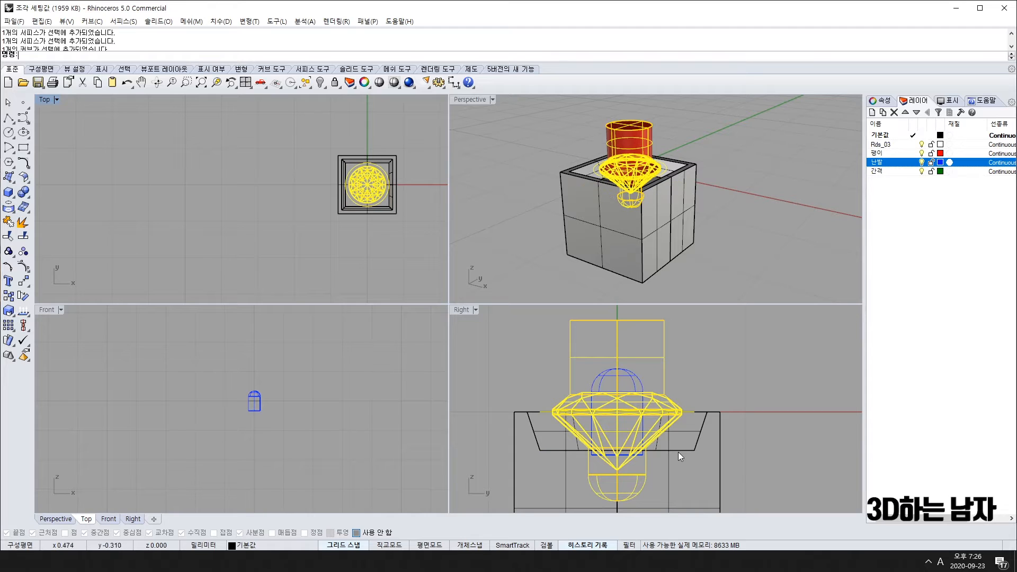
pyautogui.moveTo(795, 446); pyautogui.dragTo(755, 423, button='right')
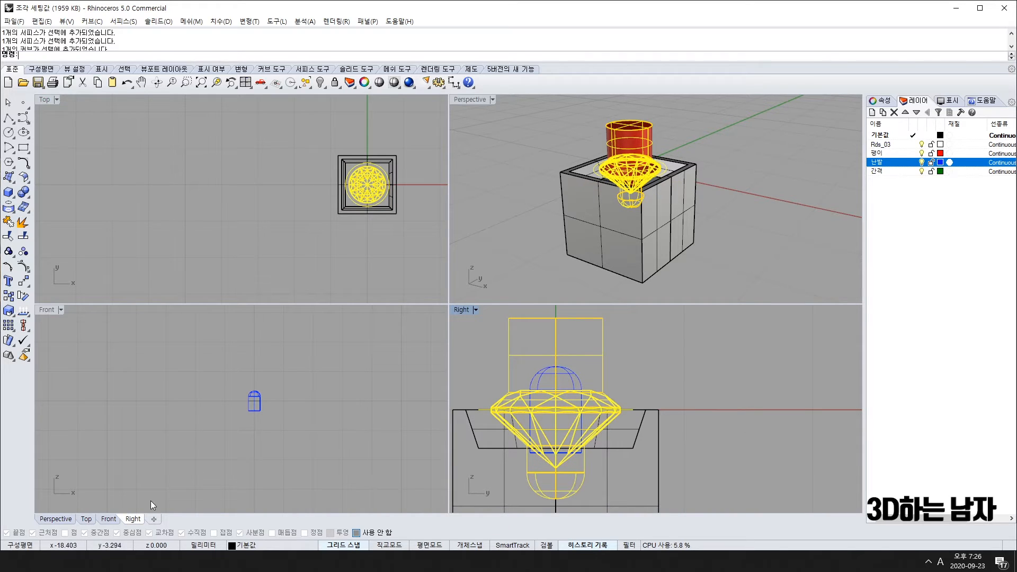
pyautogui.press('Return')
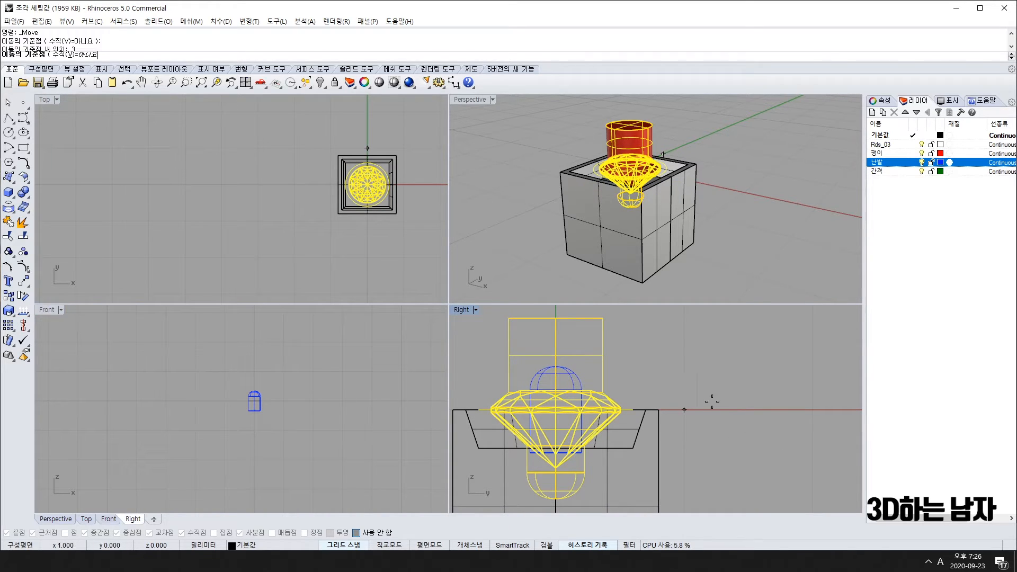
pyautogui.click(812, 410)
pyautogui.write('.3')
pyautogui.press('Return')
pyautogui.scroll(-2, 813, 410)
pyautogui.scroll(-3, 813, 410)
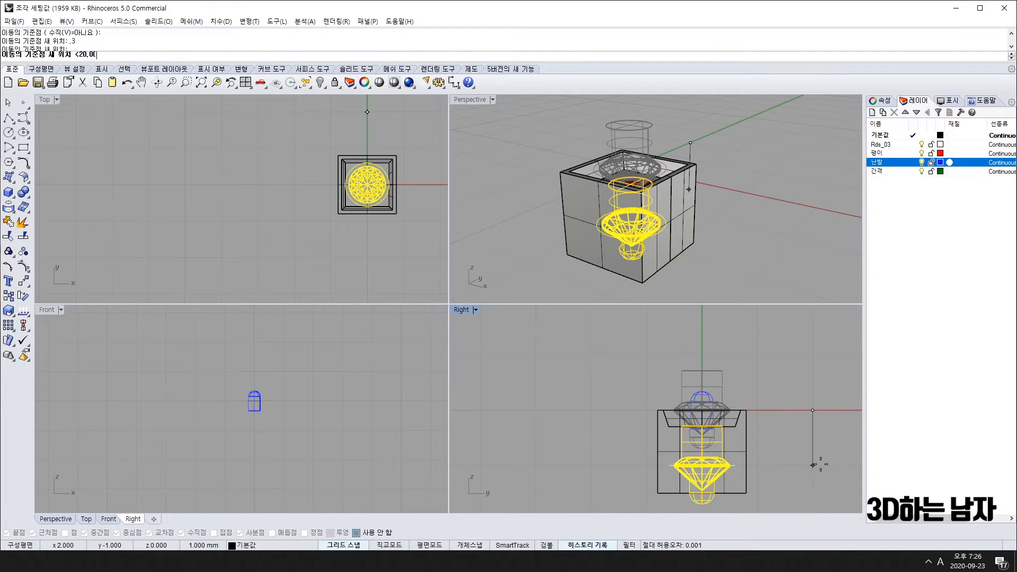
pyautogui.write('.3')
pyautogui.press('Return')
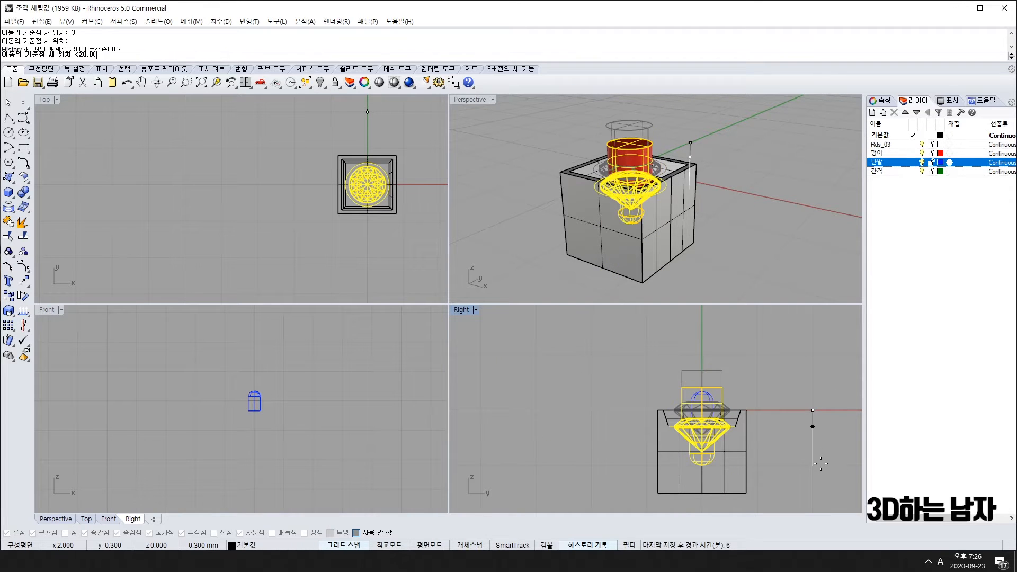
pyautogui.click(813, 478)
pyautogui.scroll(8, 731, 423)
pyautogui.scroll(8, 729, 430)
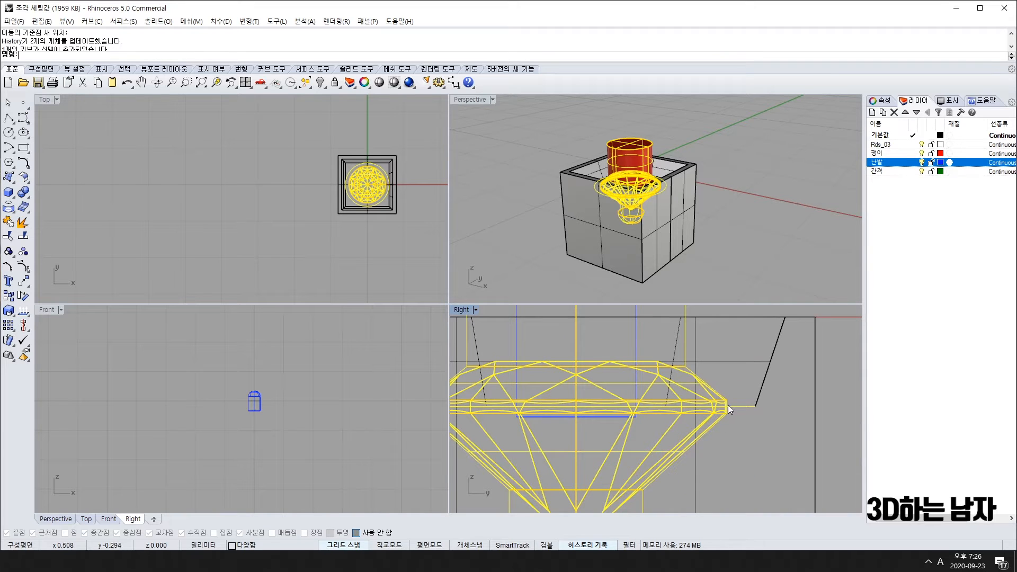
pyautogui.scroll(-4, 660, 484)
pyautogui.click(736, 253)
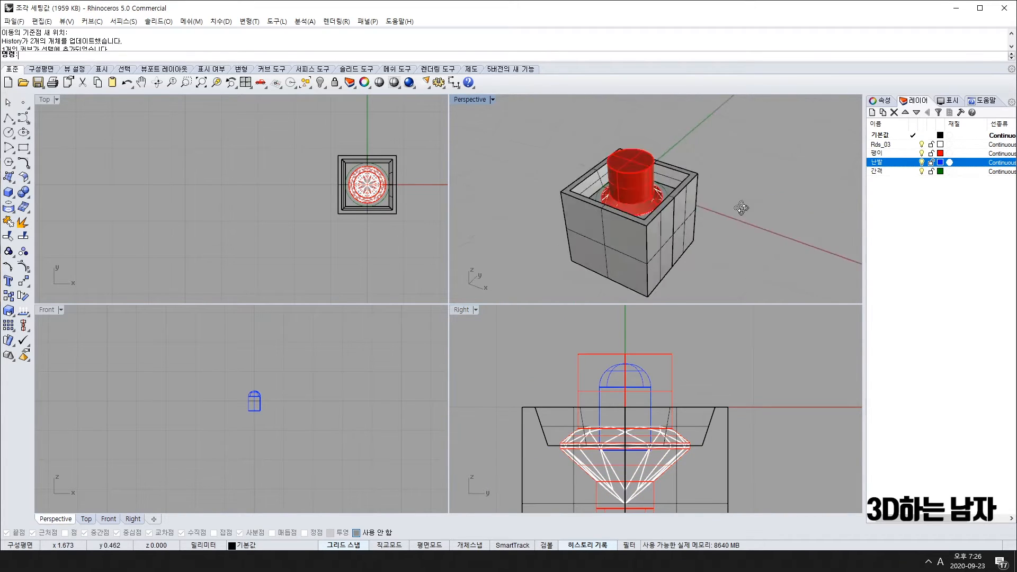
pyautogui.moveTo(736, 254); pyautogui.dragTo(760, 266, button='right')
# Step: Copy the blue prong by its centre to the recess corner beside the stone, at about x 0.445, y 0.444
pyautogui.click(257, 391)
pyautogui.scroll(-7, 145, 200)
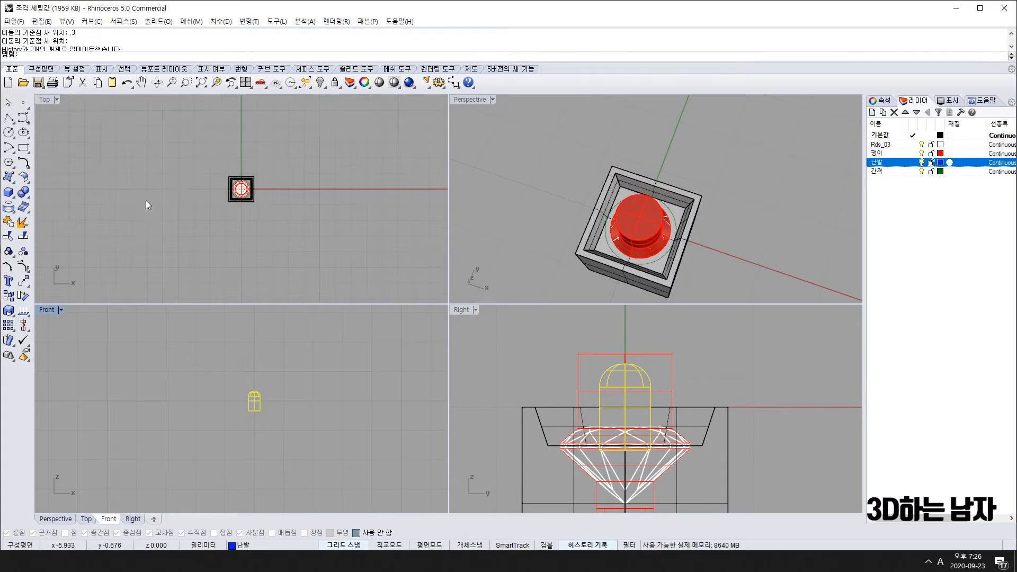
pyautogui.moveTo(145, 201); pyautogui.dragTo(324, 203, button='right')
pyautogui.scroll(7, 179, 187)
pyautogui.moveTo(179, 186); pyautogui.dragTo(136, 187, button='right')
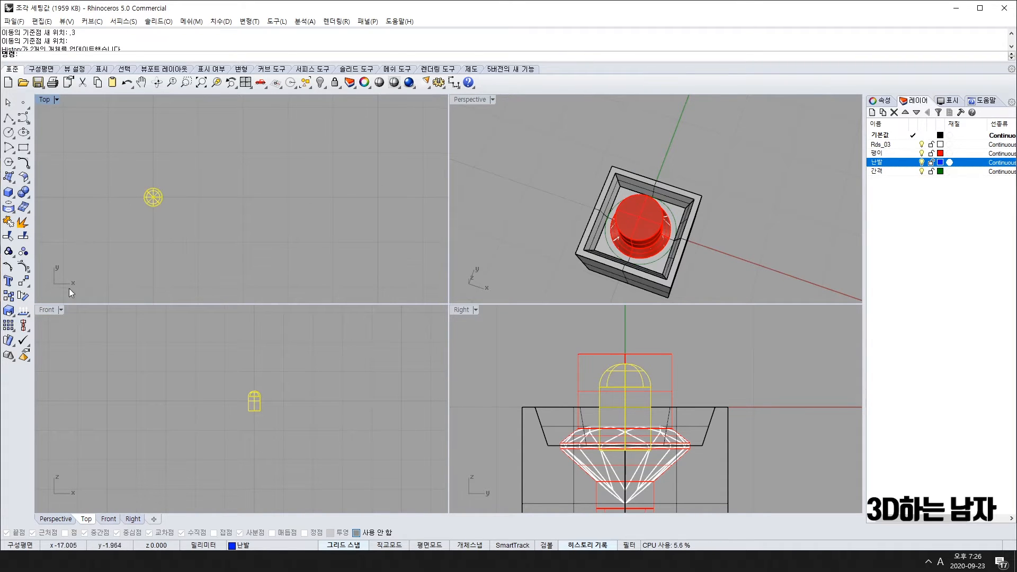
pyautogui.click(9, 296)
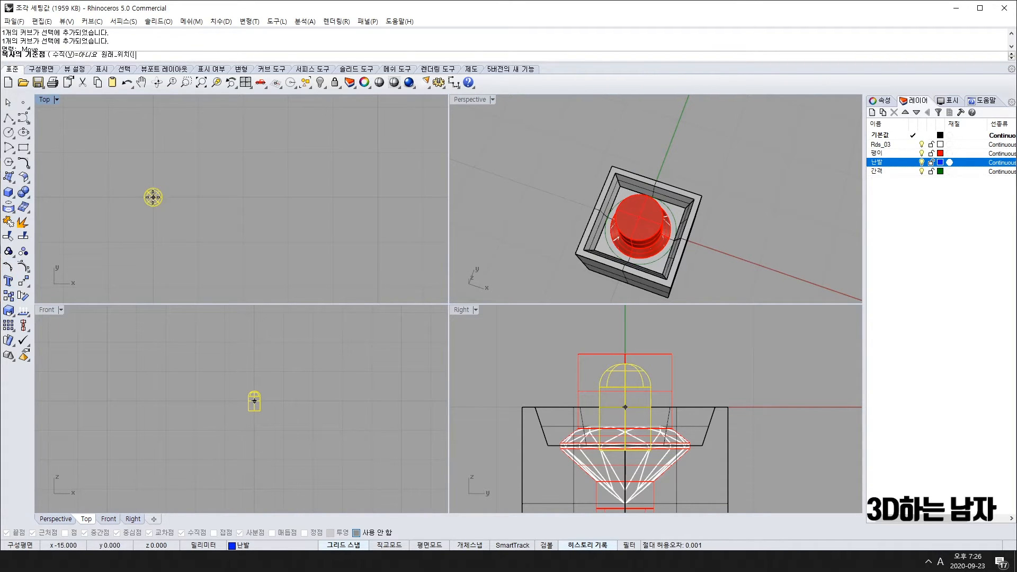
pyautogui.click(153, 198)
pyautogui.scroll(-3, 227, 207)
pyautogui.scroll(3, 223, 212)
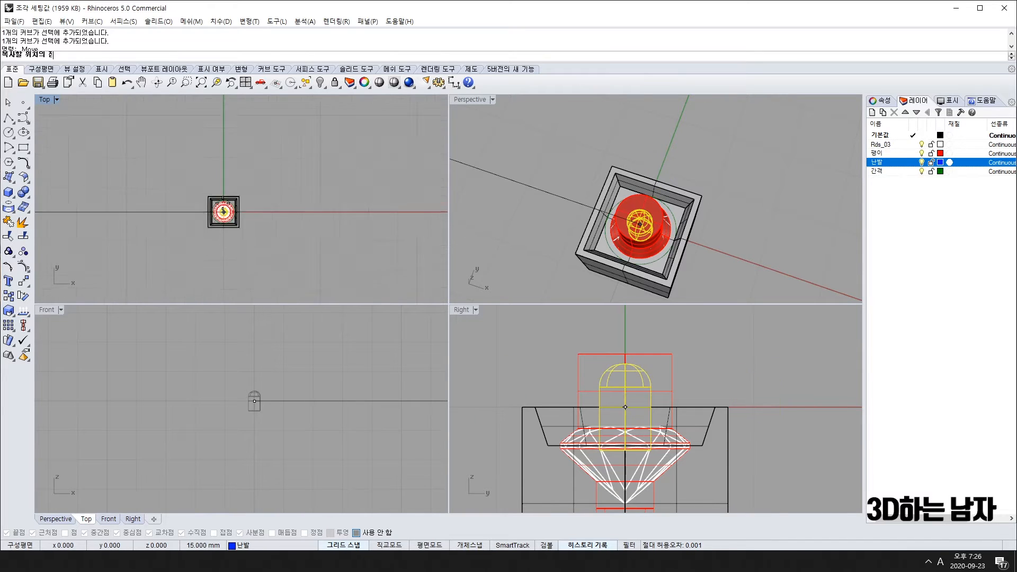
pyautogui.scroll(3, 224, 212)
pyautogui.scroll(4, 255, 210)
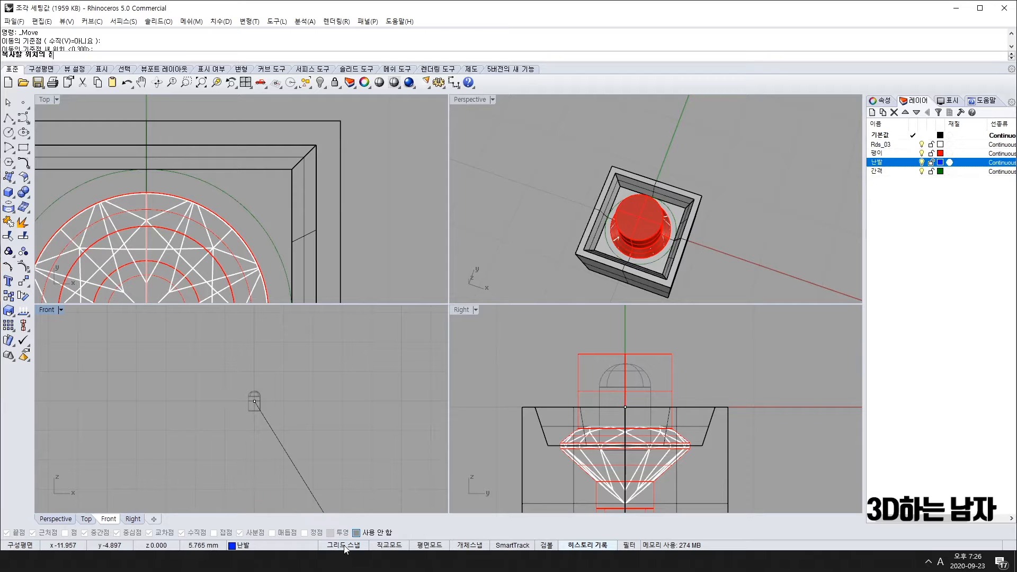
pyautogui.click(254, 207)
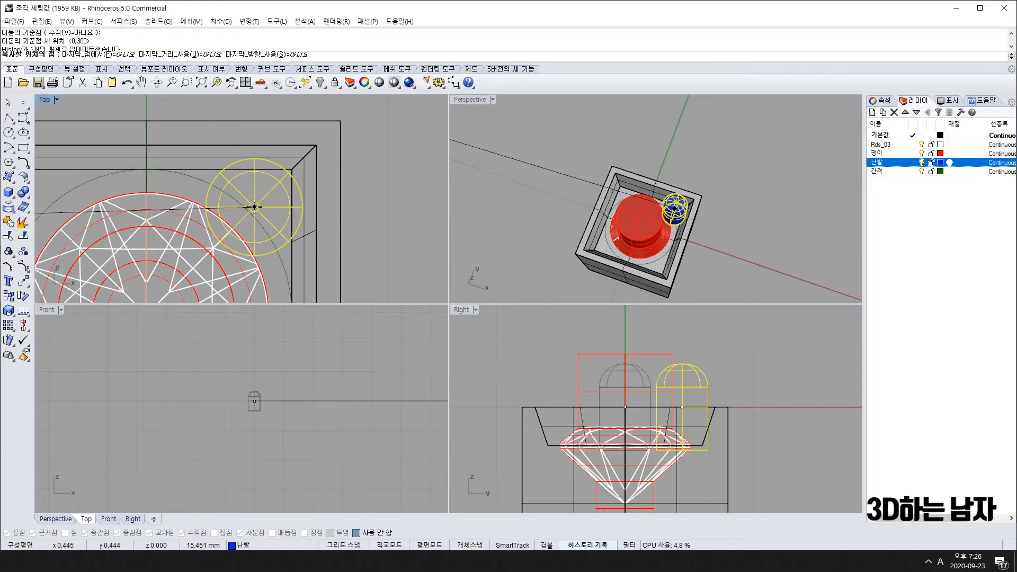
pyautogui.press('Return')
# Step: Examine how the copied corner prong overlaps the stone's girdle and the recess walls
pyautogui.click(221, 238)
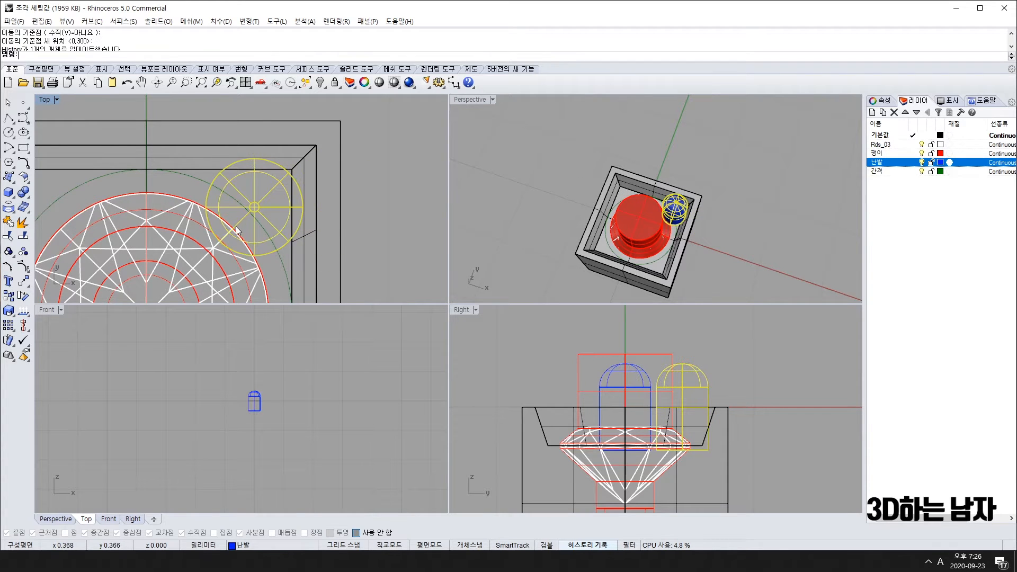
pyautogui.scroll(4, 234, 229)
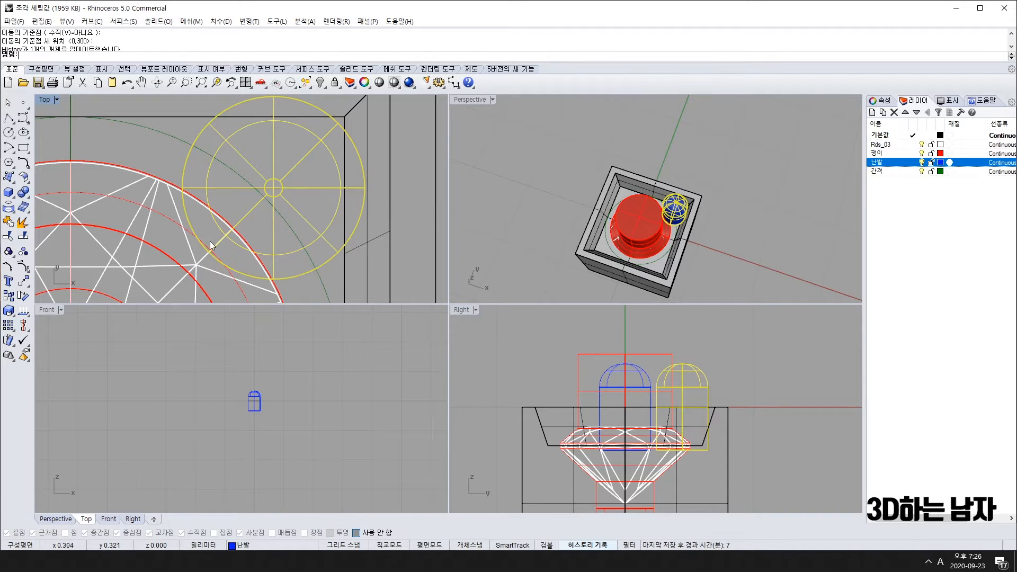
pyautogui.scroll(-3, 249, 207)
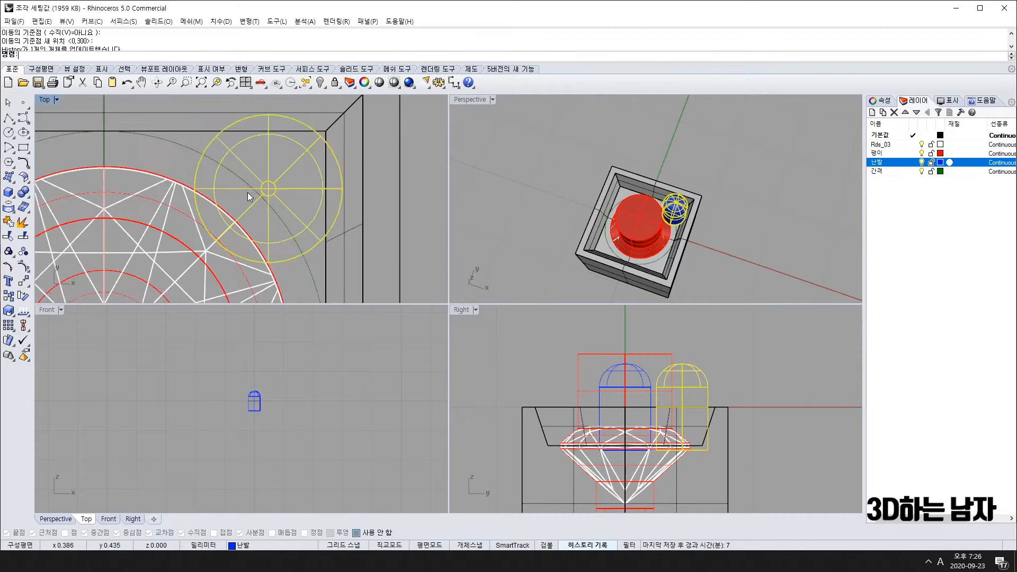
pyautogui.click(370, 161)
pyautogui.moveTo(672, 225); pyautogui.dragTo(678, 228, button='right')
pyautogui.scroll(6, 686, 164)
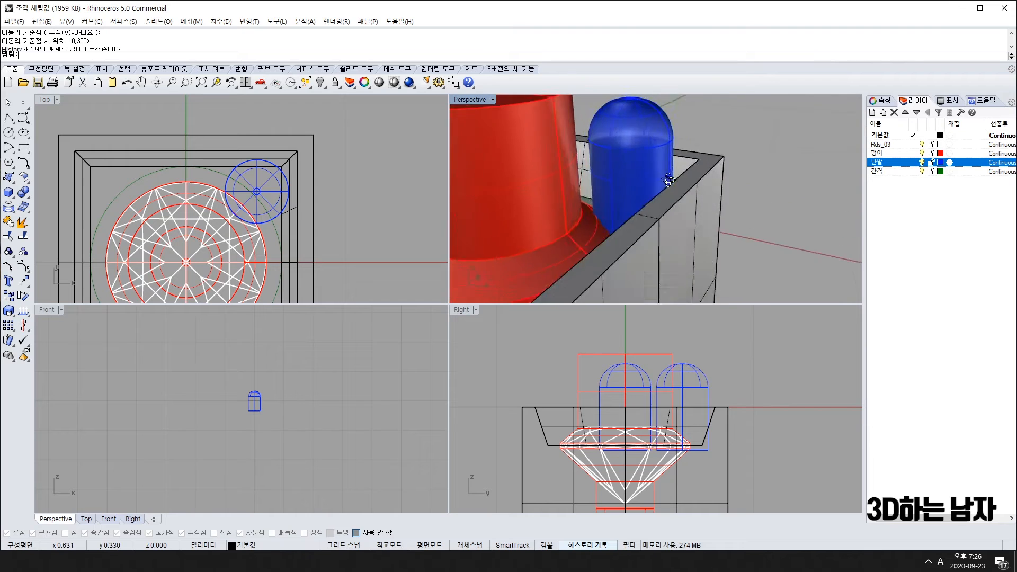
# Step: Move the corner prong beside the stone 0.3 mm straight down into the recess
pyautogui.click(626, 194)
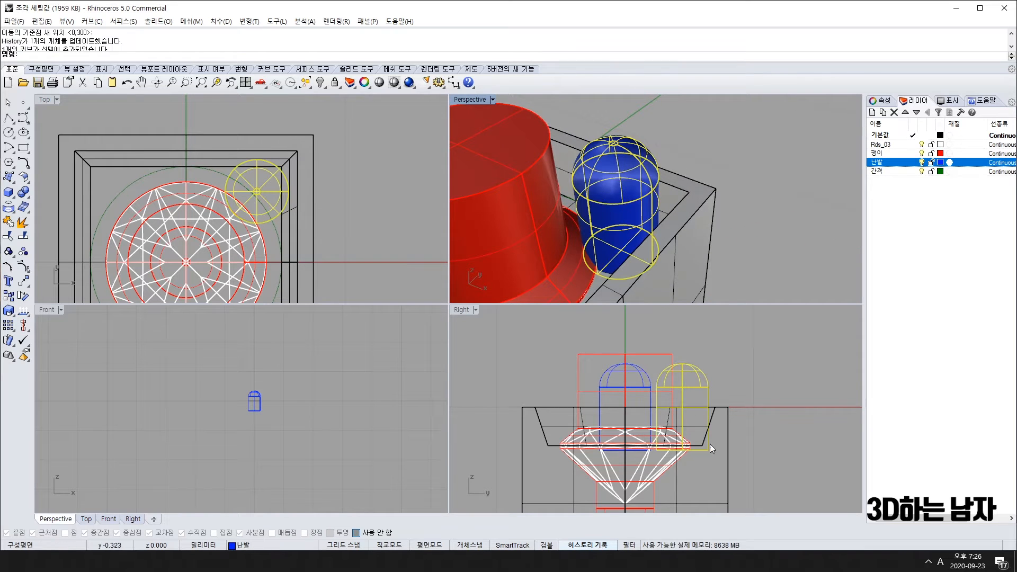
pyautogui.scroll(4, 690, 396)
pyautogui.moveTo(739, 413); pyautogui.dragTo(705, 397, button='right')
pyautogui.click(774, 365)
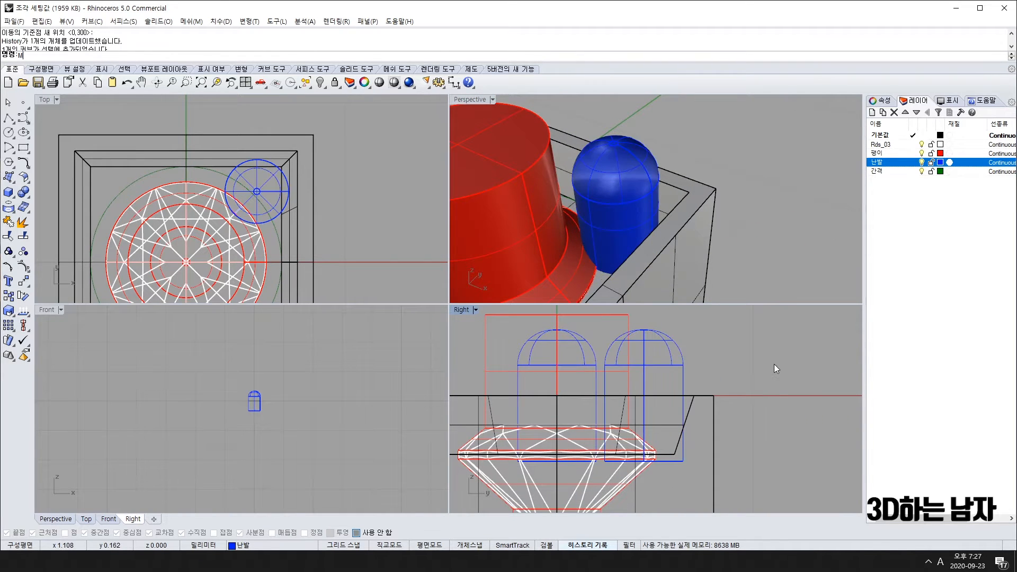
pyautogui.write('m')
pyautogui.click(680, 365)
pyautogui.press('Return')
pyautogui.click(747, 365)
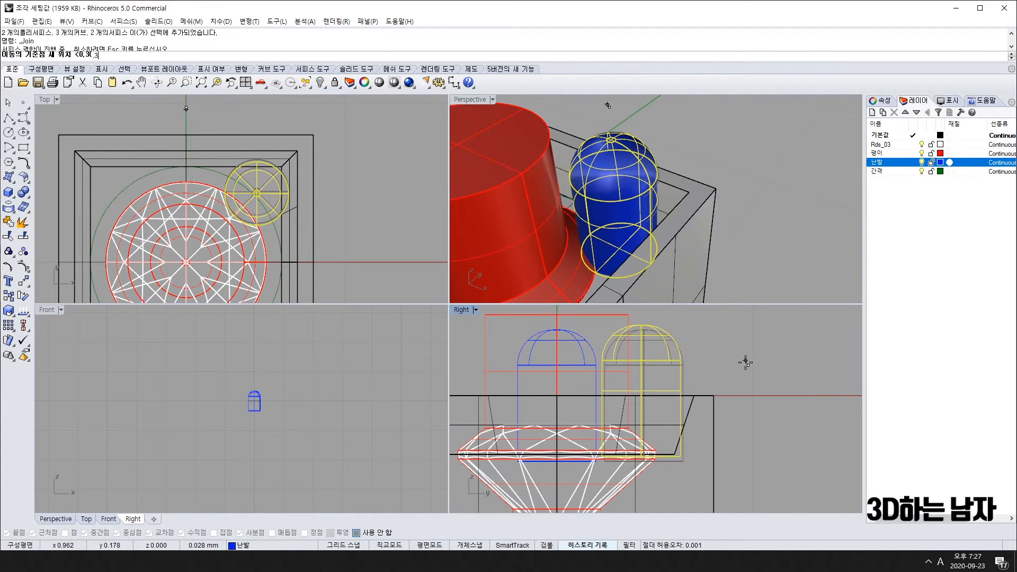
pyautogui.click(747, 425)
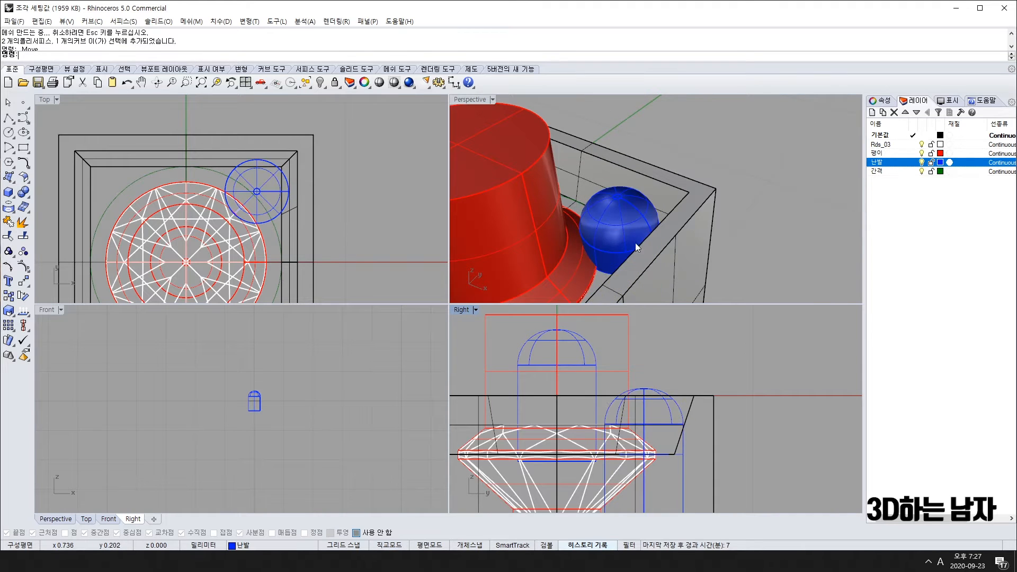
# Step: Polar array the lowered corner prong around the block's centre, with 4 items over 360 degrees, to fill all recess corners
pyautogui.moveTo(635, 243); pyautogui.dragTo(623, 189, button='right')
pyautogui.click(602, 160)
pyautogui.scroll(-8, 209, 196)
pyautogui.moveTo(199, 222); pyautogui.dragTo(222, 236, button='right')
pyautogui.click(24, 281)
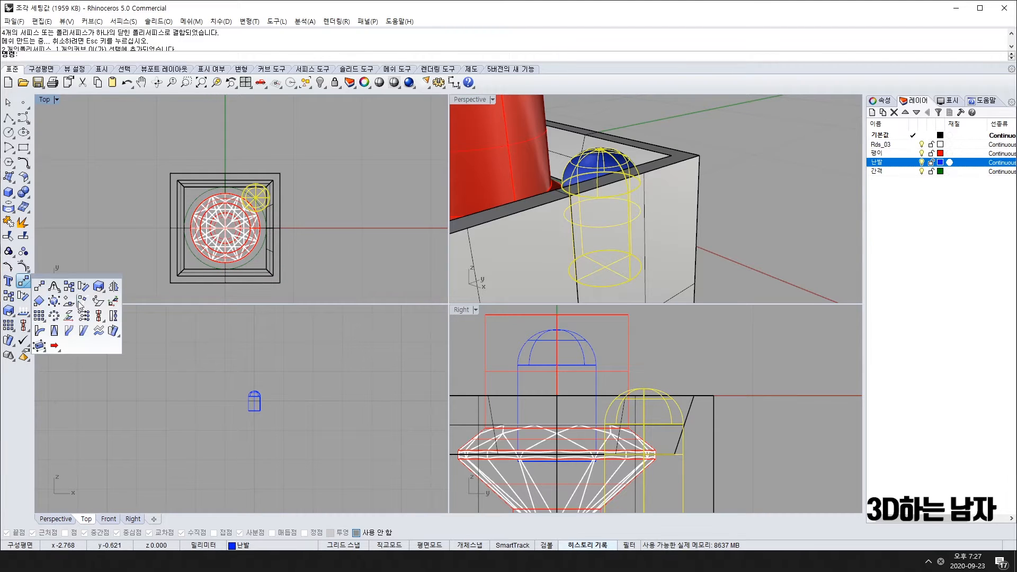
pyautogui.click(54, 316)
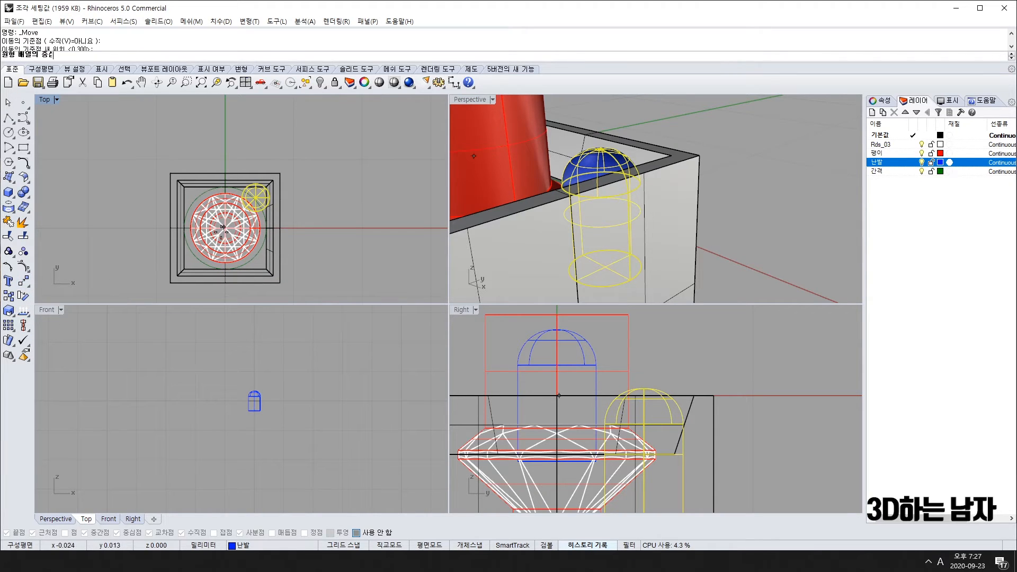
pyautogui.click(221, 234)
pyautogui.press('Return')
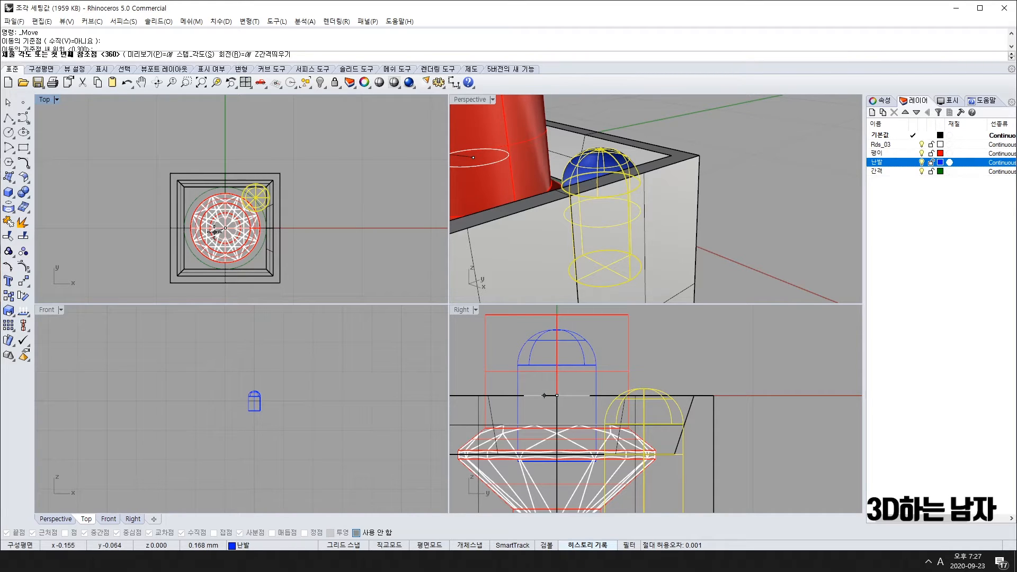
pyautogui.press('Return')
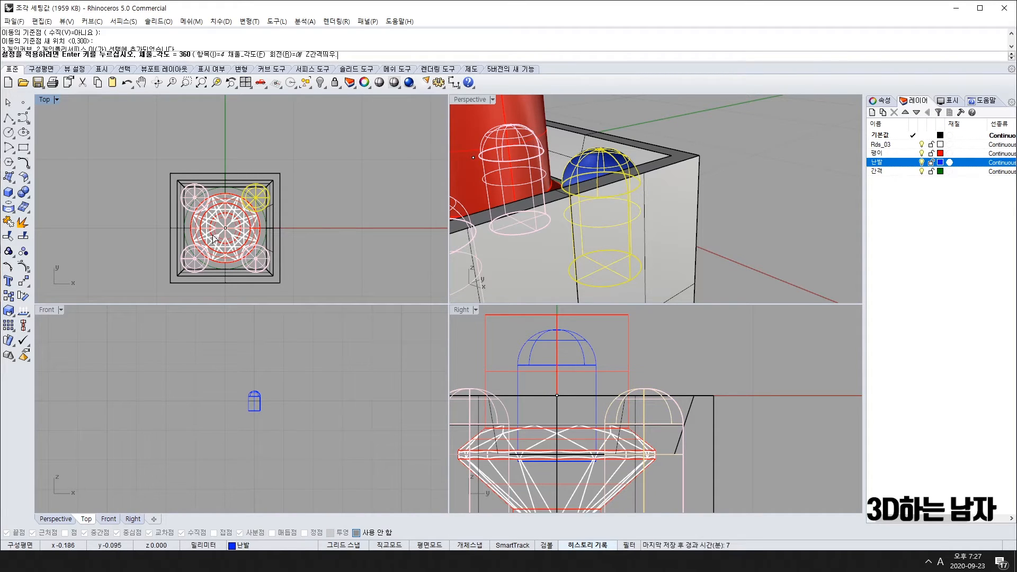
pyautogui.press('Return')
pyautogui.scroll(-5, 663, 220)
pyautogui.click(782, 190)
pyautogui.moveTo(585, 185); pyautogui.dragTo(674, 184, button='right')
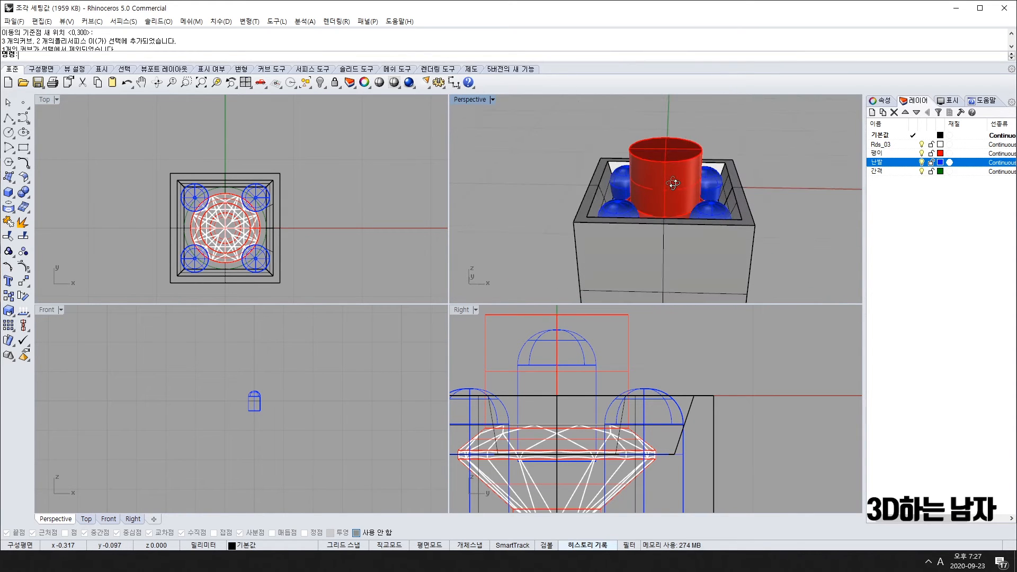
# Step: Try to subtract the grouped stone and red cutter from the block and the prongs with Boolean Difference
pyautogui.click(687, 272)
pyautogui.moveTo(688, 271); pyautogui.dragTo(727, 173, button='right')
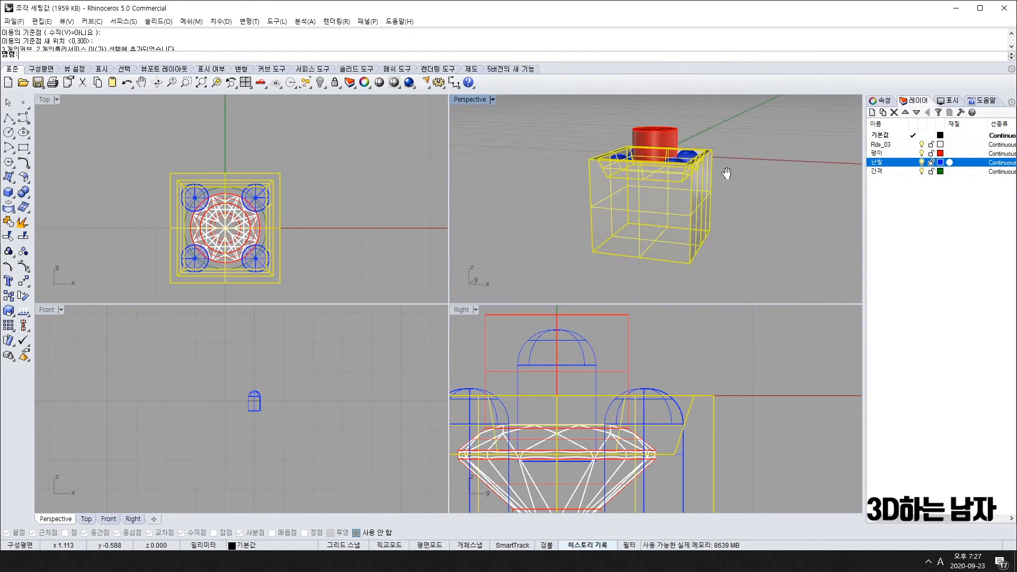
pyautogui.scroll(-6, 670, 201)
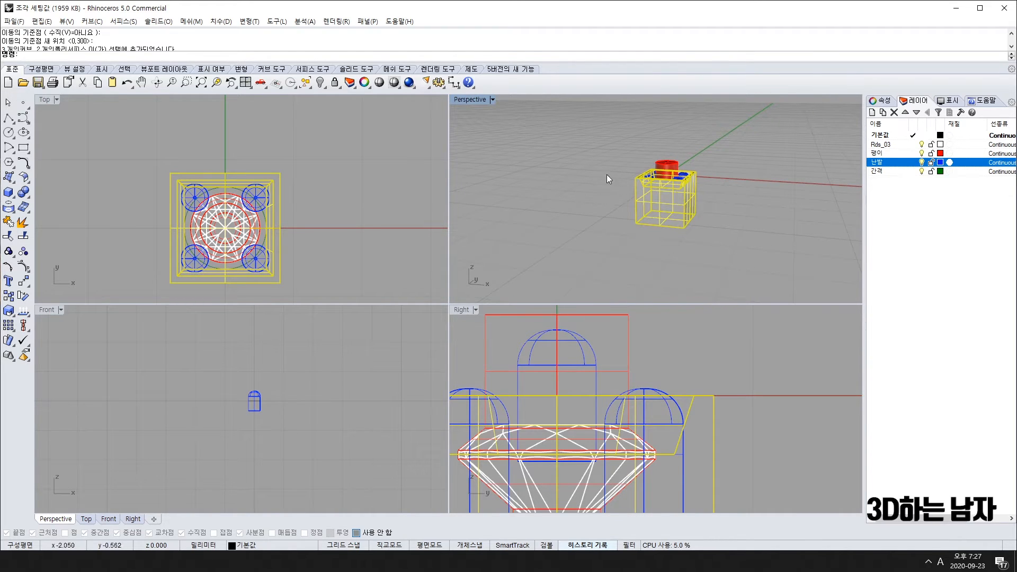
pyautogui.rightClick(884, 162)
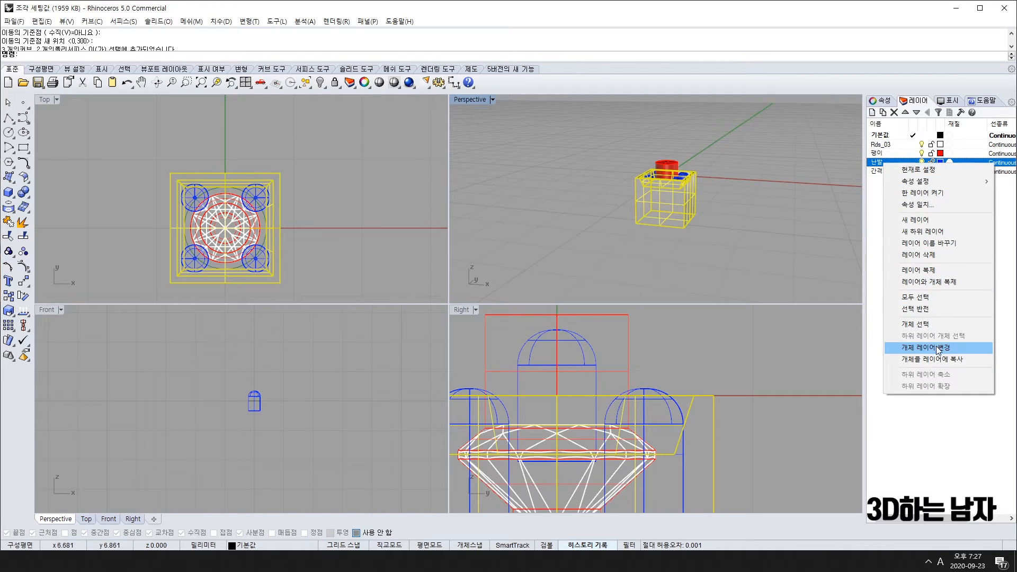
pyautogui.click(924, 324)
pyautogui.moveTo(744, 220); pyautogui.dragTo(726, 254, button='right')
pyautogui.scroll(5, 667, 171)
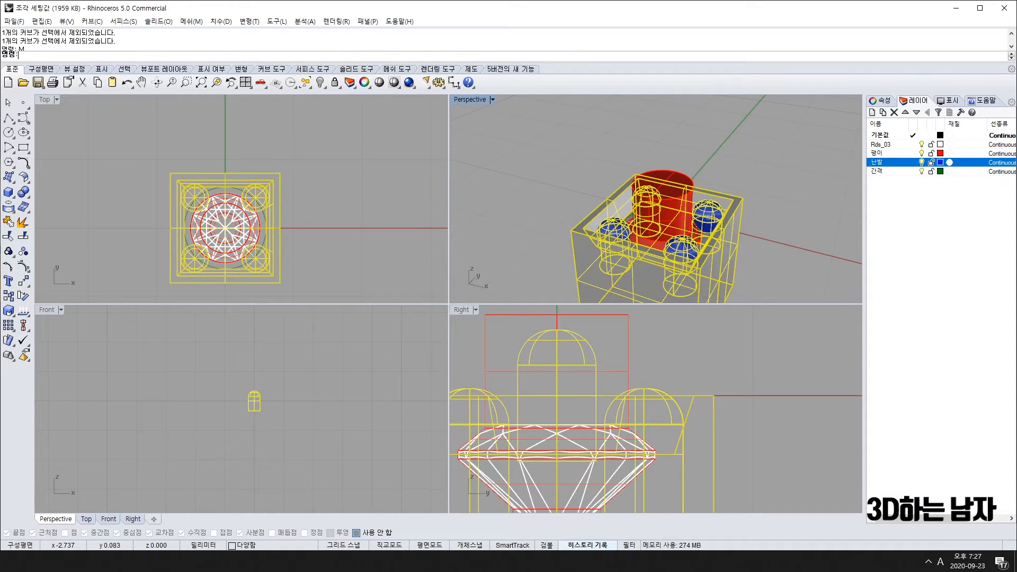
pyautogui.click(23, 194)
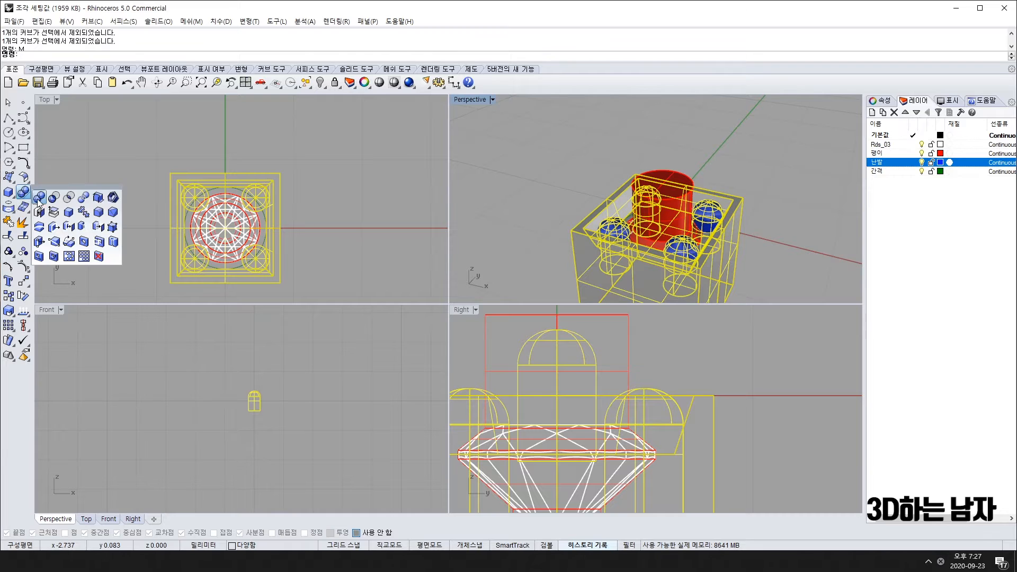
pyautogui.click(57, 196)
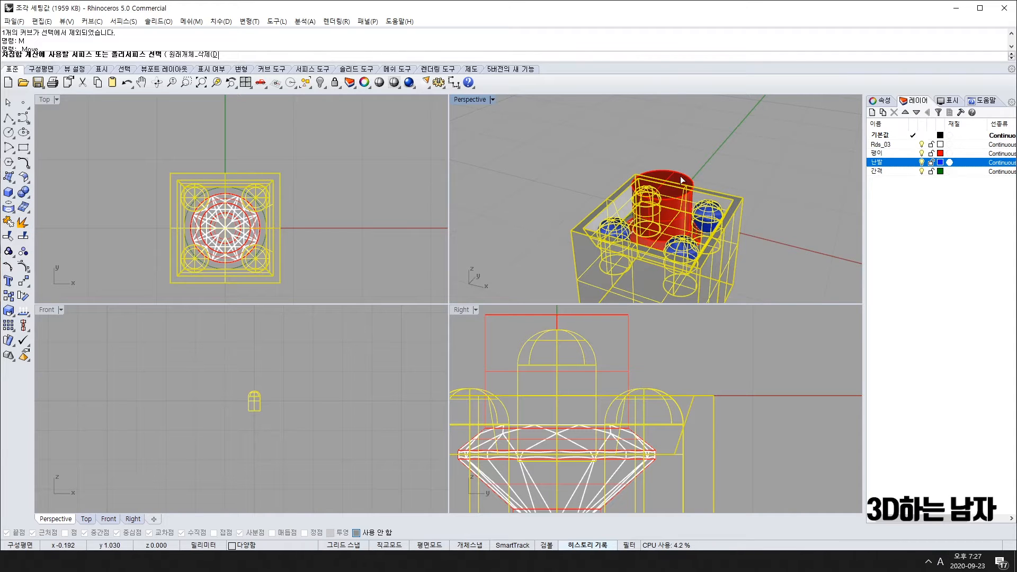
pyautogui.click(699, 216)
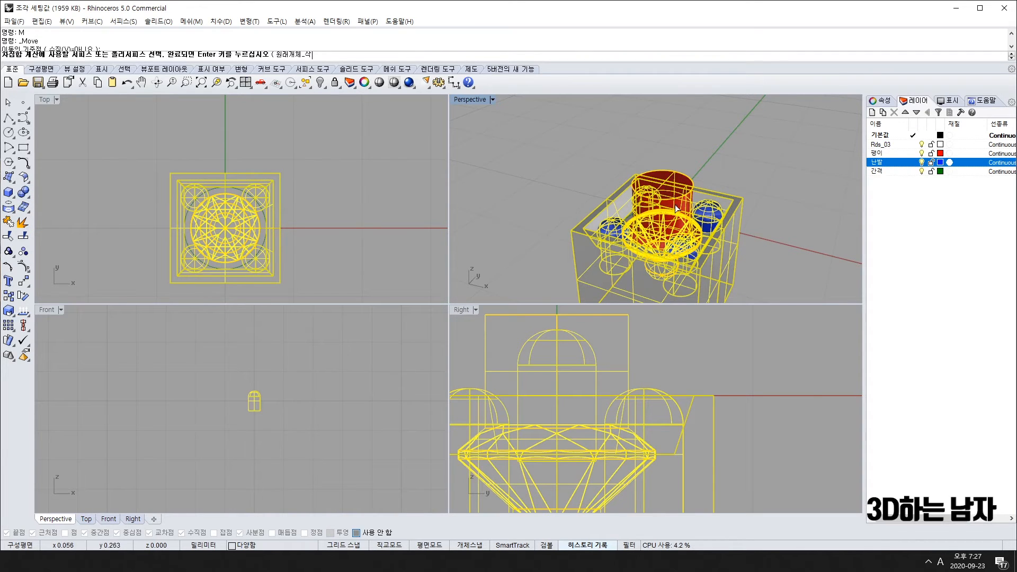
pyautogui.moveTo(676, 208); pyautogui.dragTo(683, 186, button='right')
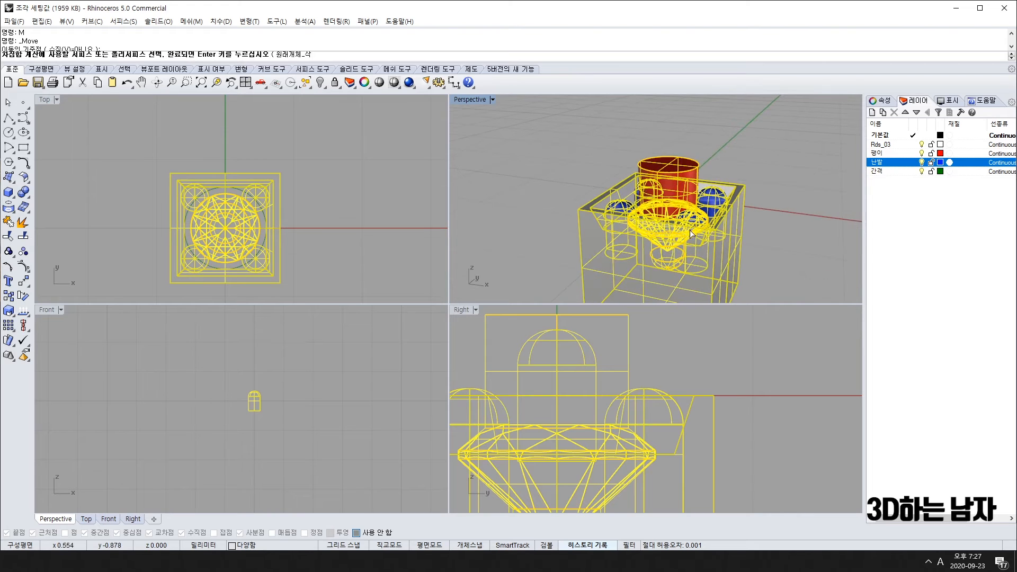
pyautogui.press('Return')
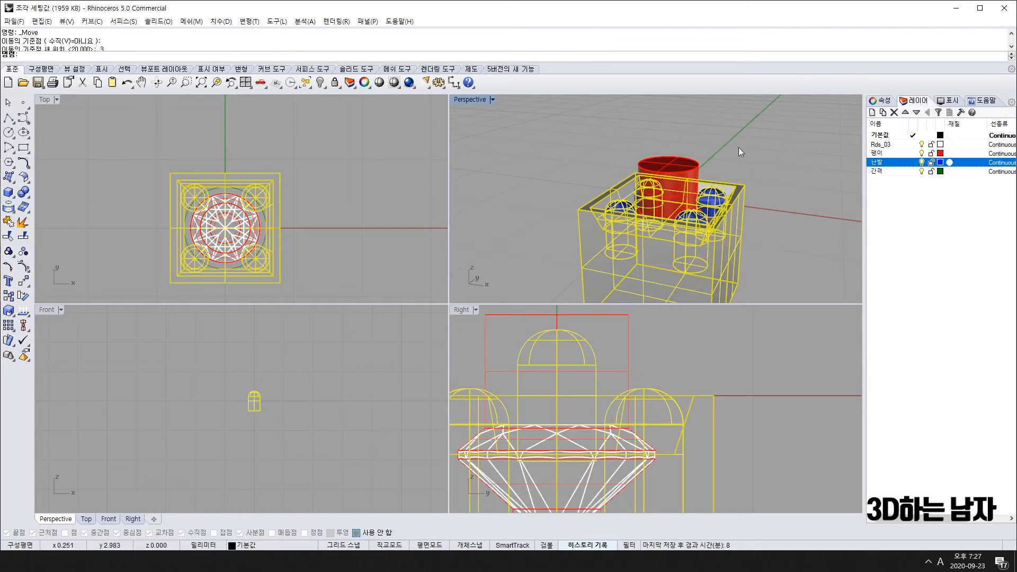
pyautogui.hotkey('ctrl', 'z')
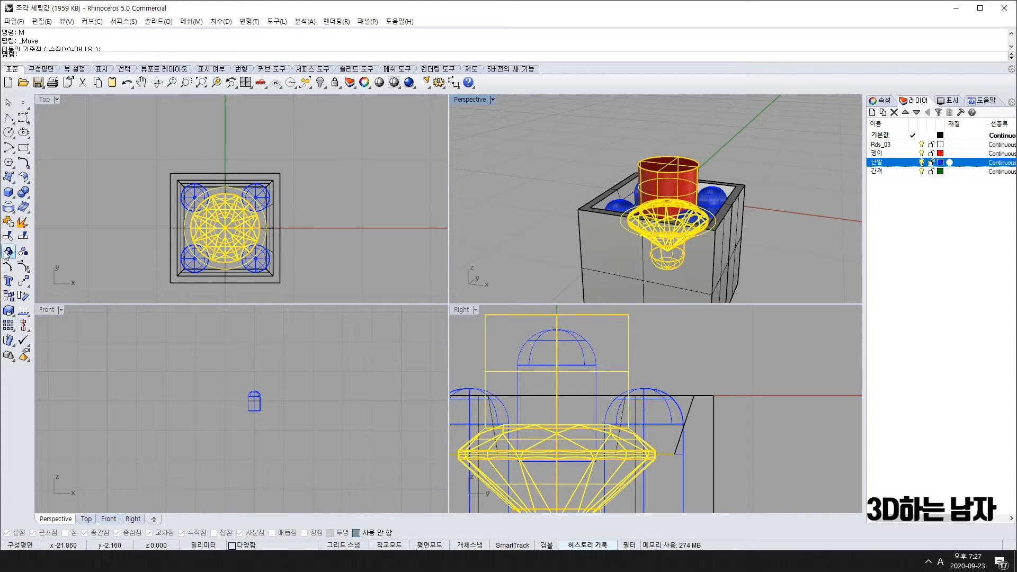
pyautogui.press('Escape')
# Step: Ungroup the stone and its red cutter so that the cutter can be picked separately
pyautogui.click(669, 186)
pyautogui.press('Escape')
pyautogui.press('Escape')
pyautogui.click(675, 179)
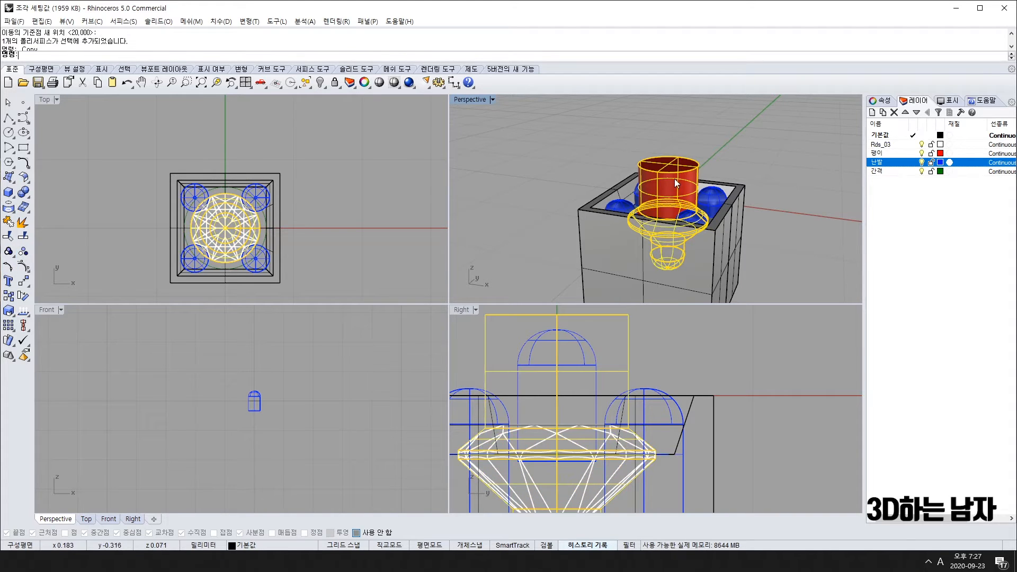
pyautogui.press('Escape')
# Step: Subtract the red cutter from the block and all objects on the prong layer (난발) with Boolean Difference
pyautogui.click(679, 271)
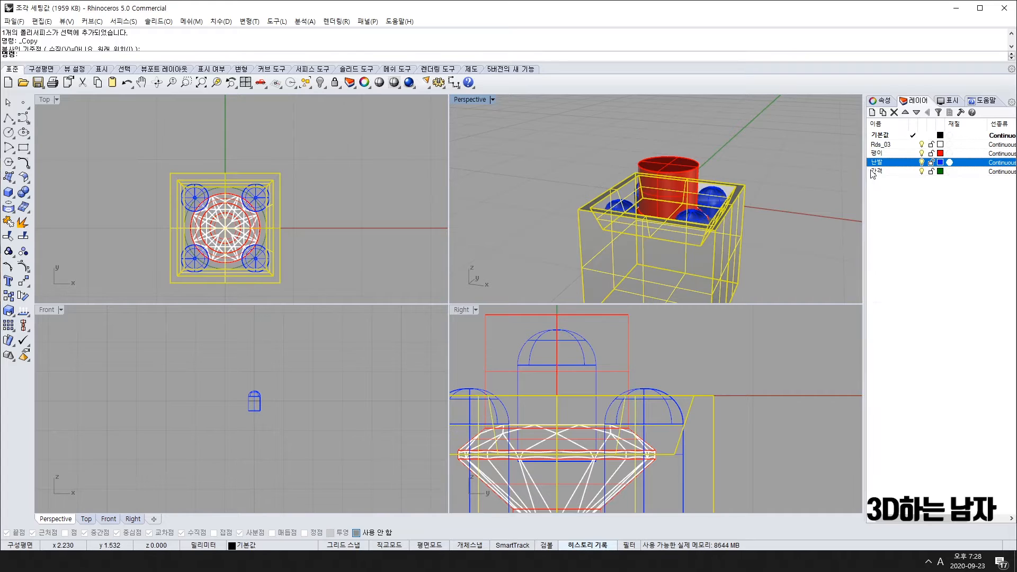
pyautogui.rightClick(894, 163)
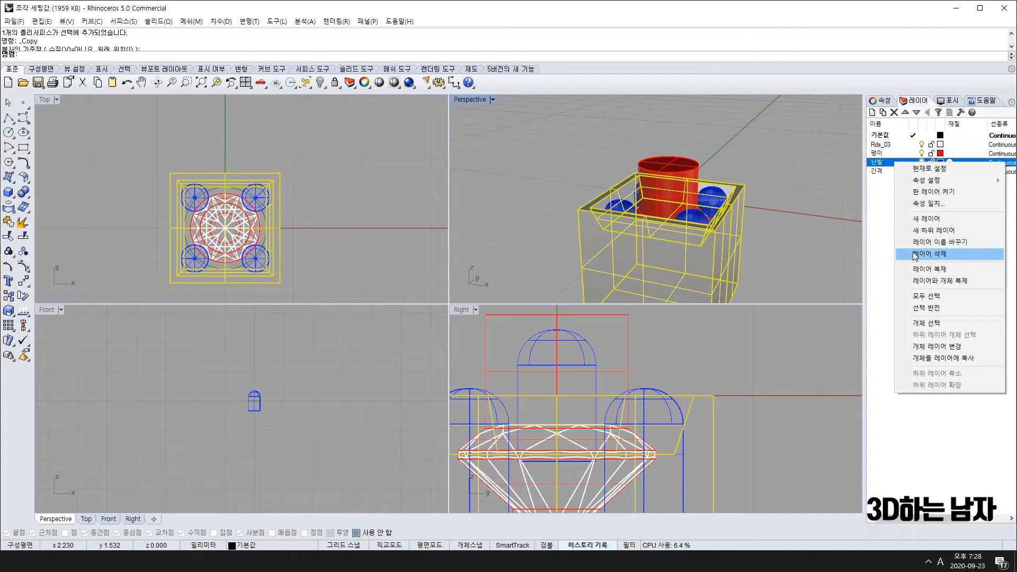
pyautogui.click(930, 324)
pyautogui.click(23, 192)
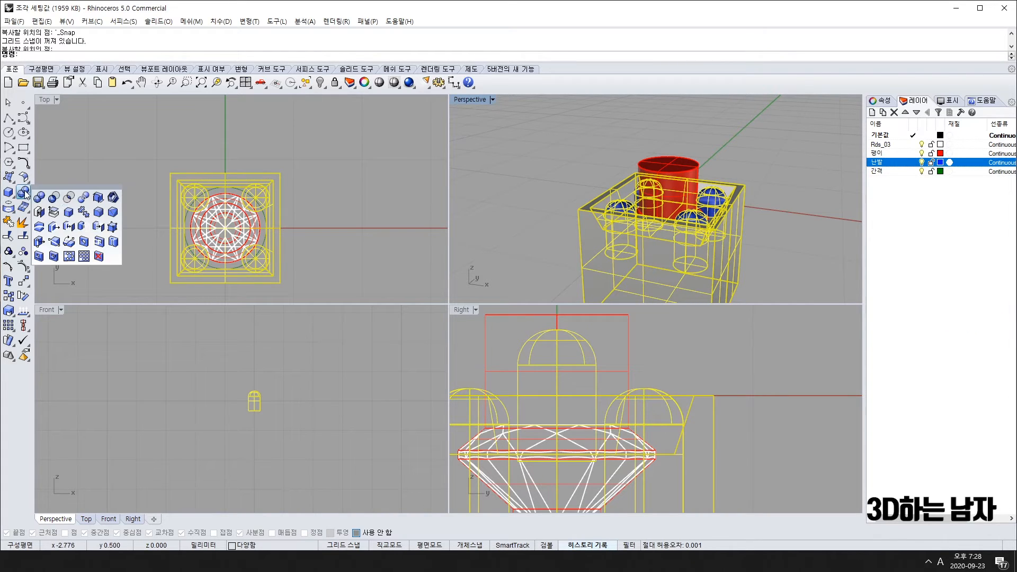
pyautogui.click(53, 195)
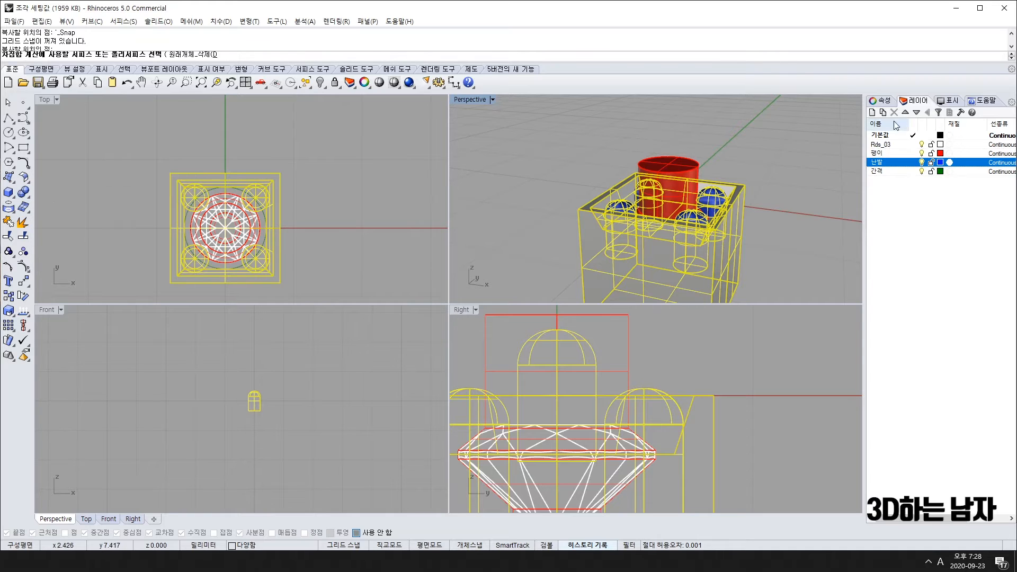
pyautogui.click(680, 160)
pyautogui.press('Return')
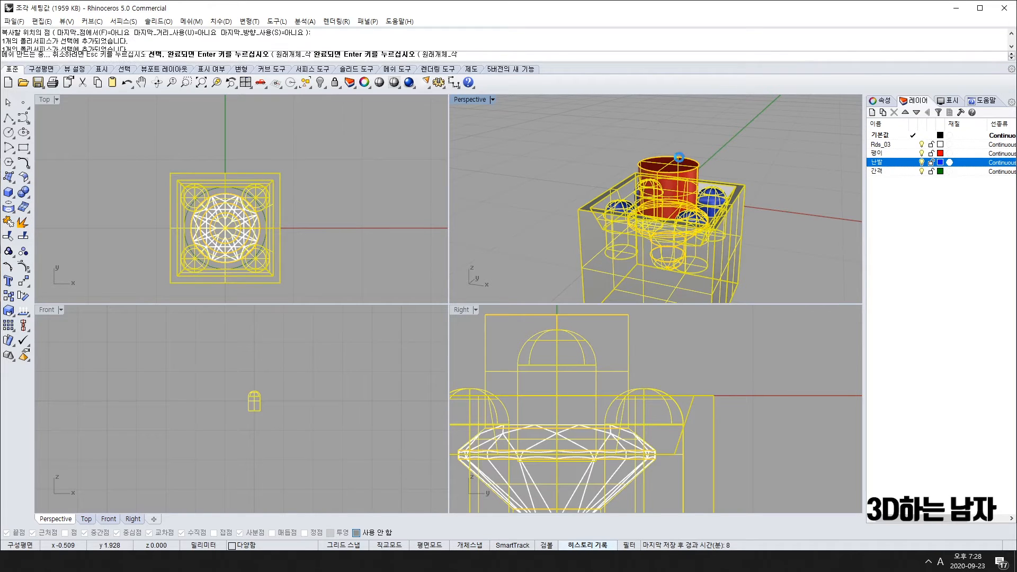
# Step: Hide the Rds_03 stone layer temporarily and examine the cut seat and the notched prongs without and with the stone
pyautogui.moveTo(662, 160); pyautogui.dragTo(670, 236, button='right')
pyautogui.click(688, 254)
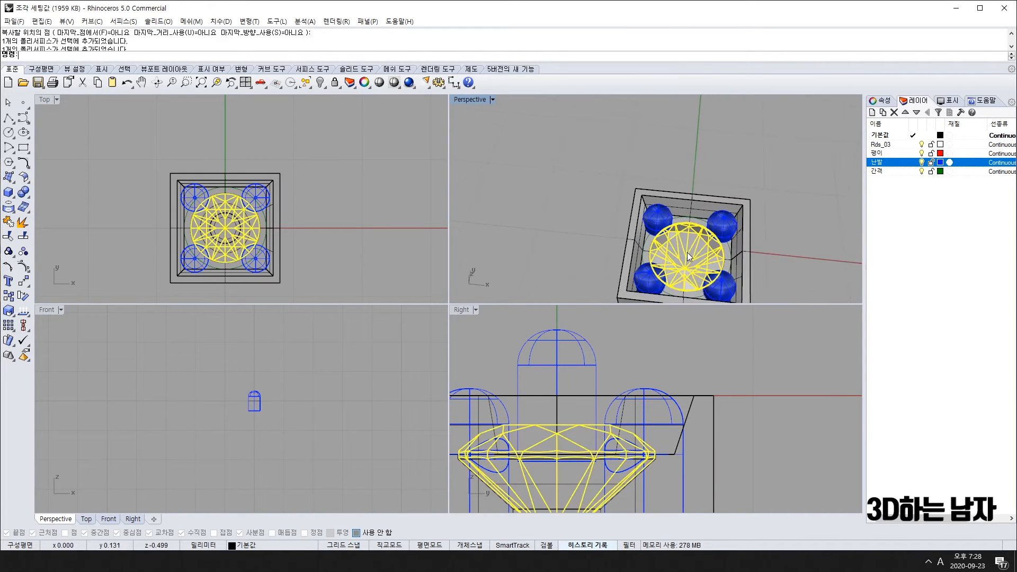
pyautogui.click(922, 144)
pyautogui.moveTo(817, 216); pyautogui.dragTo(721, 213, button='right')
pyautogui.scroll(5, 651, 212)
pyautogui.scroll(3, 675, 202)
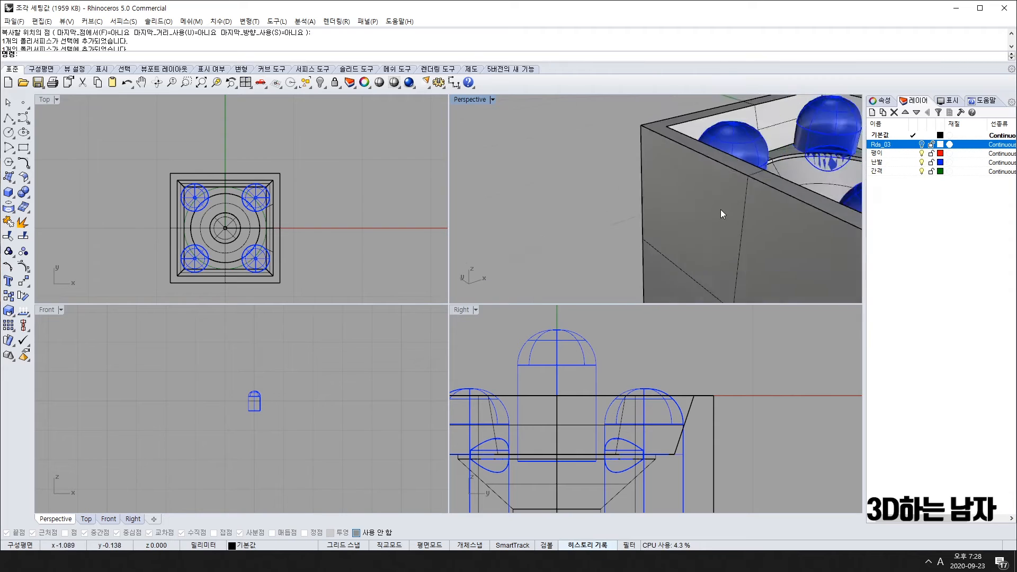
pyautogui.scroll(-4, 721, 214)
pyautogui.moveTo(645, 211); pyautogui.dragTo(614, 225, button='right')
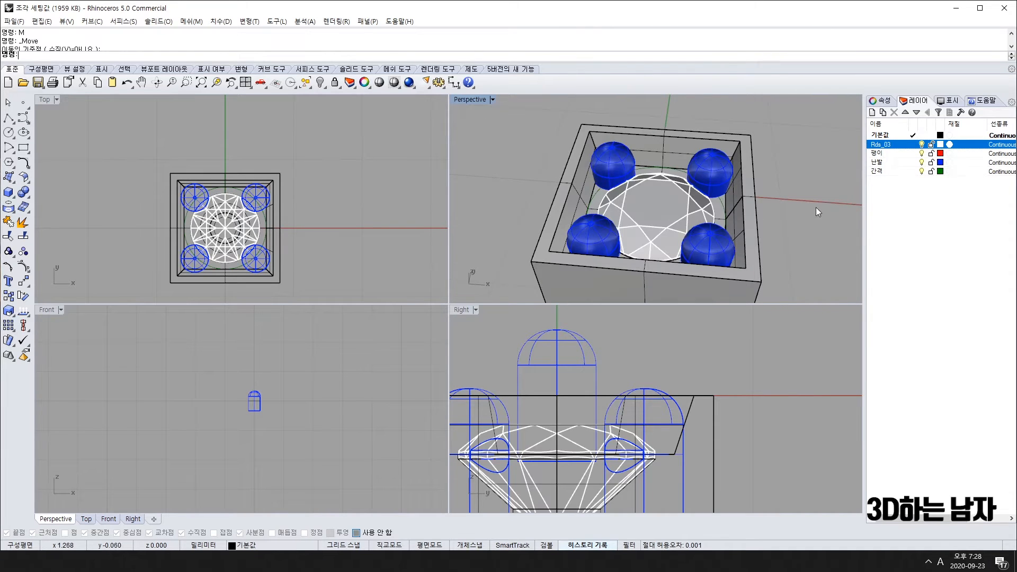
pyautogui.moveTo(803, 262); pyautogui.dragTo(731, 241, button='right')
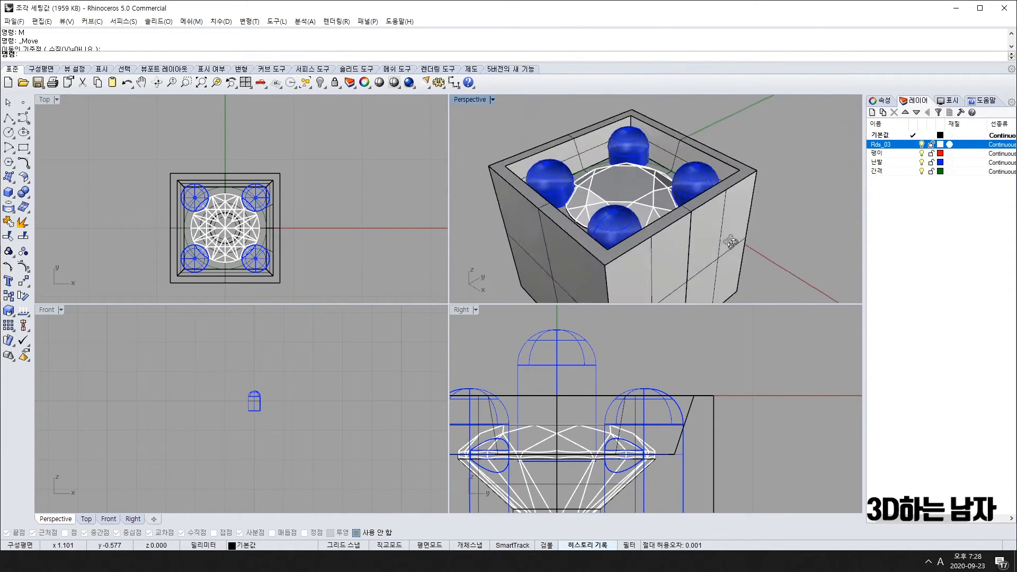
pyautogui.scroll(-6, 663, 212)
pyautogui.moveTo(631, 185); pyautogui.dragTo(633, 37, button='right')
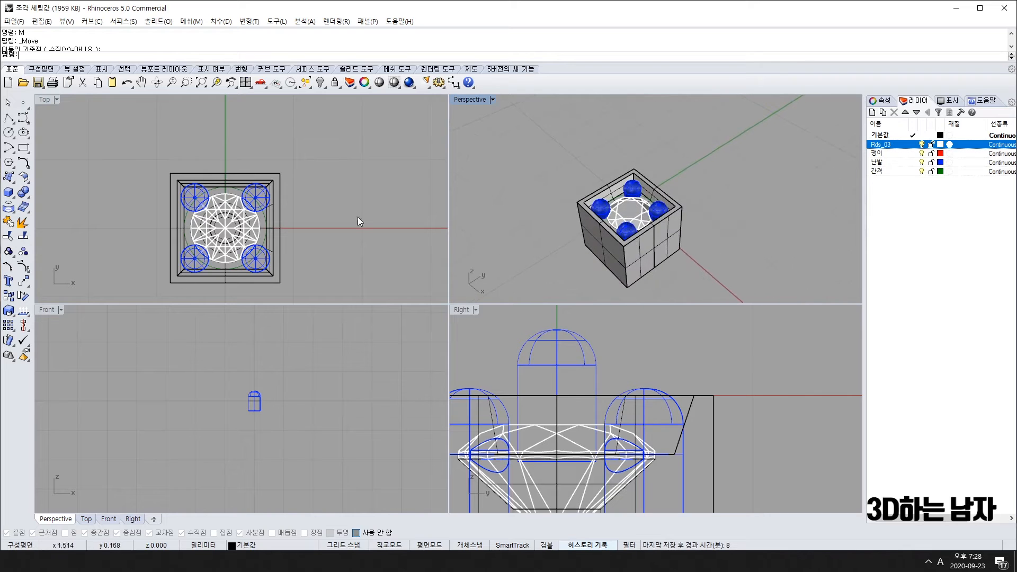
# Step: Rotate the block with its stone and four corner prongs 45 degrees about the origin in the top view
pyautogui.scroll(-7, 575, 228)
pyautogui.moveTo(574, 228); pyautogui.dragTo(595, 259, button='right')
pyautogui.scroll(-8, 220, 241)
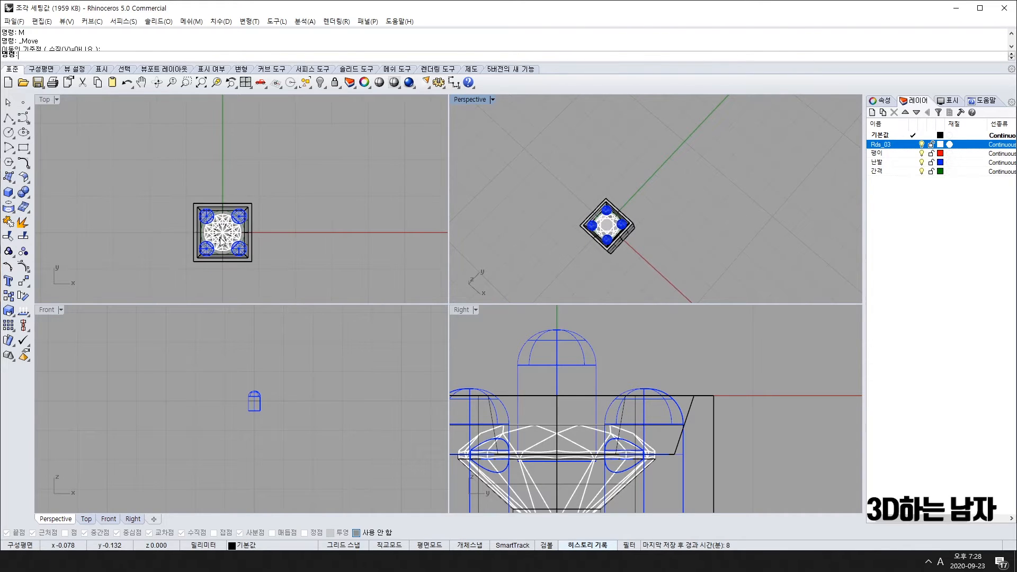
pyautogui.moveTo(148, 185); pyautogui.dragTo(265, 267)
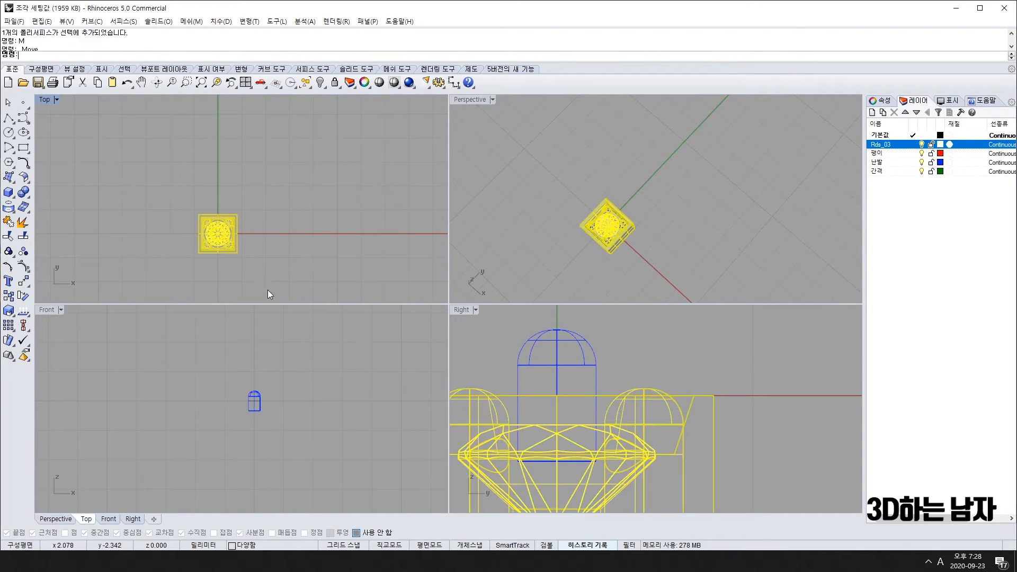
pyautogui.write('ro')
pyautogui.press('Return')
pyautogui.write('0')
pyautogui.press('Return')
pyautogui.keyDown('shift'); pyautogui.click(338, 230); pyautogui.keyUp('shift')
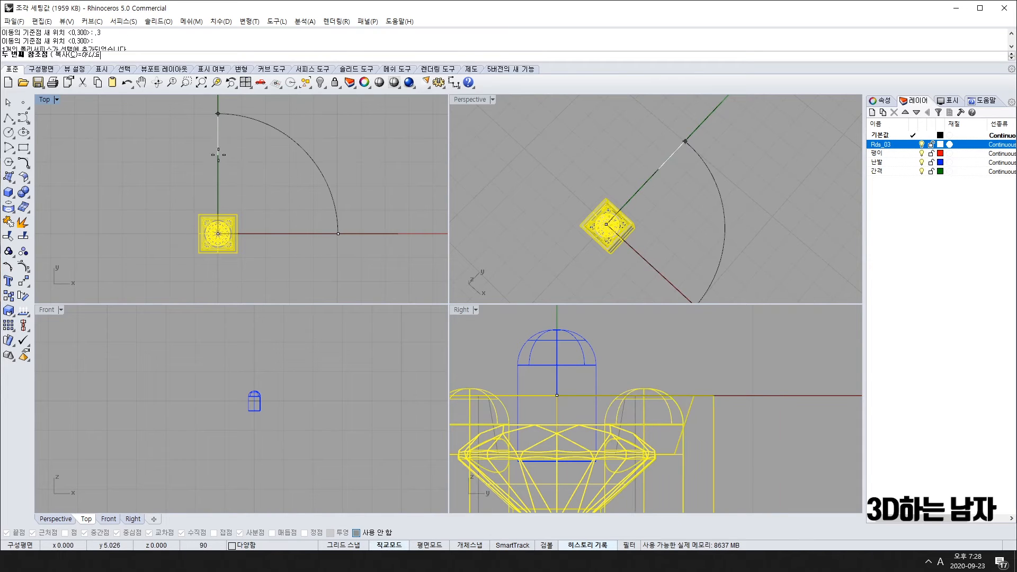
pyautogui.keyDown('shift'); pyautogui.click(261, 176); pyautogui.keyUp('shift')
pyautogui.click(302, 223)
pyautogui.scroll(3, 212, 224)
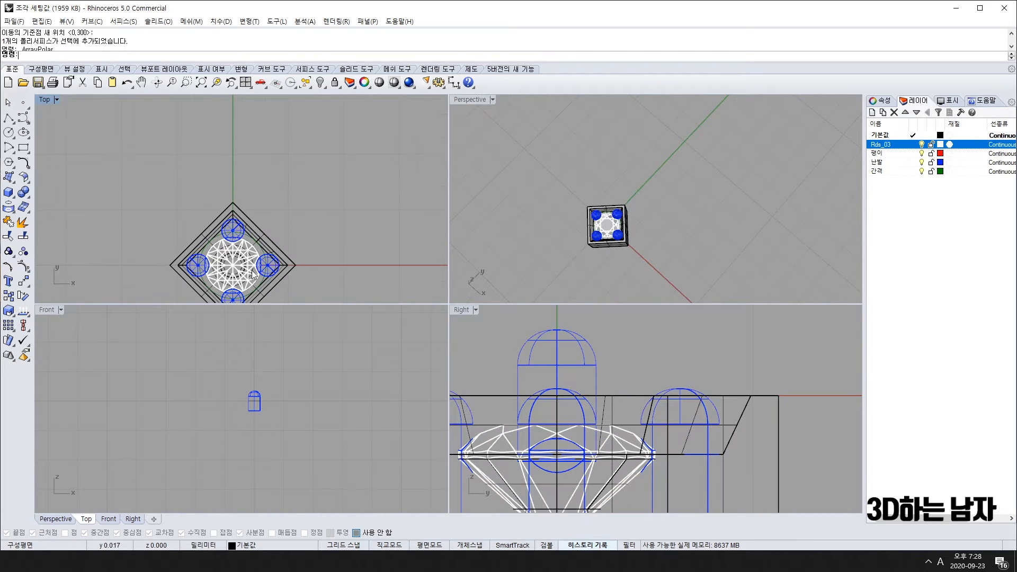
pyautogui.scroll(-3, 253, 274)
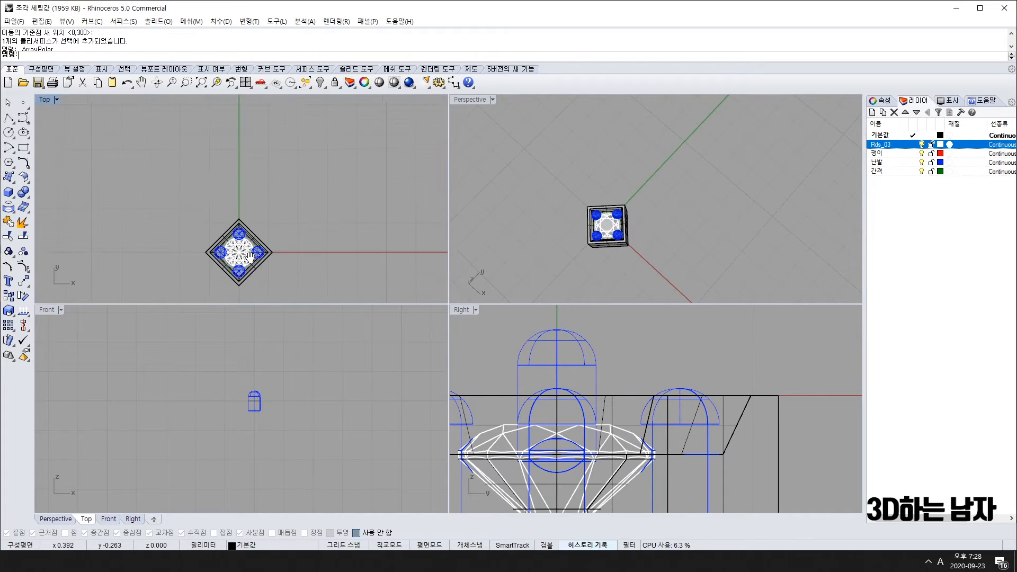
# Step: Draw a circle of about 2 mm diameter centred at 0,2 on the Y axis beyond the block's corner, using grid snap
pyautogui.click(13, 135)
pyautogui.scroll(6, 254, 202)
pyautogui.press('F9')
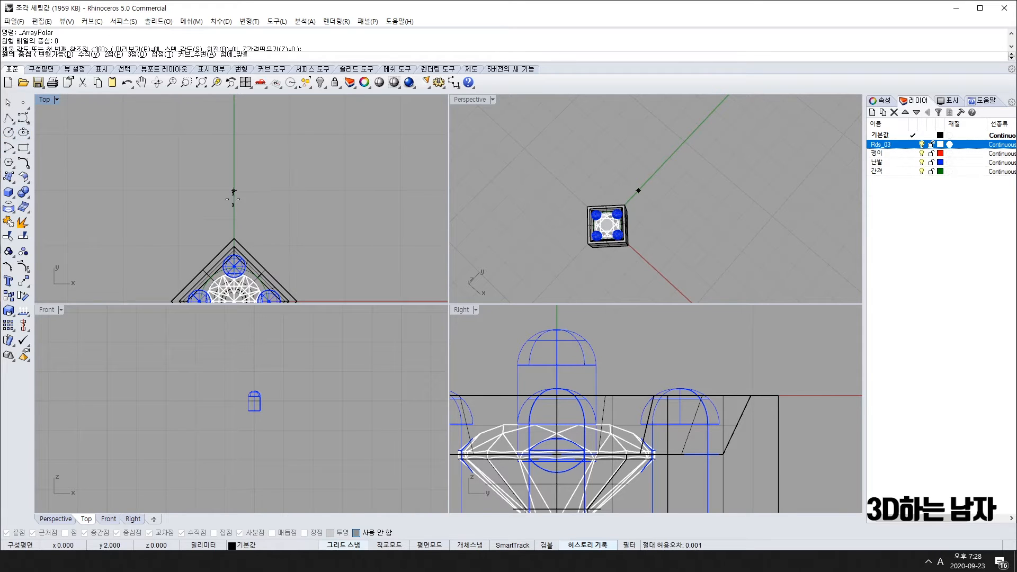
pyautogui.click(233, 197)
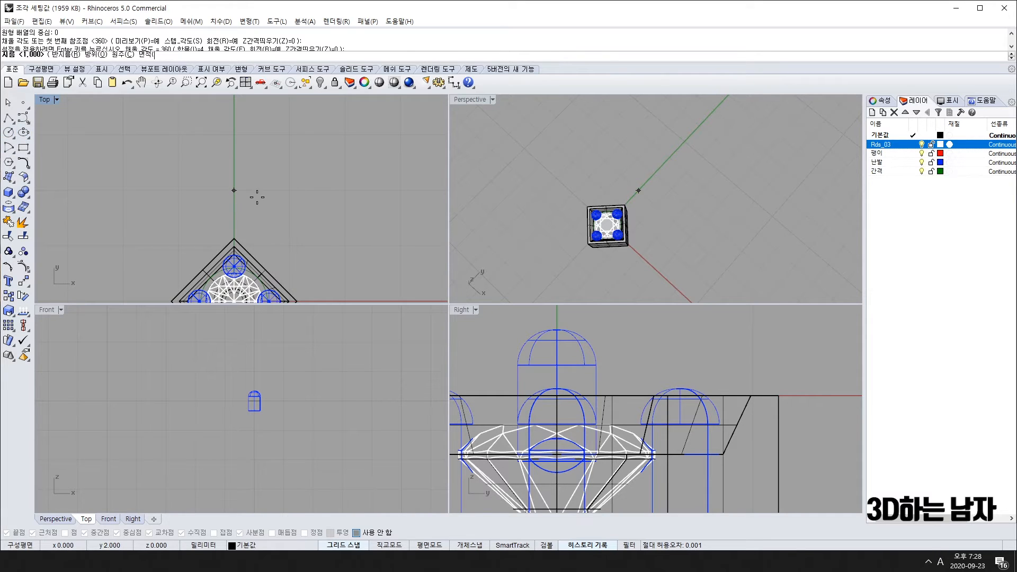
pyautogui.click(300, 188)
pyautogui.scroll(-5, 299, 192)
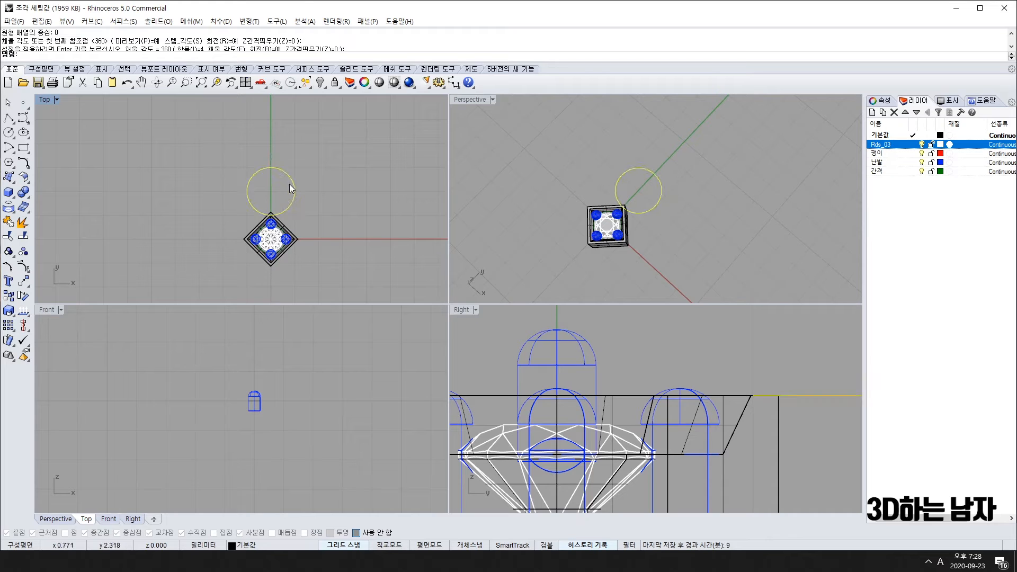
# Step: Scale the circle down in 2D about its centre to about 1.3 mm diameter and move it toward the block's corner so they overlap
pyautogui.scroll(4, 291, 183)
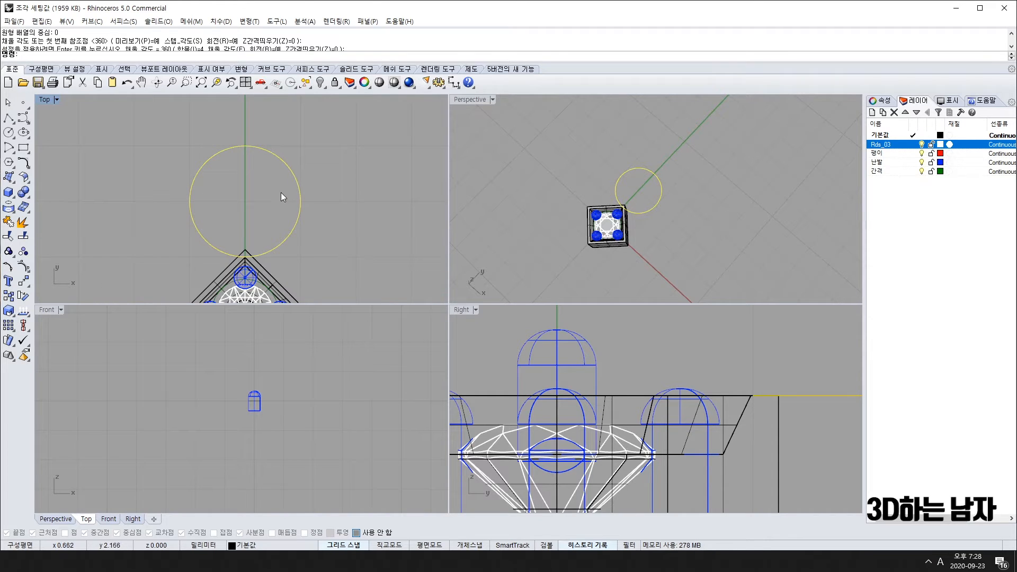
pyautogui.write('sc')
pyautogui.press('space')
pyautogui.click(243, 202)
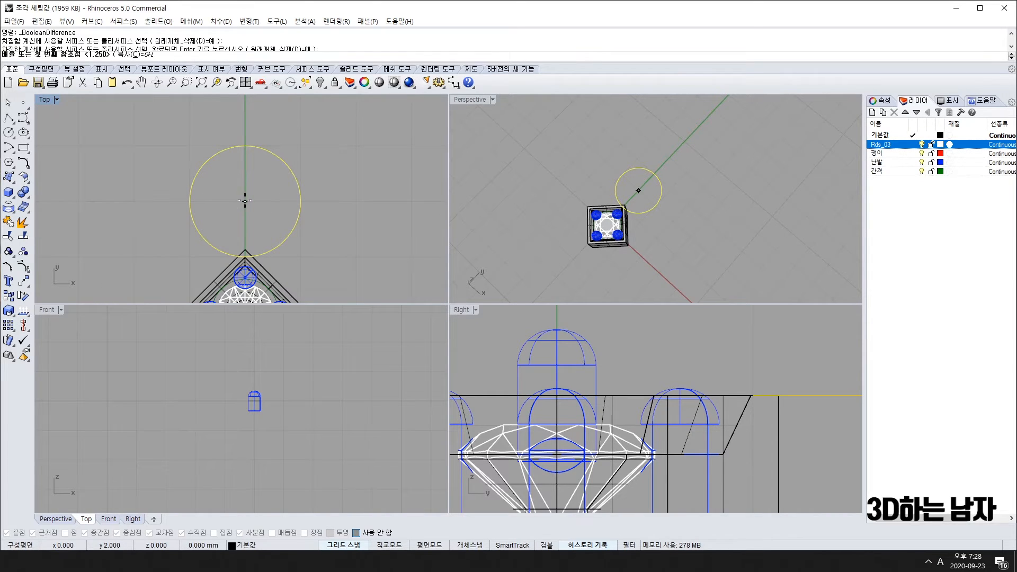
pyautogui.click(398, 194)
pyautogui.click(345, 197)
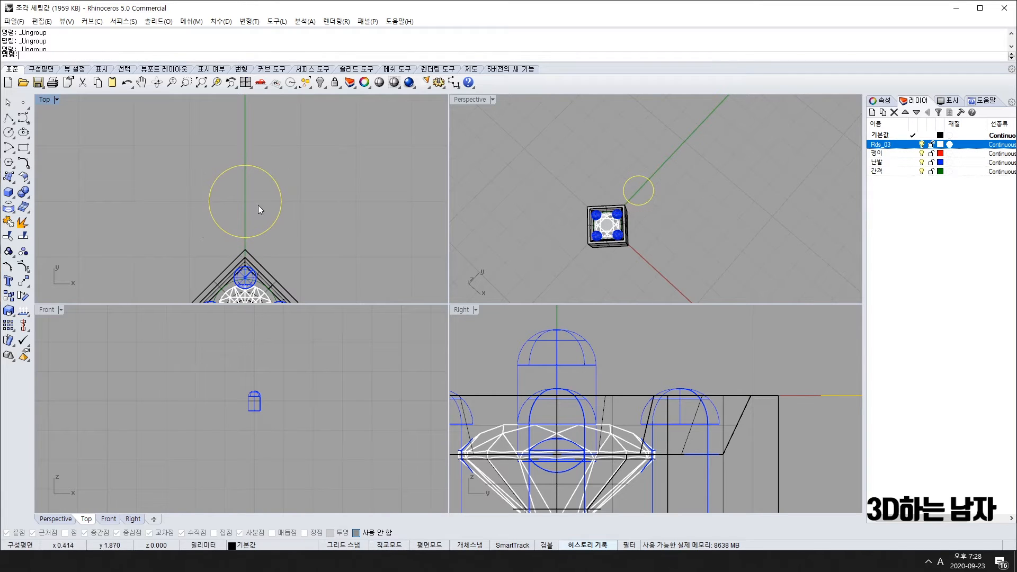
pyautogui.moveTo(274, 187); pyautogui.dragTo(278, 225)
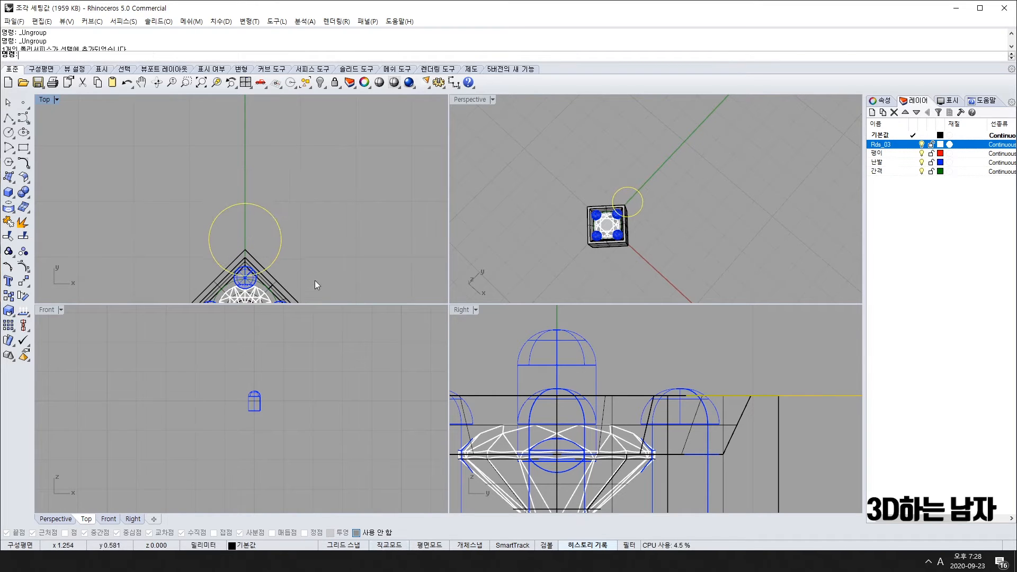
# Step: Try a closed pipe of 0.3 mm diameter along the circle and delete that pipe again
pyautogui.write('Pipe')
pyautogui.press('Return')
pyautogui.write('3')
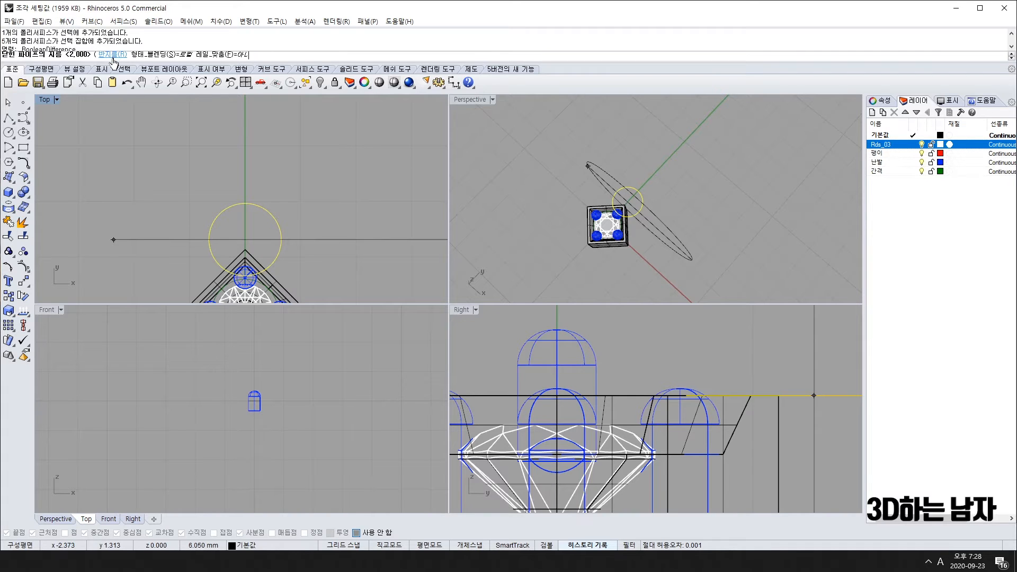
pyautogui.click(115, 55)
pyautogui.press('Return')
pyautogui.press('Return')
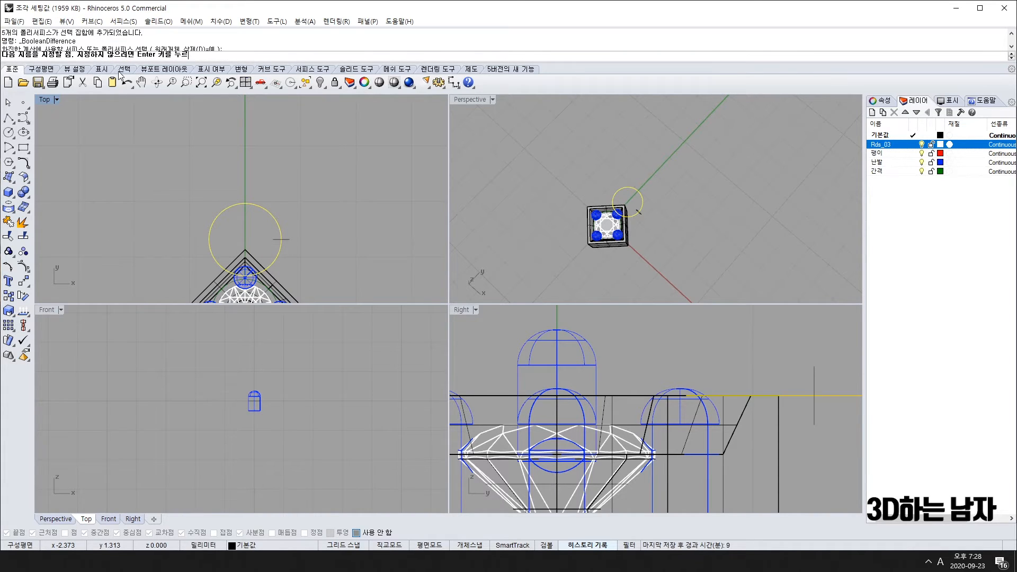
pyautogui.moveTo(644, 253); pyautogui.dragTo(659, 210, button='right')
pyautogui.scroll(3, 640, 185)
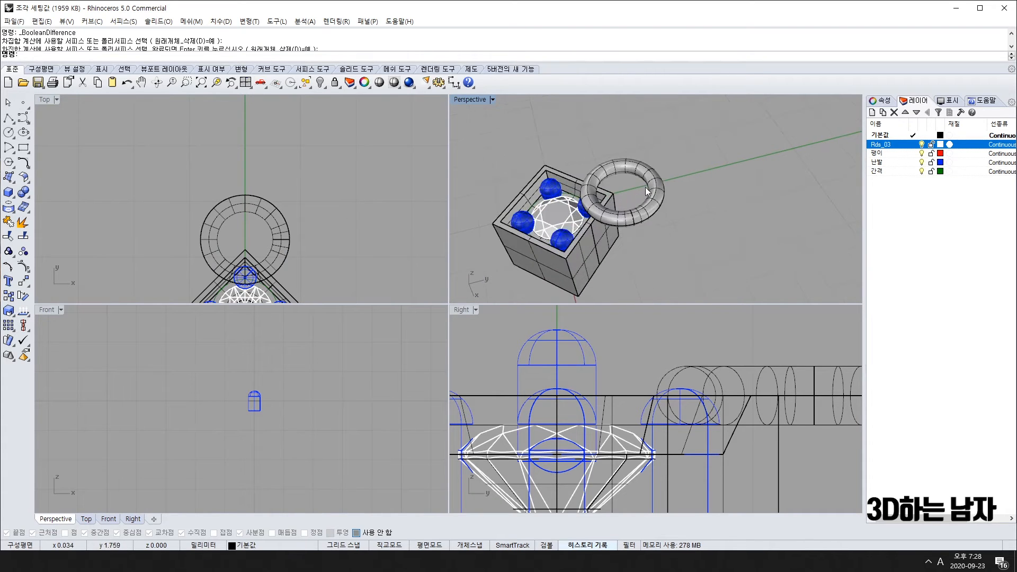
pyautogui.click(647, 192)
pyautogui.press('Return')
# Step: Create a closed pipe of 0.4 mm diameter along the circle and delete the guide circle
pyautogui.click(277, 226)
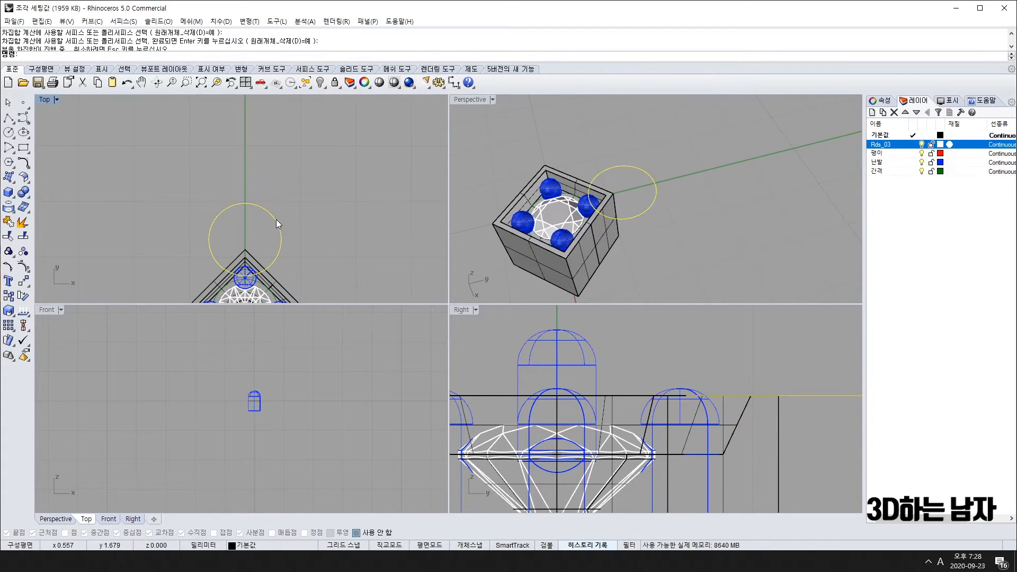
pyautogui.write('pi')
pyautogui.press('Return')
pyautogui.write('.4')
pyautogui.press('Return')
pyautogui.press('Return')
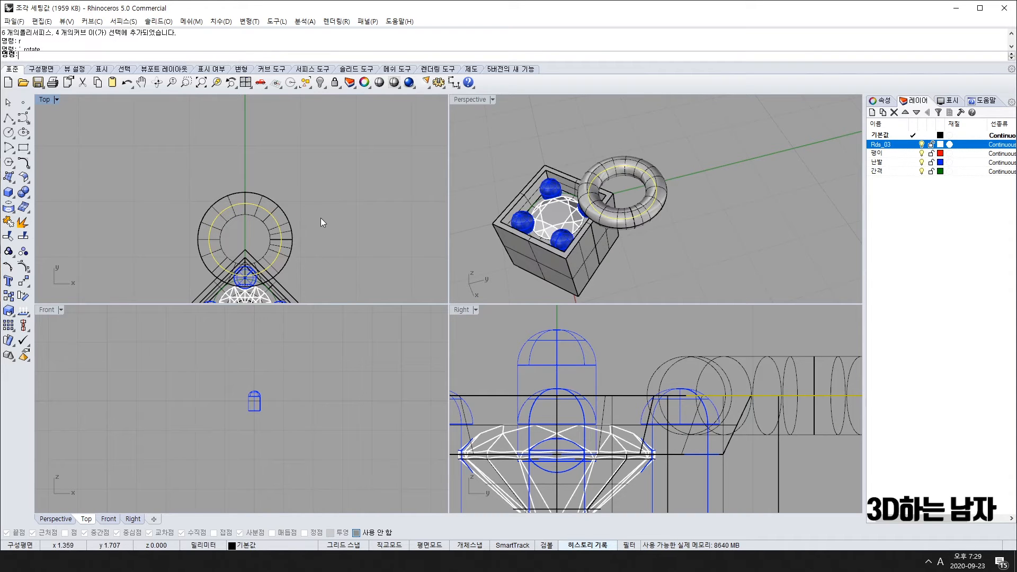
pyautogui.press('Delete')
# Step: Move the pipe ring straight down in the right view to about the middle of the block's height
pyautogui.click(661, 204)
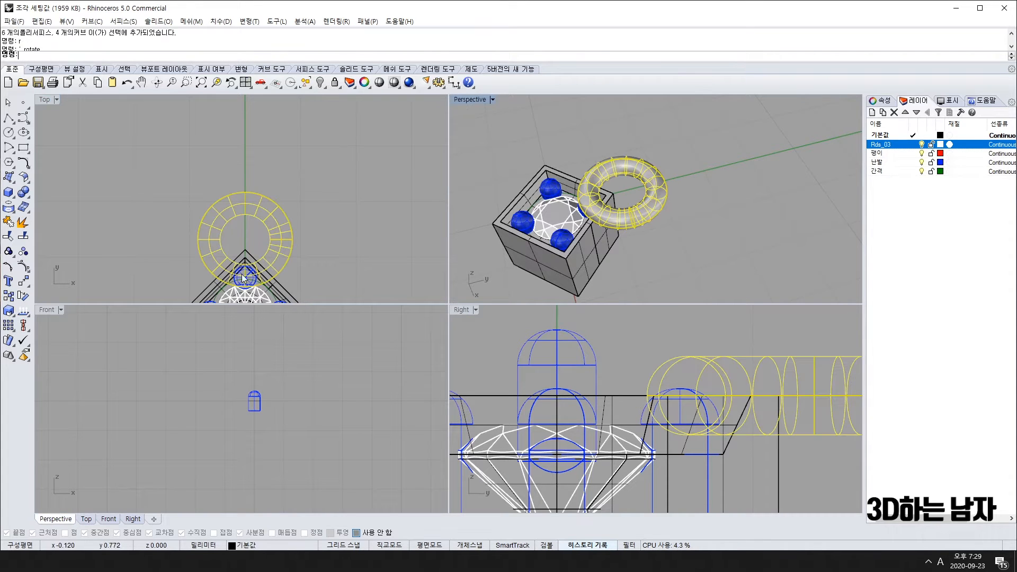
pyautogui.scroll(-3, 767, 414)
pyautogui.moveTo(691, 375); pyautogui.dragTo(697, 440)
pyautogui.click(695, 282)
# Step: Examine how the lowered ring meets the block's corner in the perspective and top views
pyautogui.moveTo(605, 191); pyautogui.dragTo(653, 226, button='right')
pyautogui.scroll(-8, 639, 238)
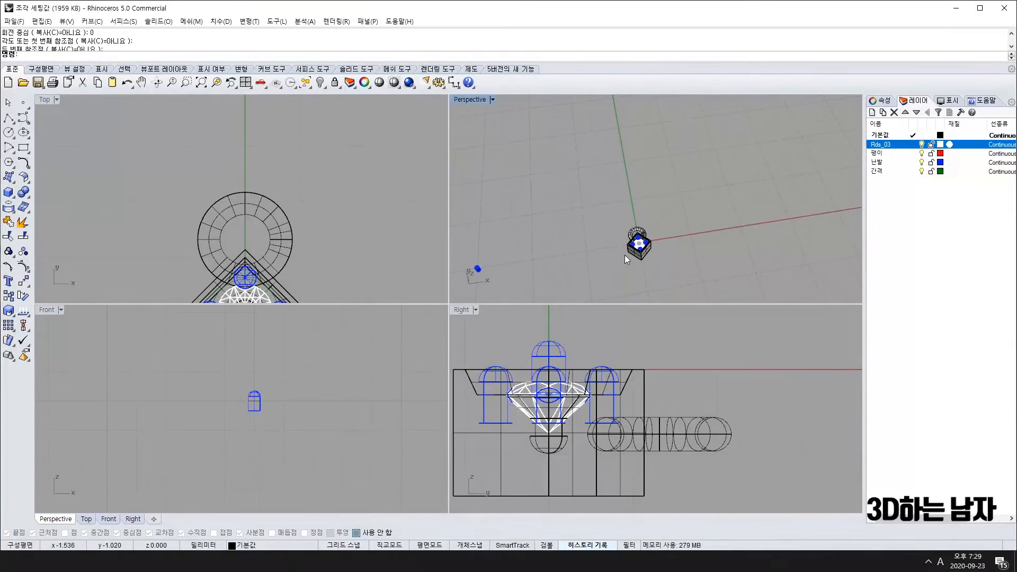
pyautogui.scroll(10, 632, 241)
pyautogui.scroll(-8, 183, 224)
pyautogui.moveTo(252, 258); pyautogui.dragTo(267, 241, button='right')
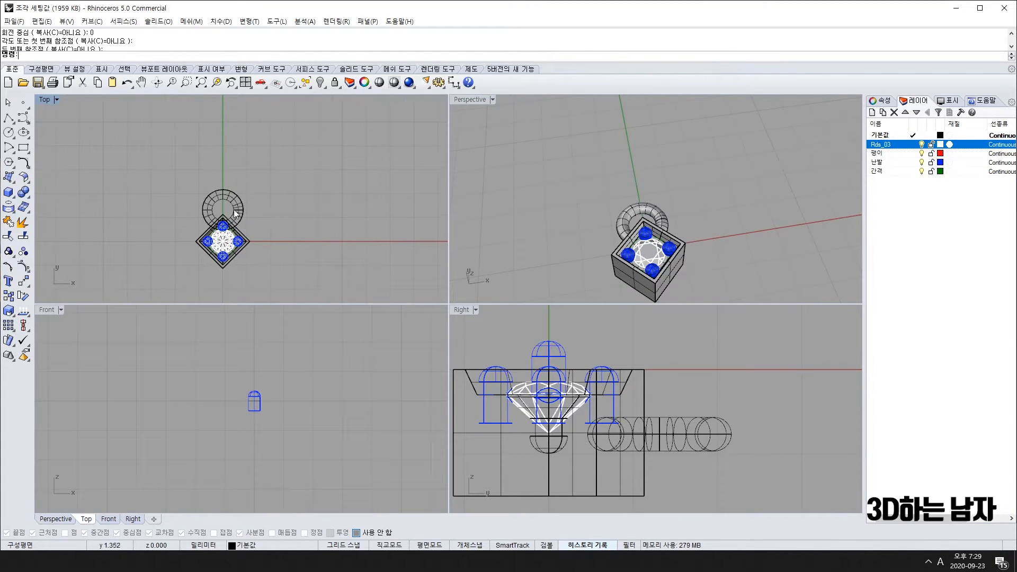
pyautogui.scroll(-4, 195, 209)
pyautogui.scroll(-16, 638, 282)
pyautogui.moveTo(631, 286); pyautogui.dragTo(620, 221, button='right')
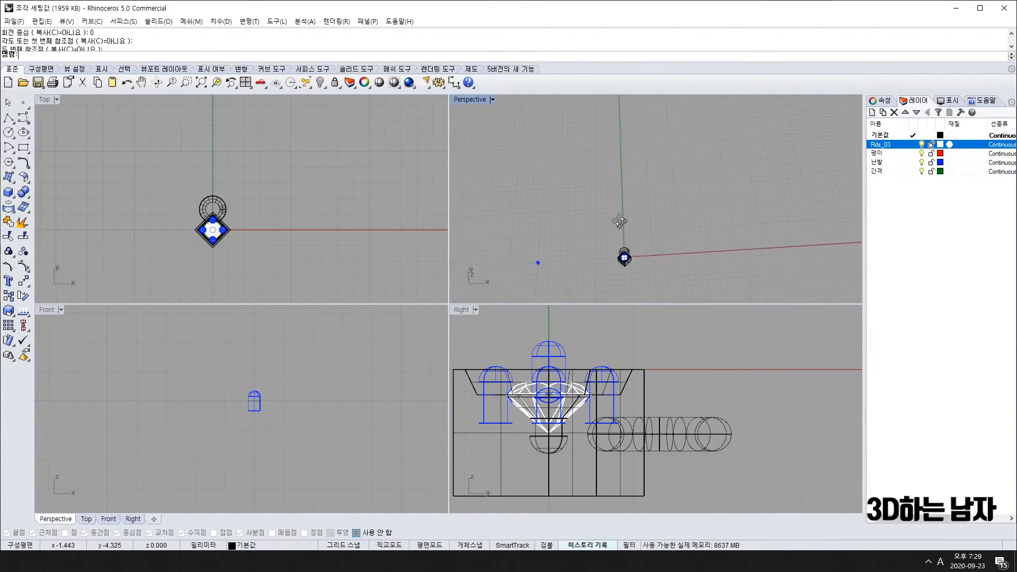
pyautogui.scroll(12, 636, 250)
# Step: Copy the ring horizontally in the right view, about 0.77 mm outward from the block along the Y axis
pyautogui.click(602, 238)
pyautogui.moveTo(697, 448); pyautogui.dragTo(565, 413, button='right')
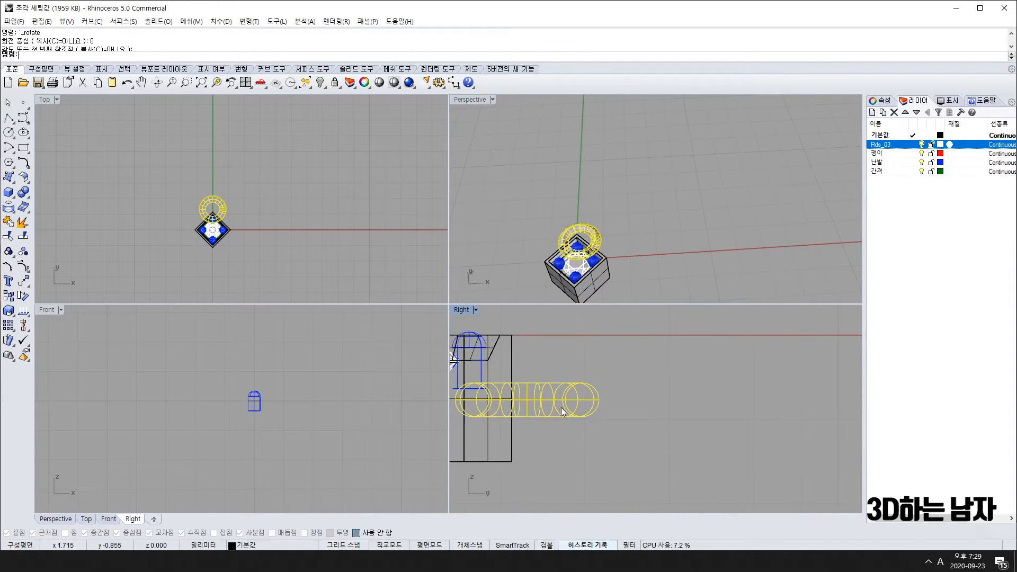
pyautogui.write('c')
pyautogui.press('space')
pyautogui.click(556, 400)
pyautogui.keyDown('shift'); pyautogui.click(621, 402); pyautogui.keyUp('shift')
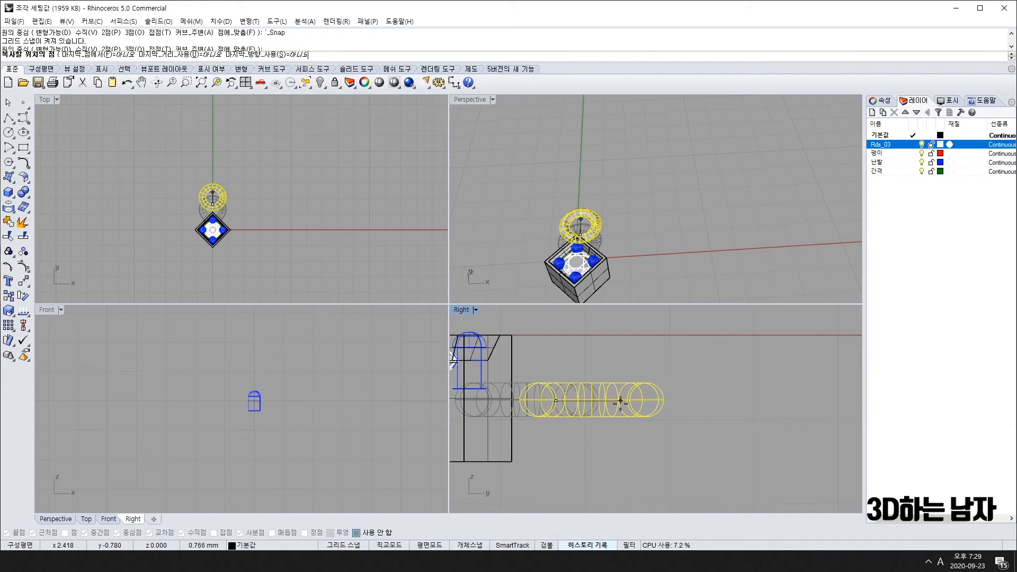
pyautogui.press('space')
pyautogui.click(637, 401)
# Step: Rotate the copied ring 90 degrees about its centre in the front view so that it stands upright through the first ring
pyautogui.scroll(2, 303, 413)
pyautogui.scroll(-15, 303, 429)
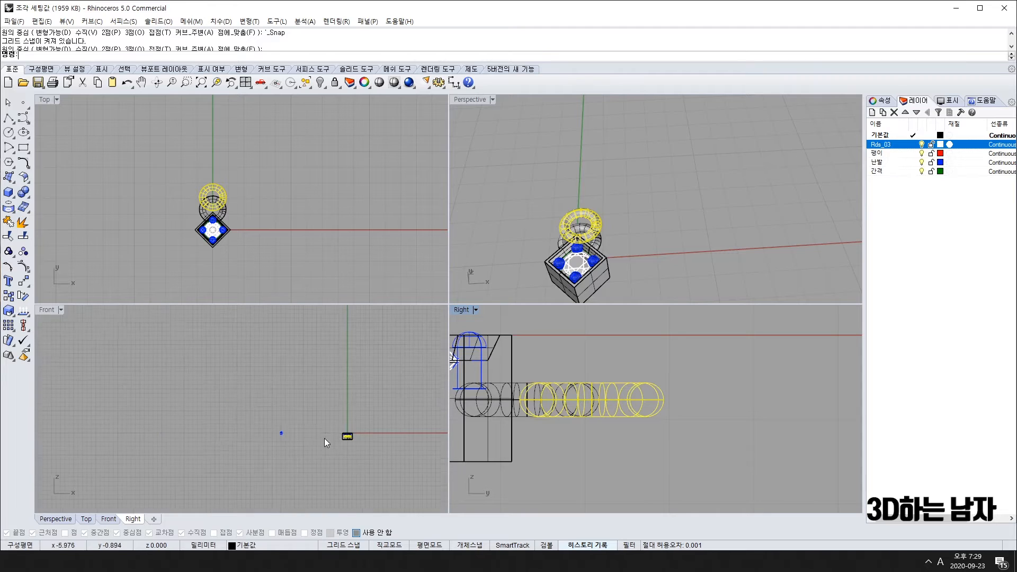
pyautogui.moveTo(349, 441); pyautogui.dragTo(185, 409, button='right')
pyautogui.scroll(20, 232, 439)
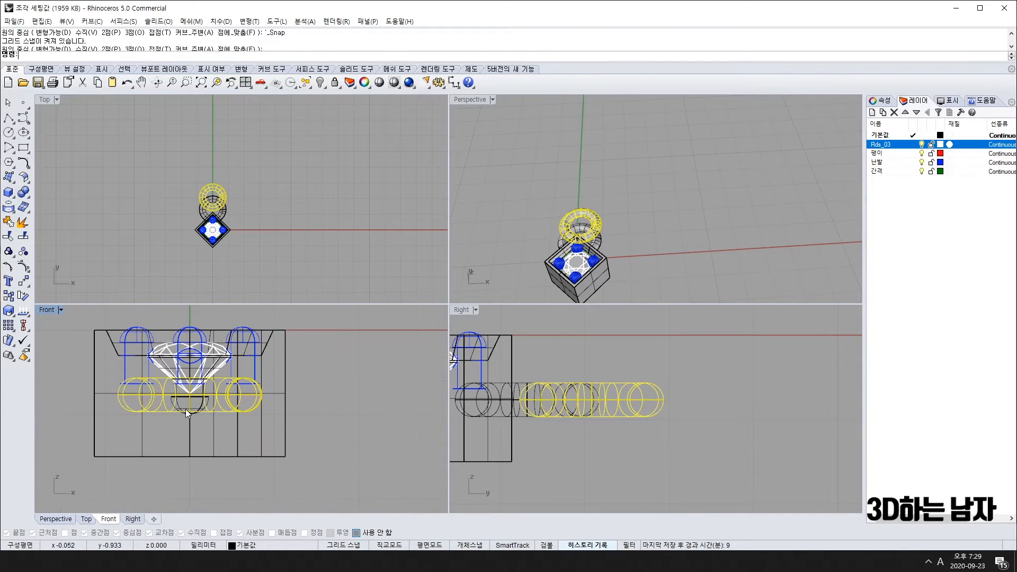
pyautogui.write('r')
pyautogui.press('space')
pyautogui.click(188, 394)
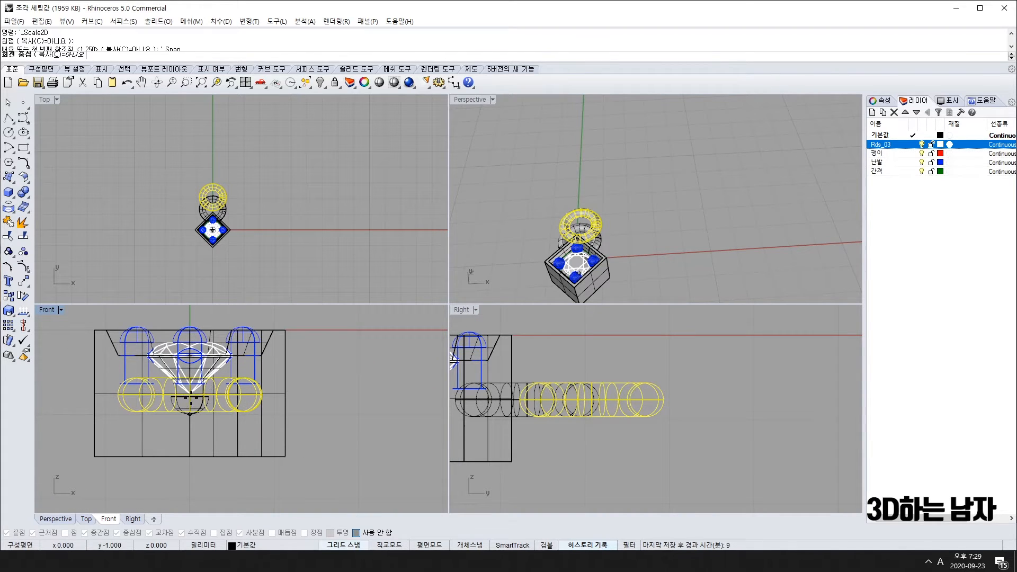
pyautogui.press('F9')
pyautogui.click(189, 395)
pyautogui.click(363, 394)
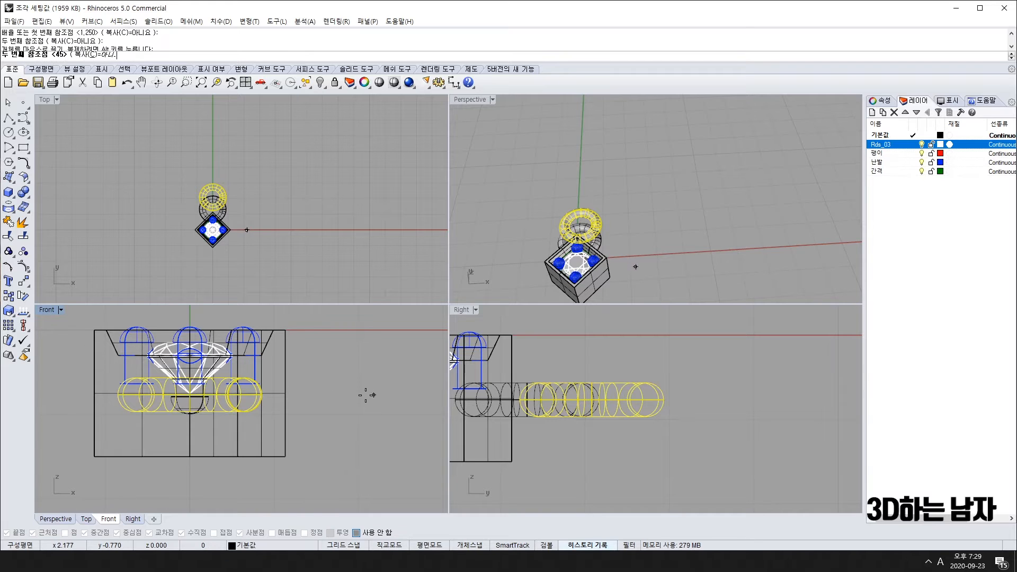
pyautogui.click(645, 268)
pyautogui.click(645, 268)
# Step: Shift the upright ring slightly outward from the block in the right view to adjust its fit in the first ring
pyautogui.moveTo(645, 268); pyautogui.dragTo(643, 170, button='right')
pyautogui.scroll(5, 657, 173)
pyautogui.click(639, 371)
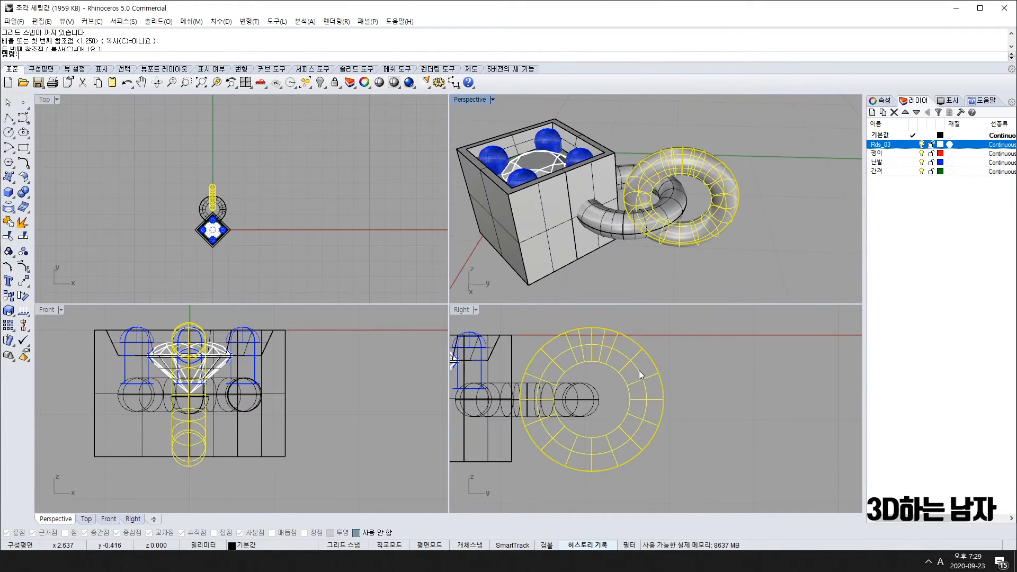
pyautogui.moveTo(639, 371); pyautogui.dragTo(643, 373)
pyautogui.click(802, 217)
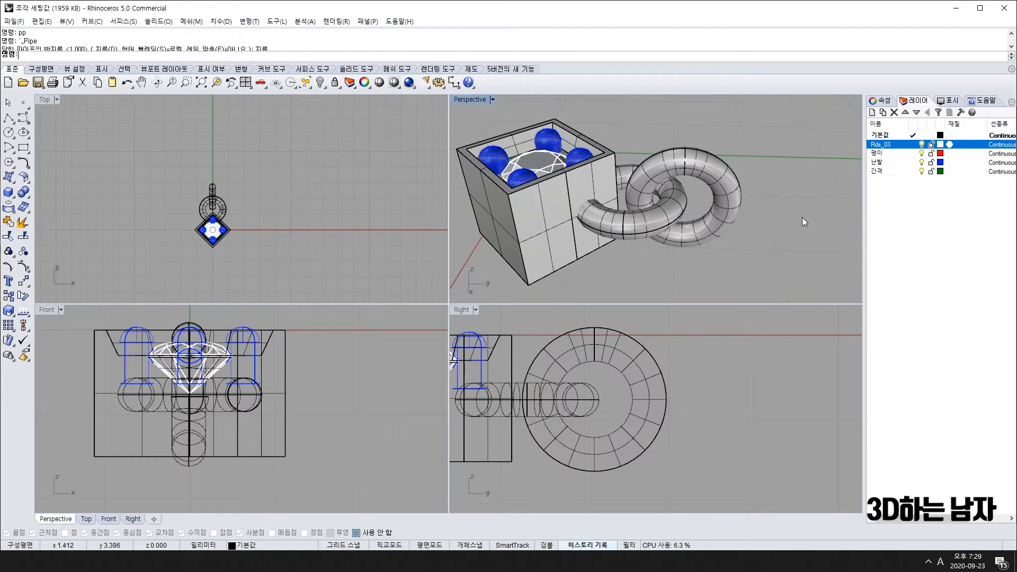
pyautogui.scroll(-5, 657, 247)
pyautogui.moveTo(657, 247); pyautogui.dragTo(466, 265, button='right')
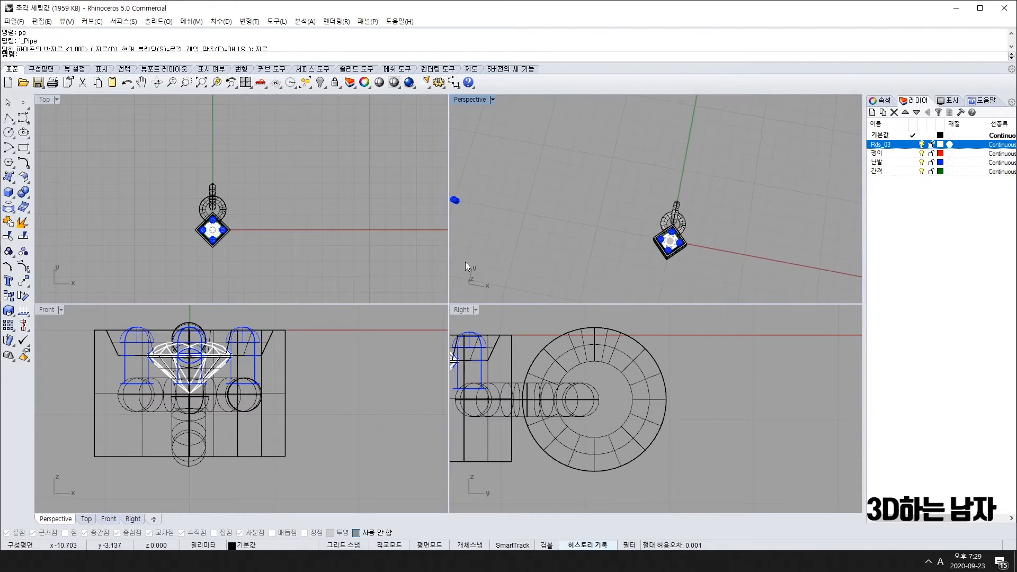
pyautogui.hotkey('ctrl', 'a')
pyautogui.click(320, 225)
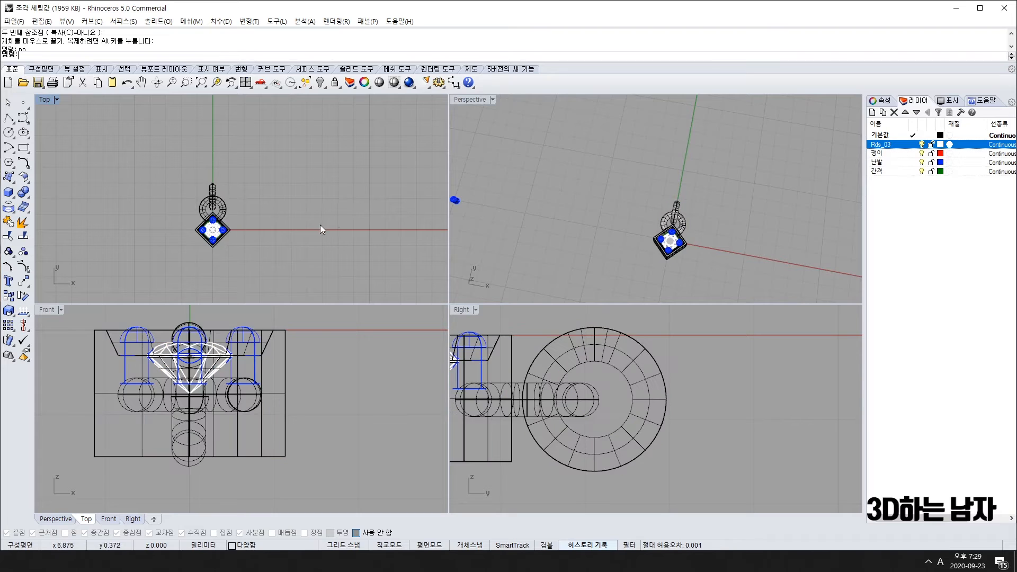
pyautogui.scroll(-3, 320, 217)
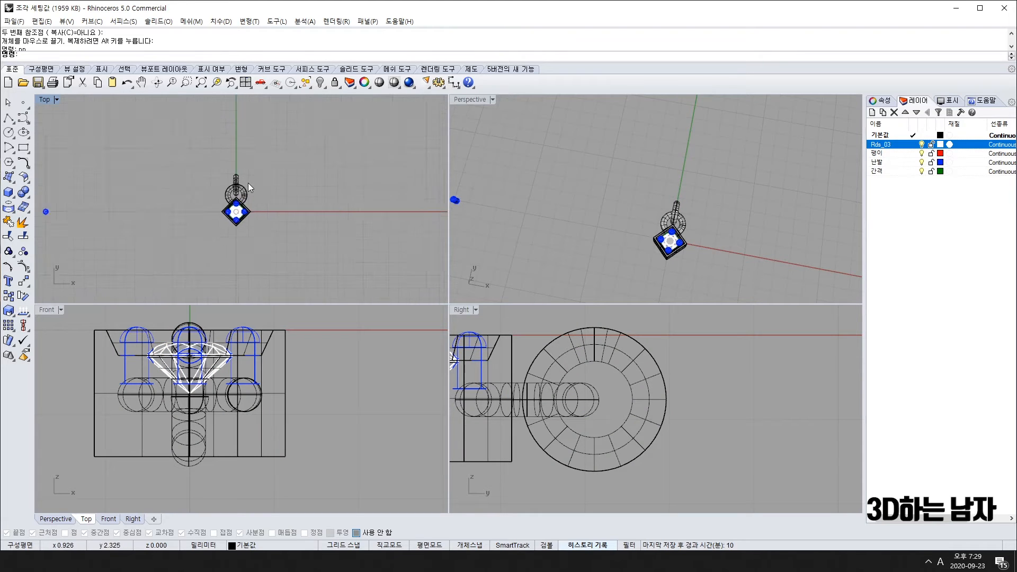
pyautogui.scroll(4, 216, 186)
pyautogui.scroll(3, 216, 185)
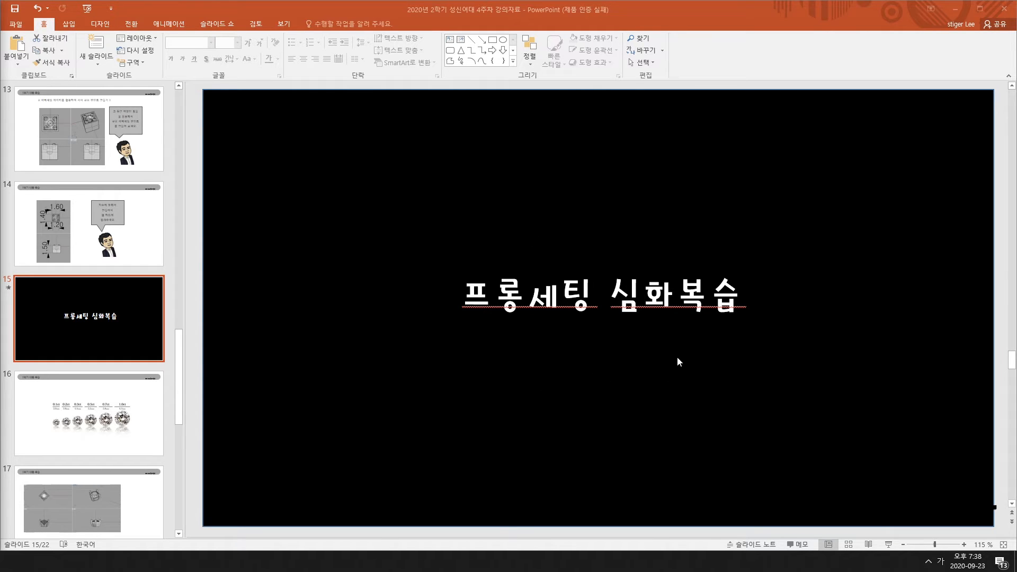
# Step: Go through the PowerPoint review slides on diamond and ring sizes and open the four-view picture of the prong setting
pyautogui.scroll(-1, 478, 367)
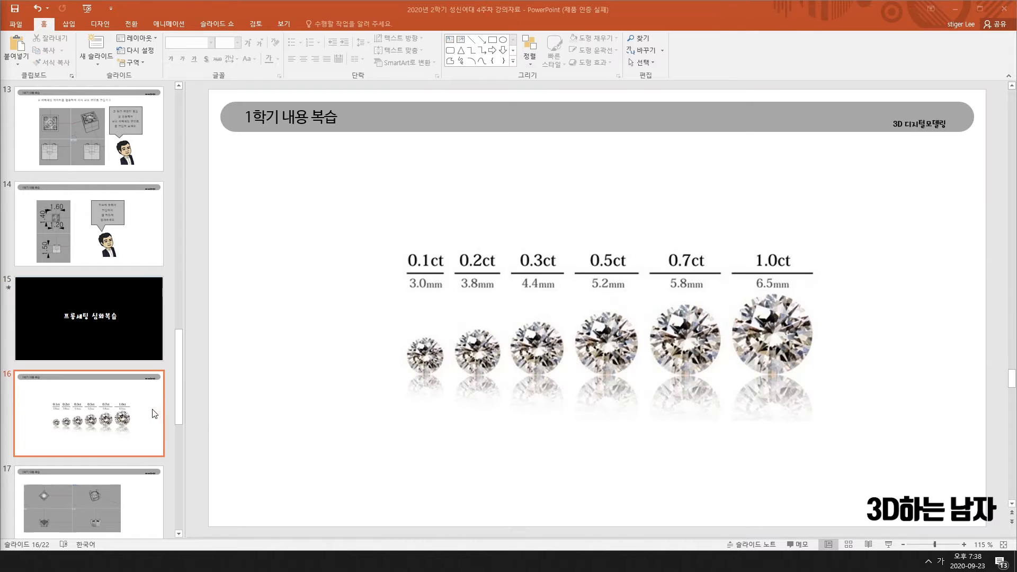
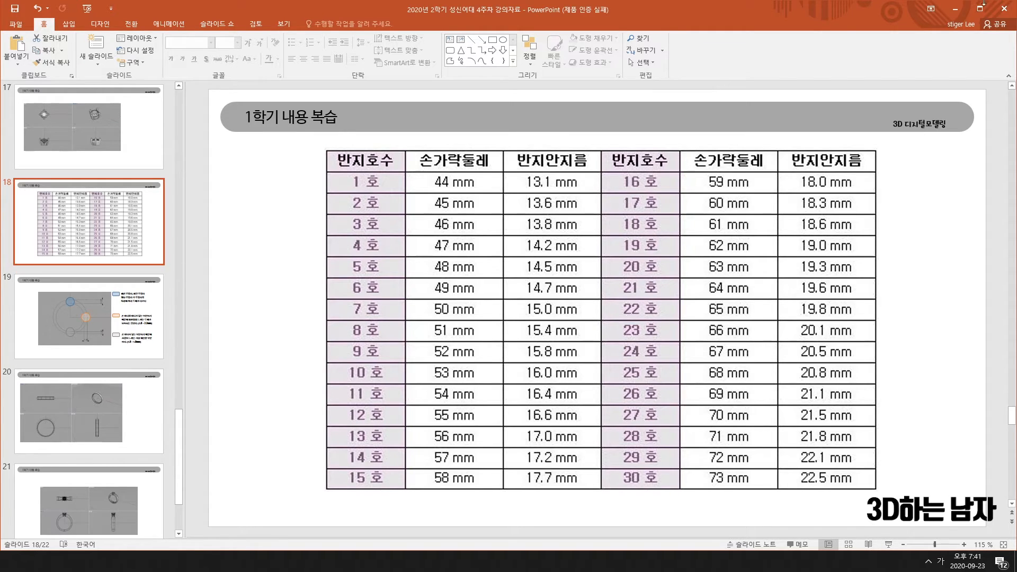
pyautogui.scroll(2, 115, 254)
pyautogui.click(116, 253)
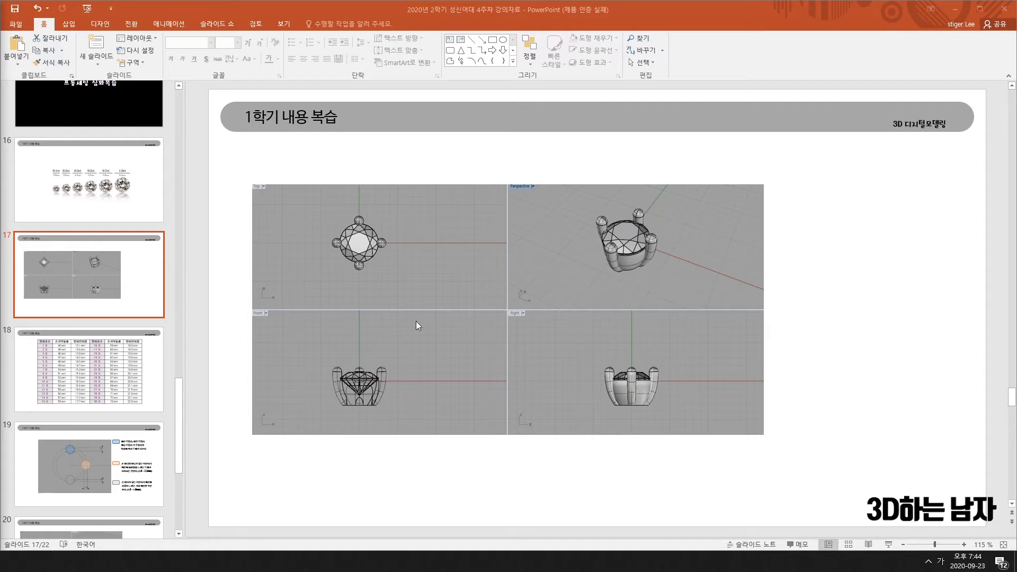
# Step: Return to Rhinoceros and examine the single round stone in the top, perspective, front and right views
pyautogui.click(956, 11)
pyautogui.moveTo(328, 196); pyautogui.dragTo(306, 209, button='right')
pyautogui.hotkey('ctrl', 'a')
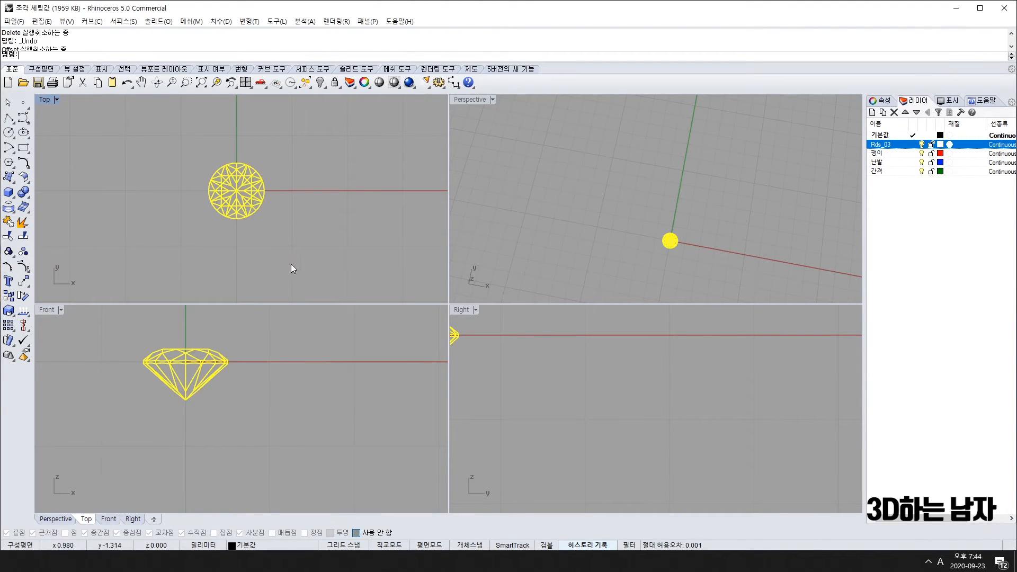
pyautogui.scroll(7, 669, 238)
pyautogui.moveTo(671, 241); pyautogui.dragTo(685, 187, button='right')
pyautogui.scroll(-5, 695, 249)
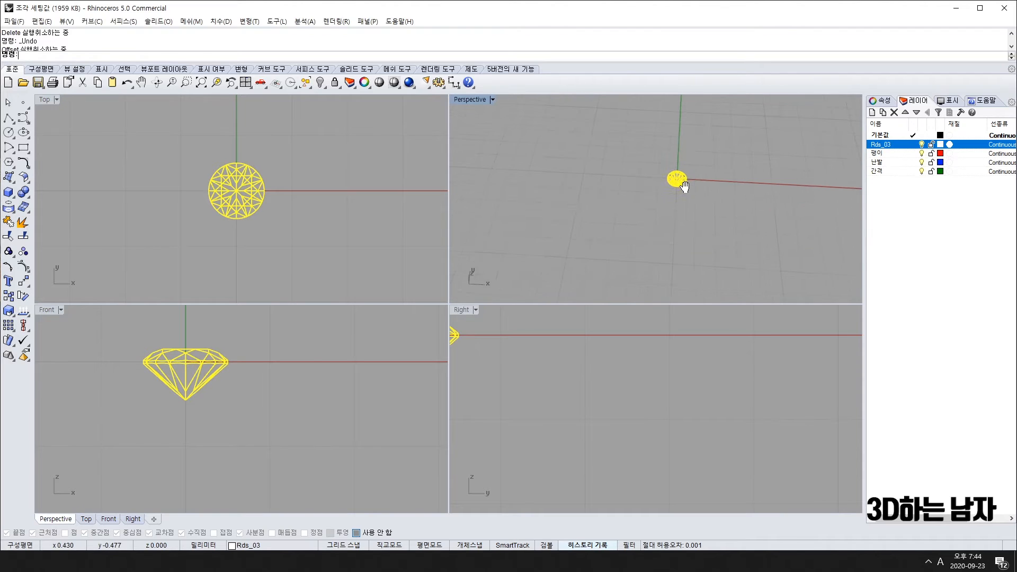
pyautogui.click(567, 146)
pyautogui.rightClick(463, 99)
pyautogui.click(336, 231)
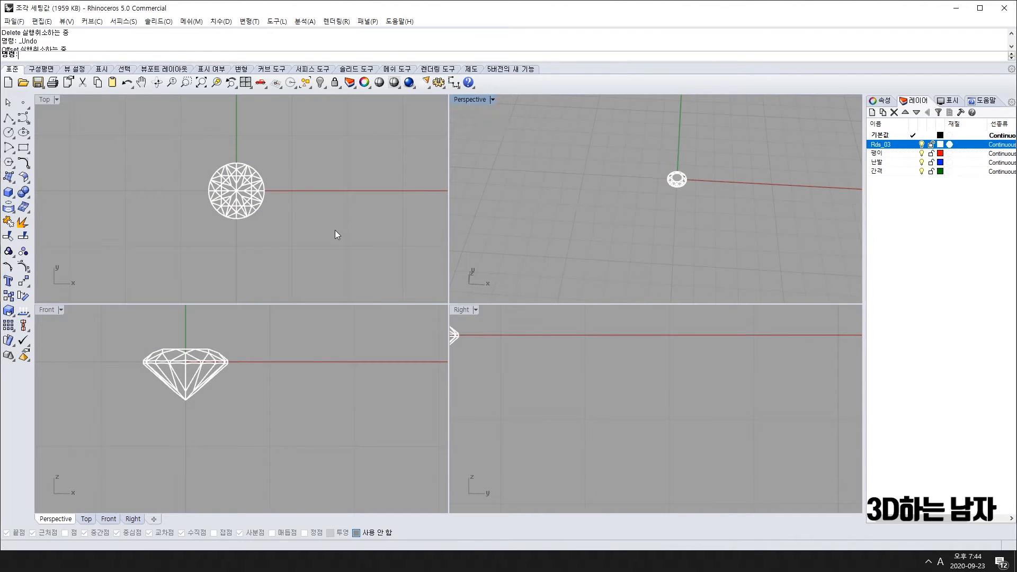
pyautogui.scroll(6, 335, 231)
pyautogui.moveTo(335, 230); pyautogui.dragTo(420, 290, button='right')
pyautogui.moveTo(511, 385); pyautogui.dragTo(790, 430, button='right')
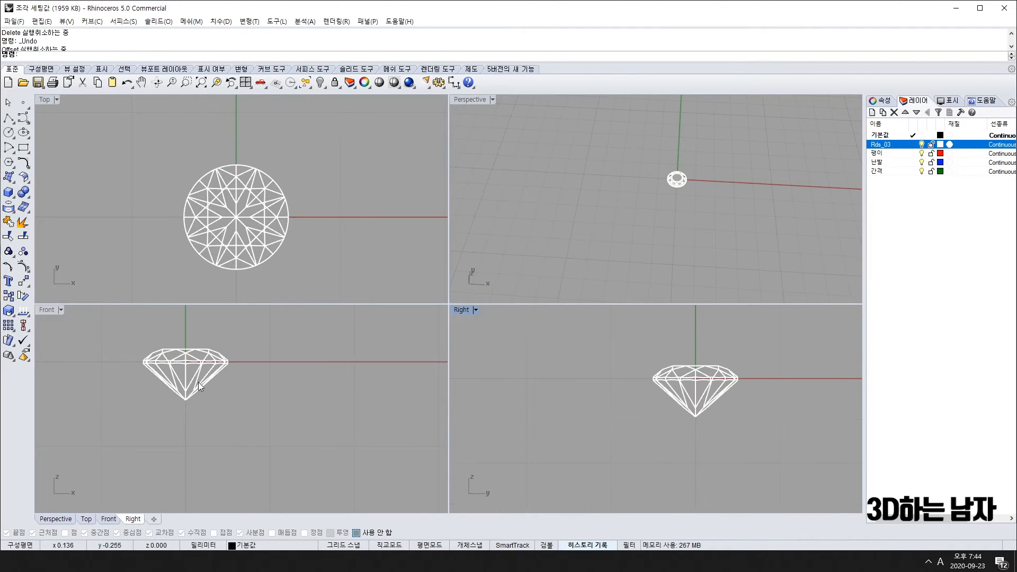
# Step: Scale the round stone up about the origin in the top view to a diameter of about 6.5 mm
pyautogui.moveTo(201, 386); pyautogui.dragTo(277, 395, button='right')
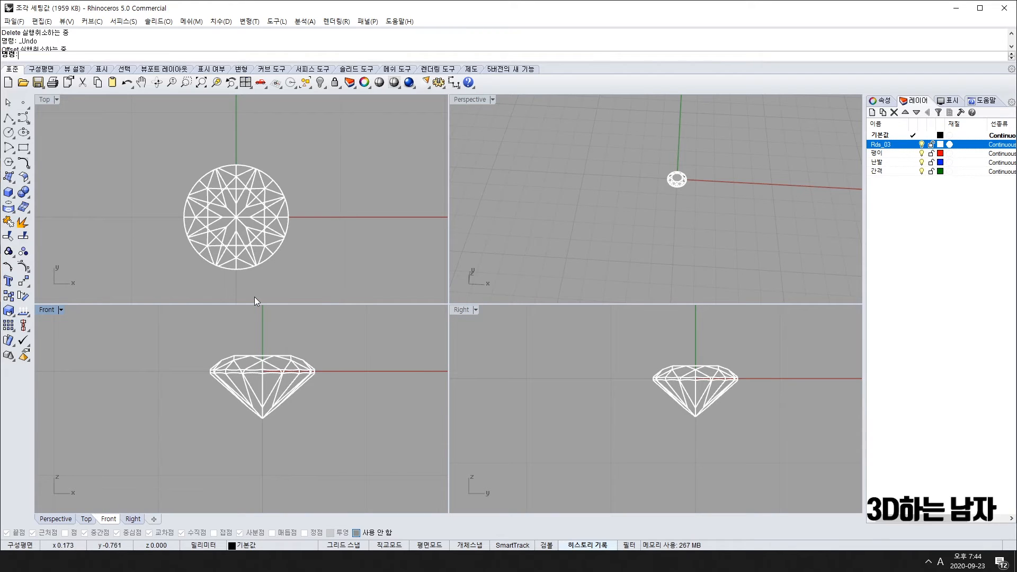
pyautogui.click(145, 141)
pyautogui.hotkey('ctrl', 'z')
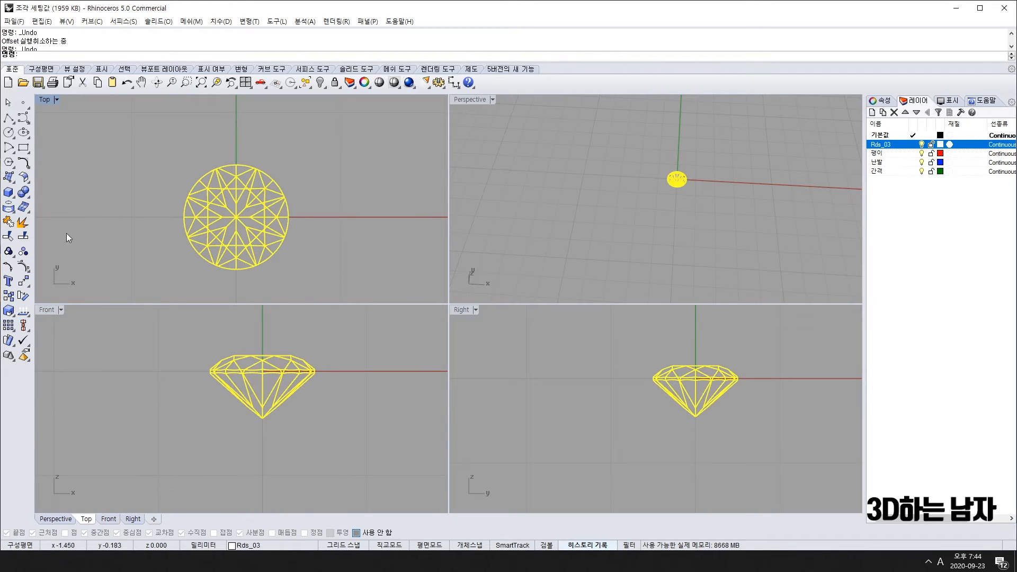
pyautogui.click(7, 312)
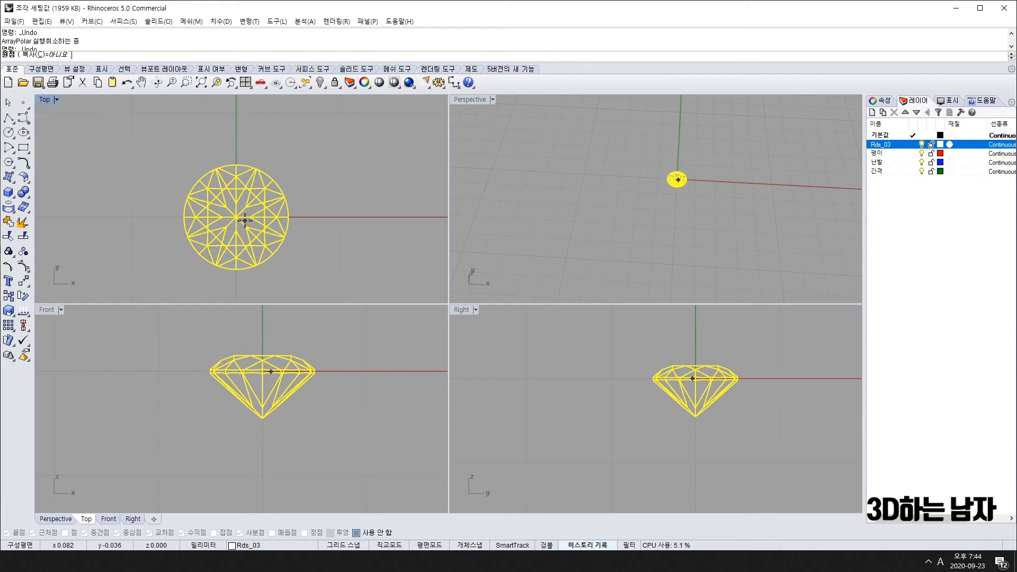
pyautogui.click(245, 219)
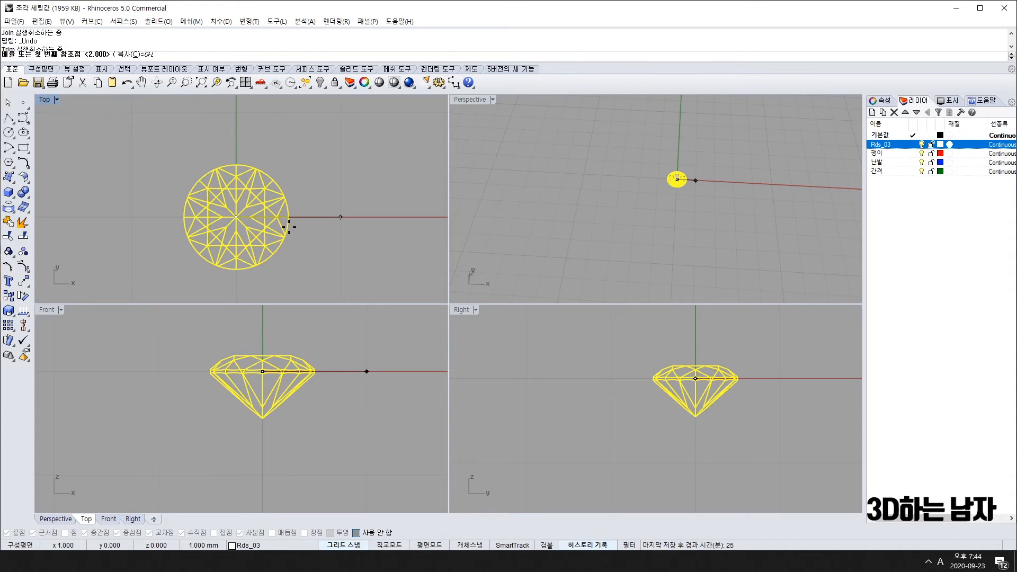
pyautogui.press('Return')
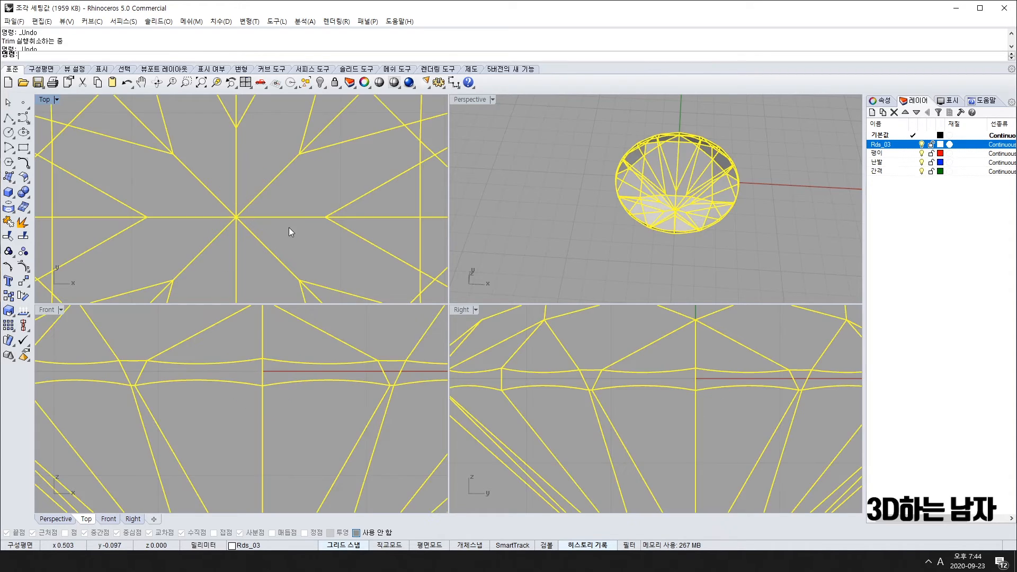
# Step: Draw an inner profile polyline in the front view, rising about 3.7 mm vertically at x = 1 and following the pavilion out to the girdle
pyautogui.scroll(-4, 273, 275)
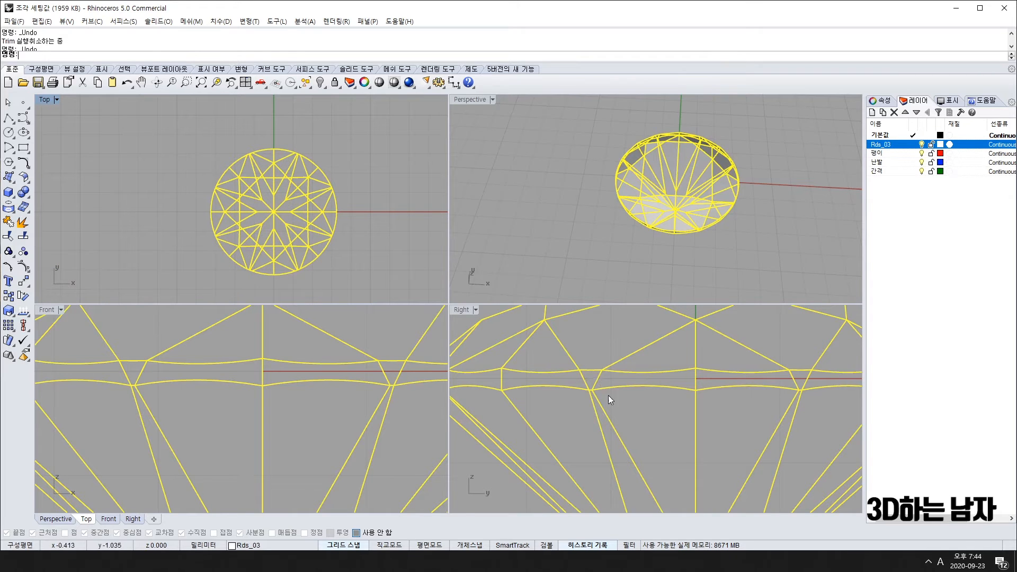
pyautogui.scroll(-5, 608, 396)
pyautogui.scroll(-6, 287, 433)
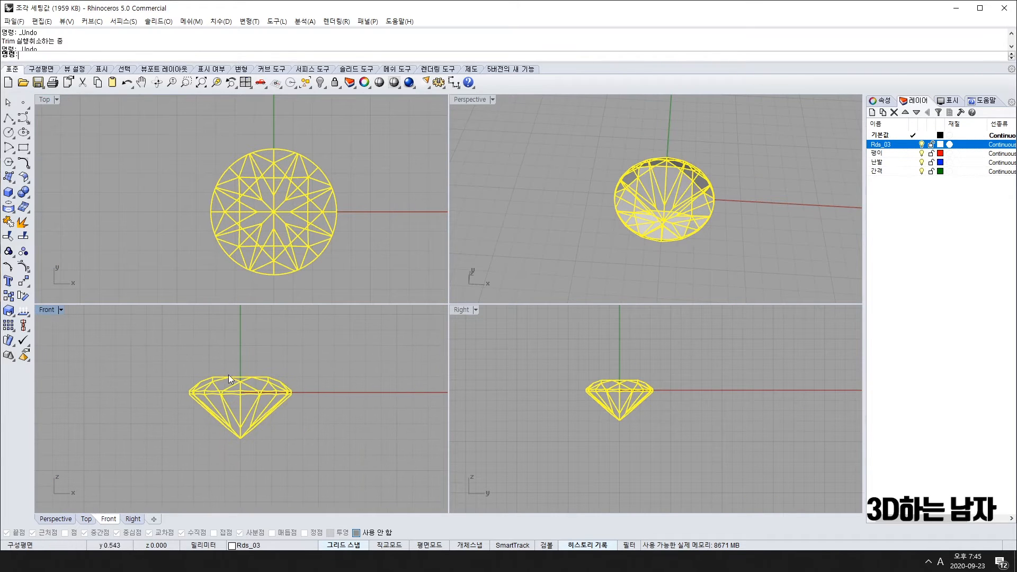
pyautogui.scroll(-5, 287, 437)
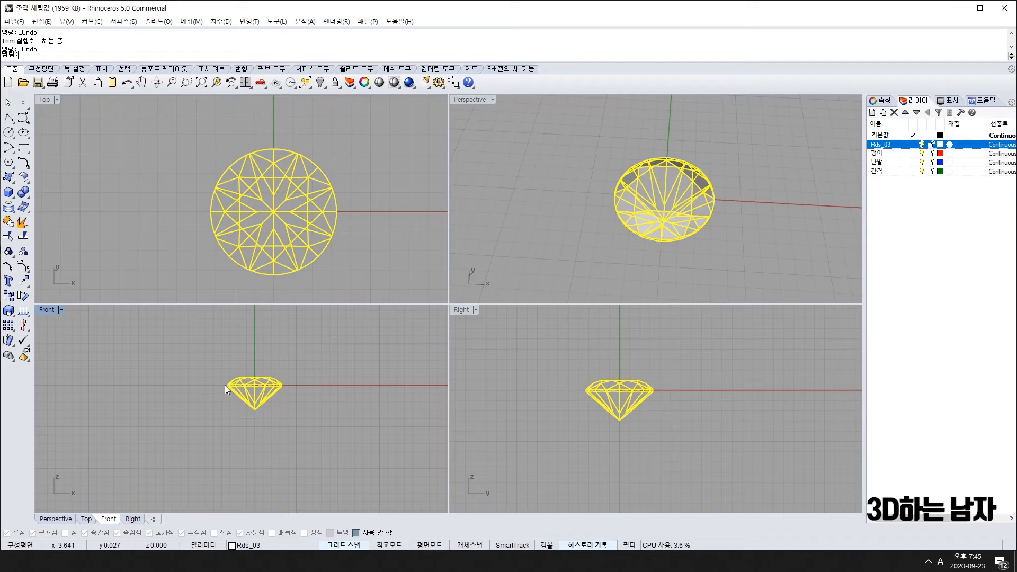
pyautogui.doubleClick(43, 310)
pyautogui.moveTo(512, 323); pyautogui.dragTo(444, 366, button='right')
pyautogui.scroll(6, 476, 340)
pyautogui.scroll(-2, 472, 339)
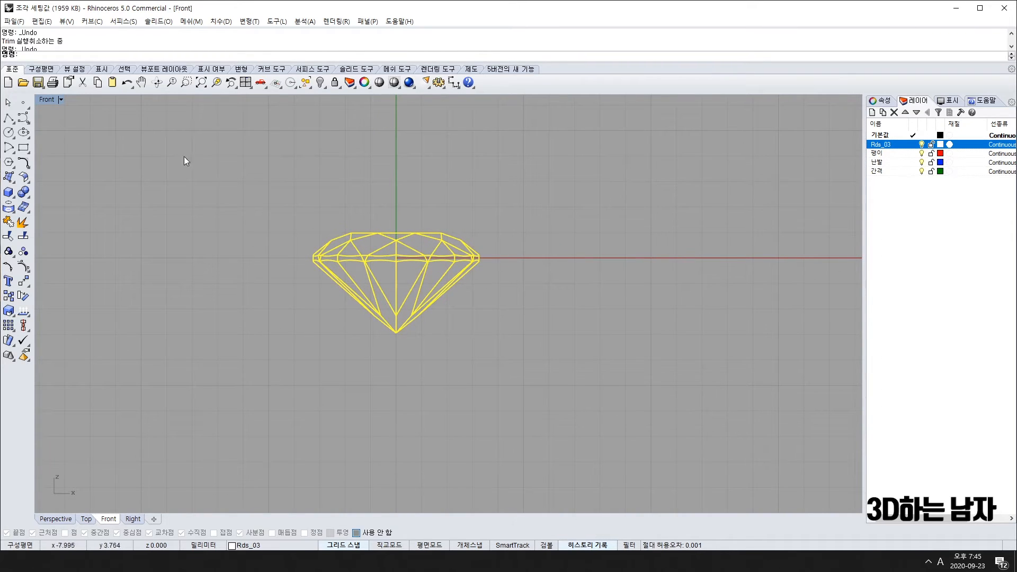
pyautogui.click(9, 117)
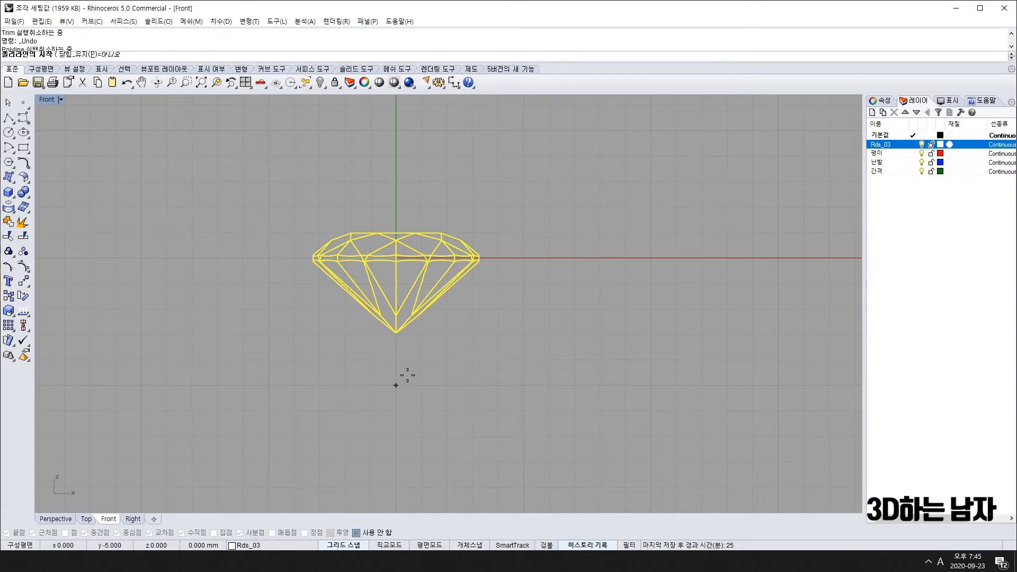
pyautogui.click(423, 411)
pyautogui.scroll(3, 421, 331)
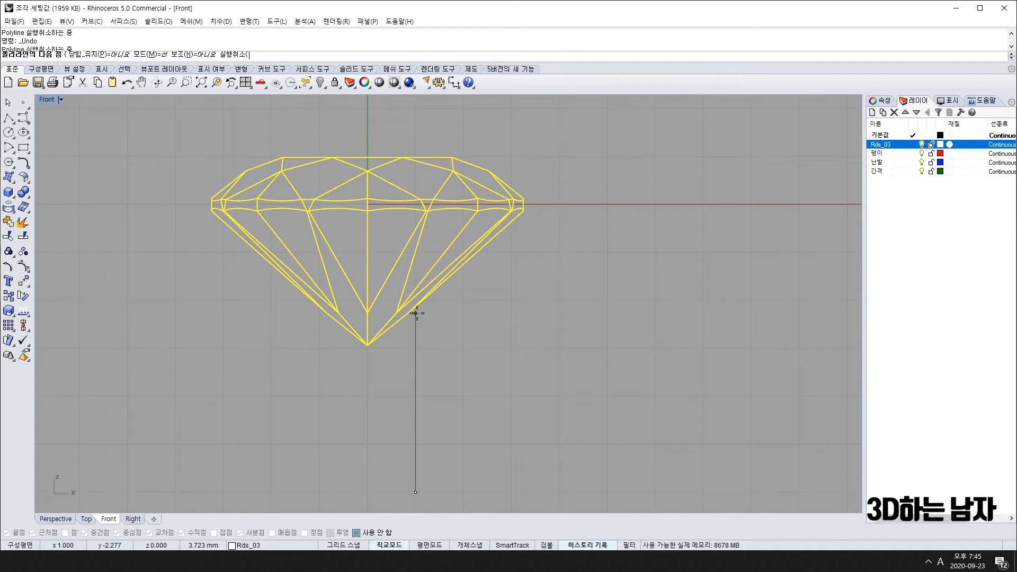
pyautogui.click(415, 312)
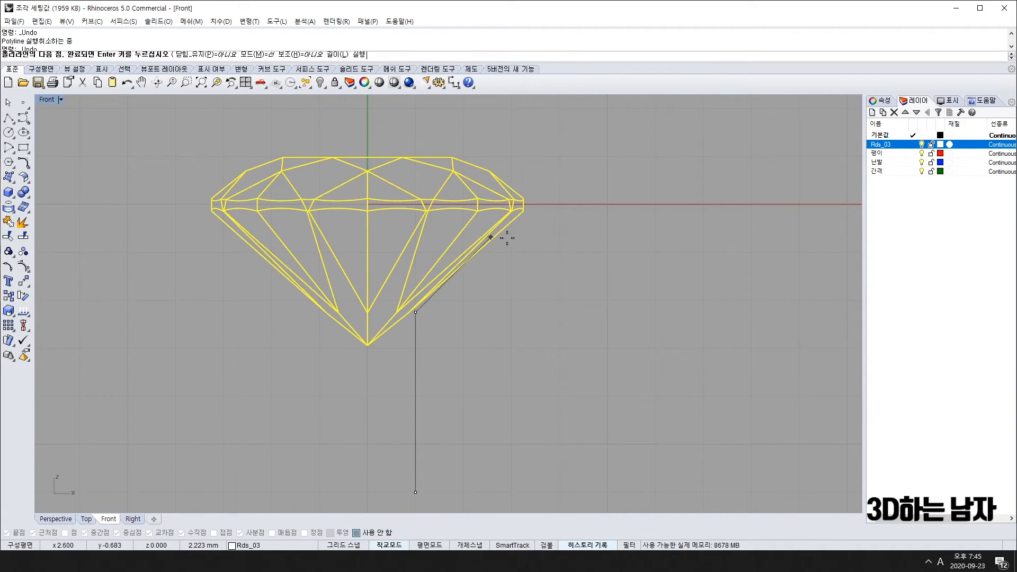
pyautogui.click(524, 214)
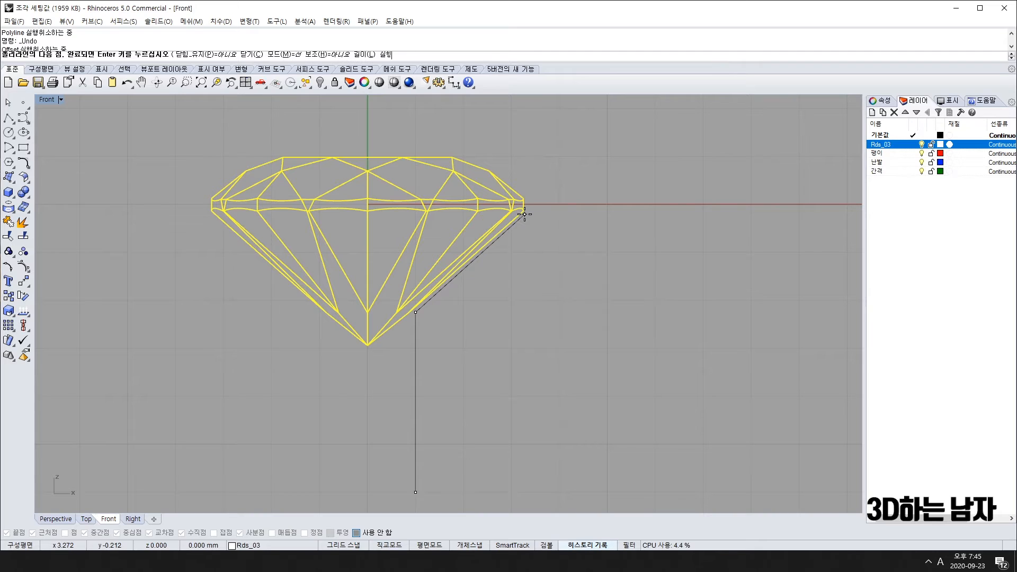
pyautogui.scroll(-3, 525, 214)
pyautogui.press('Return')
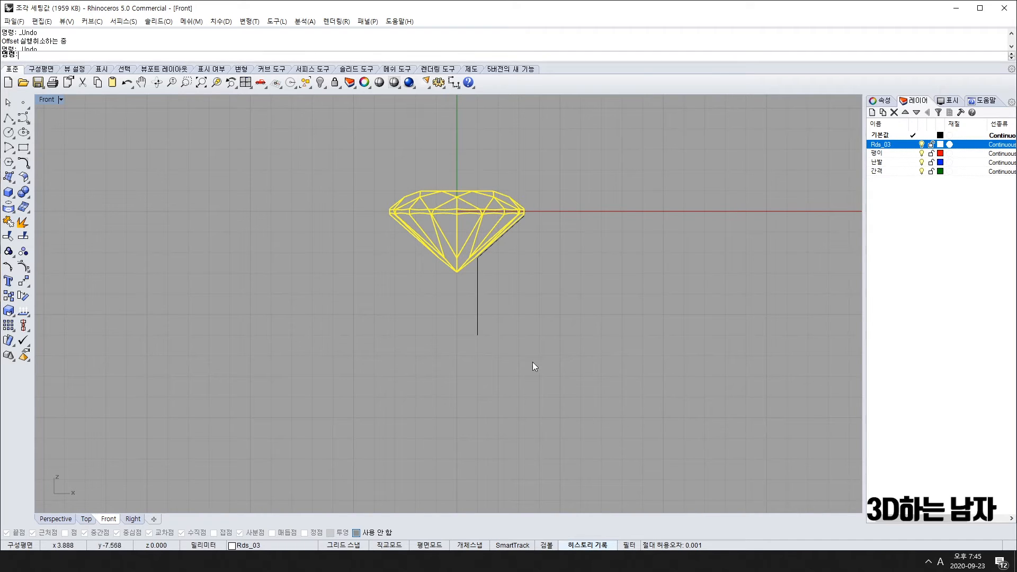
# Step: Draw a curved outer profile from the polyline's girdle end down to about 1 mm outside its lower end
pyautogui.click(478, 312)
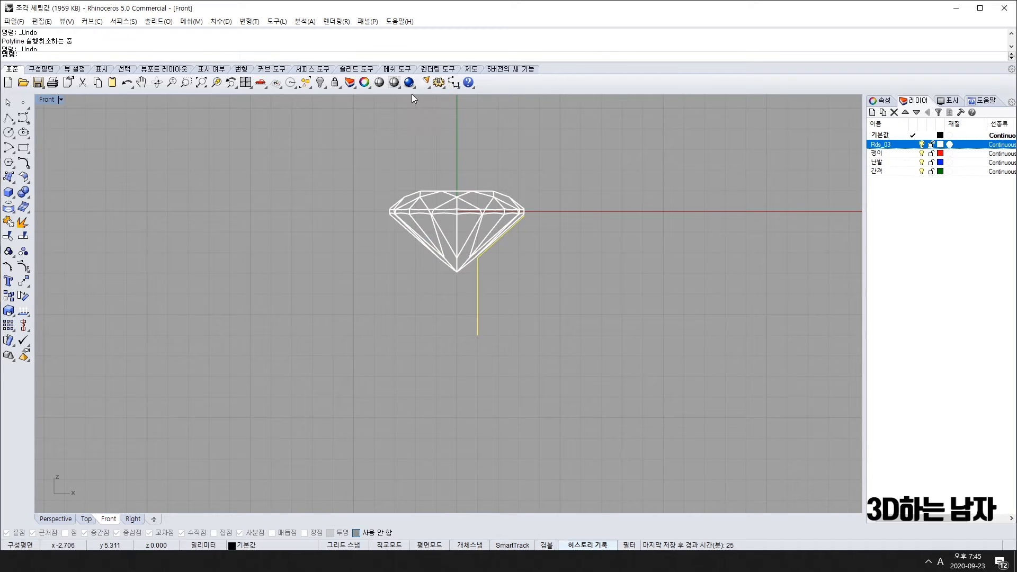
pyautogui.click(23, 117)
pyautogui.scroll(5, 528, 252)
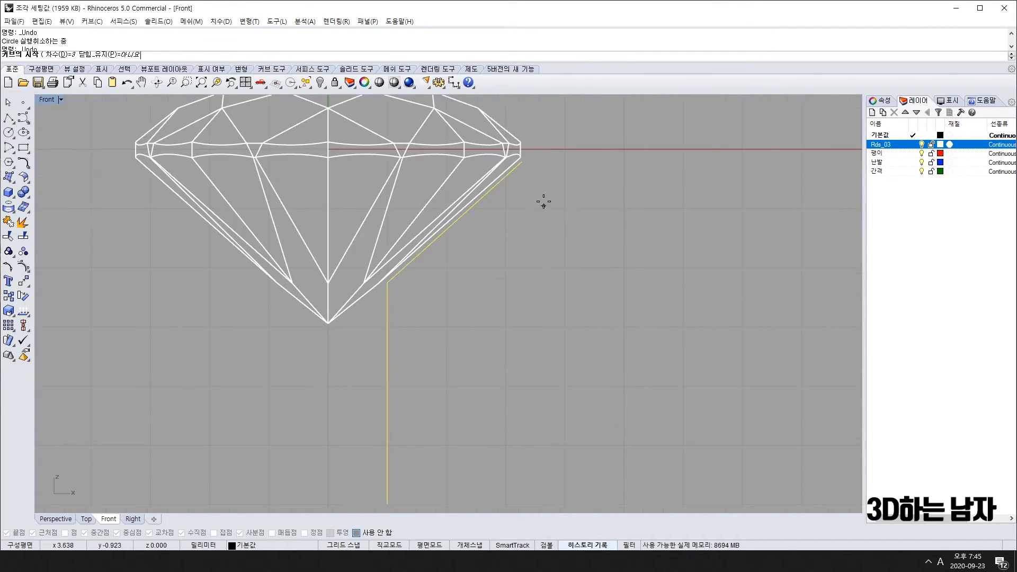
pyautogui.click(524, 160)
pyautogui.scroll(-1, 526, 245)
pyautogui.scroll(-2, 527, 249)
pyautogui.click(527, 277)
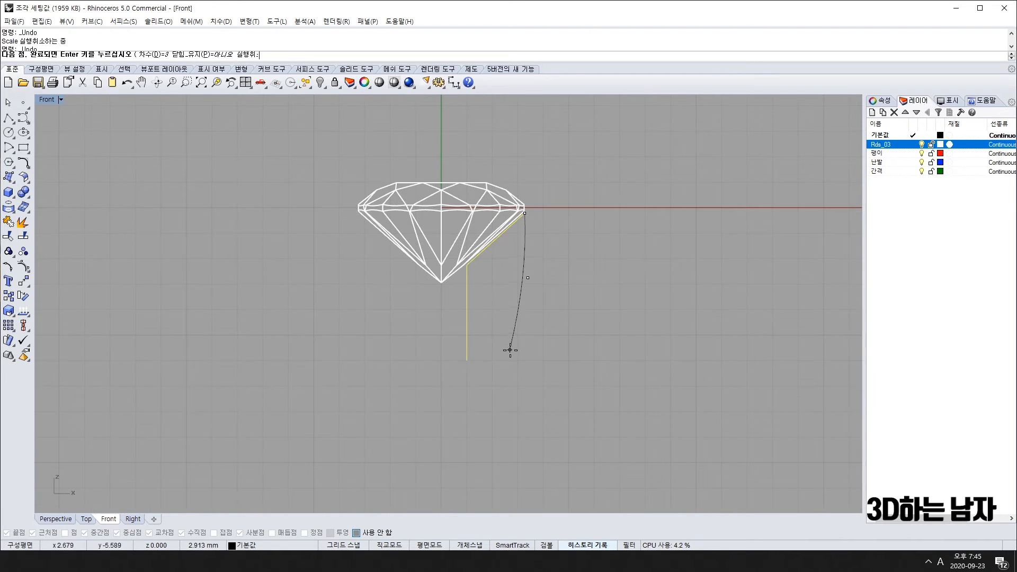
pyautogui.click(512, 332)
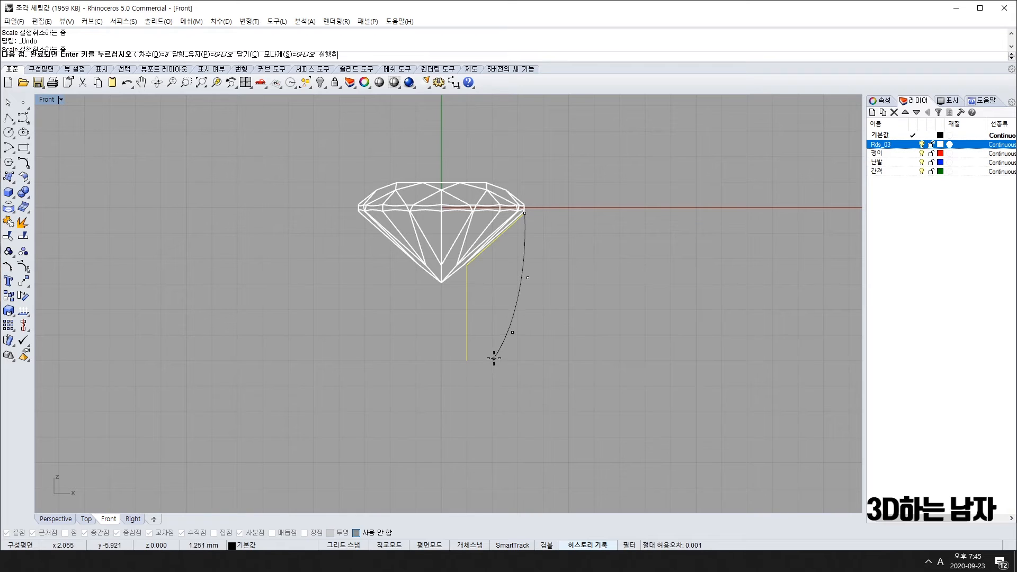
pyautogui.click(492, 359)
pyautogui.press('Return')
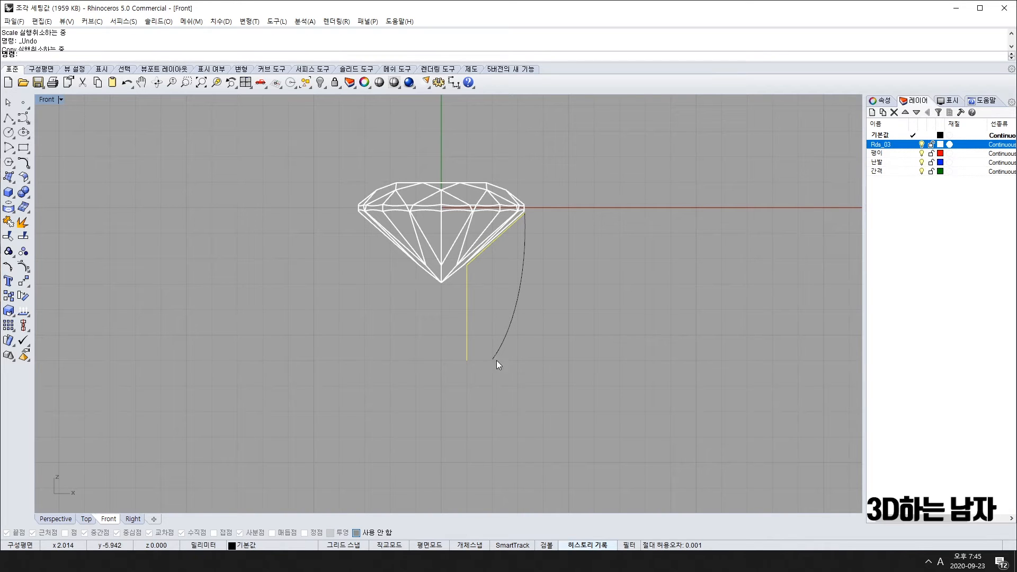
# Step: Connect the lower ends of the inner and outer profiles with a snapped straight line and join all the curves into one closed profile
pyautogui.click(529, 292)
pyautogui.click(524, 292)
pyautogui.keyDown('shift'); pyautogui.click(468, 323); pyautogui.keyUp('shift')
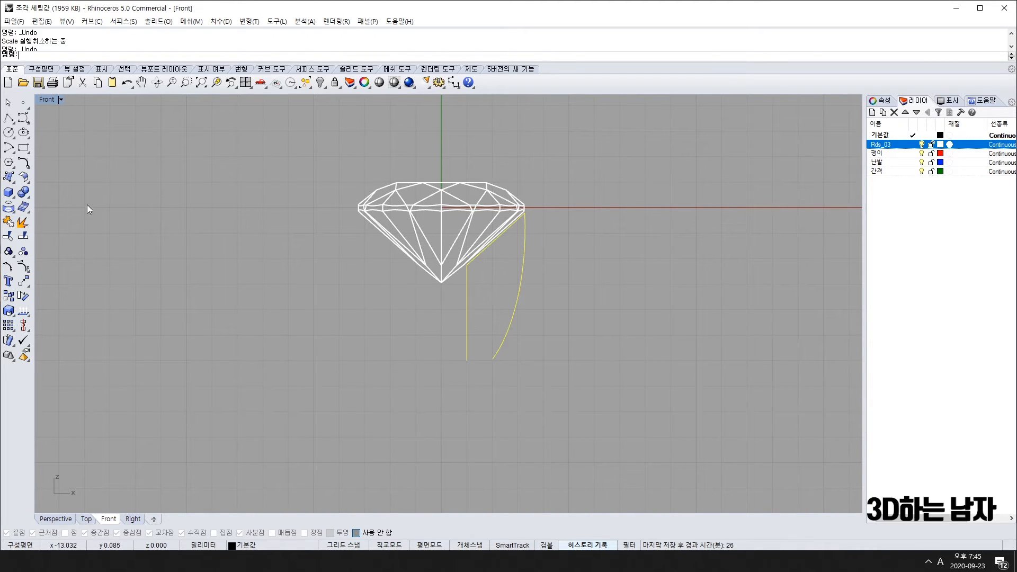
pyautogui.scroll(5, 508, 360)
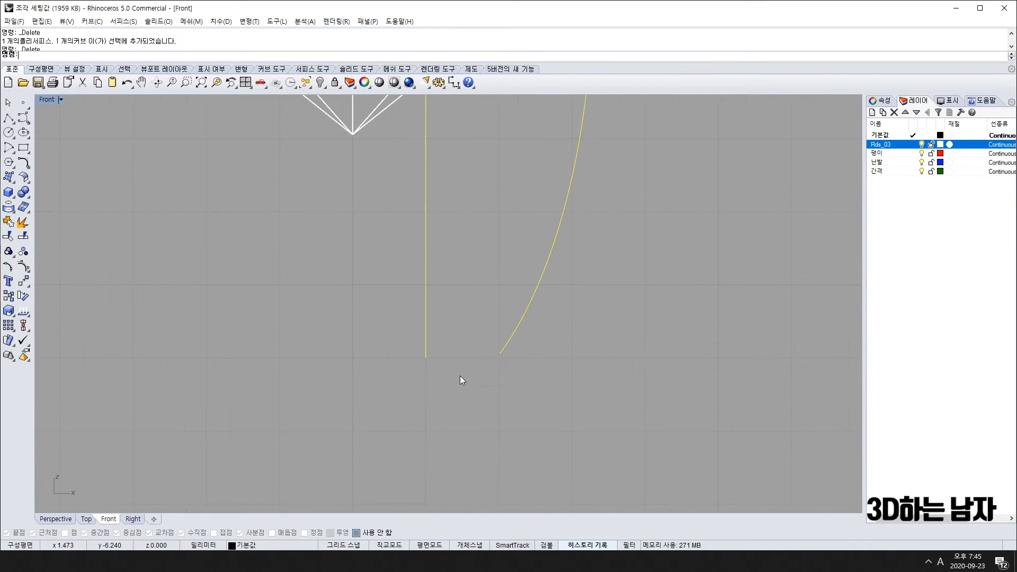
pyautogui.rightClick(467, 384)
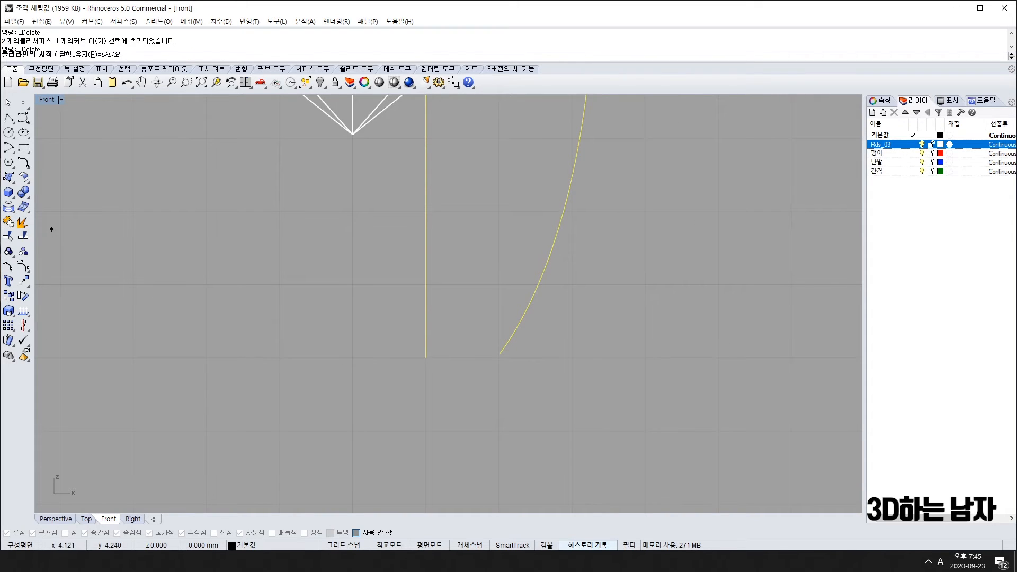
pyautogui.hotkey('ctrl', 'z')
pyautogui.press('F3')
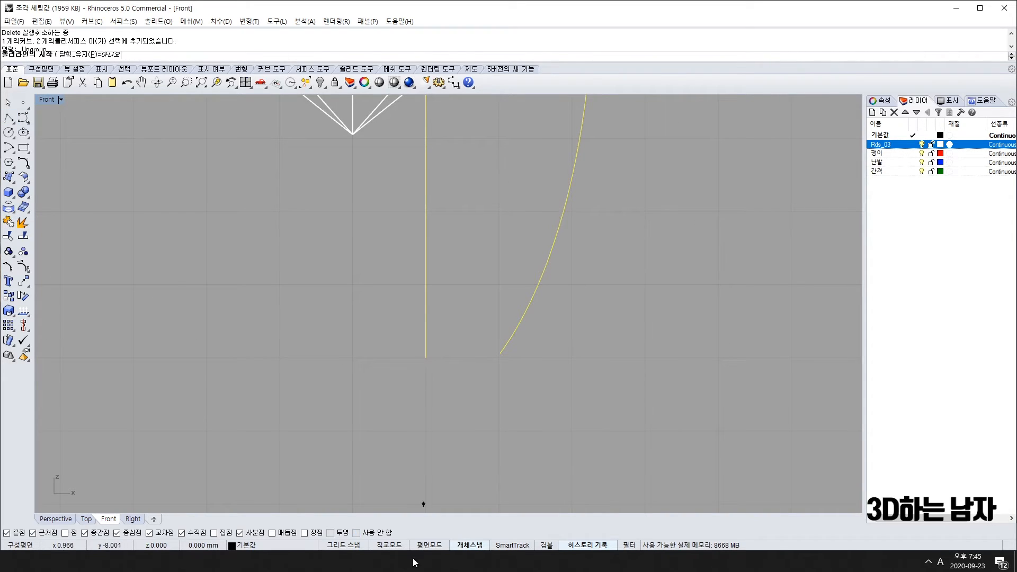
pyautogui.click(426, 356)
pyautogui.click(498, 355)
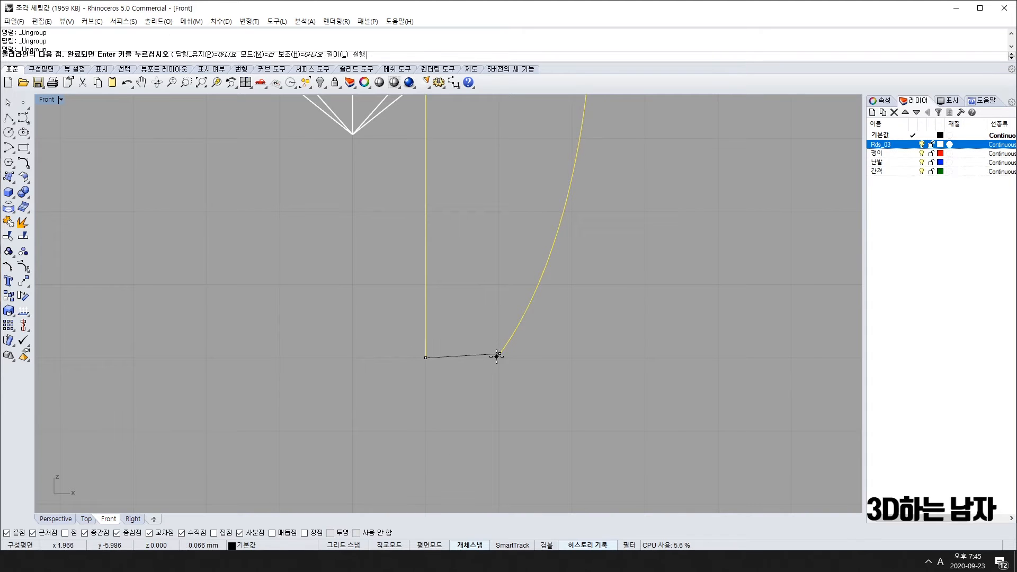
pyautogui.rightClick(496, 356)
pyautogui.scroll(-5, 498, 366)
pyautogui.moveTo(544, 339); pyautogui.dragTo(423, 403)
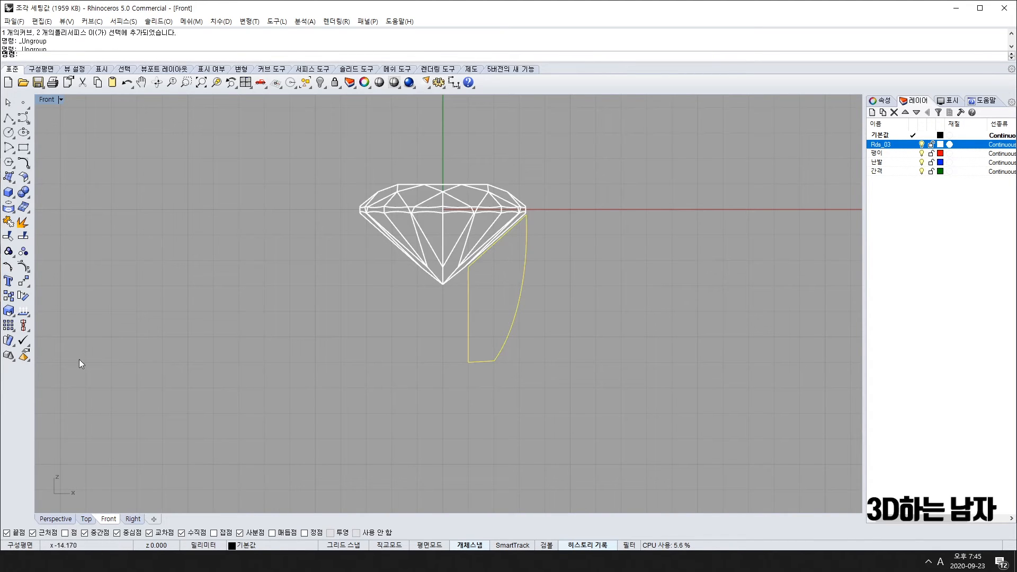
pyautogui.click(12, 226)
pyautogui.scroll(-3, 533, 398)
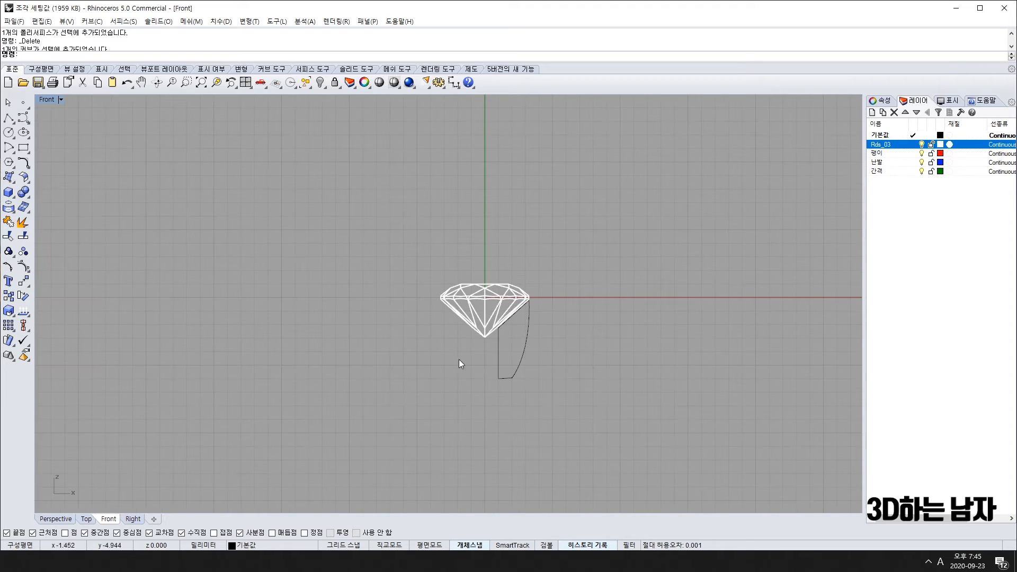
# Step: Turn on the profile's control points and move the outer curve's upper control point upward in 0.03 mm nudges
pyautogui.scroll(6, 517, 377)
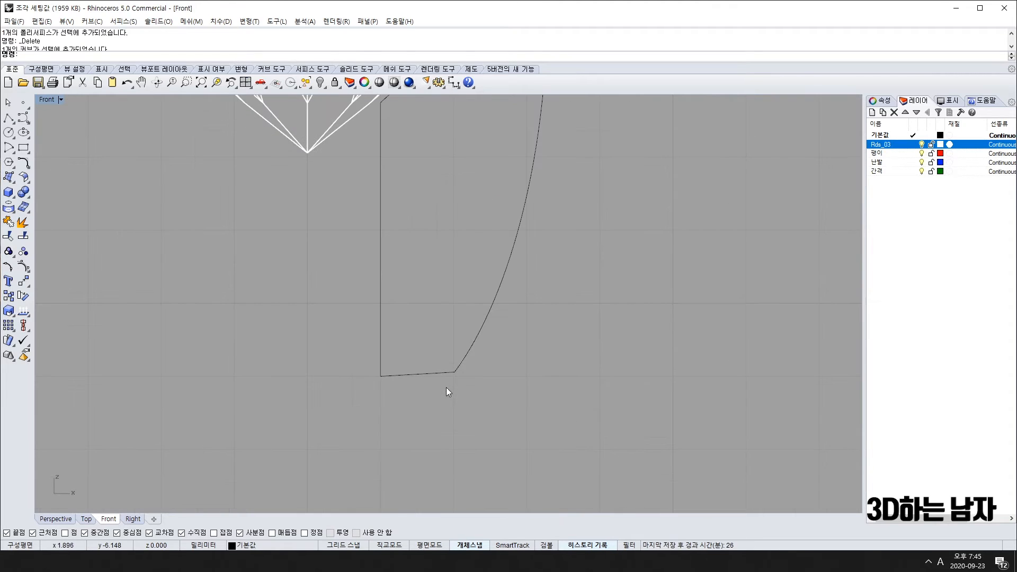
pyautogui.scroll(-3, 446, 389)
pyautogui.click(428, 361)
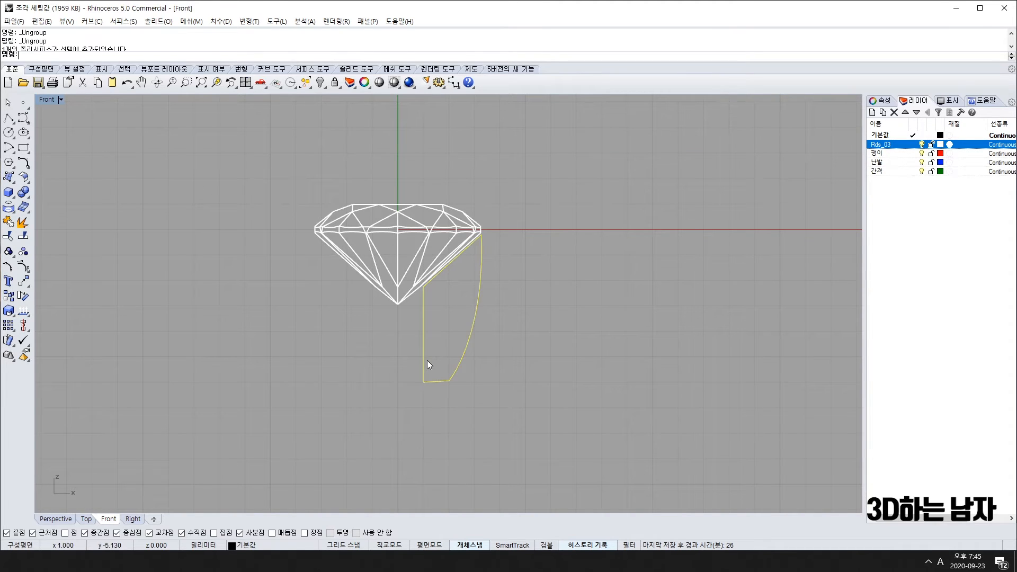
pyautogui.scroll(-3, 540, 321)
pyautogui.moveTo(540, 323); pyautogui.dragTo(482, 334, button='right')
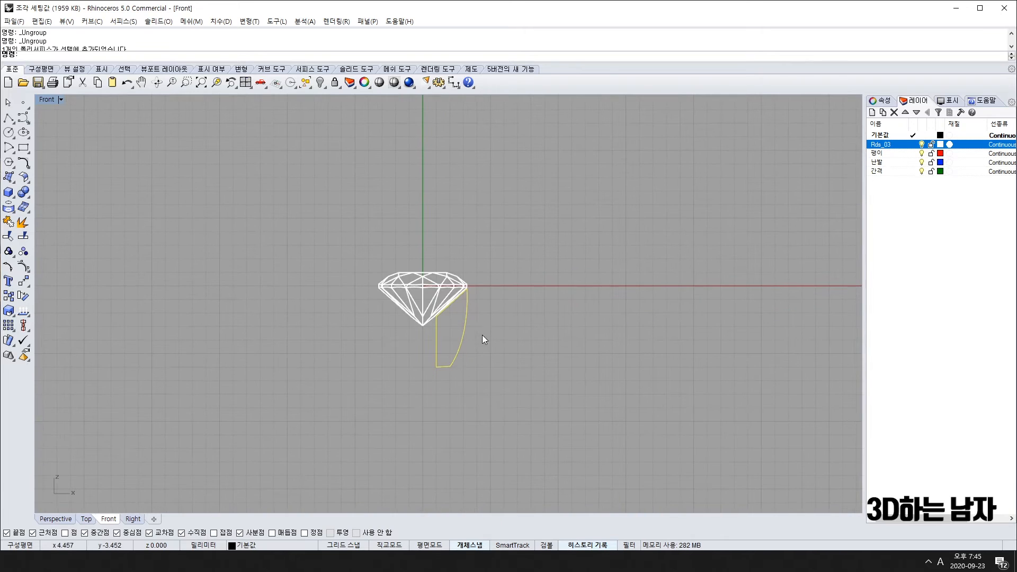
pyautogui.scroll(4, 457, 384)
pyautogui.press('F10')
pyautogui.moveTo(480, 242); pyautogui.dragTo(540, 272)
pyautogui.press('Right')
pyautogui.press('Right')
pyautogui.press('Right')
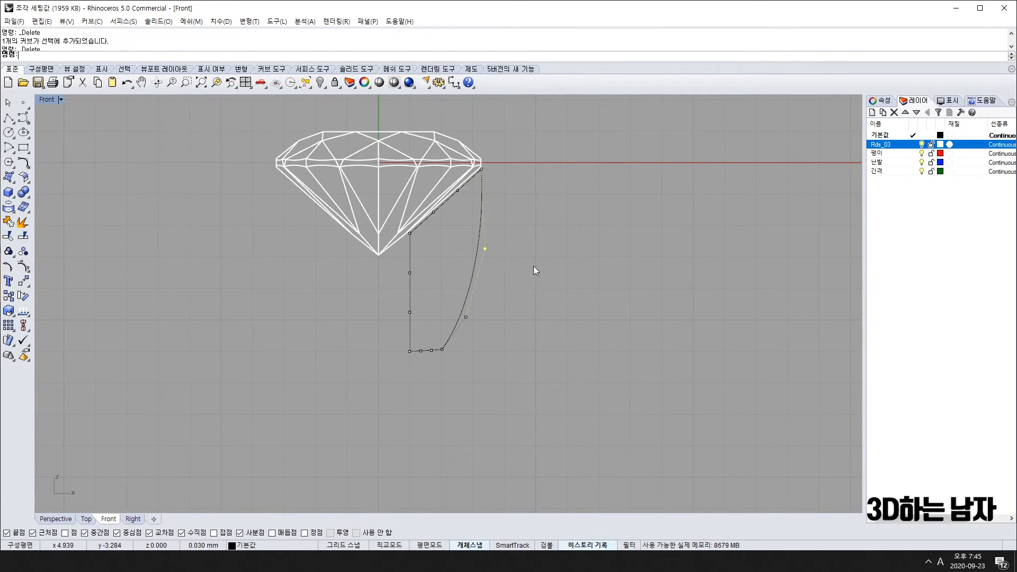
pyautogui.press('Up')
pyautogui.press('Up')
pyautogui.press('Up')
pyautogui.press('Up')
pyautogui.press('Up')
pyautogui.press('Up')
pyautogui.press('Up')
pyautogui.press('Up')
pyautogui.press('Up')
pyautogui.press('Up')
pyautogui.press('Up')
pyautogui.press('Up')
pyautogui.press('Up')
pyautogui.press('Up')
pyautogui.press('Up')
pyautogui.press('Up')
pyautogui.press('Up')
pyautogui.press('Up')
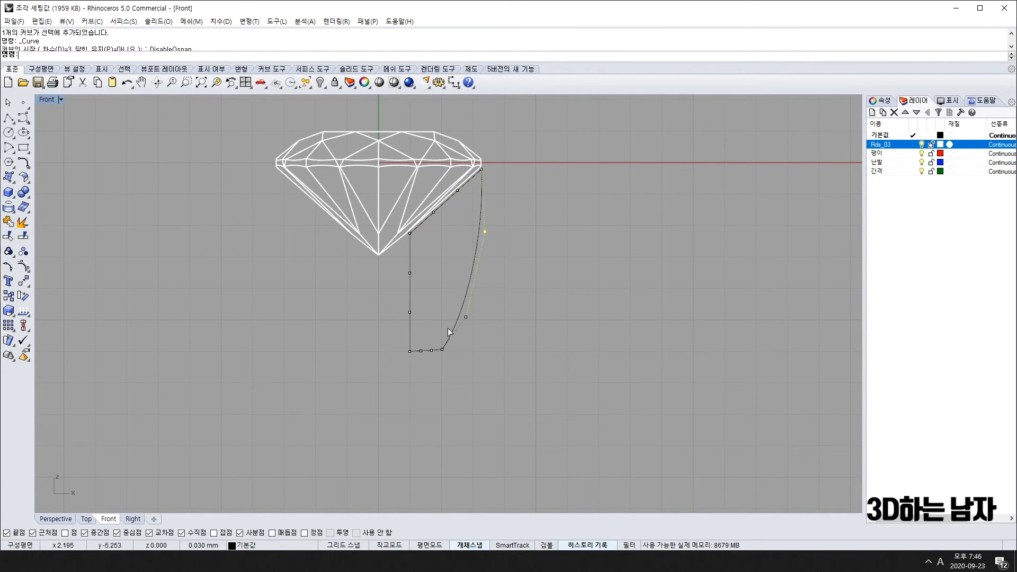
# Step: Raise the outer curve's lower control point in 0.03 mm nudges, shift it slightly outward, and turn the control points off
pyautogui.press('Escape')
pyautogui.moveTo(442, 302); pyautogui.dragTo(549, 332)
pyautogui.press('Up')
pyautogui.press('Up')
pyautogui.press('Up')
pyautogui.press('Up')
pyautogui.press('Up')
pyautogui.press('Up')
pyautogui.press('Up')
pyautogui.press('Up')
pyautogui.press('Up')
pyautogui.press('Up')
pyautogui.press('Up')
pyautogui.press('Up')
pyautogui.press('Up')
pyautogui.press('Up')
pyautogui.press('Up')
pyautogui.press('Up')
pyautogui.press('Up')
pyautogui.press('Up')
pyautogui.press('Up')
pyautogui.press('Up')
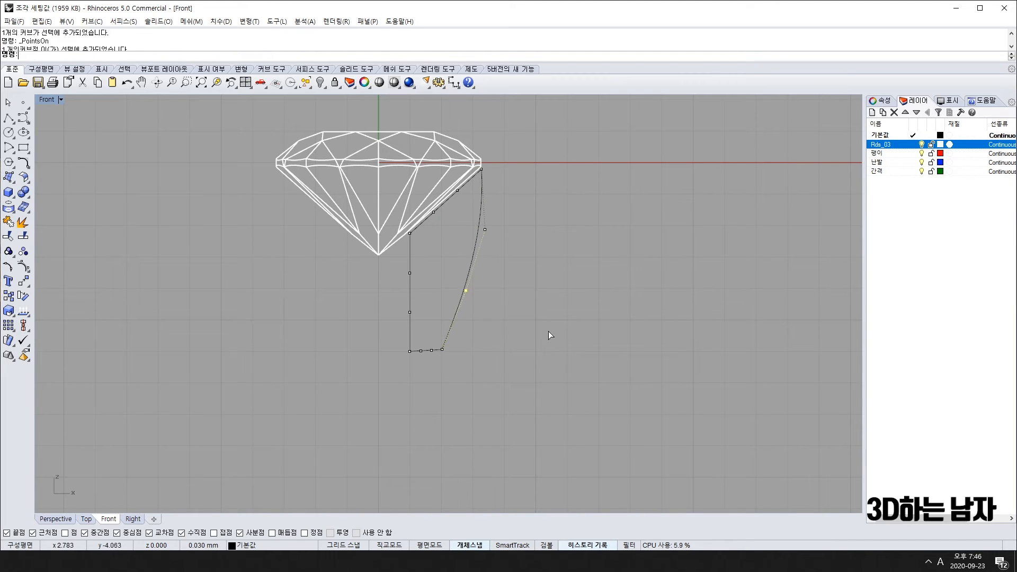
pyautogui.scroll(-3, 466, 341)
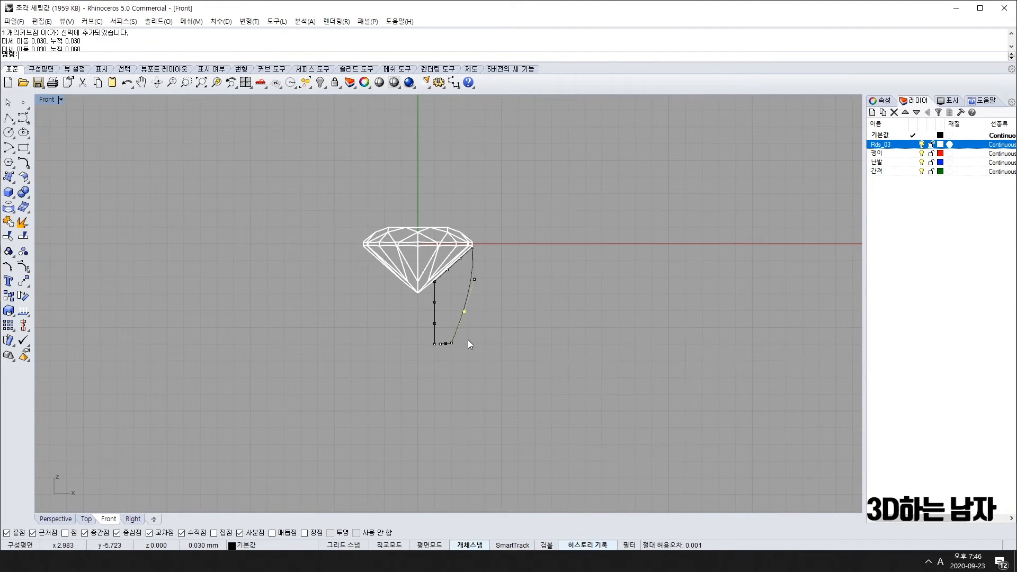
pyautogui.scroll(10, 466, 319)
pyautogui.press('Right')
pyautogui.press('Right')
pyautogui.press('Escape')
pyautogui.press('Escape')
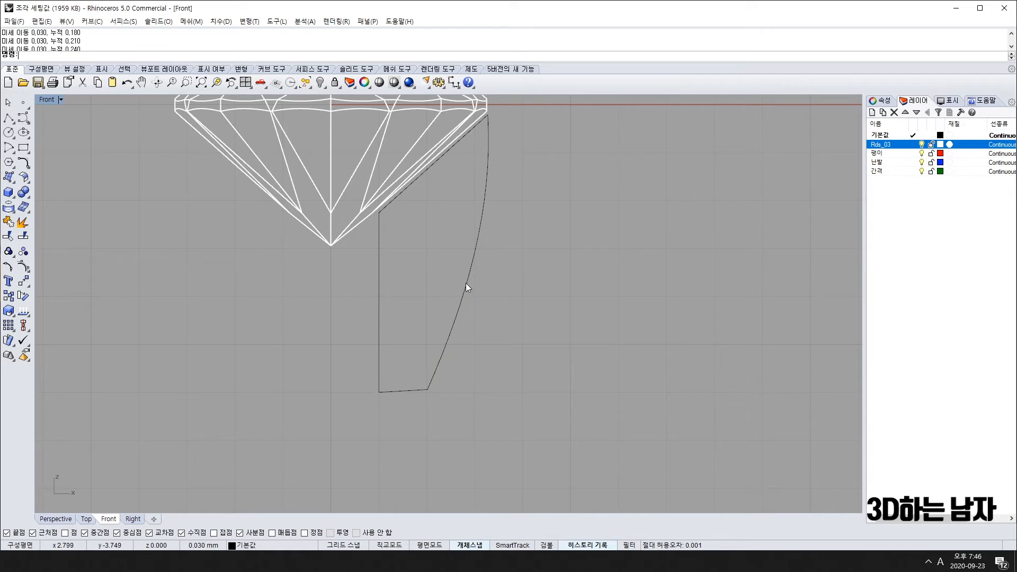
# Step: Revolve the closed profile a full turn around the vertical axis through the stone's centre to form the setting base
pyautogui.click(466, 285)
pyautogui.scroll(-8, 465, 287)
pyautogui.moveTo(376, 299); pyautogui.dragTo(351, 322, button='right')
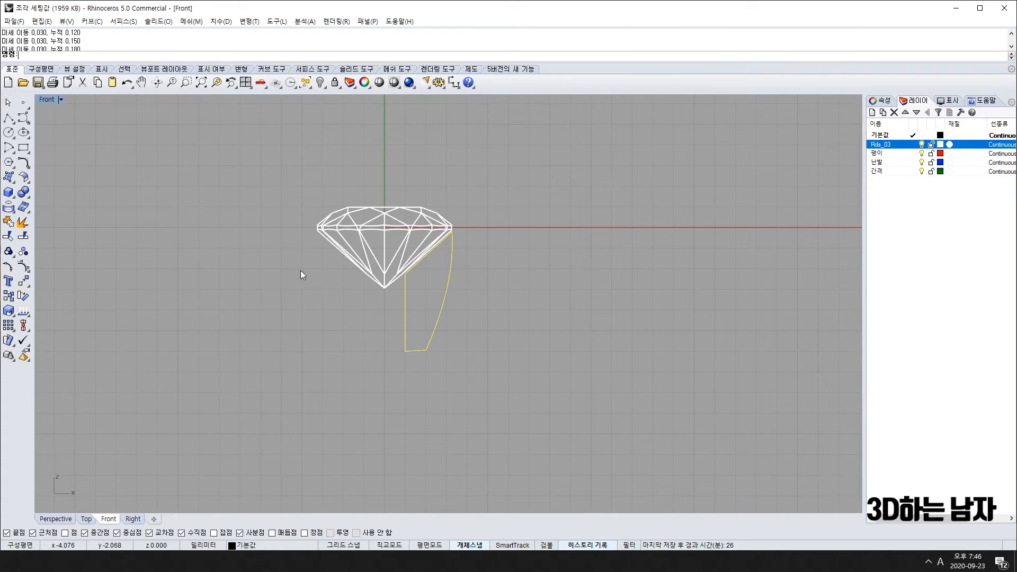
pyautogui.write('evolve')
pyautogui.press('Return')
pyautogui.click(384, 352)
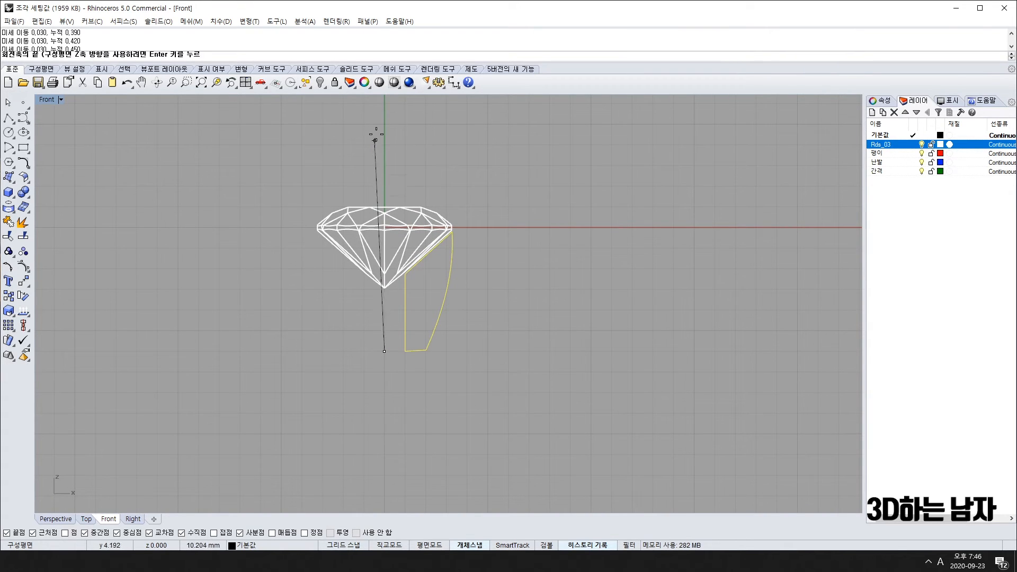
pyautogui.click(384, 134)
pyautogui.press('Return')
pyautogui.press('Return')
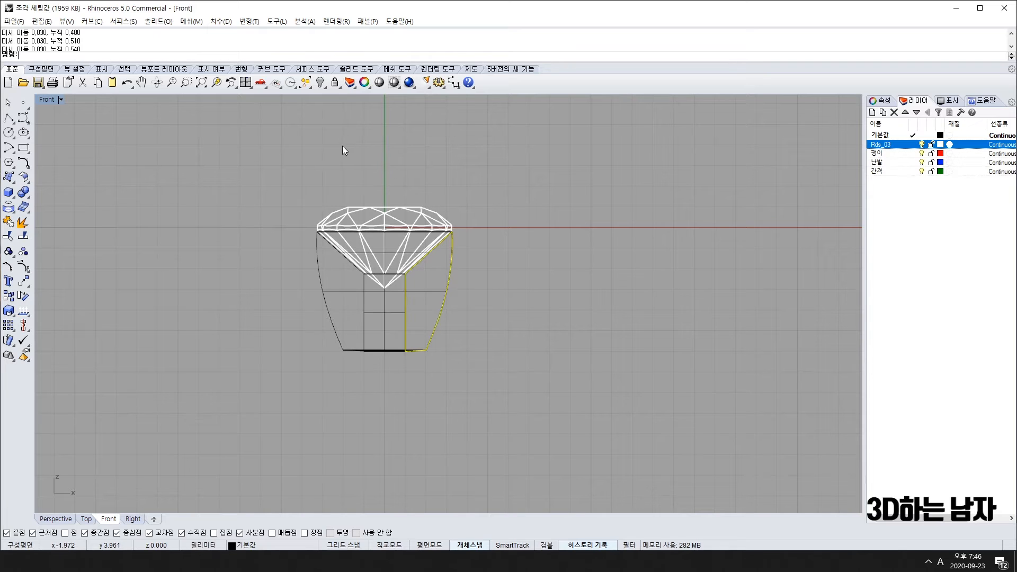
# Step: With object snaps off, draw a three-point control-point curve in the front view from the base's lower outer edge to above the girdle
pyautogui.doubleClick(49, 102)
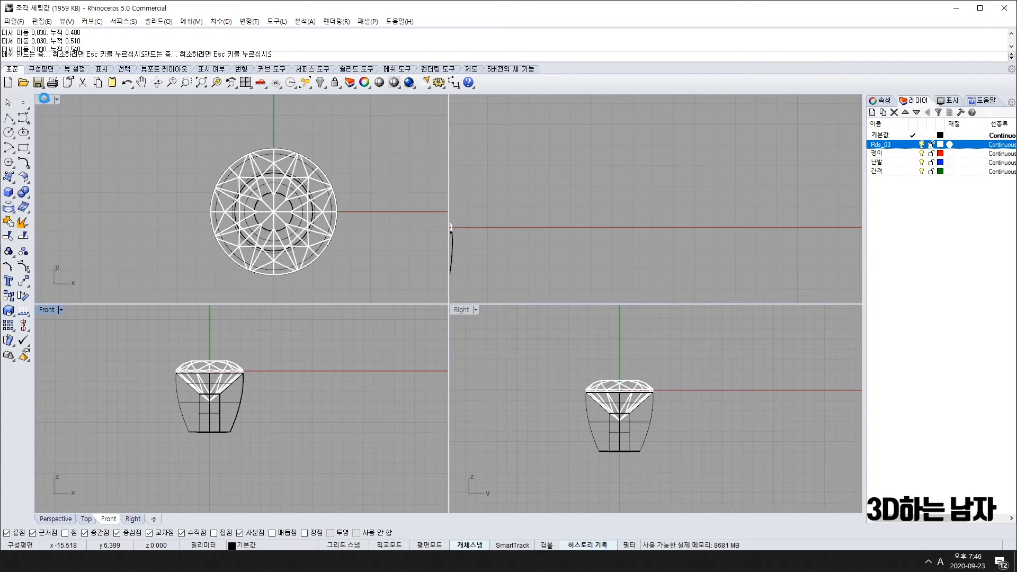
pyautogui.moveTo(675, 238); pyautogui.dragTo(679, 112, button='right')
pyautogui.scroll(5, 675, 202)
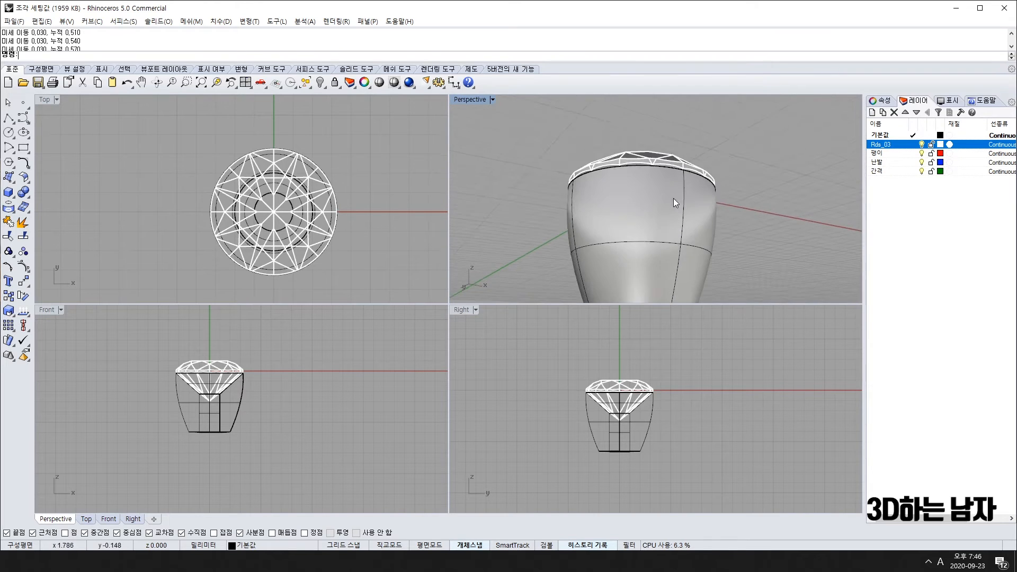
pyautogui.moveTo(675, 202); pyautogui.dragTo(750, 188, button='right')
pyautogui.scroll(-7, 733, 249)
pyautogui.moveTo(229, 398); pyautogui.dragTo(260, 454, button='right')
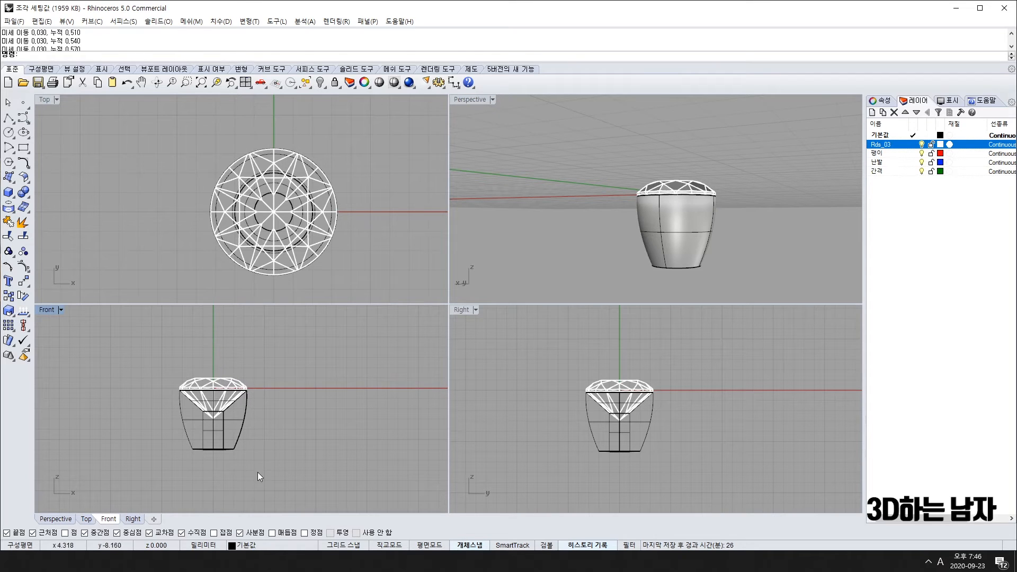
pyautogui.click(29, 119)
pyautogui.scroll(5, 265, 456)
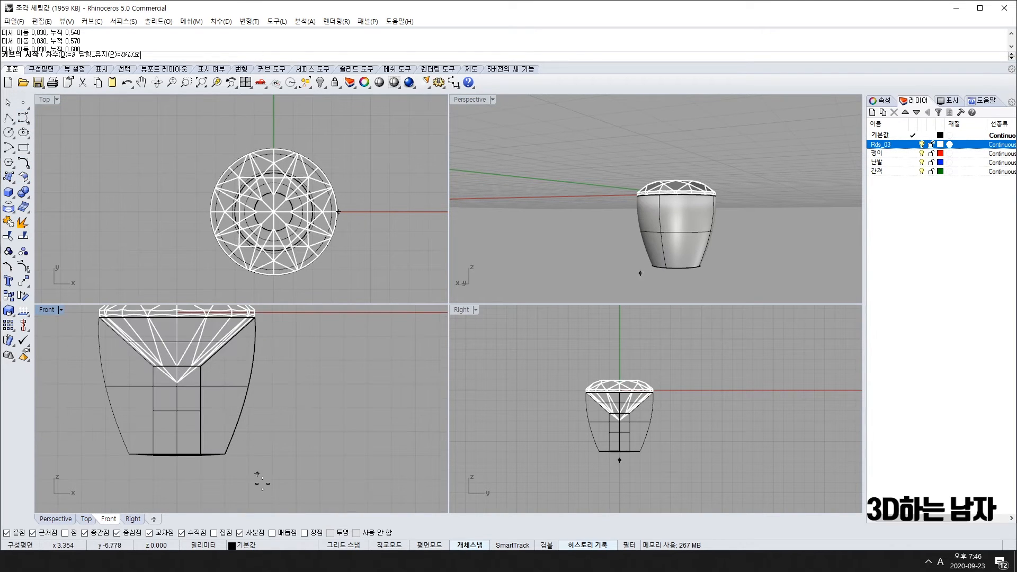
pyautogui.click(469, 545)
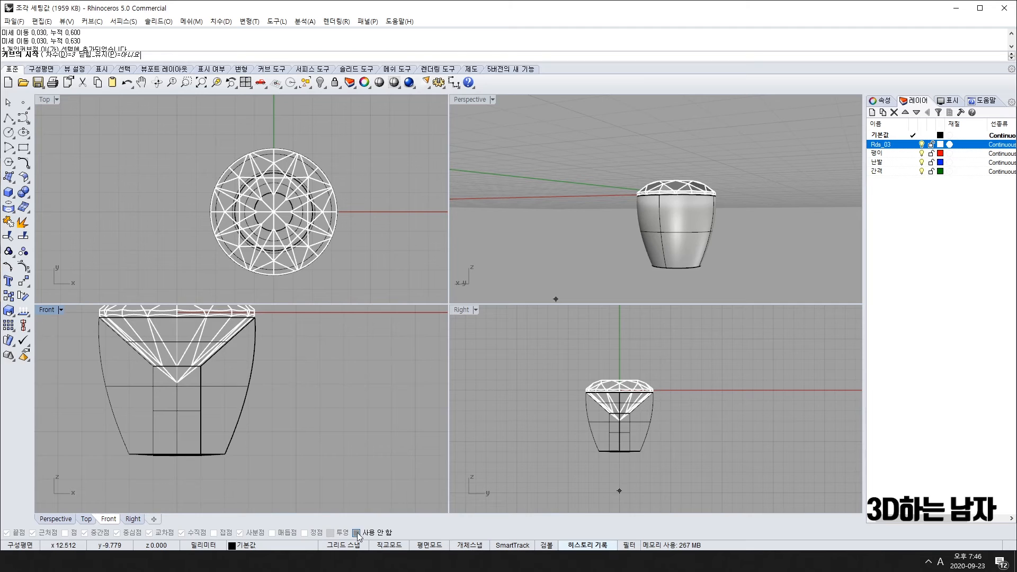
pyautogui.click(228, 454)
pyautogui.scroll(-4, 231, 448)
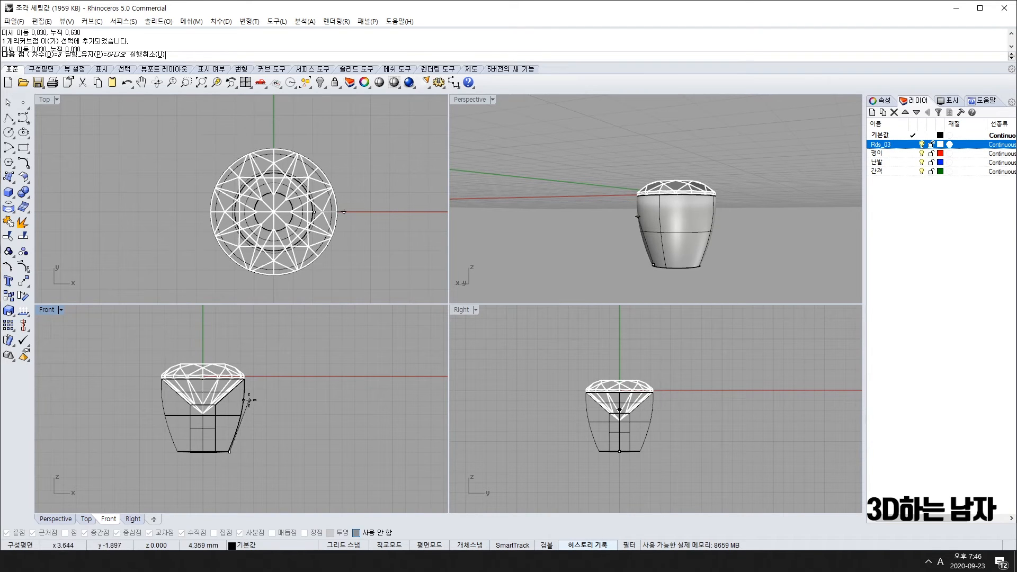
pyautogui.click(249, 393)
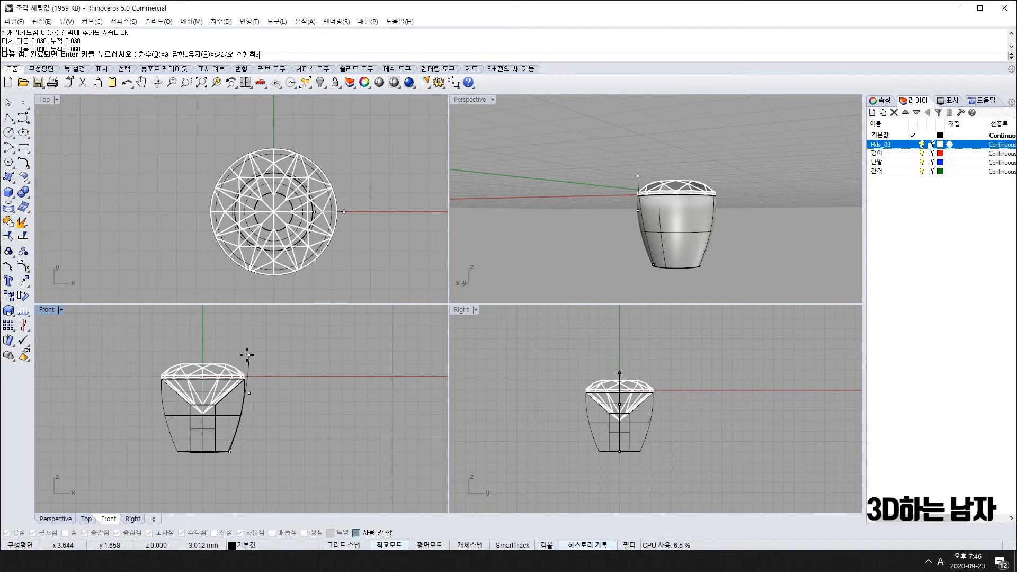
pyautogui.click(247, 355)
pyautogui.rightClick(246, 373)
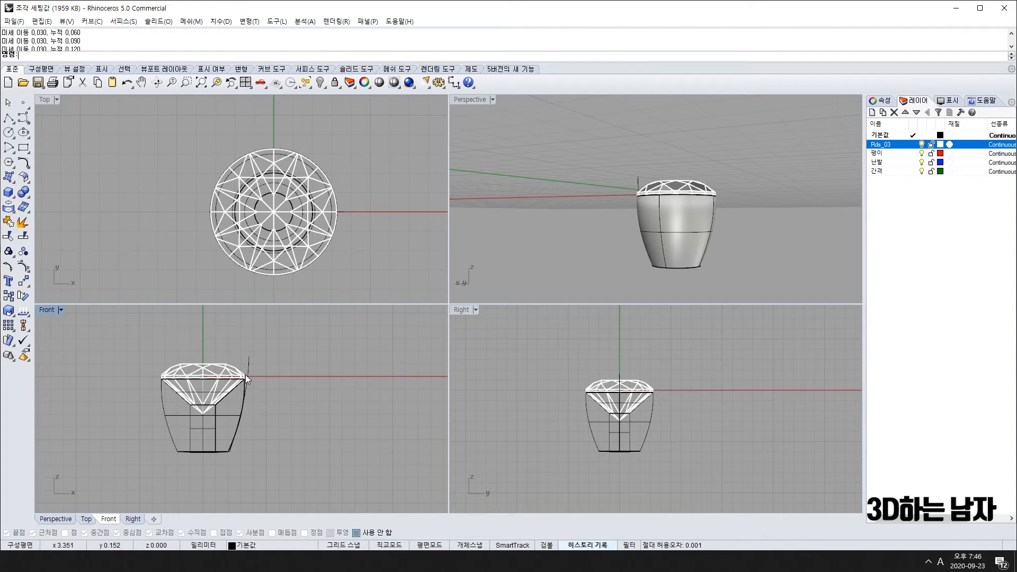
# Step: Select the new prong curve beside the base and turn on its control points
pyautogui.click(246, 374)
pyautogui.click(249, 374)
pyautogui.press('F10')
pyautogui.scroll(6, 255, 401)
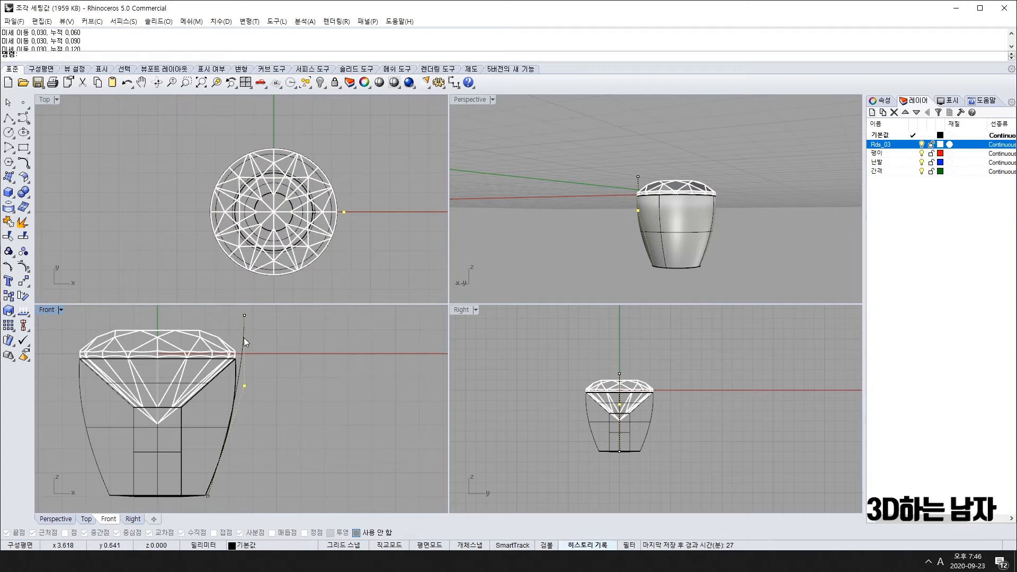
# Step: Try nudging the curve's top control point inward over the stone in 0.03 mm increments and return it to its starting position
pyautogui.click(244, 315)
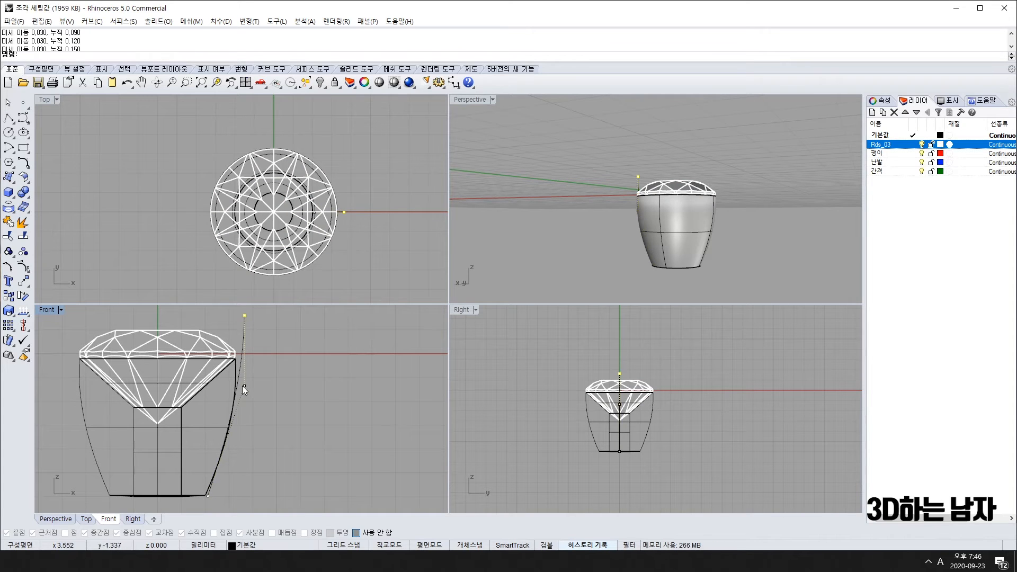
pyautogui.hotkey('alt', 'Left')
pyautogui.hotkey('alt', 'Left')
pyautogui.hotkey('alt', 'Left')
pyautogui.hotkey('alt', 'Left')
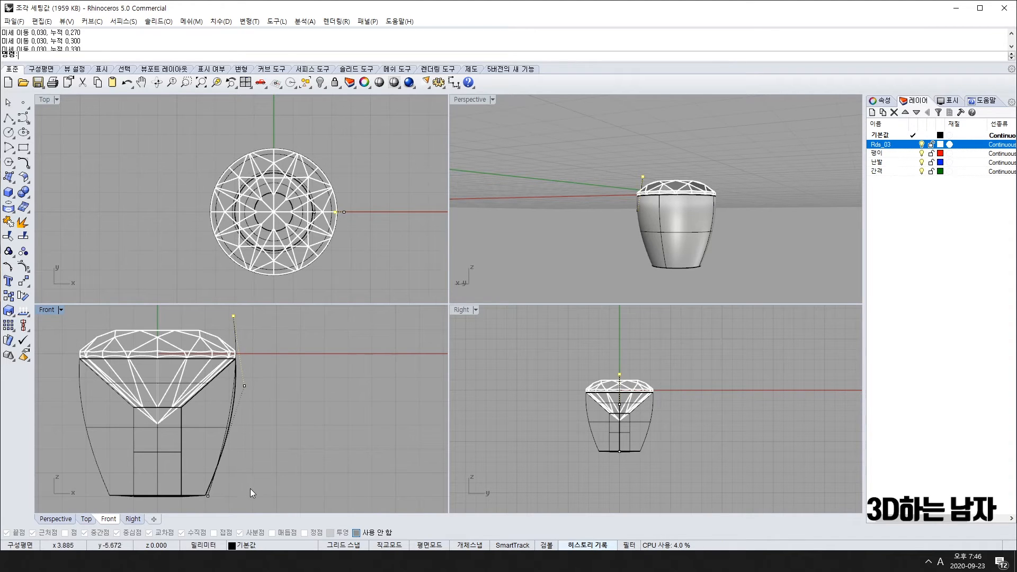
pyautogui.hotkey('alt', 'Right')
pyautogui.hotkey('alt', 'Right')
pyautogui.hotkey('alt', 'Right')
pyautogui.hotkey('alt', 'Right')
# Step: Move the curve's middle control point straight down to soften the bend, and turn the control points off
pyautogui.moveTo(245, 387); pyautogui.dragTo(245, 409)
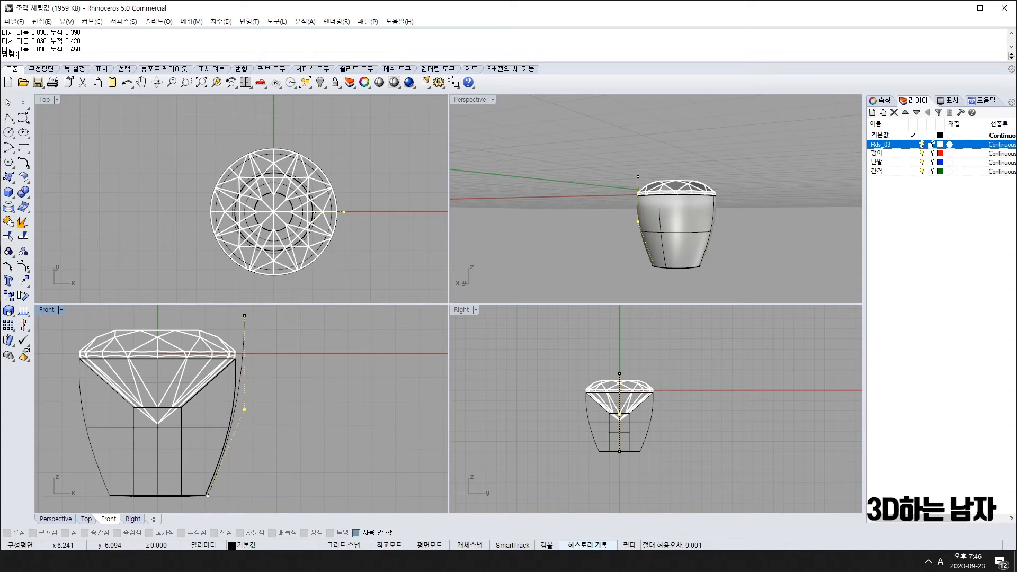
pyautogui.press('Escape')
pyautogui.scroll(-4, 266, 483)
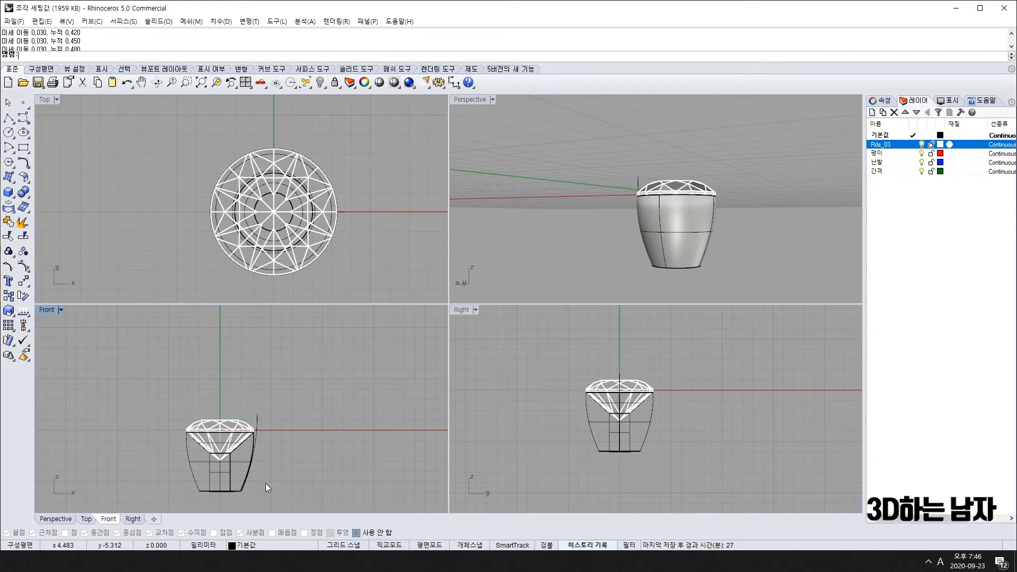
# Step: Try a round-capped pipe along the prong curve with a 0.9 mm start and 1.1 mm end diameter, and delete it
pyautogui.click(257, 418)
pyautogui.scroll(5, 254, 410)
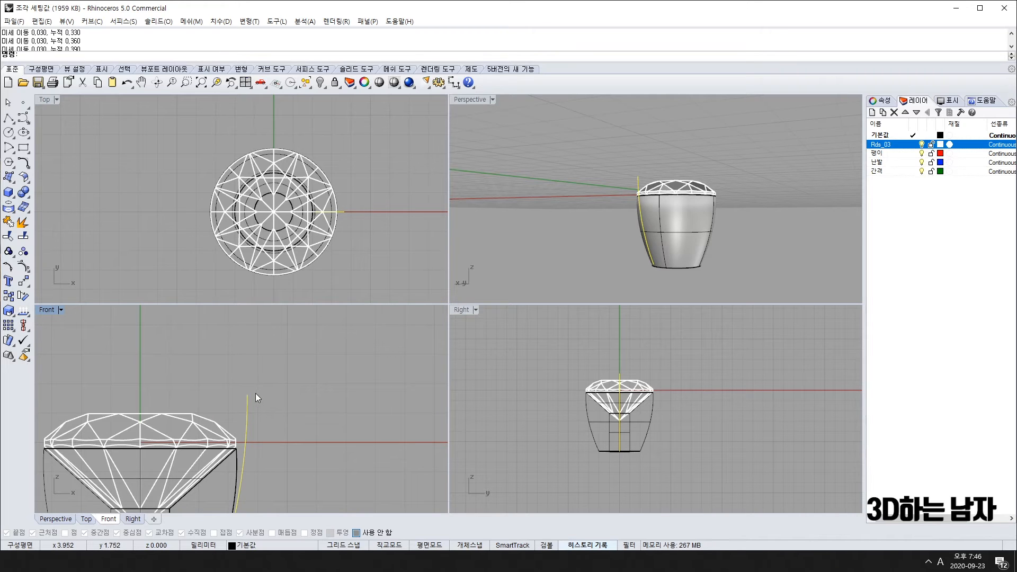
pyautogui.scroll(-4, 207, 479)
pyautogui.moveTo(207, 479); pyautogui.dragTo(259, 400, button='right')
pyautogui.click(9, 192)
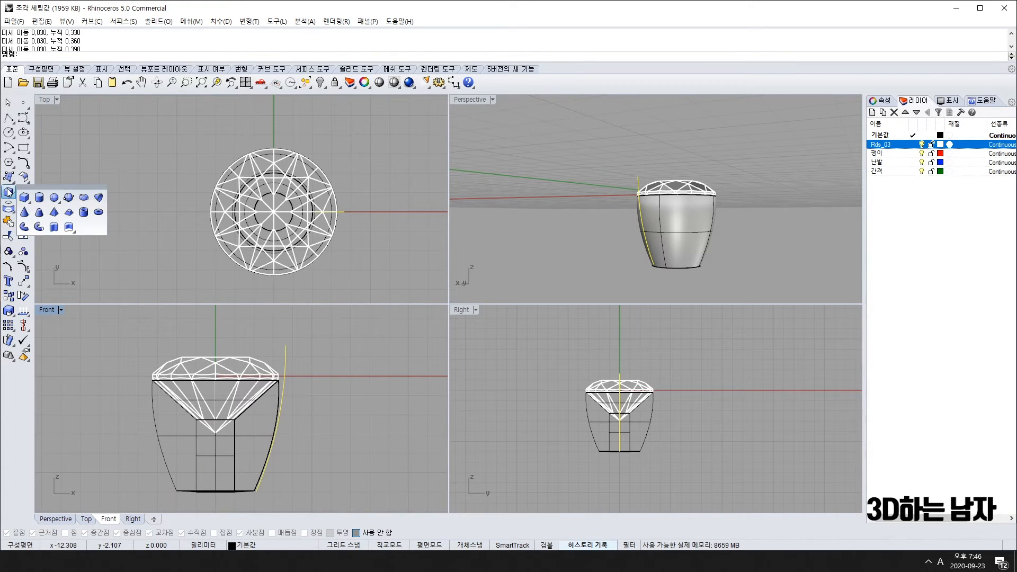
pyautogui.click(38, 227)
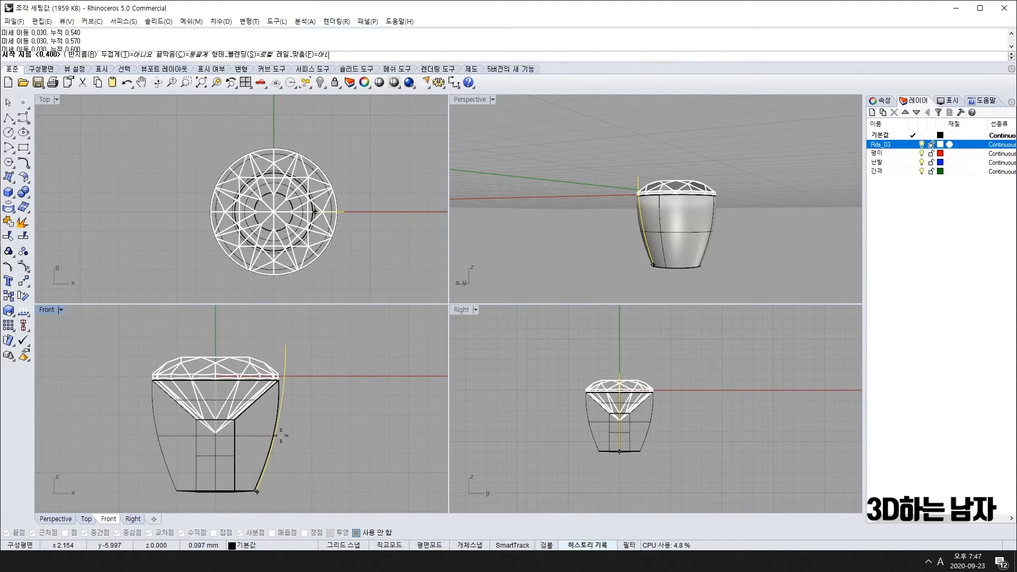
pyautogui.write('.9')
pyautogui.press('Return')
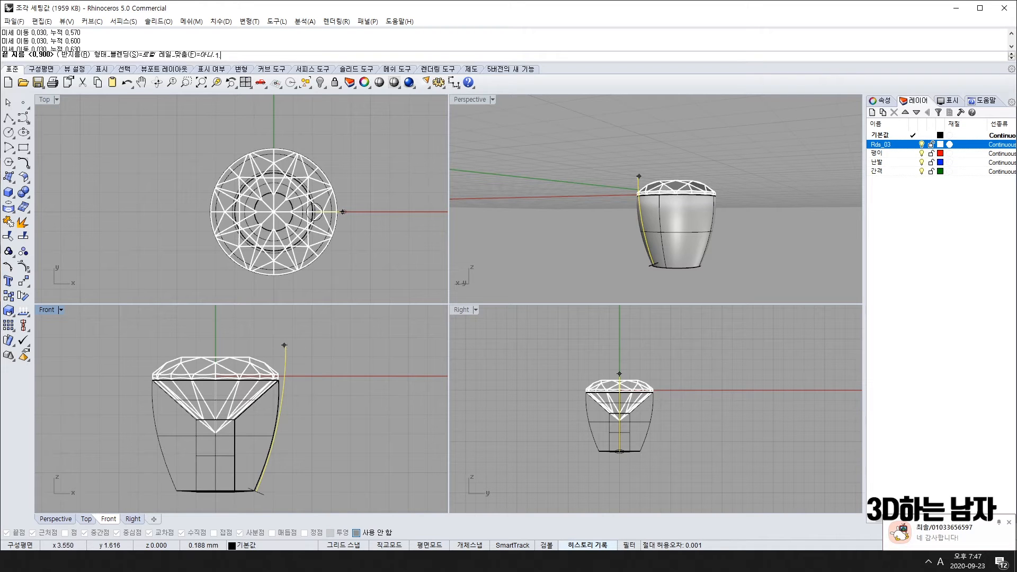
pyautogui.press('Return')
pyautogui.press('Return')
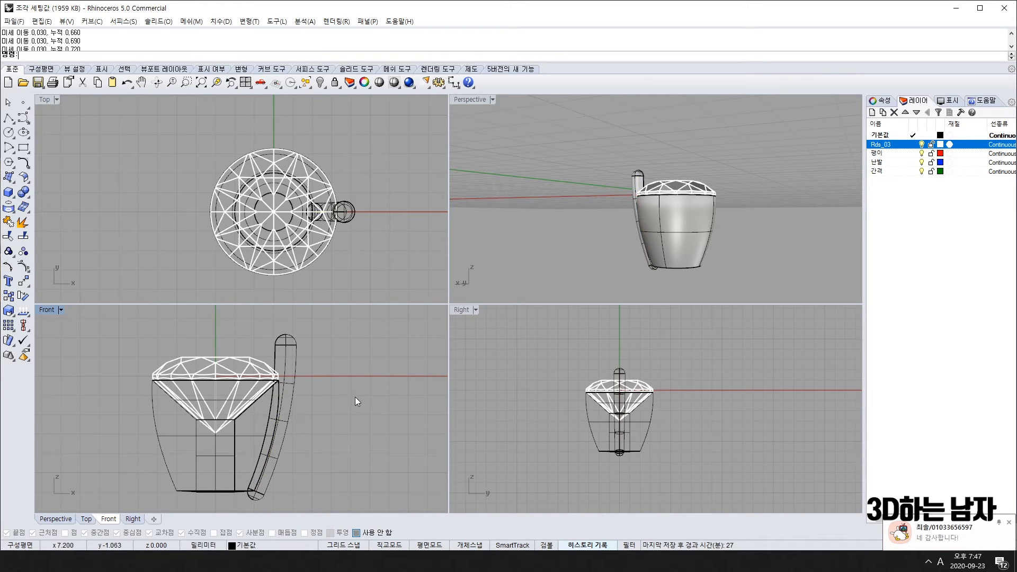
pyautogui.scroll(7, 693, 191)
pyautogui.moveTo(693, 193); pyautogui.dragTo(806, 257, button='right')
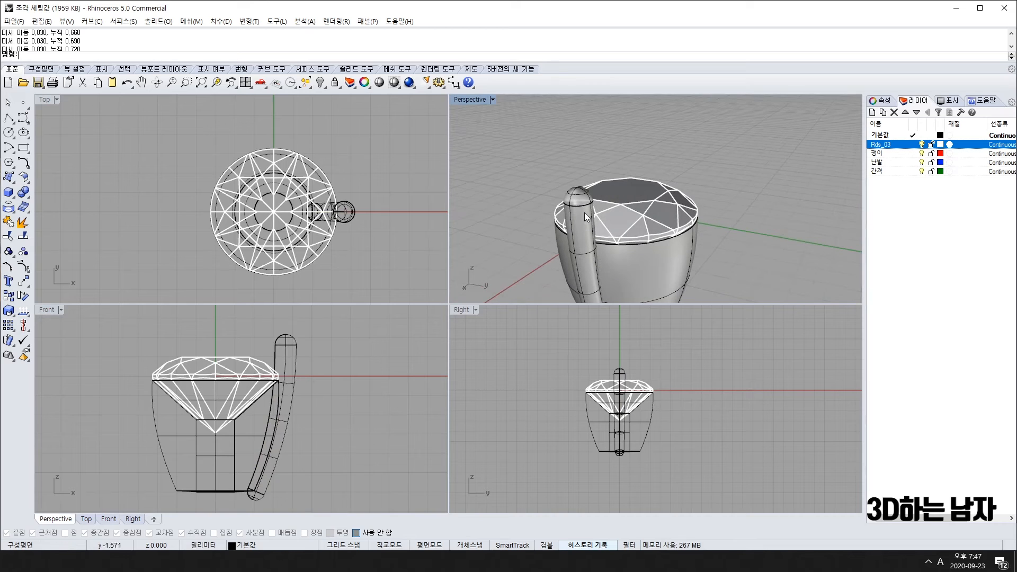
pyautogui.click(585, 213)
pyautogui.press('Delete')
# Step: Pipe the prong curve with round caps, using a start diameter of 1.2 mm and an end diameter of 1.3 mm
pyautogui.click(288, 351)
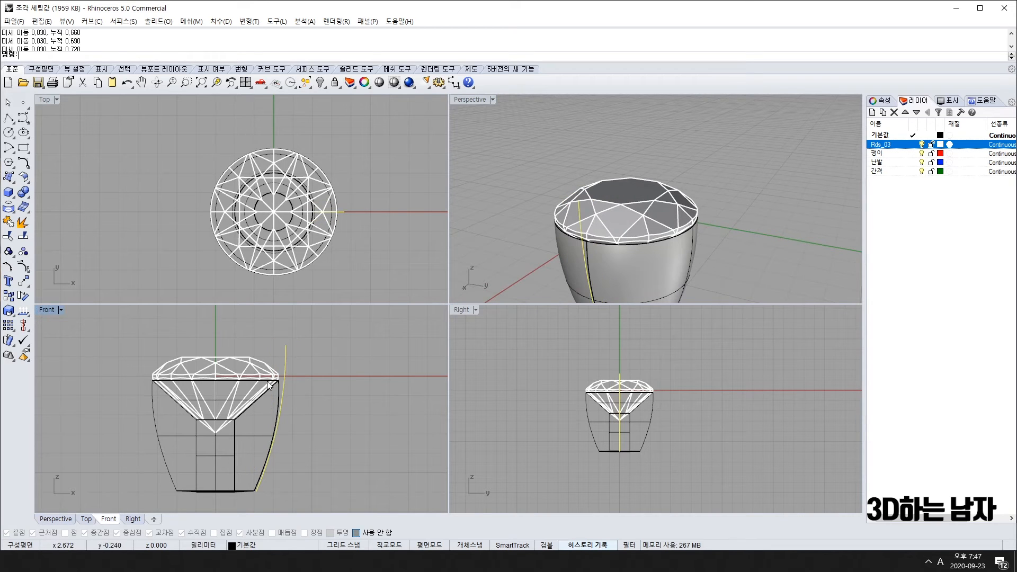
pyautogui.press('Return')
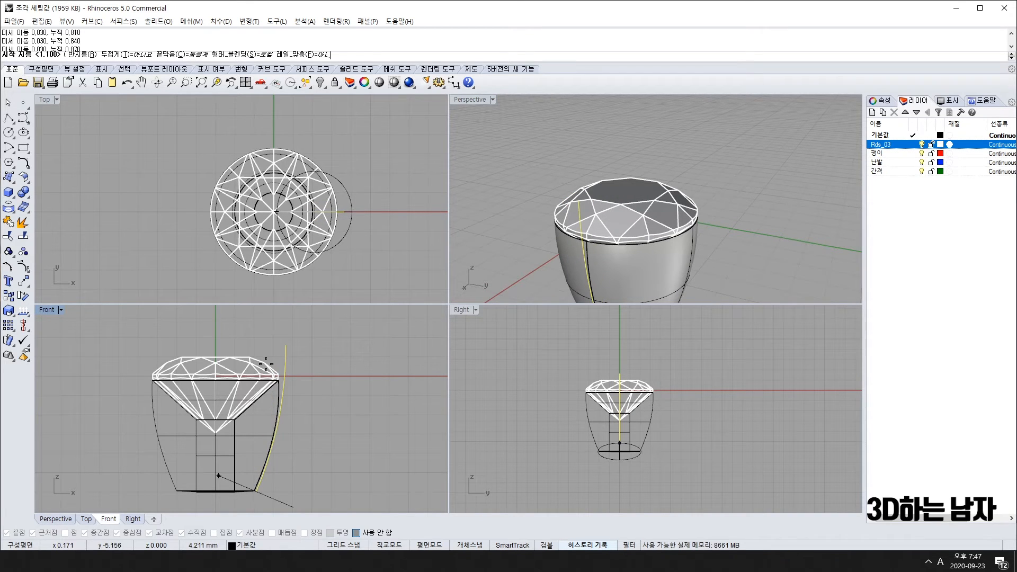
pyautogui.press('Return')
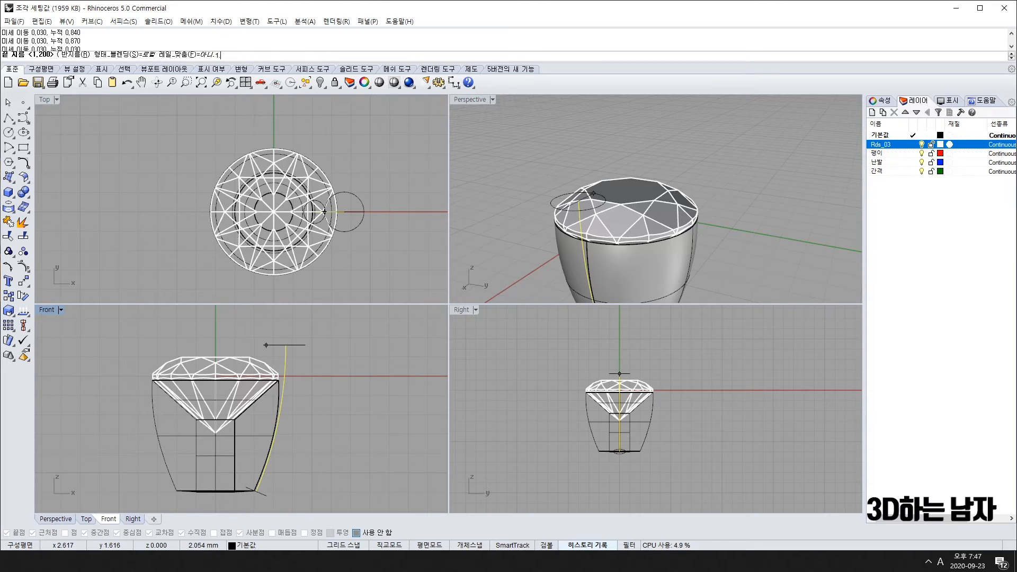
pyautogui.write('1.3')
pyautogui.press('Return')
pyautogui.moveTo(563, 165); pyautogui.dragTo(625, 239, button='right')
pyautogui.press('Escape')
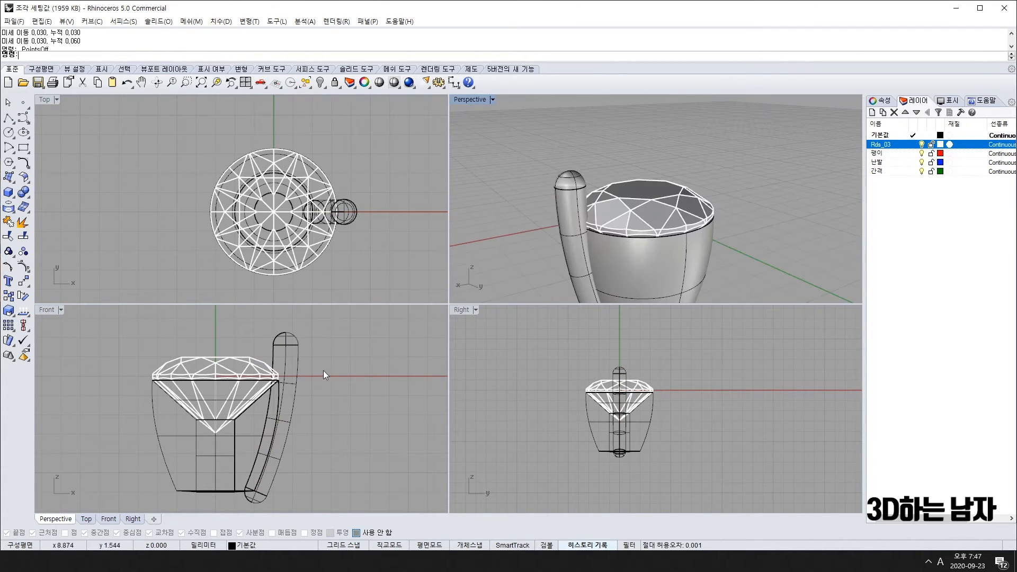
# Step: Try nudging the prong pipe inward toward the stone in the front view
pyautogui.click(296, 339)
pyautogui.click(269, 475)
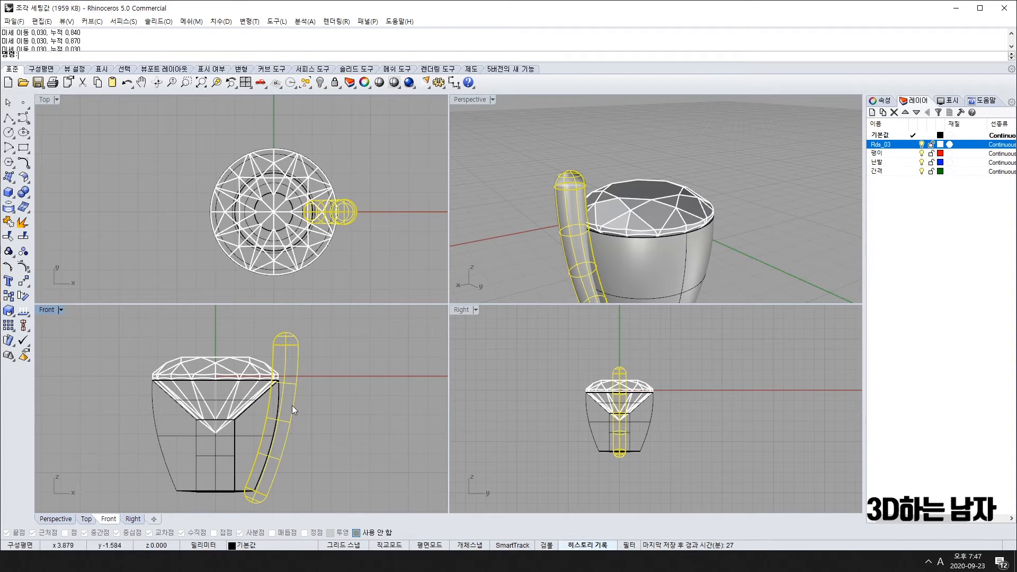
pyautogui.press('Delete')
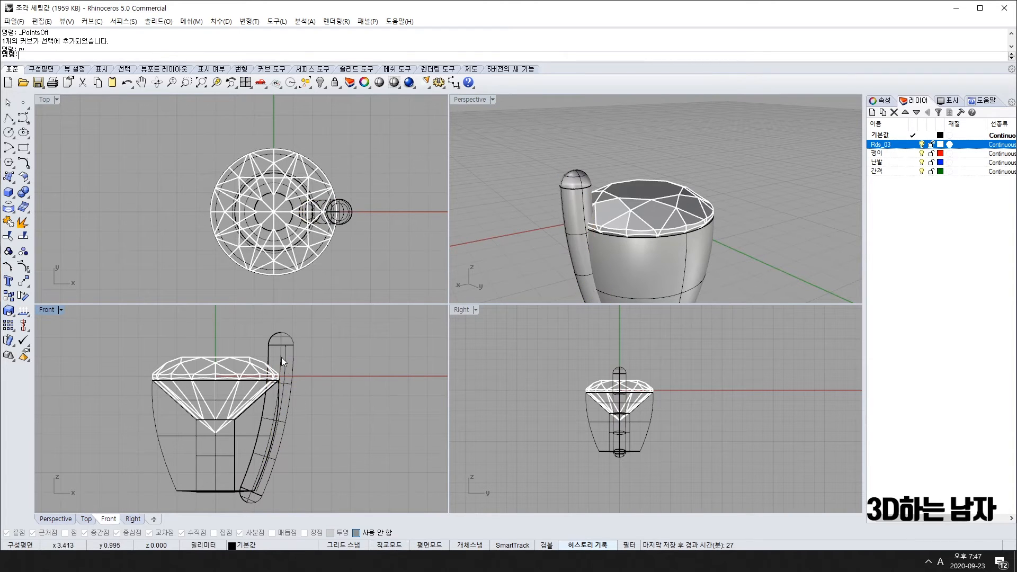
pyautogui.hotkey('alt', 'Right')
pyautogui.hotkey('alt', 'Right')
pyautogui.write('rv')
pyautogui.press('Return')
pyautogui.press('F9')
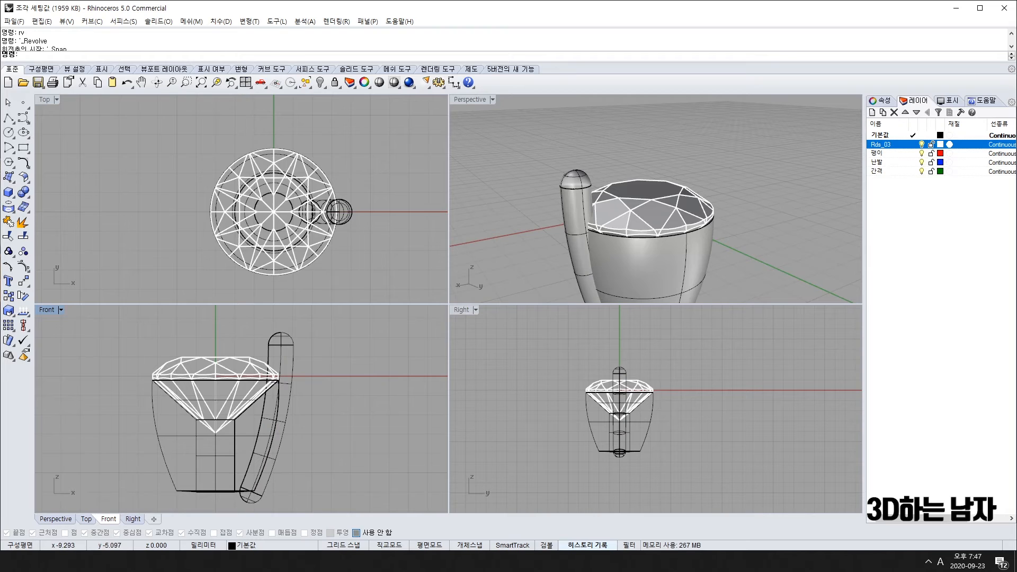
pyautogui.press('Hangul')
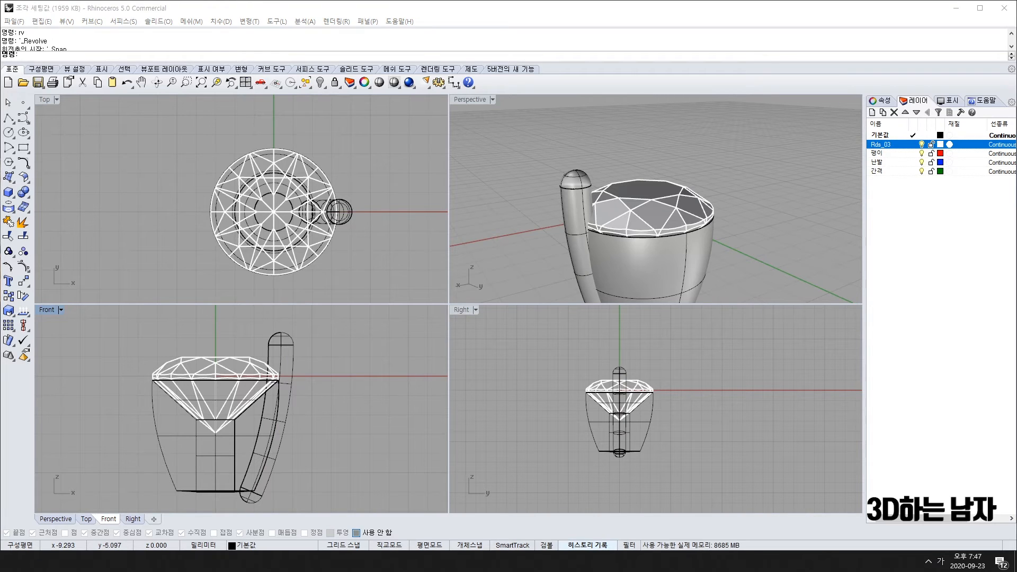
pyautogui.rightClick(929, 566)
pyautogui.press('Escape')
pyautogui.click(929, 566)
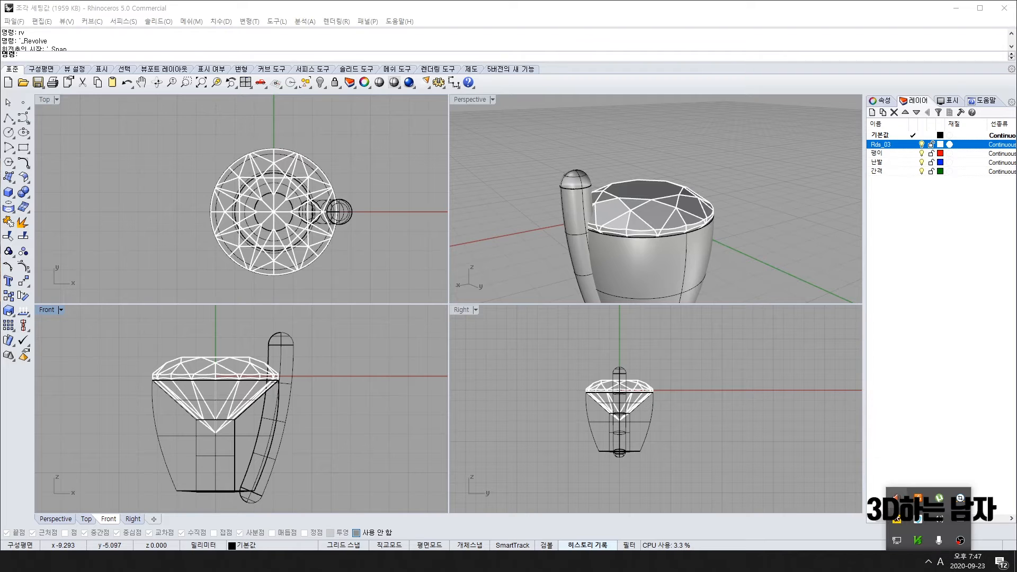
pyautogui.rightClick(918, 517)
pyautogui.press('Escape')
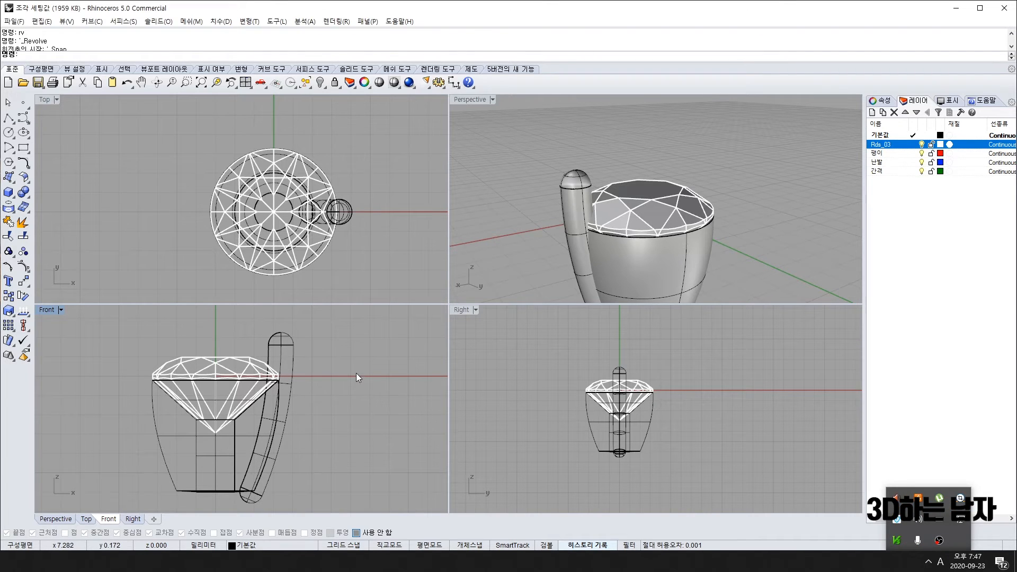
# Step: Select the prong pipe and move it back outward from the stone, checking its overlap with the girdle
pyautogui.click(291, 355)
pyautogui.moveTo(683, 236); pyautogui.dragTo(759, 258, button='right')
pyautogui.moveTo(531, 211); pyautogui.dragTo(656, 213, button='right')
pyautogui.scroll(-5, 656, 214)
pyautogui.keyDown('shift'); pyautogui.moveTo(637, 268); pyautogui.dragTo(643, 235, button='right'); pyautogui.keyUp('shift')
pyautogui.scroll(6, 259, 372)
pyautogui.scroll(-3, 305, 368)
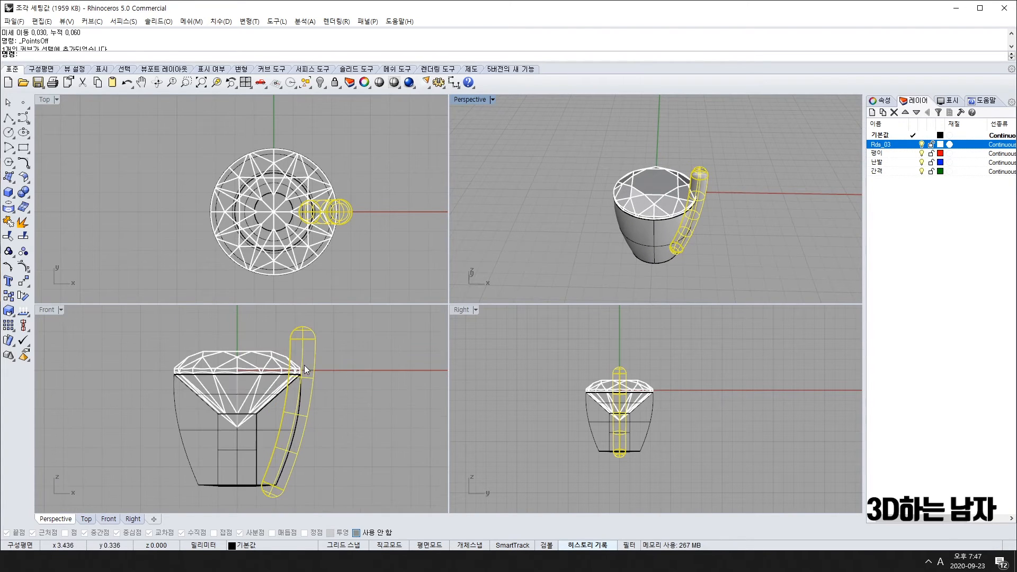
pyautogui.hotkey('alt', 'Right')
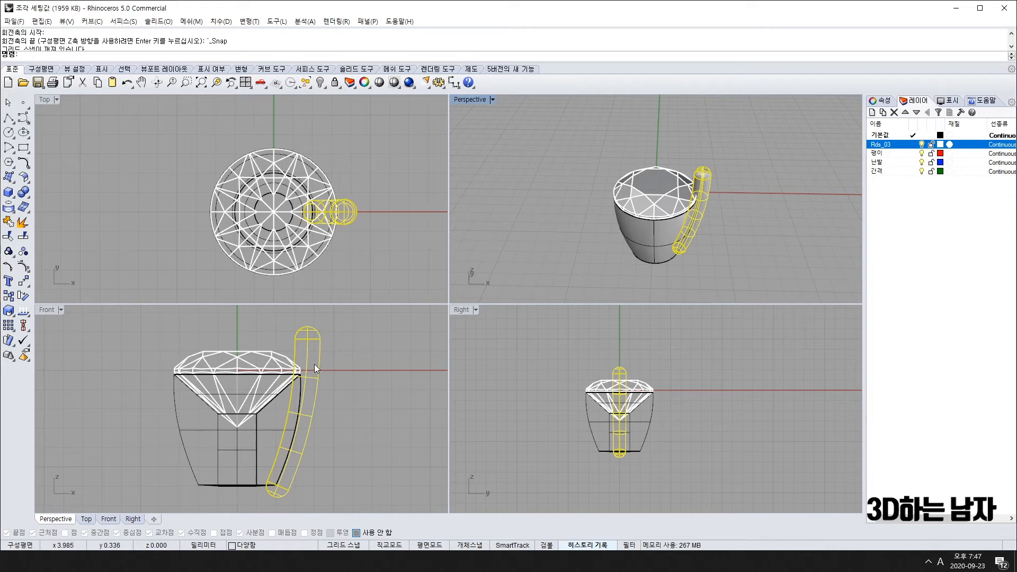
# Step: Lower the prong curve's top control point in 0.03 mm nudges in the front view to shorten the piped prong
pyautogui.press('Escape')
pyautogui.click(313, 350)
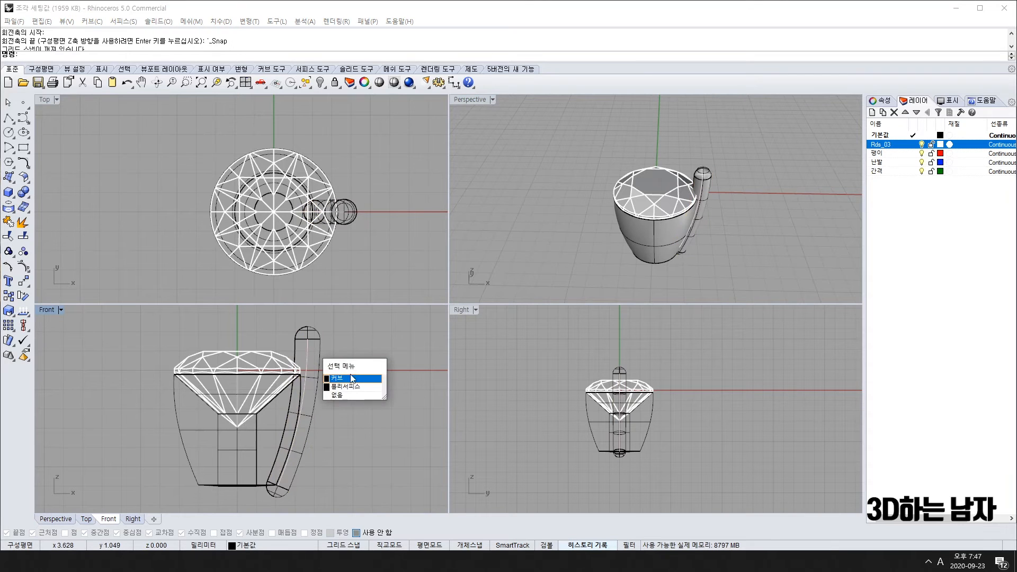
pyautogui.click(351, 378)
pyautogui.scroll(5, 310, 351)
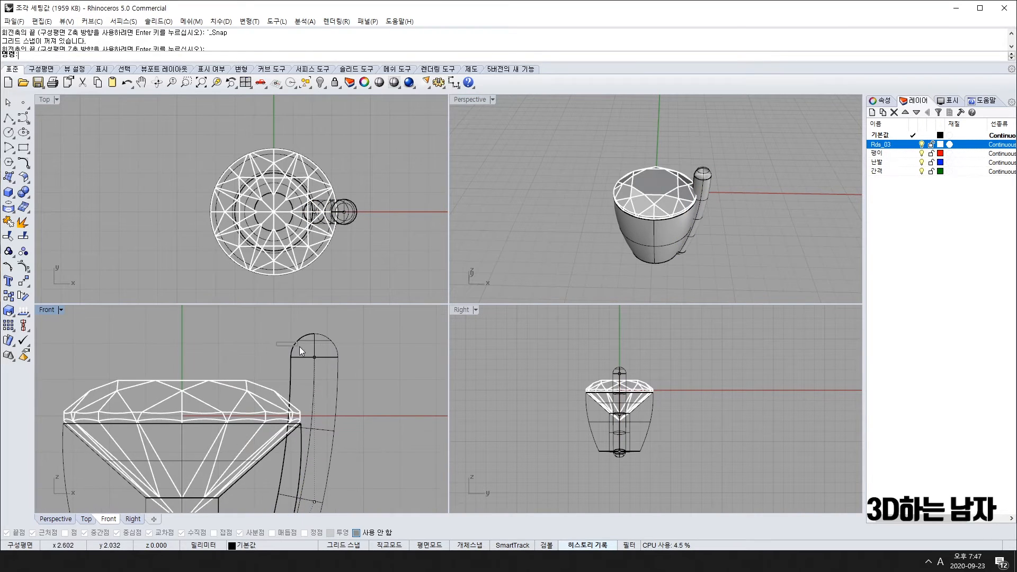
pyautogui.moveTo(300, 347); pyautogui.dragTo(347, 368)
pyautogui.hotkey('alt', 'Down')
pyautogui.hotkey('alt', 'Down')
pyautogui.hotkey('alt', 'Down')
pyautogui.hotkey('alt', 'Down')
pyautogui.hotkey('alt', 'Down')
pyautogui.hotkey('alt', 'Down')
pyautogui.hotkey('alt', 'Down')
pyautogui.hotkey('alt', 'Down')
pyautogui.press('F11')
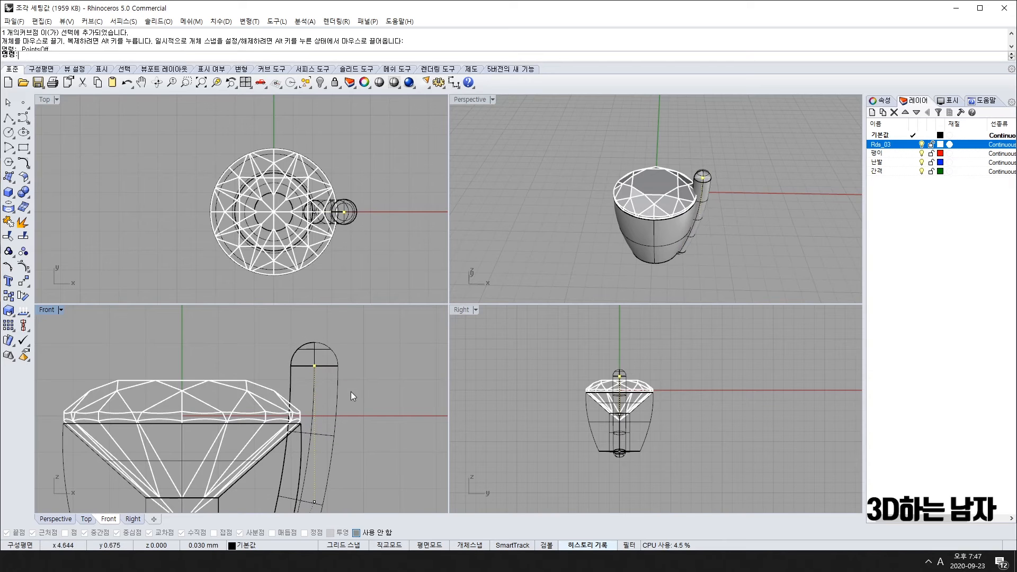
pyautogui.hotkey('alt', 'Down')
pyautogui.hotkey('alt', 'Down')
pyautogui.hotkey('alt', 'Down')
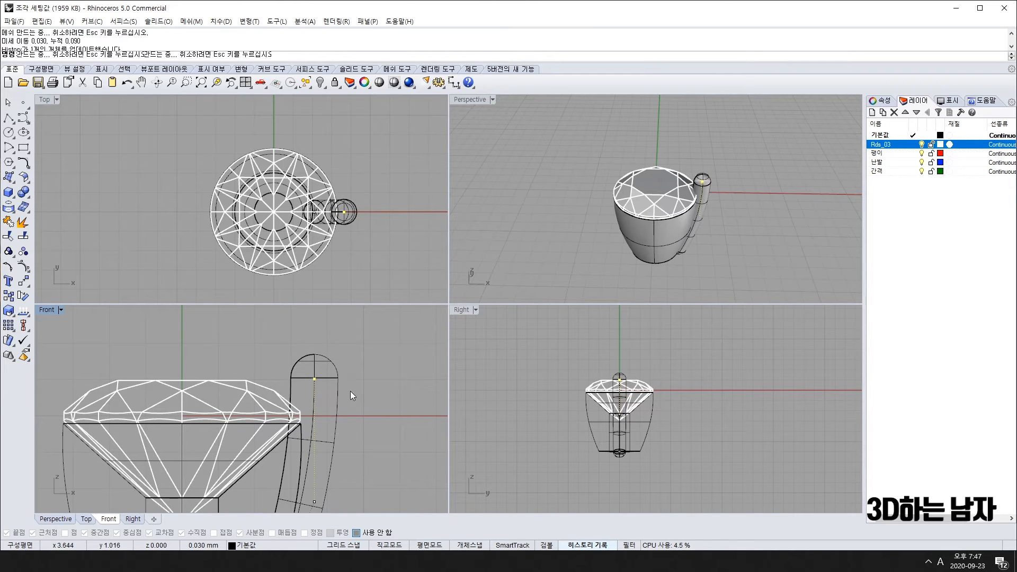
pyautogui.hotkey('alt', 'Down')
pyautogui.hotkey('alt', 'Down')
pyautogui.hotkey('alt', 'Down')
pyautogui.hotkey('alt', 'Down')
pyautogui.hotkey('alt', 'Down')
pyautogui.hotkey('alt', 'Down')
pyautogui.hotkey('alt', 'Down')
pyautogui.hotkey('alt', 'Down')
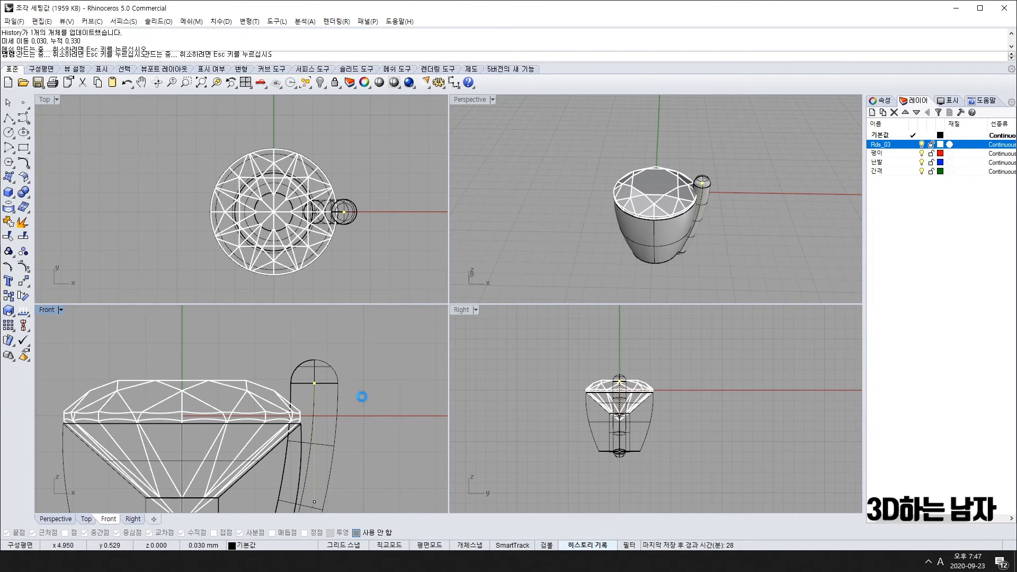
pyautogui.hotkey('alt', 'Down')
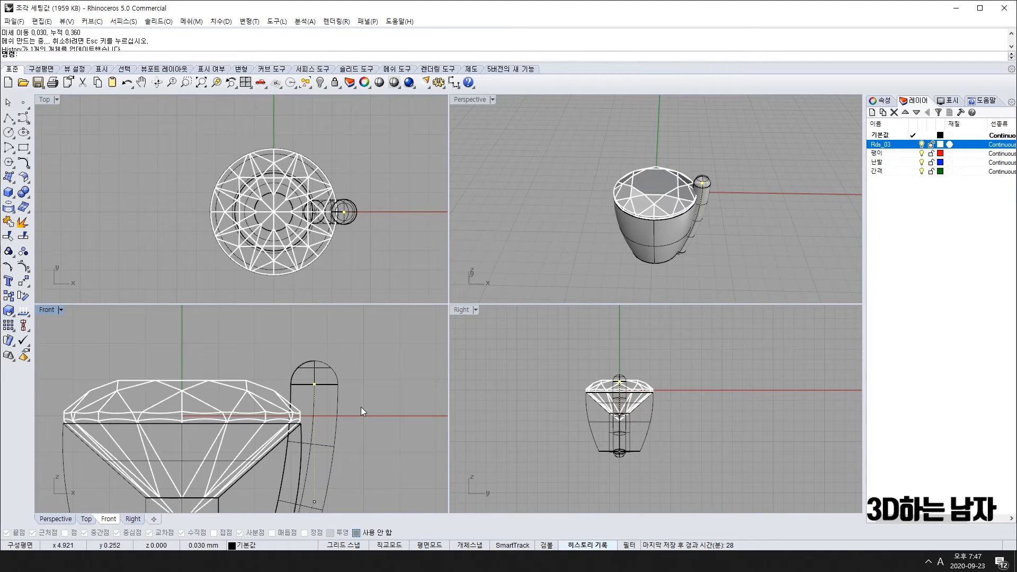
# Step: Move the shortened prong pipe slightly inward in the front view so it overlaps the stone's girdle
pyautogui.scroll(-3, 356, 400)
pyautogui.click(345, 407)
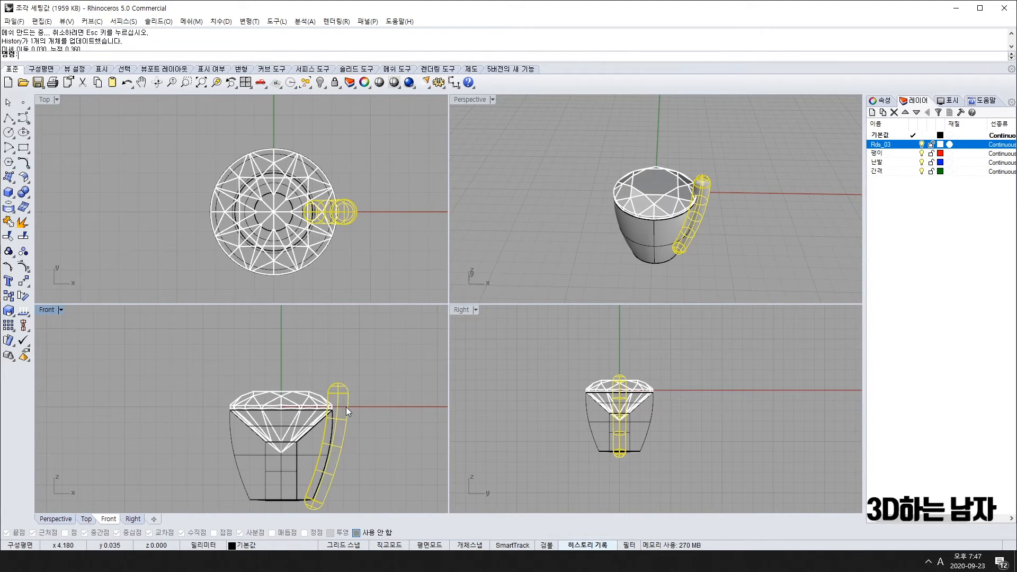
pyautogui.moveTo(345, 403); pyautogui.dragTo(342, 389)
pyautogui.hotkey('alt', 'Down')
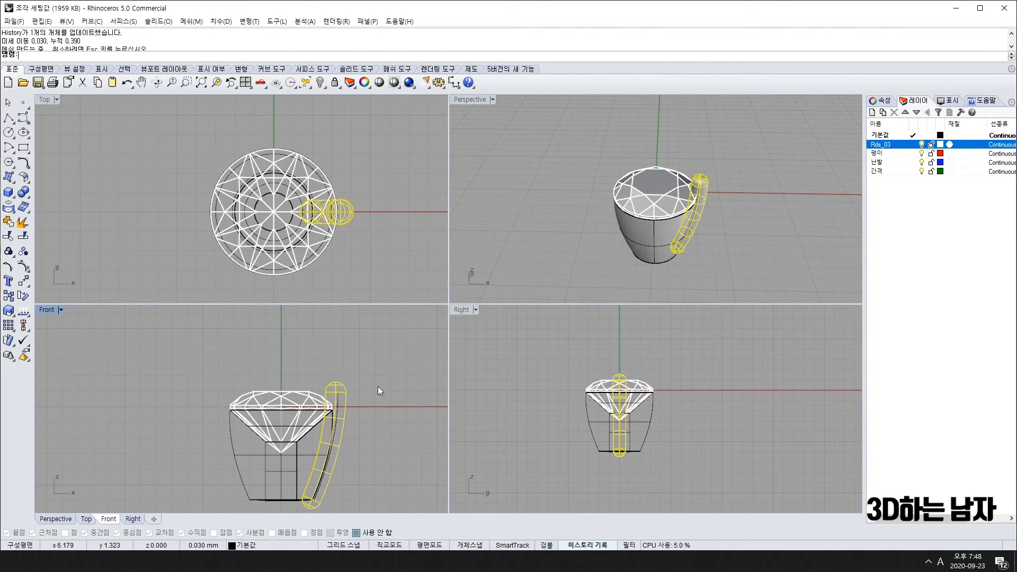
pyautogui.click(386, 398)
pyautogui.scroll(5, 332, 409)
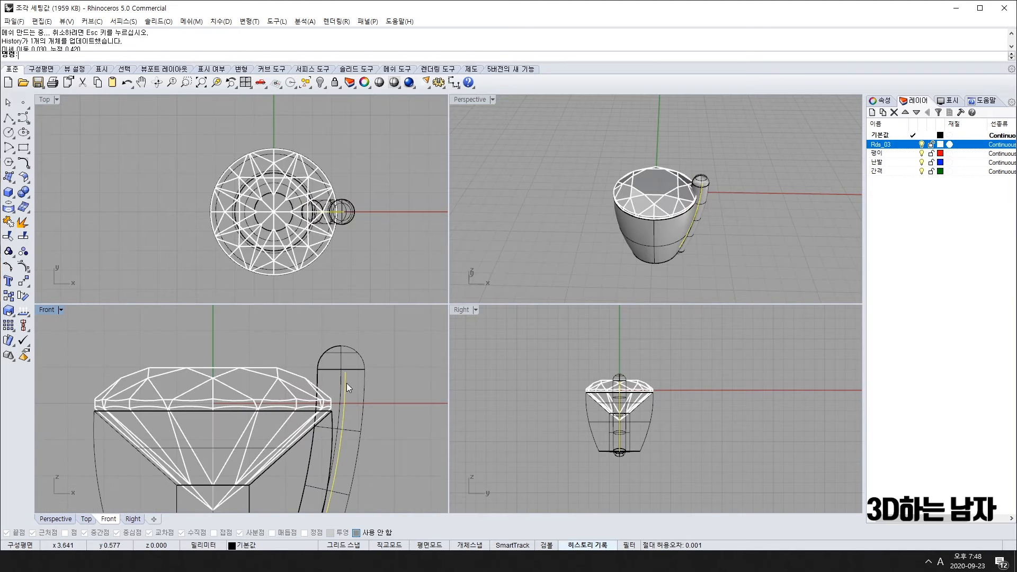
pyautogui.scroll(-5, 350, 384)
pyautogui.click(356, 384)
pyautogui.hotkey('alt', 'Down')
pyautogui.hotkey('alt', 'Down')
pyautogui.click(382, 399)
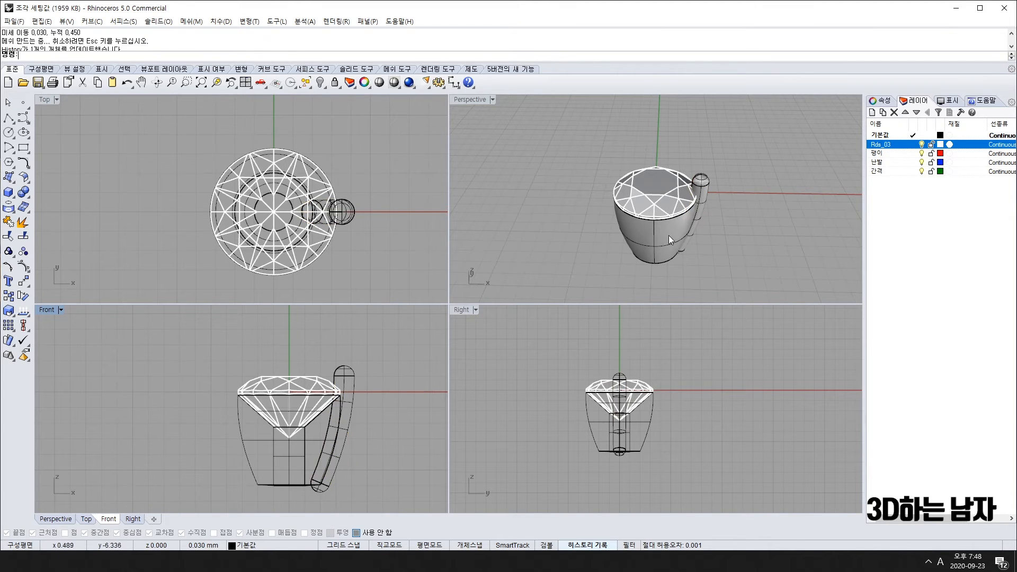
# Step: Polar-array the prong pipe around the stone's center in the top view with 4 items over 360 degrees
pyautogui.moveTo(671, 241); pyautogui.dragTo(669, 174, button='right')
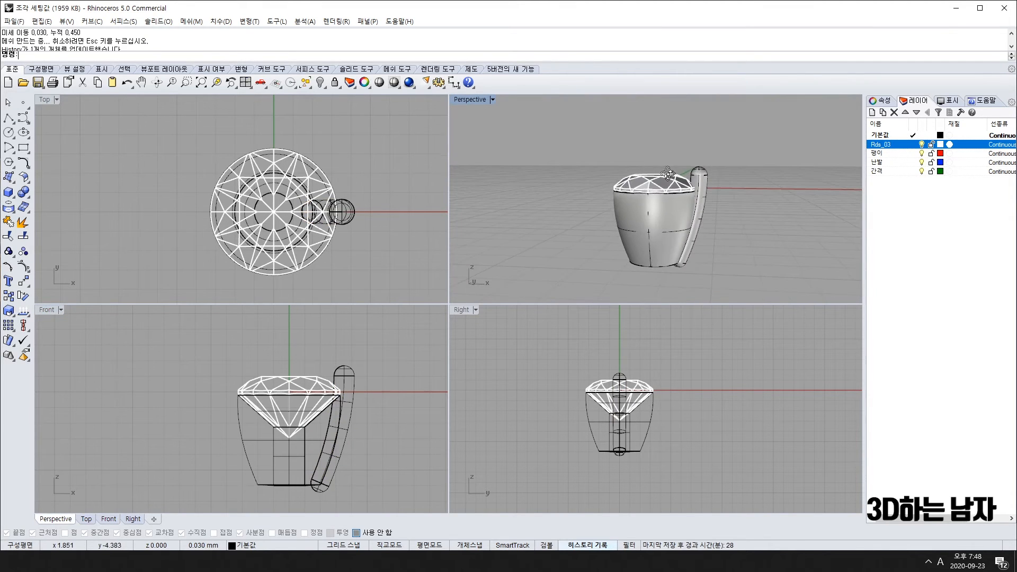
pyautogui.click(704, 171)
pyautogui.moveTo(252, 217); pyautogui.dragTo(222, 220, button='right')
pyautogui.write('ap')
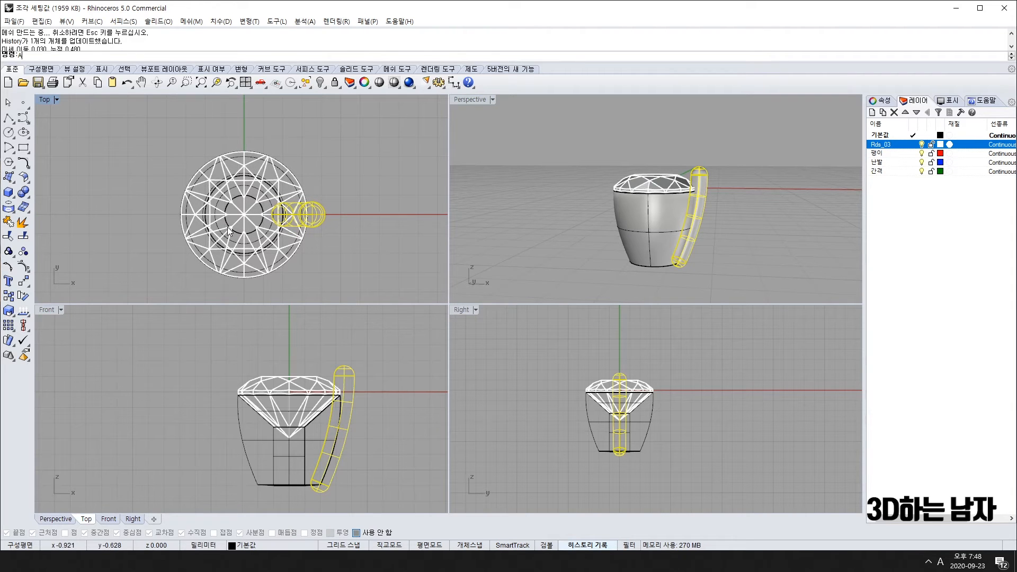
pyautogui.press('Return')
pyautogui.press('Escape')
pyautogui.click(26, 284)
pyautogui.click(55, 316)
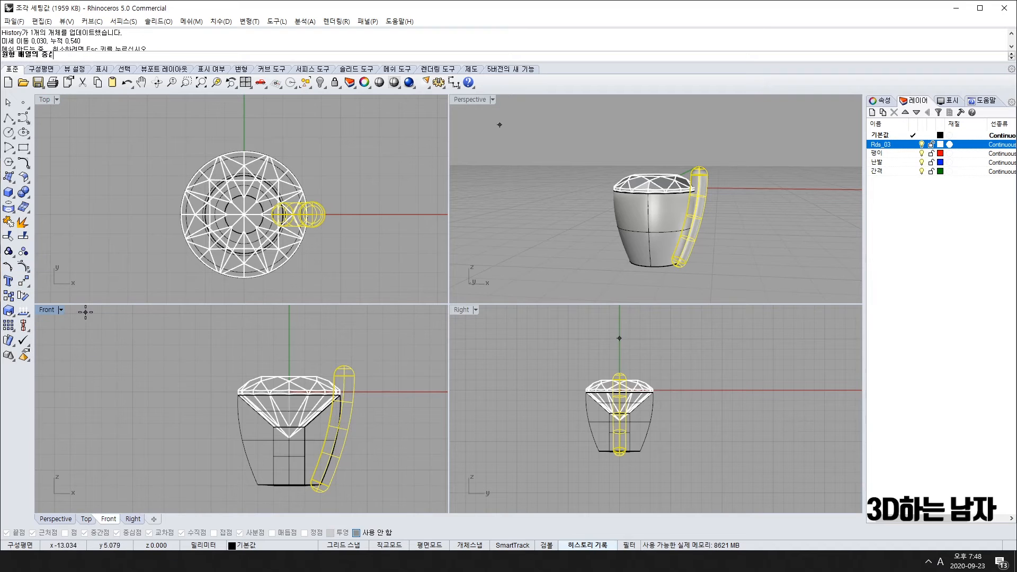
pyautogui.click(243, 216)
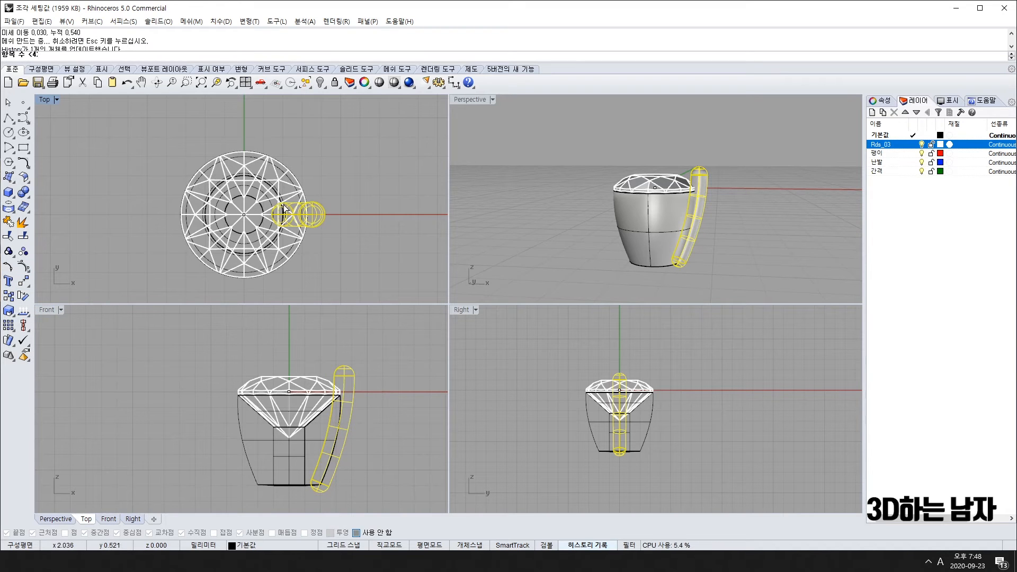
pyautogui.write('4')
pyautogui.press('Return')
pyautogui.press('Return')
pyautogui.press('Return')
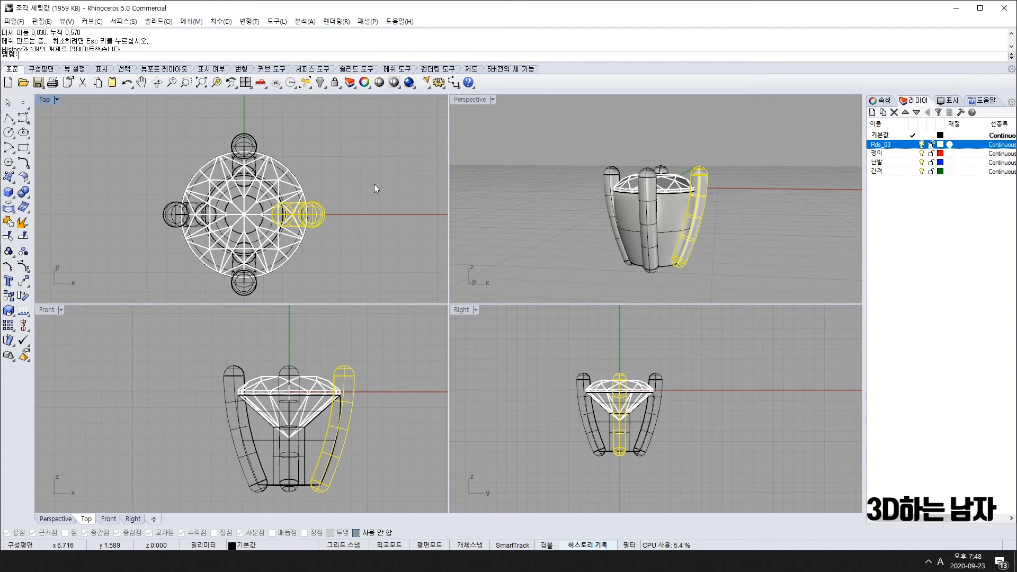
# Step: Draw a rectangle about 10 mm wide across the base and prongs in the front view, and nudge it down below the girdle
pyautogui.moveTo(661, 231); pyautogui.dragTo(691, 168, button='right')
pyautogui.scroll(5, 697, 156)
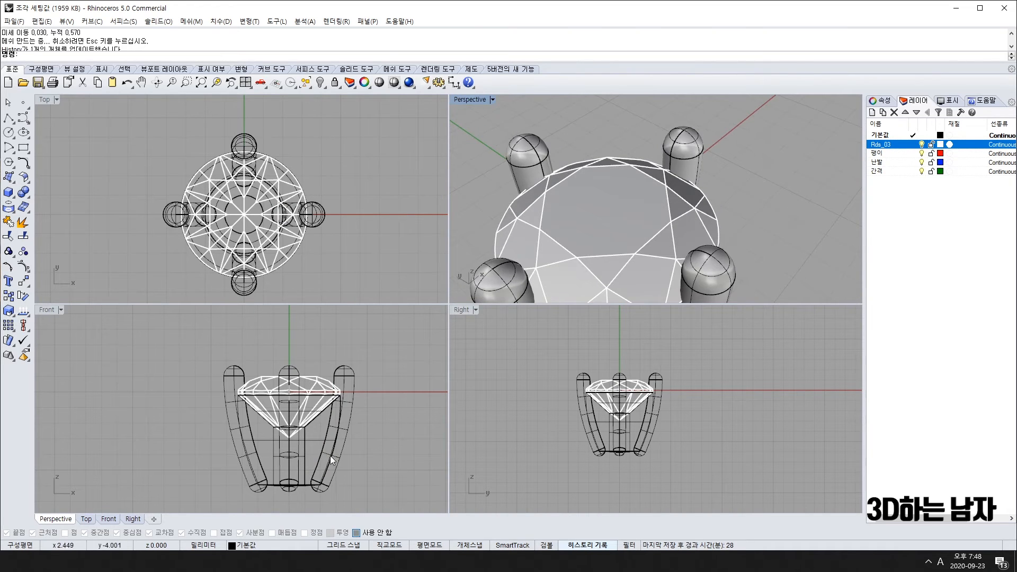
pyautogui.scroll(5, 323, 448)
pyautogui.click(321, 435)
pyautogui.scroll(-4, 223, 437)
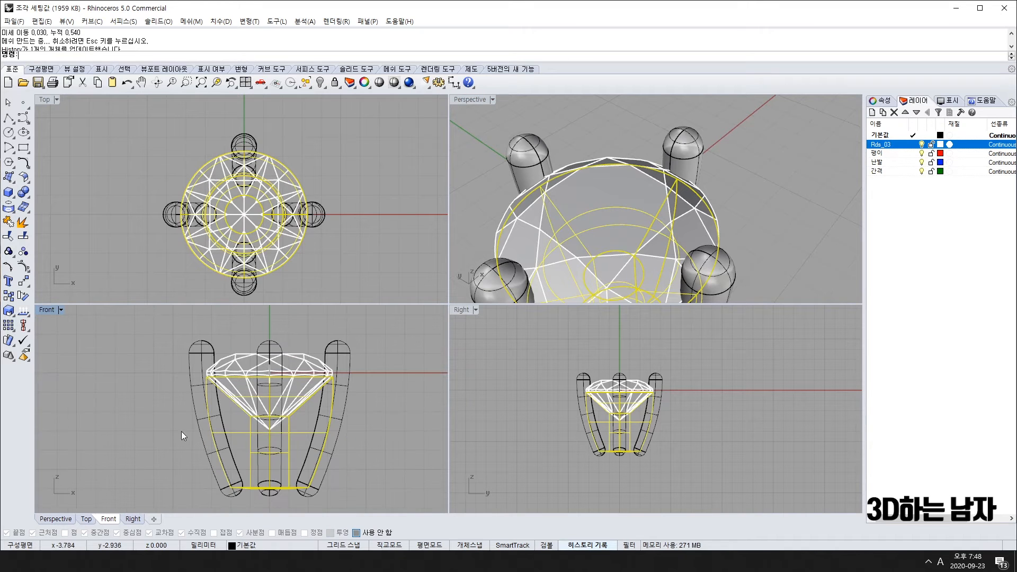
pyautogui.click(23, 147)
pyautogui.click(168, 410)
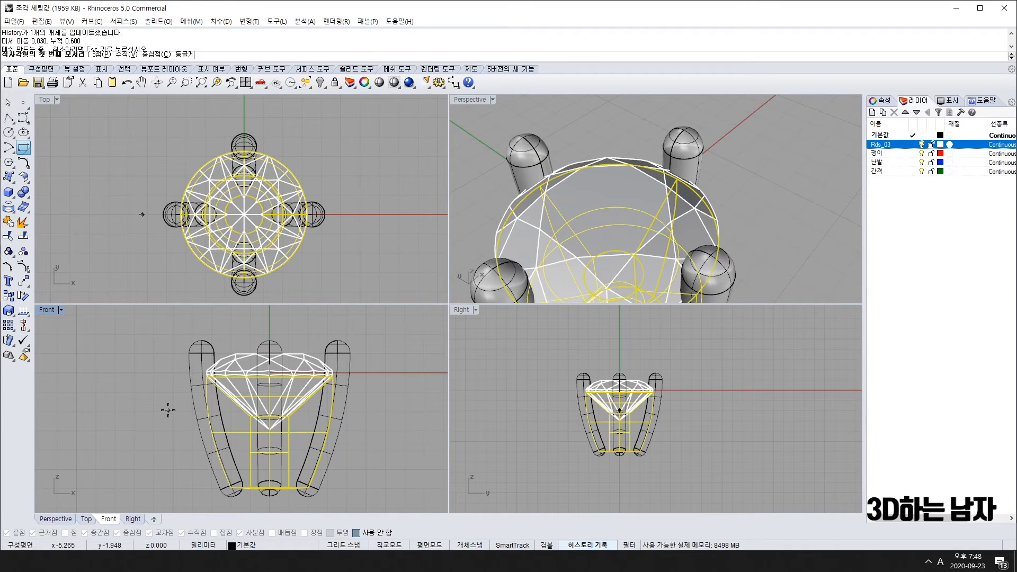
pyautogui.click(364, 448)
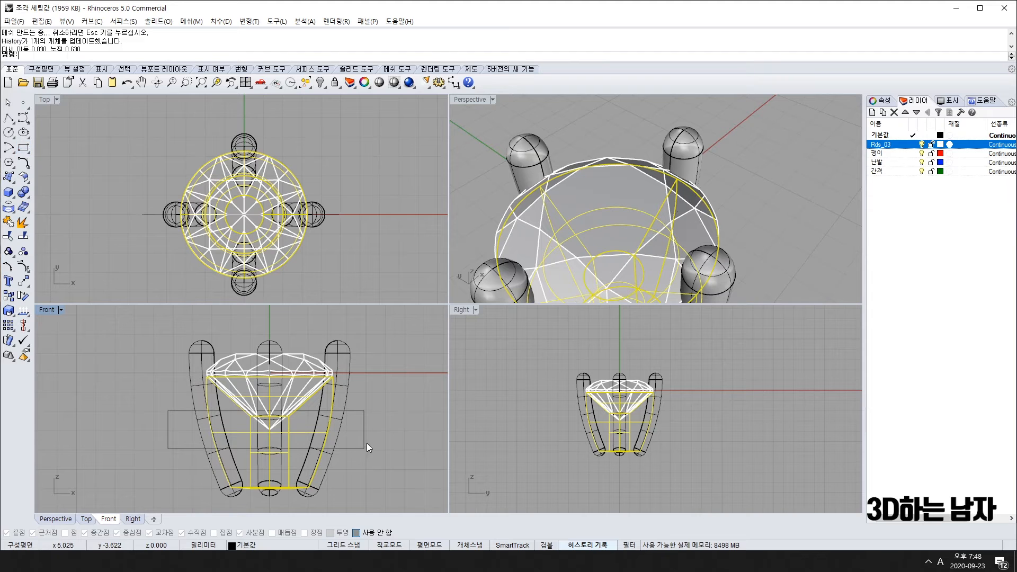
pyautogui.hotkey('alt', 'Down')
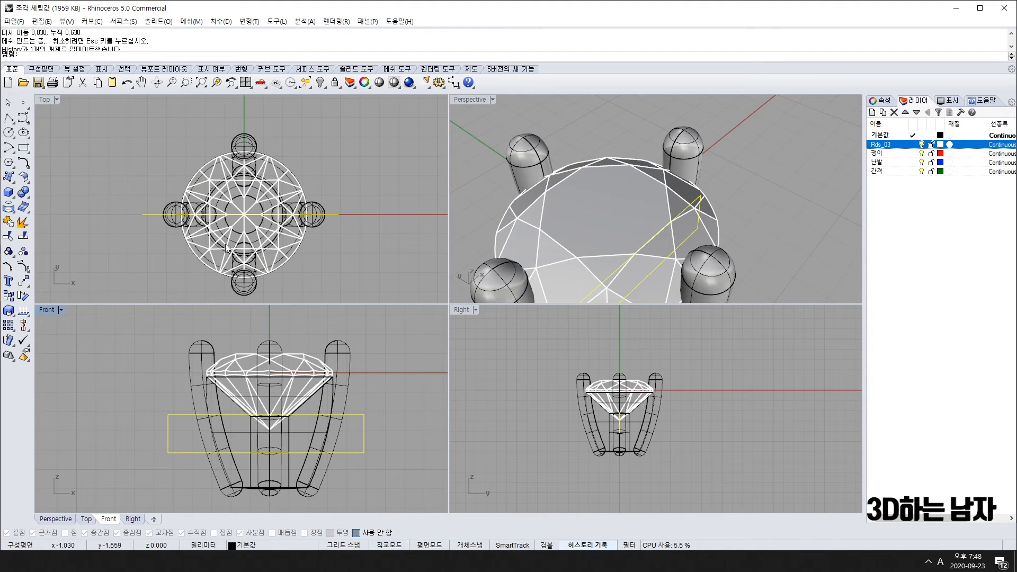
# Step: Extrude the rectangle as a solid to both sides in the top view, forming a slab that extends beyond the setting
pyautogui.scroll(-4, 227, 248)
pyautogui.hotkey('ctrl', 'e')
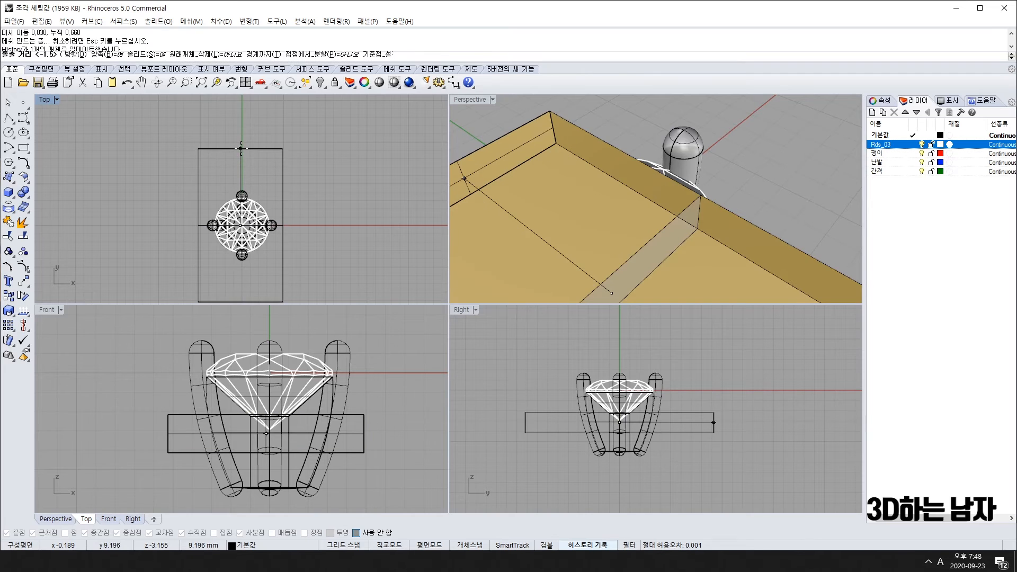
pyautogui.click(241, 148)
pyautogui.scroll(-7, 760, 187)
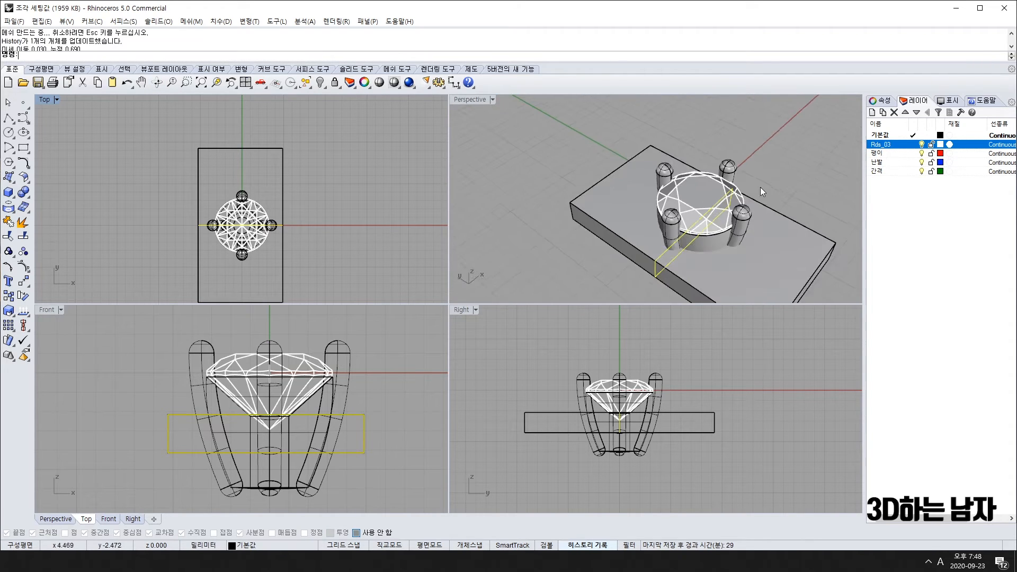
pyautogui.moveTo(761, 186); pyautogui.dragTo(715, 196, button='right')
# Step: Subtract the slab from the revolved base to split it into two rings, and delete the leftover rectangle
pyautogui.click(720, 209)
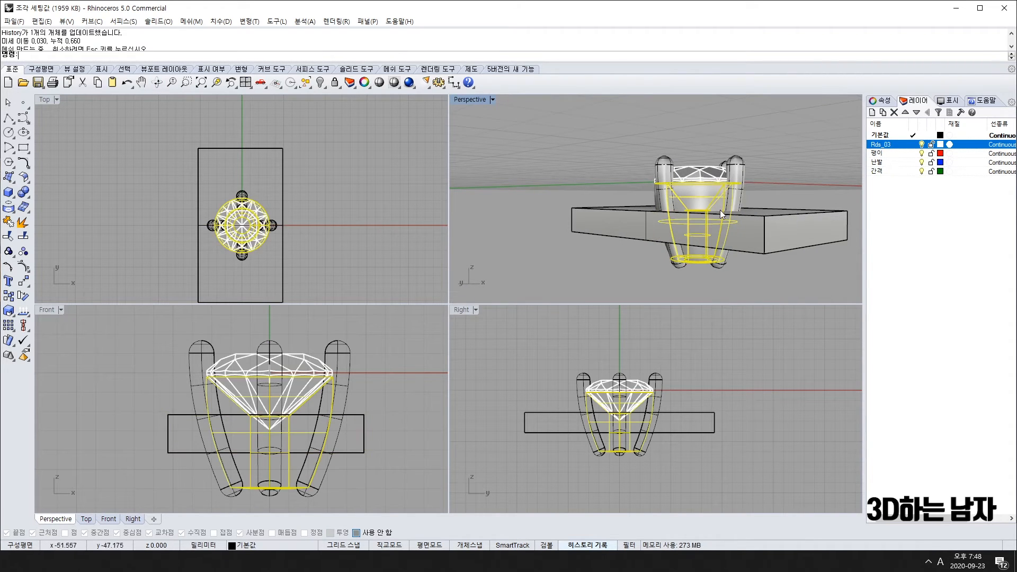
pyautogui.press('F4')
pyautogui.click(806, 221)
pyautogui.rightClick(809, 221)
pyautogui.moveTo(797, 224); pyautogui.dragTo(642, 221, button='right')
pyautogui.click(691, 205)
pyautogui.press('Delete')
pyautogui.scroll(5, 665, 201)
pyautogui.scroll(-5, 747, 249)
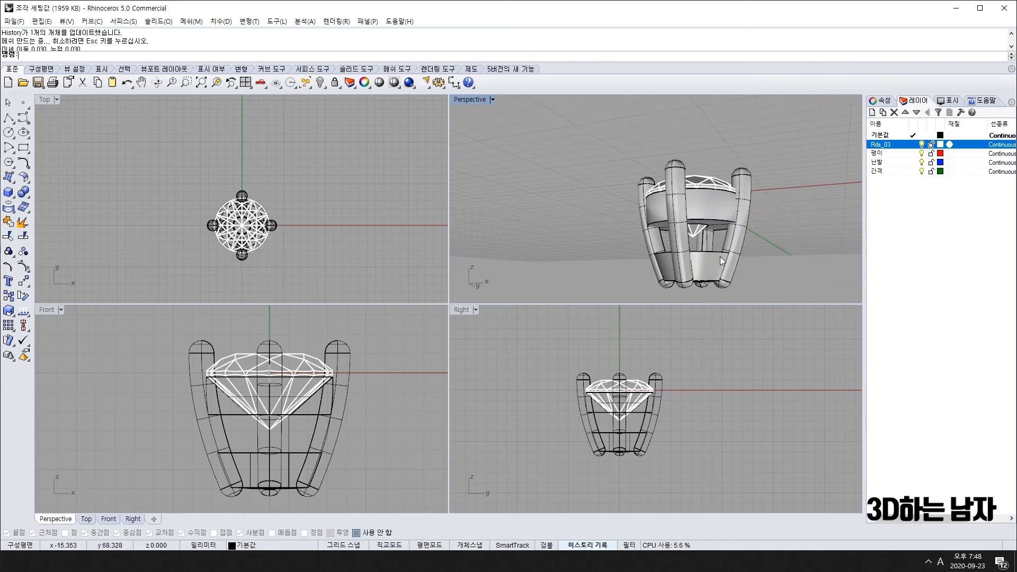
# Step: Try filleting the lower outer edge of the upper base ring, and undo it
pyautogui.press('space')
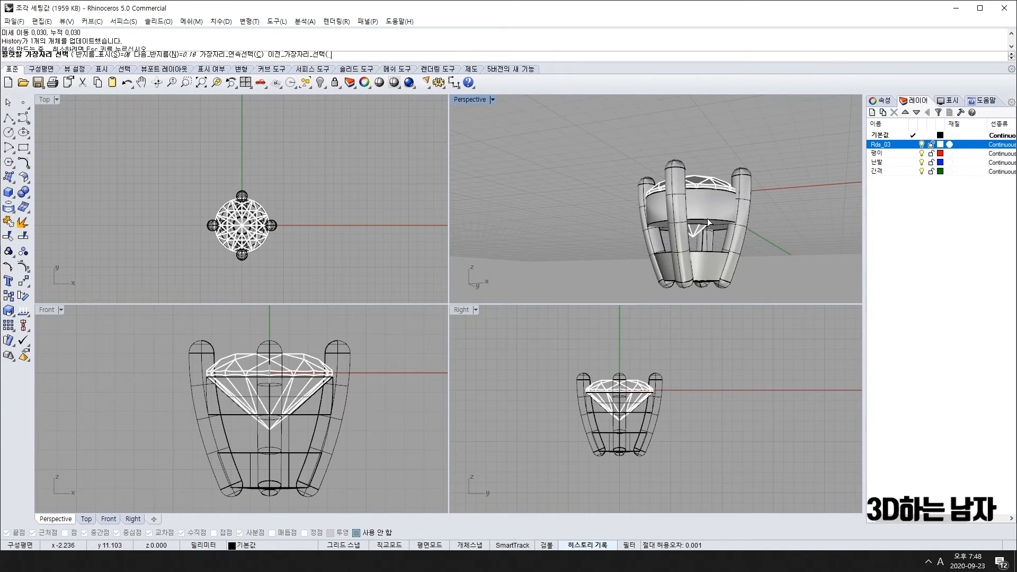
pyautogui.scroll(4, 710, 228)
pyautogui.click(725, 226)
pyautogui.press('space')
pyautogui.press('space')
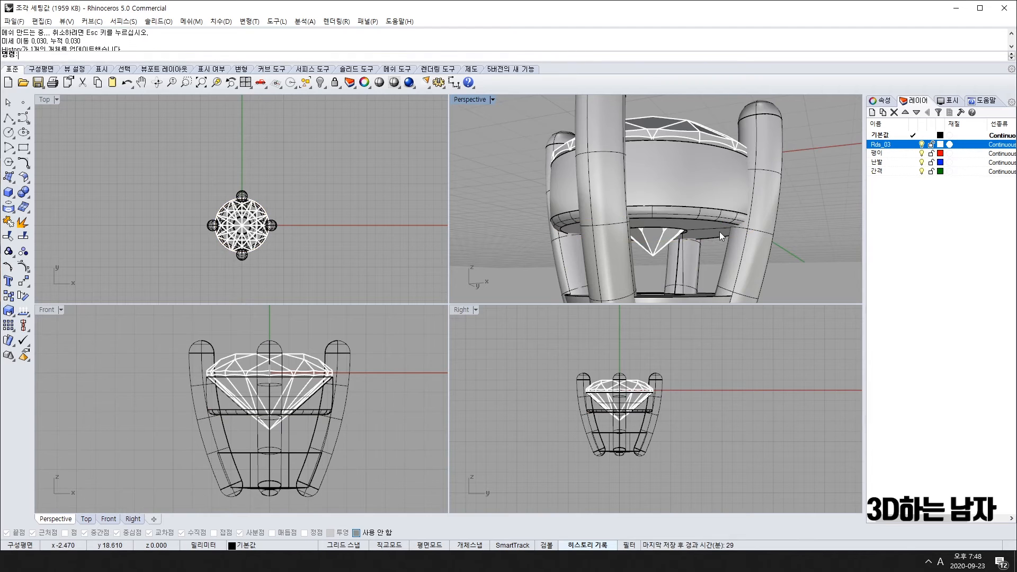
pyautogui.moveTo(723, 230)
pyautogui.mouseDown(button='right')
pyautogui.moveTo(670, 187)
pyautogui.moveTo(735, 236)
pyautogui.mouseUp(button='right')
pyautogui.press('F11')
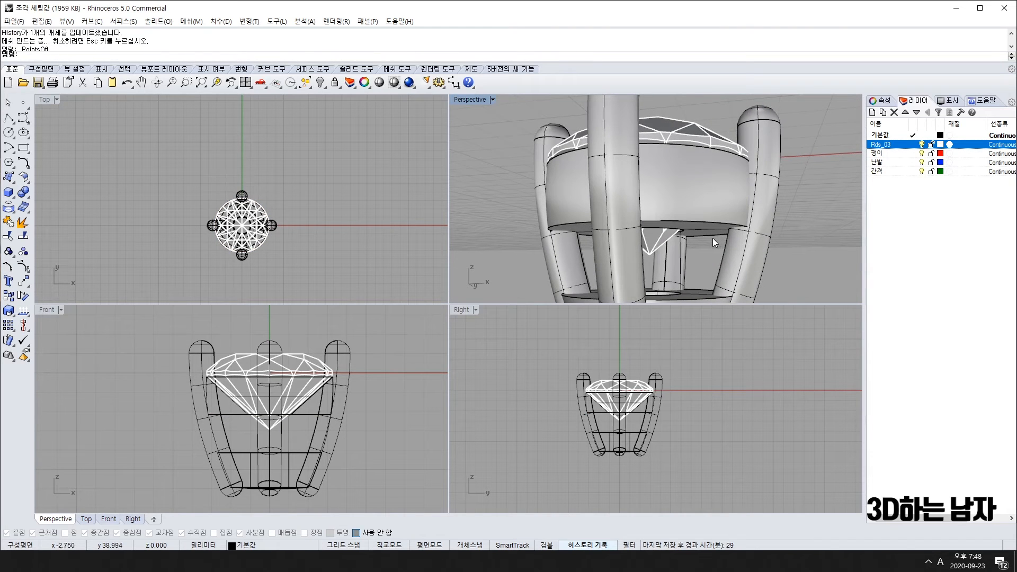
# Step: Fillet the lower outer edge of the upper base ring with a 0.5 mm radius
pyautogui.click(711, 239)
pyautogui.press('space')
pyautogui.press('space')
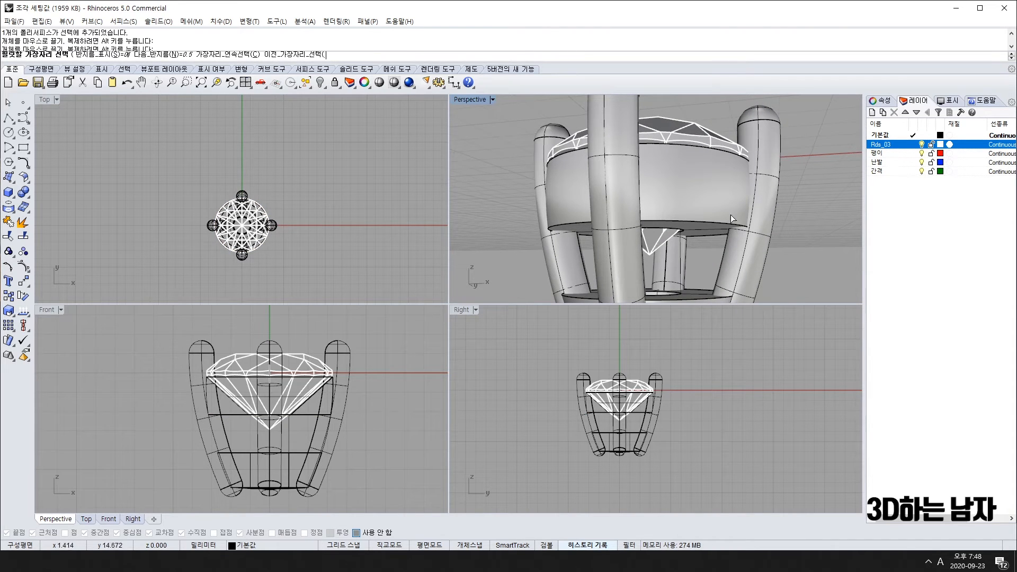
pyautogui.click(732, 221)
pyautogui.press('space')
pyautogui.press('space')
# Step: Fillet the upper outer edge of the lower base ring with the same 0.5 mm radius
pyautogui.scroll(-6, 732, 221)
pyautogui.scroll(-2, 731, 222)
pyautogui.moveTo(732, 221)
pyautogui.mouseDown(button='right')
pyautogui.moveTo(716, 178)
pyautogui.moveTo(729, 222)
pyautogui.mouseUp(button='right')
pyautogui.press('space')
pyautogui.click(733, 253)
pyautogui.press('space')
pyautogui.press('space')
pyautogui.moveTo(746, 257); pyautogui.dragTo(781, 220, button='right')
pyautogui.scroll(8, 713, 200)
pyautogui.scroll(-8, 713, 200)
# Step: Draw a rectangle about 8 mm wide over the prong tips in the front view and raise its top edge to the base's underside
pyautogui.moveTo(309, 496); pyautogui.dragTo(282, 409, button='right')
pyautogui.scroll(4, 238, 419)
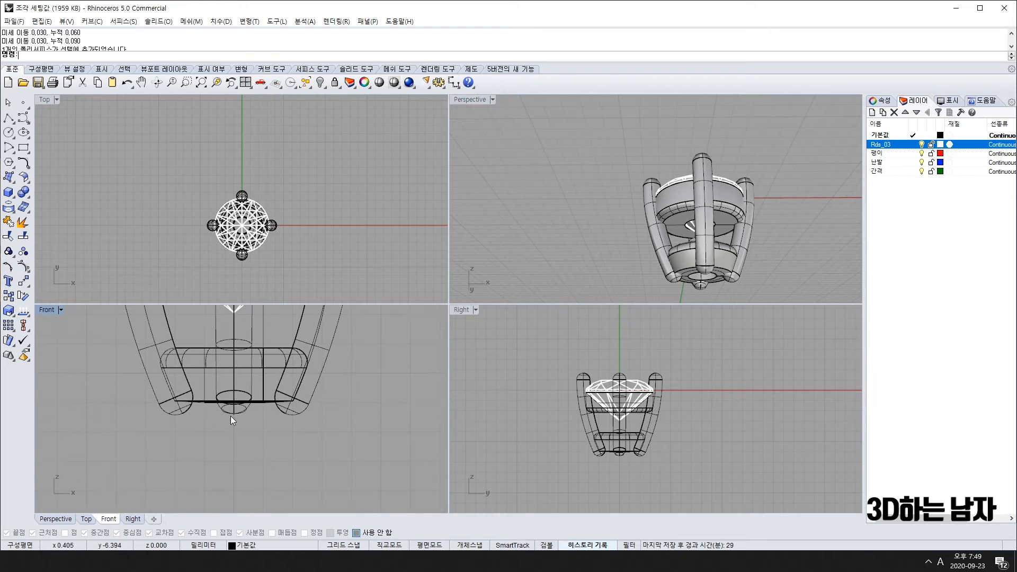
pyautogui.click(23, 148)
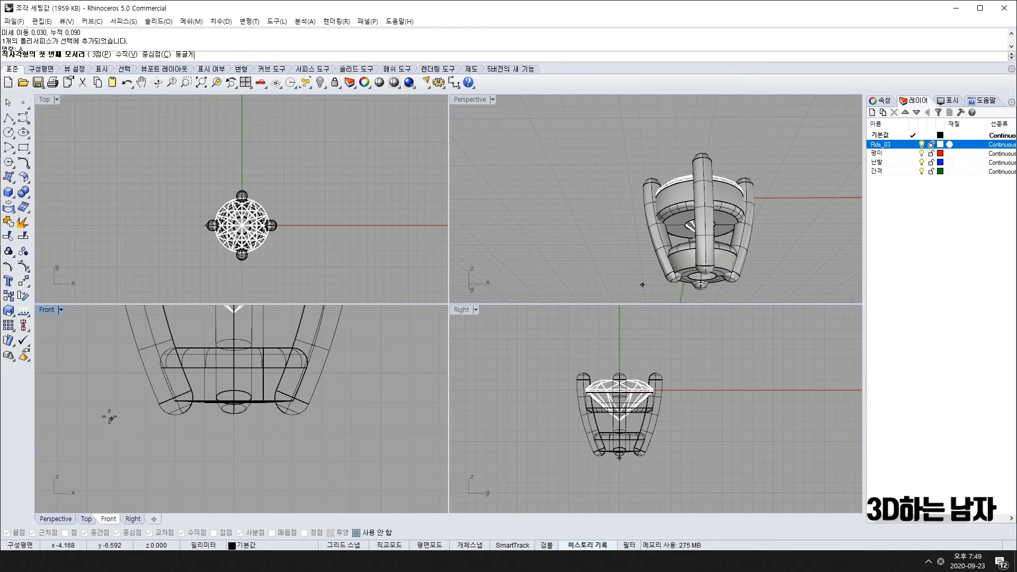
pyautogui.click(108, 408)
pyautogui.click(350, 482)
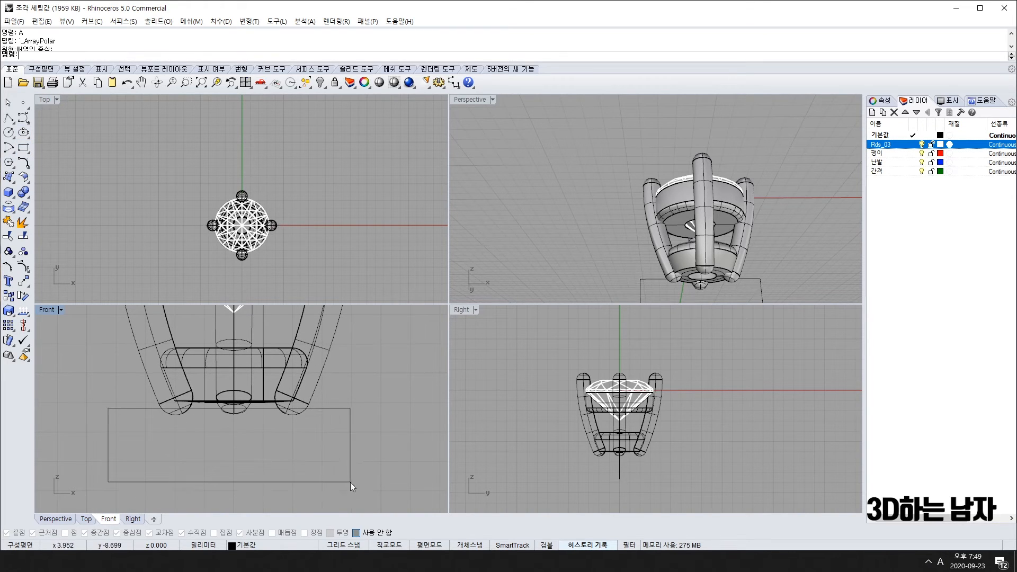
pyautogui.moveTo(350, 443); pyautogui.dragTo(349, 434)
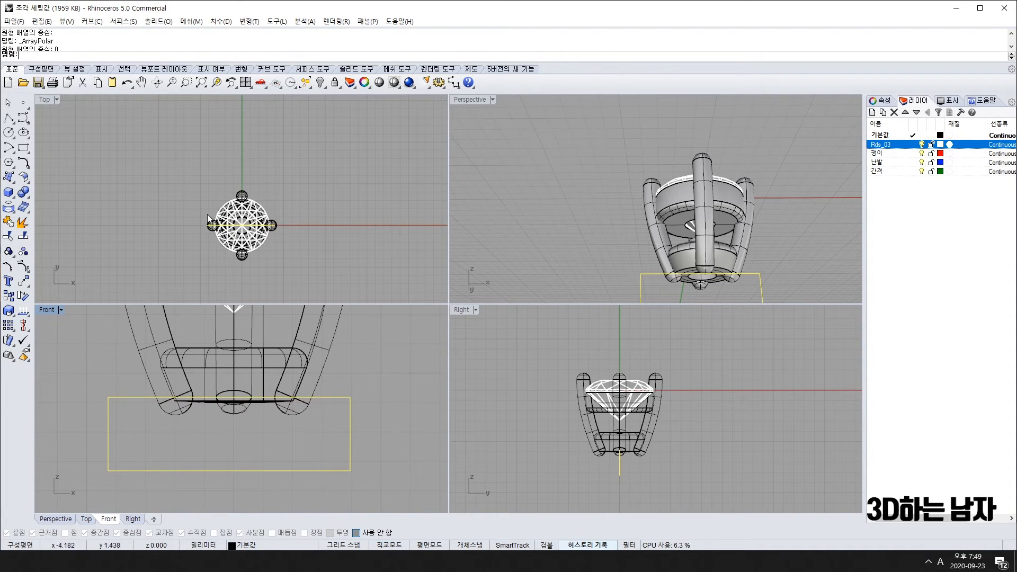
# Step: Extrude the lower rectangle to both sides in the top view into a solid slab beneath the setting
pyautogui.moveTo(208, 219); pyautogui.dragTo(223, 208, button='right')
pyautogui.write('W')
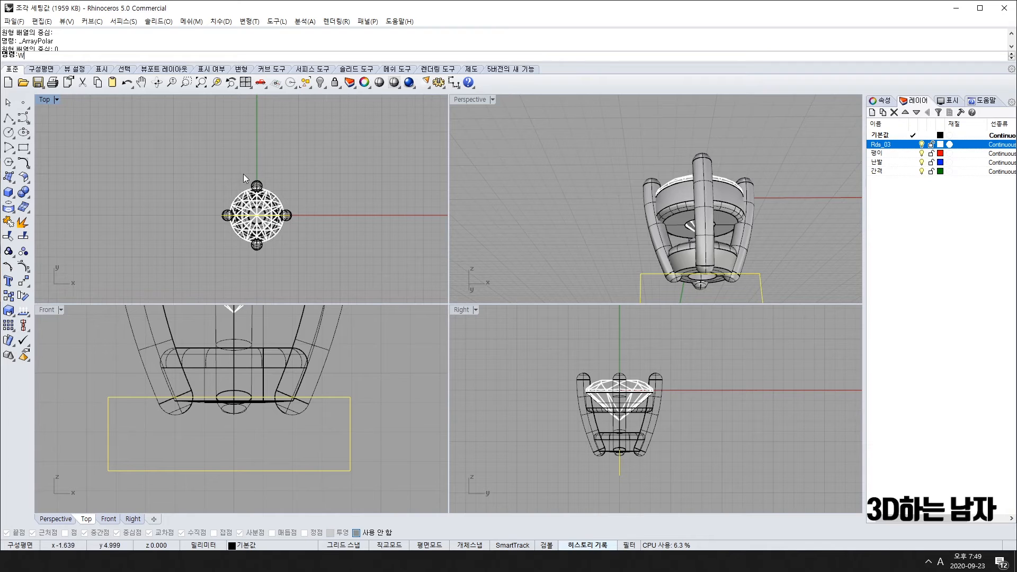
pyautogui.press('BackSpace')
pyautogui.write('E')
pyautogui.press('space')
pyautogui.click(252, 150)
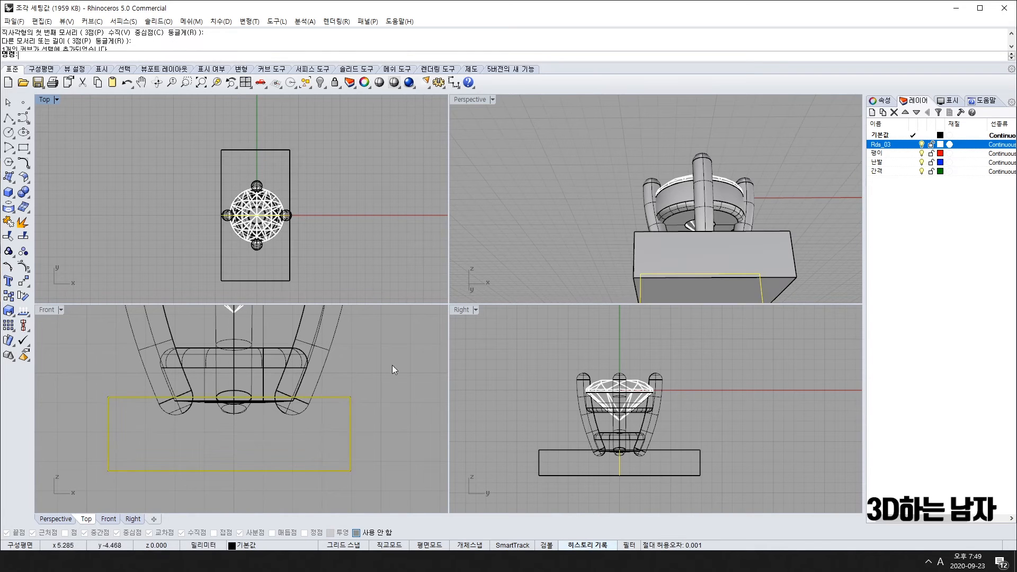
# Step: Subtract the slab from the prongs and lower base ring with Boolean Difference to cut their bottoms flat
pyautogui.click(393, 356)
pyautogui.click(138, 377)
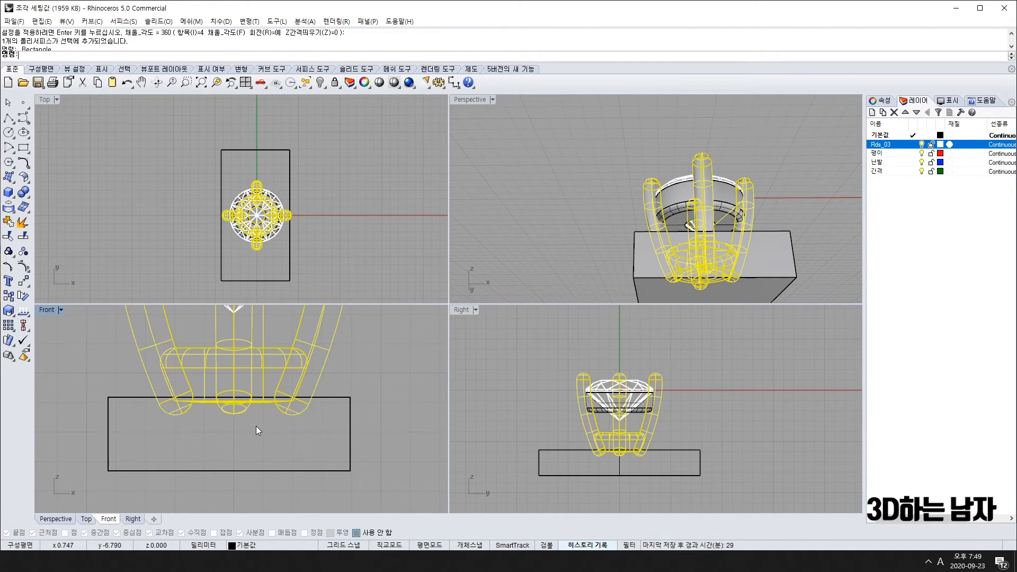
pyautogui.write('bd')
pyautogui.press('space')
pyautogui.click(331, 397)
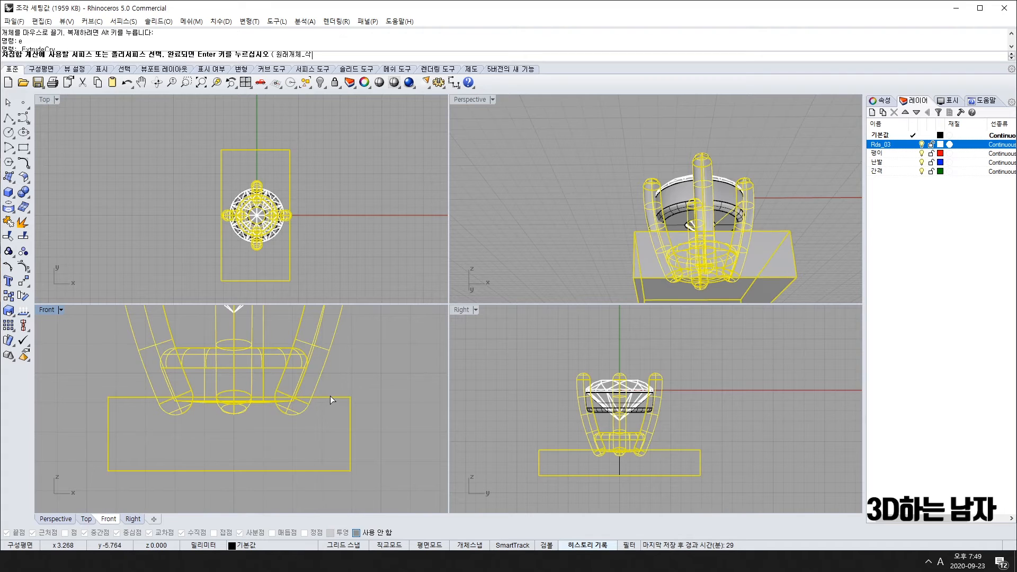
pyautogui.press('space')
# Step: Hide the leftover construction rectangle beneath the setting and check the trimmed underside
pyautogui.moveTo(733, 258); pyautogui.dragTo(783, 253, button='right')
pyautogui.click(774, 288)
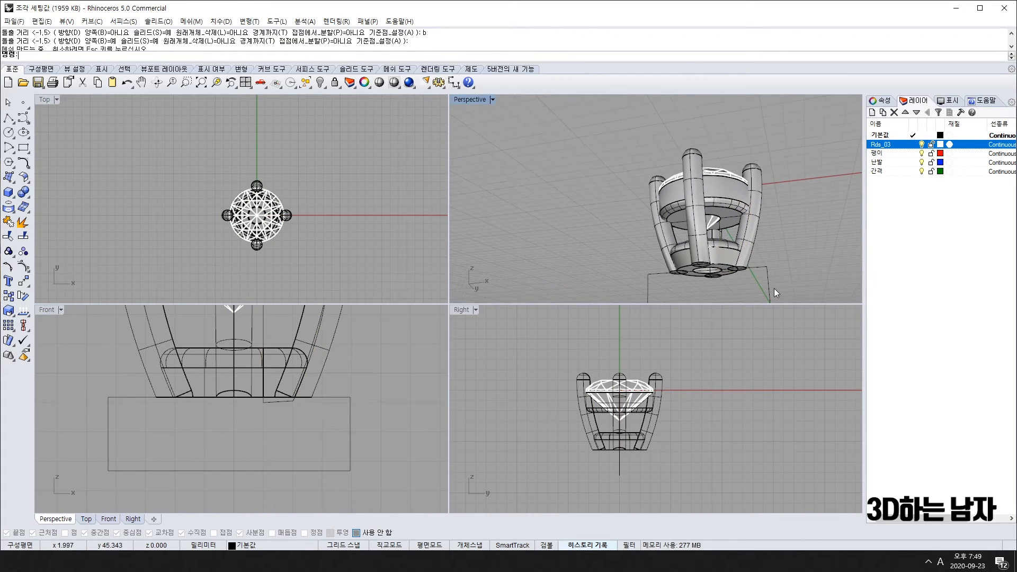
pyautogui.click(770, 291)
pyautogui.write('h')
pyautogui.press('space')
pyautogui.moveTo(710, 207); pyautogui.dragTo(687, 243, button='right')
pyautogui.scroll(6, 676, 204)
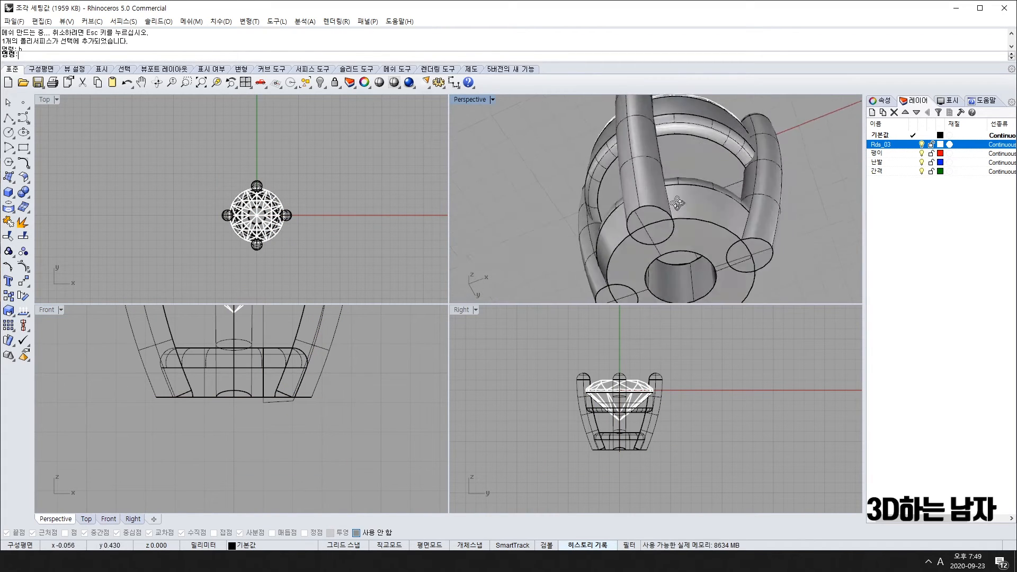
pyautogui.moveTo(677, 205); pyautogui.dragTo(694, 286, button='right')
pyautogui.scroll(-8, 686, 183)
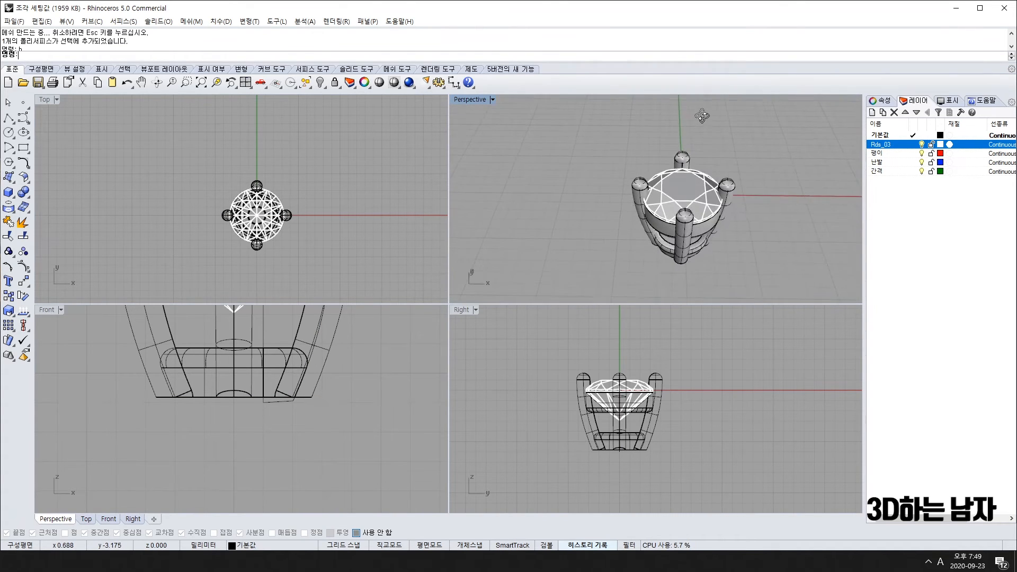
# Step: Rotate the whole setting and stone 45 degrees about the origin in the top view
pyautogui.moveTo(205, 155); pyautogui.dragTo(339, 295)
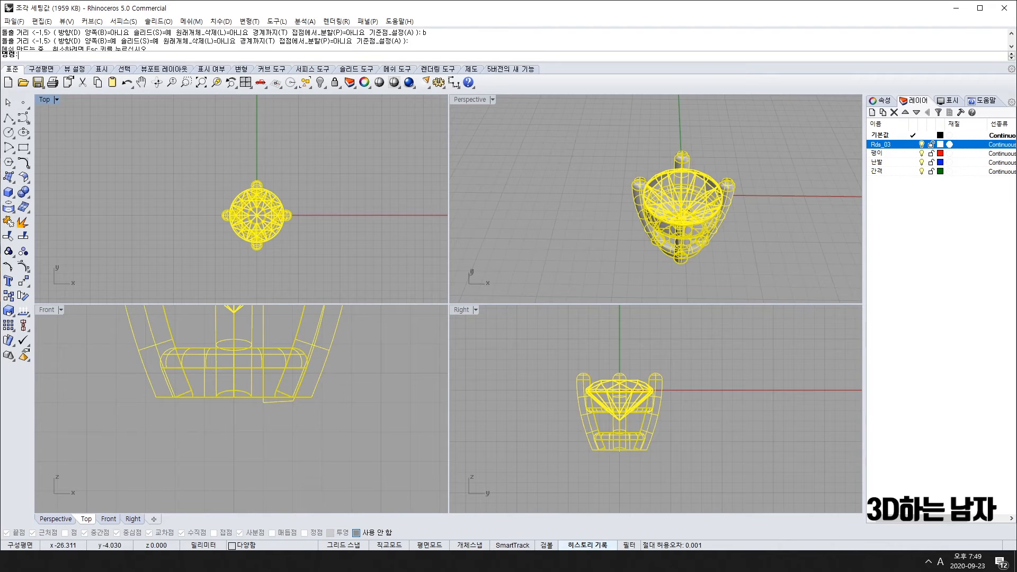
pyautogui.click(23, 296)
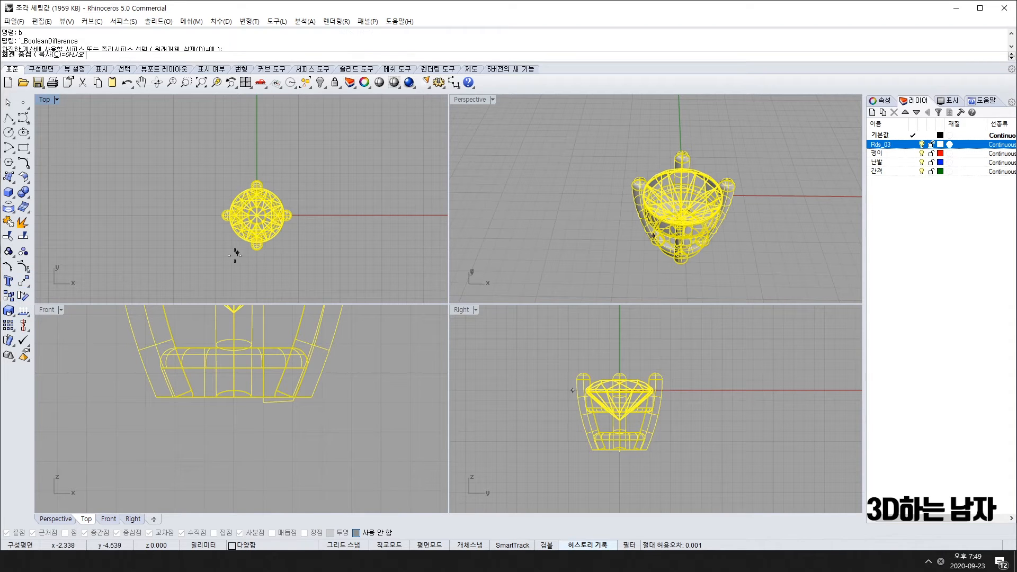
pyautogui.write('0')
pyautogui.press('Return')
pyautogui.keyDown('shift'); pyautogui.click(257, 107); pyautogui.keyUp('shift')
pyautogui.keyDown('shift'); pyautogui.click(333, 121); pyautogui.keyUp('shift')
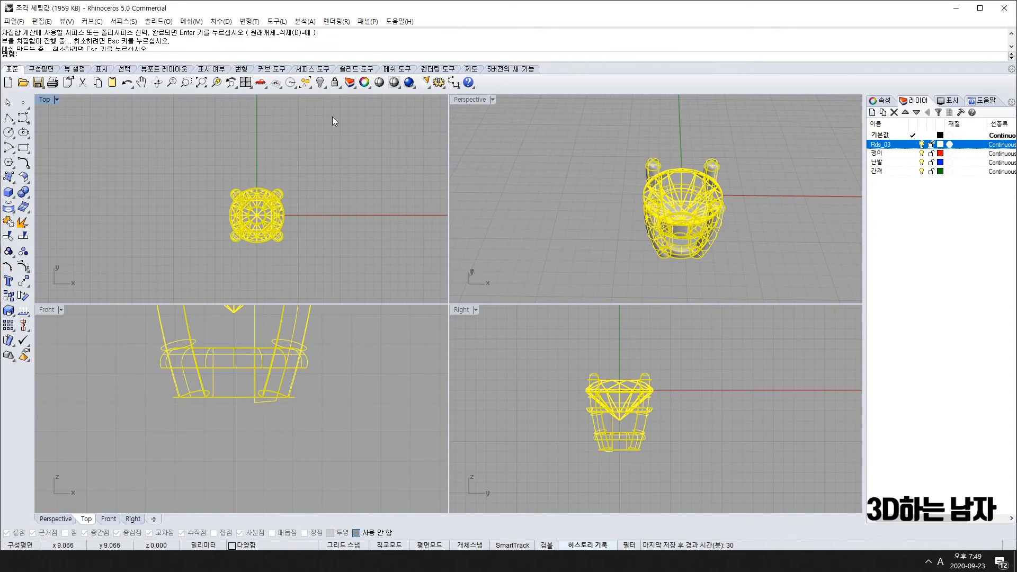
pyautogui.press('Escape')
# Step: Examine the prongs, base rings and stone of the rotated setting in the perspective, top and front views
pyautogui.moveTo(733, 242)
pyautogui.mouseDown(button='right')
pyautogui.moveTo(636, 173)
pyautogui.moveTo(712, 233)
pyautogui.moveTo(776, 196)
pyautogui.moveTo(764, 173)
pyautogui.moveTo(721, 233)
pyautogui.mouseUp(button='right')
pyautogui.scroll(8, 635, 173)
pyautogui.scroll(-7, 776, 196)
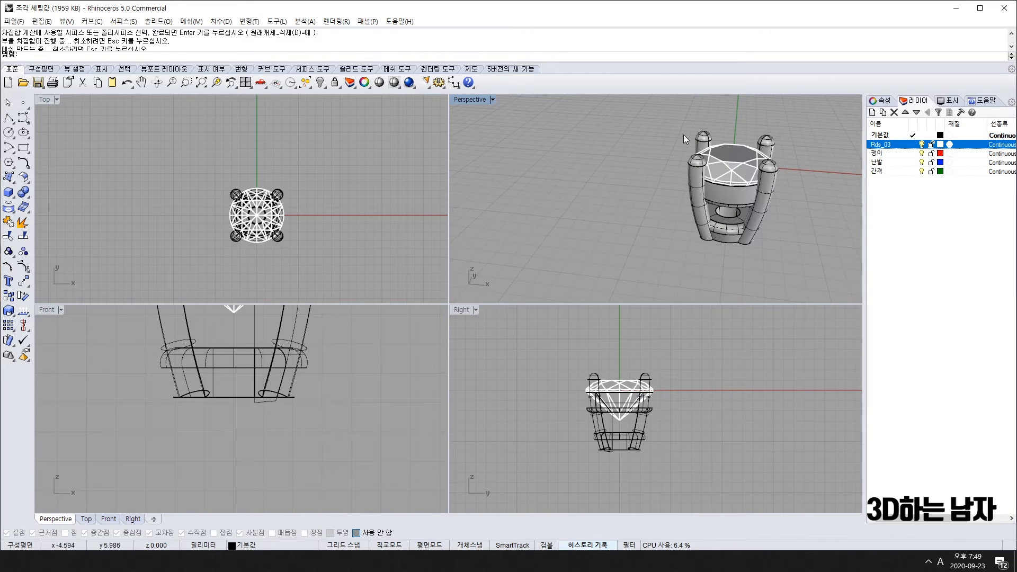
pyautogui.scroll(-2, 330, 217)
pyautogui.moveTo(330, 217); pyautogui.dragTo(311, 220, button='right')
pyautogui.scroll(-3, 313, 396)
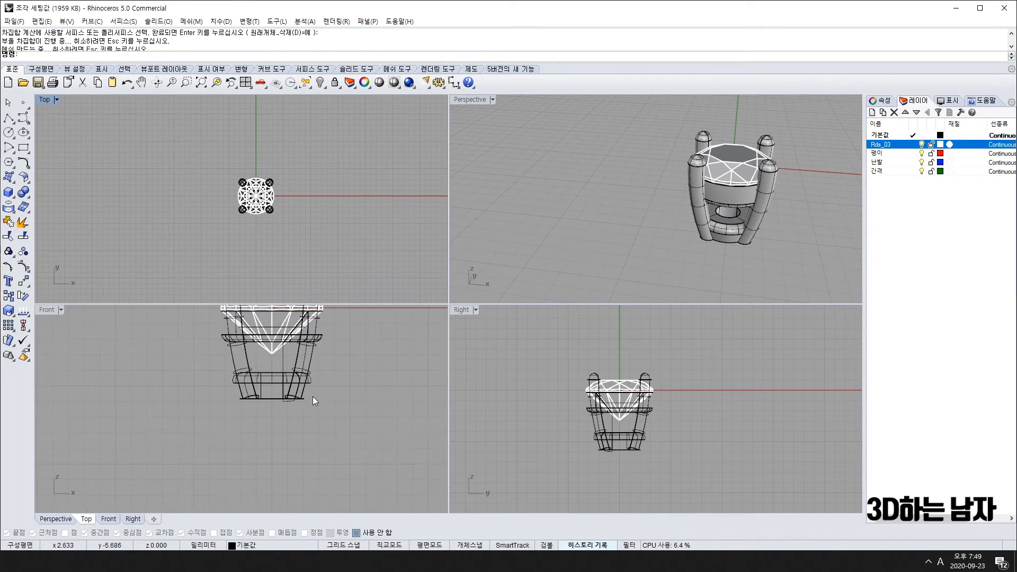
pyautogui.moveTo(313, 396); pyautogui.dragTo(318, 422, button='right')
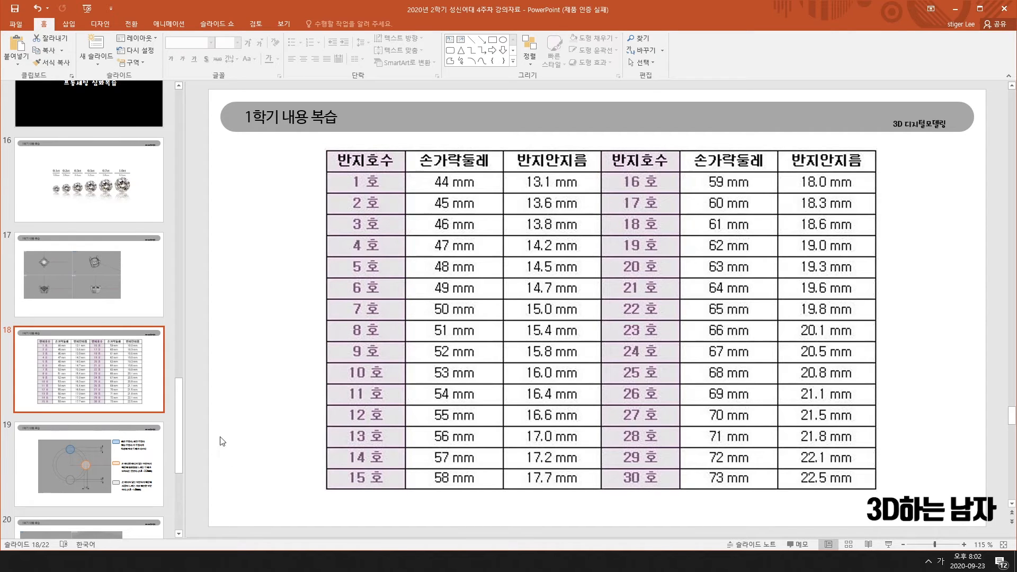
# Step: Switch to the PowerPoint lecture and review slides 18 to 21 on ring sizes, band thickness and ring models
pyautogui.click(87, 464)
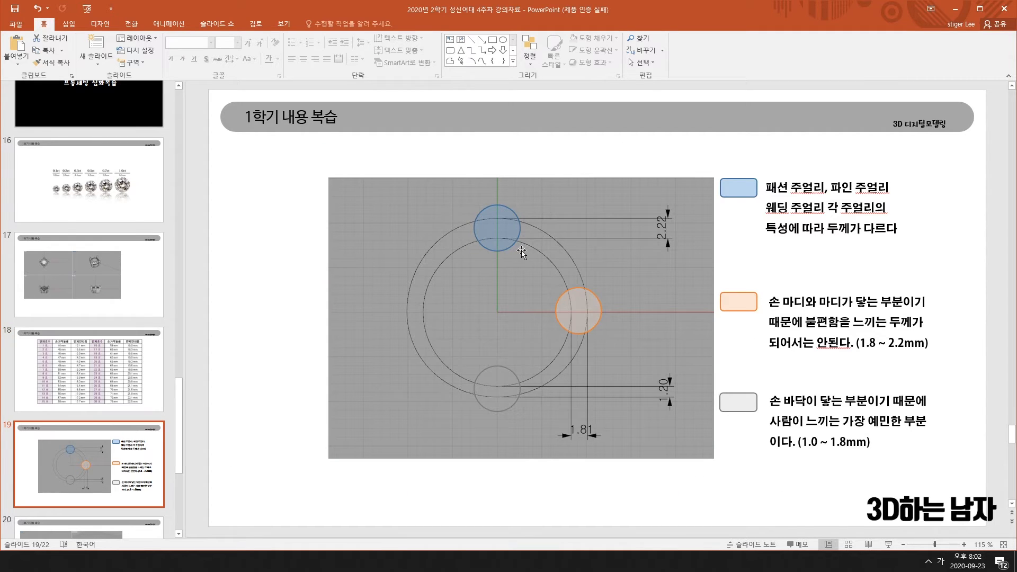
pyautogui.press('Up')
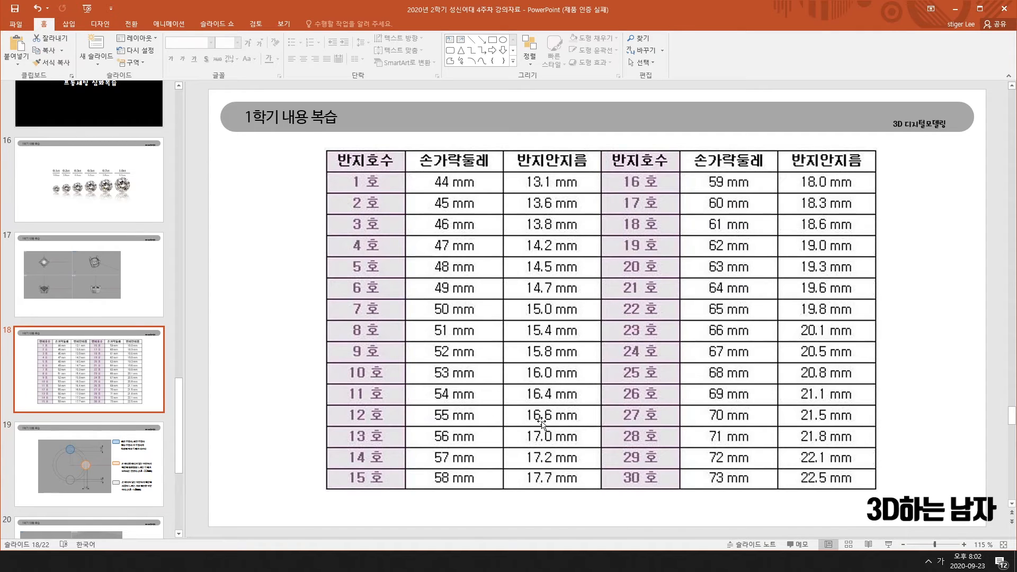
pyautogui.press('Down')
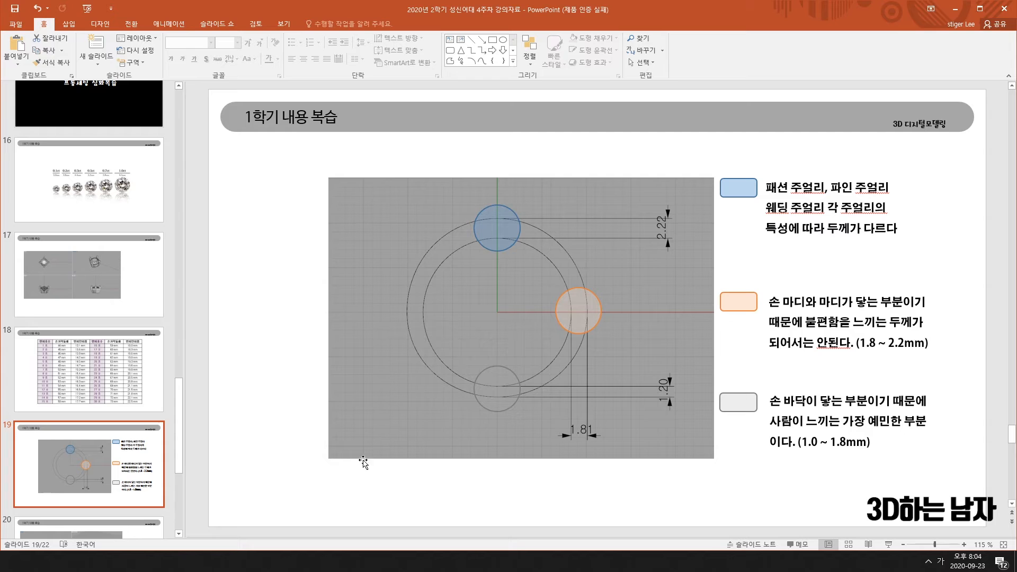
pyautogui.scroll(-4, 90, 398)
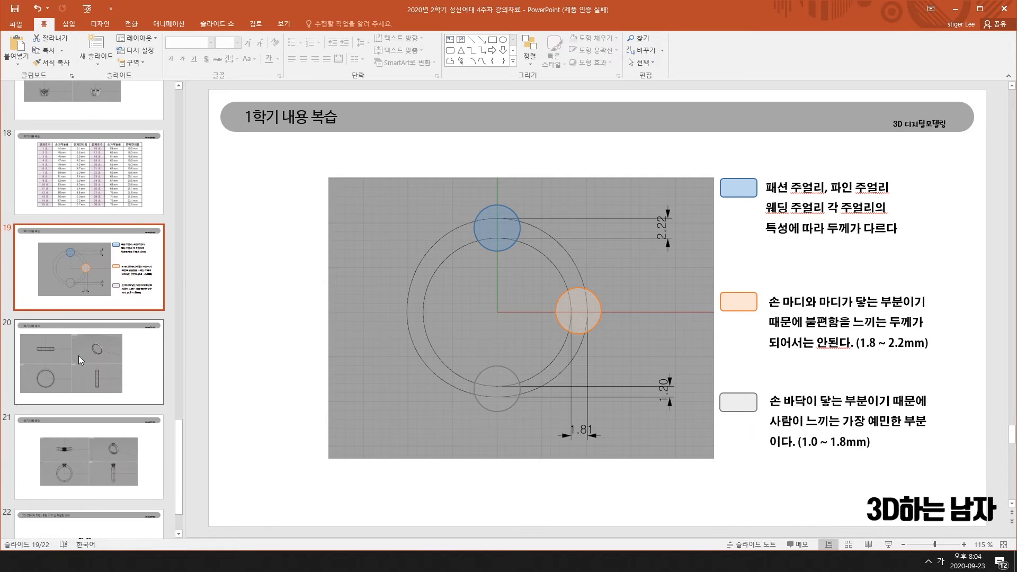
pyautogui.click(79, 355)
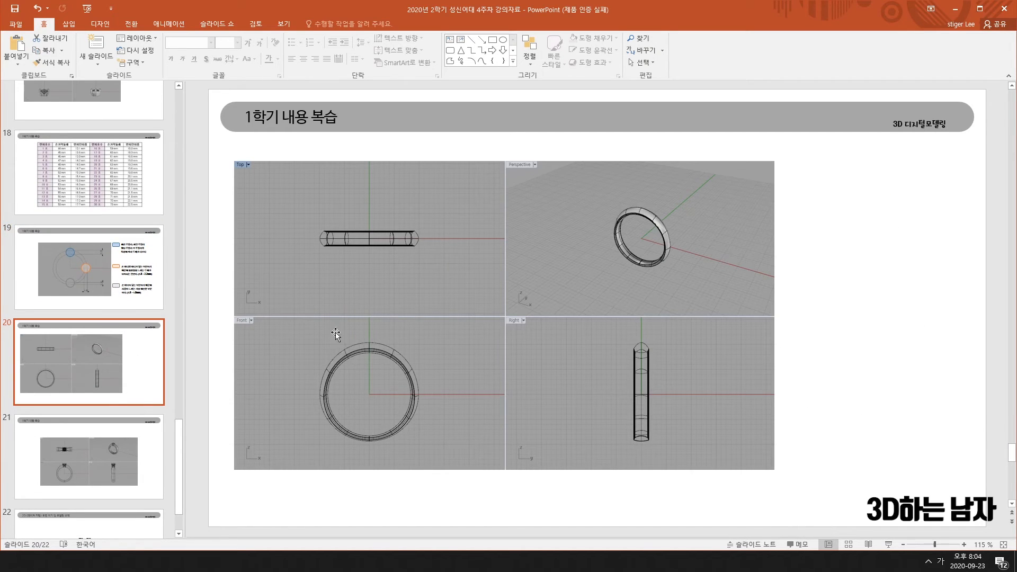
pyautogui.press('Down')
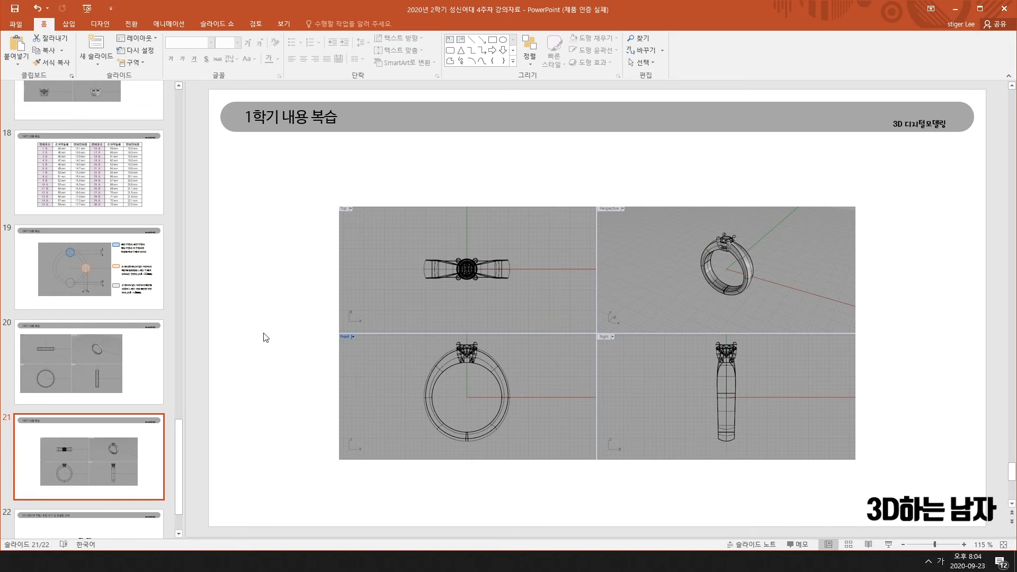
# Step: Show slide 20 with the plain ring, and switch to Rhinoceros to lock the stone and prong setting objects
pyautogui.click(141, 379)
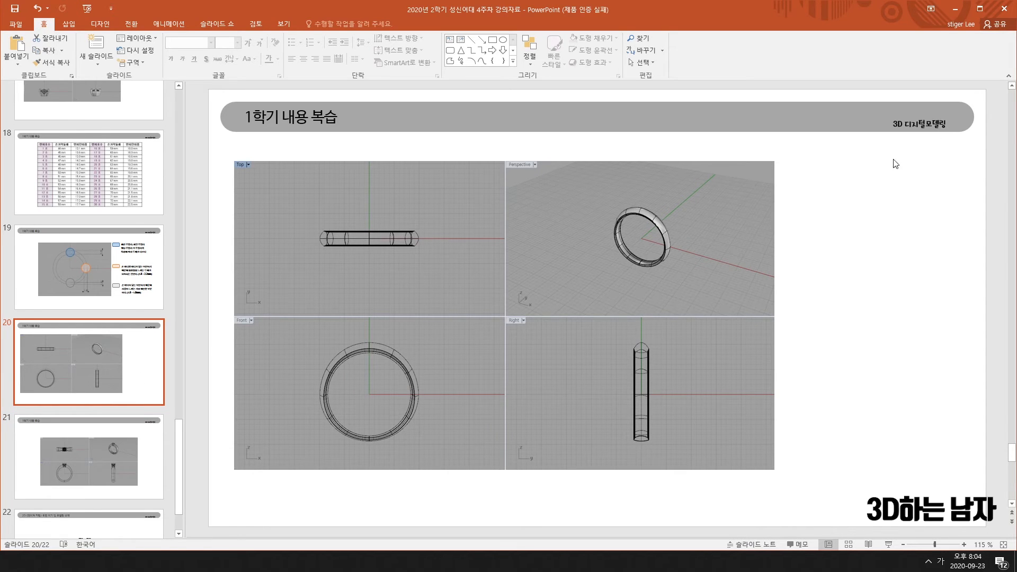
pyautogui.click(962, 13)
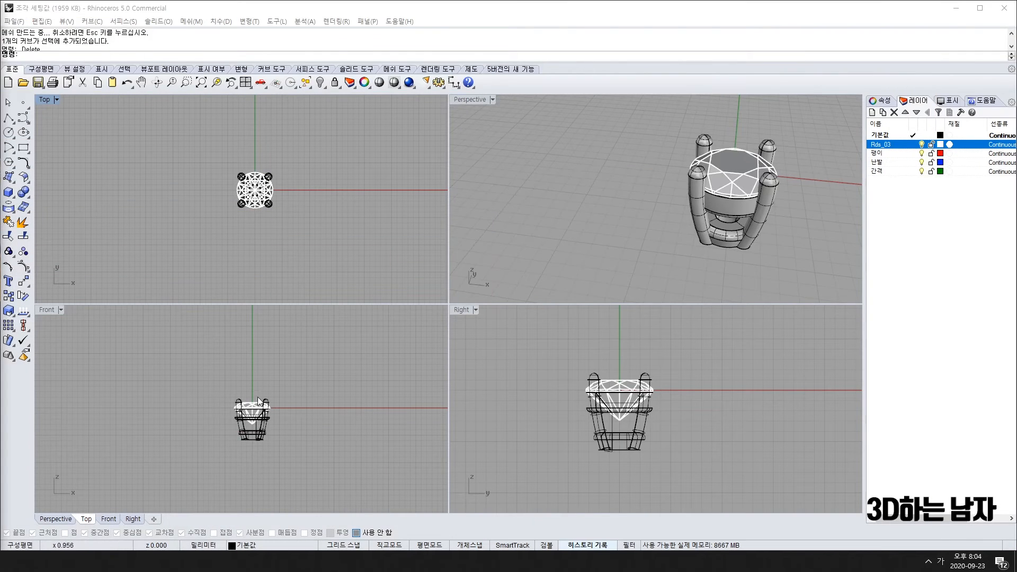
pyautogui.scroll(-4, 176, 386)
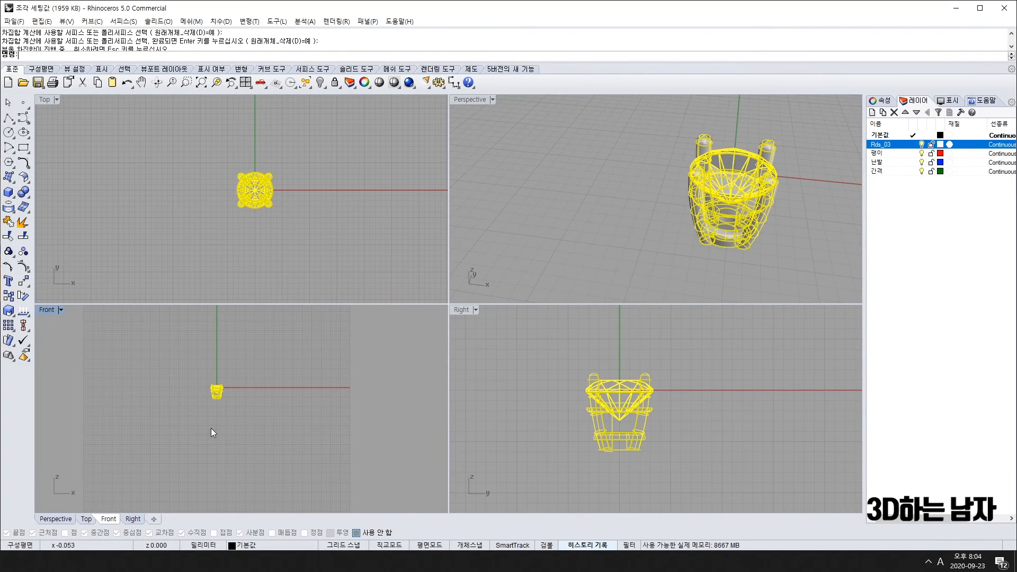
pyautogui.scroll(3, 205, 381)
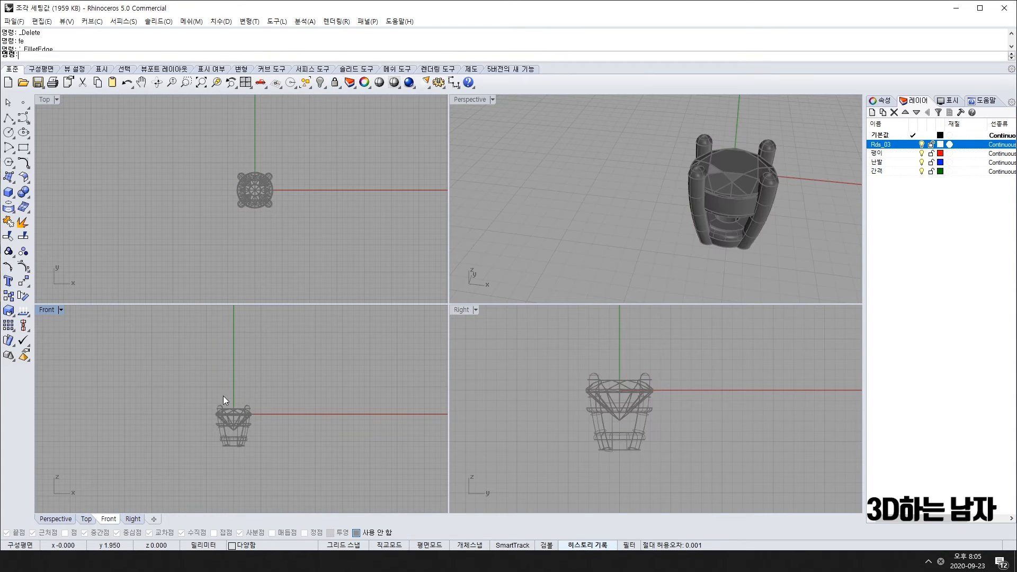
pyautogui.moveTo(224, 395); pyautogui.dragTo(215, 386, button='right')
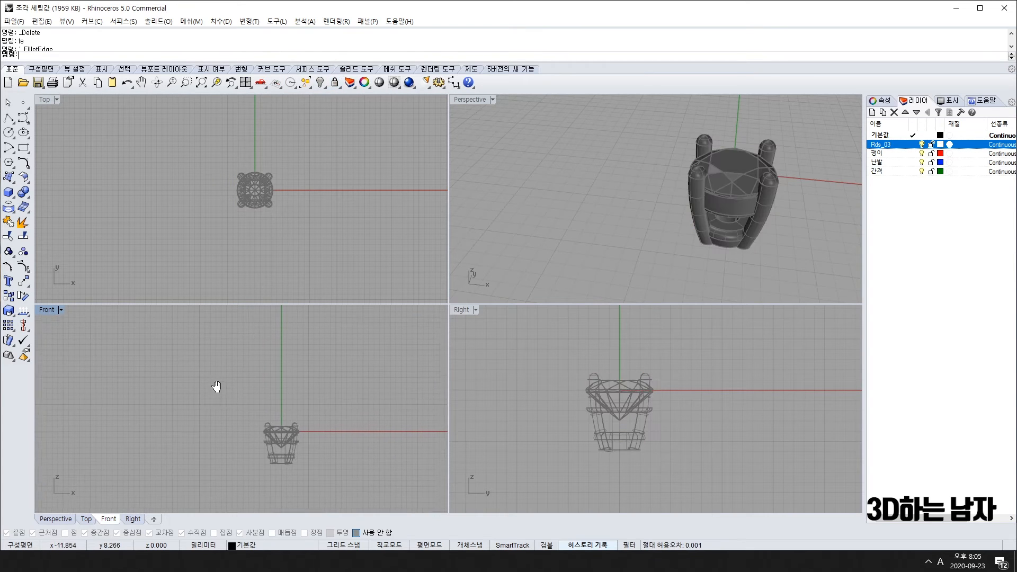
pyautogui.moveTo(383, 450); pyautogui.dragTo(367, 421, button='right')
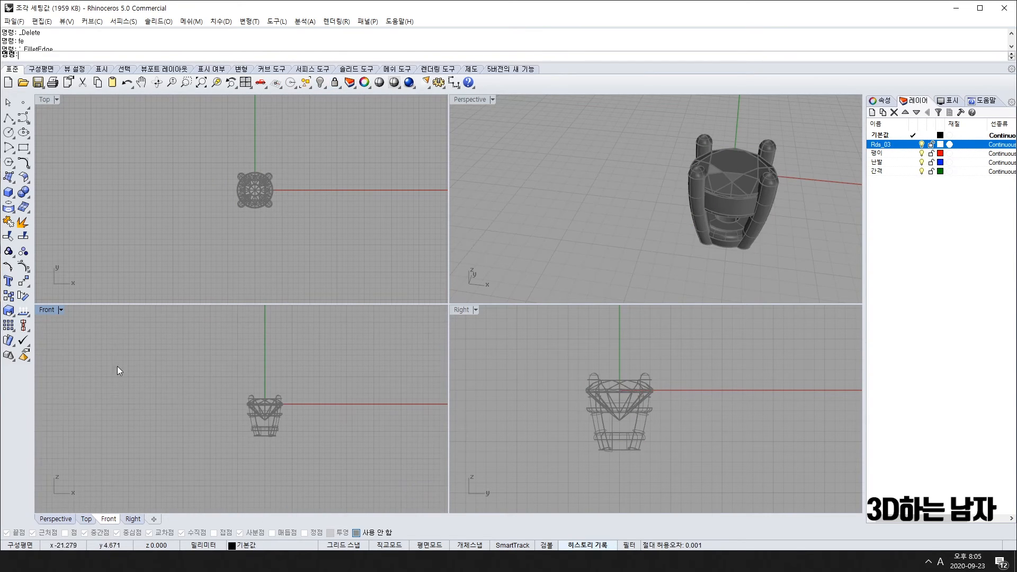
# Step: In a maximized Front view, draw a circle centred on the origin with a diameter of 16.6 mm
pyautogui.doubleClick(47, 309)
pyautogui.write('C')
pyautogui.press('Return')
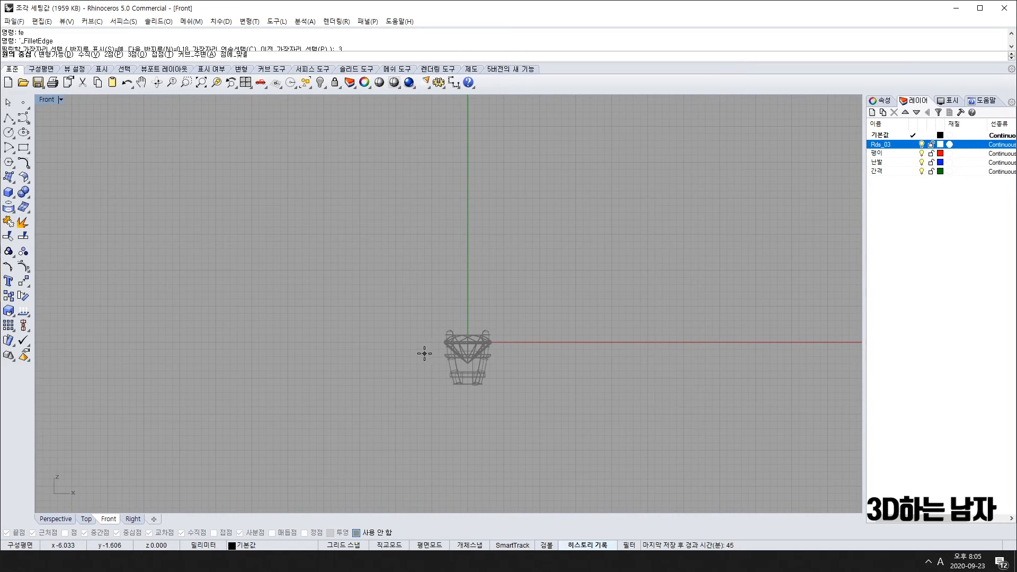
pyautogui.write('0')
pyautogui.press('Return')
pyautogui.write('1')
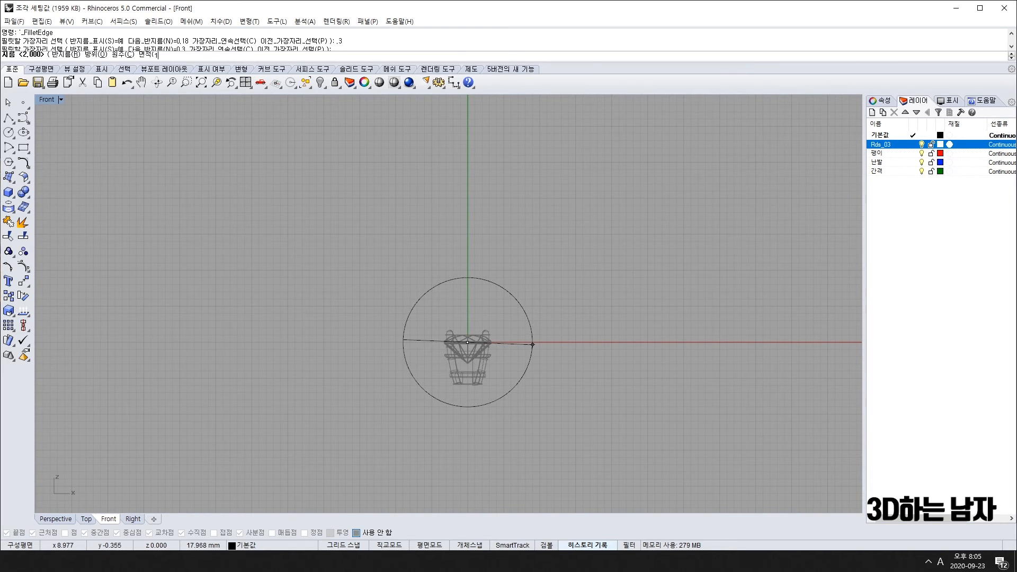
pyautogui.write('6.6')
pyautogui.press('Return')
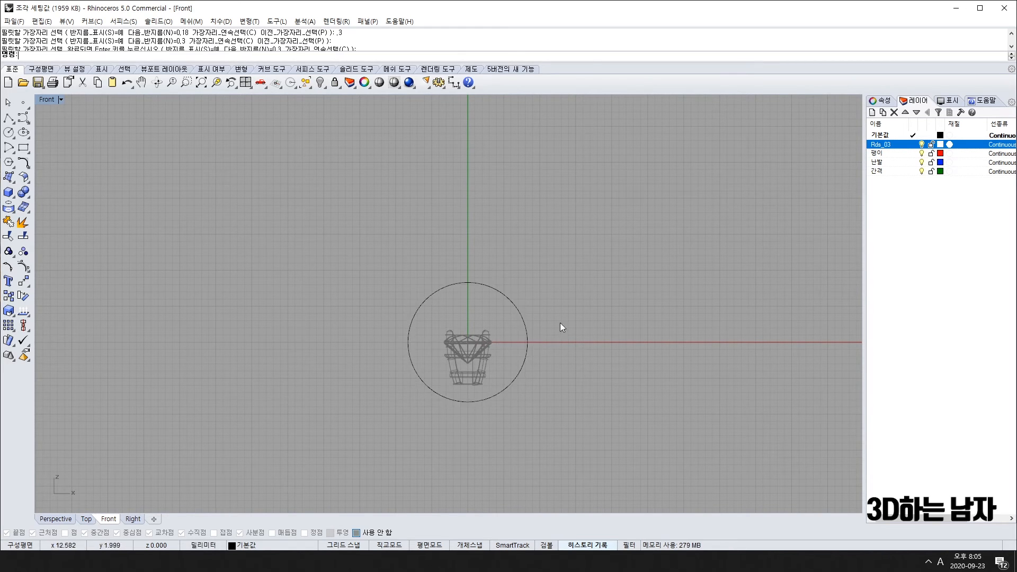
# Step: Draw a second circle centred on the origin, defined by a radius of 16.6 mm instead of a diameter
pyautogui.click(518, 374)
pyautogui.scroll(2, 498, 357)
pyautogui.moveTo(495, 356); pyautogui.dragTo(489, 359, button='right')
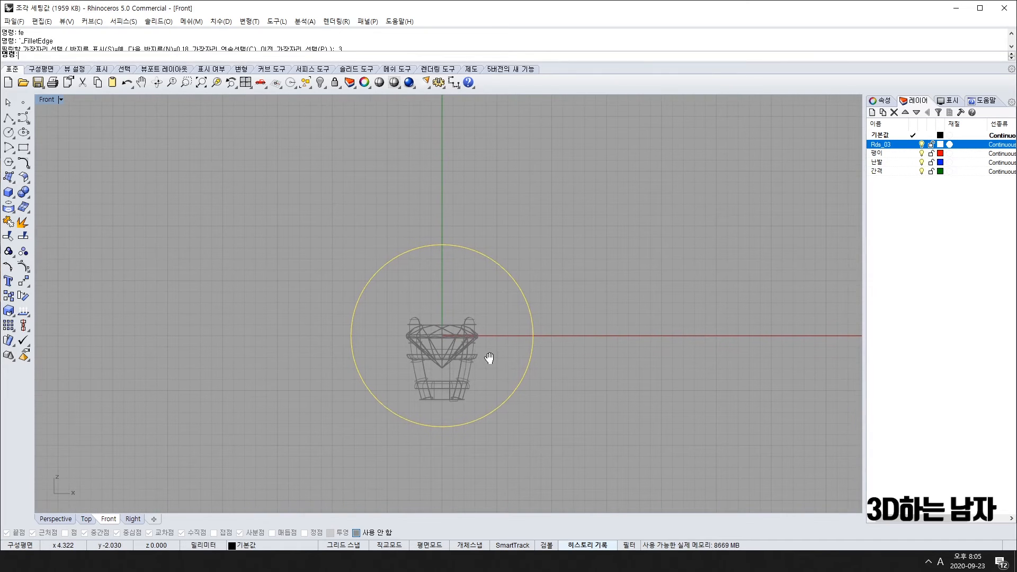
pyautogui.write('C')
pyautogui.press('Return')
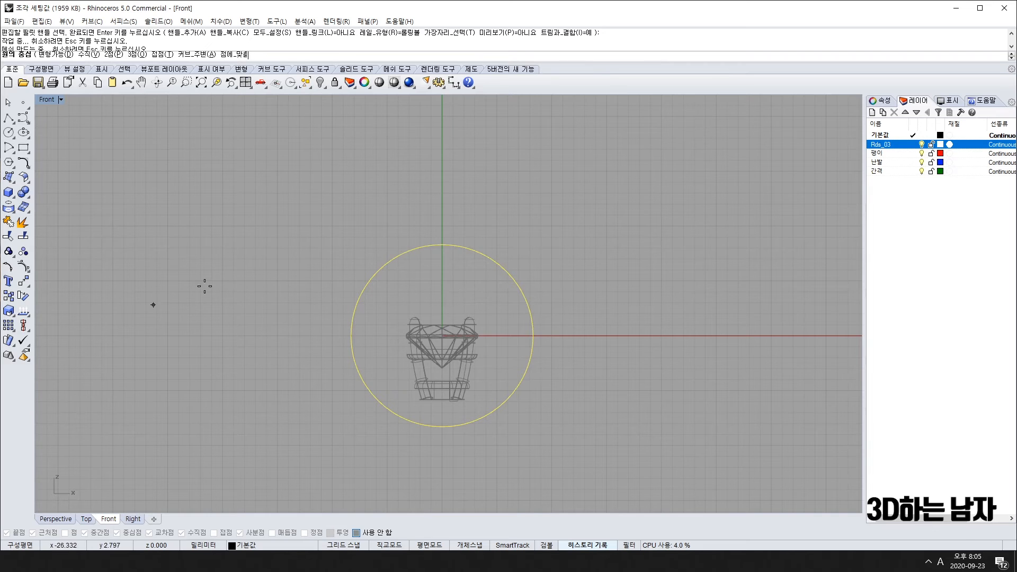
pyautogui.click(362, 275)
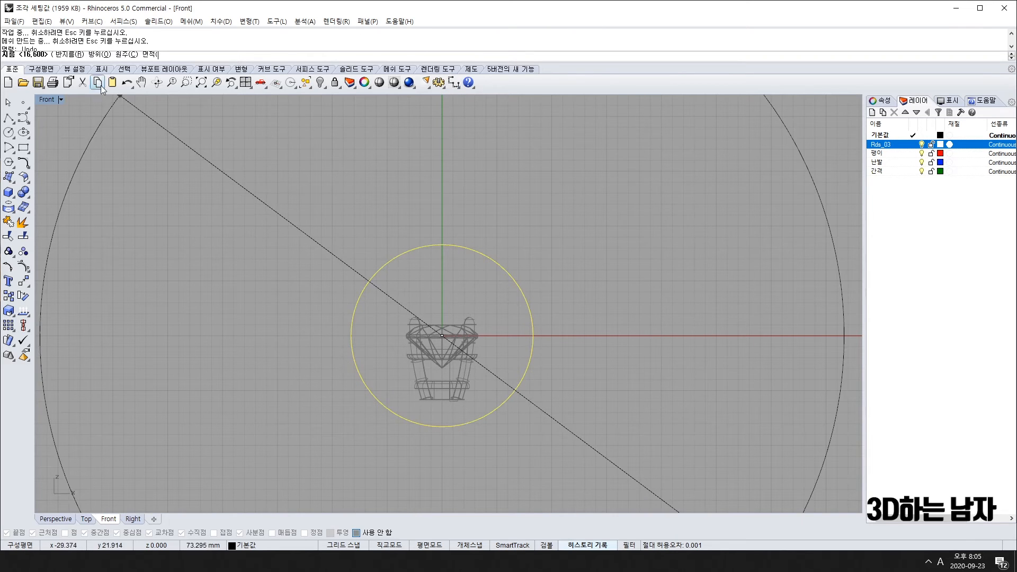
pyautogui.click(69, 54)
pyautogui.write('1')
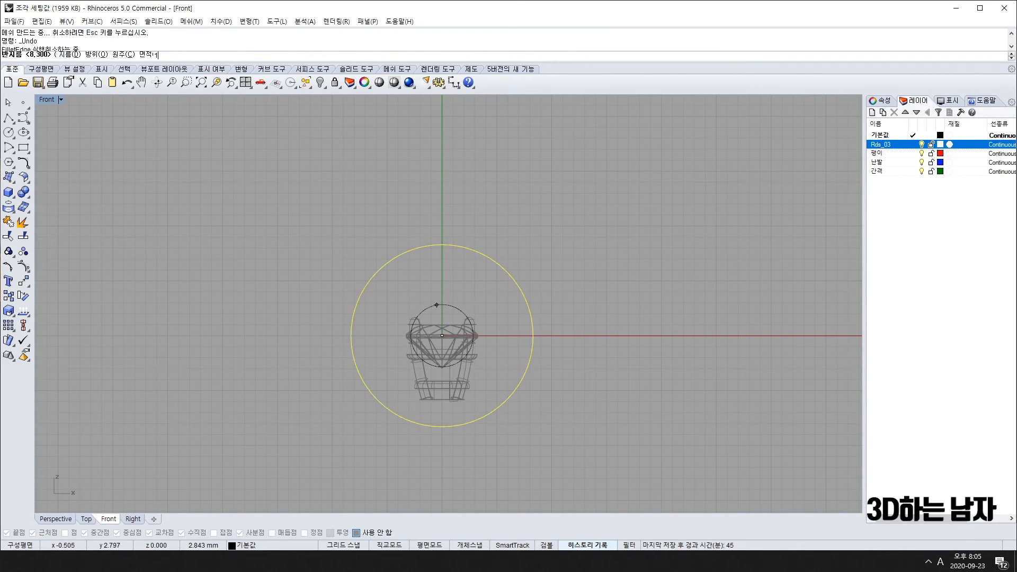
pyautogui.write('6.6')
pyautogui.press('Return')
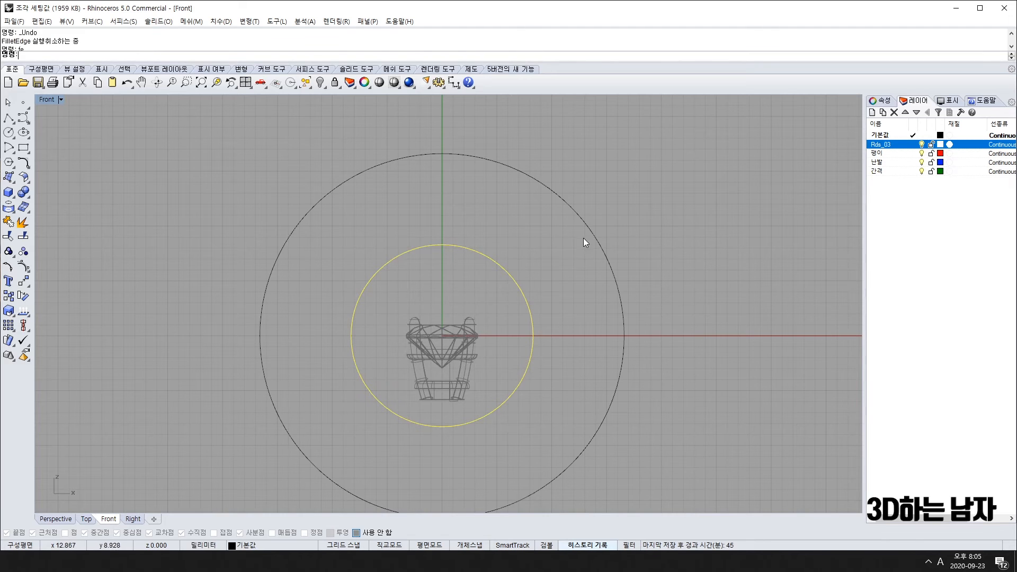
# Step: Dimension the full width of the larger circle between its two opposite quadrant points on the horizontal axis
pyautogui.press('Escape')
pyautogui.click(598, 240)
pyautogui.scroll(-5, 597, 240)
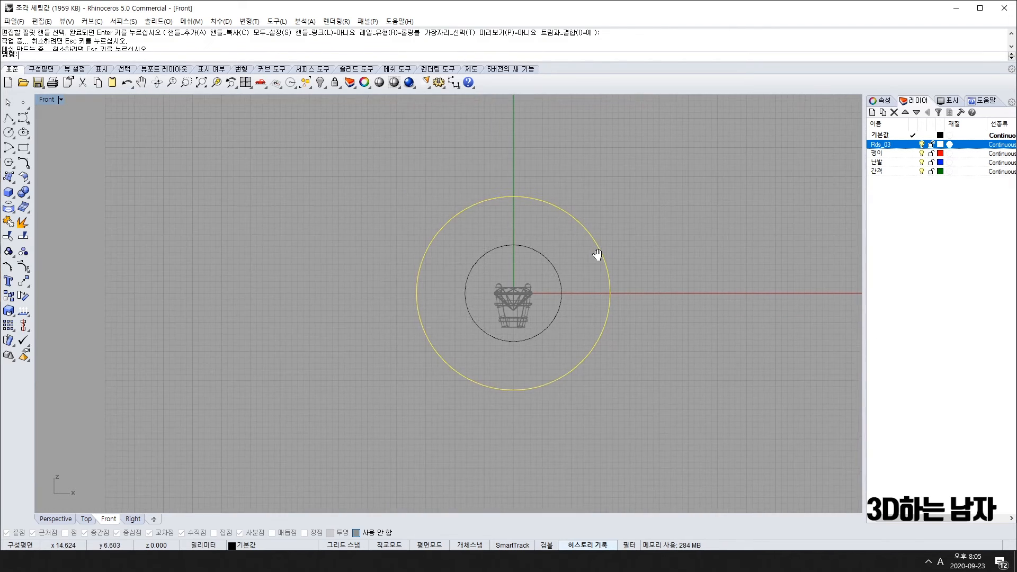
pyautogui.moveTo(598, 255); pyautogui.dragTo(584, 249, button='right')
pyautogui.write('fe')
pyautogui.press('Return')
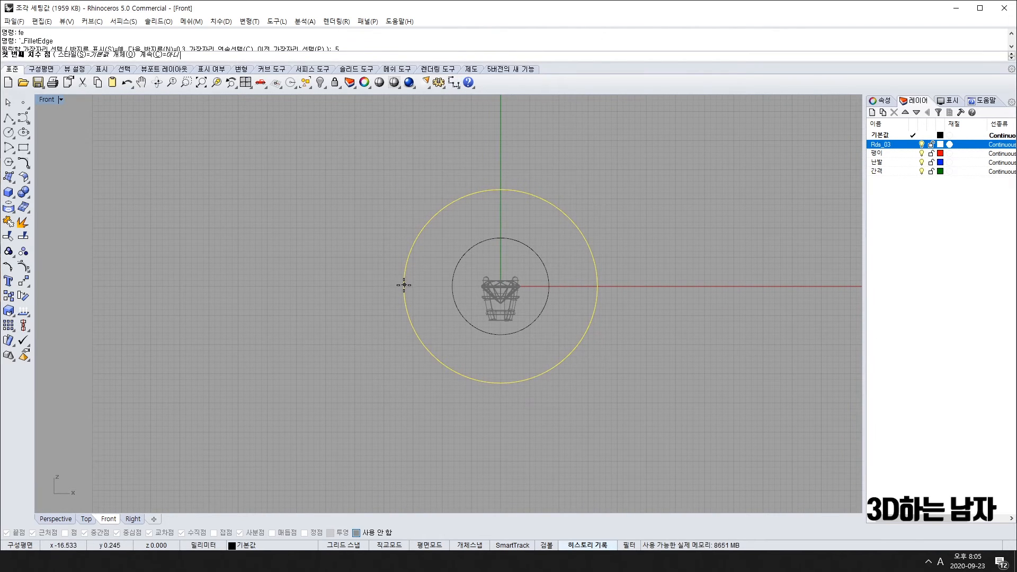
pyautogui.click(403, 285)
pyautogui.click(597, 286)
pyautogui.click(519, 170)
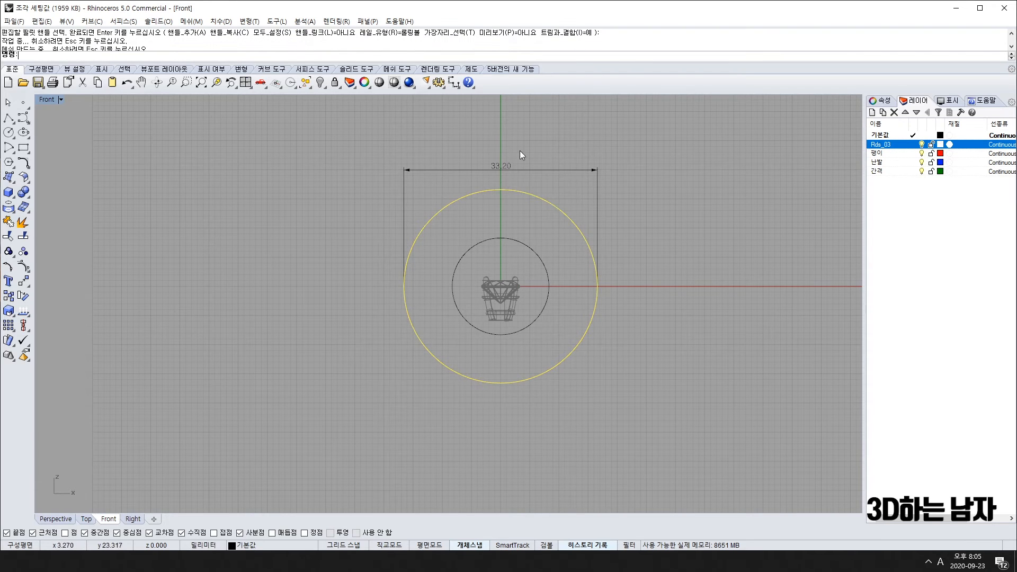
# Step: Delete the width dimension and the larger circle
pyautogui.scroll(5, 525, 152)
pyautogui.click(504, 182)
pyautogui.press('Delete')
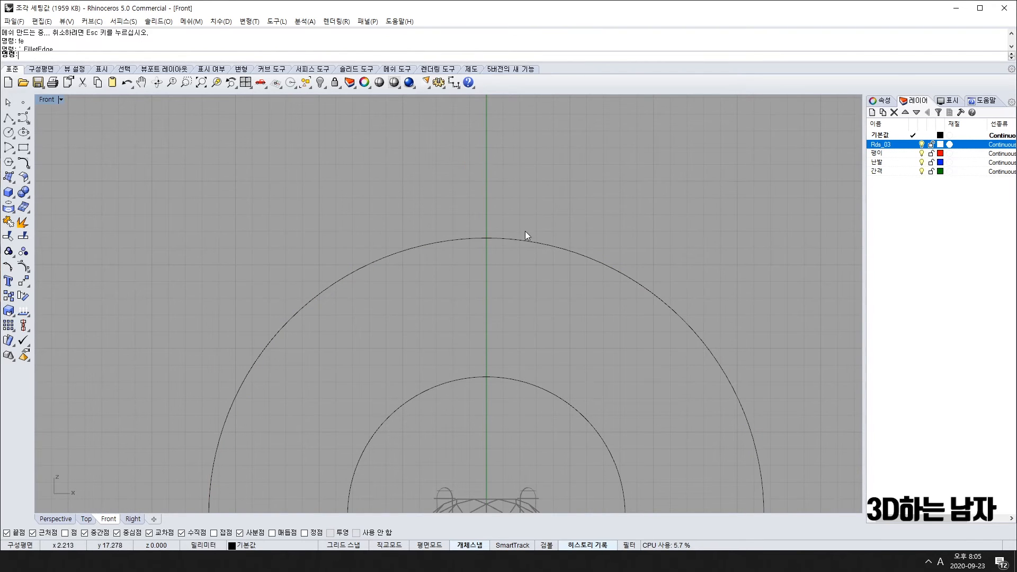
pyautogui.click(538, 249)
pyautogui.press('Delete')
pyautogui.scroll(-3, 504, 332)
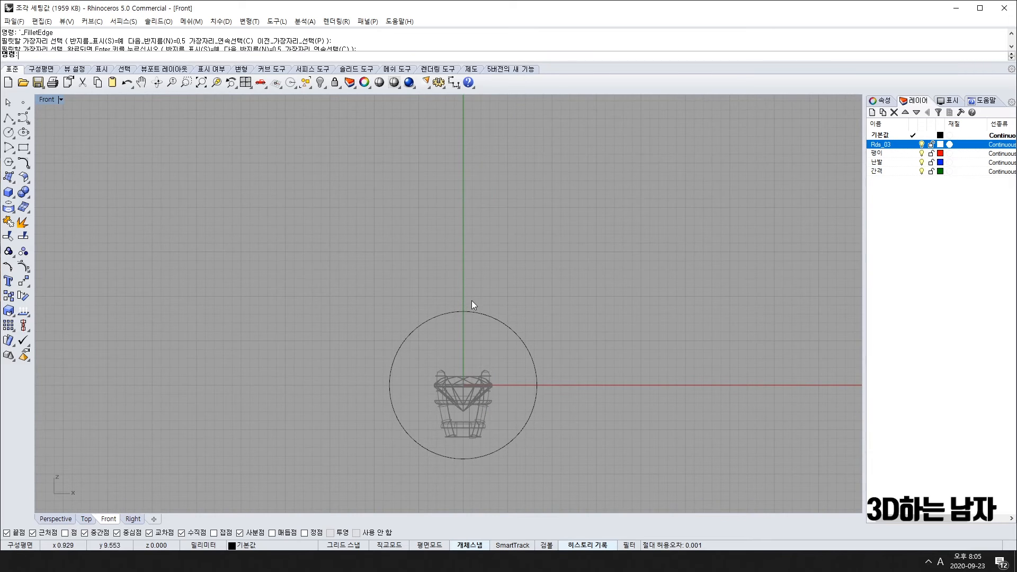
# Step: Repeat the Circle command at the origin using the diameter option with a value of 16.6 mm
pyautogui.press('Return')
pyautogui.click(479, 311)
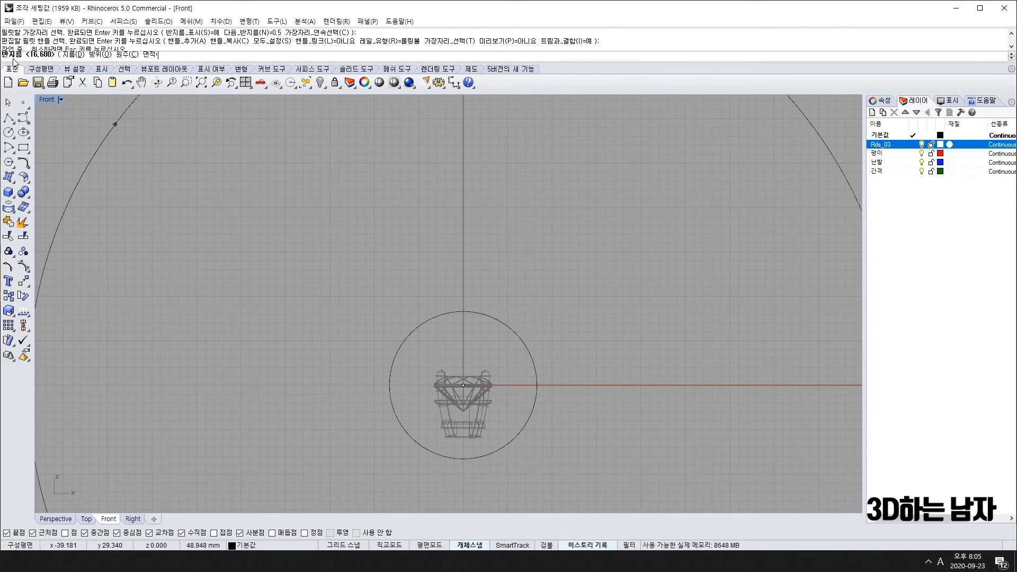
pyautogui.click(72, 55)
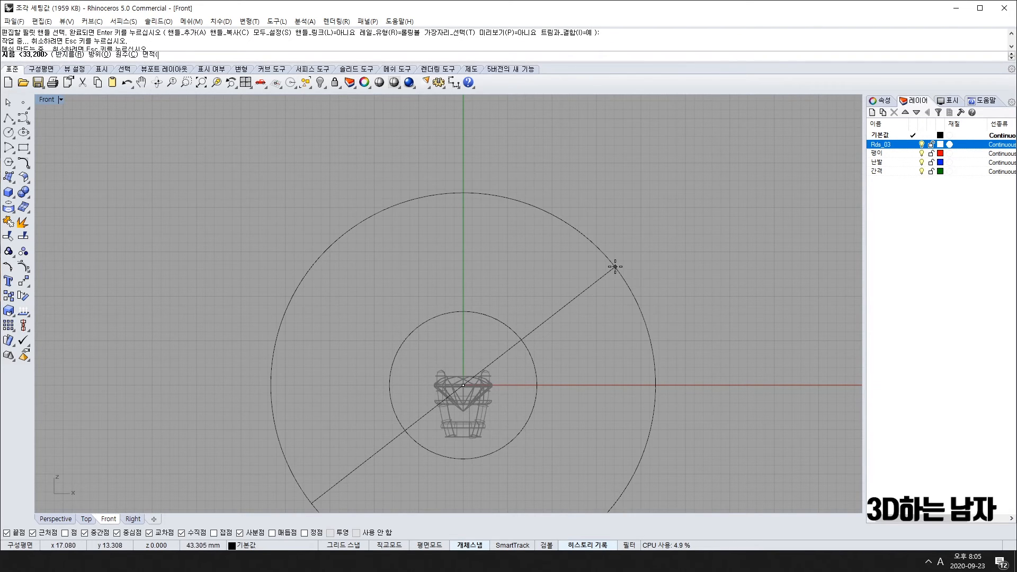
pyautogui.write('16.6')
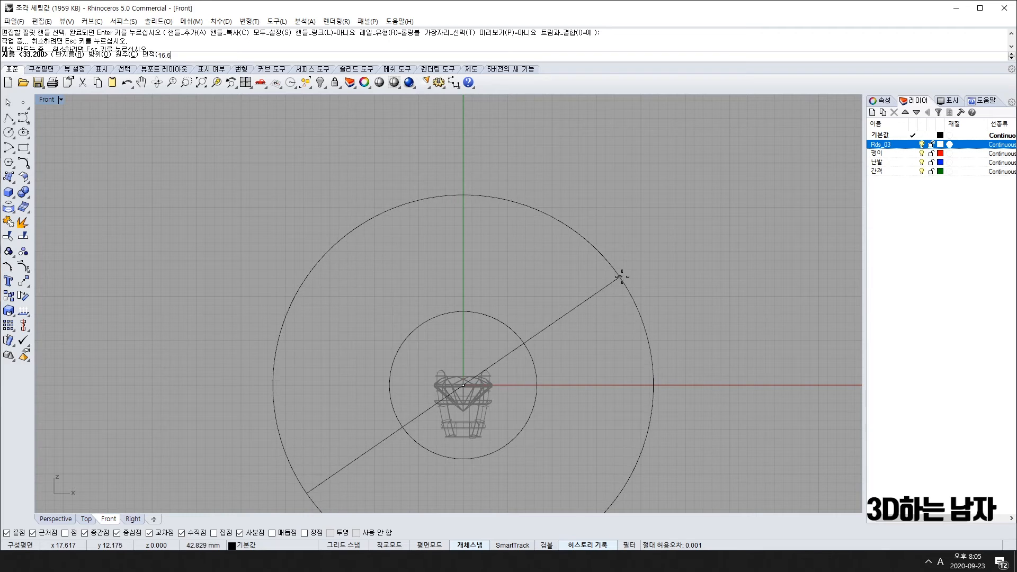
pyautogui.press('Return')
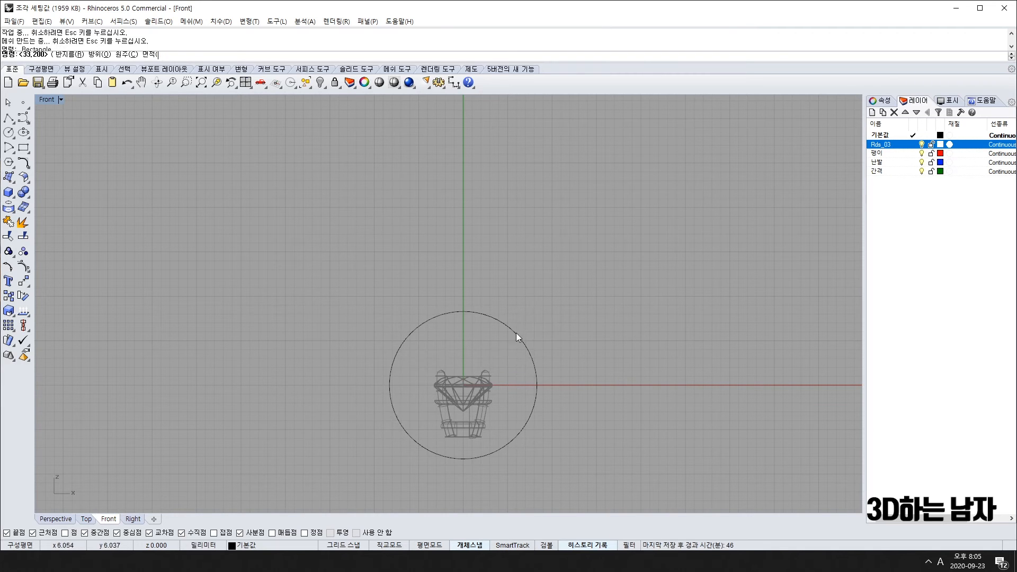
# Step: Offset the 16.6 mm circle outward by 2 mm
pyautogui.click(513, 332)
pyautogui.moveTo(427, 293); pyautogui.dragTo(486, 258, button='right')
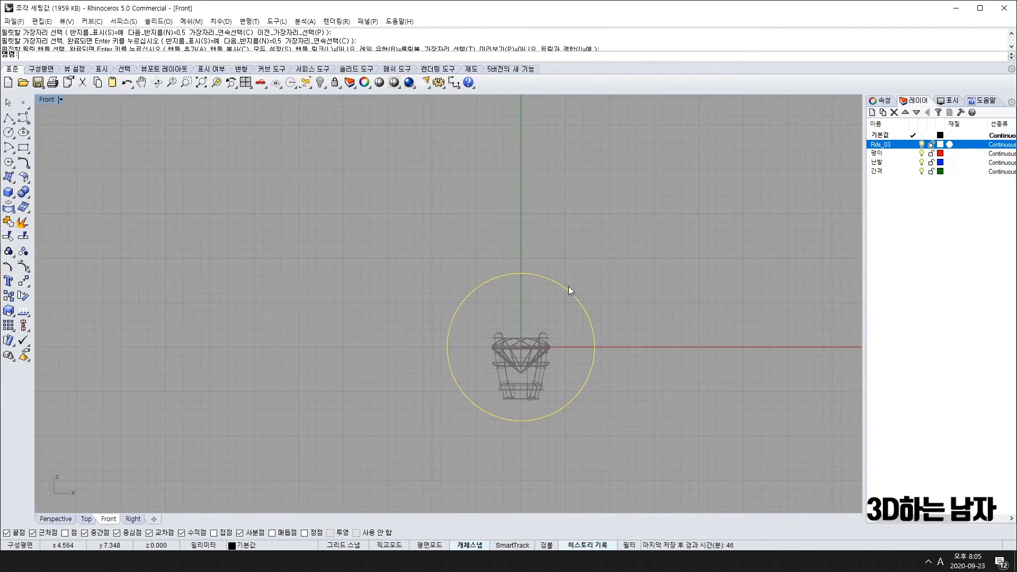
pyautogui.scroll(3, 568, 286)
pyautogui.moveTo(570, 347); pyautogui.dragTo(549, 325, button='right')
pyautogui.scroll(-3, 545, 297)
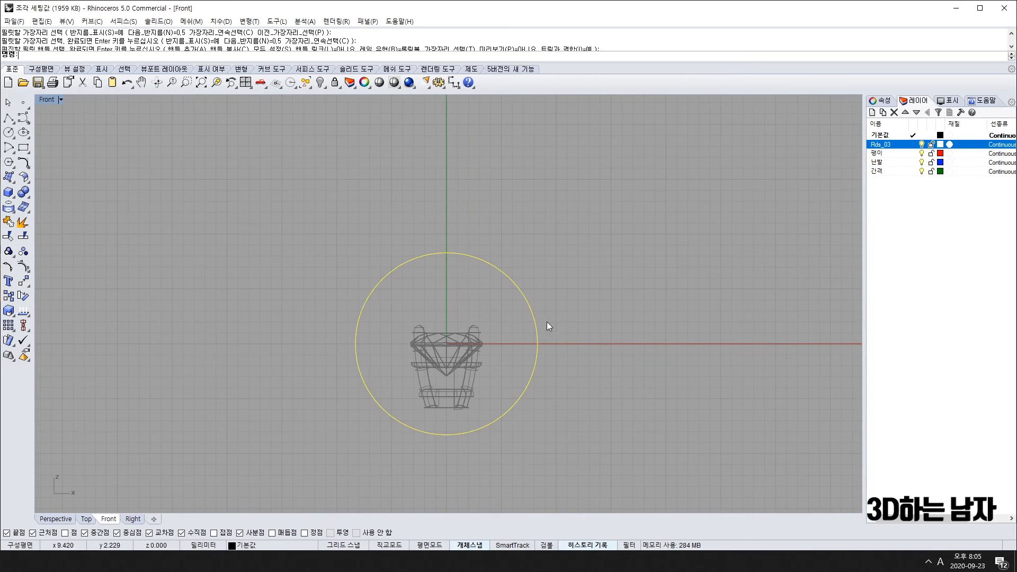
pyautogui.click(28, 166)
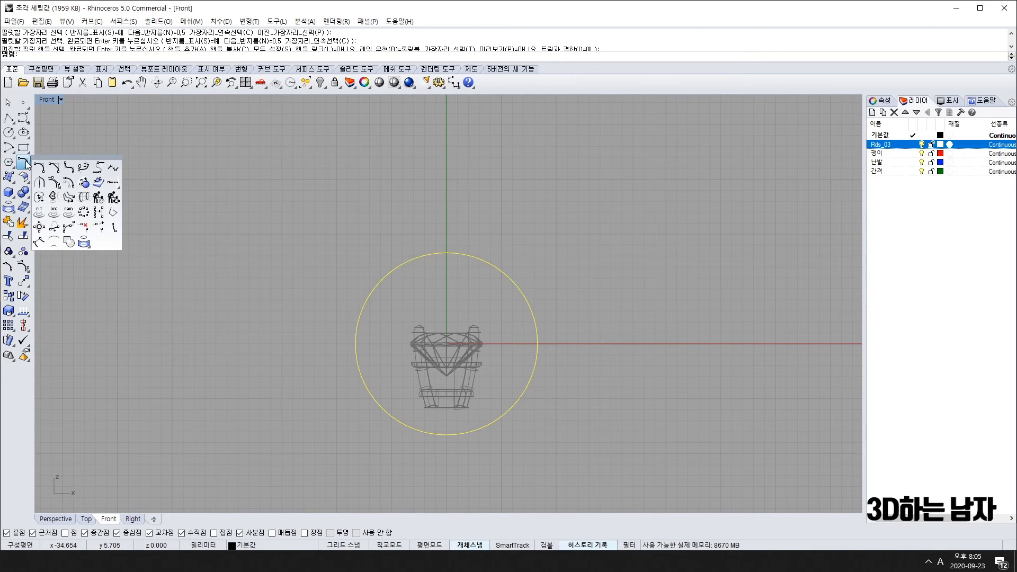
pyautogui.click(69, 184)
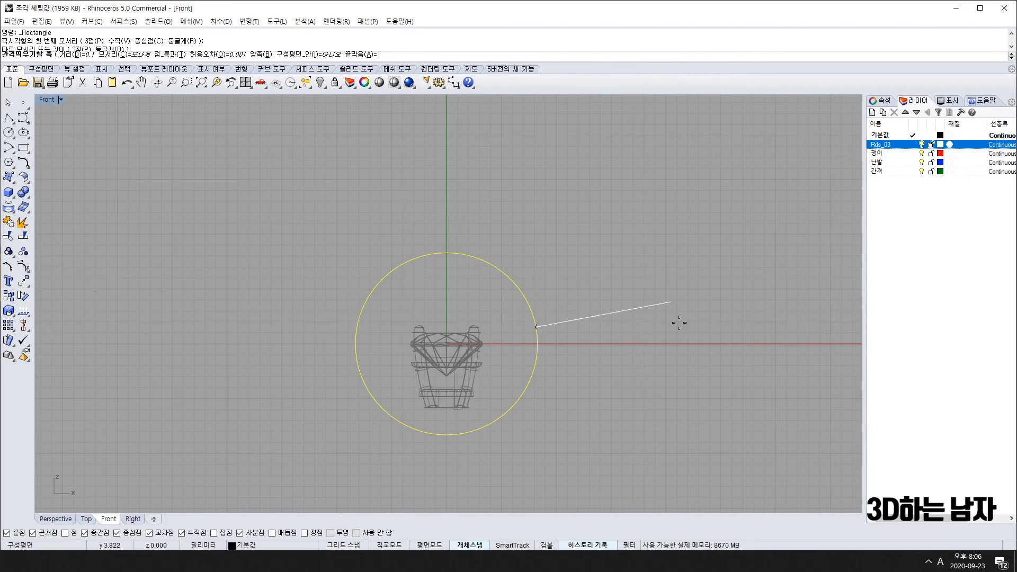
pyautogui.write('2')
pyautogui.press('Return')
pyautogui.click(704, 345)
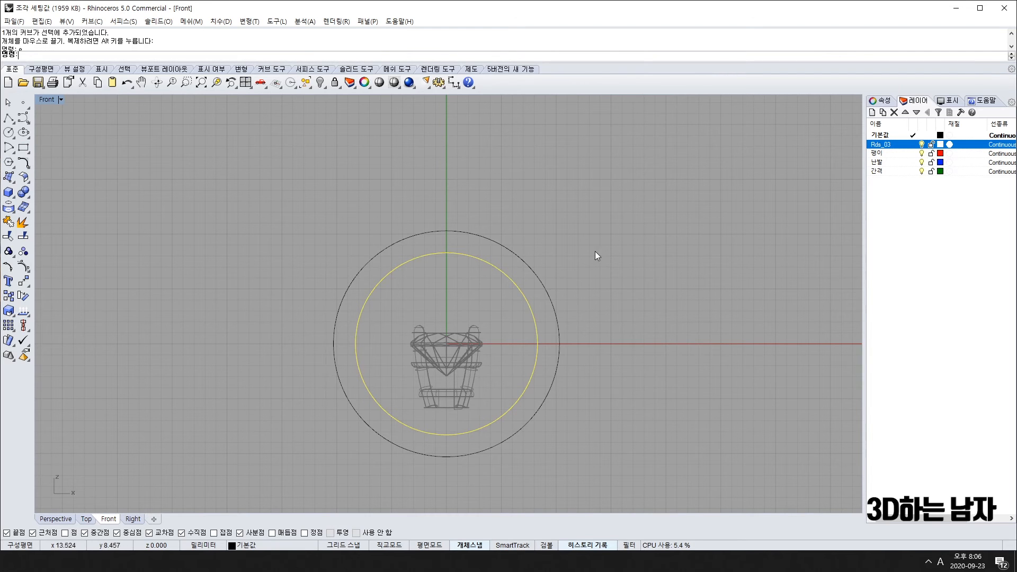
# Step: Dimension the horizontal gap between the inner and outer circles at their right quadrant points
pyautogui.click(595, 251)
pyautogui.moveTo(650, 240); pyautogui.dragTo(519, 356)
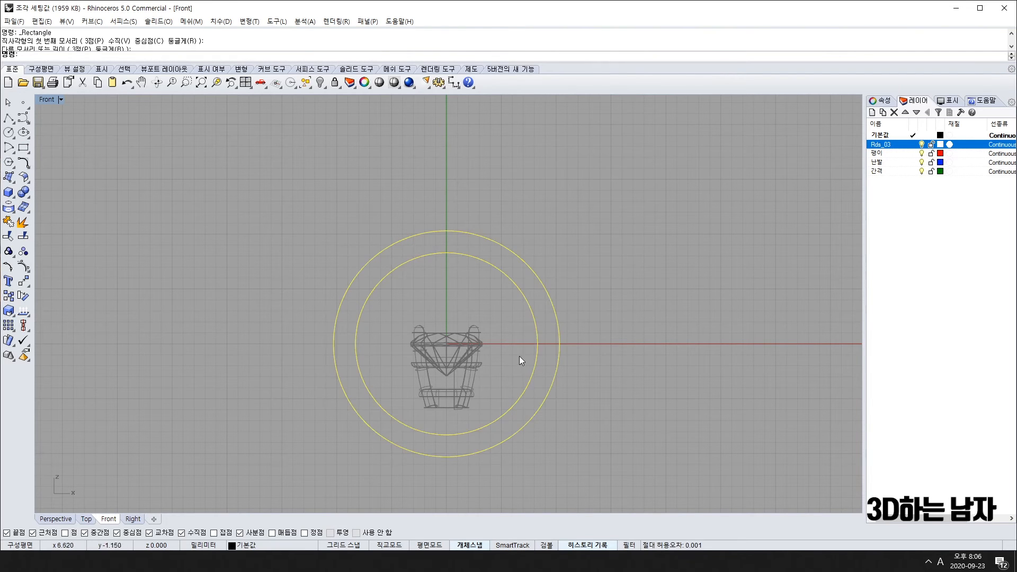
pyautogui.keyDown('ctrl'); pyautogui.click(551, 303); pyautogui.keyUp('ctrl')
pyautogui.click(558, 303)
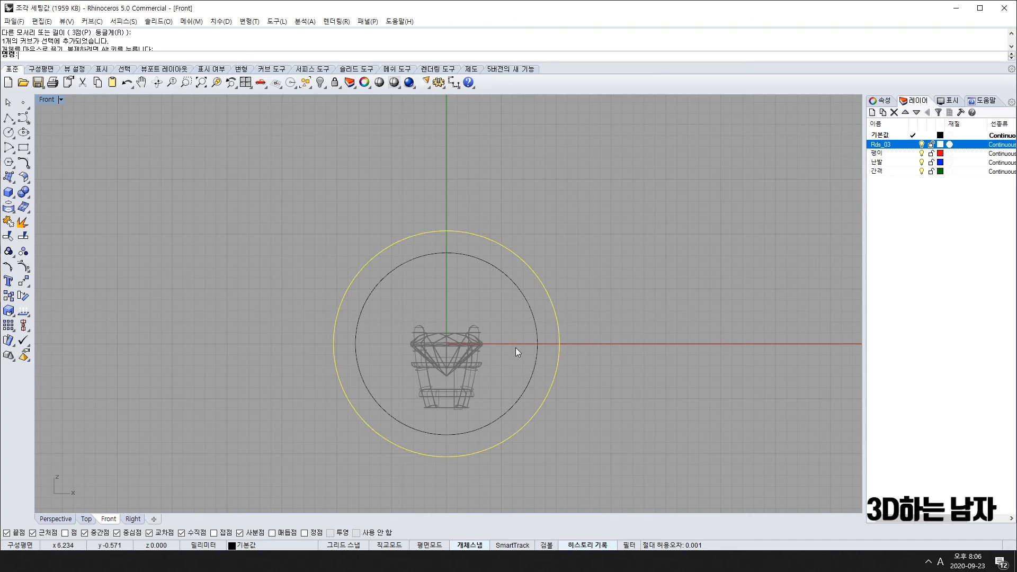
pyautogui.click(454, 83)
pyautogui.click(537, 344)
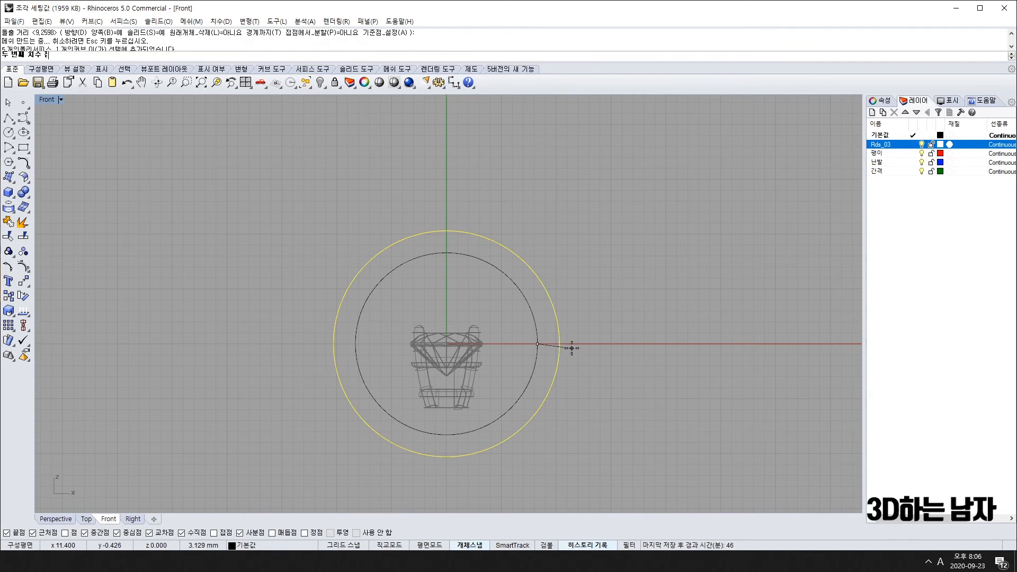
pyautogui.click(559, 344)
pyautogui.click(551, 215)
pyautogui.press('Return')
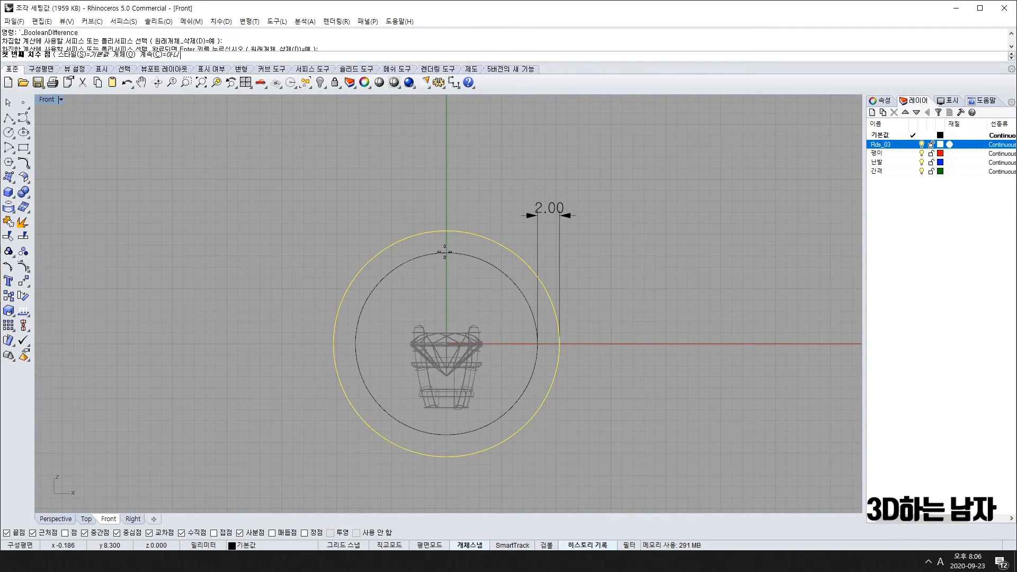
# Step: Dimension the vertical gap between the two circles at their upper quadrant points
pyautogui.click(445, 252)
pyautogui.click(447, 231)
pyautogui.click(286, 241)
pyautogui.press('Return')
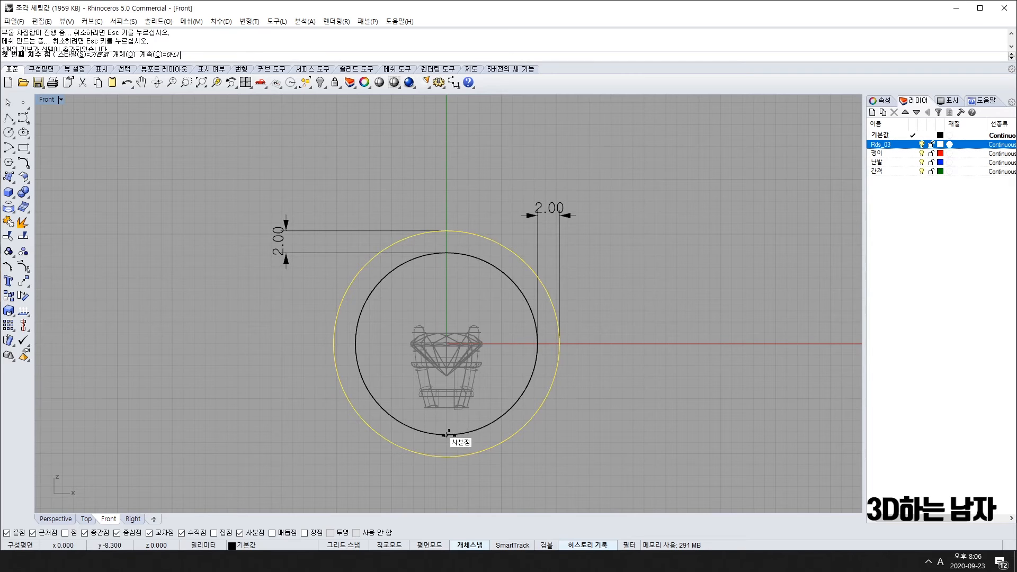
# Step: Dimension the vertical gap between the two circles at their lower quadrant points
pyautogui.click(447, 434)
pyautogui.click(446, 457)
pyautogui.click(717, 430)
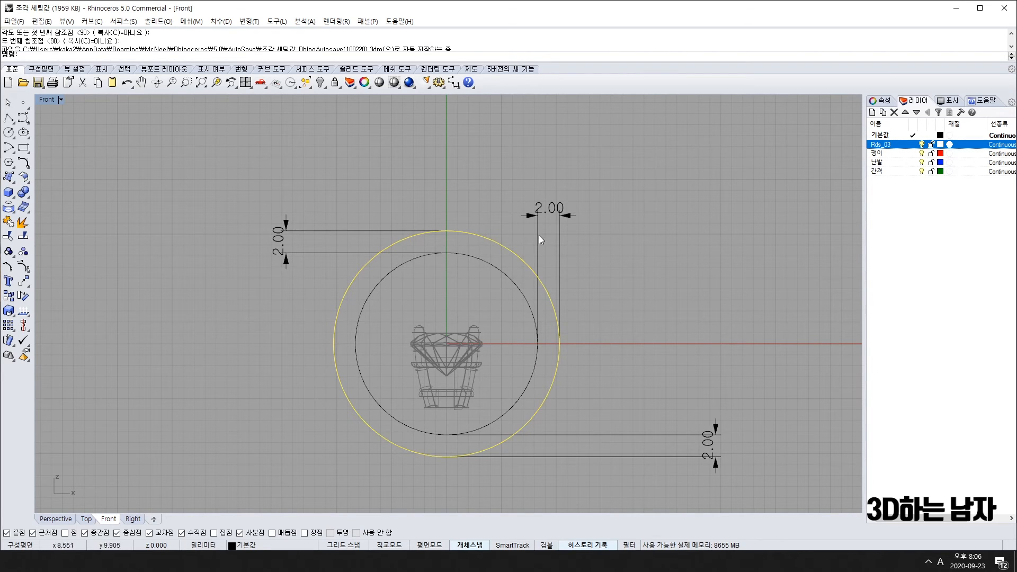
# Step: Delete the gap dimensions at the right and upper quadrants of the circles
pyautogui.click(558, 224)
pyautogui.press('Delete')
pyautogui.click(337, 233)
pyautogui.press('Delete')
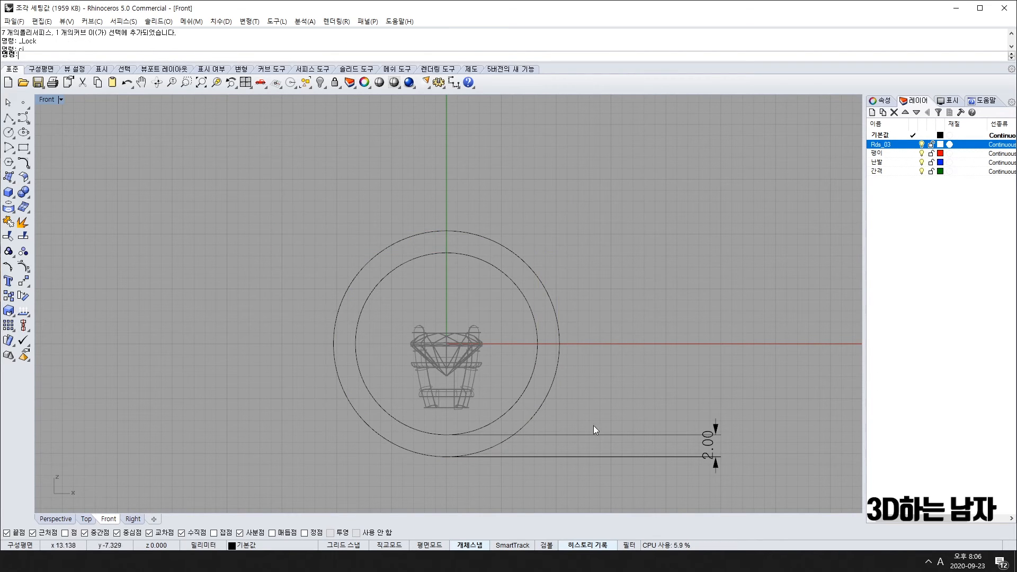
# Step: Delete the remaining gap dimension below the circles and rebuild both circles with 12 points at degree 3
pyautogui.click(627, 433)
pyautogui.press('Delete')
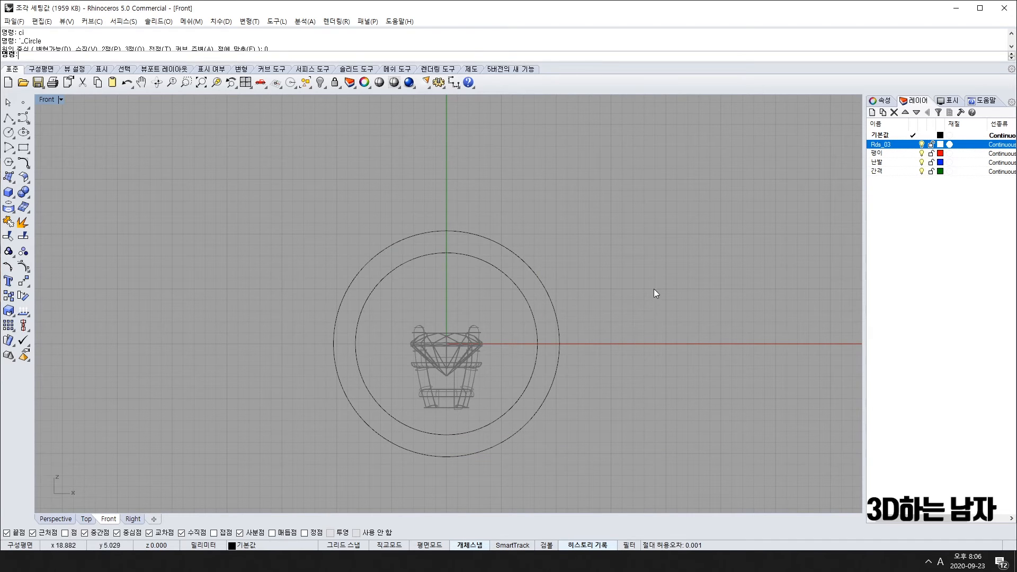
pyautogui.moveTo(654, 288); pyautogui.dragTo(526, 362)
pyautogui.click(26, 165)
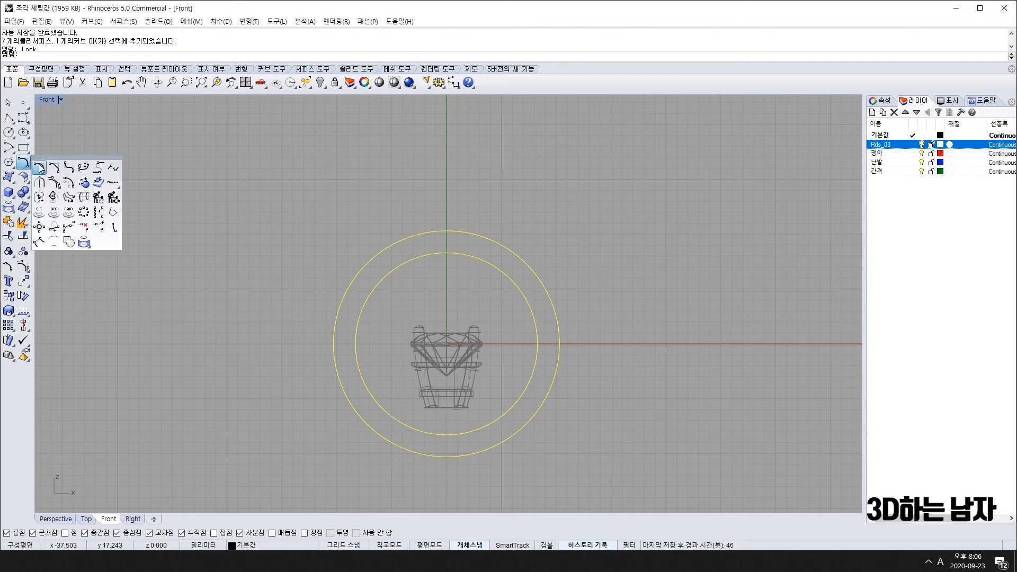
pyautogui.click(99, 198)
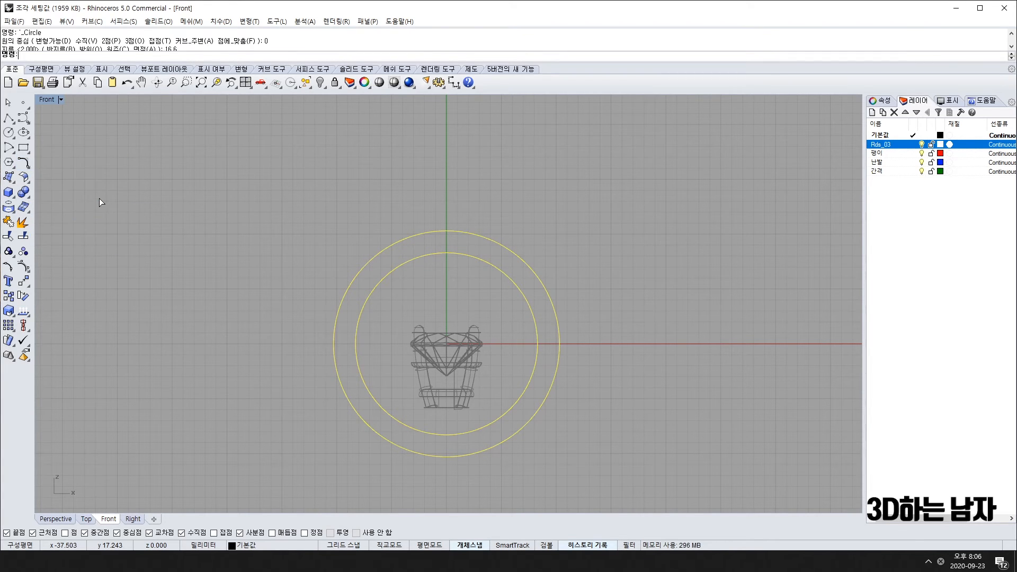
pyautogui.moveTo(616, 235); pyautogui.dragTo(591, 241)
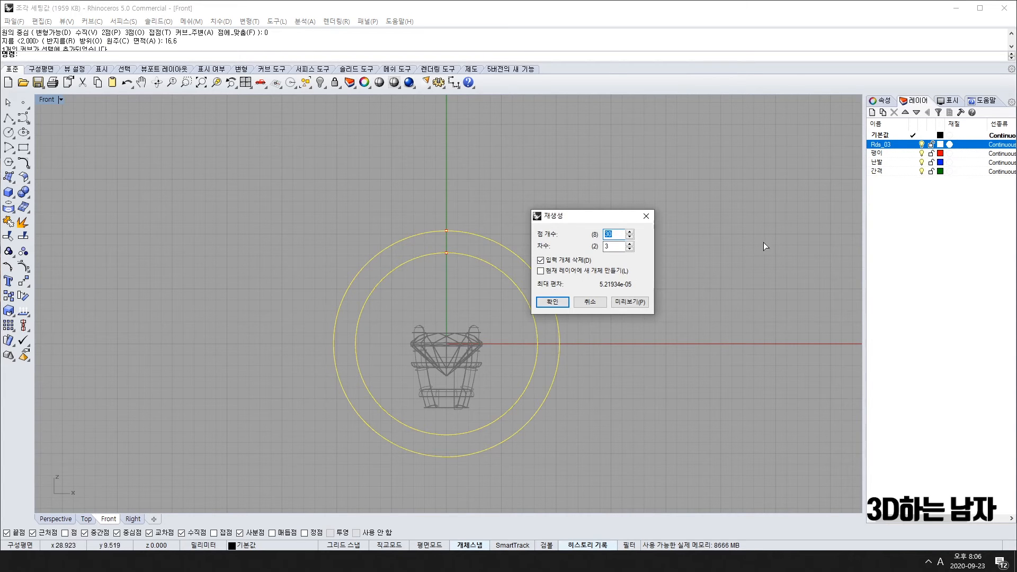
pyautogui.write('12')
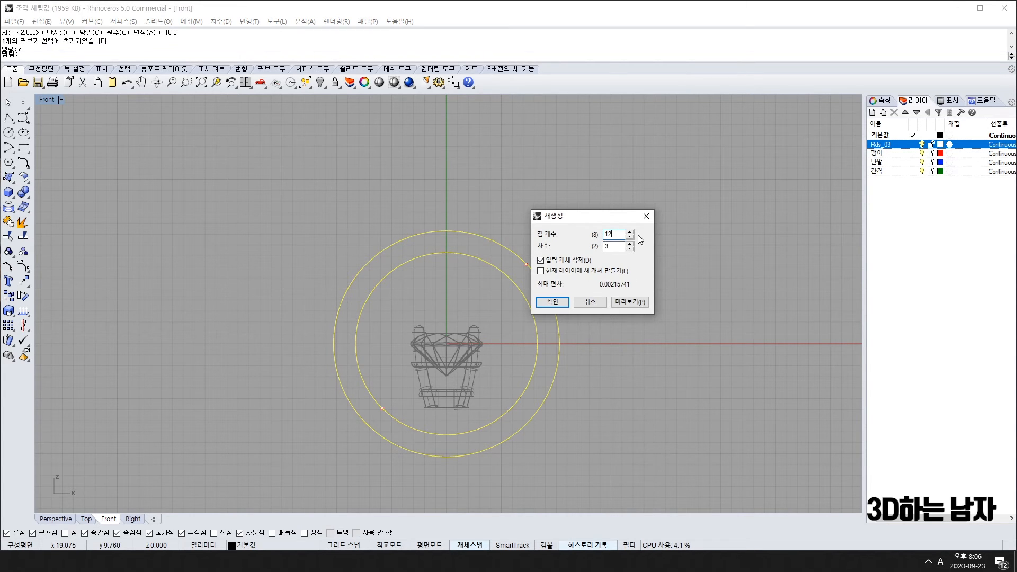
pyautogui.click(553, 302)
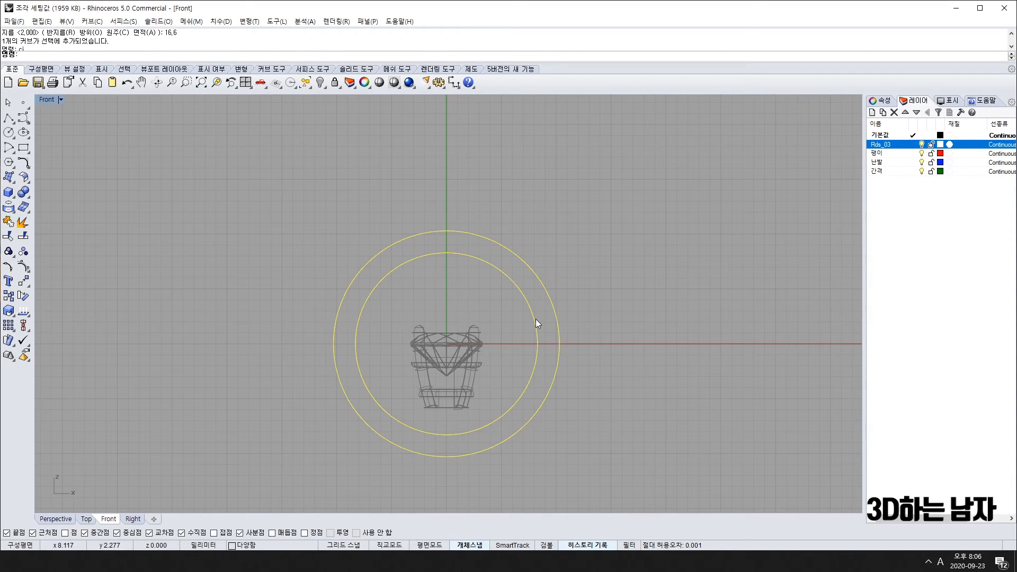
# Step: Display the control points of the rebuilt inner and outer circles for inspection, and hide them again
pyautogui.click(535, 320)
pyautogui.press('F10')
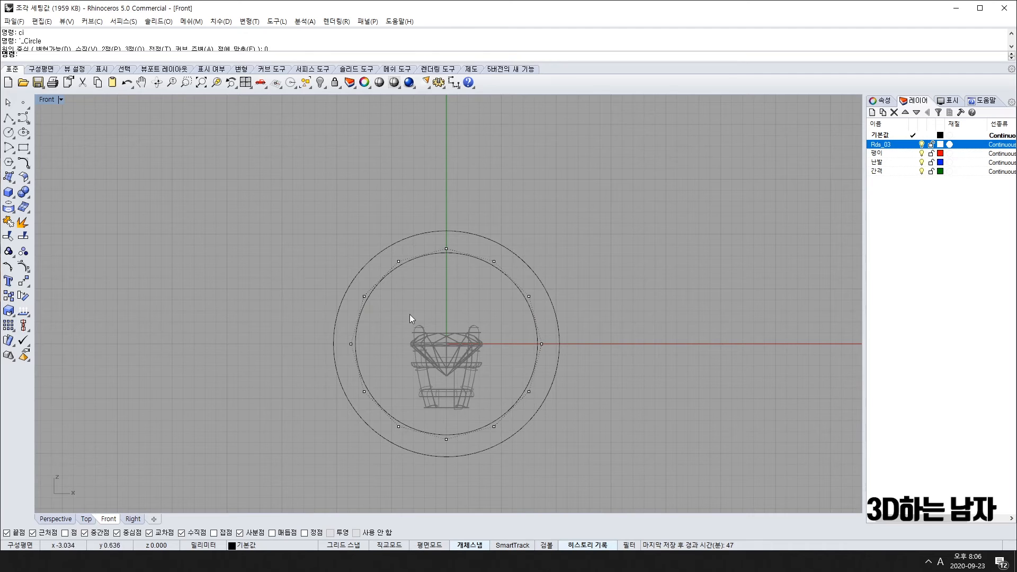
pyautogui.press('F11')
pyautogui.click(489, 238)
pyautogui.press('F10')
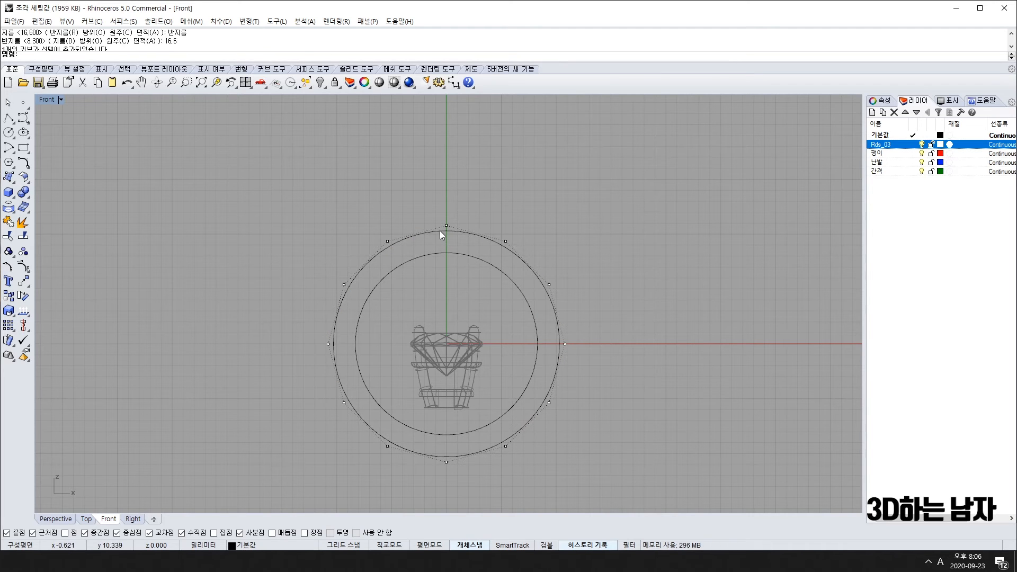
pyautogui.write('ci')
pyautogui.press('Return')
pyautogui.write('0')
pyautogui.press('Return')
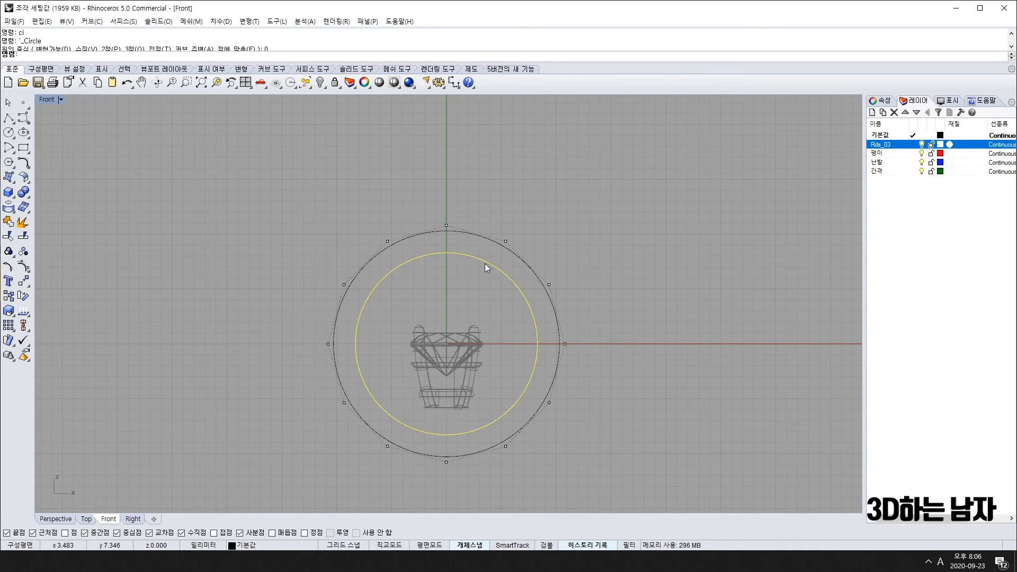
pyautogui.click(484, 262)
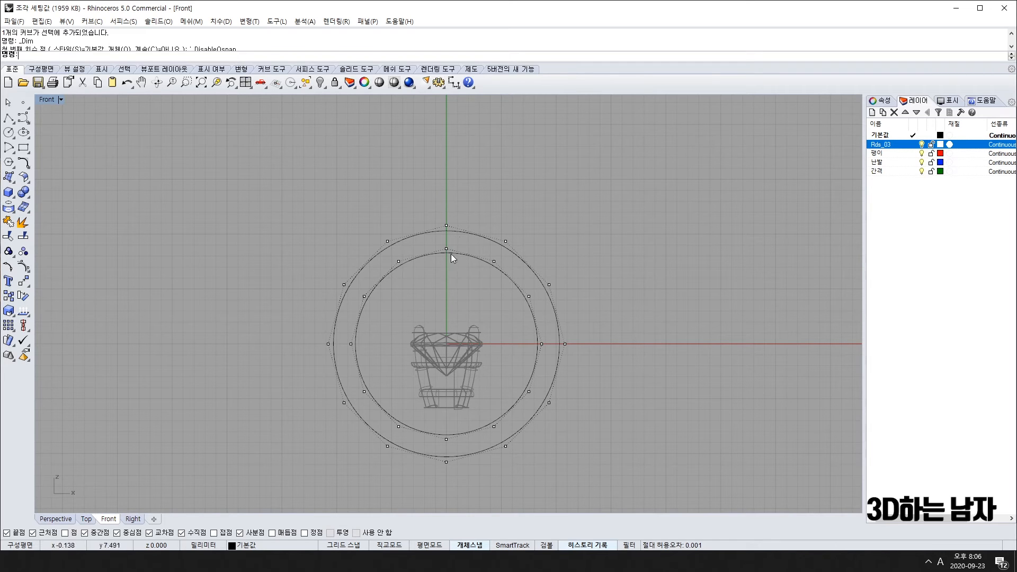
pyautogui.press('Escape')
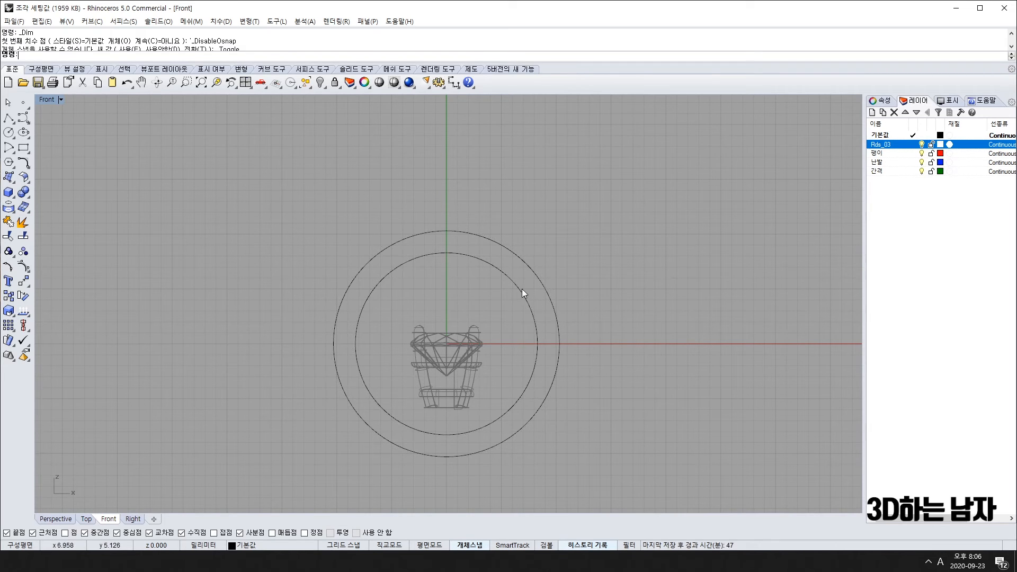
# Step: Show the outer circle's control points and stretch its five upper points vertically upward with a one-directional scale
pyautogui.click(534, 273)
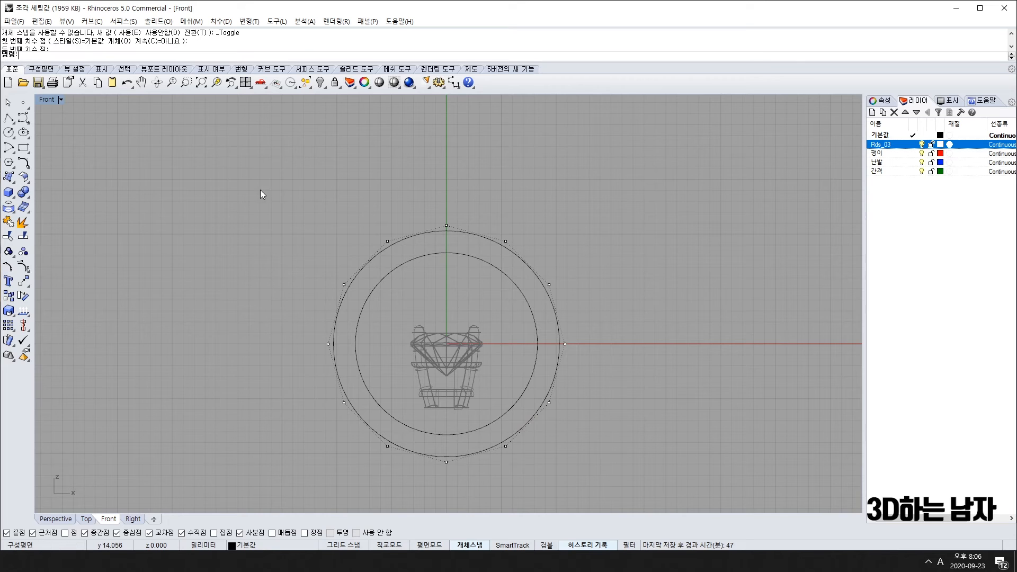
pyautogui.moveTo(260, 190); pyautogui.dragTo(602, 296)
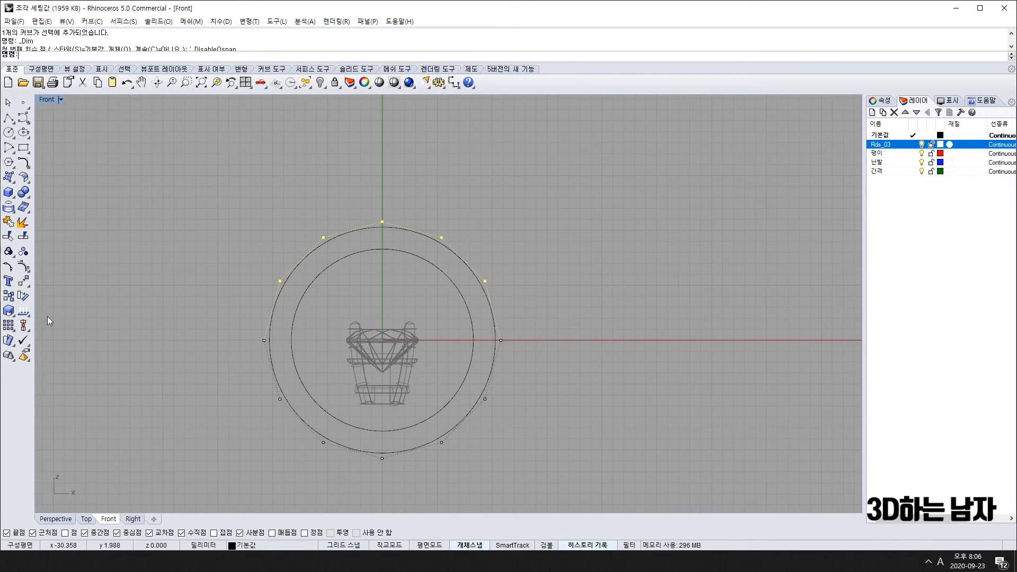
pyautogui.click(11, 315)
pyautogui.click(54, 318)
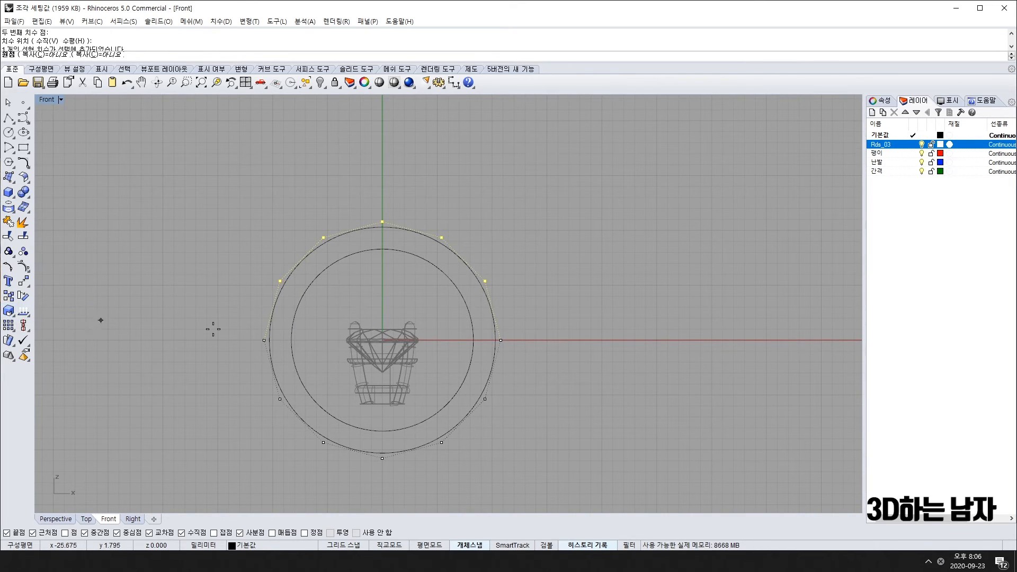
pyautogui.click(543, 375)
pyautogui.click(542, 210)
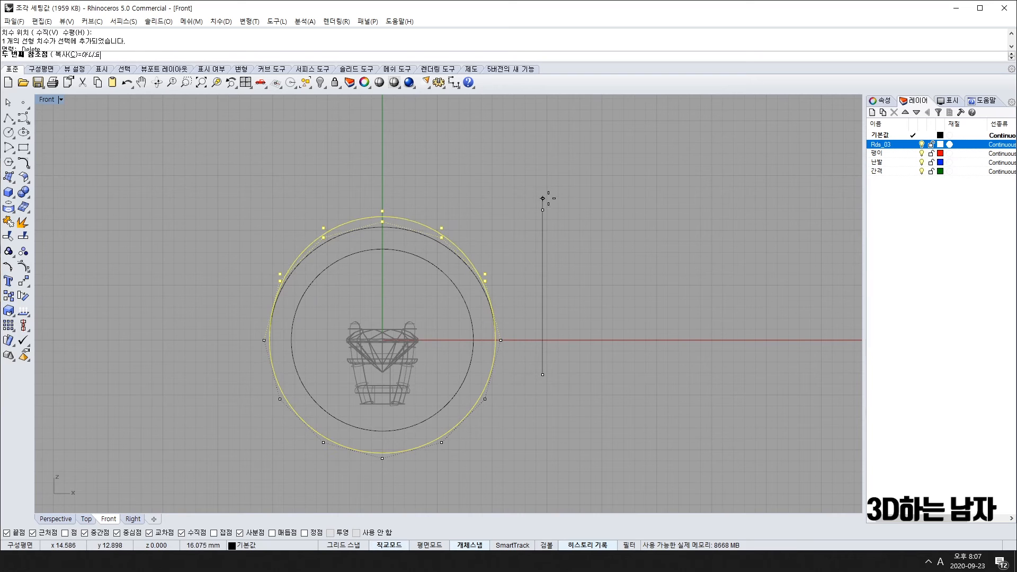
pyautogui.click(543, 208)
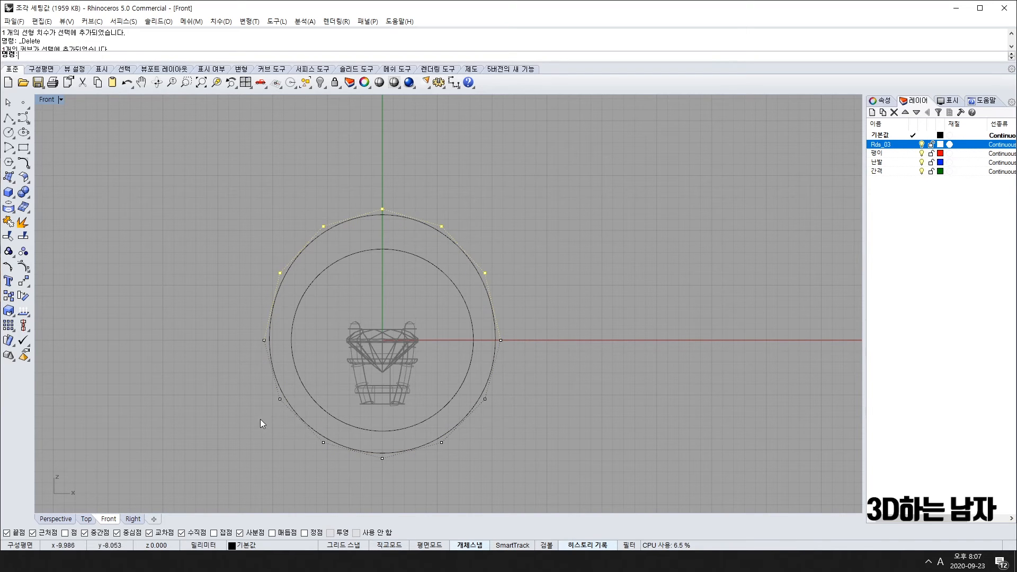
# Step: Scale the outer curve's five lower control points vertically toward the inner circle by a factor of about 0.95
pyautogui.moveTo(232, 389); pyautogui.dragTo(580, 520)
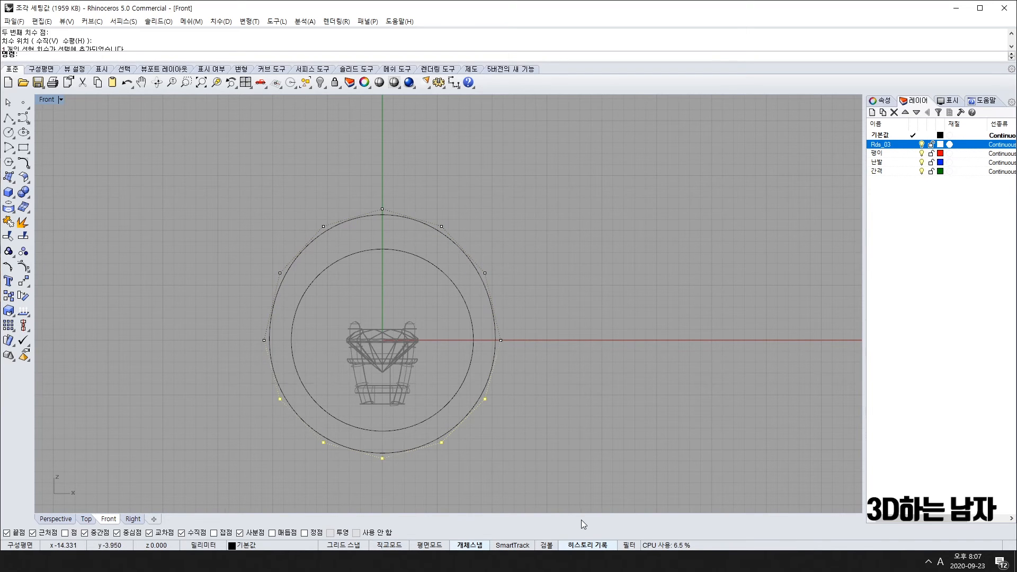
pyautogui.rightClick(557, 350)
pyautogui.click(560, 342)
pyautogui.moveTo(561, 412); pyautogui.dragTo(560, 374, button='right')
pyautogui.keyDown('shift'); pyautogui.moveTo(571, 460); pyautogui.dragTo(573, 414, button='right'); pyautogui.keyUp('shift')
pyautogui.keyDown('shift'); pyautogui.click(565, 480); pyautogui.keyUp('shift')
pyautogui.click(565, 472)
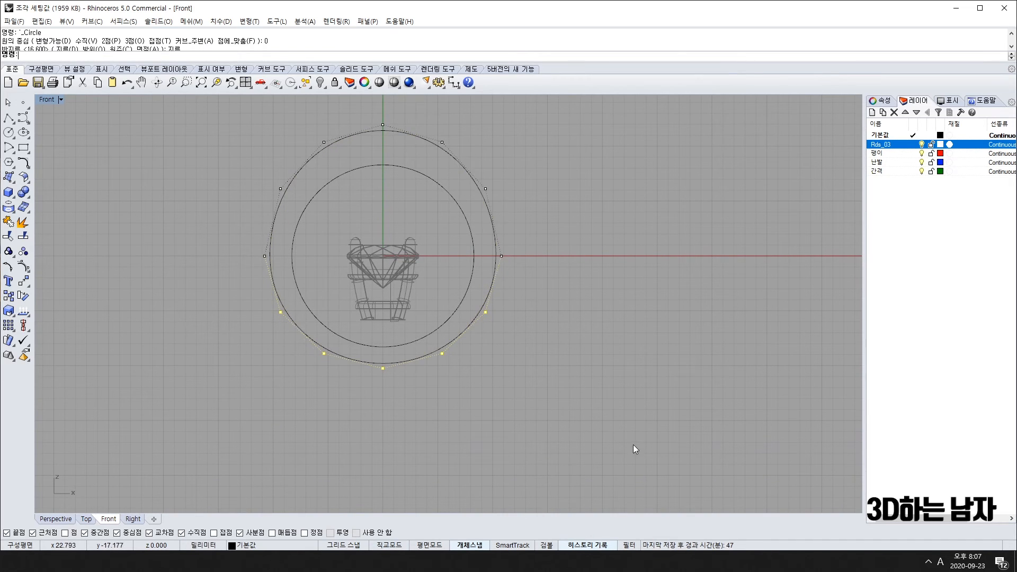
# Step: Stretch the three uppermost control points of the outer curve vertically upward with a one-directional scale
pyautogui.moveTo(559, 355); pyautogui.dragTo(563, 399, button='right')
pyautogui.moveTo(526, 350); pyautogui.dragTo(524, 424, button='right')
pyautogui.moveTo(295, 195); pyautogui.dragTo(479, 298)
pyautogui.rightClick(427, 340)
pyautogui.click(426, 339)
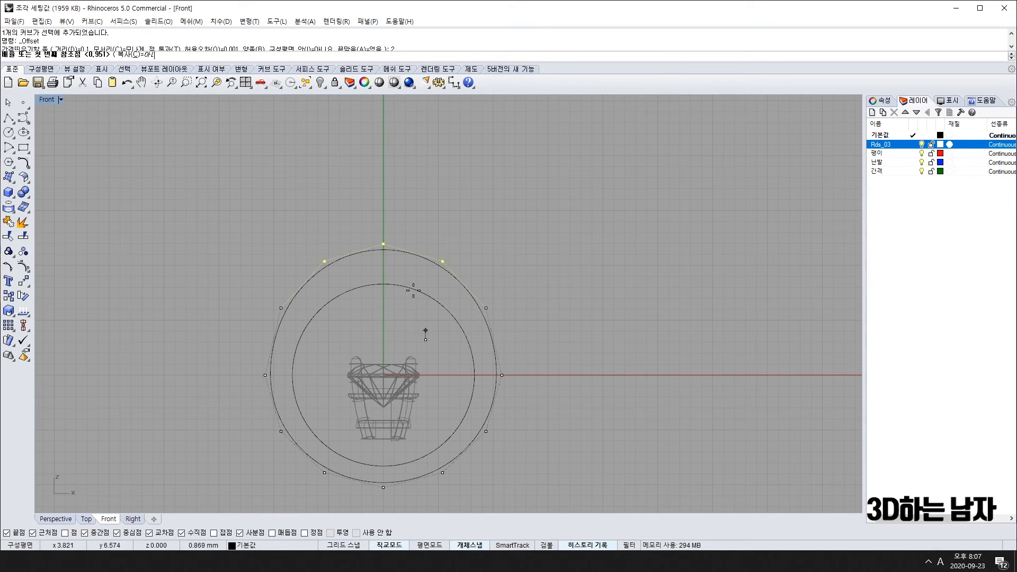
pyautogui.keyDown('shift'); pyautogui.click(412, 217); pyautogui.keyUp('shift')
pyautogui.click(411, 207)
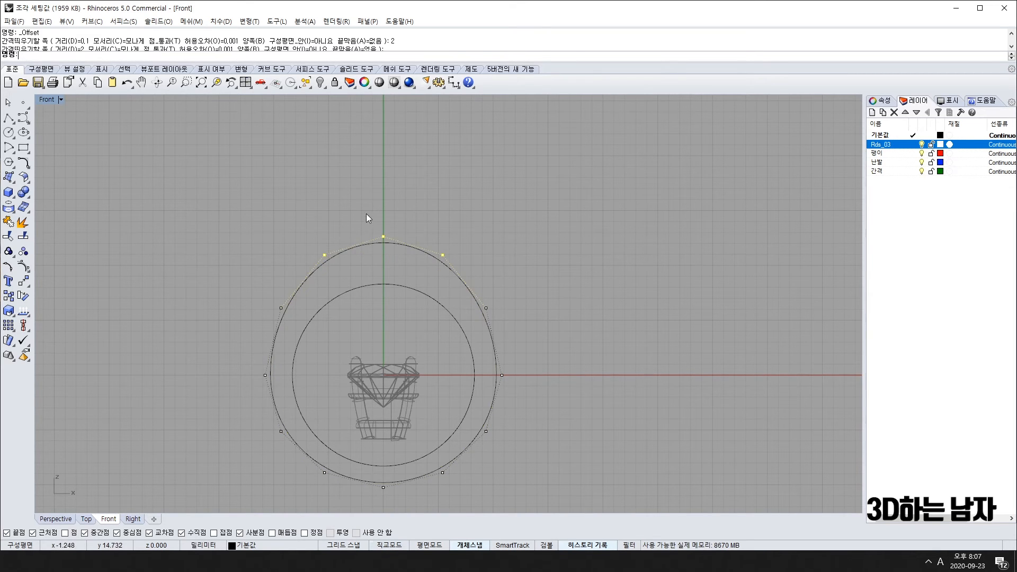
# Step: Raise the outer curve's single topmost control point slightly with a one-directional scale, and hide the control points
pyautogui.moveTo(367, 214); pyautogui.dragTo(398, 263)
pyautogui.rightClick(396, 315)
pyautogui.click(396, 319)
pyautogui.keyDown('shift'); pyautogui.click(400, 196); pyautogui.keyUp('shift')
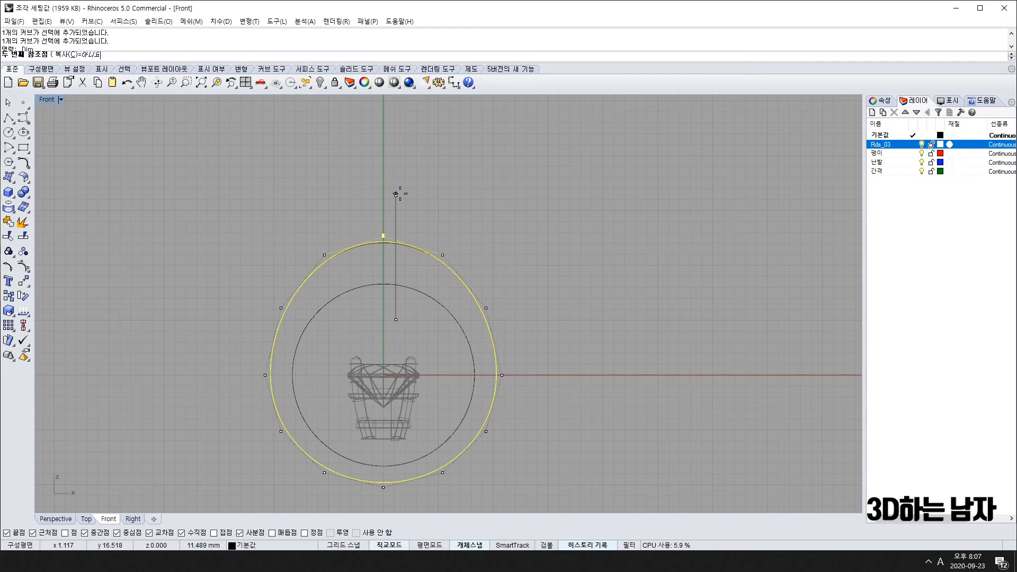
pyautogui.click(400, 193)
pyautogui.press('Escape')
pyautogui.scroll(-4, 634, 324)
pyautogui.moveTo(638, 365); pyautogui.dragTo(601, 326, button='right')
pyautogui.scroll(-3, 563, 330)
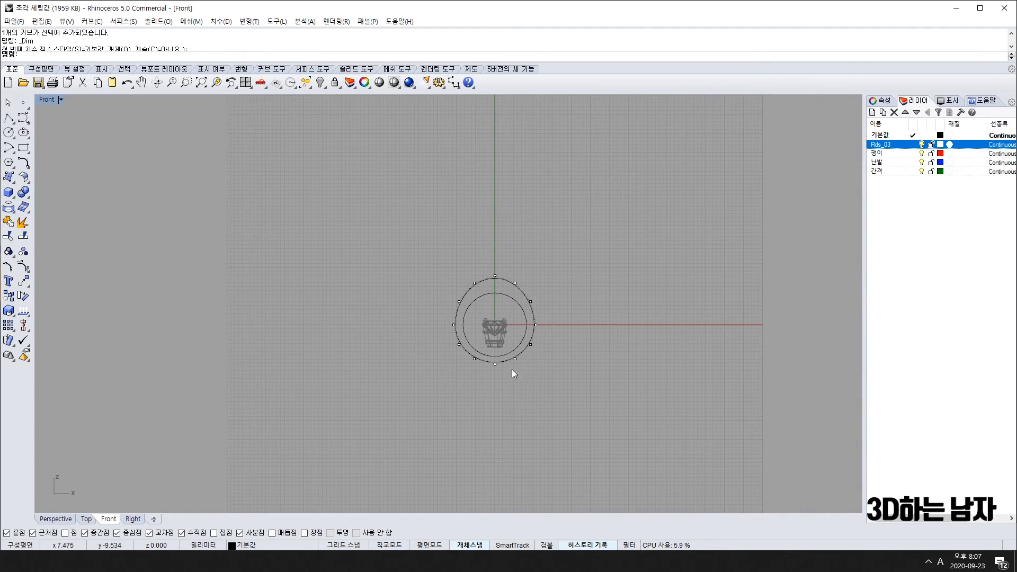
pyautogui.scroll(3, 499, 319)
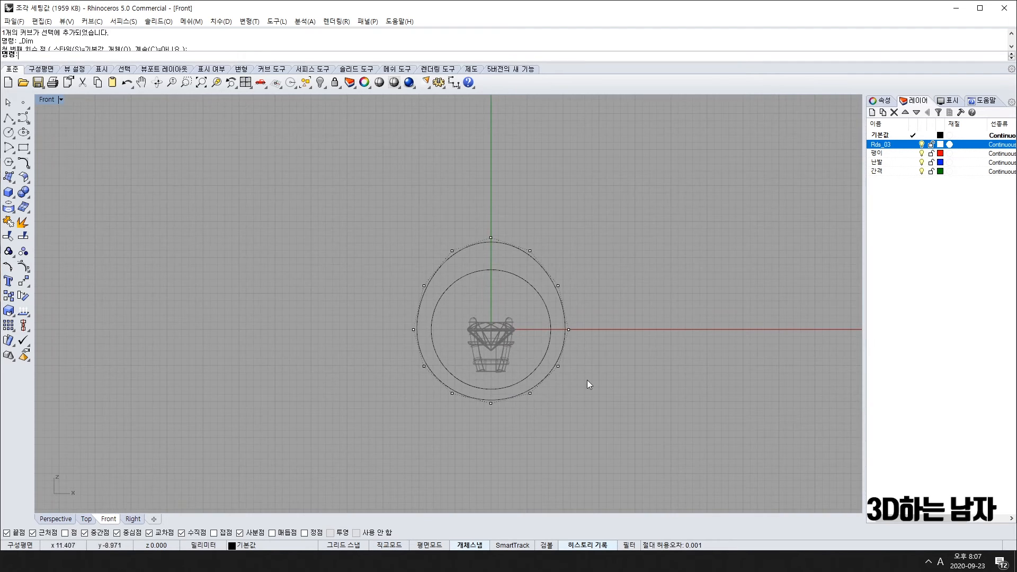
pyautogui.moveTo(628, 374); pyautogui.dragTo(527, 378, button='right')
pyautogui.scroll(4, 444, 380)
pyautogui.press('Escape')
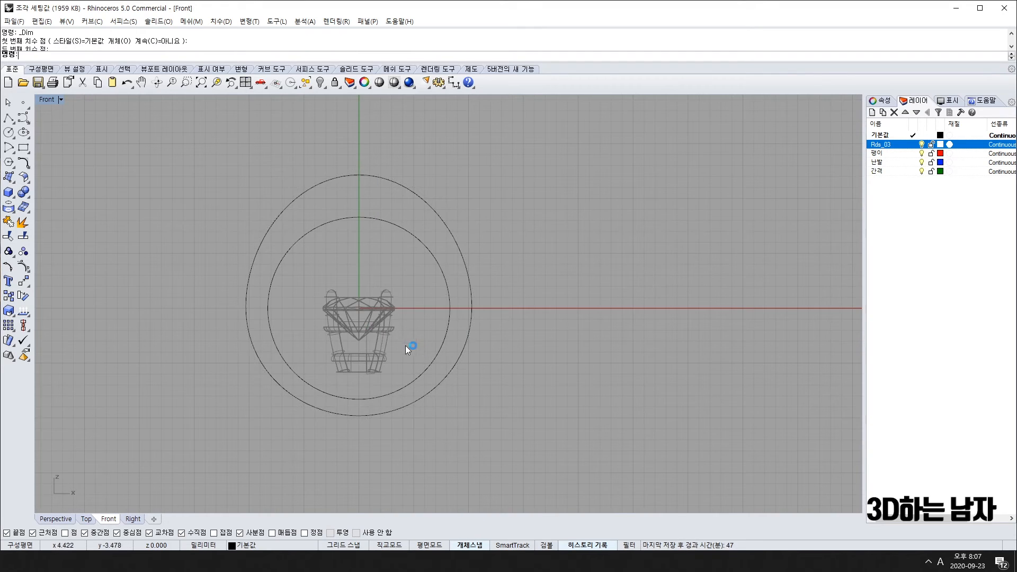
# Step: Dimension the vertical gap between the outer curve and the inner circle at their lowest points
pyautogui.moveTo(401, 341); pyautogui.dragTo(440, 352, button='right')
pyautogui.click(453, 82)
pyautogui.click(399, 427)
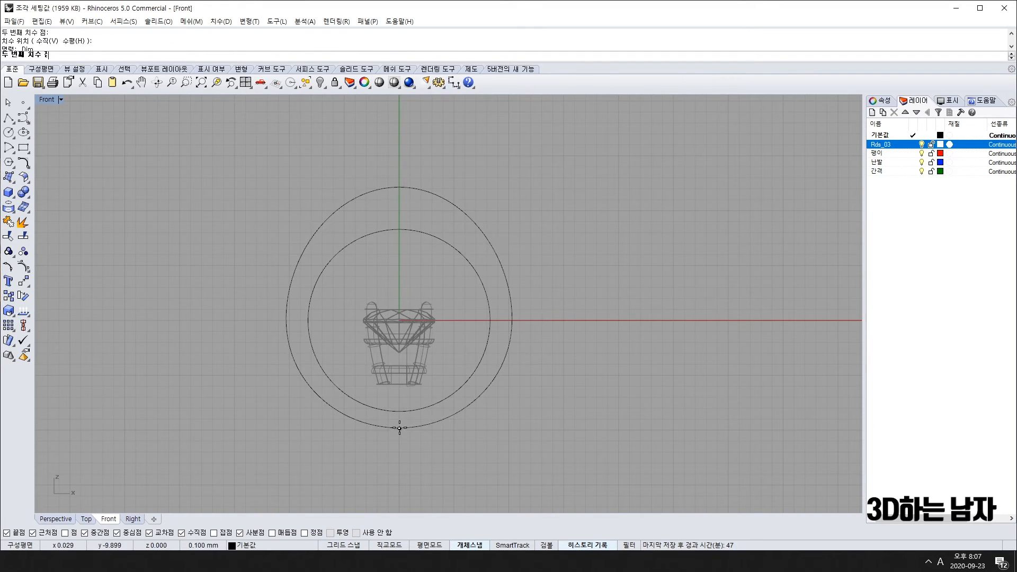
pyautogui.click(399, 412)
pyautogui.click(227, 423)
pyautogui.scroll(8, 217, 417)
pyautogui.scroll(-8, 218, 417)
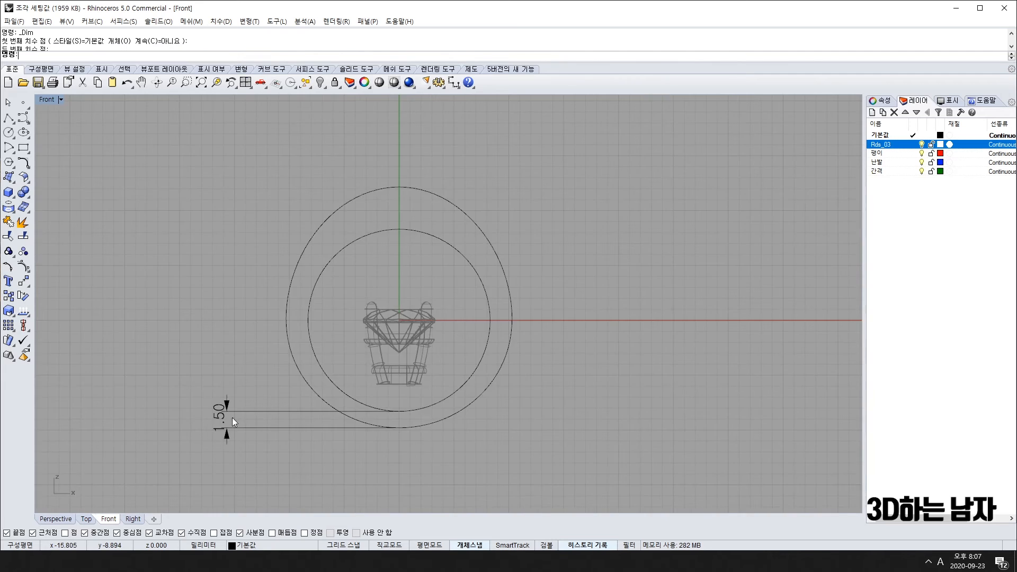
# Step: Dimension the horizontal gap between the inner circle and the reshaped outer curve at their right quadrant points
pyautogui.moveTo(506, 337); pyautogui.dragTo(426, 340, button='right')
pyautogui.press('Return')
pyautogui.click(411, 322)
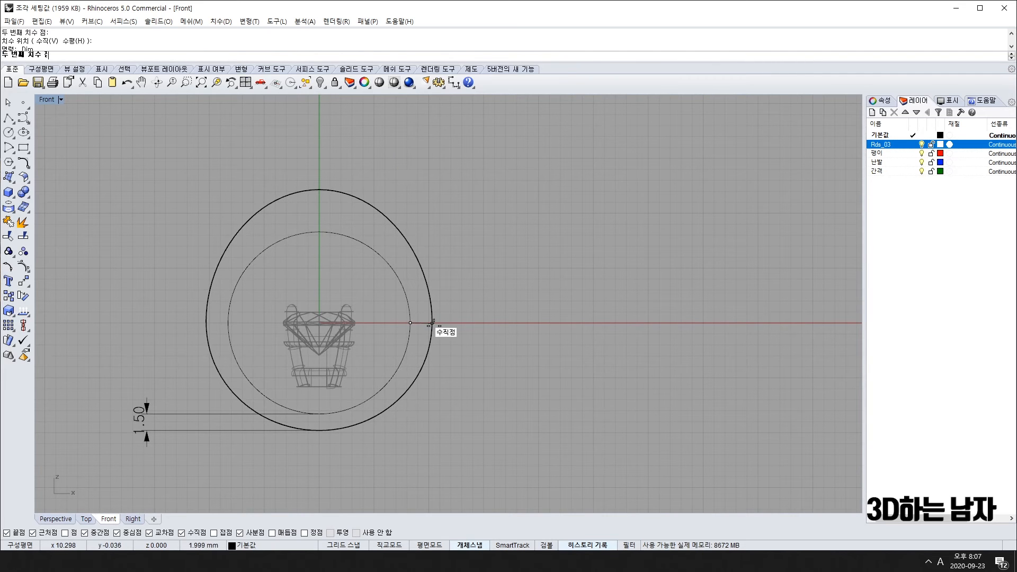
pyautogui.click(432, 321)
pyautogui.click(430, 461)
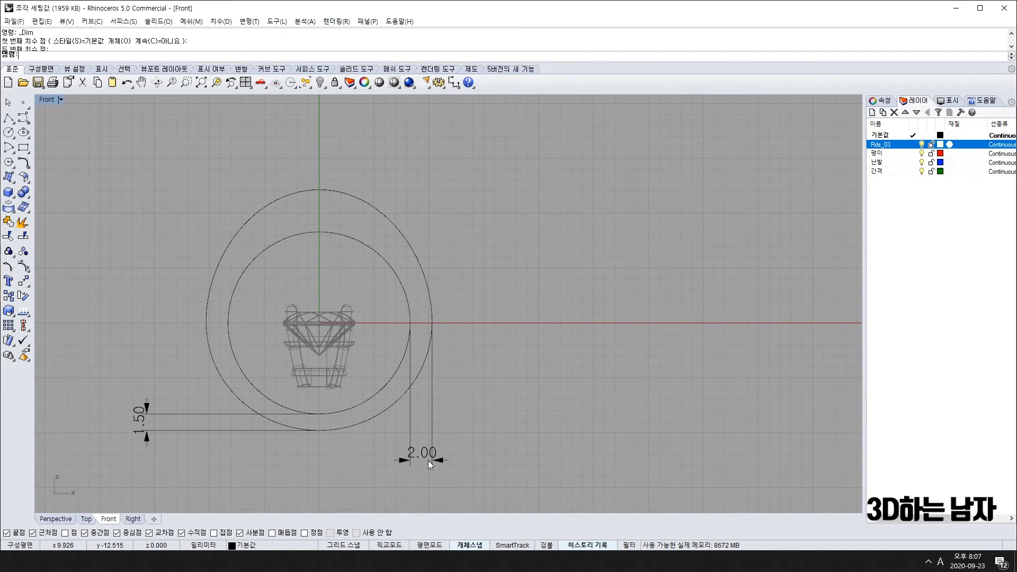
# Step: Dimension the vertical gap between the inner circle and the reshaped outer curve at their highest points
pyautogui.press('Return')
pyautogui.click(319, 232)
pyautogui.click(319, 189)
pyautogui.click(547, 214)
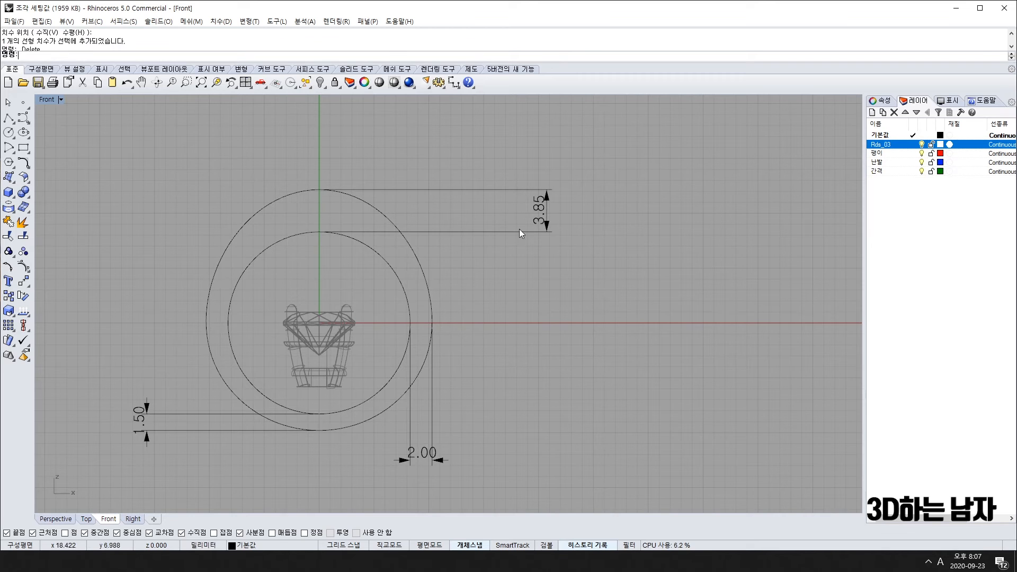
pyautogui.scroll(4, 535, 208)
pyautogui.scroll(-5, 535, 211)
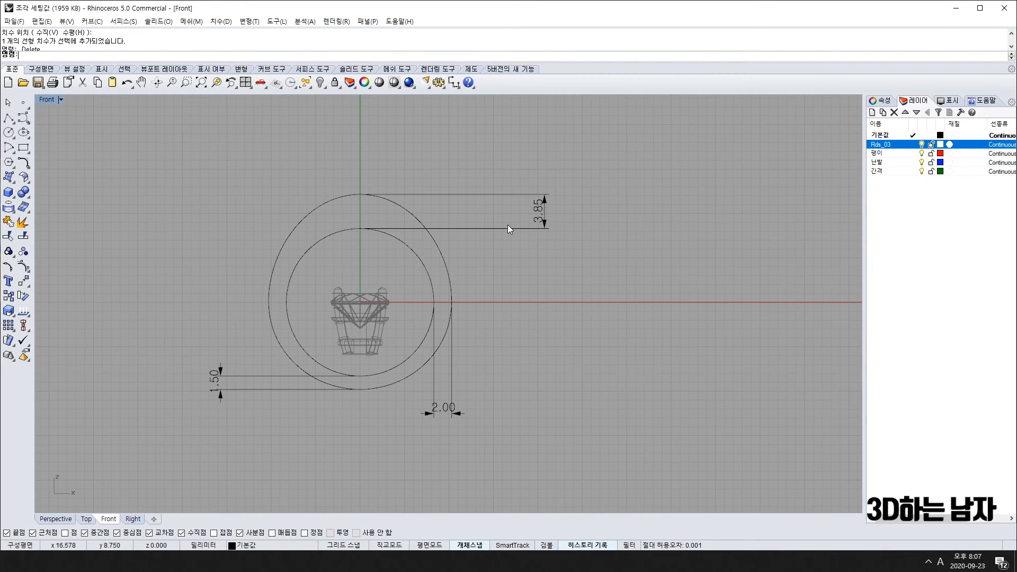
# Step: Delete the upper, right and lower gap dimensions from the ring profile
pyautogui.click(523, 229)
pyautogui.press('Delete')
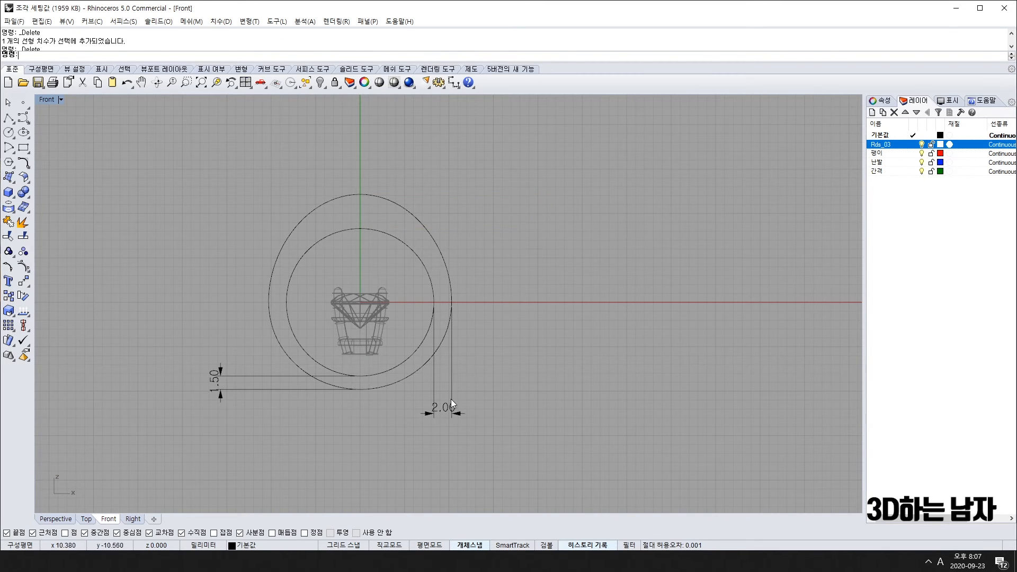
pyautogui.click(451, 399)
pyautogui.press('Delete')
pyautogui.click(271, 392)
pyautogui.press('Delete')
pyautogui.scroll(2, 558, 297)
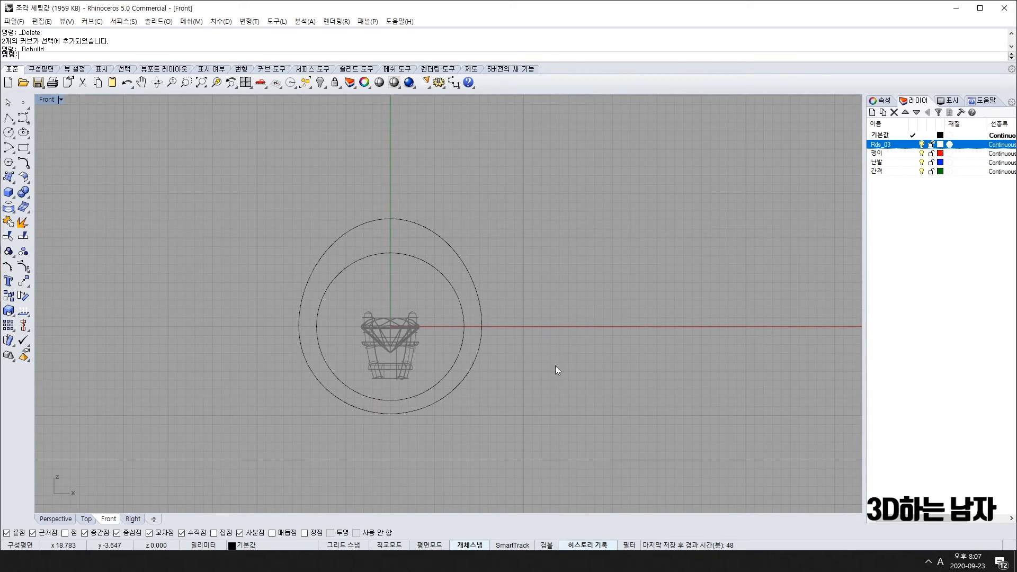
pyautogui.moveTo(437, 276); pyautogui.dragTo(554, 228, button='right')
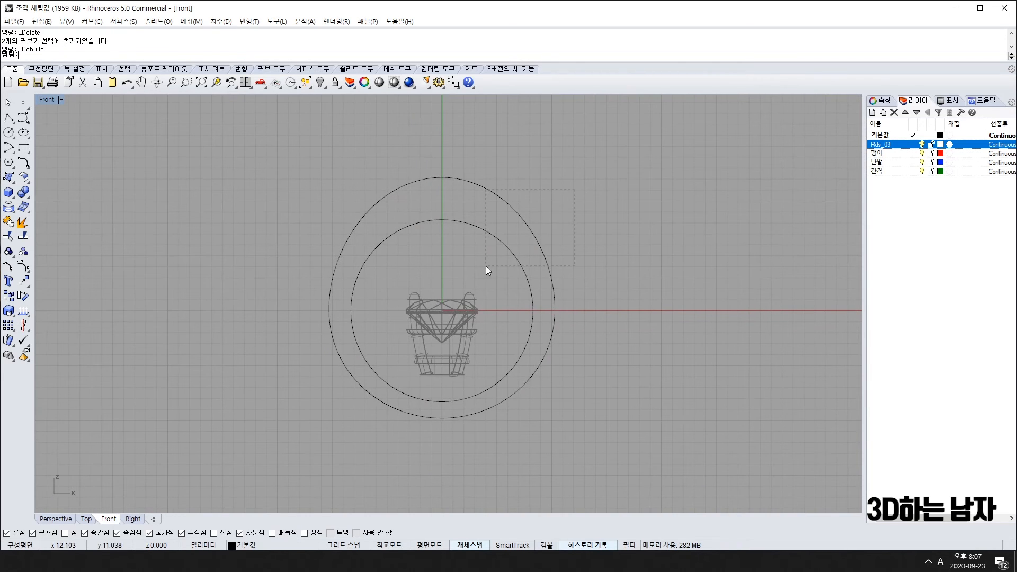
pyautogui.moveTo(486, 266); pyautogui.dragTo(486, 267)
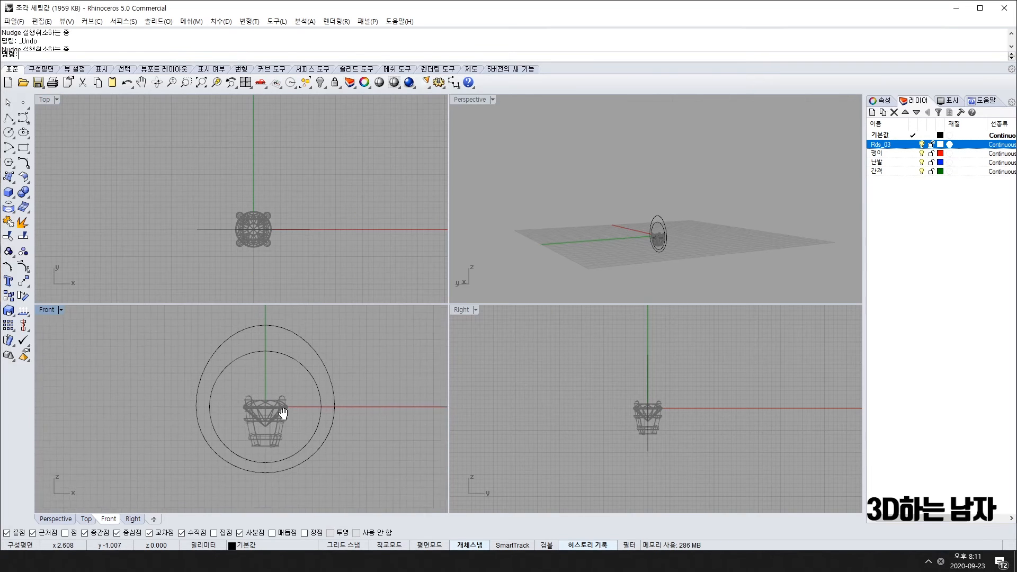
pyautogui.moveTo(285, 363); pyautogui.dragTo(270, 368, button='right')
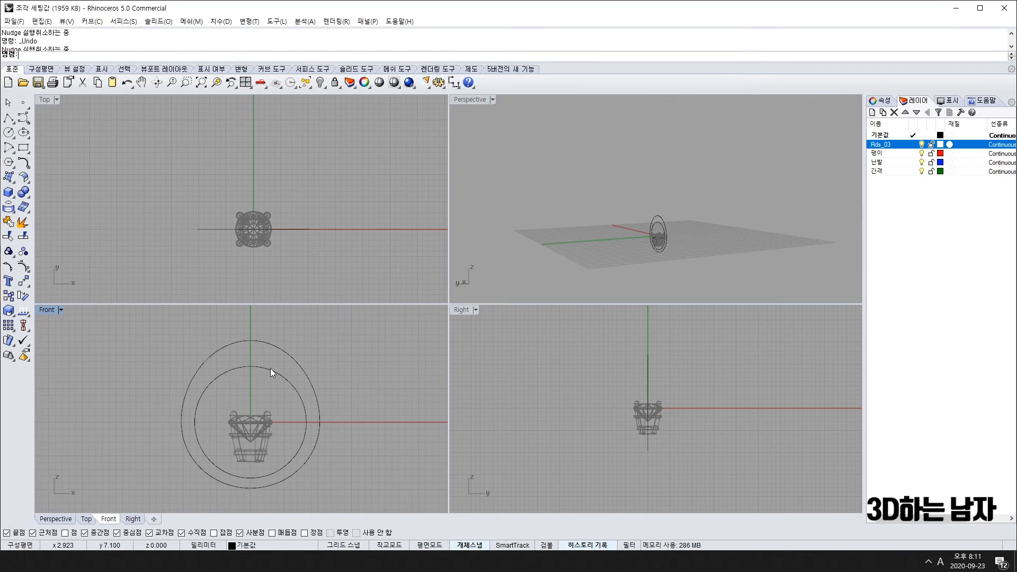
pyautogui.scroll(4, 262, 395)
pyautogui.moveTo(257, 466); pyautogui.dragTo(244, 460, button='right')
pyautogui.scroll(-4, 245, 341)
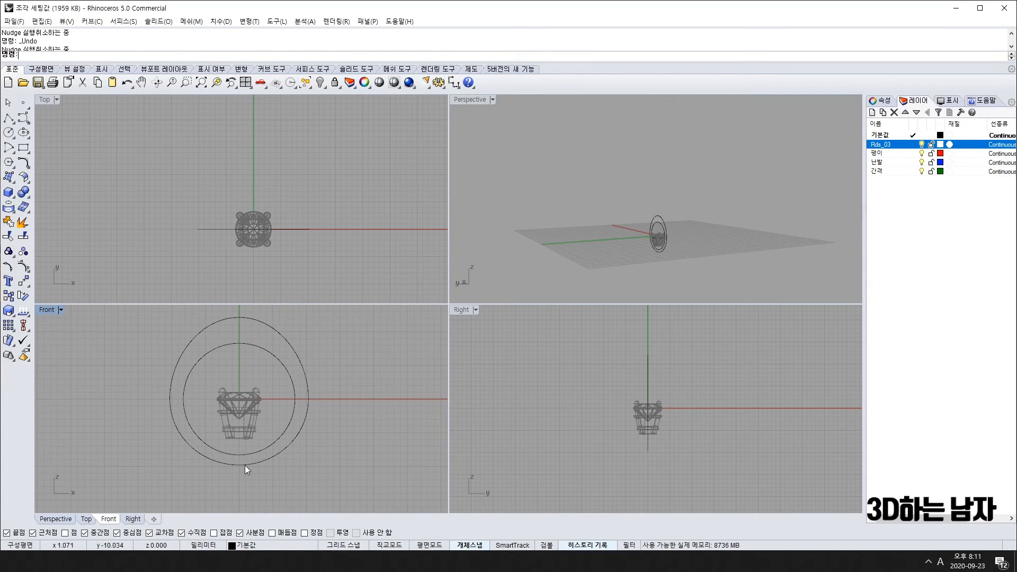
pyautogui.moveTo(229, 371); pyautogui.dragTo(225, 415, button='right')
pyautogui.press('Return')
pyautogui.click(235, 444)
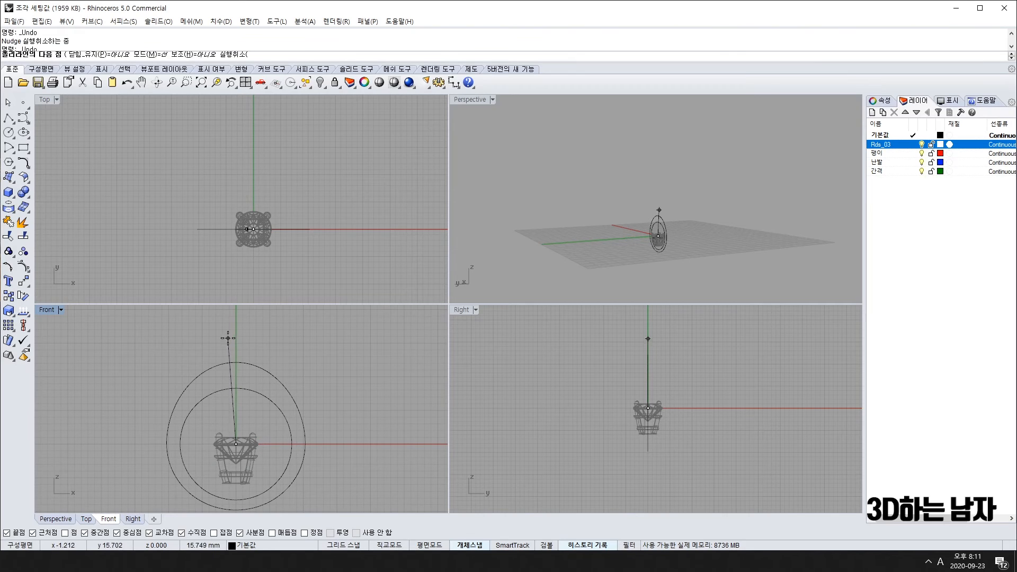
pyautogui.keyDown('shift'); pyautogui.click(235, 319); pyautogui.keyUp('shift')
pyautogui.press('Return')
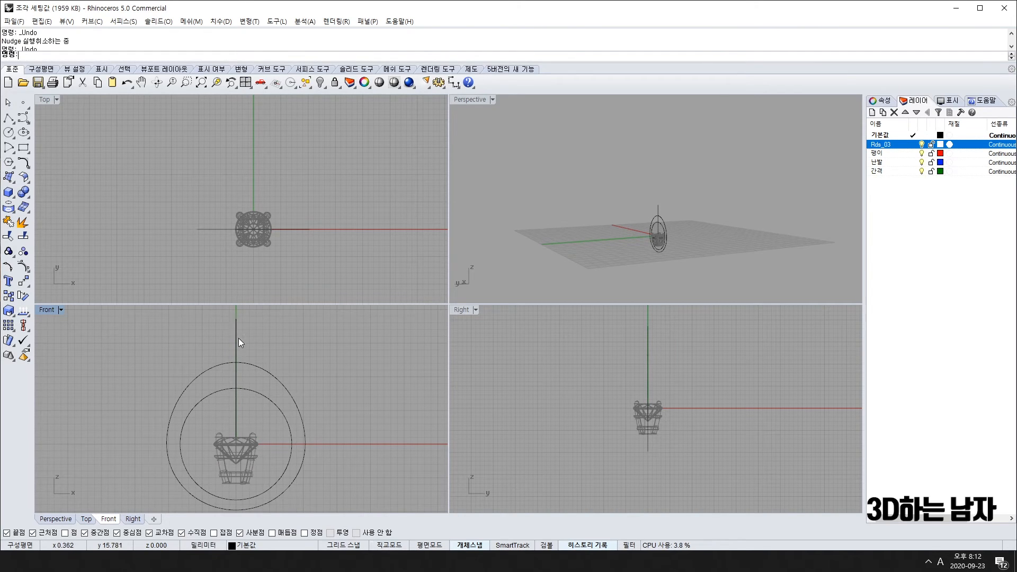
pyautogui.click(239, 338)
pyautogui.click(248, 344)
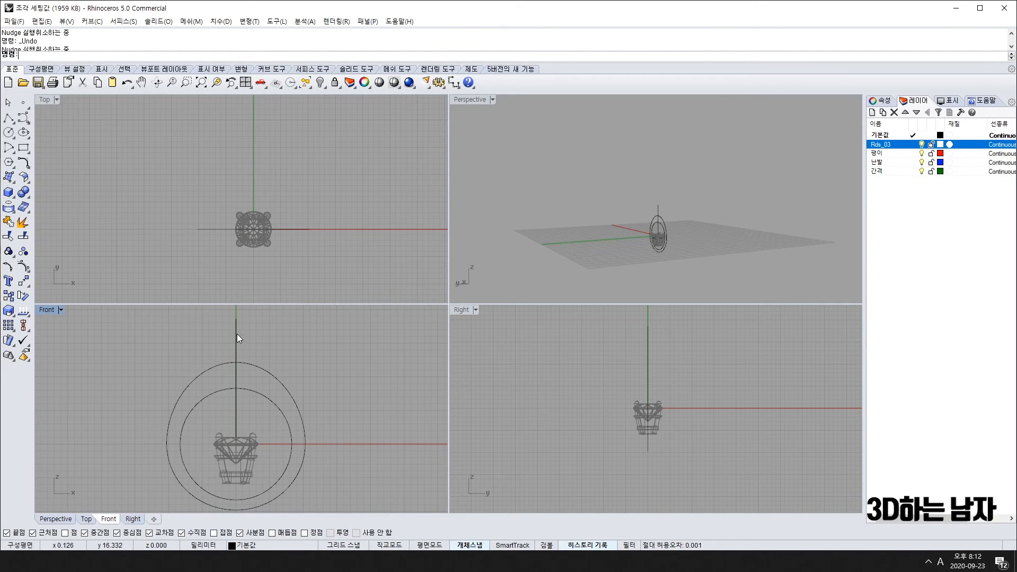
pyautogui.click(237, 333)
pyautogui.press('Delete')
# Step: With grid snap on and object snaps off, draw a vertical line about 34 mm long through the ring's centre, crossing both curves
pyautogui.click(9, 117)
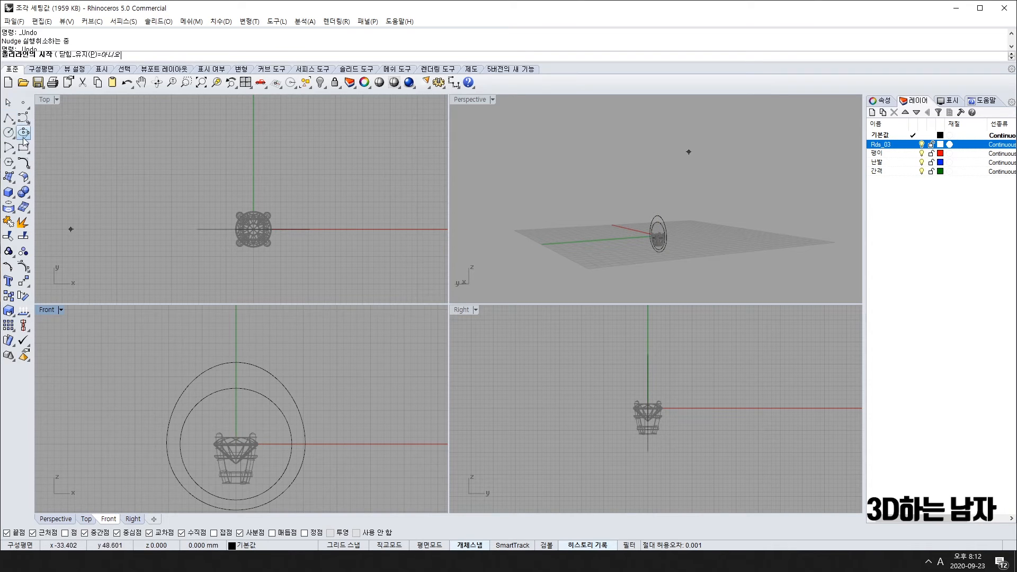
pyautogui.click(470, 545)
pyautogui.click(236, 315)
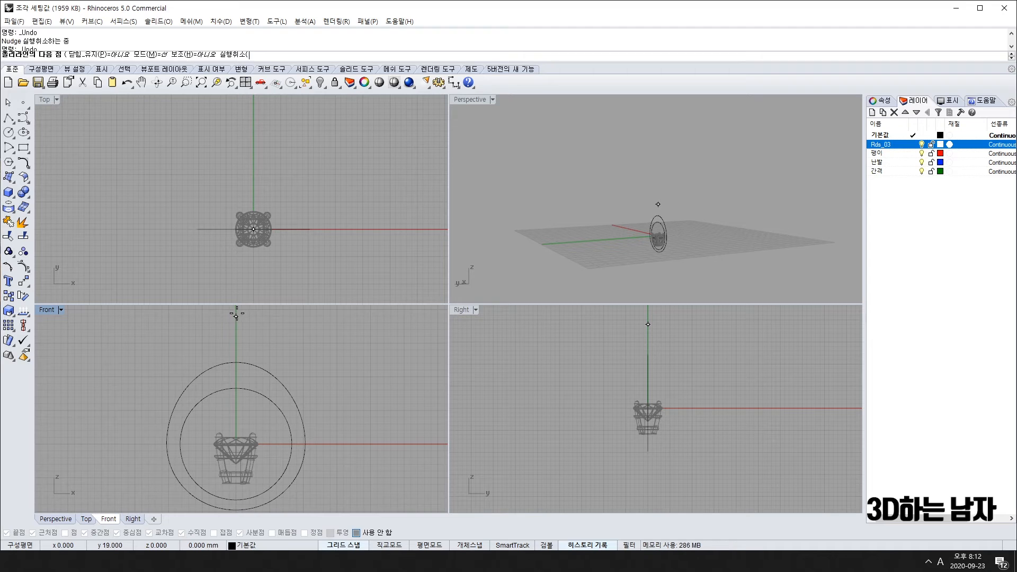
pyautogui.moveTo(235, 477); pyautogui.dragTo(242, 424, button='right')
pyautogui.click(244, 493)
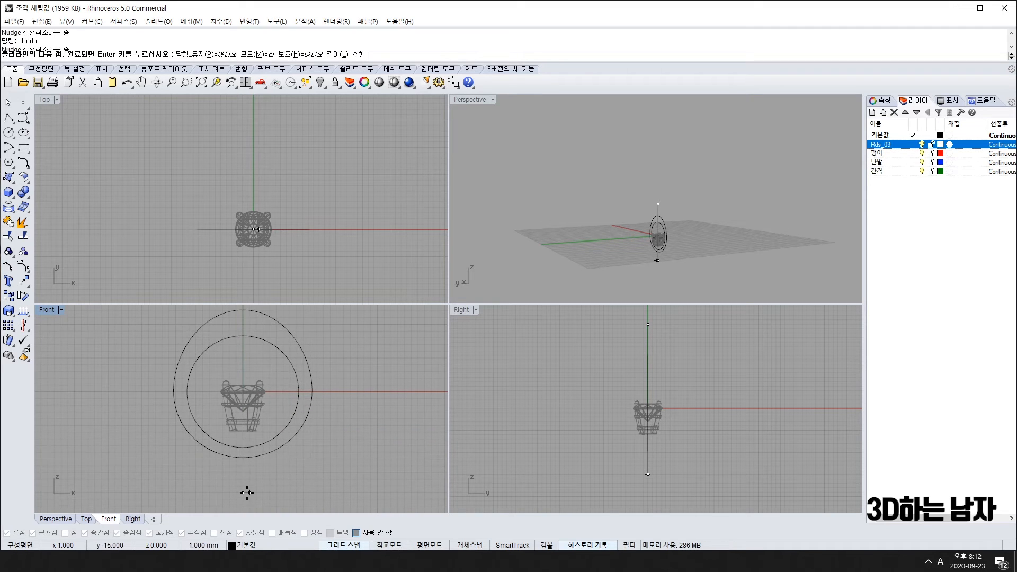
pyautogui.rightClick(245, 489)
pyautogui.scroll(-4, 242, 484)
pyautogui.scroll(4, 242, 414)
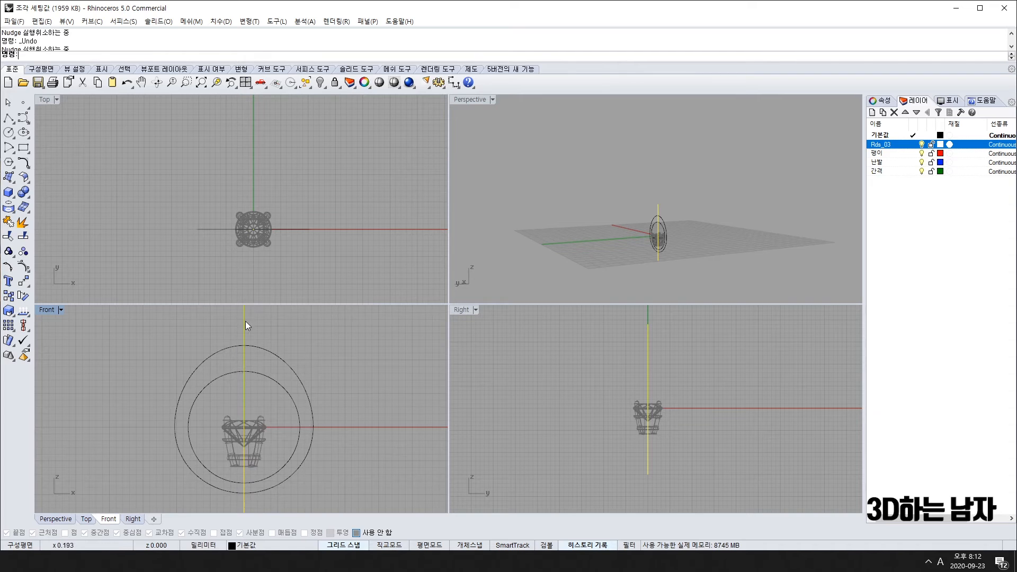
# Step: Trim away the left halves of both ring curves along the vertical centre line, and delete the line
pyautogui.scroll(2, 238, 403)
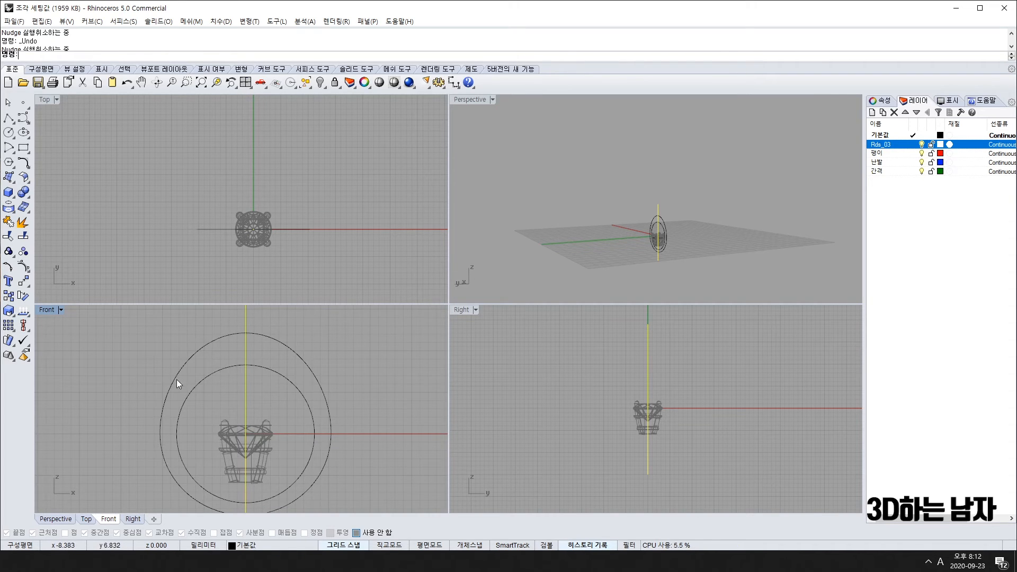
pyautogui.click(9, 236)
pyautogui.click(180, 407)
pyautogui.click(159, 431)
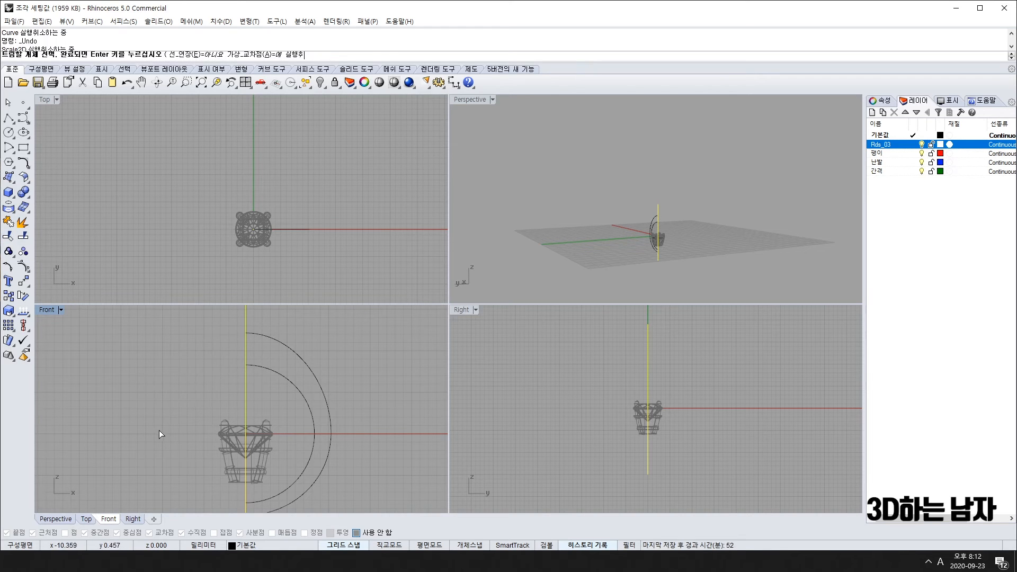
pyautogui.press('Return')
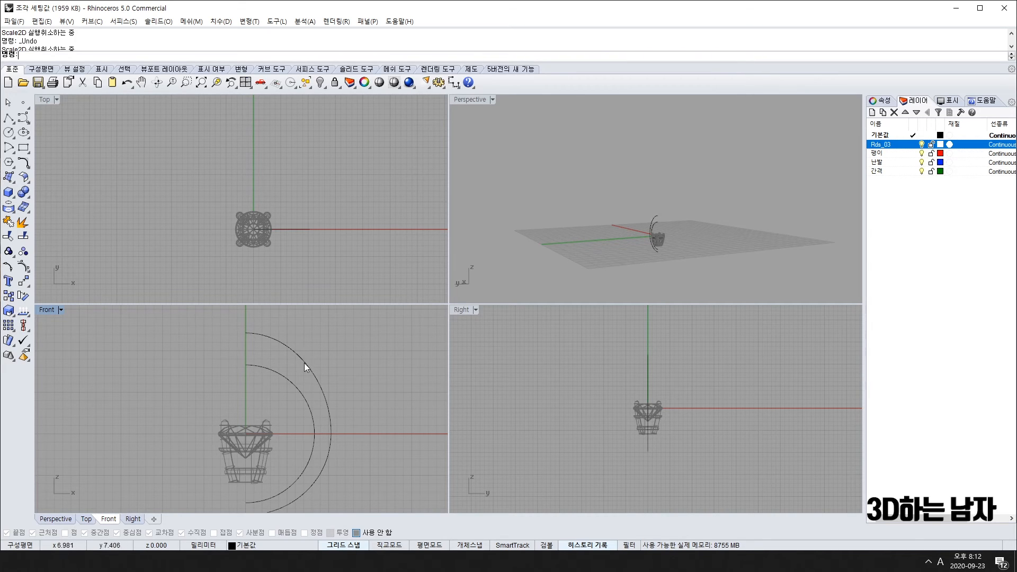
# Step: Extrude both remaining half-ring curves 2 mm to both sides as open surfaces
pyautogui.hotkey('ctrl', 'z')
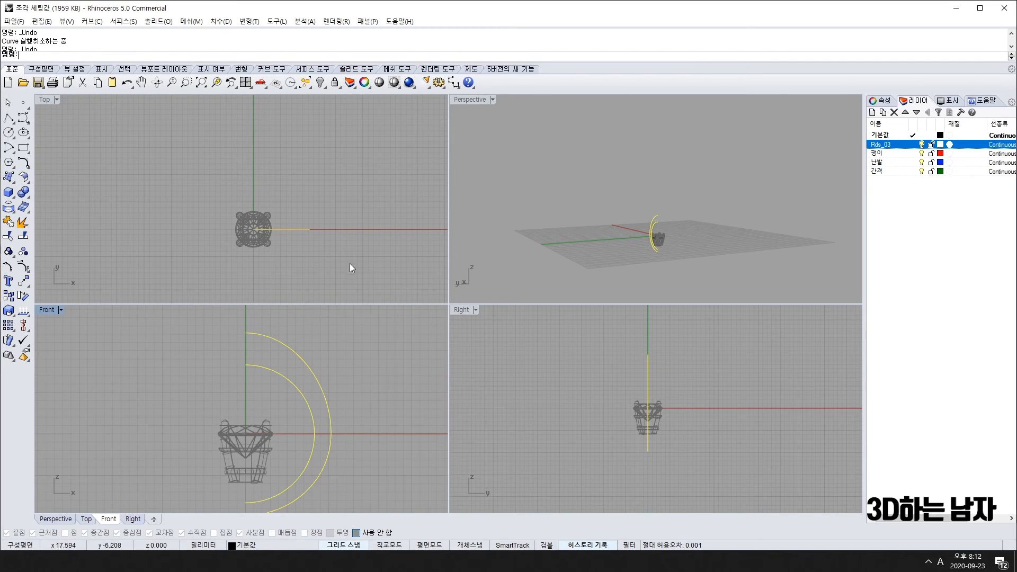
pyautogui.moveTo(695, 255); pyautogui.dragTo(479, 268, button='right')
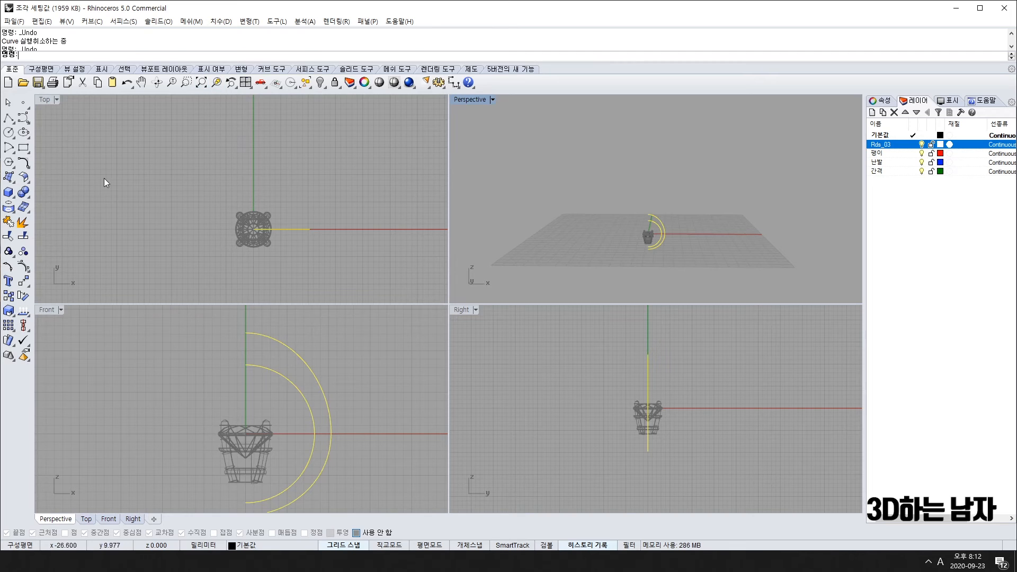
pyautogui.scroll(4, 246, 232)
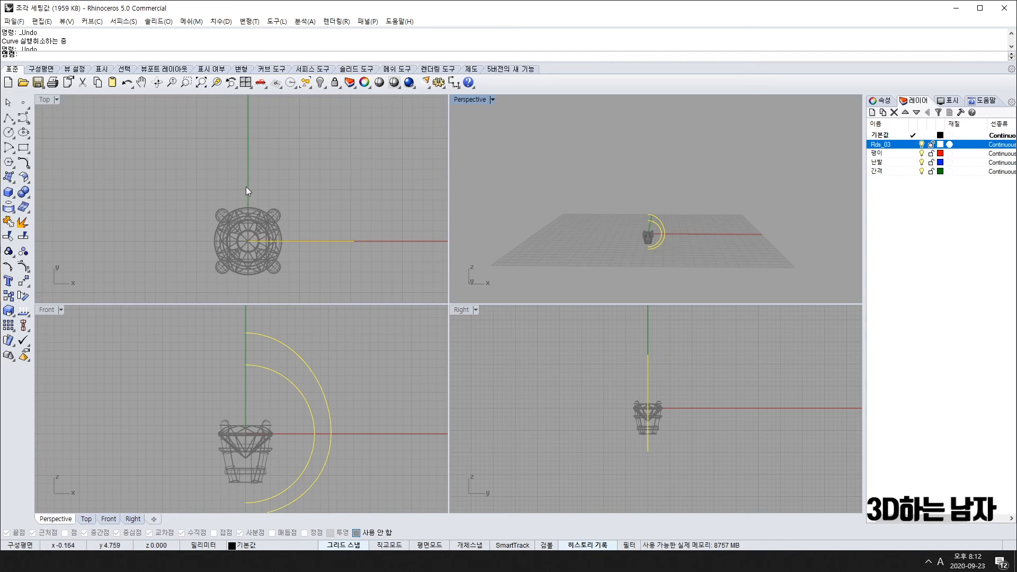
pyautogui.click(8, 177)
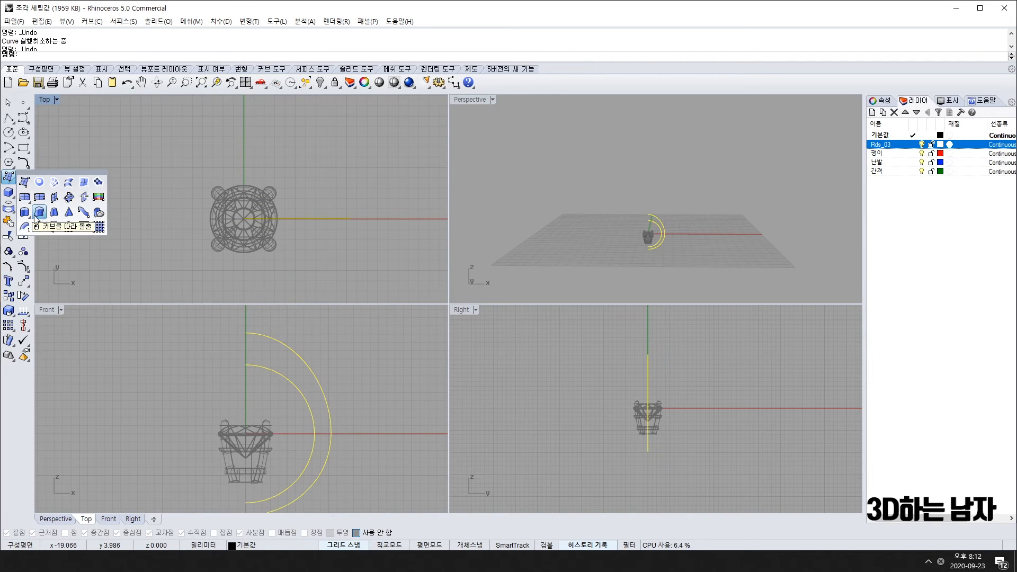
pyautogui.click(24, 212)
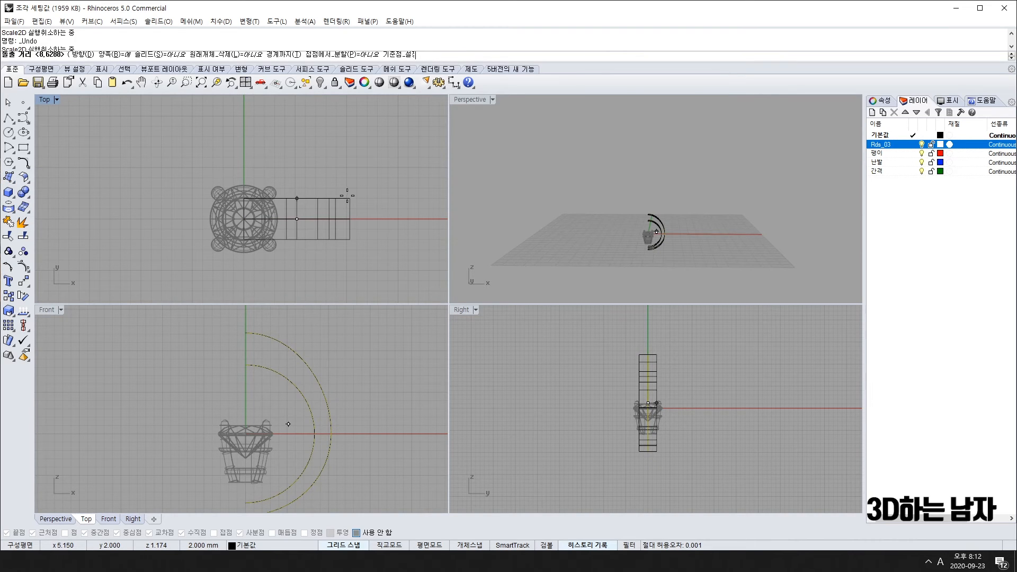
pyautogui.scroll(5, 347, 195)
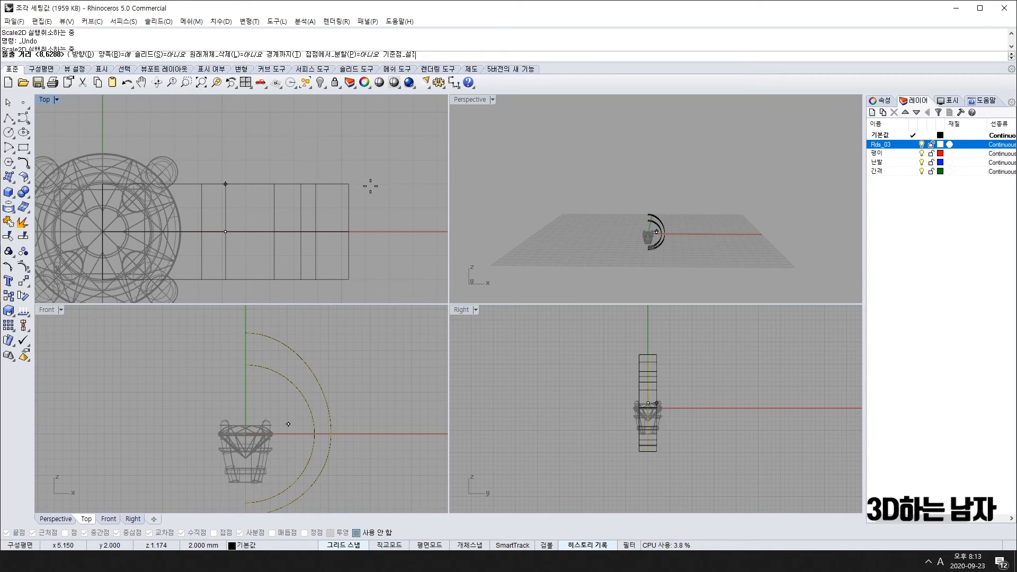
pyautogui.click(118, 54)
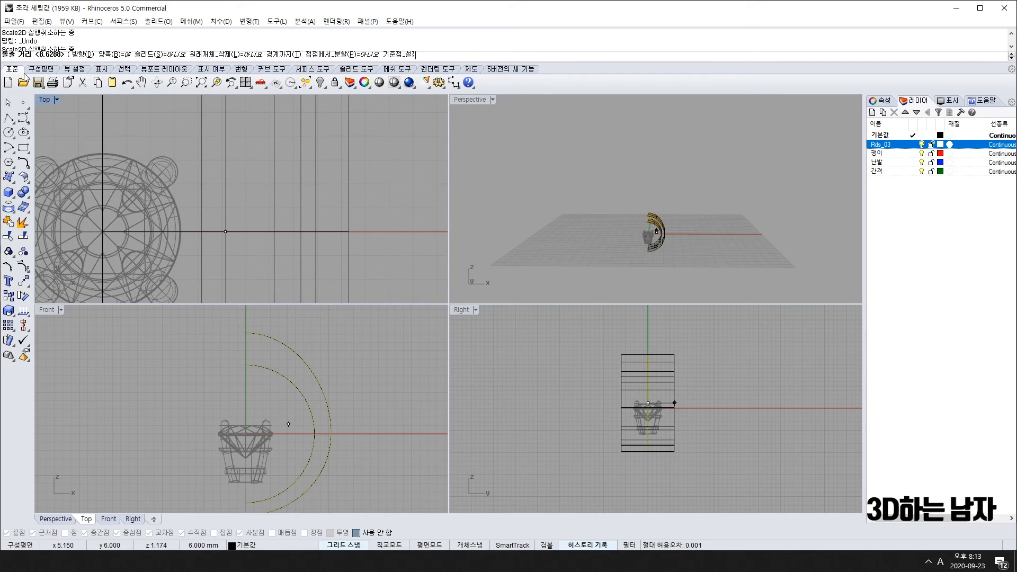
pyautogui.write('2')
pyautogui.press('Return')
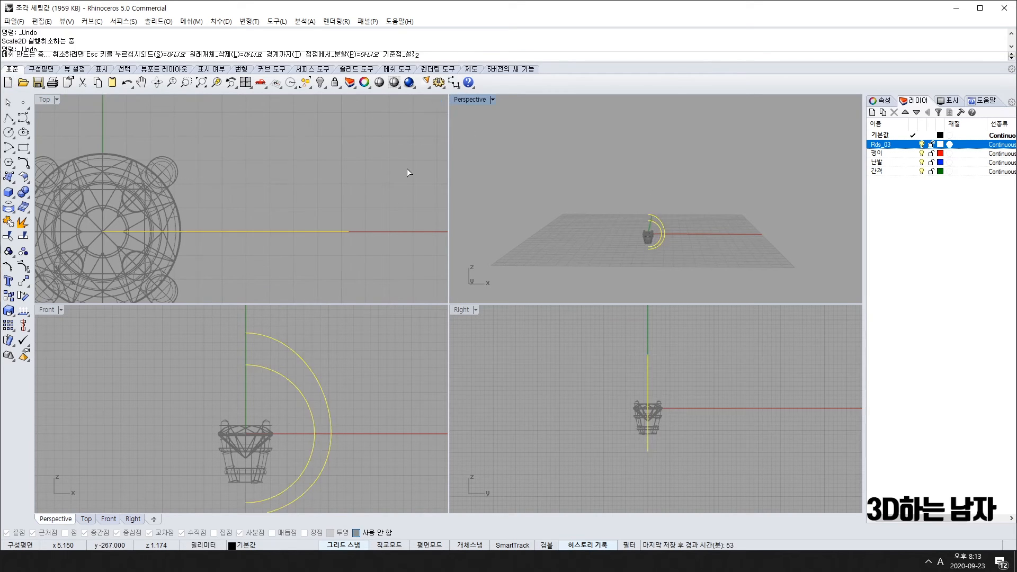
# Step: Examine the two extruded half-ring surfaces from several angles
pyautogui.moveTo(704, 226); pyautogui.dragTo(651, 229, button='right')
pyautogui.scroll(12, 650, 228)
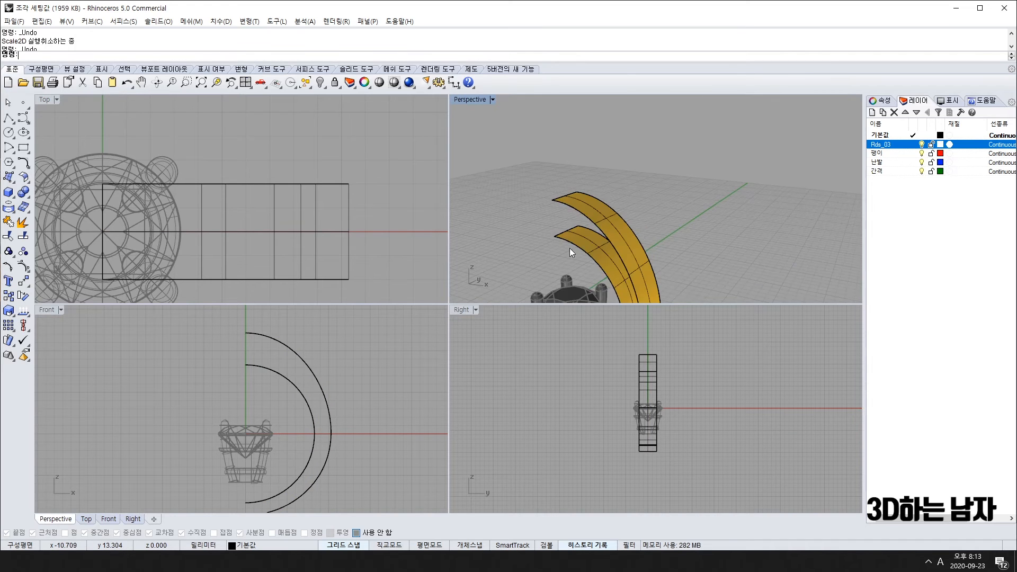
pyautogui.moveTo(570, 248); pyautogui.dragTo(621, 123, button='right')
pyautogui.scroll(-6, 647, 257)
pyautogui.scroll(-8, 297, 369)
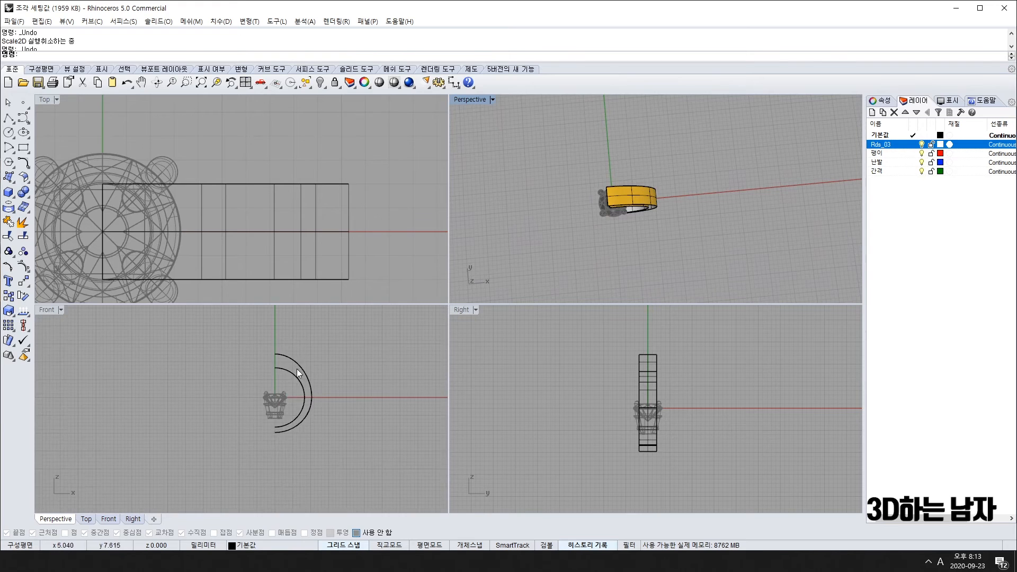
pyautogui.moveTo(296, 369); pyautogui.dragTo(288, 409, button='right')
pyautogui.moveTo(625, 234); pyautogui.dragTo(632, 113, button='right')
pyautogui.scroll(8, 630, 191)
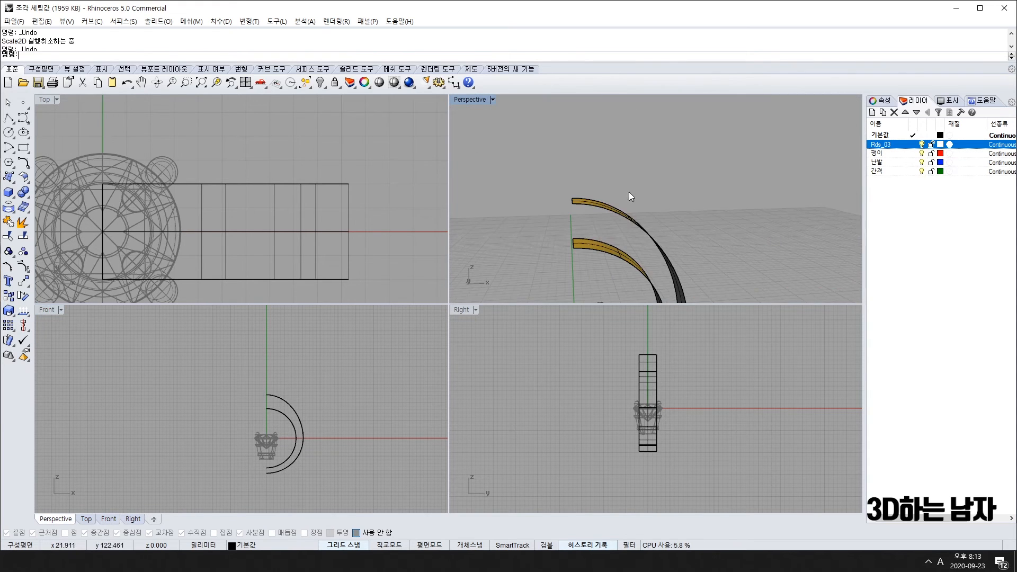
# Step: Hide the two half-ring profile curves so only the extruded surfaces remain displayed
pyautogui.moveTo(629, 192); pyautogui.dragTo(604, 255, button='right')
pyautogui.click(635, 218)
pyautogui.click(609, 236)
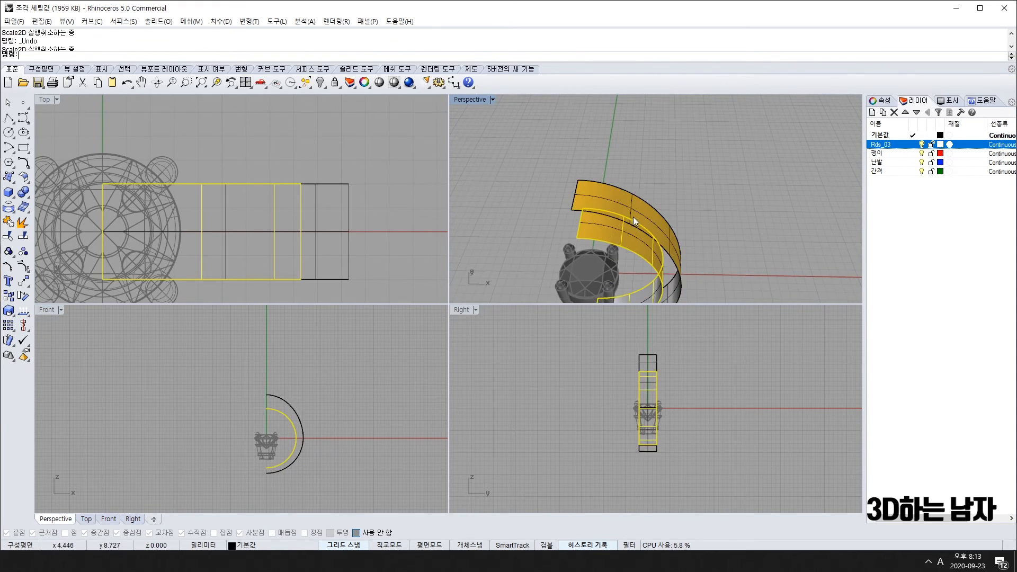
pyautogui.click(634, 217)
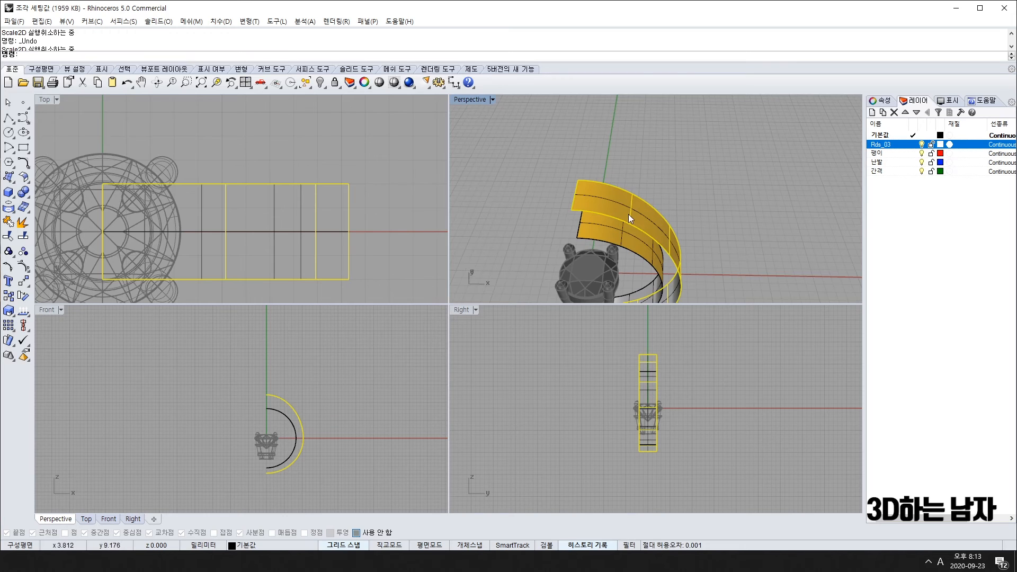
pyautogui.hotkey('ctrl', 'z')
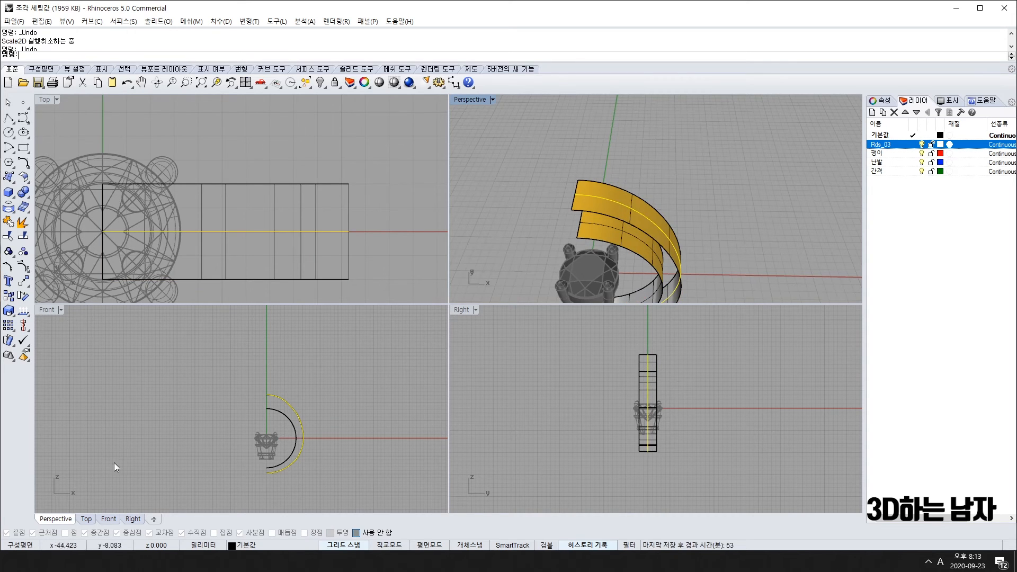
pyautogui.scroll(6, 282, 413)
pyautogui.click(327, 415)
pyautogui.click(332, 426)
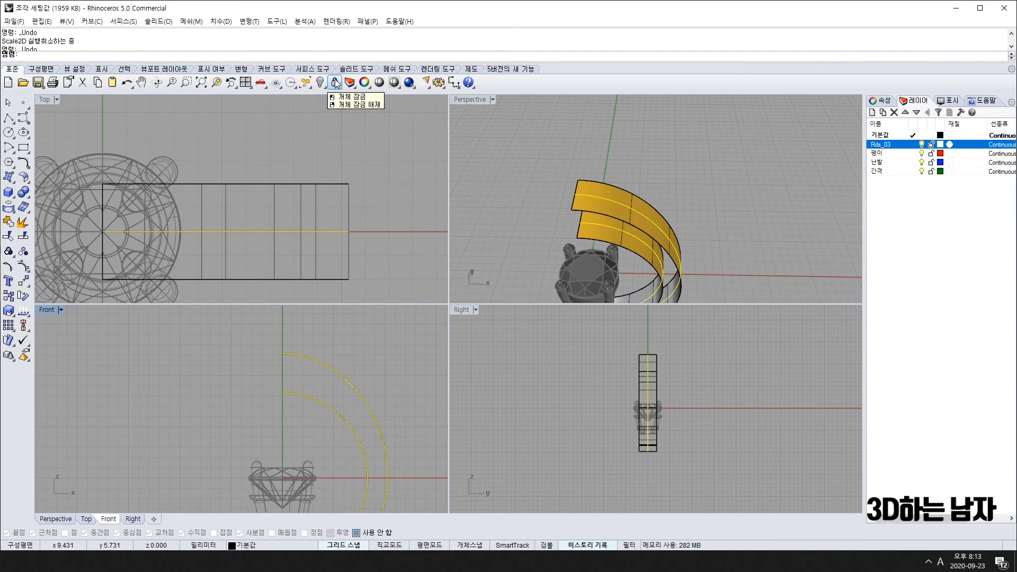
pyautogui.hotkey('ctrl', 'z')
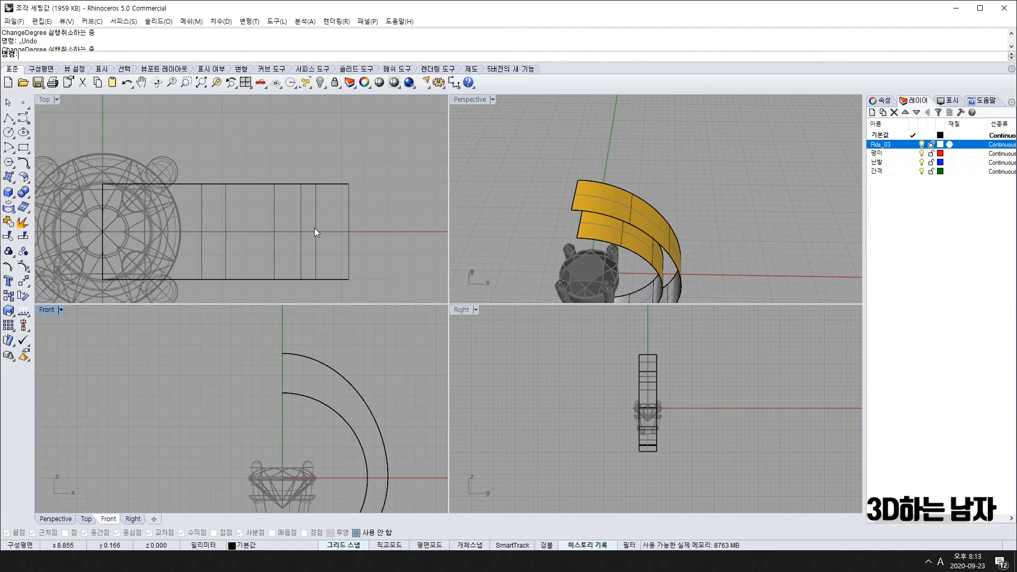
# Step: Change the degree of both half-ring surfaces, raising the V degree across the band width, and show their control points
pyautogui.moveTo(679, 248); pyautogui.dragTo(593, 240, button='right')
pyautogui.hotkey('ctrl', 'z')
pyautogui.hotkey('ctrl', 'z')
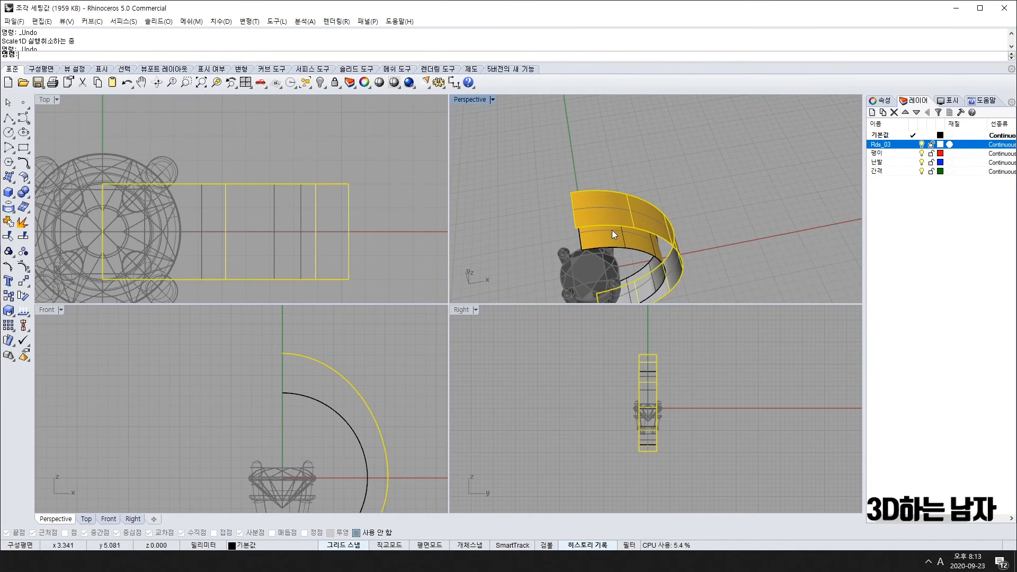
pyautogui.click(24, 163)
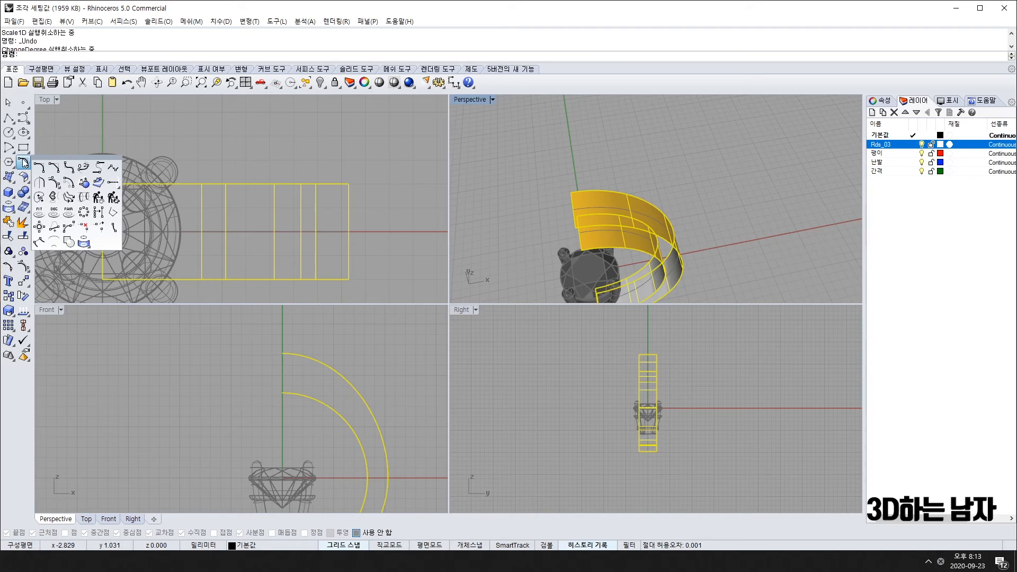
pyautogui.click(53, 207)
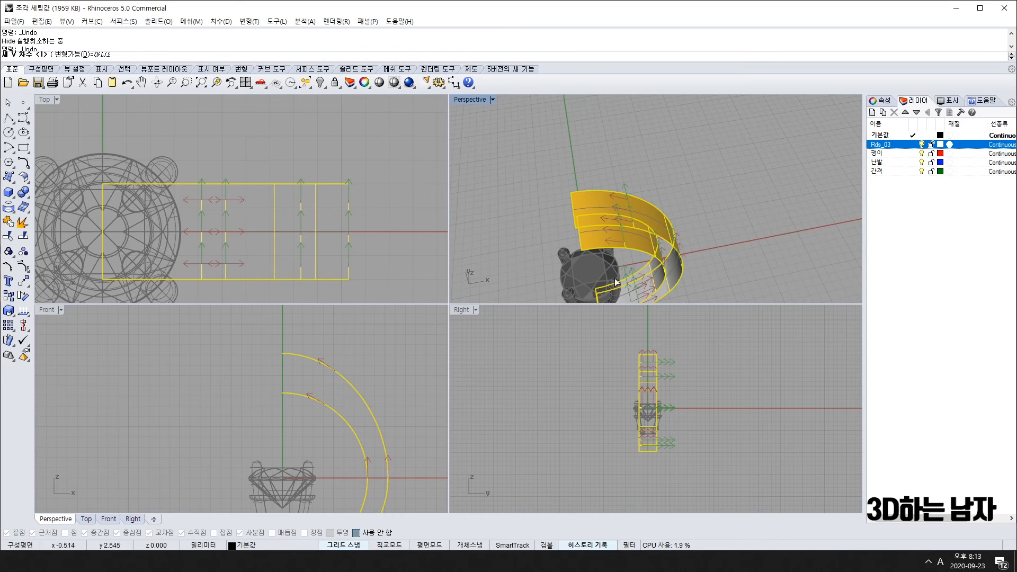
pyautogui.moveTo(681, 274); pyautogui.dragTo(654, 246, button='right')
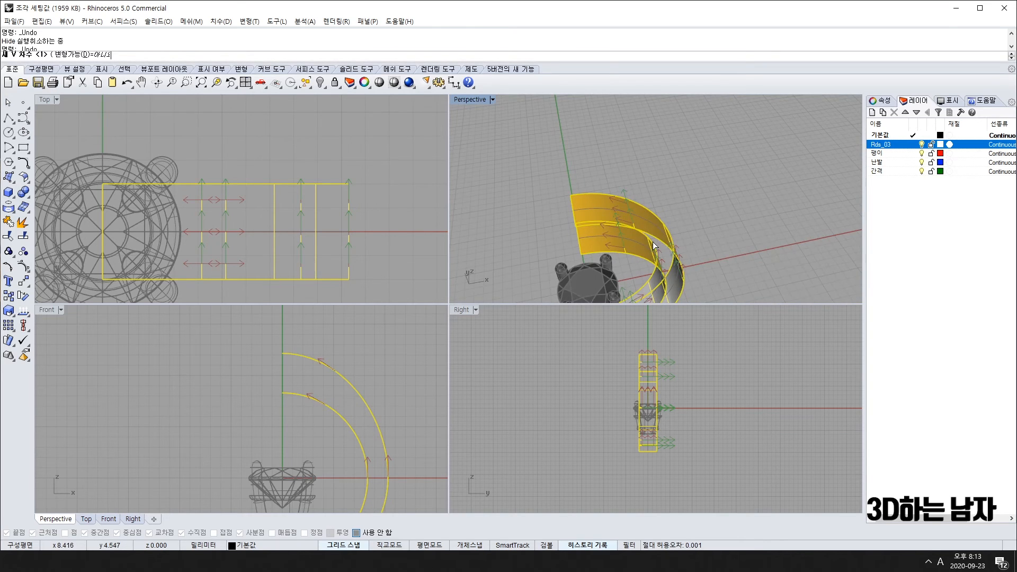
pyautogui.hotkey('ctrl', 'z')
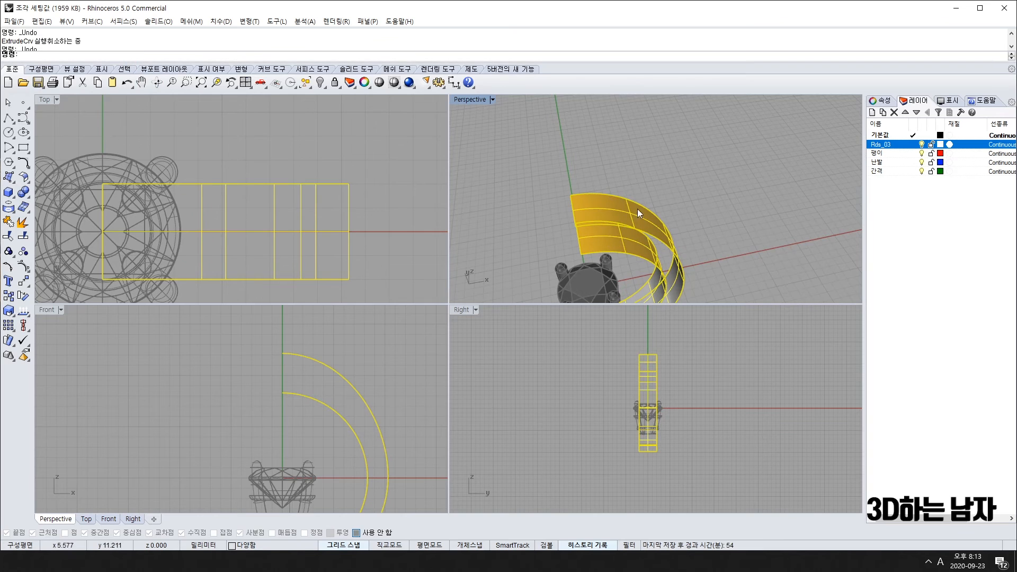
pyautogui.moveTo(745, 209); pyautogui.dragTo(718, 219, button='right')
pyautogui.hotkey('ctrl', 'z')
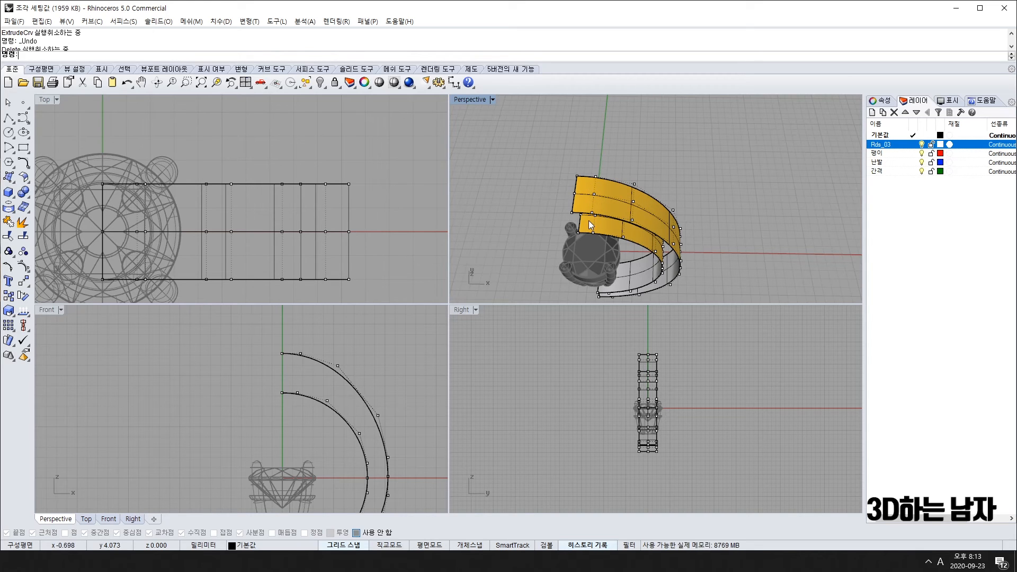
# Step: Undo the degree change on both half-ring surfaces and check the control points of the original extrusion
pyautogui.hotkey('ctrl', 'z')
pyautogui.hotkey('ctrl', 'z')
pyautogui.hotkey('ctrl', 'z')
pyautogui.hotkey('ctrl', 'z')
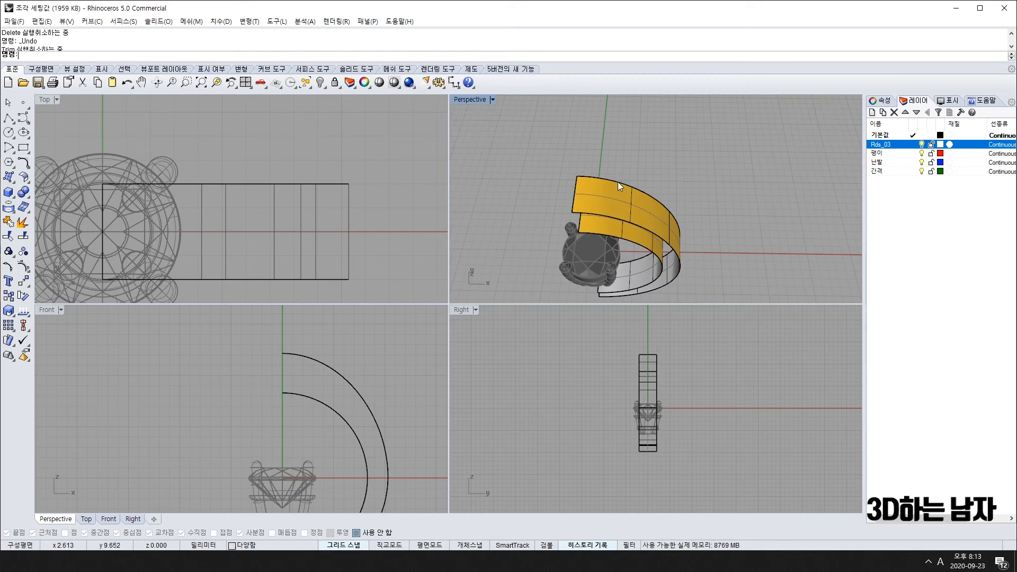
pyautogui.hotkey('ctrl', 'z')
pyautogui.hotkey('ctrl', 'z')
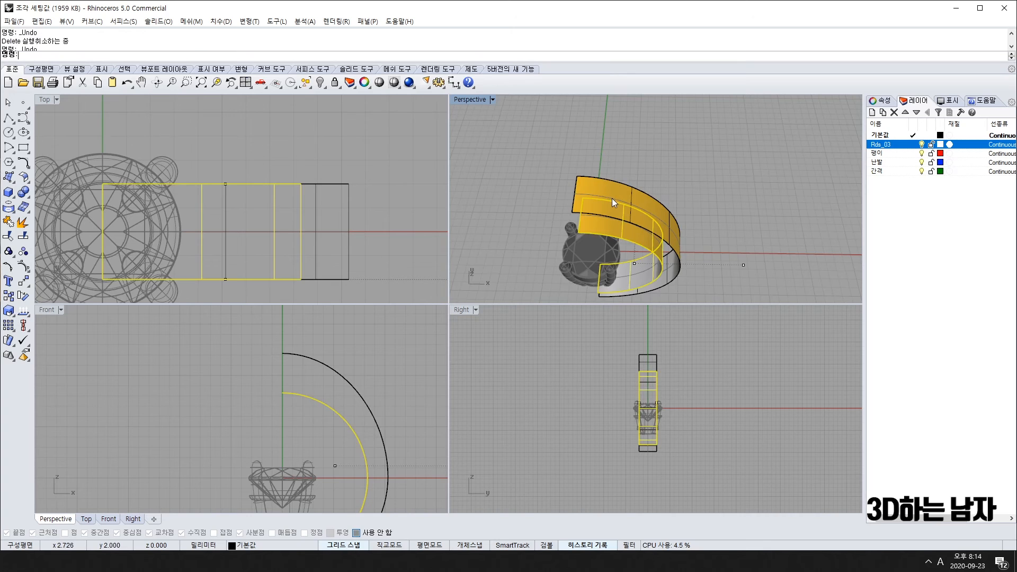
# Step: Show the control points of both half-ring surfaces and examine their layout across the band width
pyautogui.moveTo(744, 274)
pyautogui.mouseDown(button='right')
pyautogui.moveTo(707, 190)
pyautogui.moveTo(751, 279)
pyautogui.moveTo(752, 254)
pyautogui.moveTo(755, 287)
pyautogui.mouseUp(button='right')
pyautogui.hotkey('ctrl', 'z')
pyautogui.hotkey('ctrl', 'z')
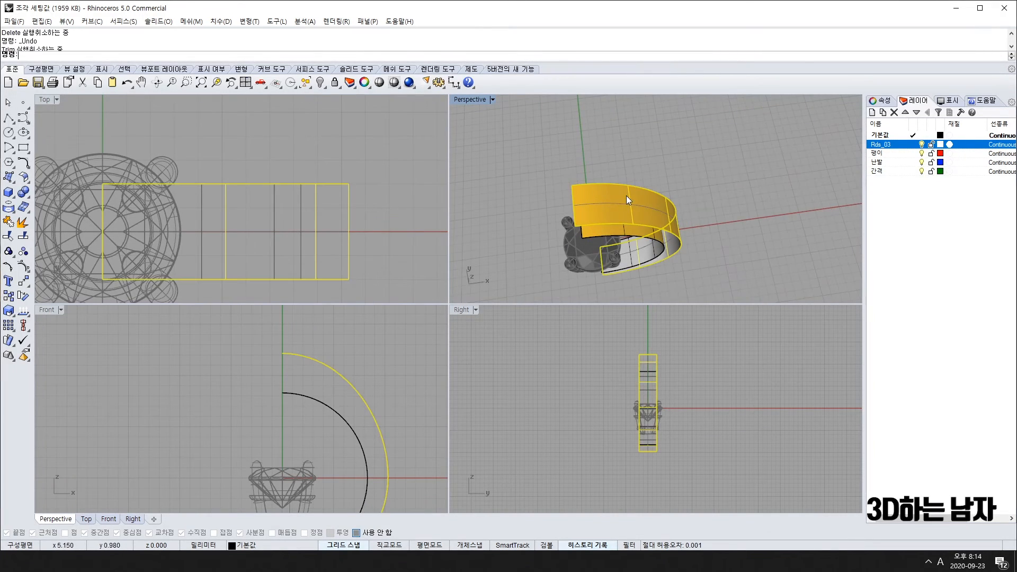
pyautogui.hotkey('ctrl', 'z')
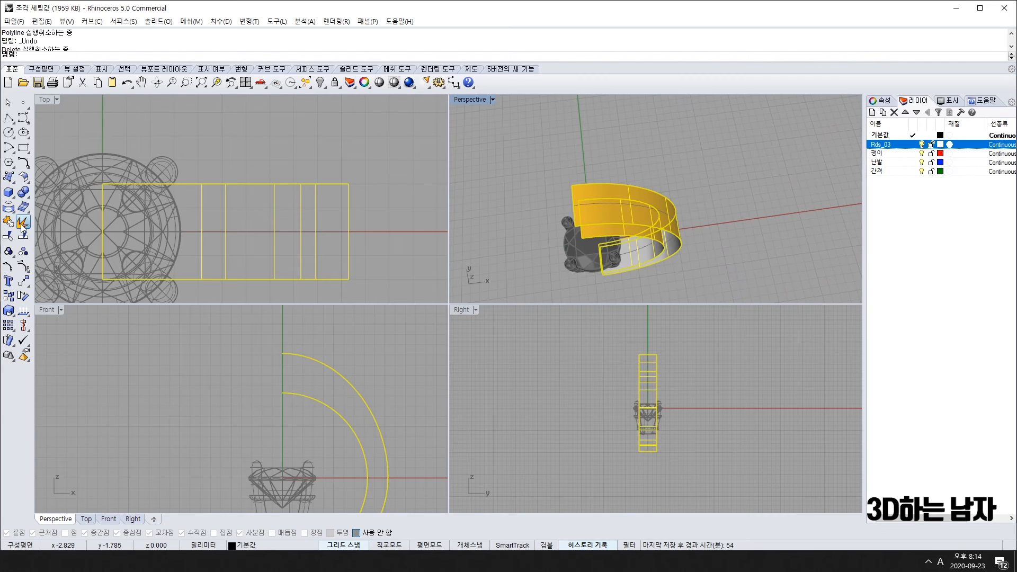
pyautogui.hotkey('ctrl', 'z')
pyautogui.click(575, 225)
pyautogui.press('F10')
pyautogui.moveTo(597, 224); pyautogui.dragTo(522, 141, button='right')
pyautogui.moveTo(640, 225); pyautogui.dragTo(587, 124, button='right')
pyautogui.moveTo(624, 221)
pyautogui.mouseDown(button='right')
pyautogui.moveTo(517, 170)
pyautogui.moveTo(672, 165)
pyautogui.moveTo(646, 290)
pyautogui.moveTo(623, 196)
pyautogui.moveTo(608, 215)
pyautogui.mouseUp(button='right')
pyautogui.scroll(-8, 638, 194)
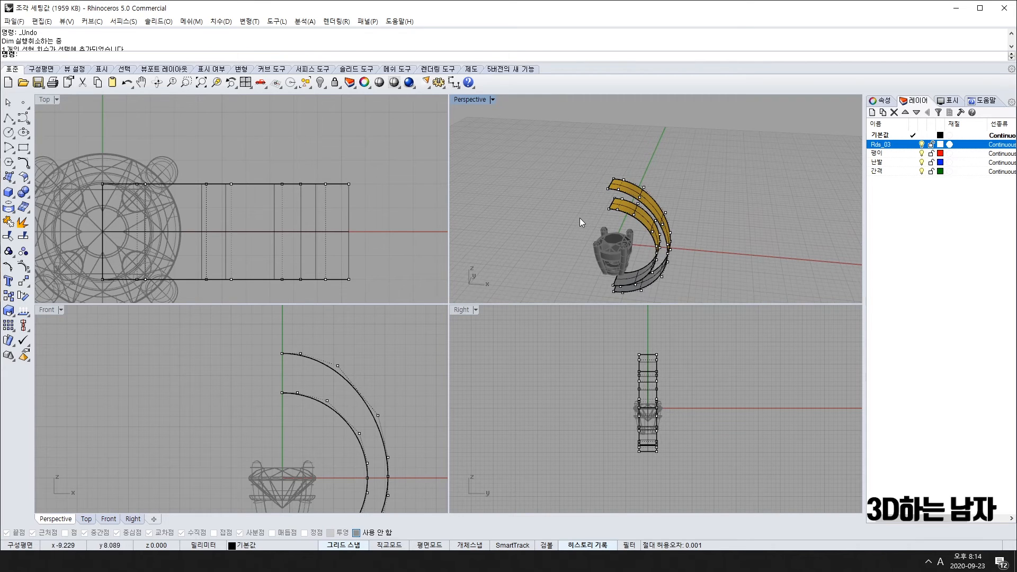
# Step: Change the V degree of both half-ring surfaces to 2 with Deformable set to No, and show their control points
pyautogui.hotkey('ctrl', 'z')
pyautogui.hotkey('ctrl', 'z')
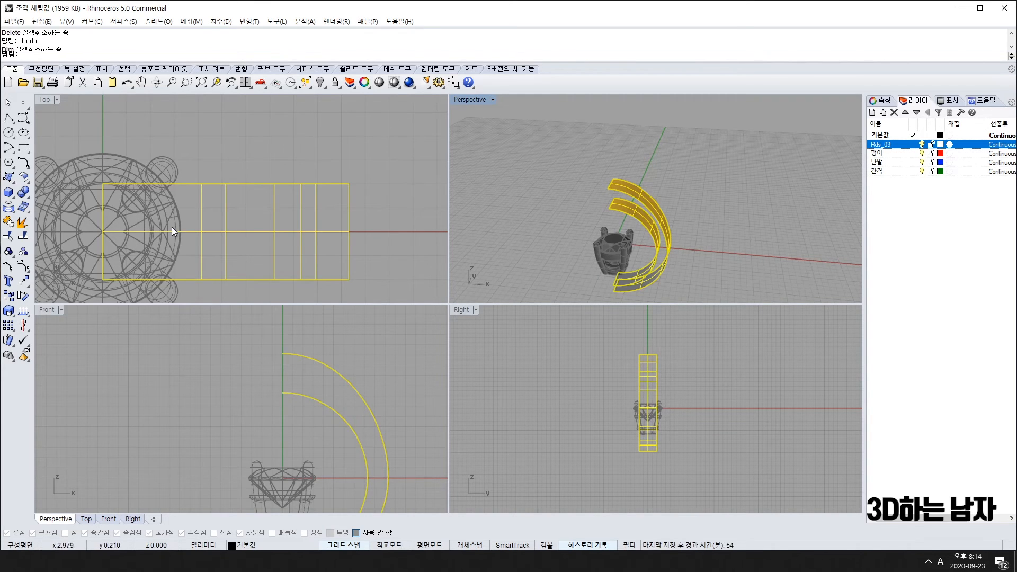
pyautogui.click(27, 167)
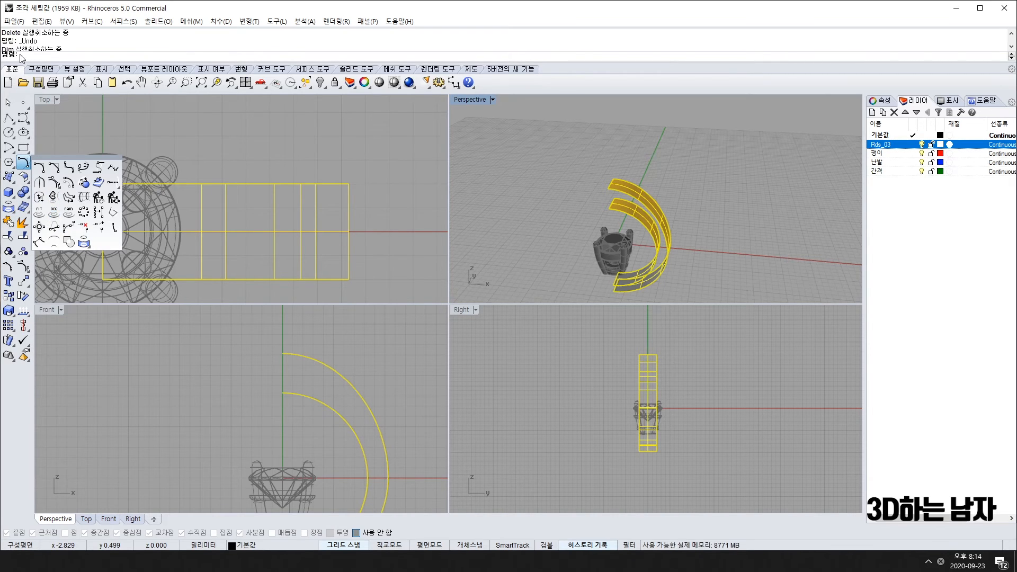
pyautogui.write('CD')
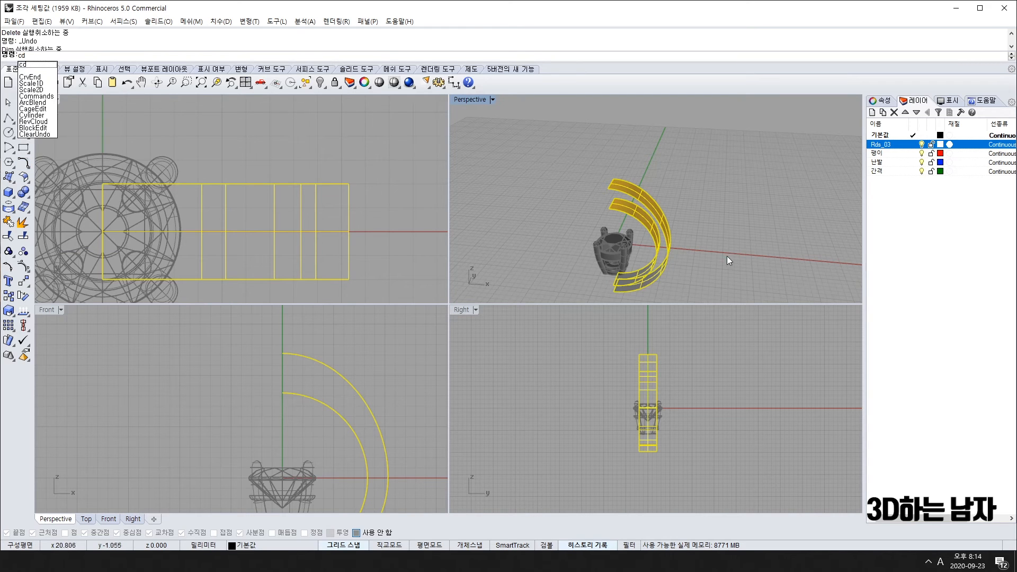
pyautogui.rightClick(715, 251)
pyautogui.moveTo(561, 214); pyautogui.dragTo(579, 160, button='right')
pyautogui.scroll(7, 649, 227)
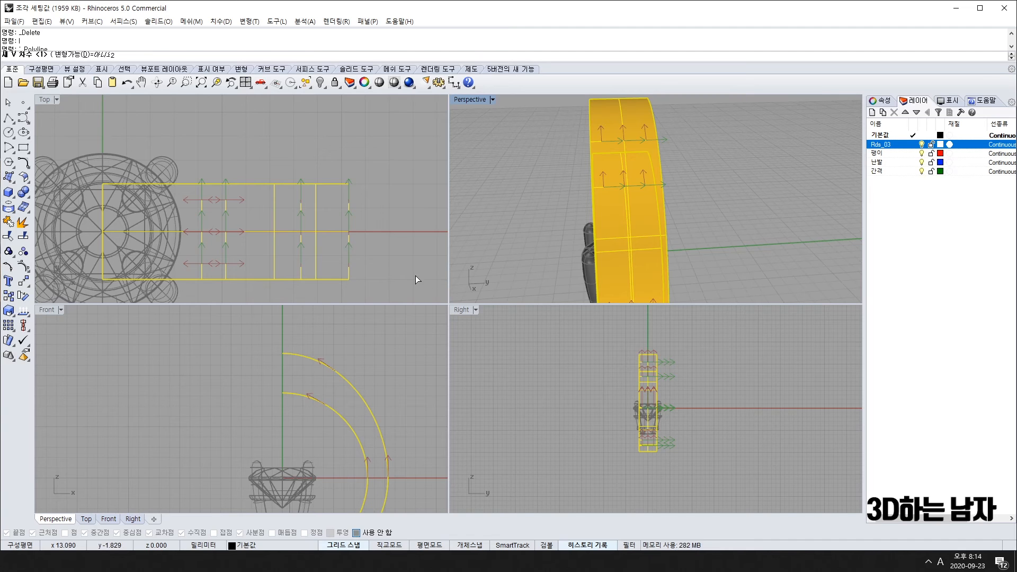
pyautogui.press('Escape')
pyautogui.press('F10')
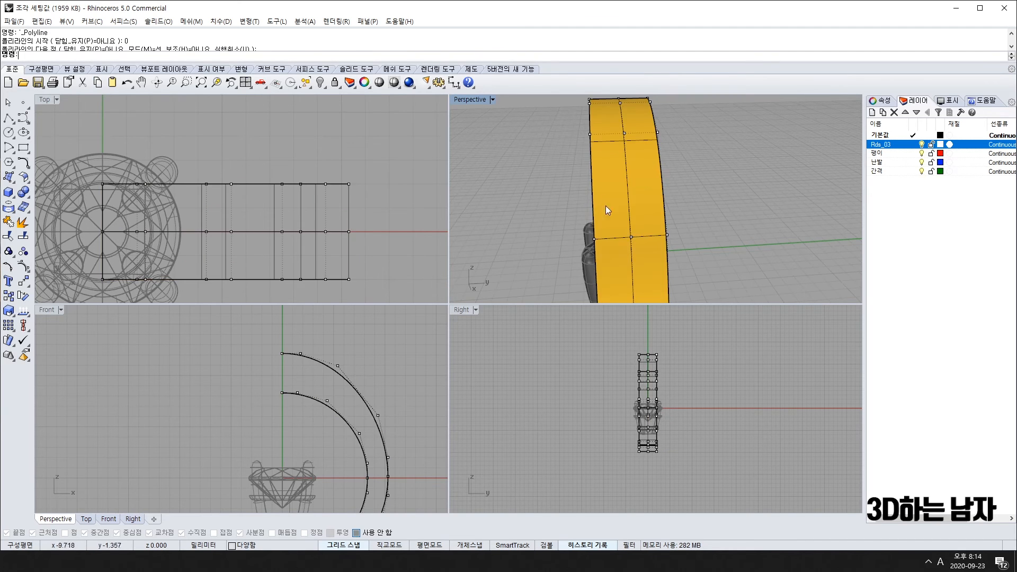
# Step: Examine the control point row along the middle of the band, and turn the control points off
pyautogui.moveTo(606, 205); pyautogui.dragTo(612, 160, button='right')
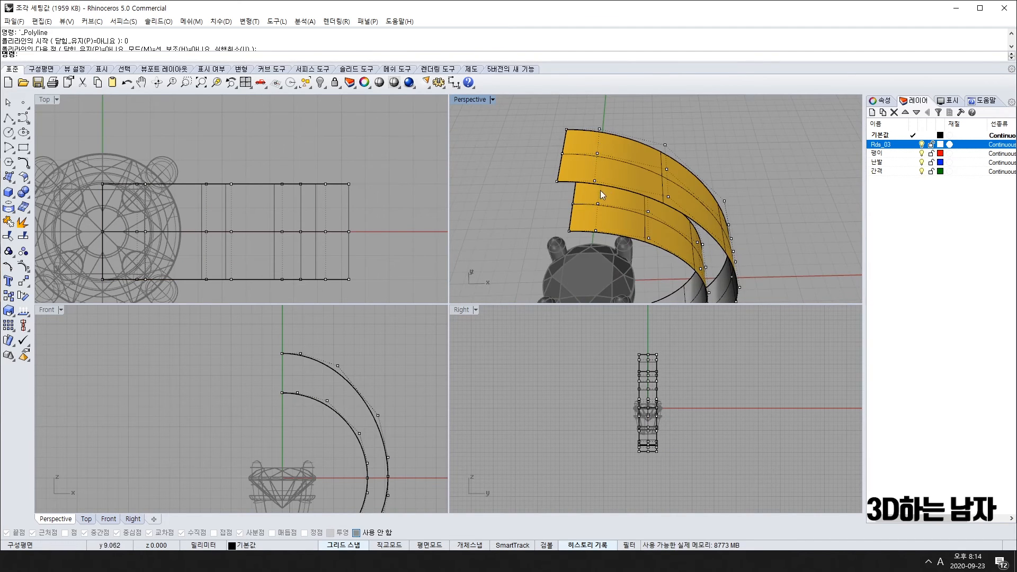
pyautogui.scroll(-5, 623, 239)
pyautogui.moveTo(623, 240); pyautogui.dragTo(647, 276, button='right')
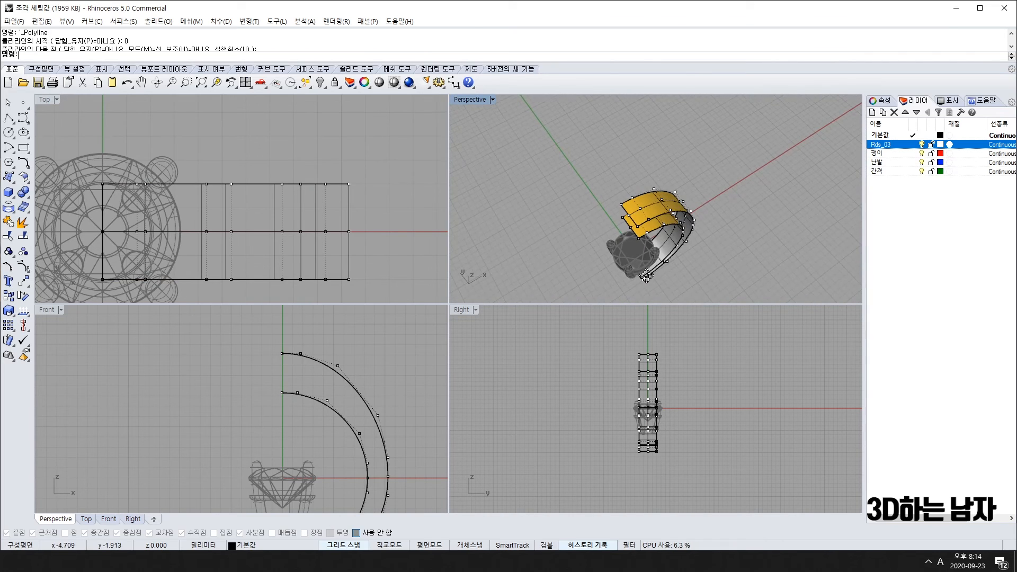
pyautogui.press('F11')
# Step: Show the control points of the outer half-ring surface only
pyautogui.moveTo(689, 217); pyautogui.dragTo(638, 153, button='right')
pyautogui.moveTo(329, 432); pyautogui.dragTo(309, 400, button='right')
pyautogui.click(310, 376)
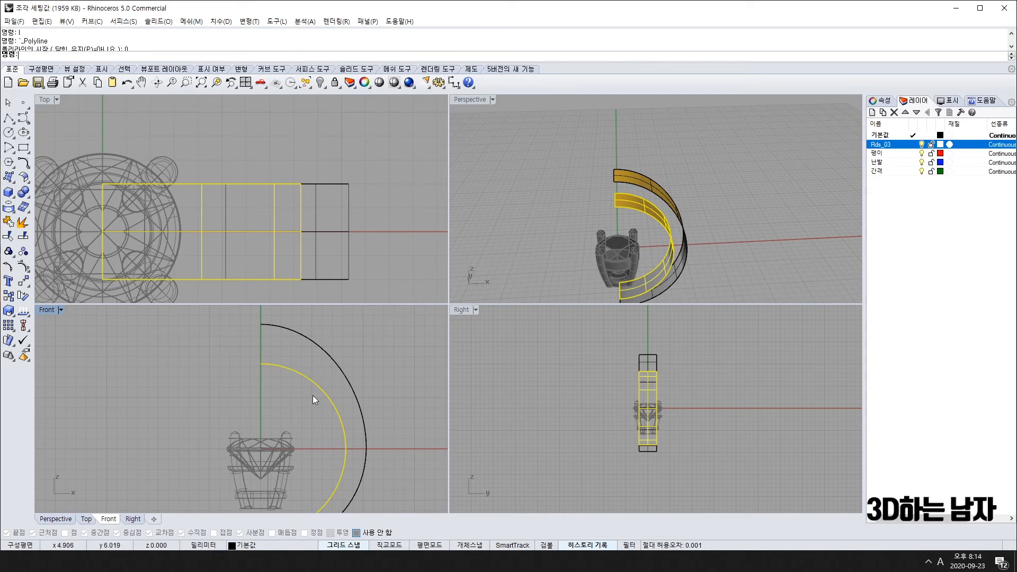
pyautogui.moveTo(311, 435); pyautogui.dragTo(295, 390, button='right')
pyautogui.scroll(-6, 285, 389)
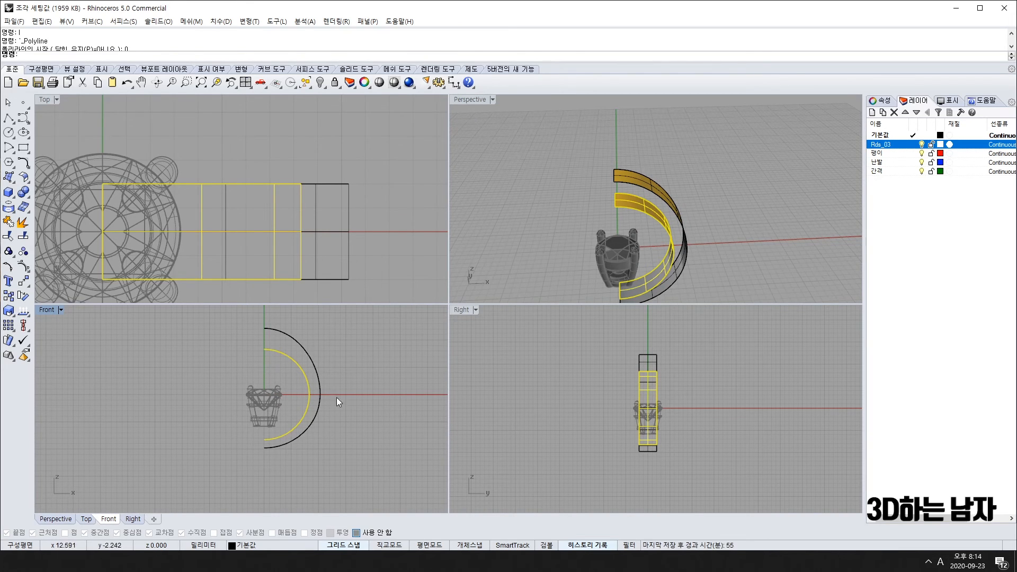
pyautogui.click(320, 393)
pyautogui.moveTo(599, 196); pyautogui.dragTo(661, 245, button='right')
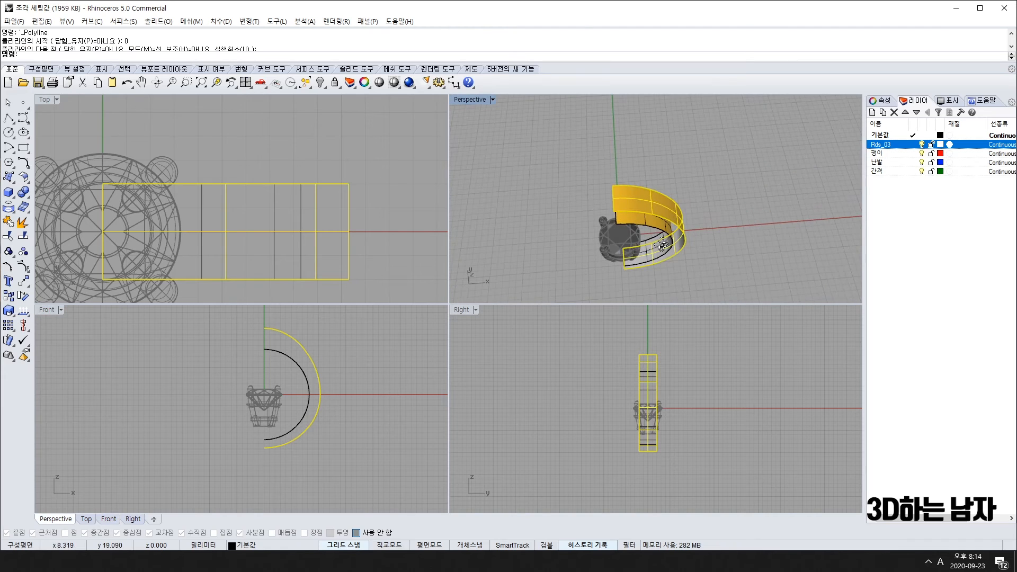
pyautogui.press('Delete')
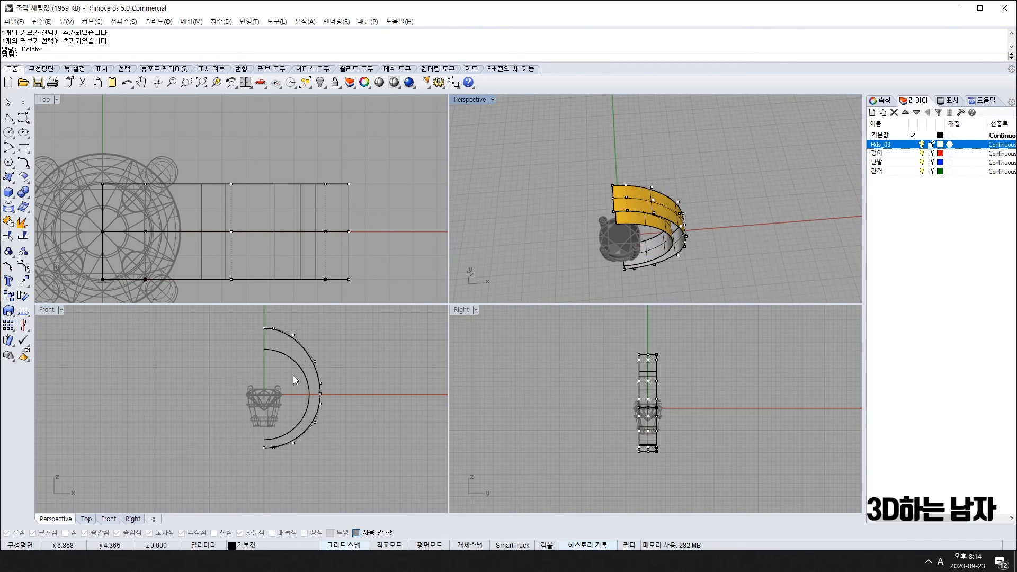
# Step: Select the two edge rows of control points on the outer surface, leaving out the middle row
pyautogui.scroll(5, 270, 347)
pyautogui.scroll(-3, 607, 222)
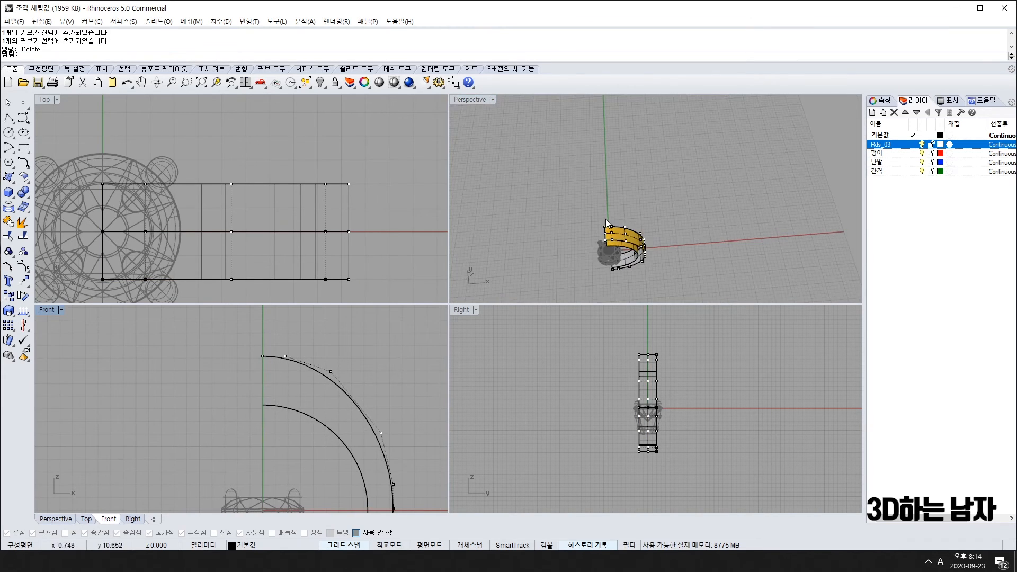
pyautogui.moveTo(607, 223); pyautogui.dragTo(615, 217, button='right')
pyautogui.scroll(2, 625, 243)
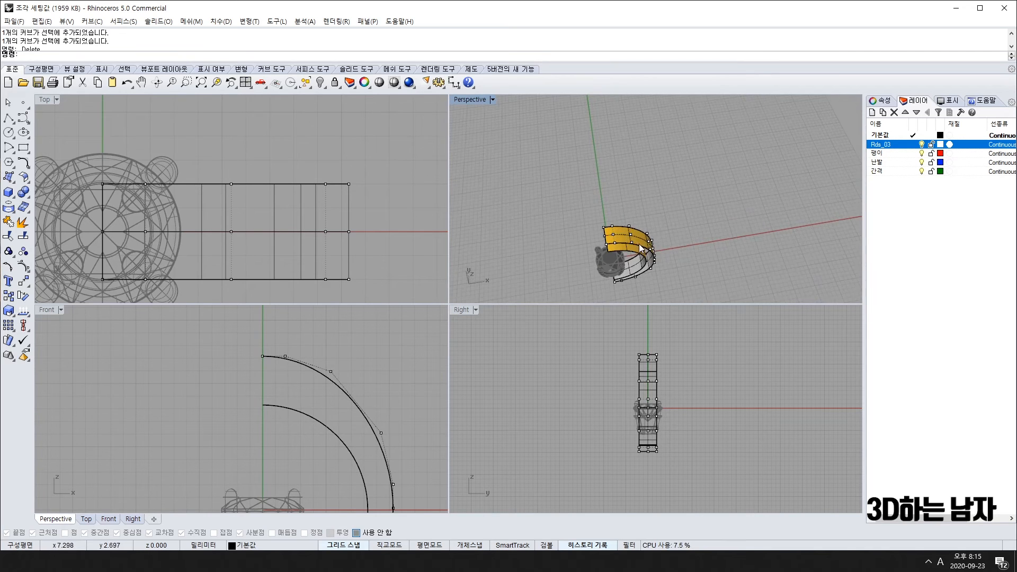
pyautogui.scroll(3, 640, 246)
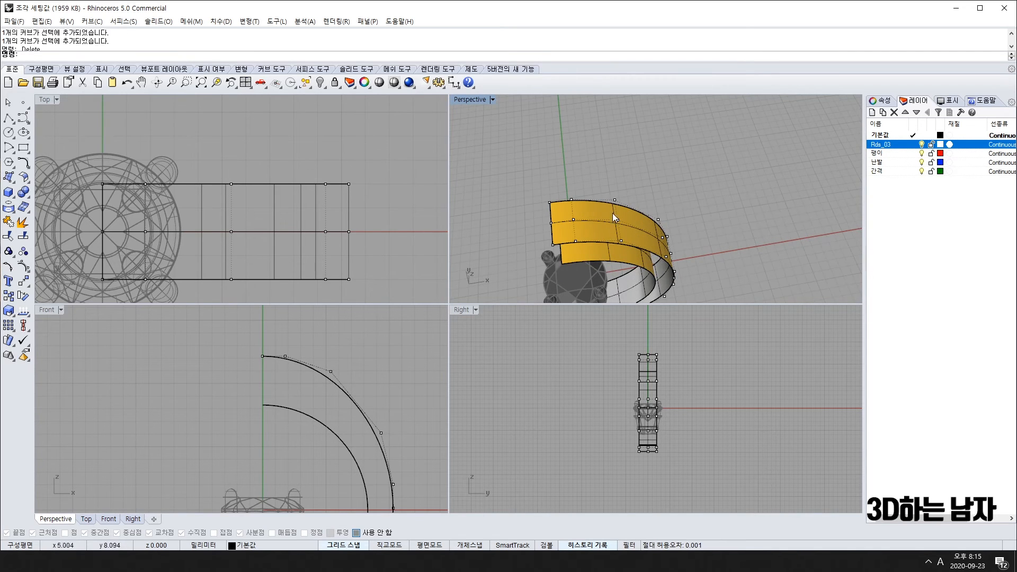
pyautogui.moveTo(612, 213); pyautogui.dragTo(666, 162, button='right')
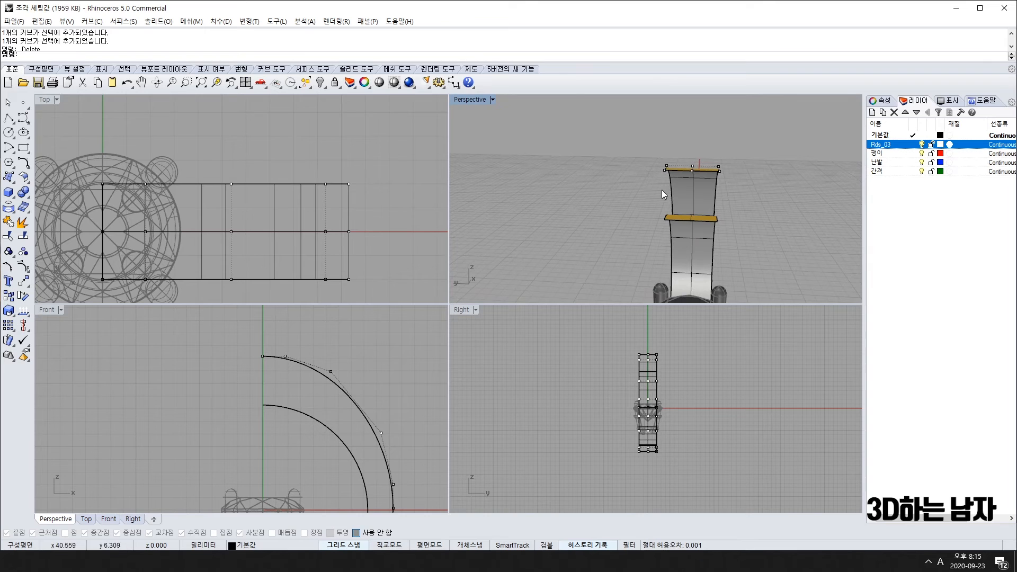
pyautogui.scroll(-4, 175, 212)
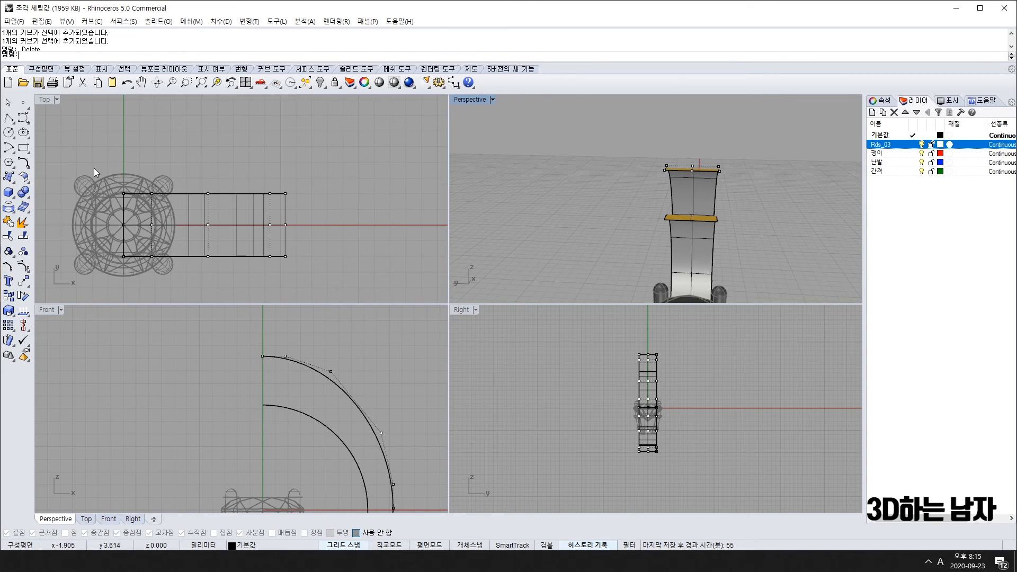
pyautogui.moveTo(94, 165); pyautogui.dragTo(336, 205)
pyautogui.keyDown('shift'); pyautogui.moveTo(68, 286); pyautogui.dragTo(366, 247); pyautogui.keyUp('shift')
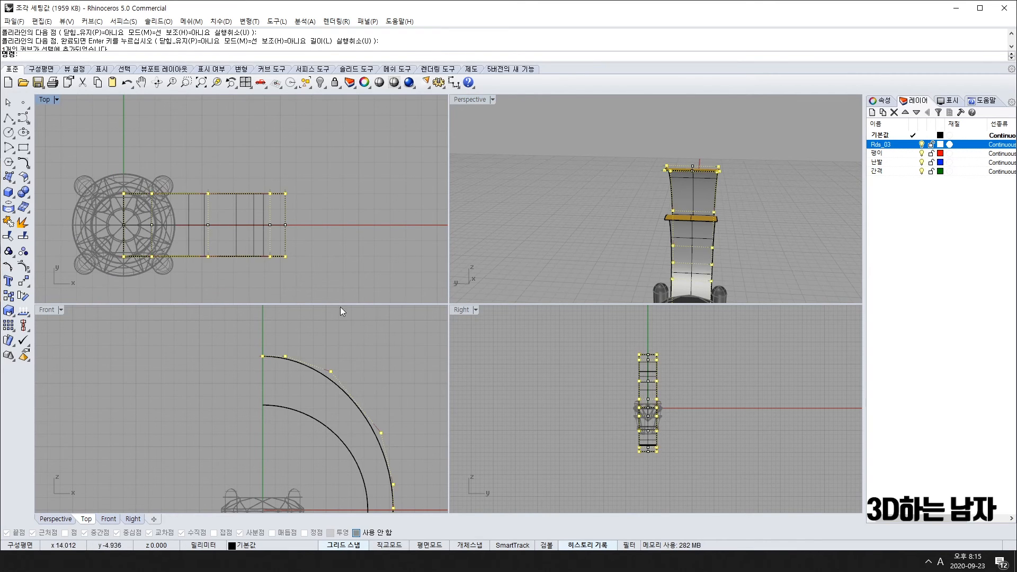
# Step: Try scaling the edge control points inward in two dimensions in the Front view, from base point 0, -8 to a 27 mm second reference
pyautogui.scroll(-10, 318, 368)
pyautogui.moveTo(305, 435); pyautogui.dragTo(280, 441, button='right')
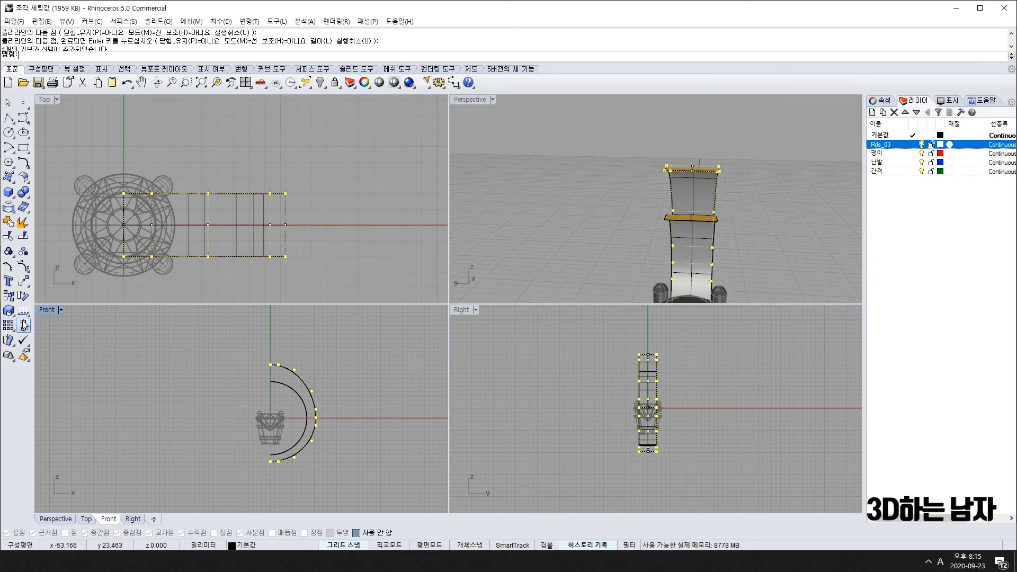
pyautogui.click(9, 311)
pyautogui.click(39, 315)
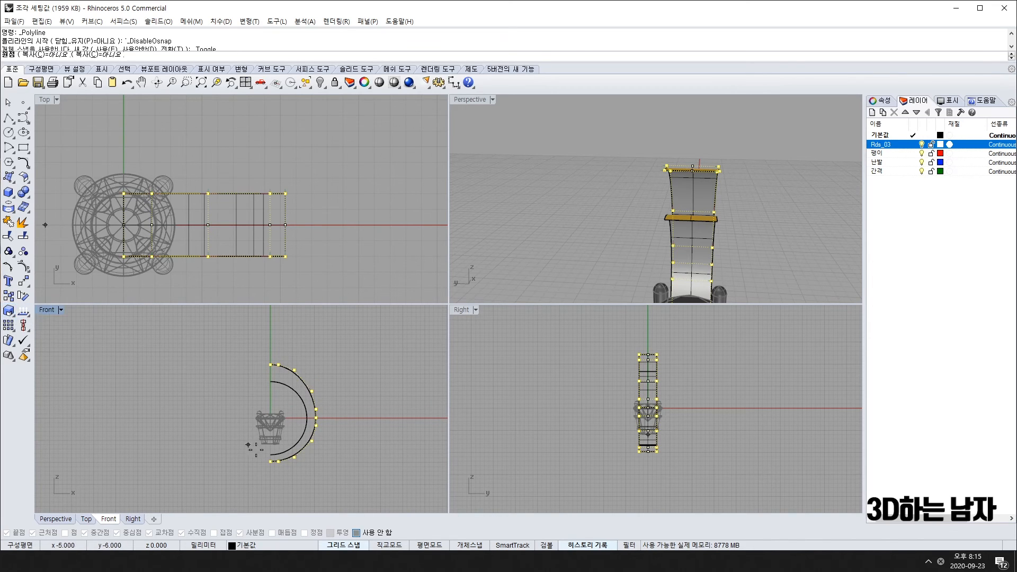
pyautogui.scroll(3, 265, 450)
pyautogui.click(263, 449)
pyautogui.scroll(-8, 263, 449)
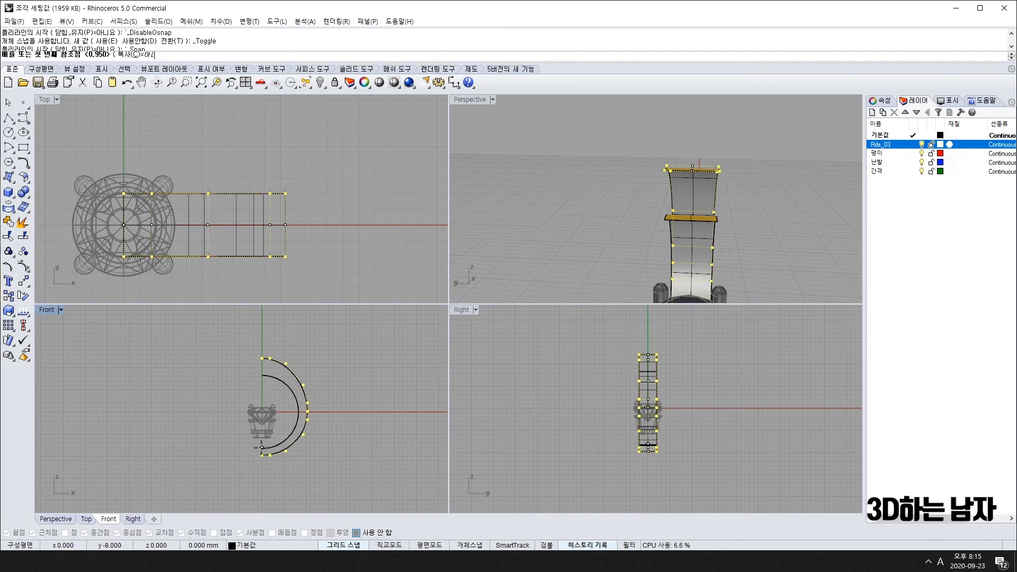
pyautogui.keyDown('shift'); pyautogui.click(264, 319); pyautogui.keyUp('shift')
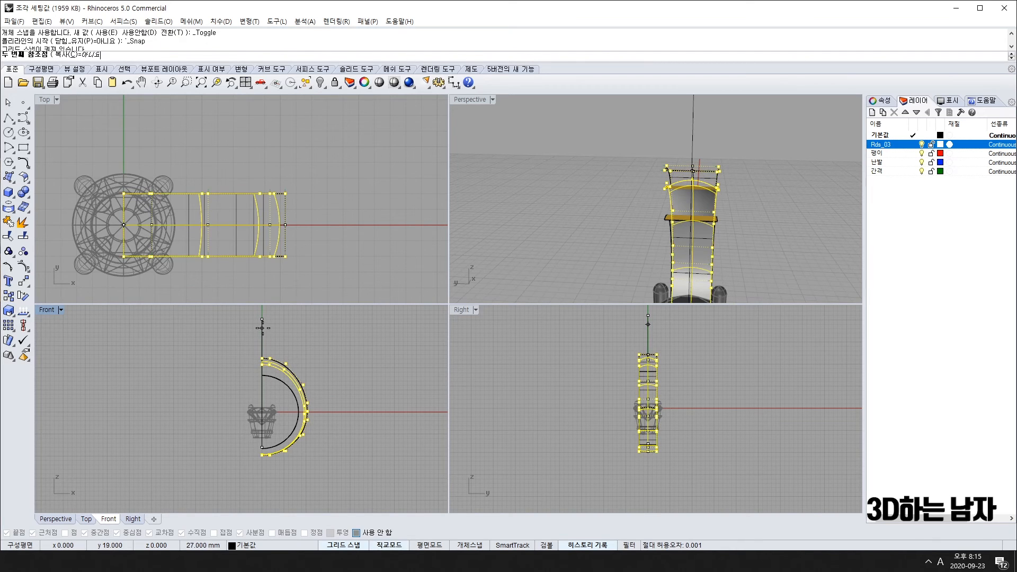
pyautogui.click(263, 328)
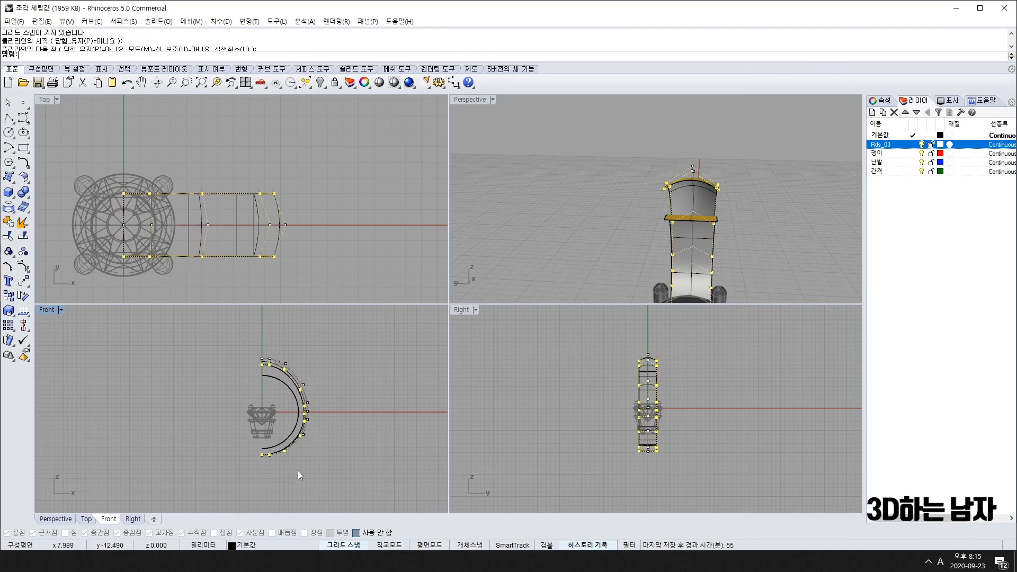
# Step: Check the scaled outer surface at the top and bottom of the ring, and undo the scaling
pyautogui.scroll(4, 266, 472)
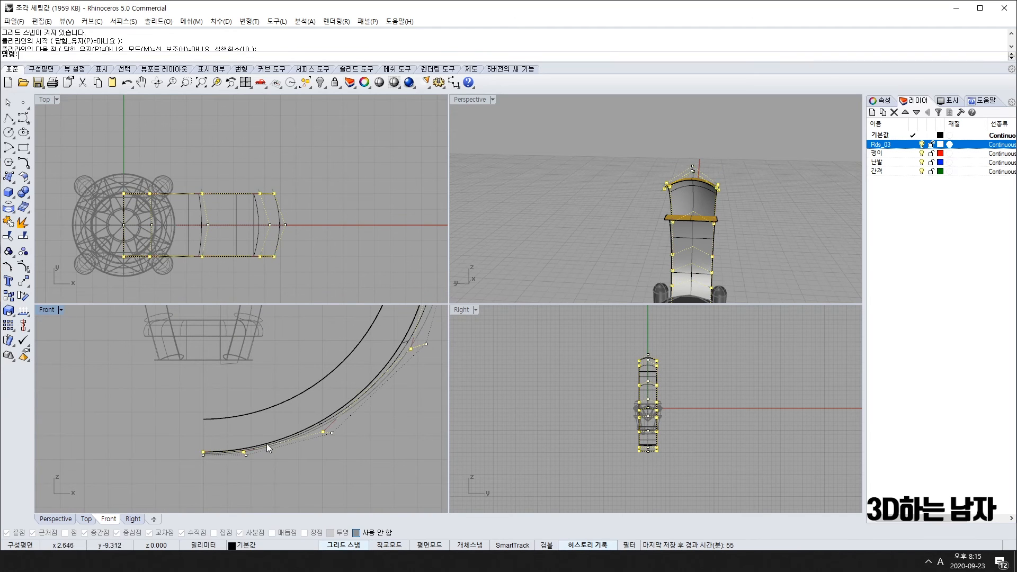
pyautogui.scroll(-5, 266, 444)
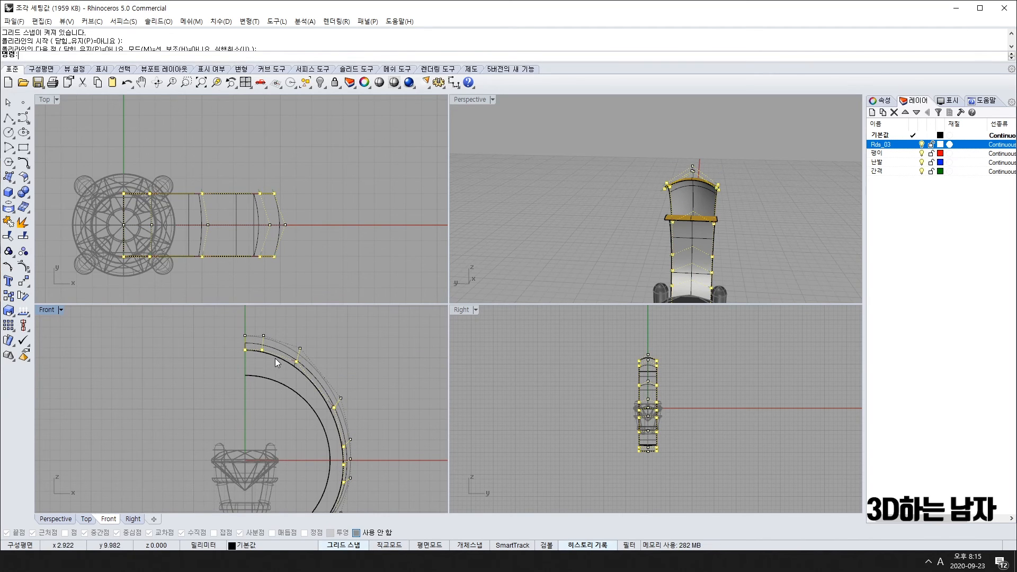
pyautogui.moveTo(530, 238); pyautogui.dragTo(628, 289, button='right')
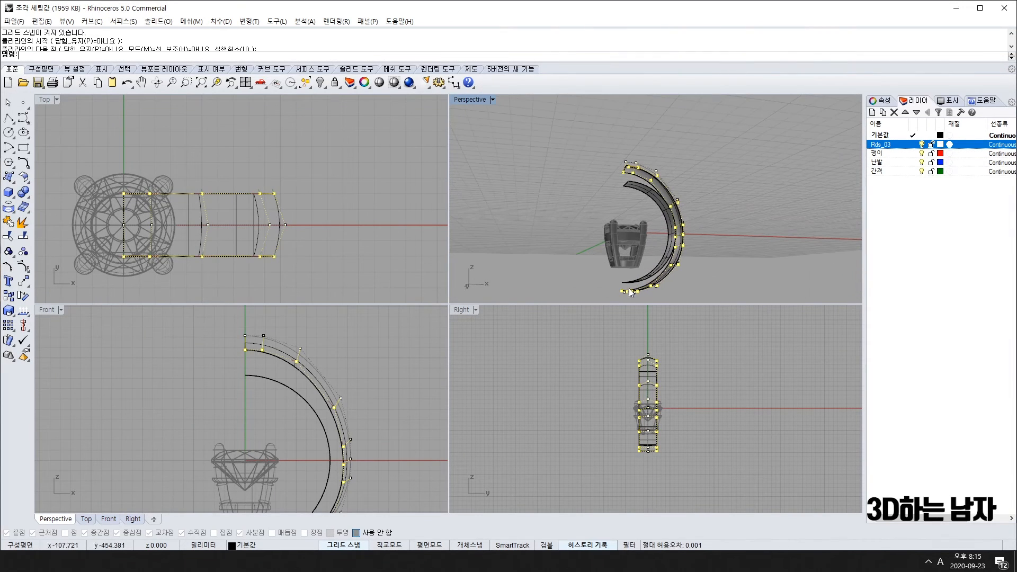
pyautogui.scroll(-3, 295, 417)
pyautogui.moveTo(271, 503); pyautogui.dragTo(250, 468, button='right')
pyautogui.moveTo(245, 352); pyautogui.dragTo(247, 391, button='right')
pyautogui.scroll(8, 247, 391)
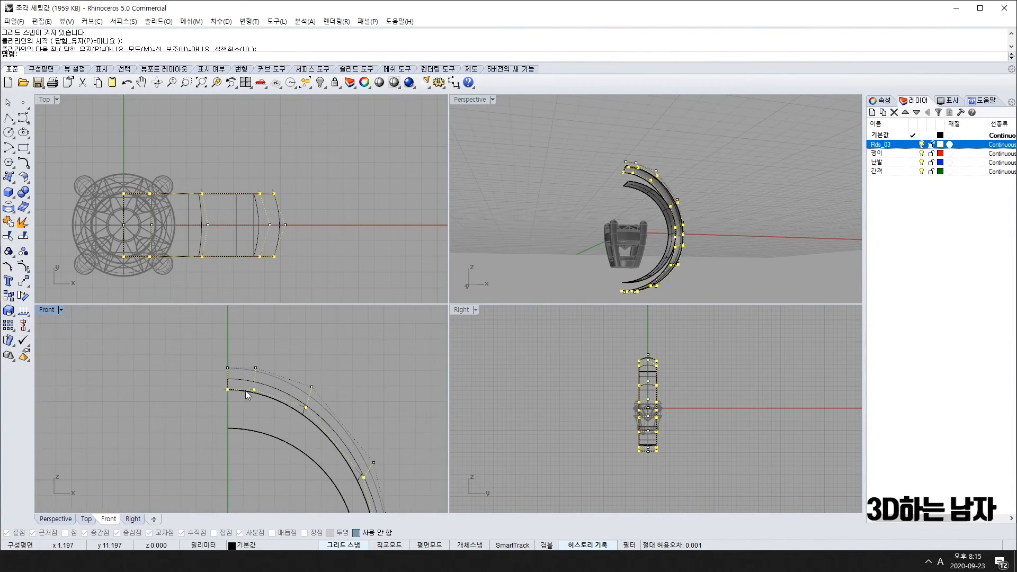
pyautogui.moveTo(633, 183); pyautogui.dragTo(622, 223, button='right')
pyautogui.scroll(-4, 246, 429)
pyautogui.moveTo(288, 454); pyautogui.dragTo(263, 365, button='right')
pyautogui.hotkey('ctrl', 'z')
pyautogui.scroll(-3, 255, 420)
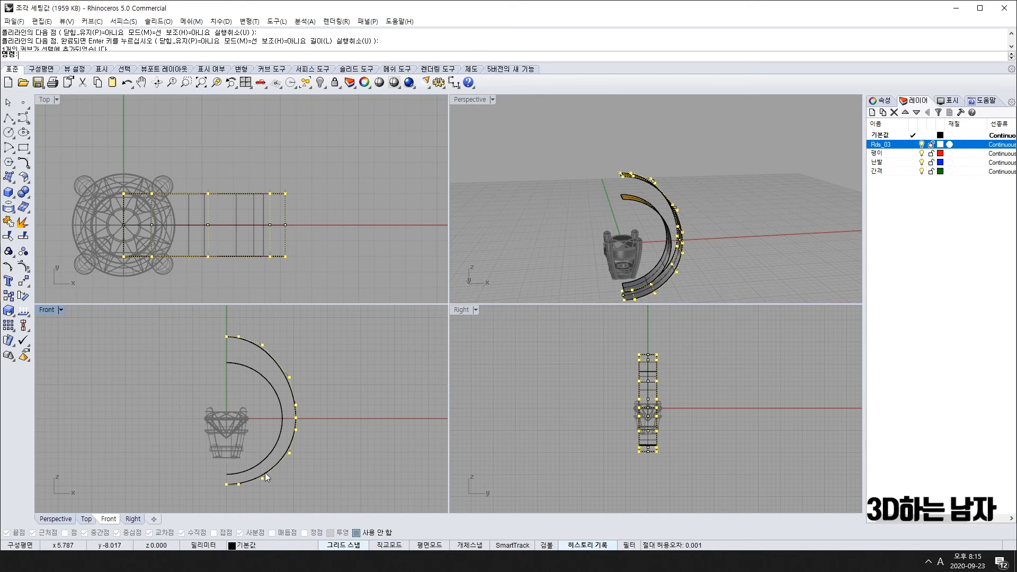
# Step: Scale the edge control points inward in two dimensions in the Front view from the origin, with the second reference at 25 mm
pyautogui.press('Return')
pyautogui.click(229, 420)
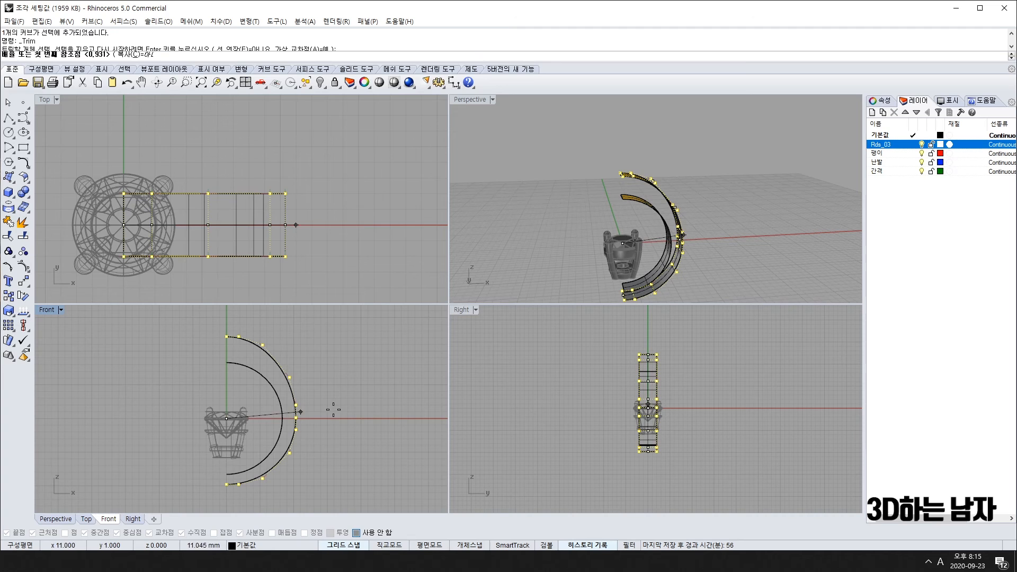
pyautogui.click(408, 418)
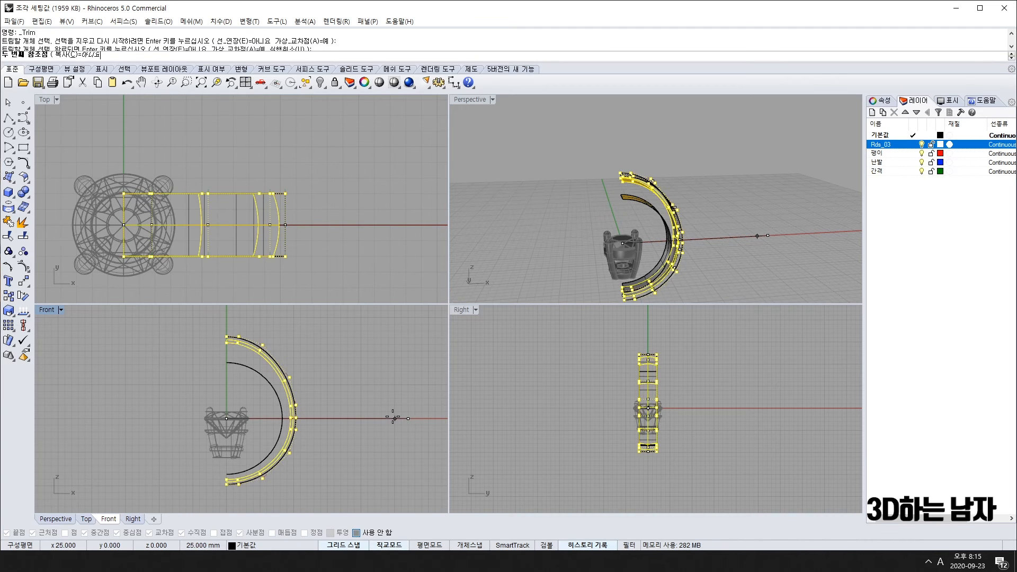
pyautogui.click(390, 432)
# Step: Examine the domed outer surface's edge and center lines up close in the Front view, and select that surface
pyautogui.scroll(5, 276, 471)
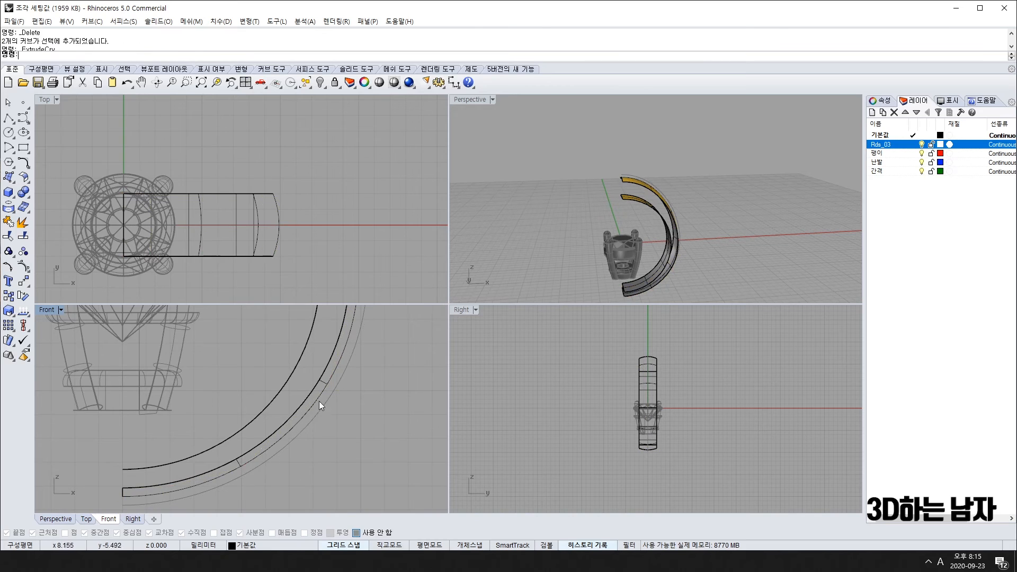
pyautogui.moveTo(319, 402); pyautogui.dragTo(280, 417, button='right')
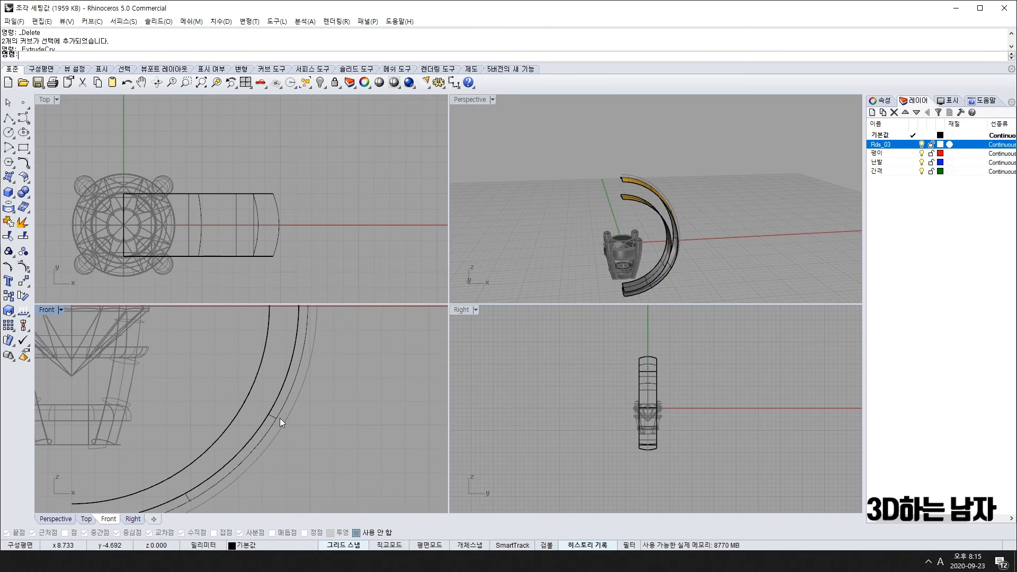
pyautogui.scroll(8, 280, 414)
pyautogui.click(279, 413)
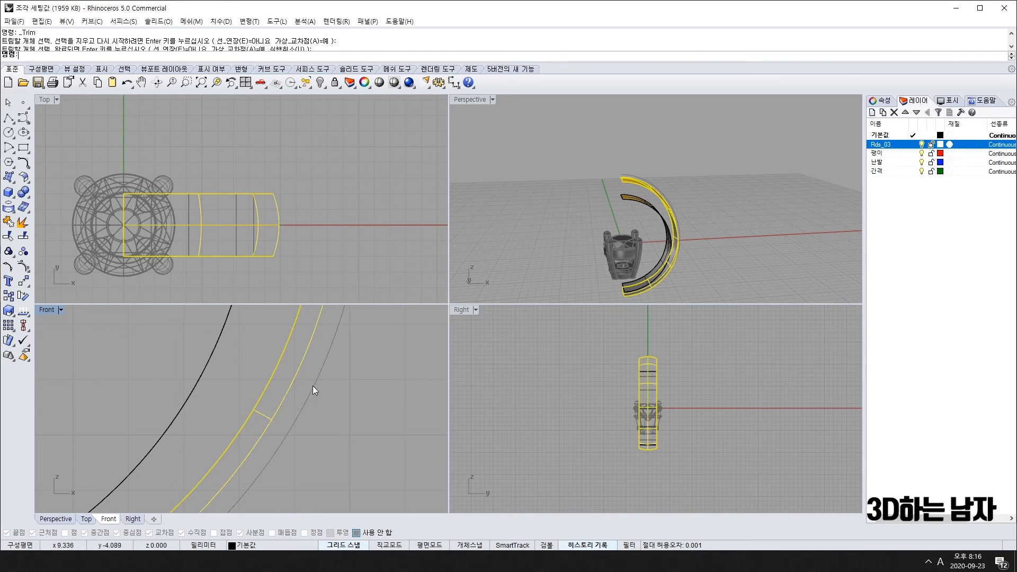
# Step: Show the outer half-ring surface's control points and select only the middle row along its centerline in the Top view
pyautogui.scroll(-3, 280, 424)
pyautogui.scroll(3, 281, 427)
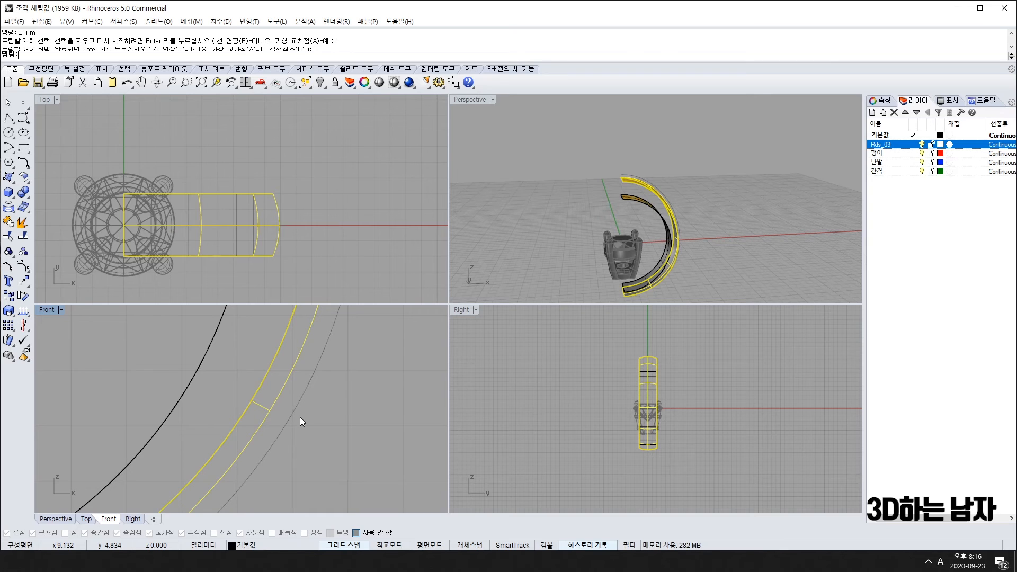
pyautogui.press('F10')
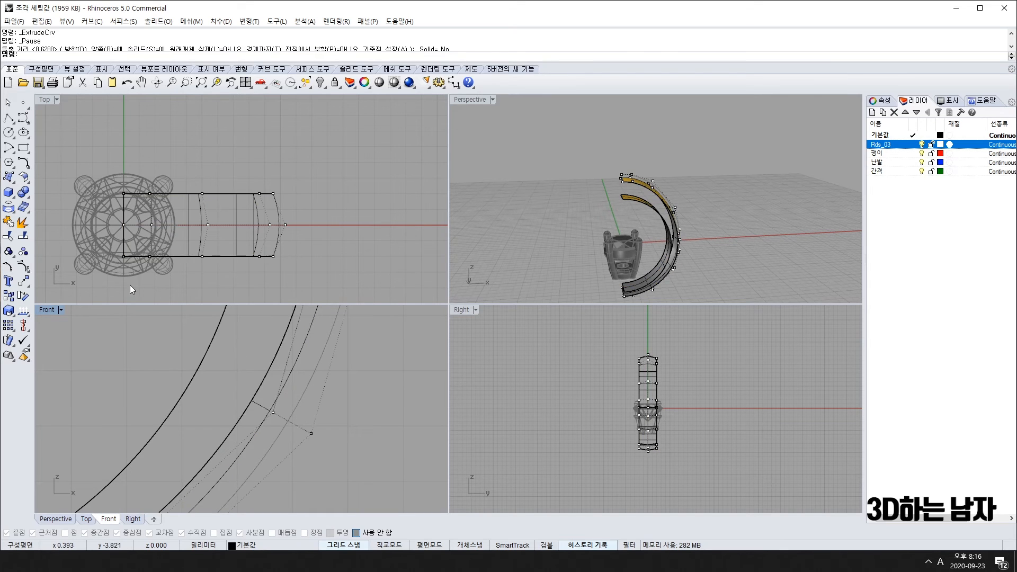
pyautogui.moveTo(101, 168); pyautogui.dragTo(371, 207)
pyautogui.keyDown('shift'); pyautogui.moveTo(71, 249); pyautogui.dragTo(335, 306); pyautogui.keyUp('shift')
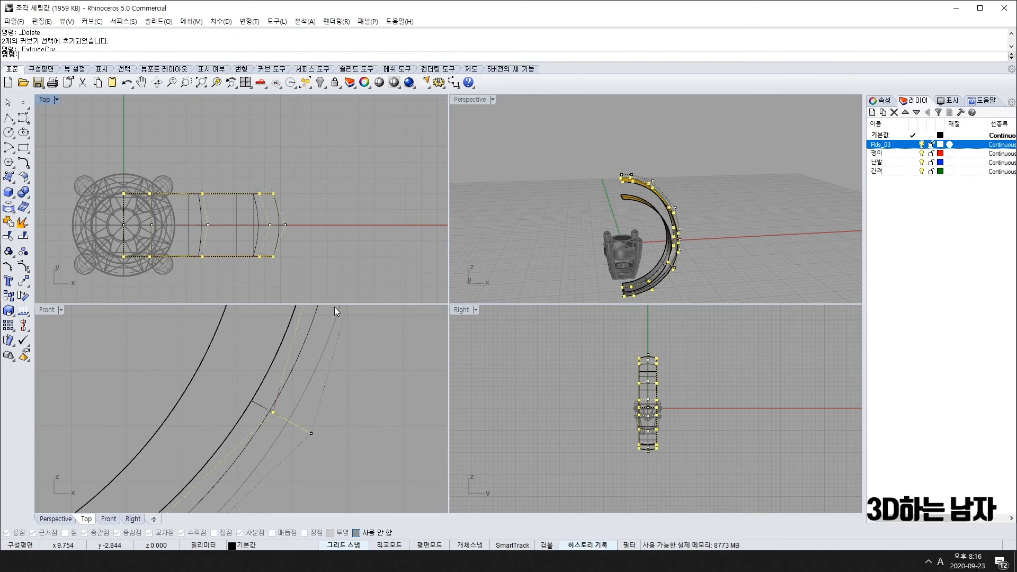
pyautogui.press('Return')
pyautogui.click(360, 249)
pyautogui.moveTo(102, 218); pyautogui.dragTo(328, 232)
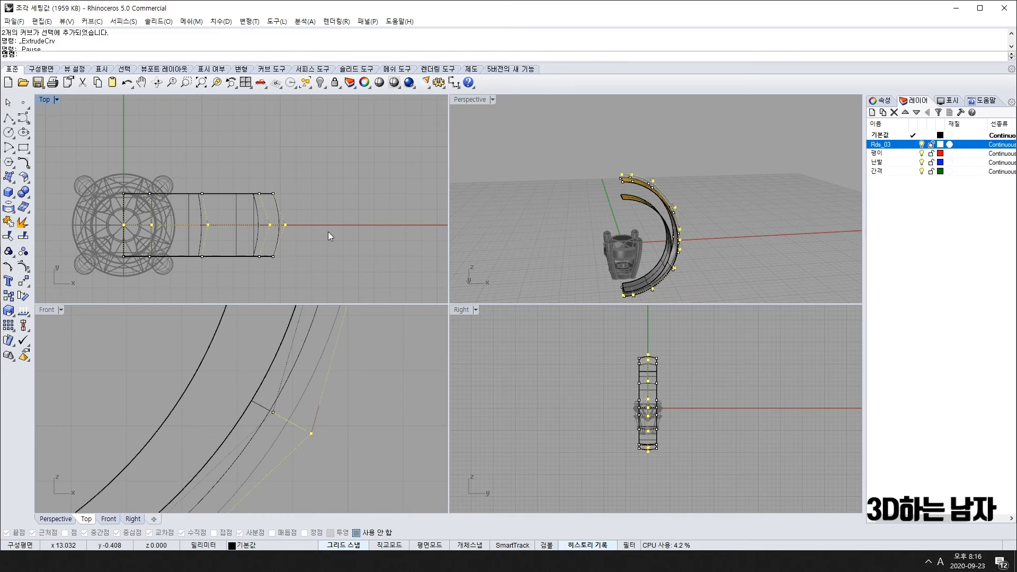
# Step: Scale the middle row of control points outward in two dimensions in the Front view from the origin, with the second reference at about 12.9 mm
pyautogui.scroll(5, 287, 399)
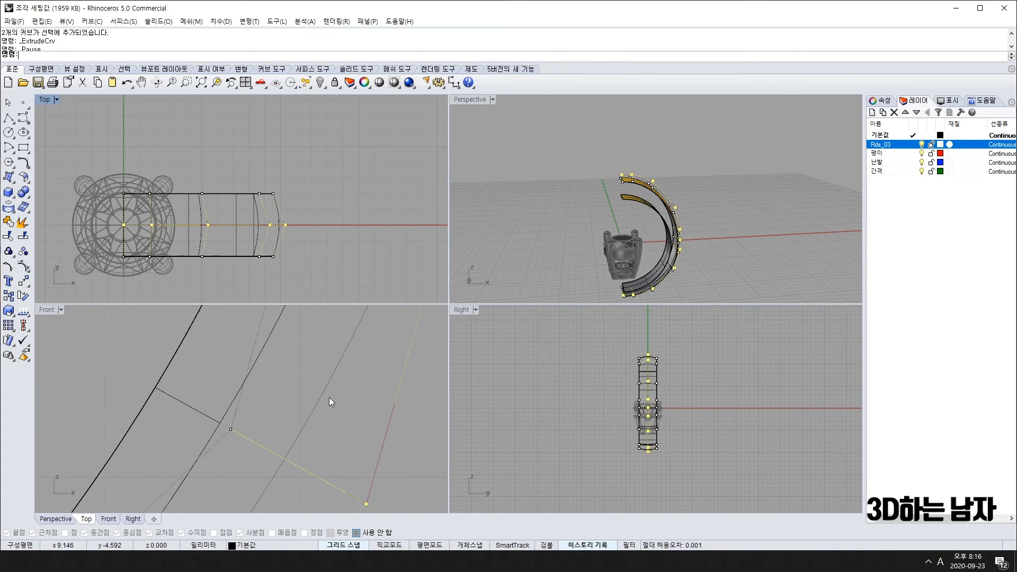
pyautogui.scroll(-4, 120, 370)
pyautogui.moveTo(141, 390); pyautogui.dragTo(283, 410, button='right')
pyautogui.scroll(-4, 233, 403)
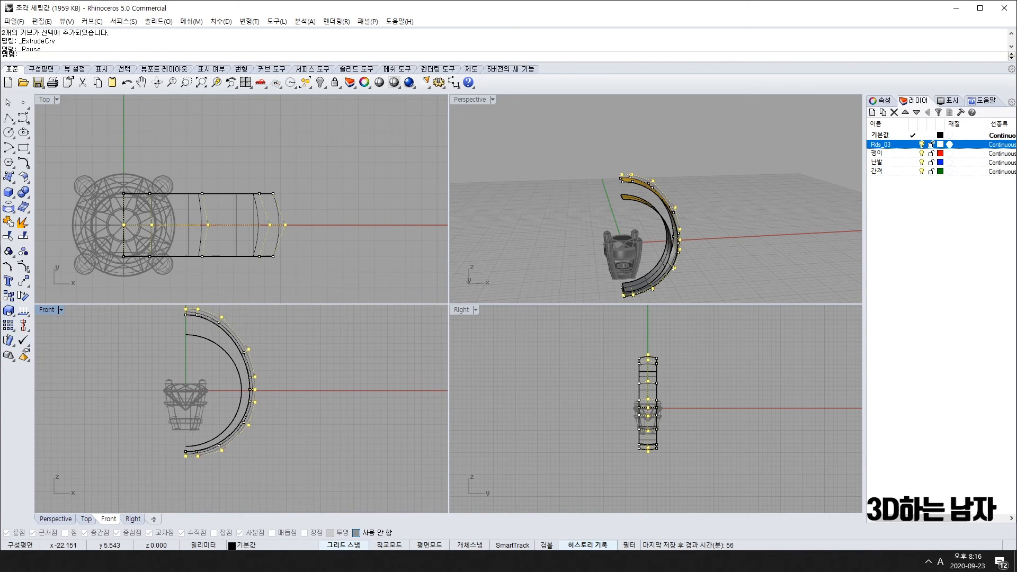
pyautogui.write('sc')
pyautogui.press('Return')
pyautogui.write('0')
pyautogui.press('Return')
pyautogui.scroll(6, 253, 410)
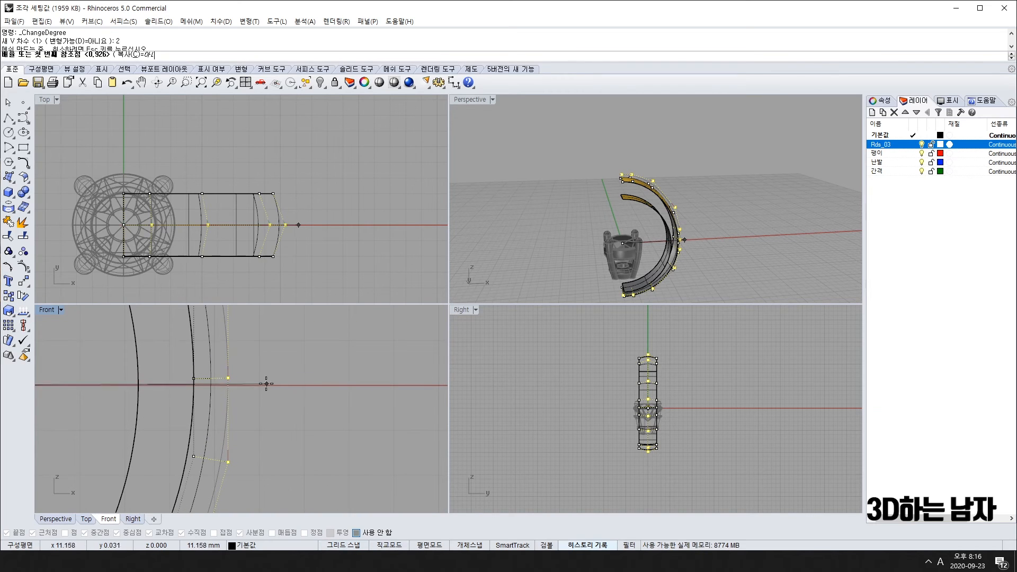
pyautogui.click(305, 385)
pyautogui.scroll(2, 321, 385)
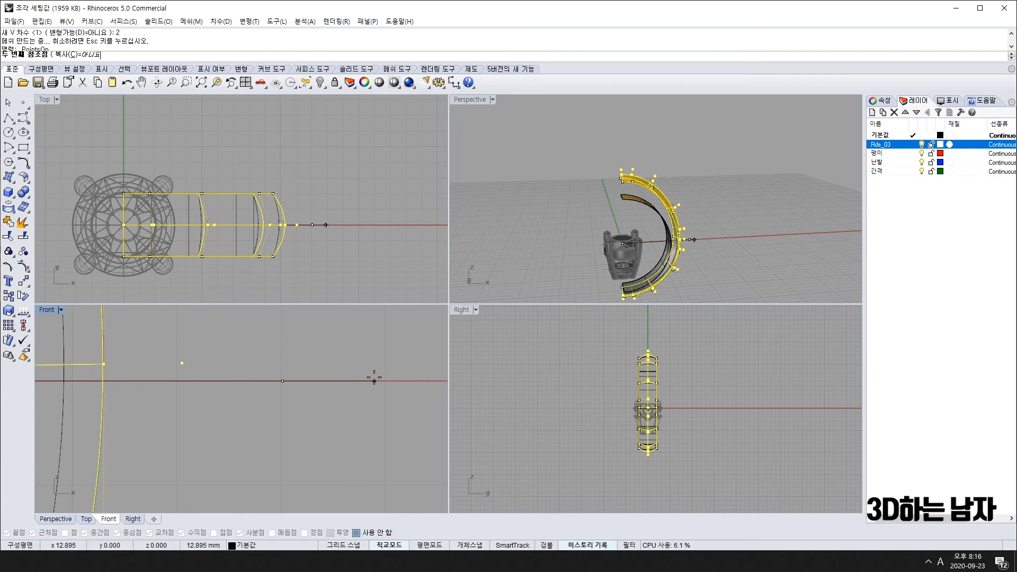
pyautogui.press('Escape')
pyautogui.hotkey('ctrl', 'z')
pyautogui.scroll(-4, 221, 448)
pyautogui.scroll(-4, 221, 448)
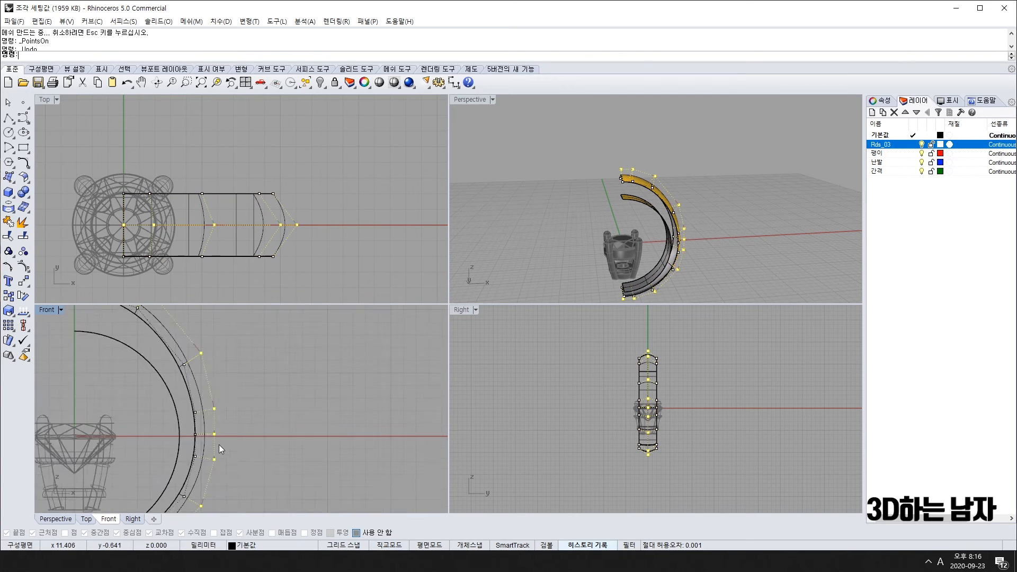
pyautogui.moveTo(221, 446); pyautogui.dragTo(283, 451, button='right')
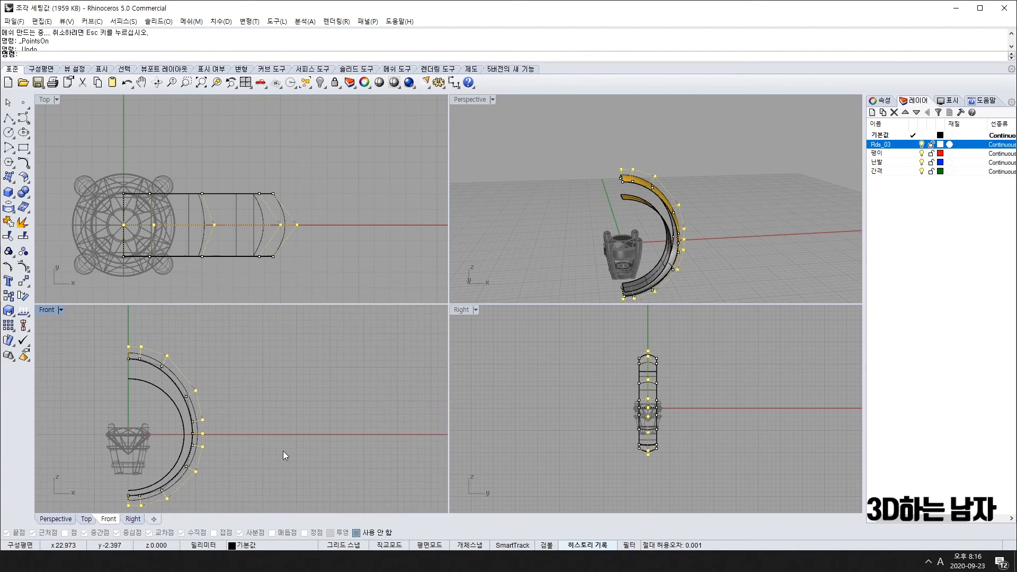
# Step: Hide the outer surface's control points and inspect its stronger dome in the perspective view
pyautogui.hotkey('ctrl', 'z')
pyautogui.moveTo(726, 231); pyautogui.dragTo(859, 228, button='right')
pyautogui.scroll(5, 685, 179)
pyautogui.moveTo(657, 232); pyautogui.dragTo(784, 228, button='right')
pyautogui.click(695, 183)
pyautogui.moveTo(684, 249); pyautogui.dragTo(687, 133, button='right')
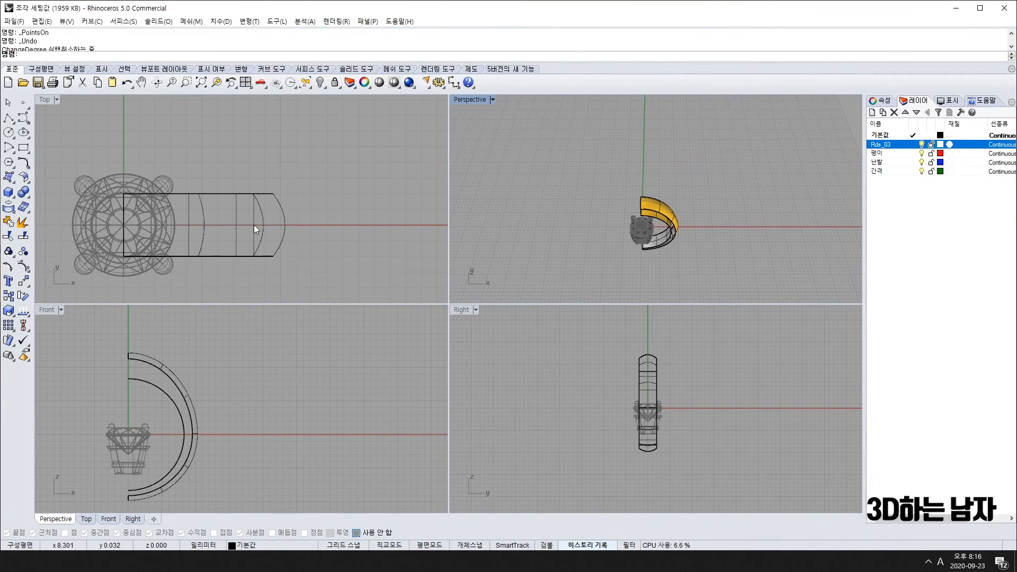
# Step: Select the inner half-ring surface and compare its width with the outer surface in the perspective view
pyautogui.click(158, 388)
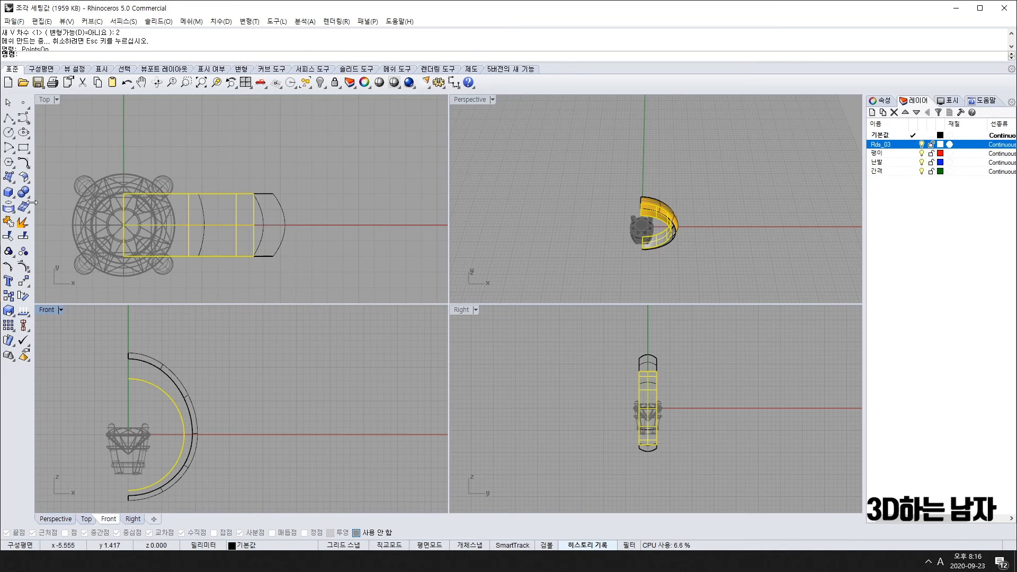
pyautogui.moveTo(192, 212); pyautogui.dragTo(233, 235, button='right')
pyautogui.scroll(3, 677, 217)
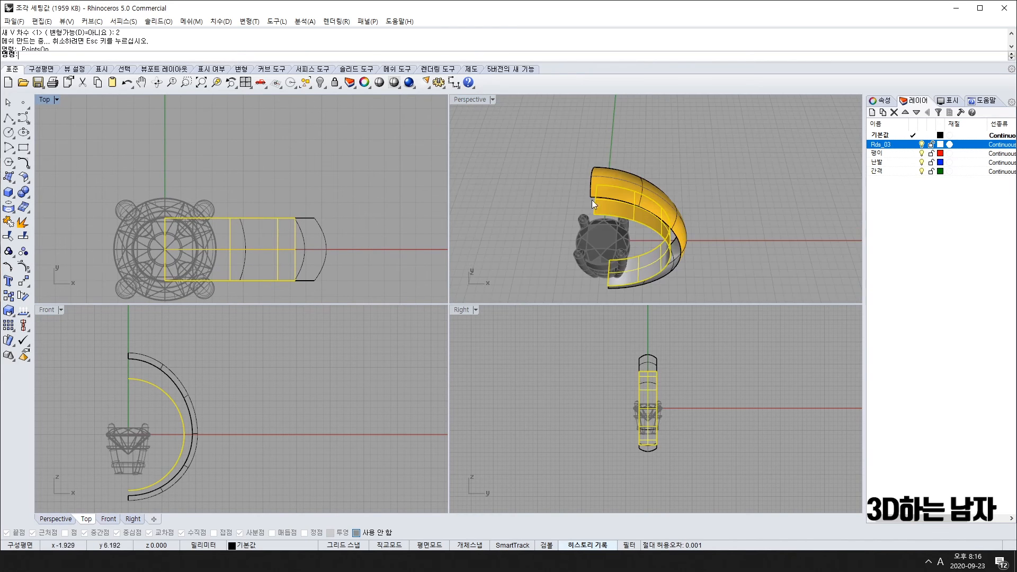
pyautogui.moveTo(592, 199); pyautogui.dragTo(695, 152, button='right')
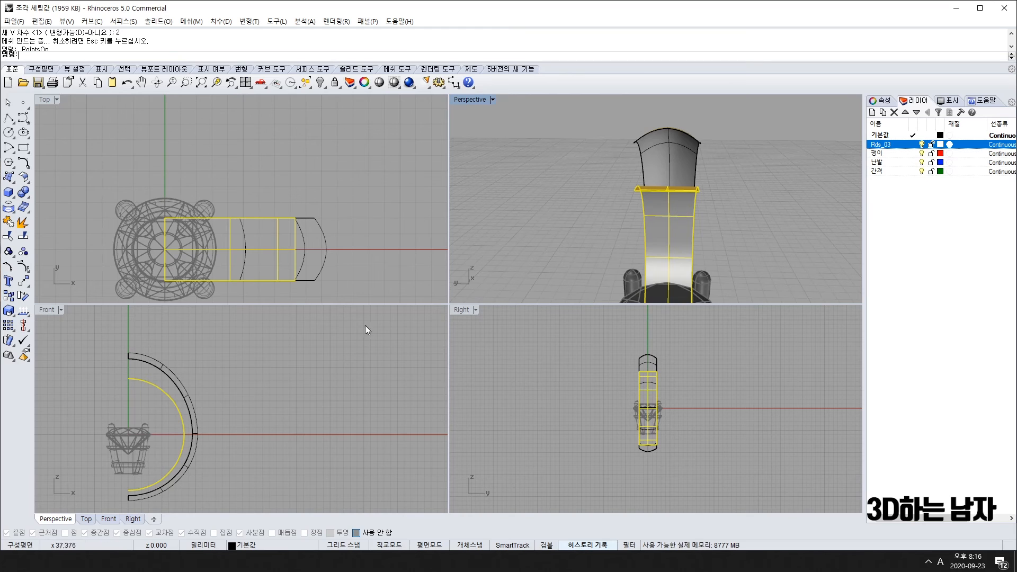
pyautogui.press('Return')
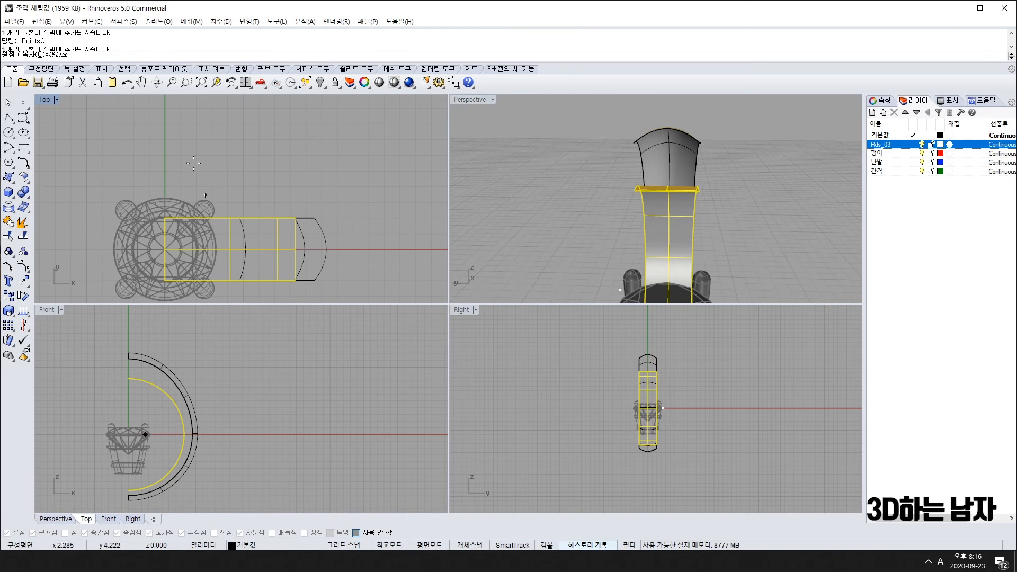
pyautogui.click(213, 236)
pyautogui.click(164, 123)
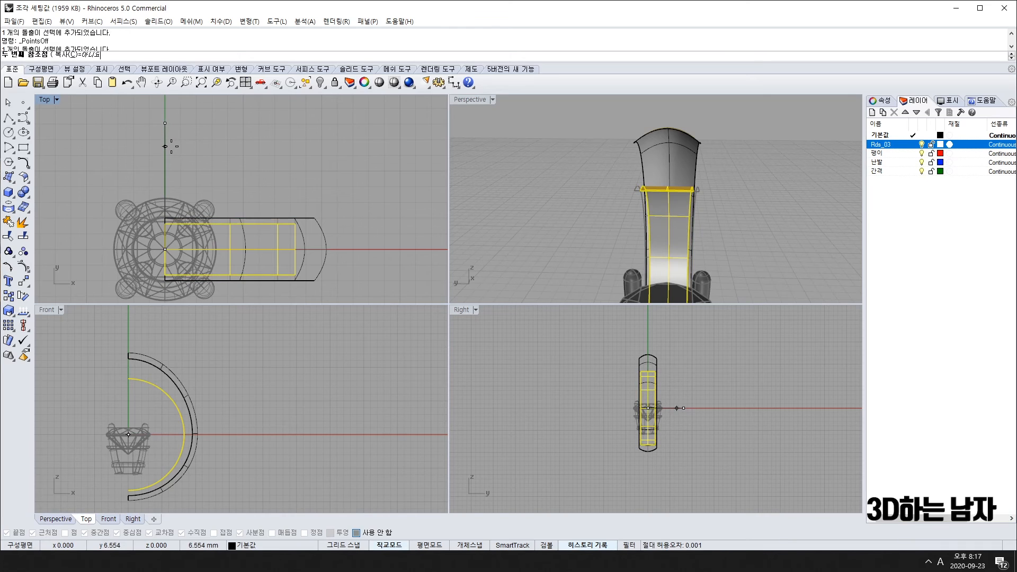
pyautogui.press('Escape')
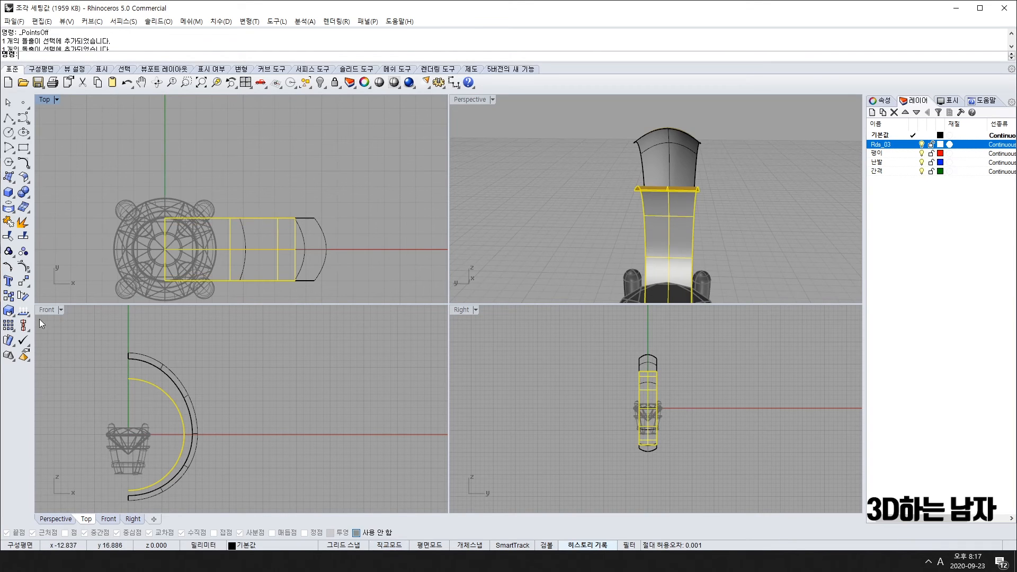
# Step: Scale the inner surface narrower in one dimension across the band's width in the Top view, using the origin as base point
pyautogui.click(9, 311)
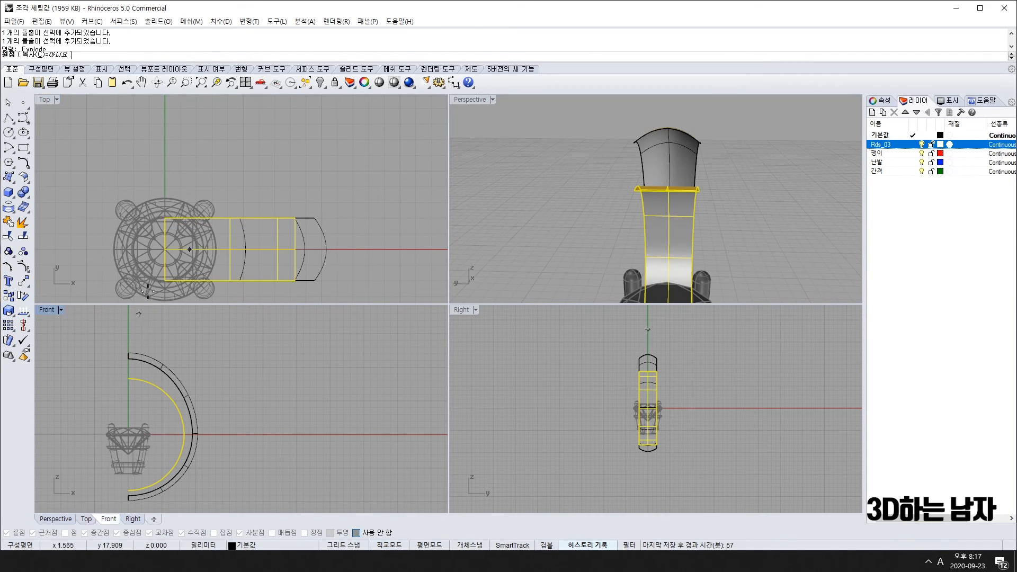
pyautogui.click(164, 249)
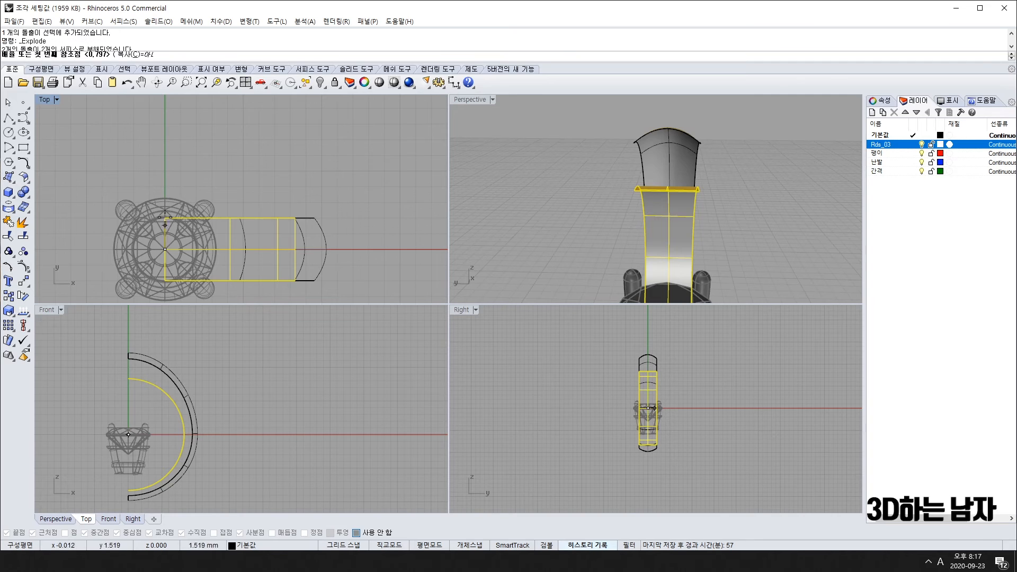
pyautogui.click(159, 111)
pyautogui.press('Escape')
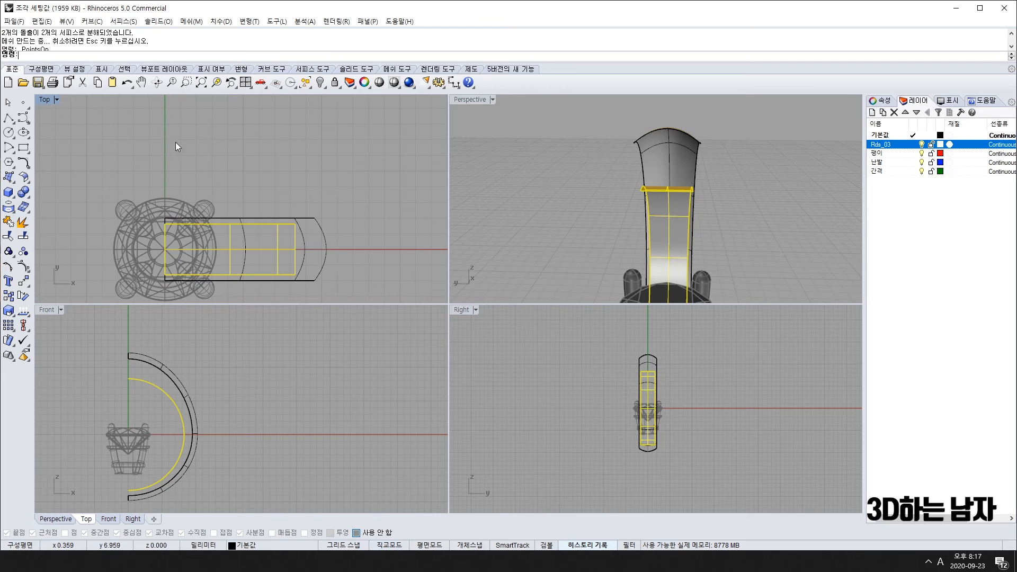
# Step: Check the narrowed inner surface against the outer surface in the perspective, Top and Right views, and deselect it
pyautogui.moveTo(714, 196); pyautogui.dragTo(693, 211, button='right')
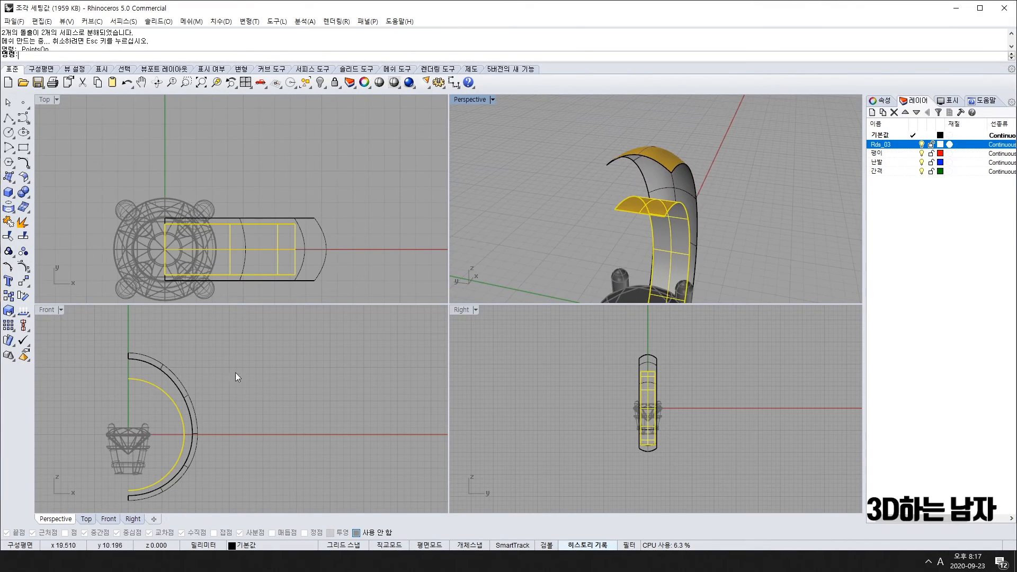
pyautogui.scroll(4, 267, 279)
pyautogui.scroll(-6, 268, 278)
pyautogui.moveTo(346, 263); pyautogui.dragTo(329, 225, button='right')
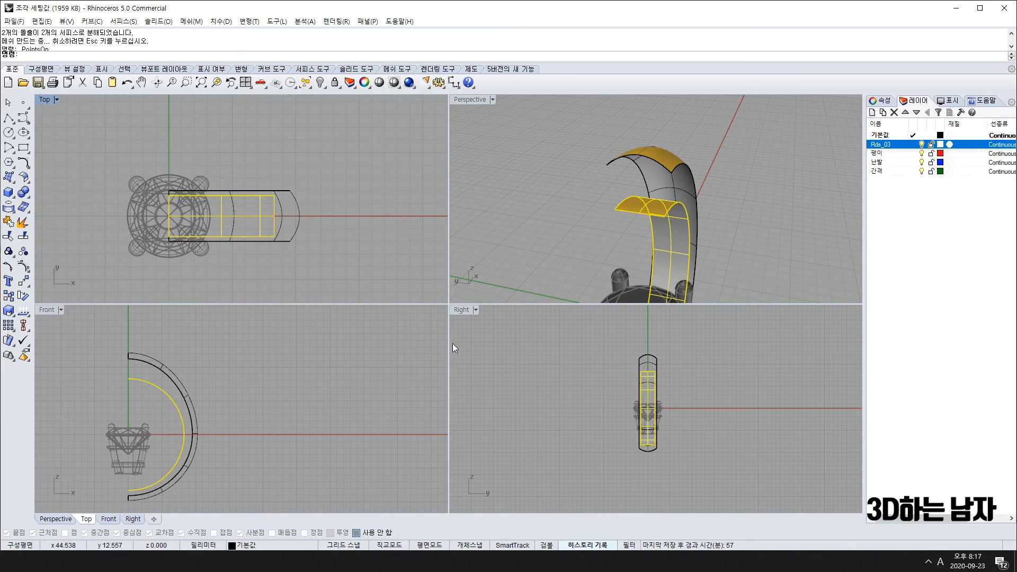
pyautogui.scroll(5, 687, 380)
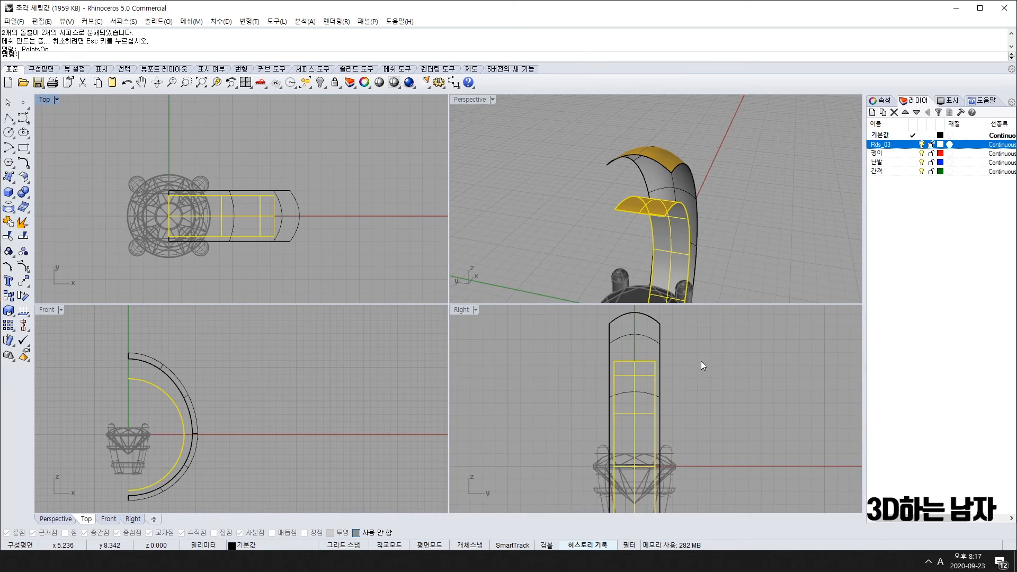
pyautogui.click(701, 361)
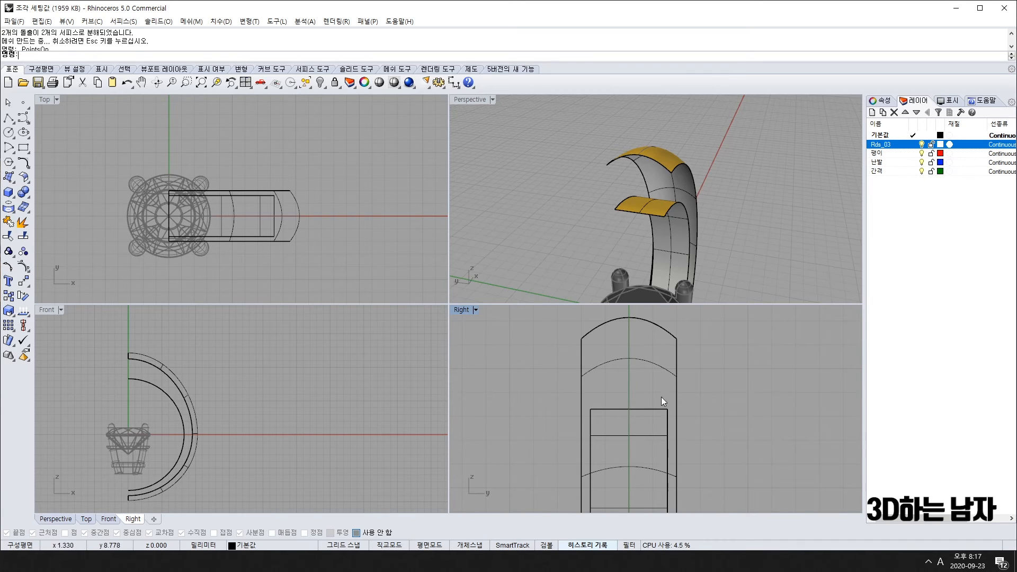
# Step: Show the inner half-ring surface's control points and select the two outer edge rows in the Top view
pyautogui.click(135, 380)
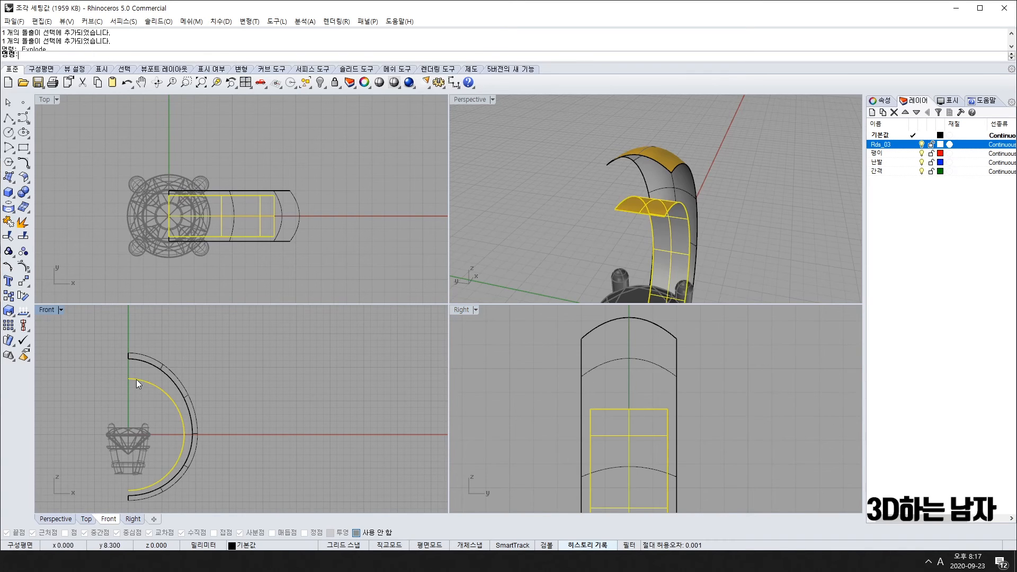
pyautogui.press('F10')
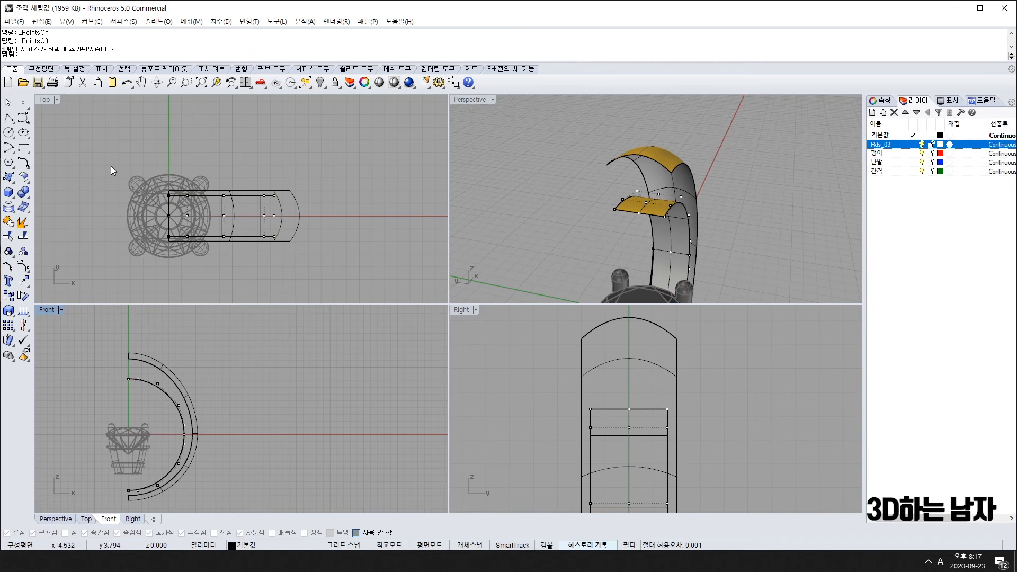
pyautogui.moveTo(110, 165); pyautogui.dragTo(320, 213)
pyautogui.keyDown('shift'); pyautogui.moveTo(133, 230); pyautogui.dragTo(288, 259); pyautogui.keyUp('shift')
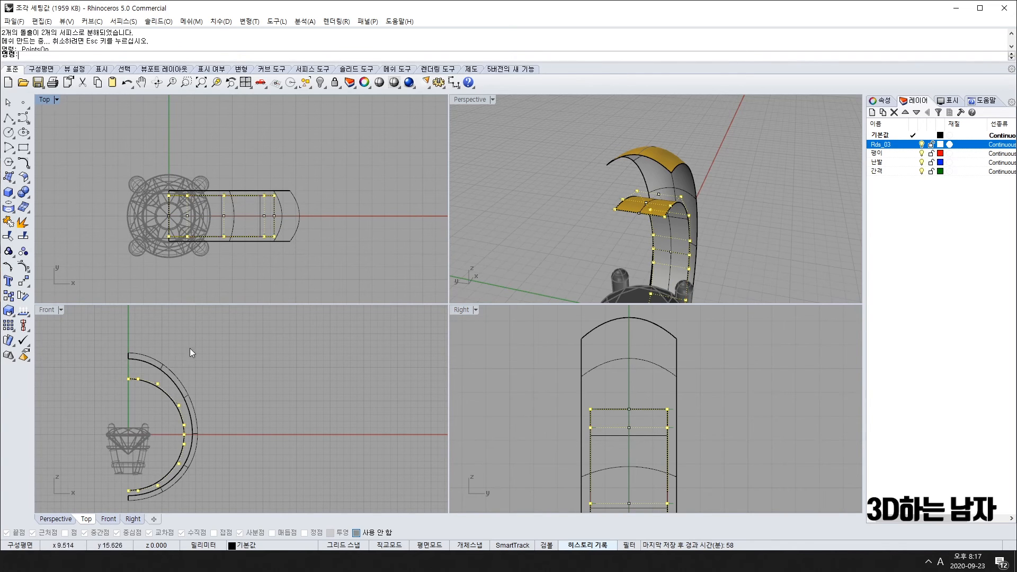
# Step: Scale the inner surface's edge control points outward in two dimensions in the Front view from the origin by a factor of about 1.06
pyautogui.scroll(2, 134, 438)
pyautogui.moveTo(119, 450); pyautogui.dragTo(158, 431, button='right')
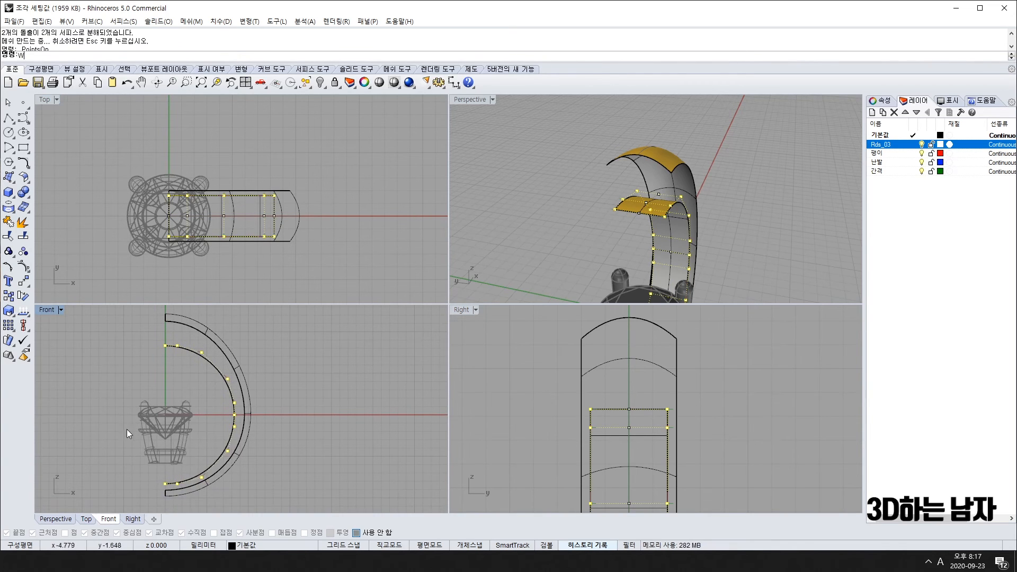
pyautogui.write('s')
pyautogui.press('Return')
pyautogui.click(165, 415)
pyautogui.click(311, 415)
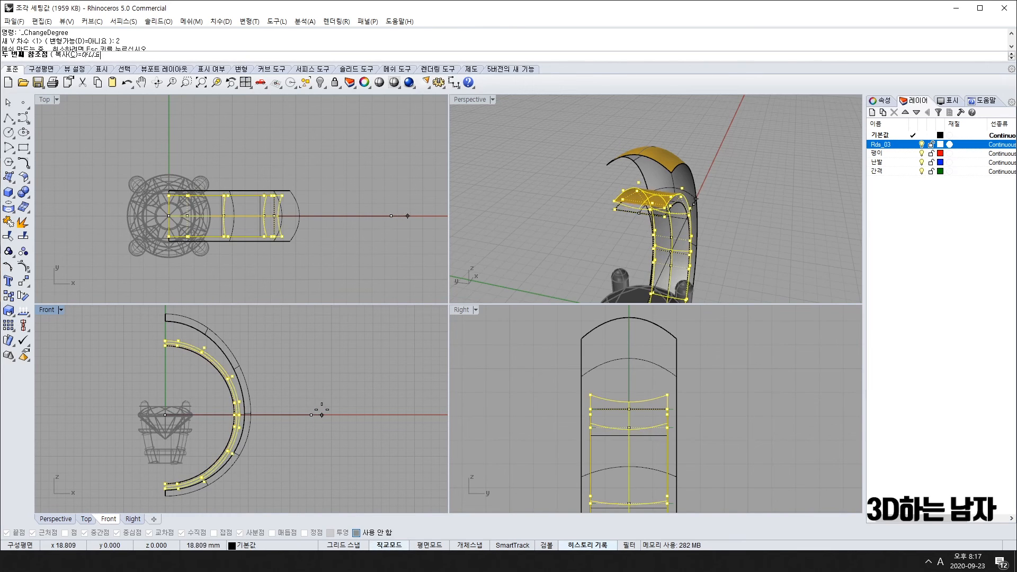
pyautogui.click(320, 415)
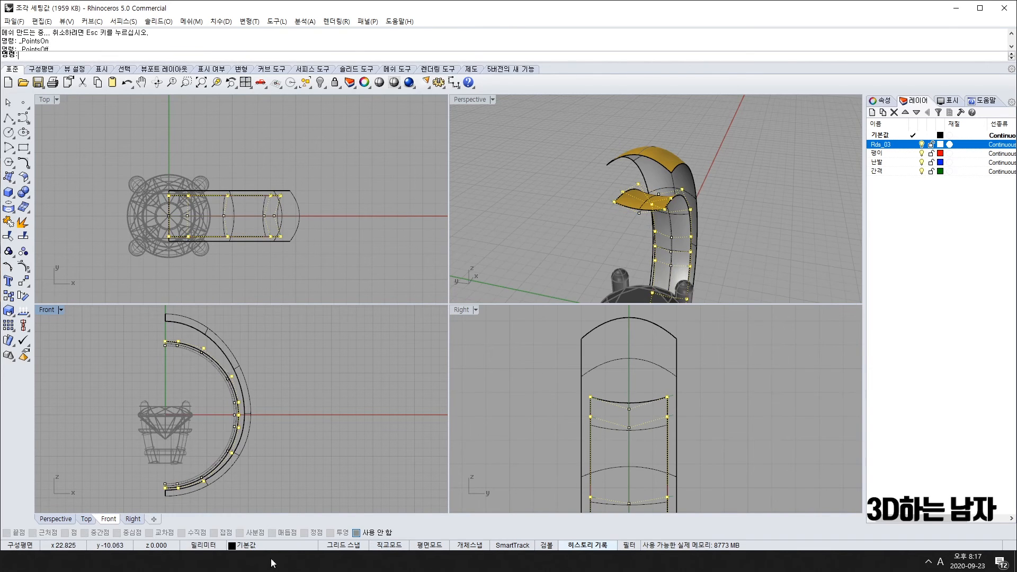
pyautogui.moveTo(123, 211); pyautogui.dragTo(327, 224)
pyautogui.write('Ws')
pyautogui.press('Return')
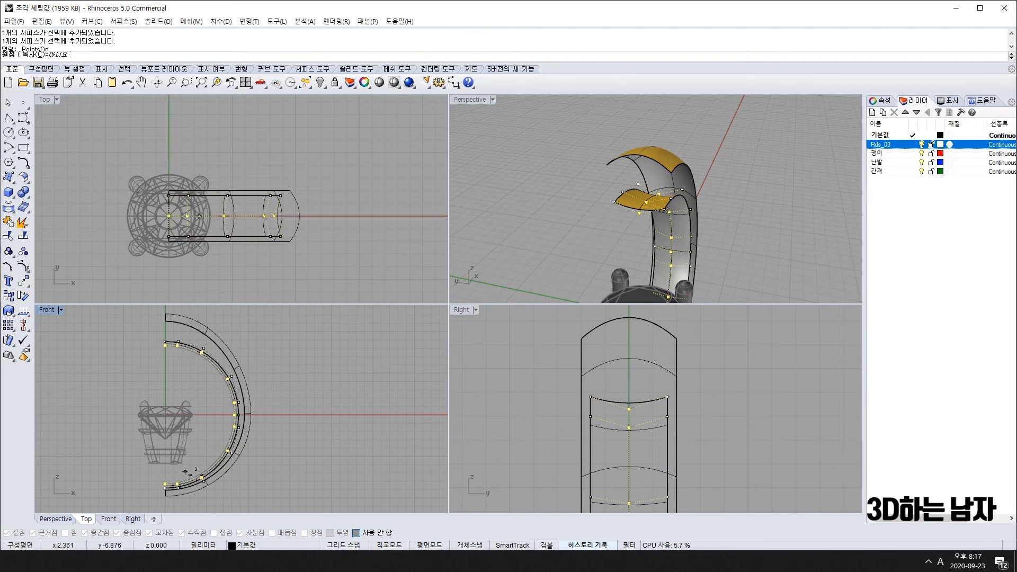
pyautogui.write('0')
pyautogui.press('Return')
pyautogui.scroll(10, 251, 433)
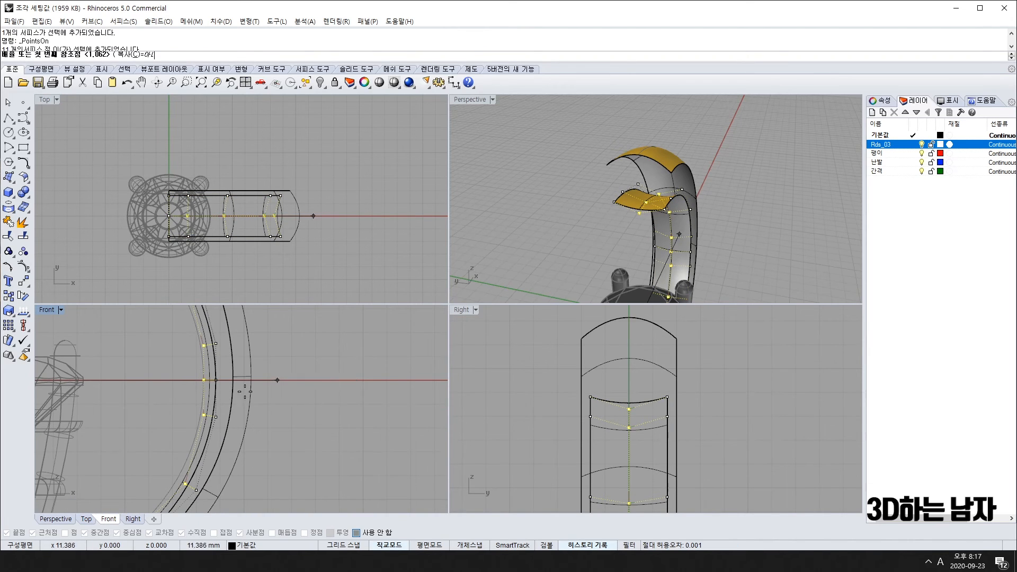
pyautogui.scroll(5, 229, 391)
pyautogui.press('Escape')
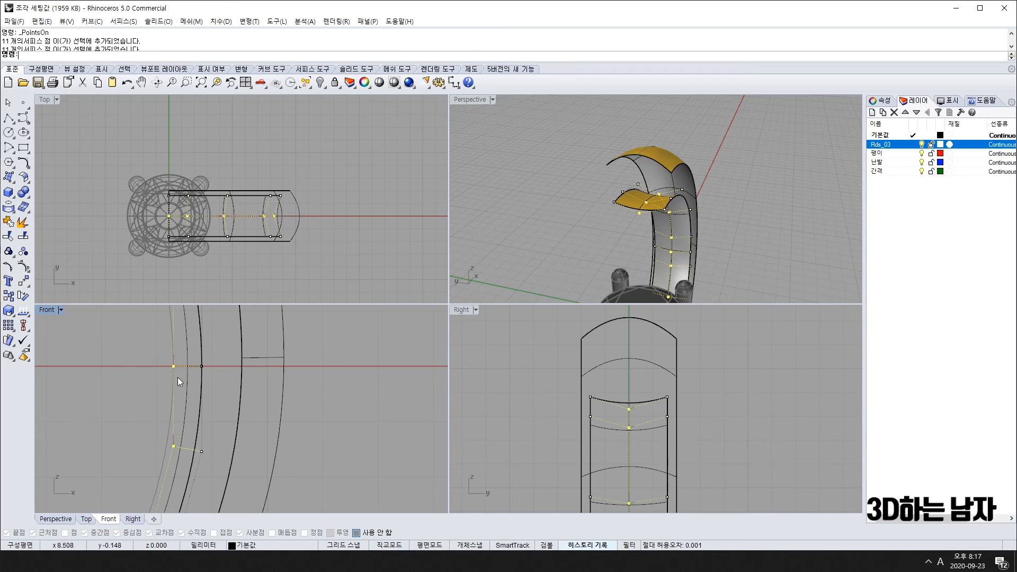
# Step: Hide the inner surface's control points and examine its edge and center lines close up in the Front view
pyautogui.click(142, 386)
pyautogui.press('Escape')
pyautogui.scroll(4, 173, 360)
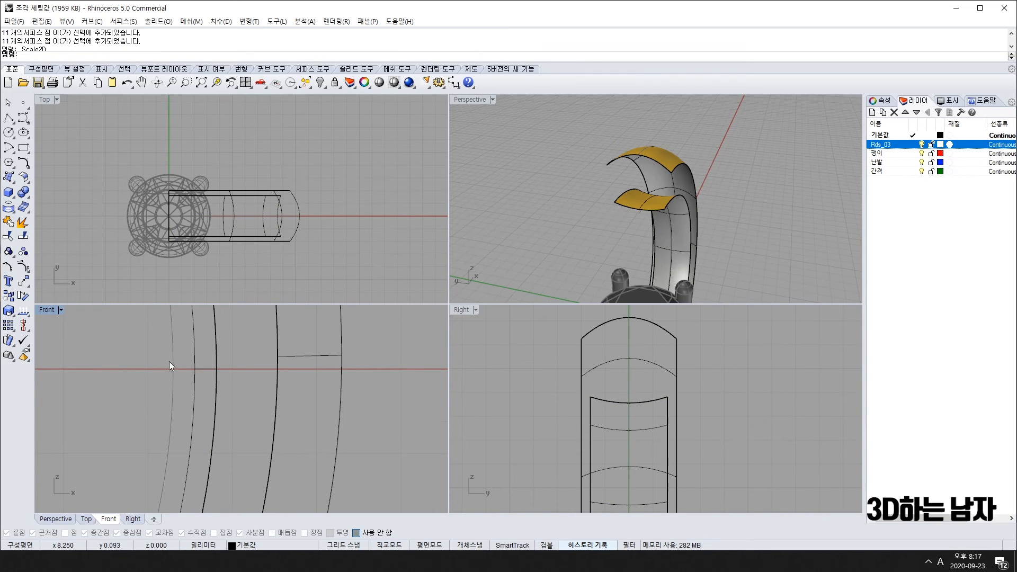
pyautogui.scroll(-3, 198, 372)
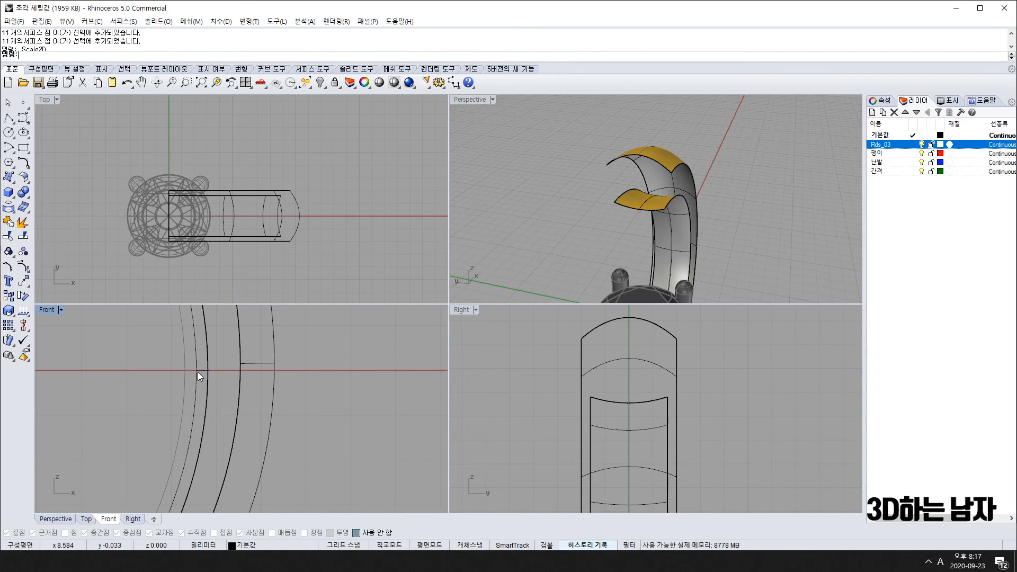
# Step: Show the inner half-ring surface's control points and select the row along its center line in the Top view
pyautogui.click(198, 372)
pyautogui.scroll(-1, 198, 372)
pyautogui.press('Return')
pyautogui.moveTo(152, 218); pyautogui.dragTo(310, 235)
# Step: Scale the inner surface's center control points inward in two dimensions in the Front view from the origin, and hide the control points
pyautogui.write('s2')
pyautogui.press('Return')
pyautogui.write('0')
pyautogui.press('Return')
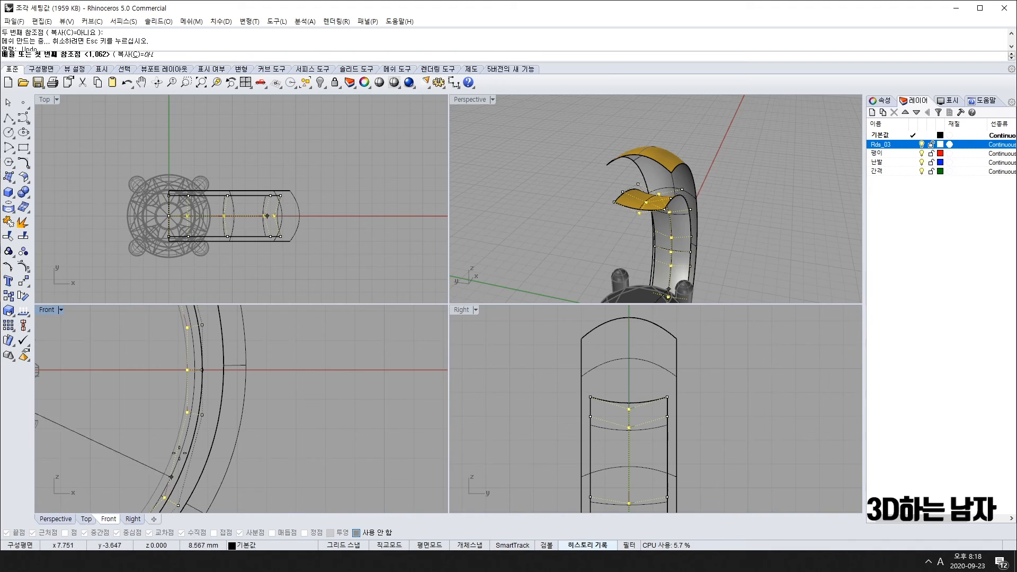
pyautogui.scroll(12, 212, 364)
pyautogui.click(248, 386)
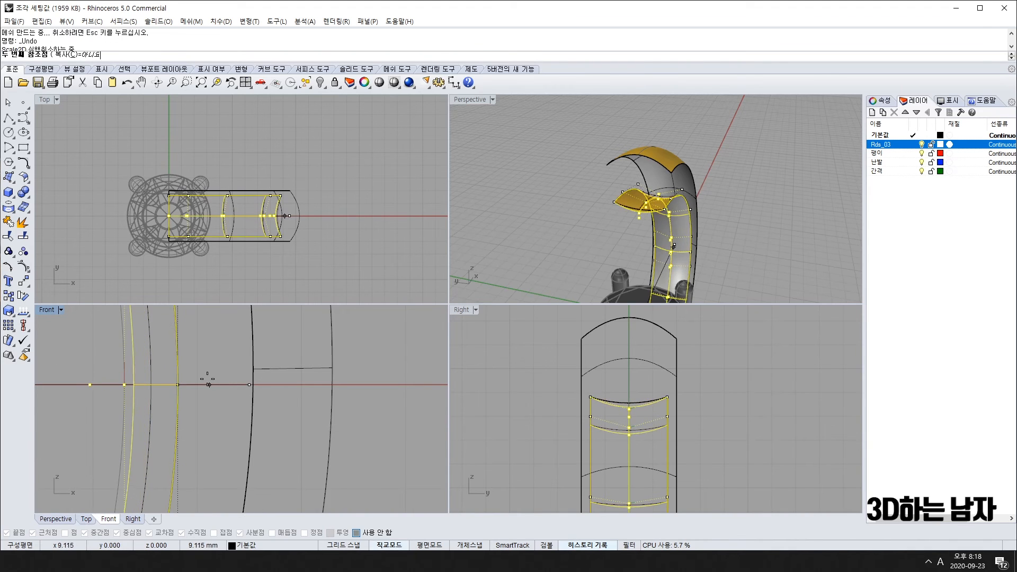
pyautogui.press('Escape')
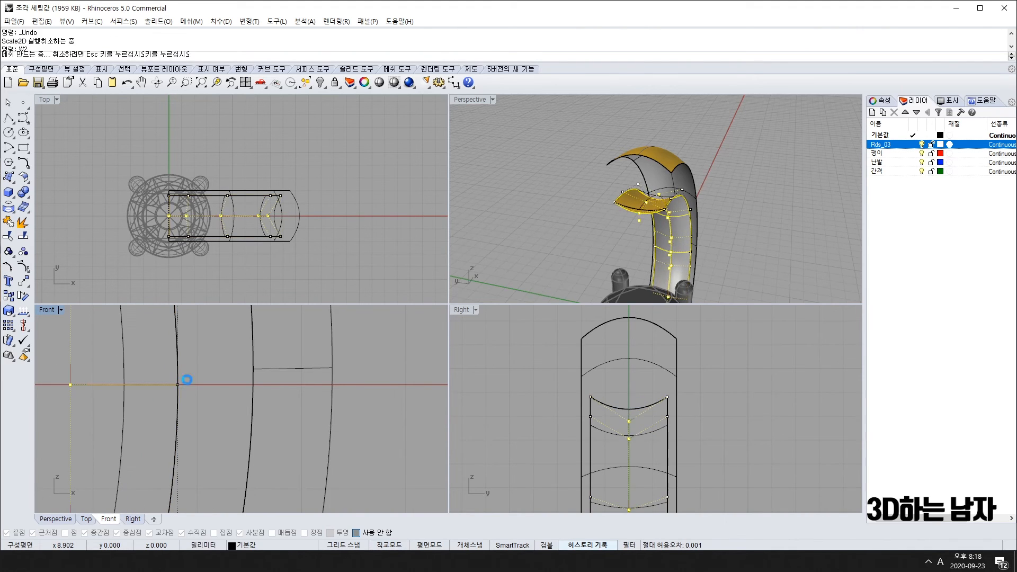
pyautogui.scroll(-4, 183, 404)
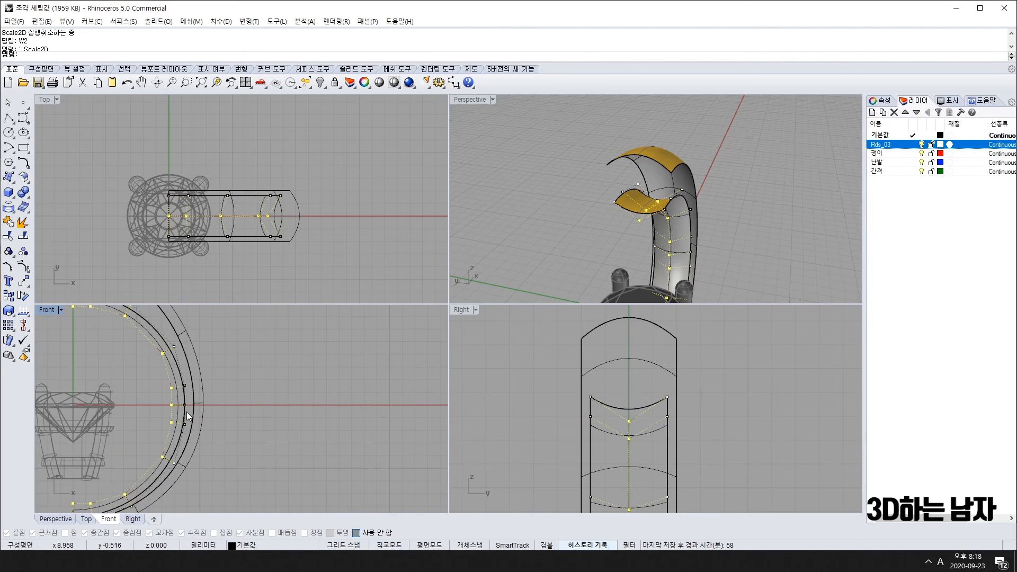
pyautogui.press('Escape')
pyautogui.press('Escape')
# Step: Examine the gap between the inner and outer half-ring surfaces at both ends in the Front, perspective and Right views
pyautogui.moveTo(127, 471); pyautogui.dragTo(219, 352, button='right')
pyautogui.scroll(6, 186, 405)
pyautogui.scroll(5, 160, 404)
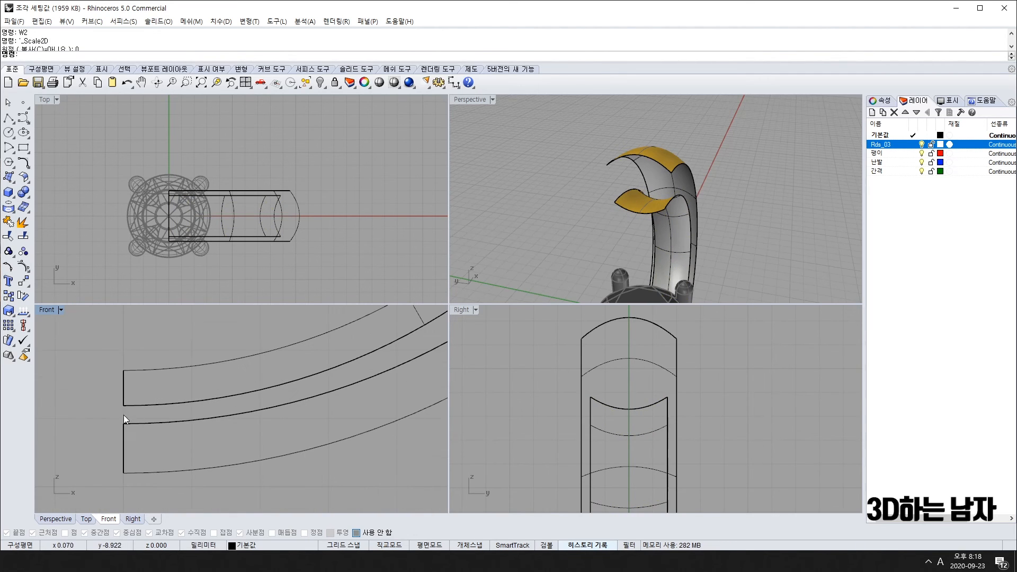
pyautogui.scroll(-6, 193, 398)
pyautogui.scroll(-6, 290, 346)
pyautogui.moveTo(290, 334); pyautogui.dragTo(212, 509, button='right')
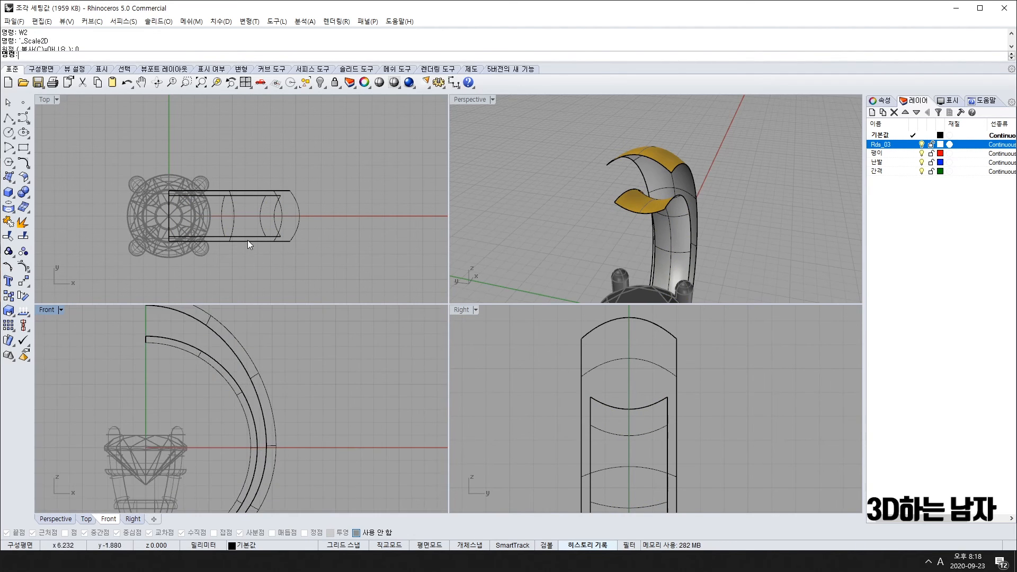
pyautogui.scroll(4, 240, 377)
pyautogui.moveTo(662, 252); pyautogui.dragTo(599, 199, button='right')
pyautogui.scroll(-6, 612, 249)
pyautogui.moveTo(617, 264); pyautogui.dragTo(590, 210, button='right')
pyautogui.scroll(15, 597, 231)
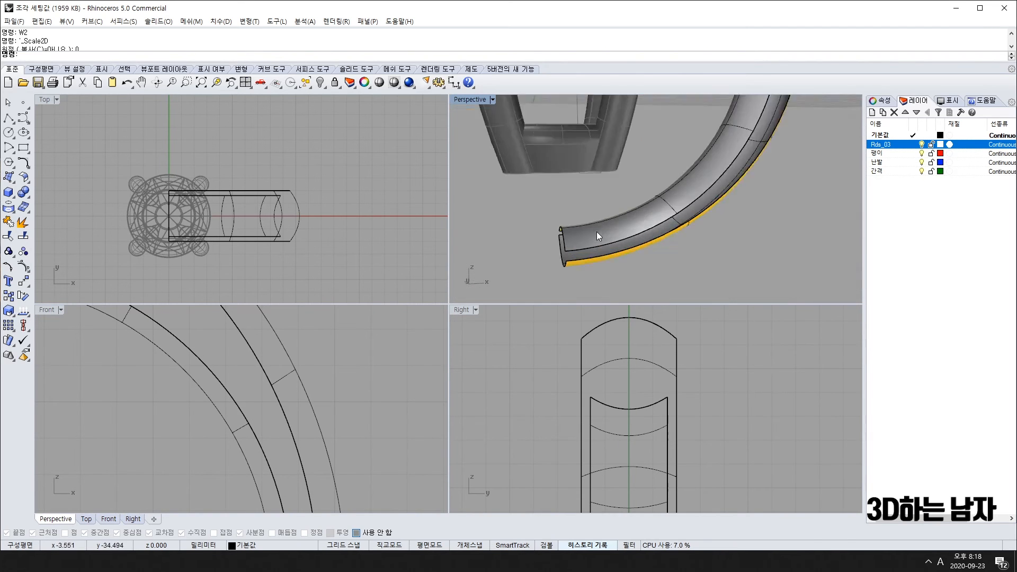
pyautogui.moveTo(611, 247); pyautogui.dragTo(648, 275, button='right')
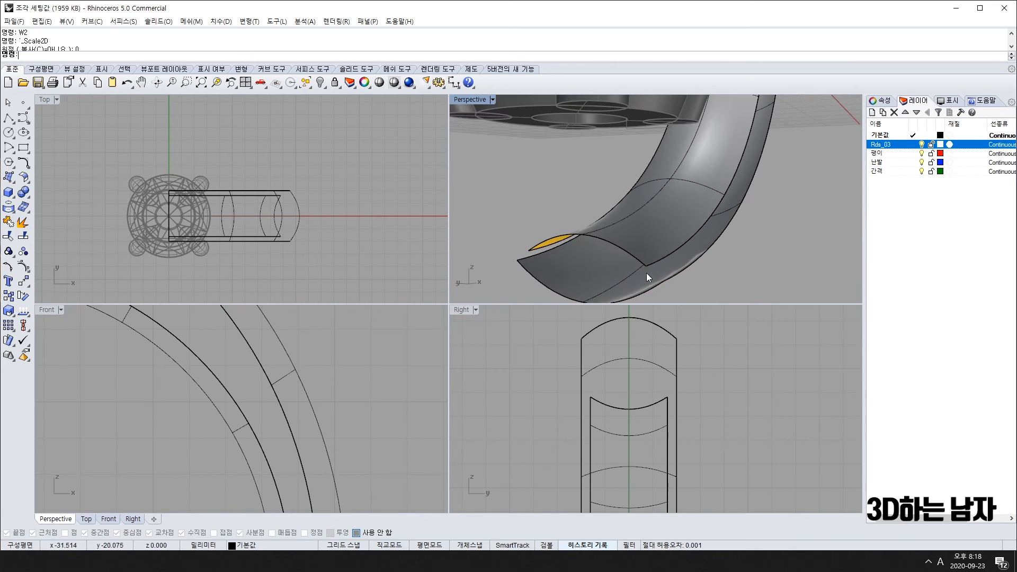
pyautogui.scroll(-10, 318, 411)
pyautogui.scroll(-4, 484, 372)
pyautogui.moveTo(682, 407); pyautogui.dragTo(615, 426, button='right')
pyautogui.scroll(-8, 675, 148)
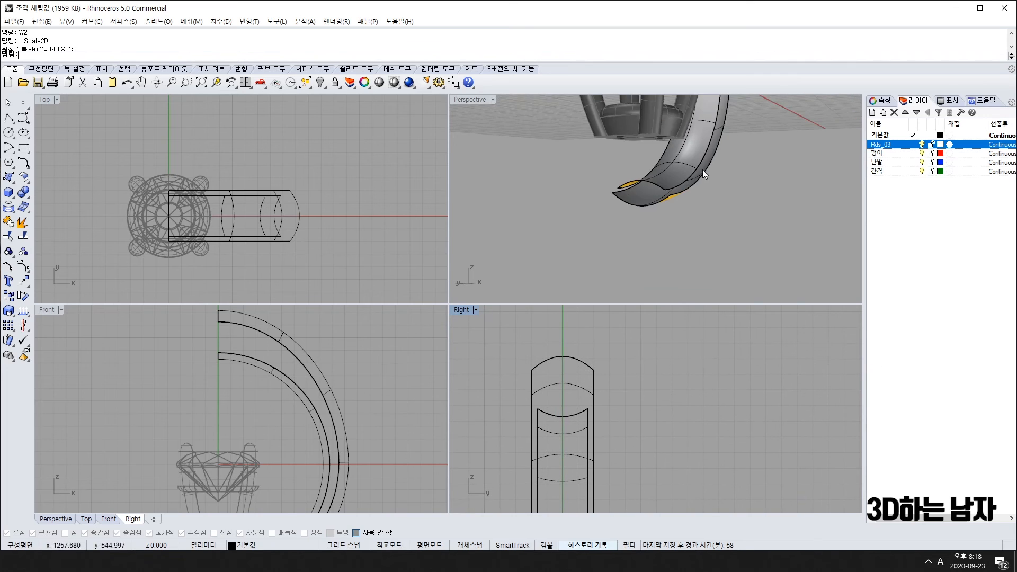
pyautogui.scroll(11, 701, 159)
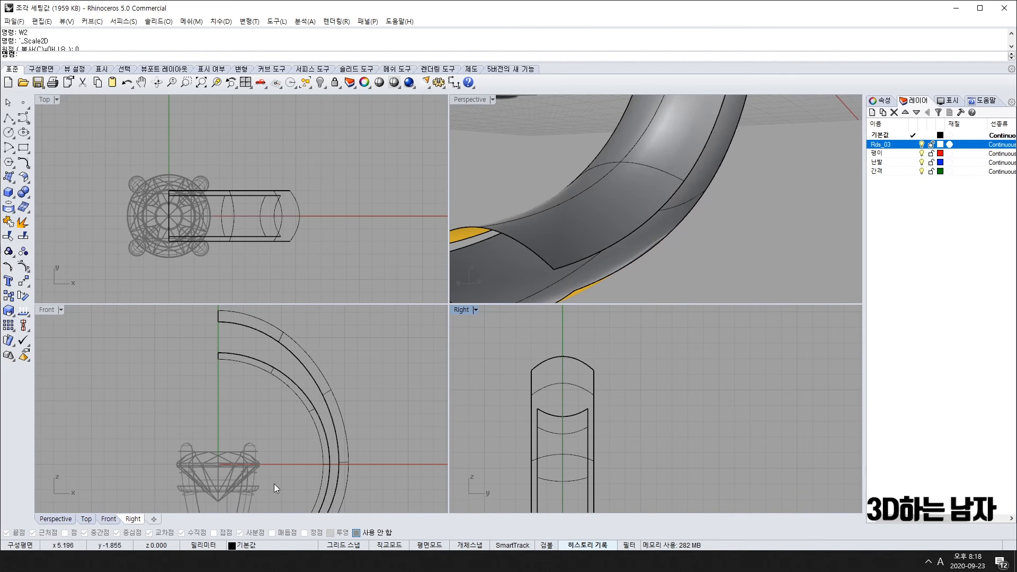
# Step: With object snaps enabled, draw a bulging control point curve in the Right view joining the inner and outer surfaces' upper corners on one side
pyautogui.click(24, 118)
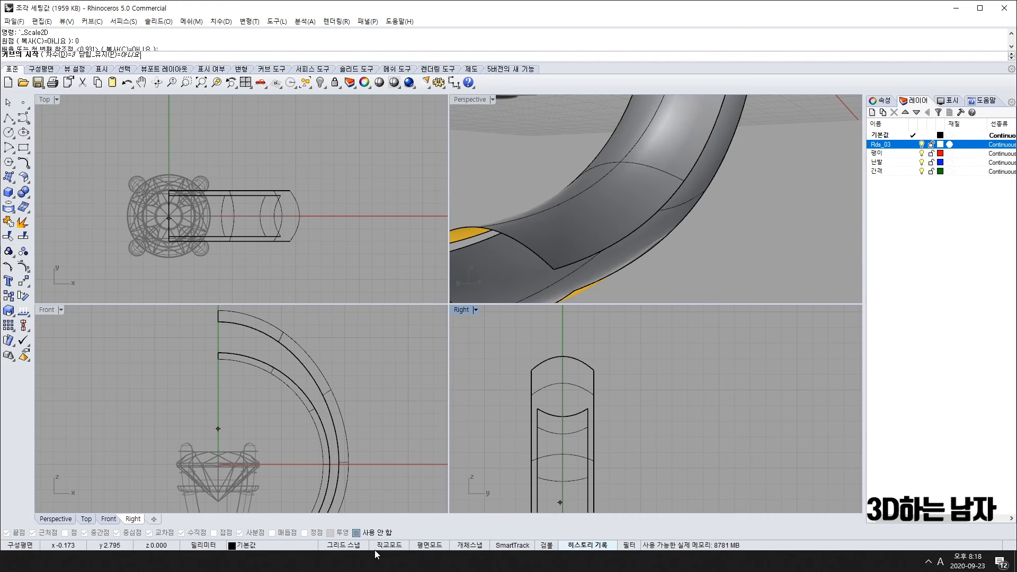
pyautogui.click(470, 545)
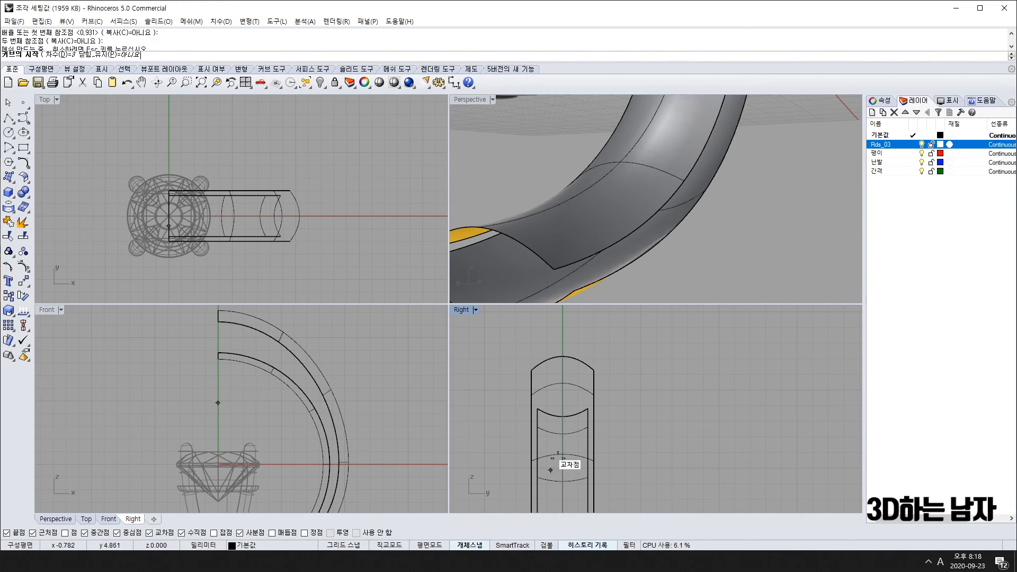
pyautogui.click(588, 408)
pyautogui.scroll(5, 597, 399)
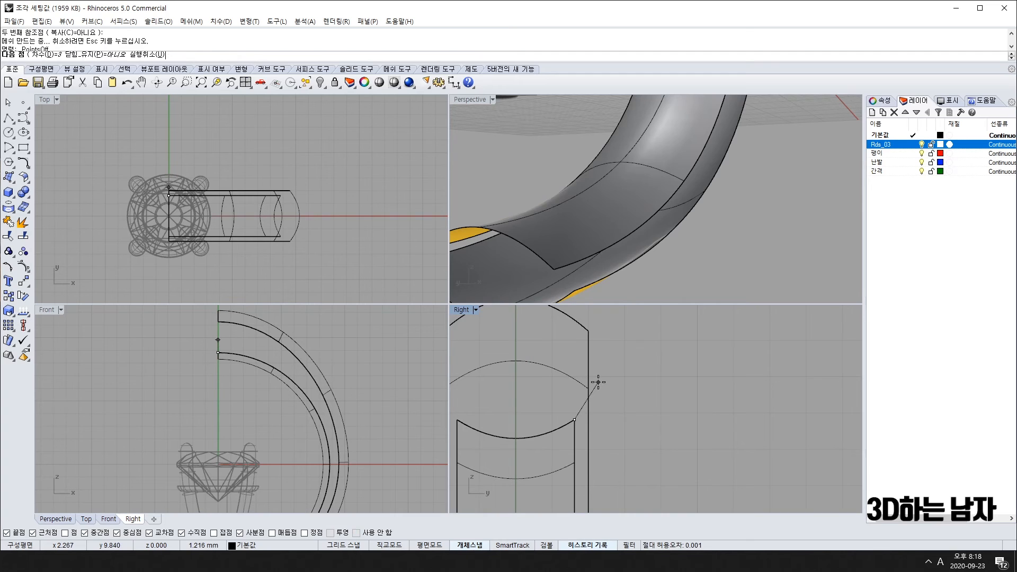
pyautogui.click(598, 382)
pyautogui.click(588, 331)
pyautogui.rightClick(568, 363)
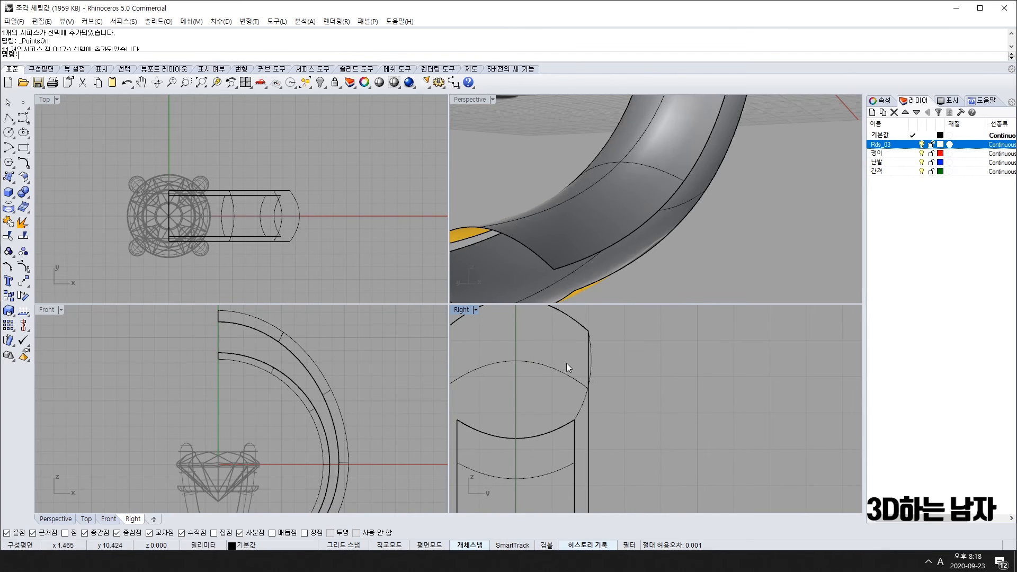
# Step: Check the upper side curve in perspective and examine the surfaces' matching corners at the lower end in the Right view
pyautogui.scroll(-6, 729, 163)
pyautogui.moveTo(729, 163); pyautogui.dragTo(661, 120, button='right')
pyautogui.scroll(6, 673, 145)
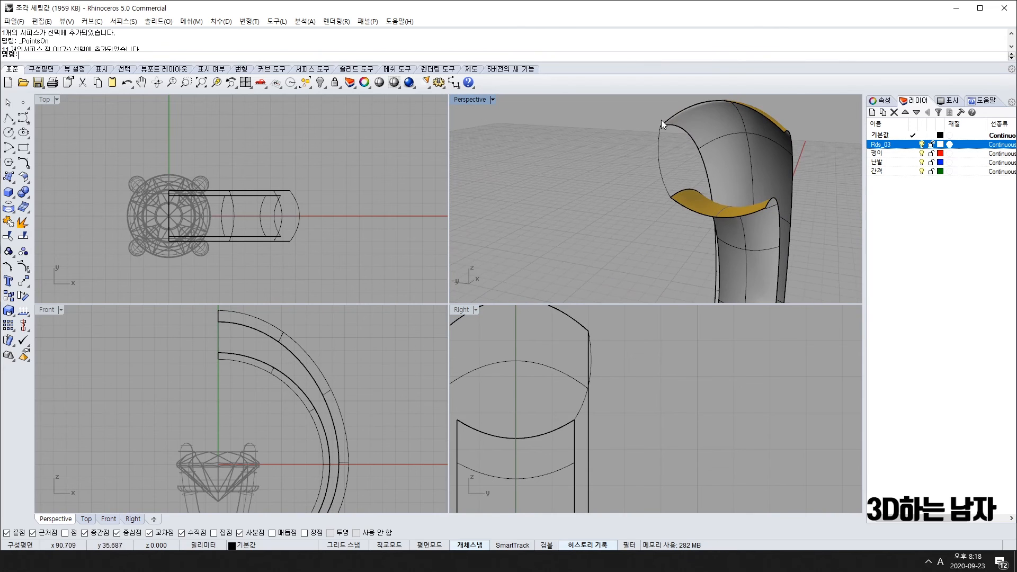
pyautogui.scroll(5, 666, 159)
pyautogui.moveTo(666, 159); pyautogui.dragTo(757, 154, button='right')
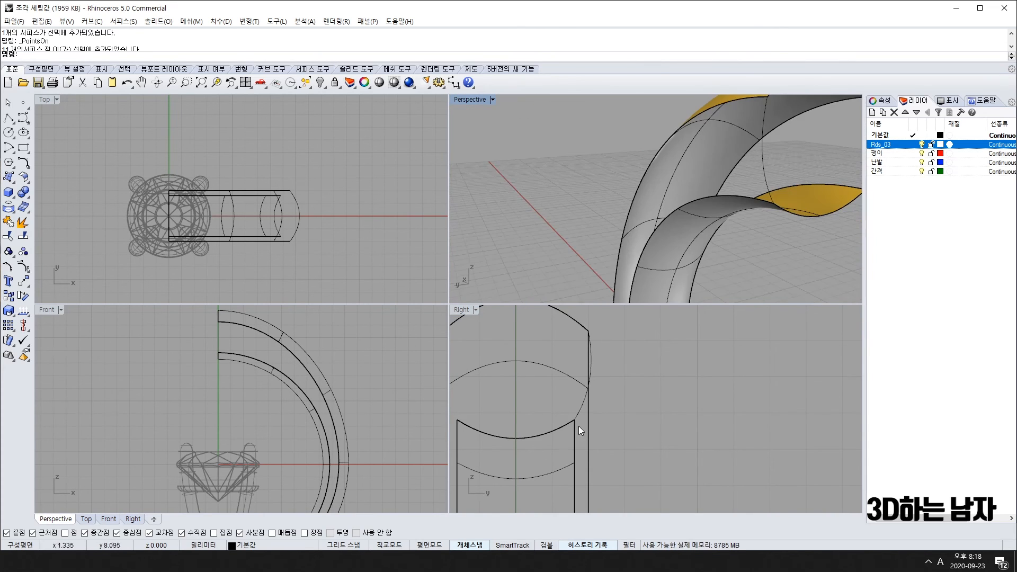
pyautogui.scroll(-8, 581, 428)
pyautogui.moveTo(600, 477); pyautogui.dragTo(557, 377, button='right')
pyautogui.scroll(-4, 557, 392)
pyautogui.scroll(12, 544, 460)
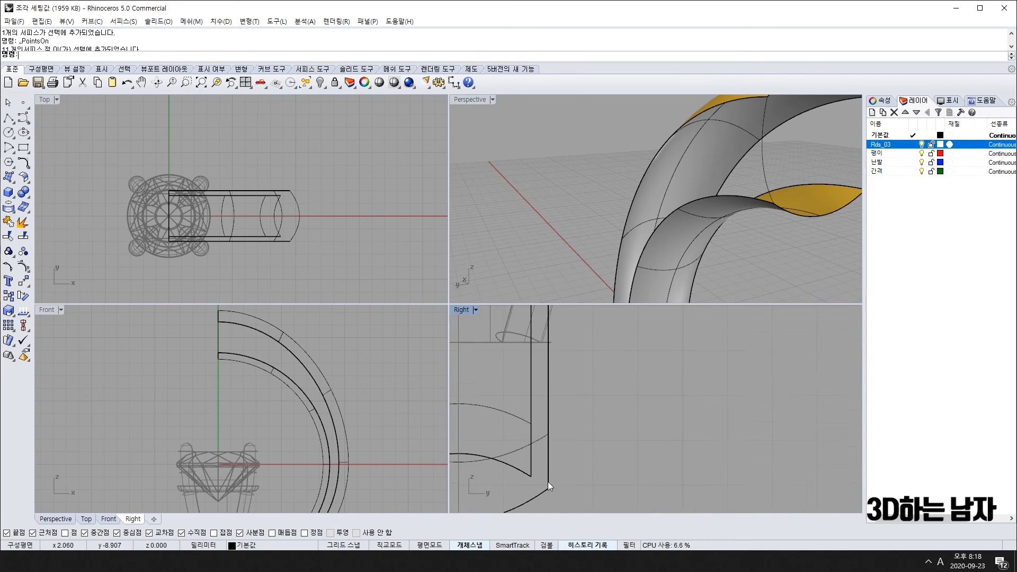
pyautogui.scroll(6, 545, 472)
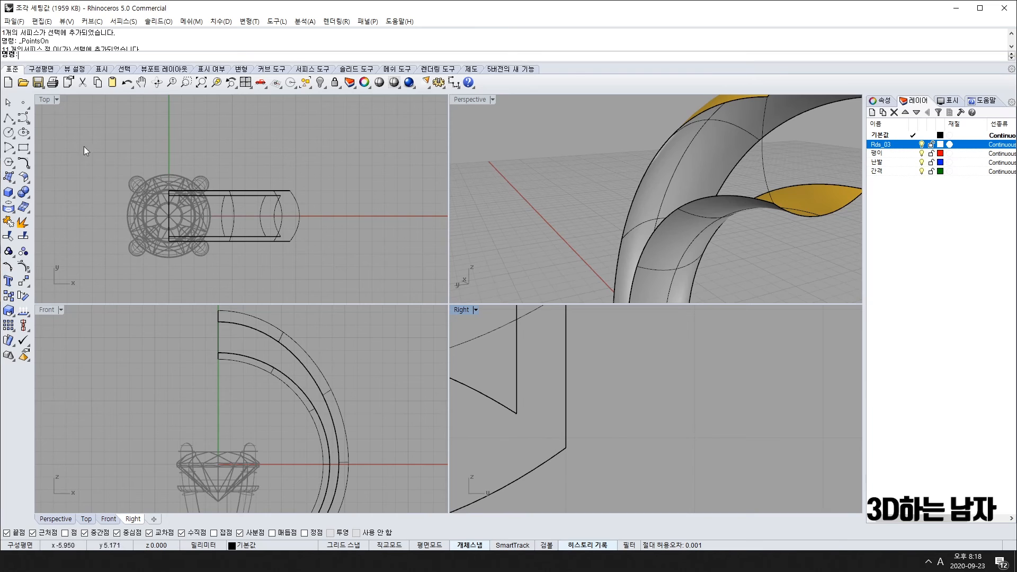
# Step: Try joining the inner and outer surfaces' lower corners with a straight line in the Right view, and delete the line
pyautogui.click(9, 117)
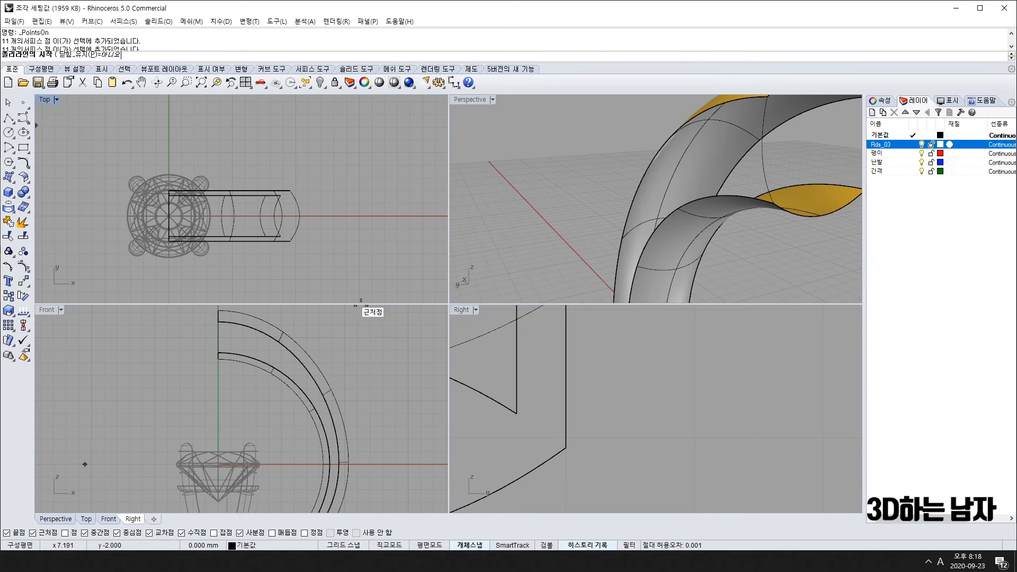
pyautogui.click(517, 414)
pyautogui.click(566, 448)
pyautogui.press('Return')
pyautogui.scroll(-6, 593, 444)
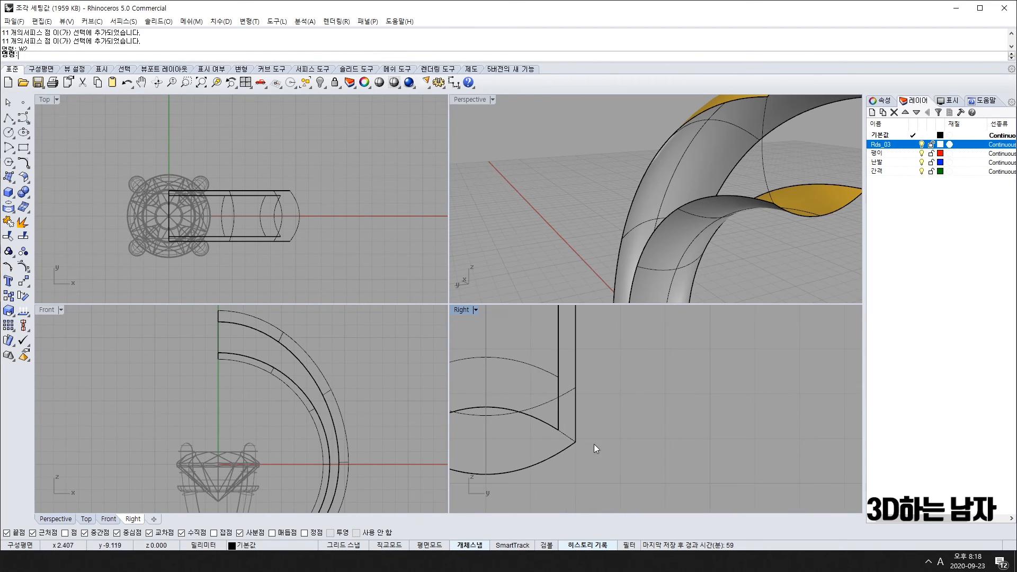
pyautogui.scroll(-5, 752, 256)
pyautogui.moveTo(773, 261); pyautogui.dragTo(717, 274, button='right')
pyautogui.scroll(10, 708, 218)
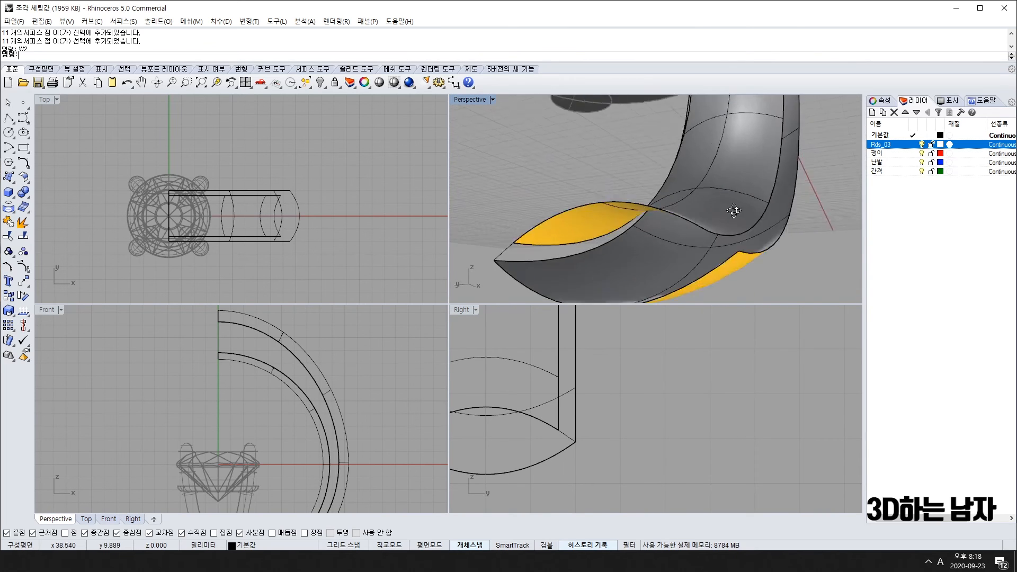
pyautogui.scroll(4, 602, 240)
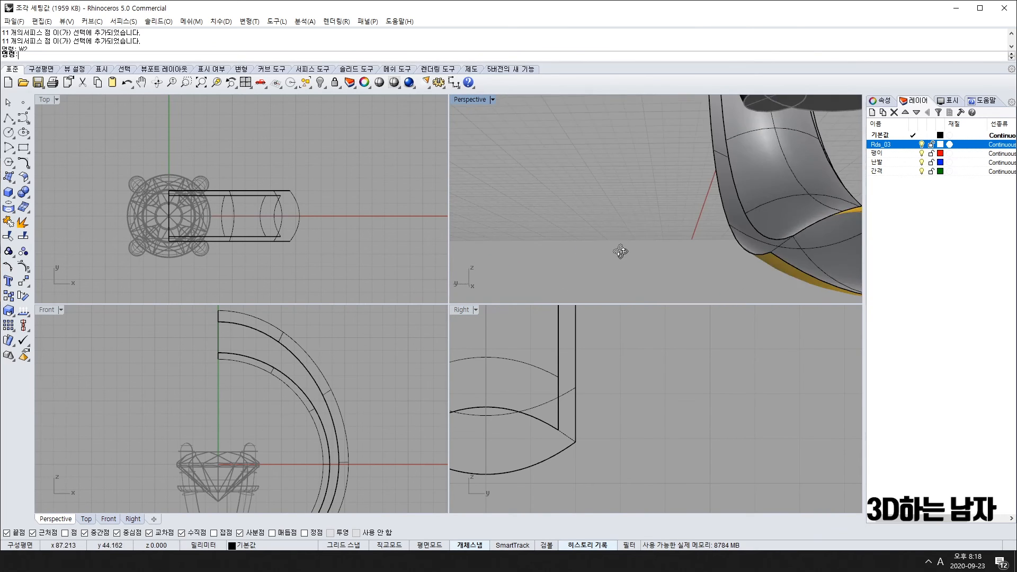
pyautogui.scroll(3, 749, 233)
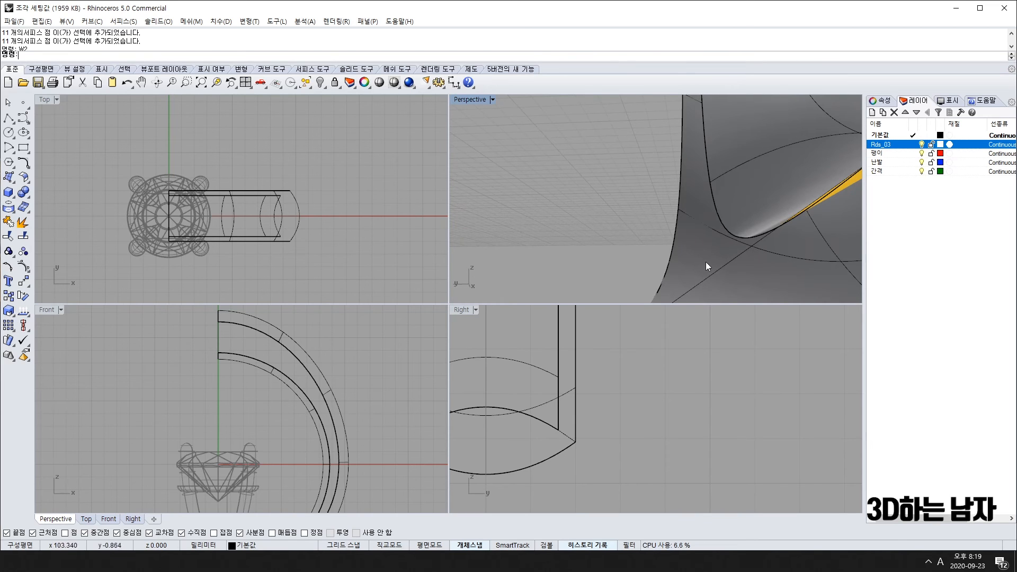
pyautogui.scroll(2, 568, 448)
pyautogui.click(562, 439)
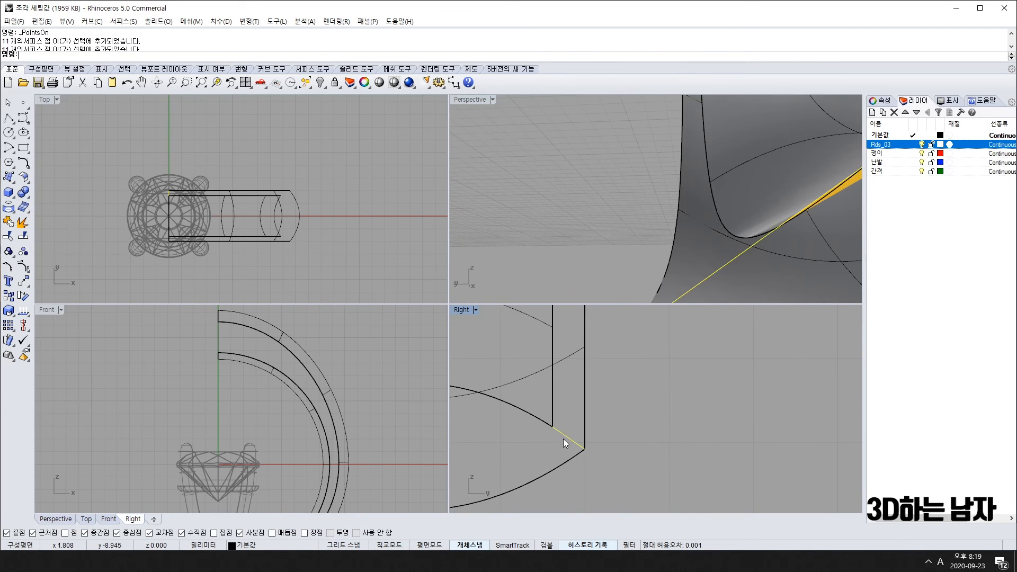
pyautogui.press('Delete')
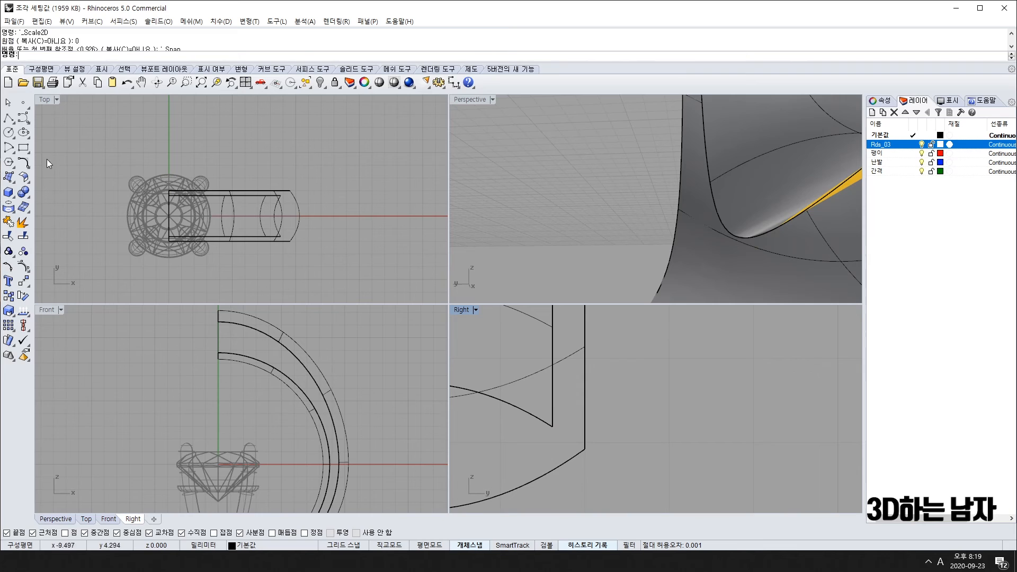
# Step: Draw a slightly bulging control point curve in the Right view joining the inner and outer surfaces' lower corners on the same side
pyautogui.click(21, 120)
pyautogui.click(553, 426)
pyautogui.scroll(3, 553, 425)
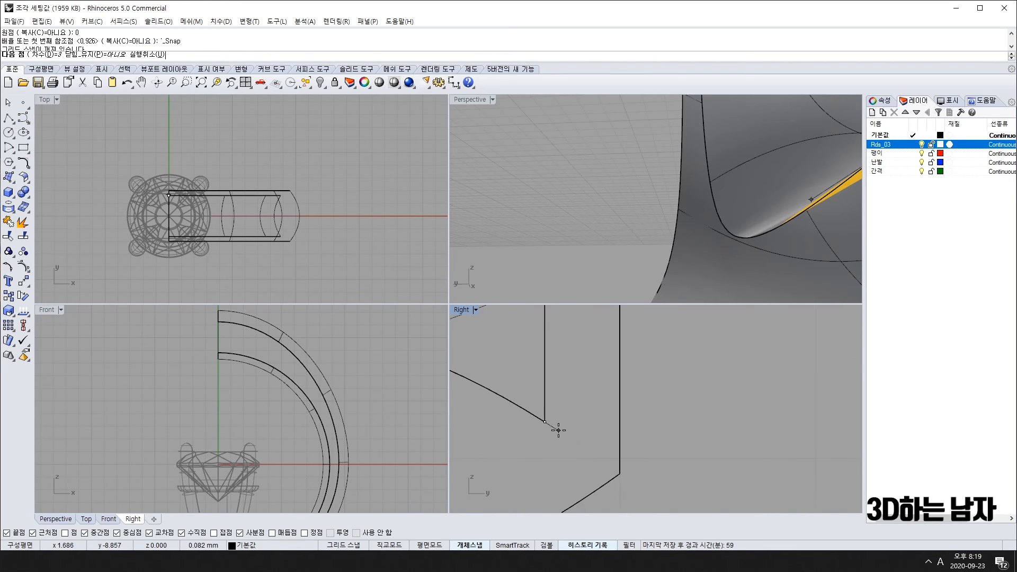
pyautogui.click(593, 442)
pyautogui.click(620, 473)
pyautogui.press('Return')
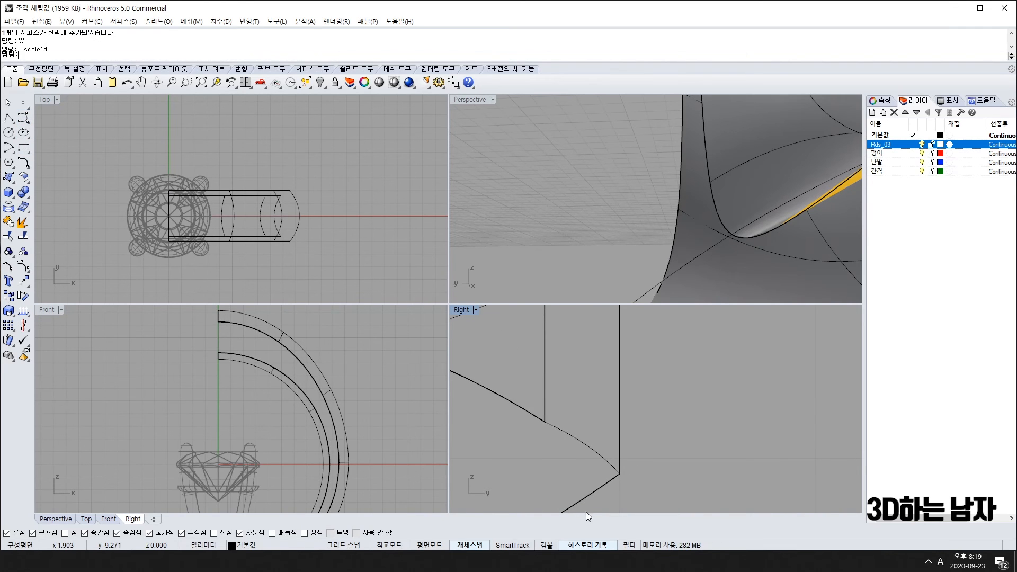
pyautogui.scroll(-3, 631, 456)
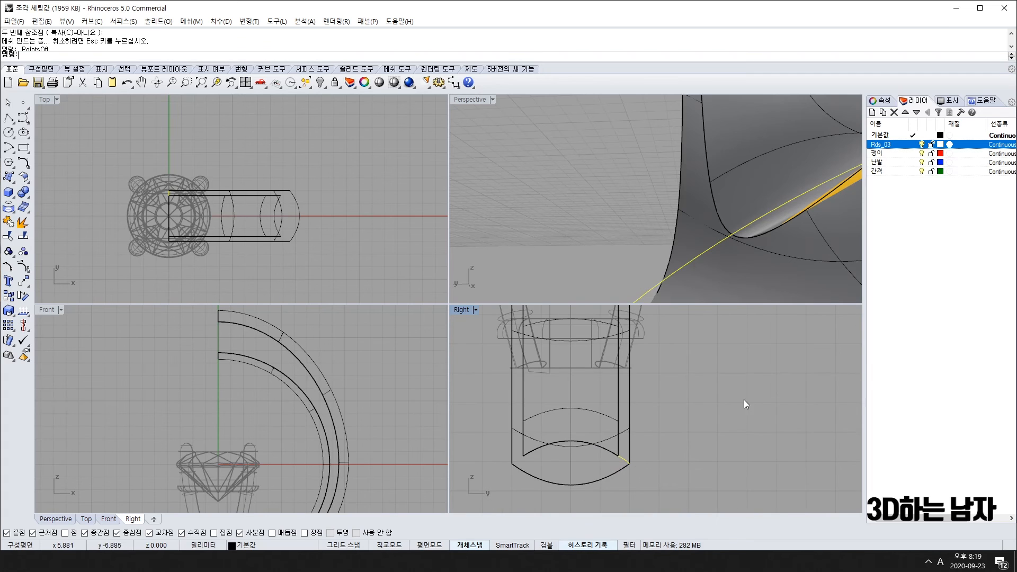
# Step: Start a two-rail sweep using the inner and outer surfaces' edges on the open side as rails and the upper curve as a cross section
pyautogui.scroll(-8, 732, 357)
pyautogui.scroll(-8, 722, 229)
pyautogui.click(596, 207)
pyautogui.moveTo(596, 208); pyautogui.dragTo(672, 200, button='right')
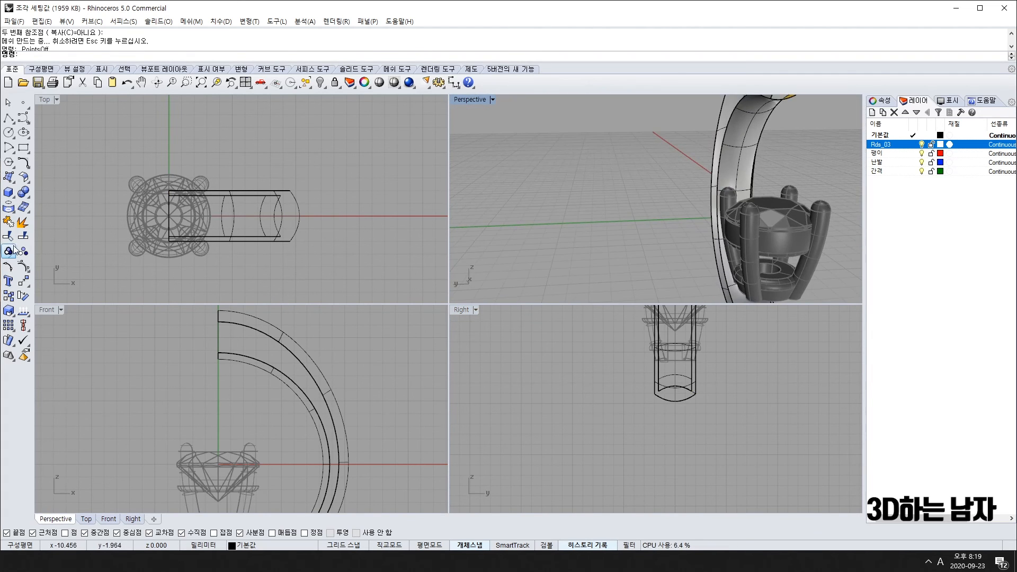
pyautogui.click(9, 178)
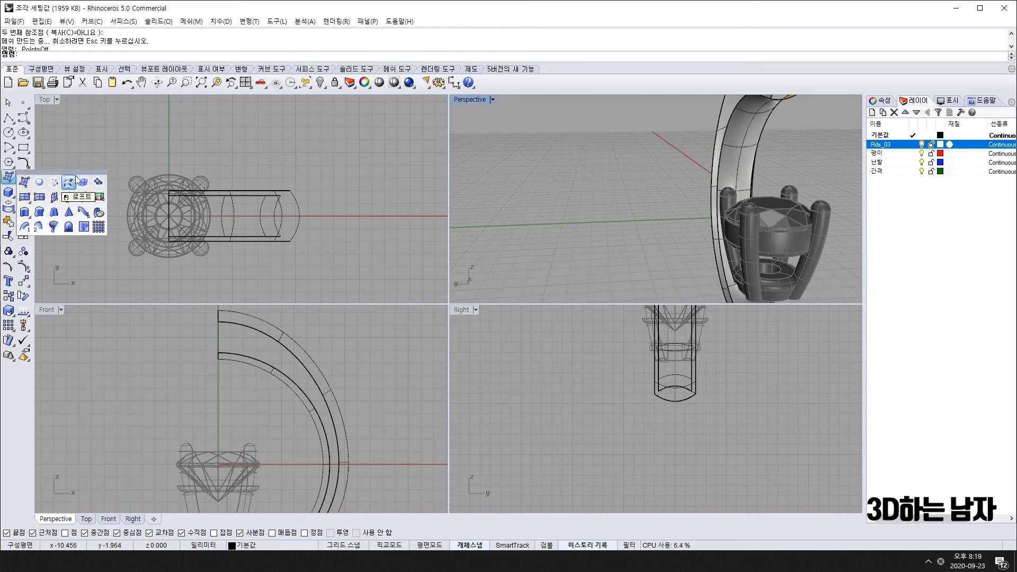
pyautogui.click(40, 227)
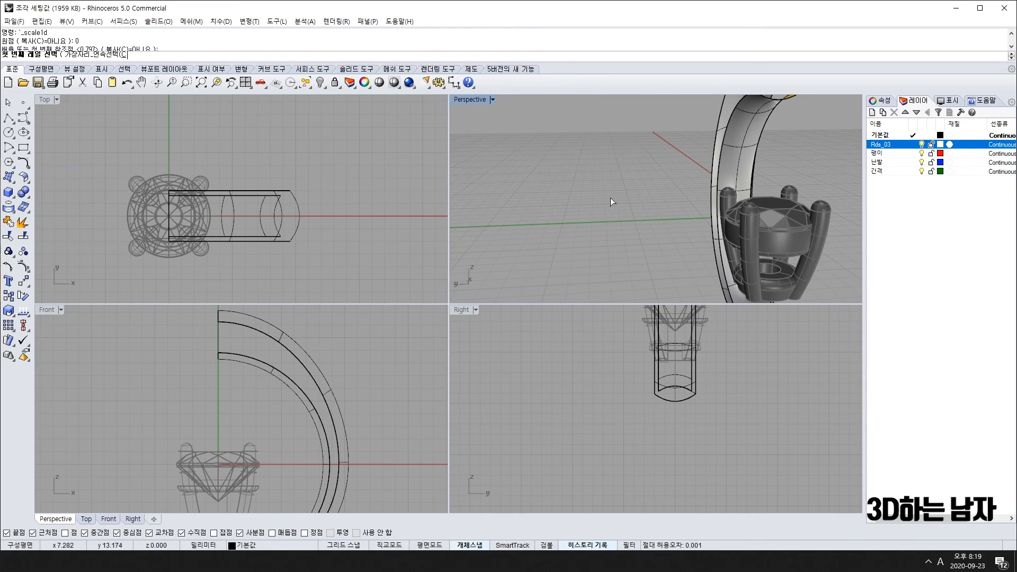
pyautogui.moveTo(745, 123); pyautogui.dragTo(763, 178, button='right')
pyautogui.click(754, 131)
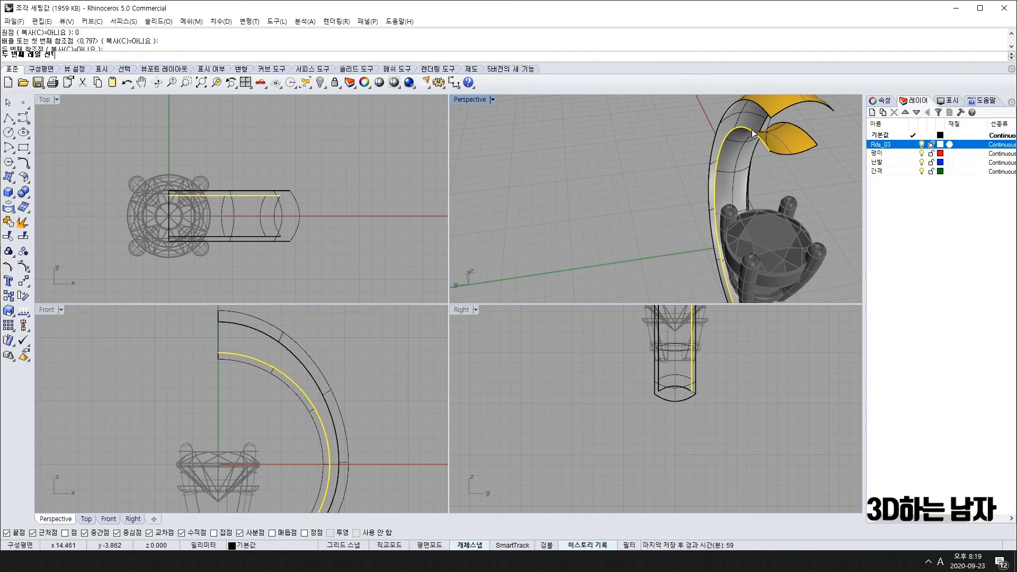
pyautogui.click(761, 110)
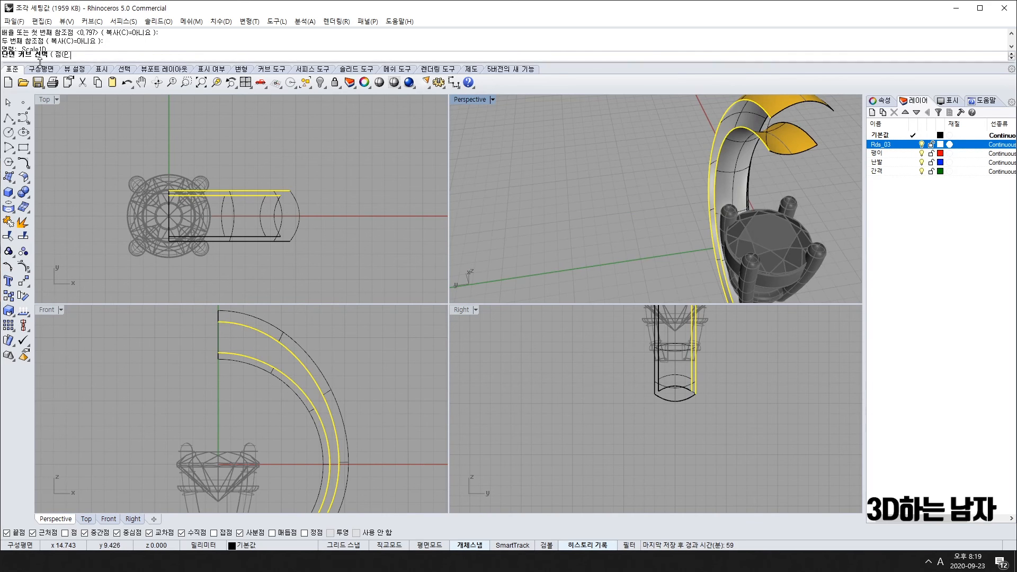
pyautogui.click(765, 135)
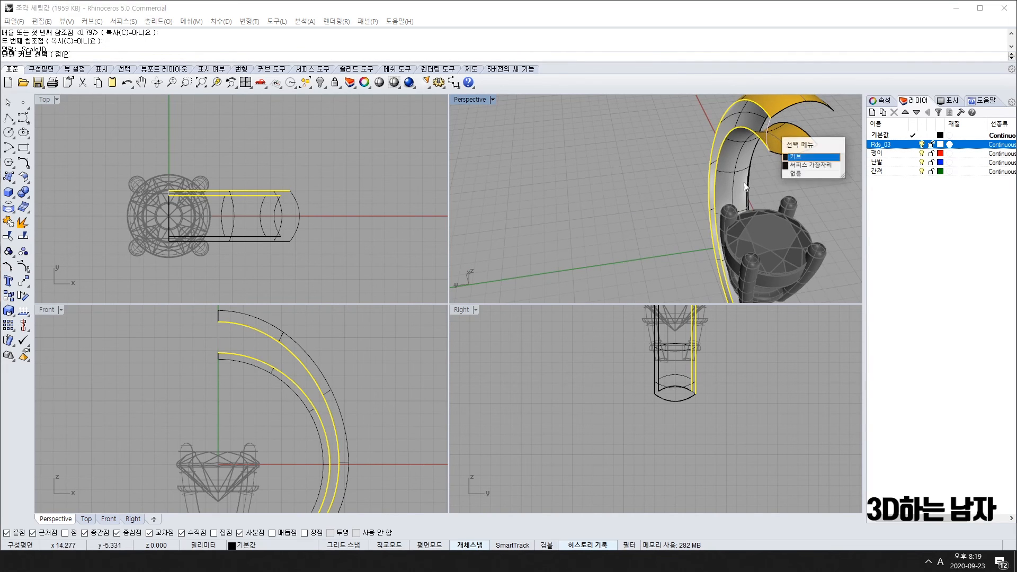
pyautogui.click(802, 161)
# Step: Add the lower corner curve as the second cross section and create the side surface without simplifying the cross sections
pyautogui.scroll(6, 721, 239)
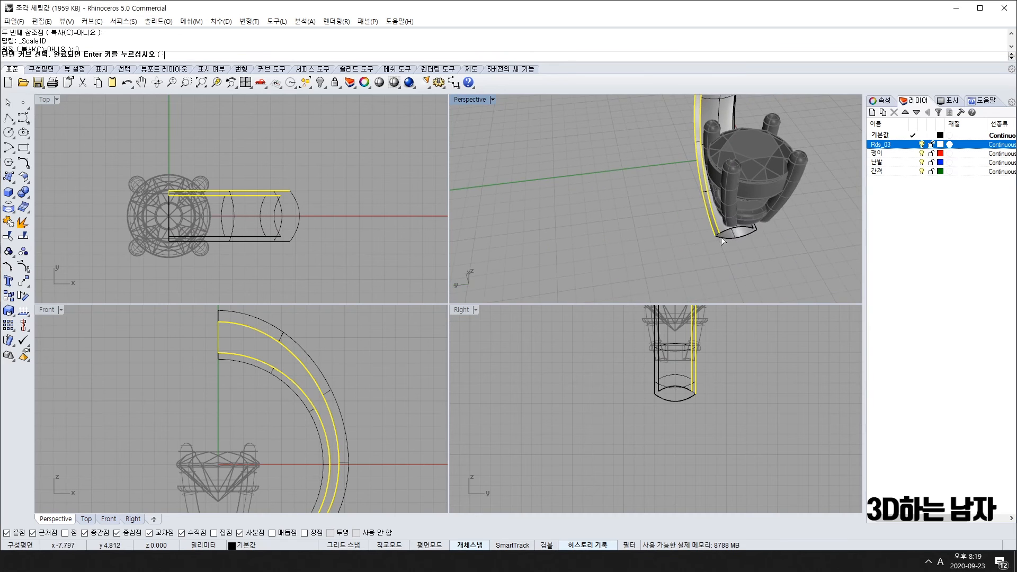
pyautogui.scroll(-6, 721, 240)
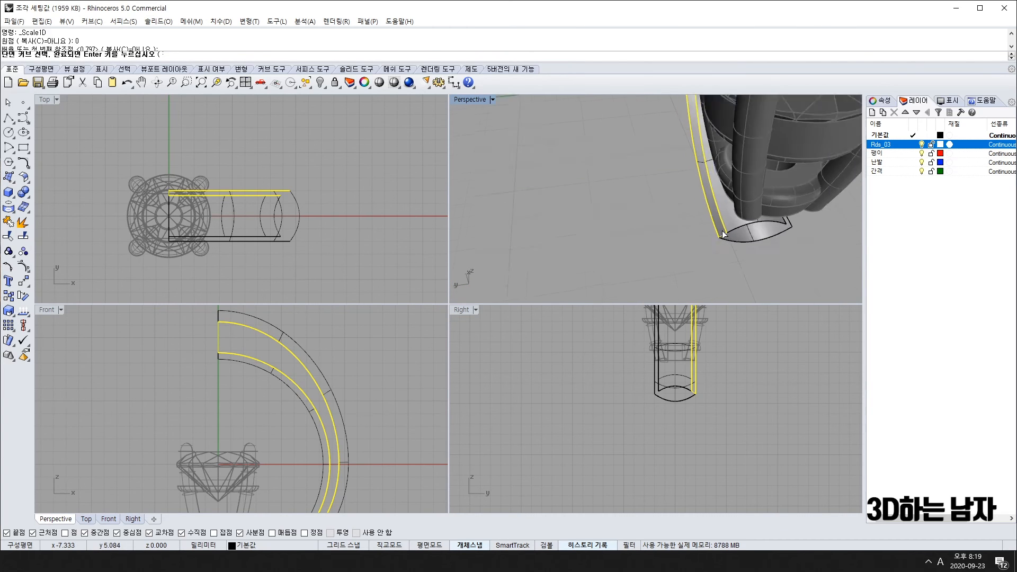
pyautogui.press('Return')
pyautogui.moveTo(606, 265); pyautogui.dragTo(513, 269, button='right')
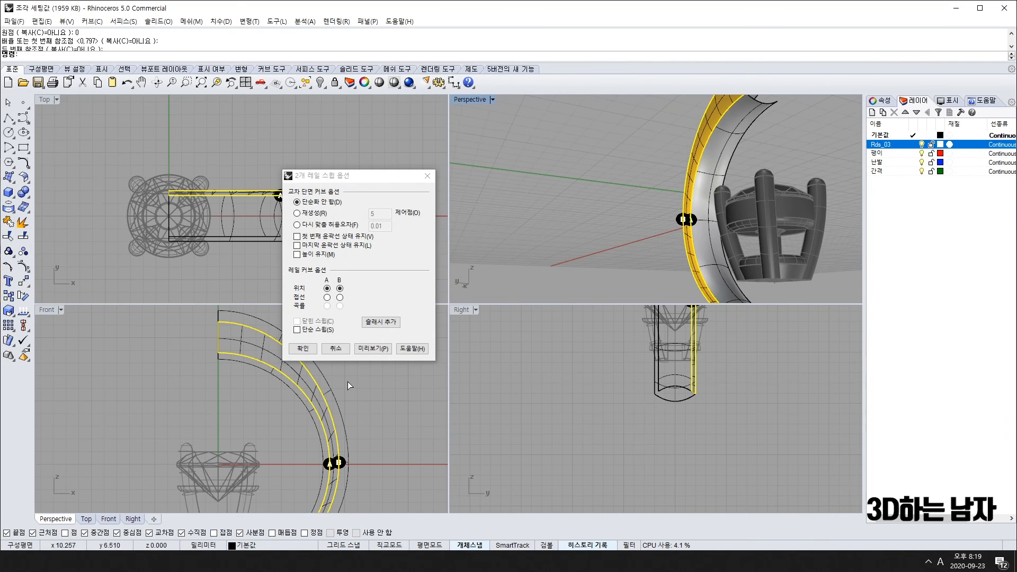
pyautogui.click(303, 349)
# Step: Mirror the swept side surface across the X axis in the Top view to close the half band's opposite side
pyautogui.scroll(-6, 688, 221)
pyautogui.moveTo(749, 179); pyautogui.dragTo(679, 218, button='right')
pyautogui.scroll(5, 680, 212)
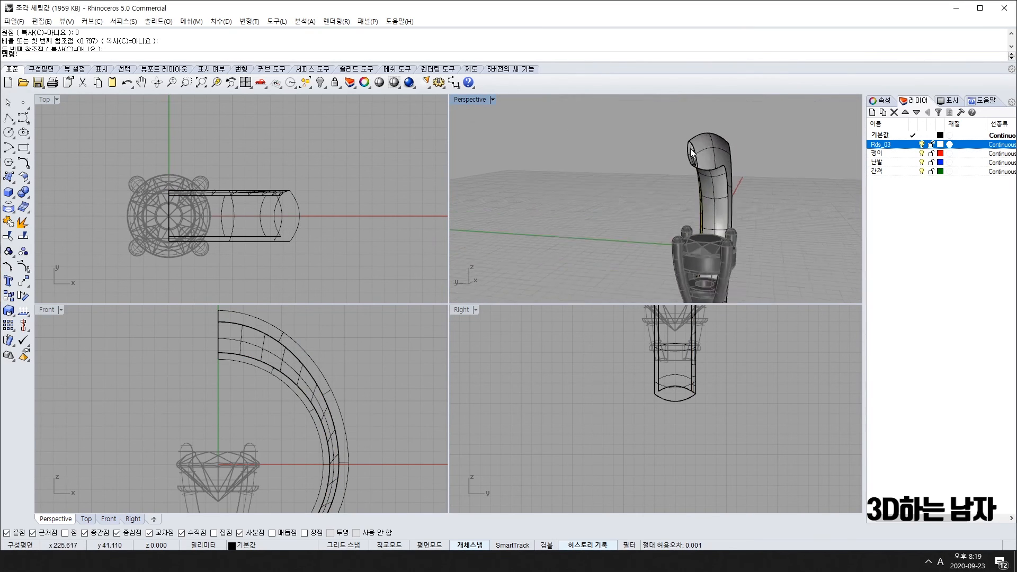
pyautogui.click(695, 170)
pyautogui.moveTo(585, 220); pyautogui.dragTo(696, 234, button='right')
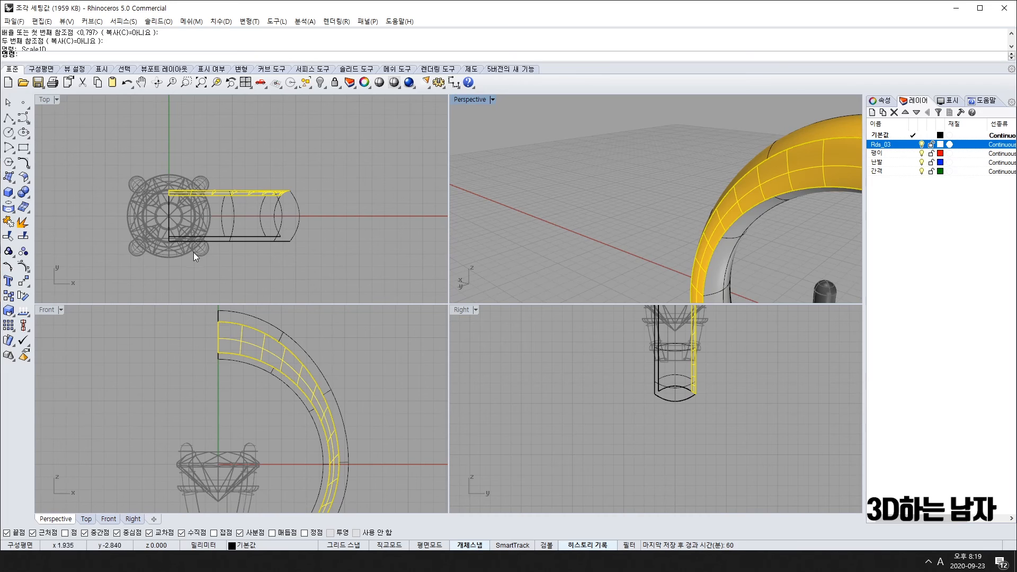
pyautogui.click(25, 284)
pyautogui.click(106, 288)
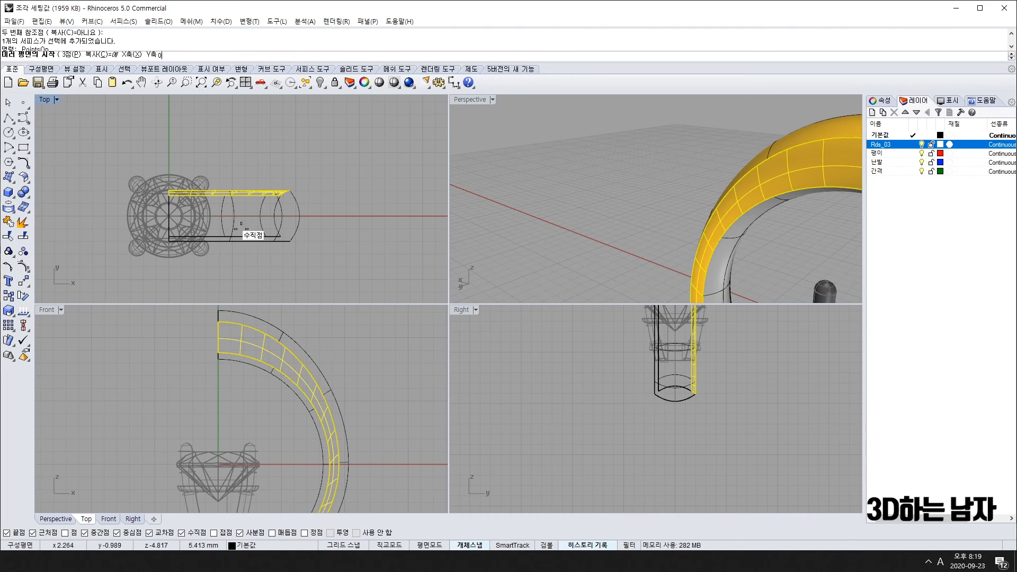
pyautogui.press('Escape')
pyautogui.press('Escape')
# Step: Select the outer, inner and both side surfaces of the half band and join them
pyautogui.scroll(-5, 712, 184)
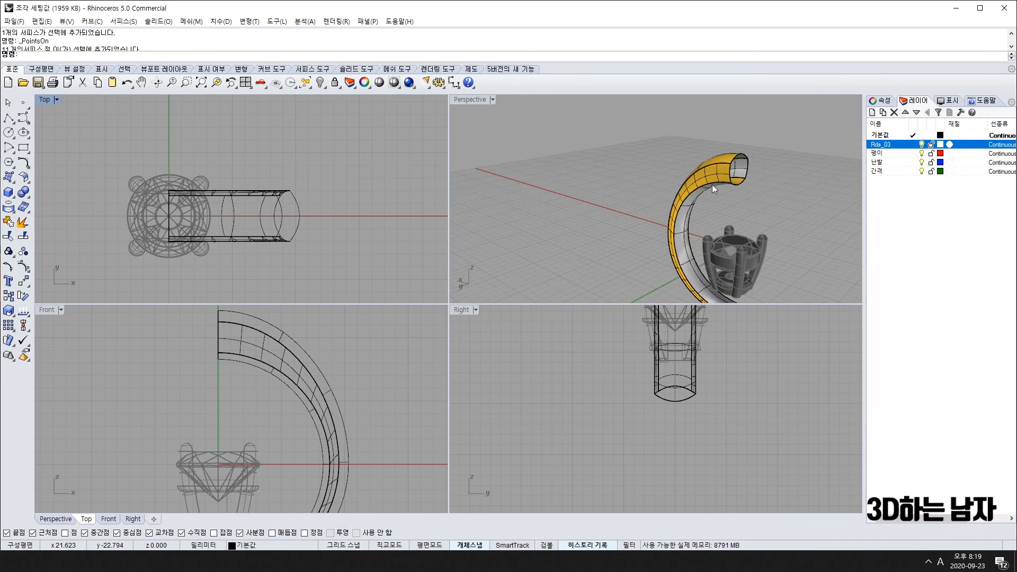
pyautogui.moveTo(712, 184); pyautogui.dragTo(672, 126, button='right')
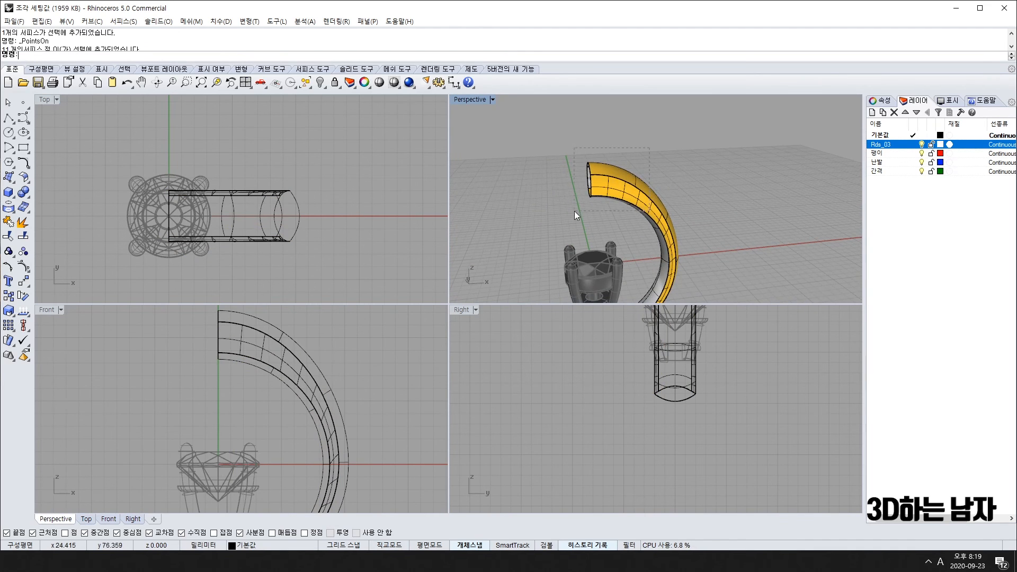
pyautogui.moveTo(574, 210); pyautogui.dragTo(574, 211)
pyautogui.click(21, 222)
pyautogui.write('0')
pyautogui.press('Return')
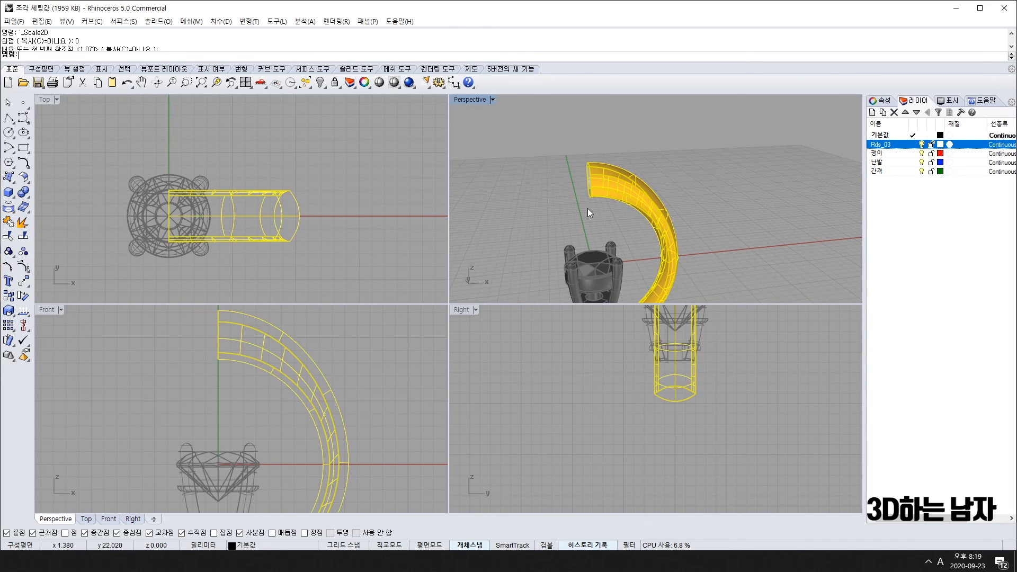
# Step: Mirror the joined half band across the Y axis through the origin in the Top view to complete the ring
pyautogui.moveTo(587, 208); pyautogui.dragTo(636, 231, button='right')
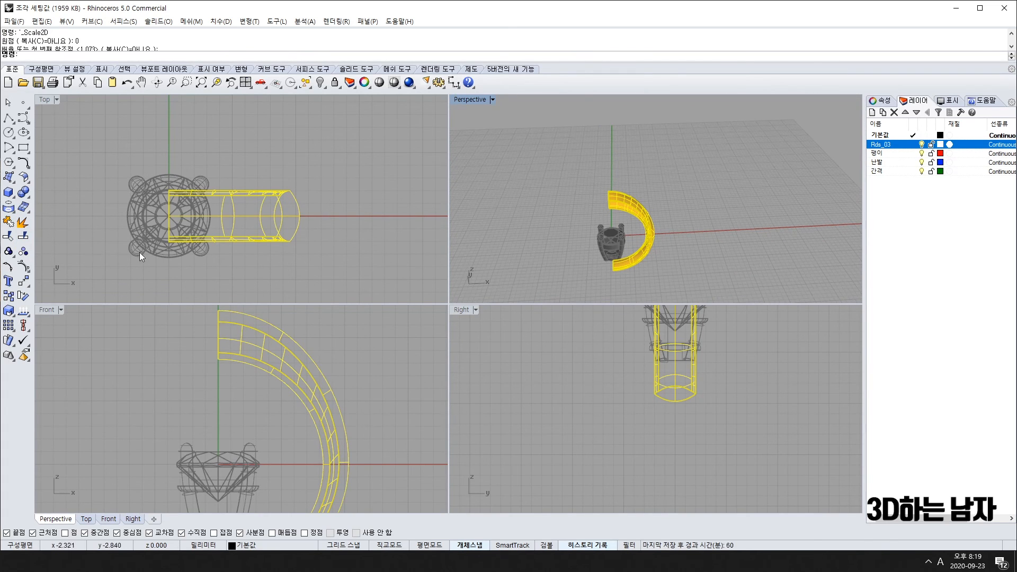
pyautogui.click(24, 286)
pyautogui.click(113, 285)
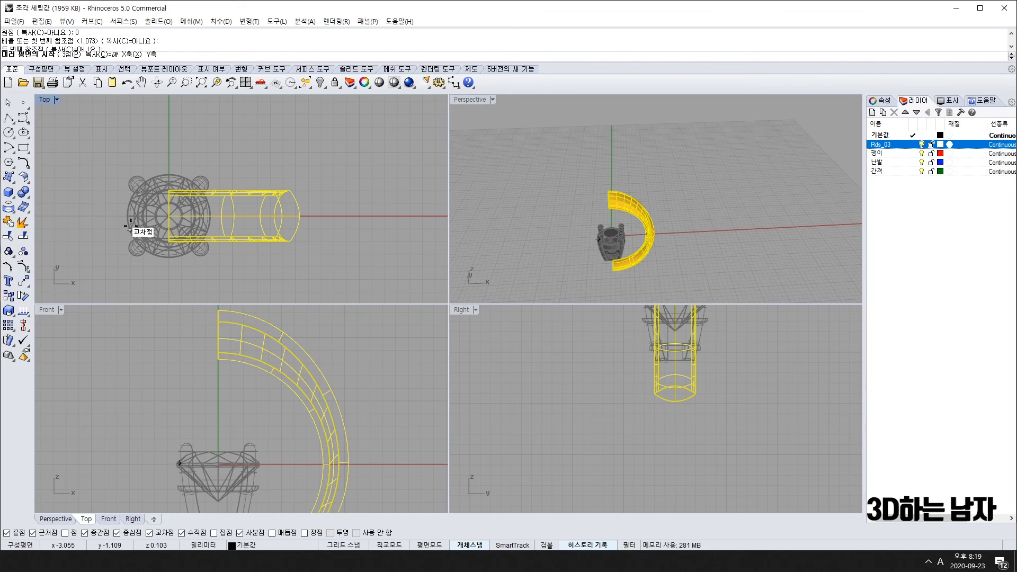
pyautogui.click(168, 215)
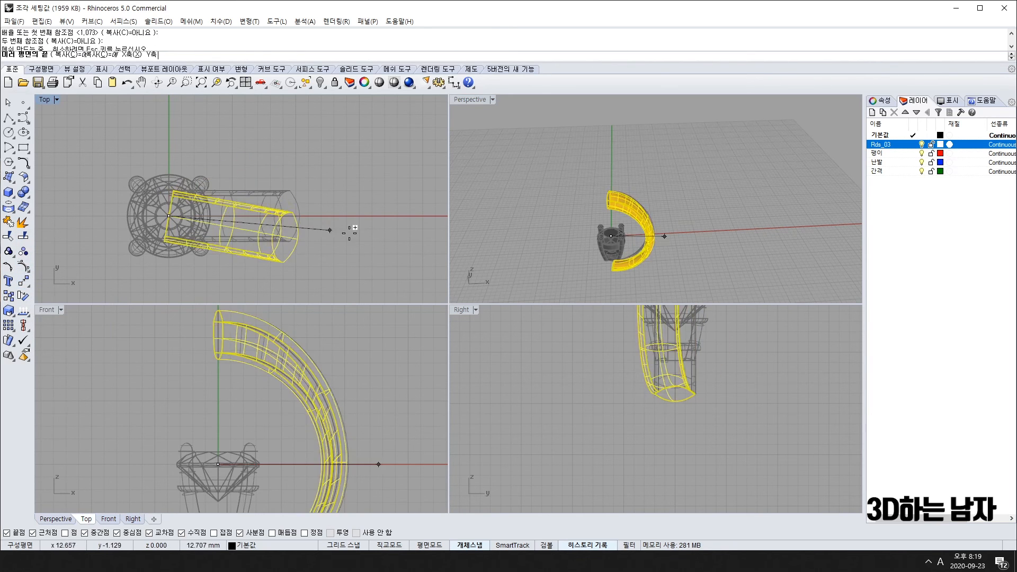
pyautogui.click(168, 133)
pyautogui.press('Escape')
pyautogui.moveTo(602, 211); pyautogui.dragTo(631, 157, button='right')
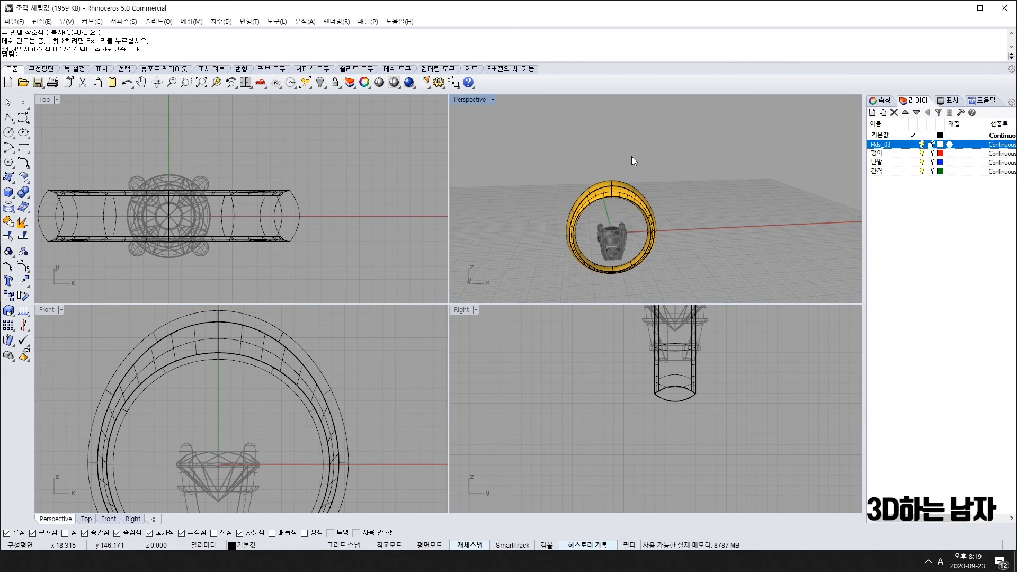
# Step: Join the two half bands into one ring and check that the whole ring selects as a single object
pyautogui.click(593, 203)
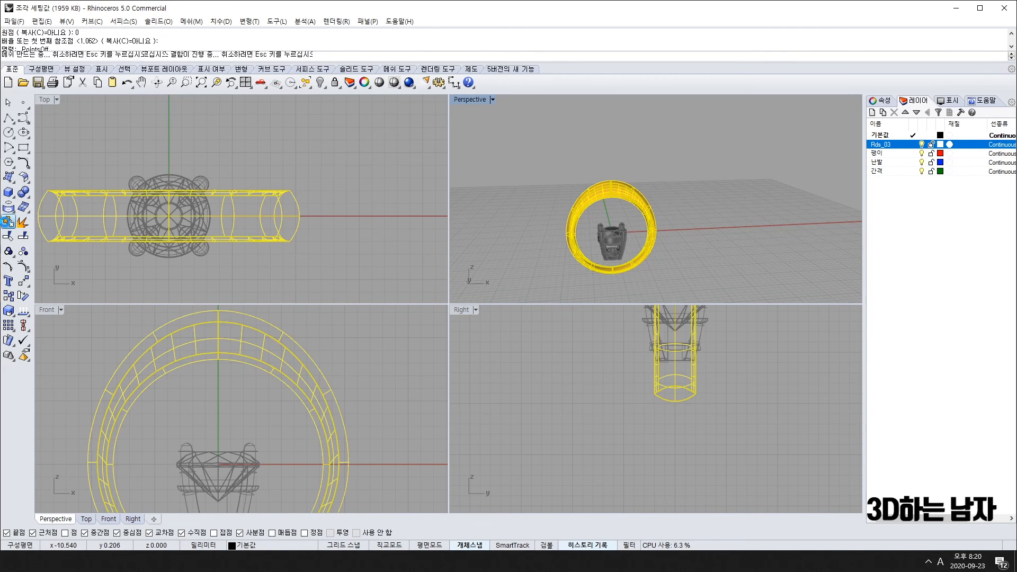
pyautogui.press('Escape')
pyautogui.scroll(5, 625, 190)
pyautogui.click(605, 190)
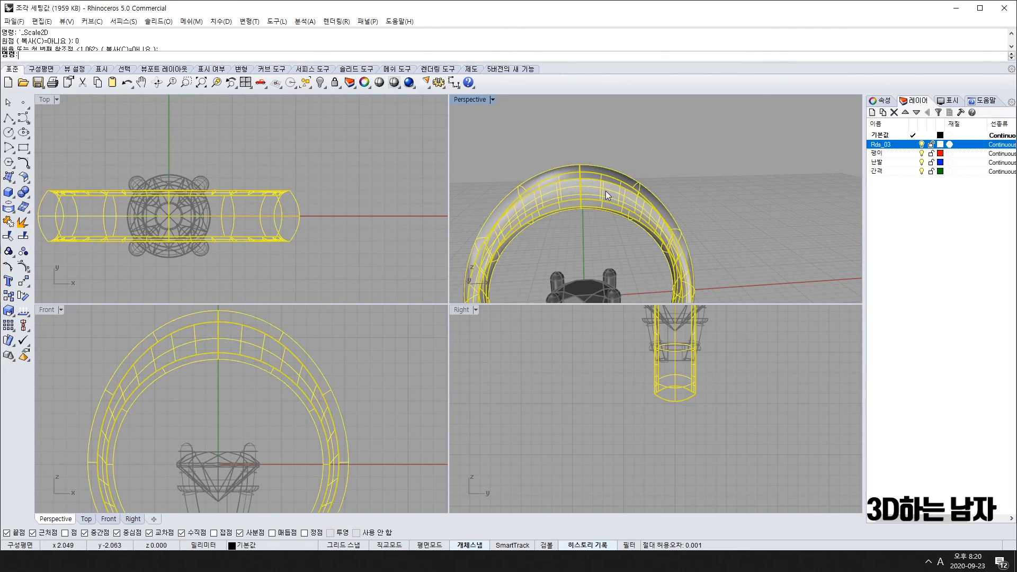
pyautogui.scroll(-5, 606, 190)
pyautogui.press('Escape')
# Step: Inspect the joined ring in the Perspective and Front views, examining the seam at its lower end and the side surfaces
pyautogui.moveTo(597, 230); pyautogui.dragTo(578, 270, button='right')
pyautogui.scroll(10, 588, 254)
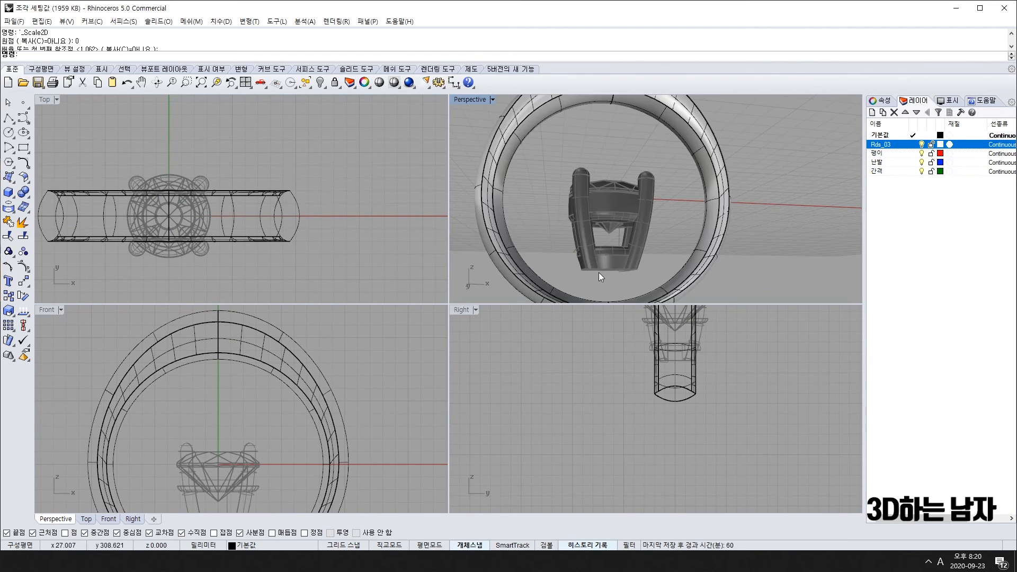
pyautogui.scroll(-5, 599, 233)
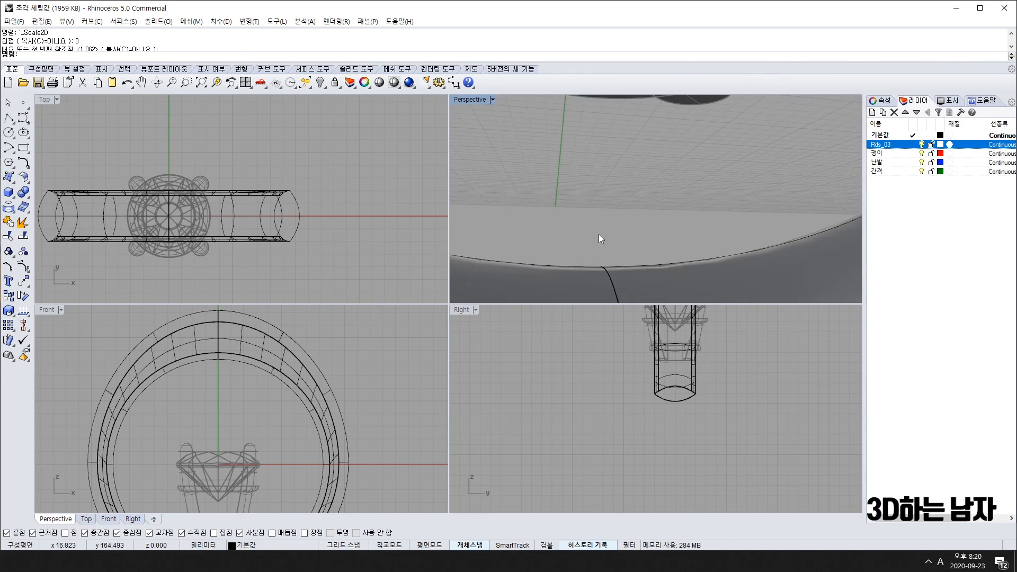
pyautogui.moveTo(599, 234); pyautogui.dragTo(752, 231, button='right')
pyautogui.scroll(5, 753, 231)
pyautogui.scroll(-5, 755, 215)
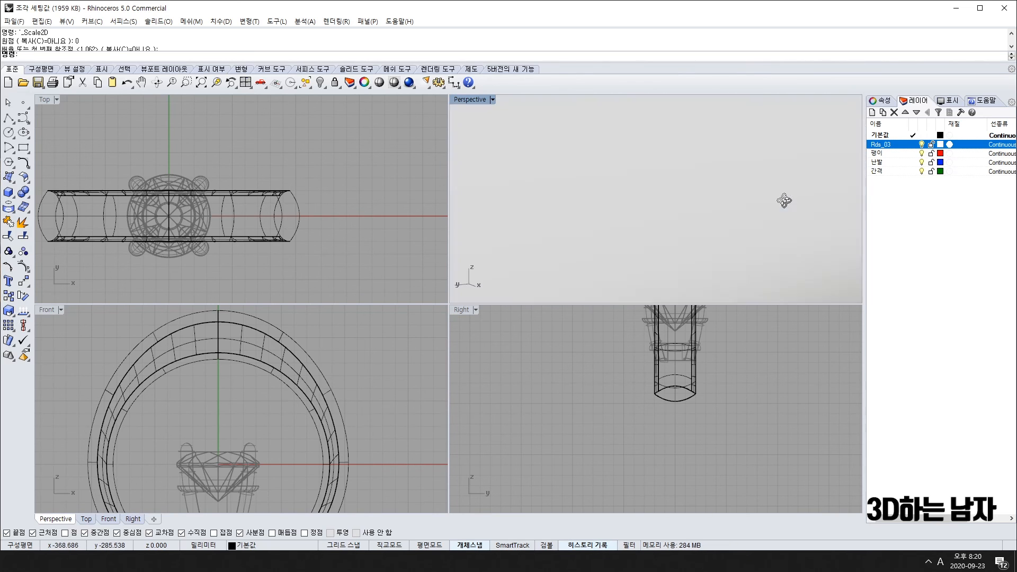
pyautogui.scroll(5, 742, 218)
pyautogui.scroll(-5, 739, 218)
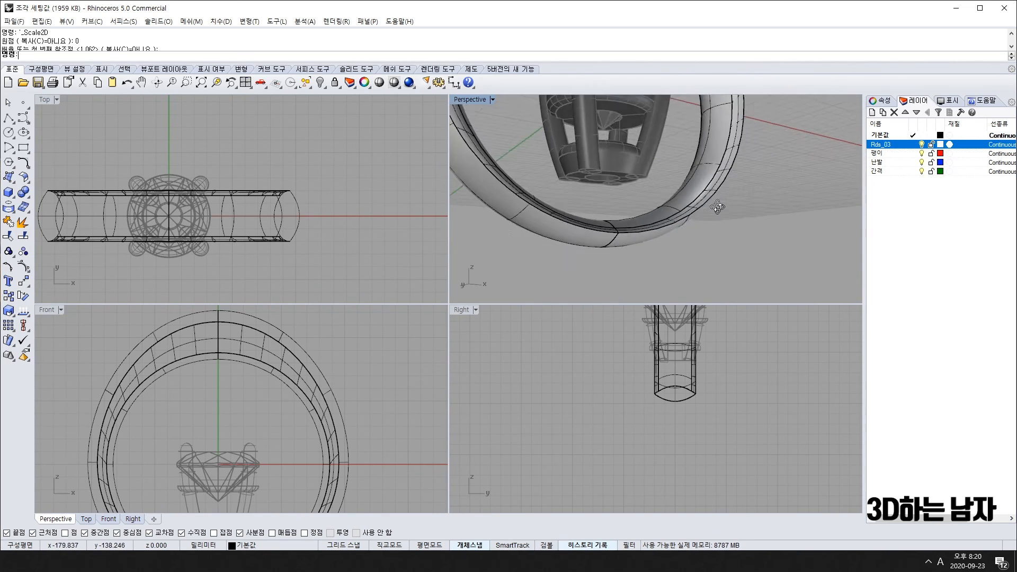
pyautogui.moveTo(739, 217); pyautogui.dragTo(667, 155, button='right')
pyautogui.scroll(5, 682, 161)
pyautogui.scroll(-5, 708, 155)
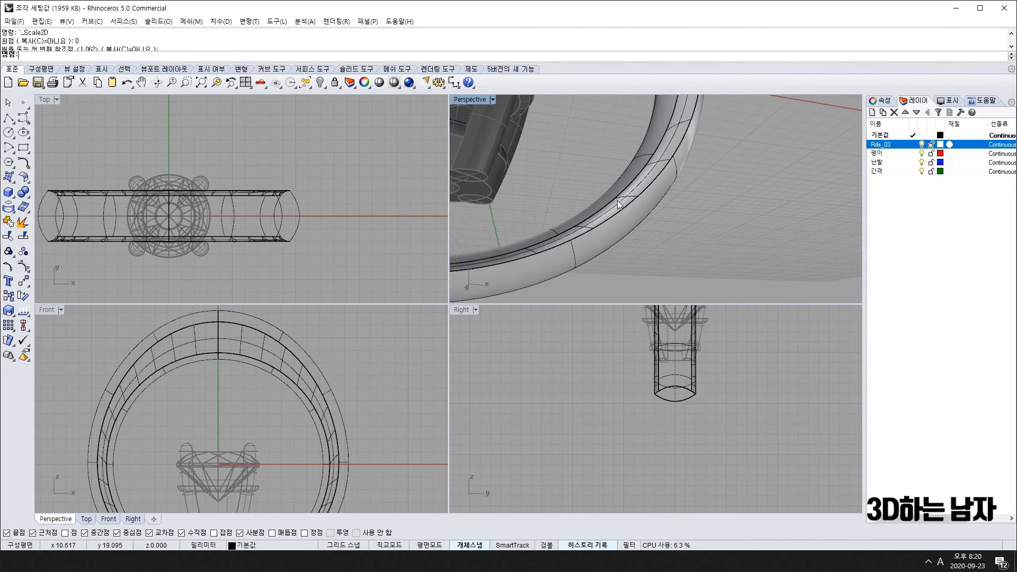
pyautogui.scroll(-6, 313, 472)
pyautogui.scroll(6, 278, 456)
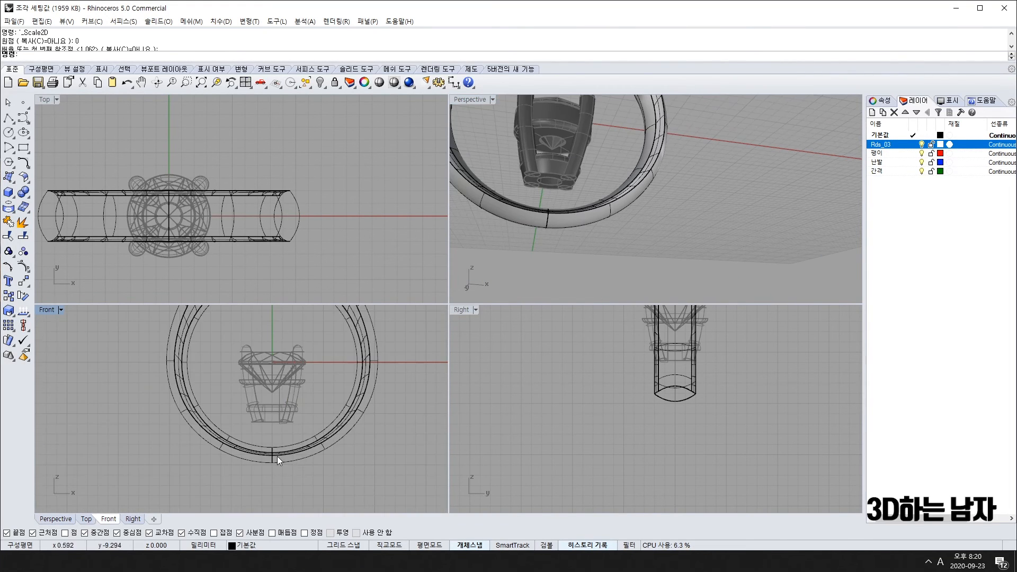
pyautogui.scroll(-2, 271, 462)
pyautogui.scroll(-3, 654, 119)
pyautogui.moveTo(655, 118); pyautogui.dragTo(564, 165, button='right')
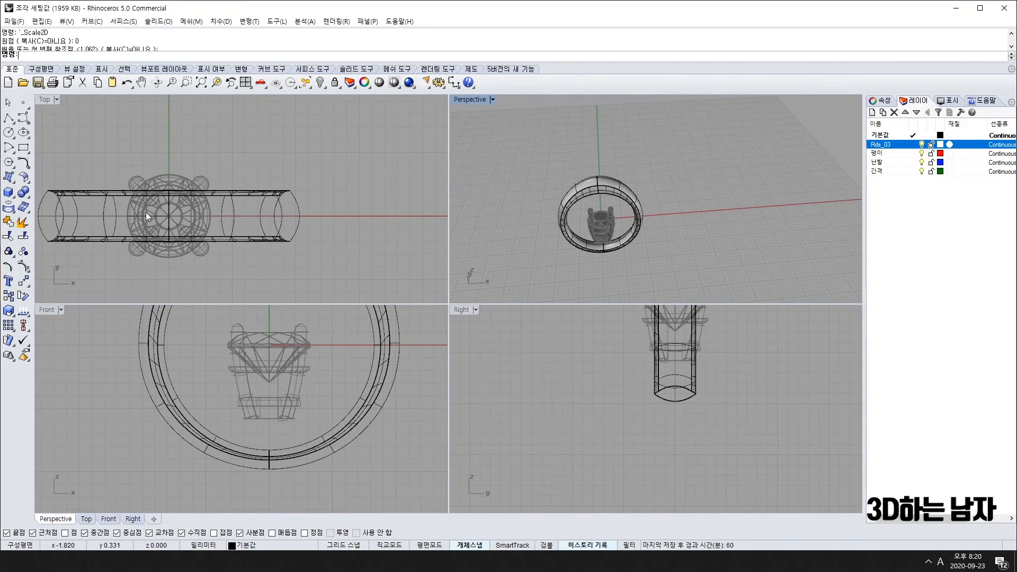
# Step: Unlock the stone and its prong setting, select them in the Front view and group them
pyautogui.scroll(-3, 146, 216)
pyautogui.scroll(-5, 256, 377)
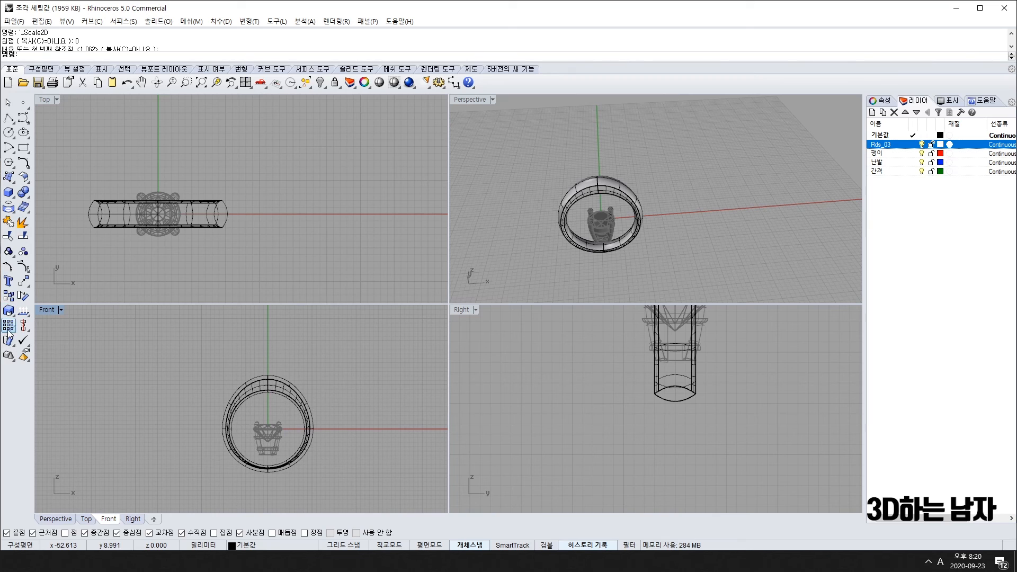
pyautogui.click(324, 81)
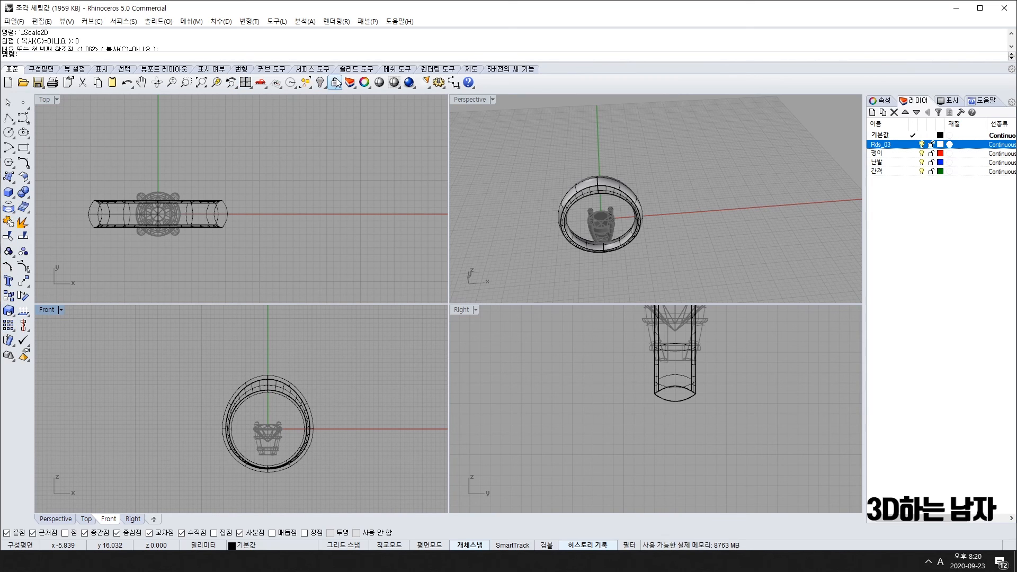
pyautogui.moveTo(281, 447); pyautogui.dragTo(294, 460)
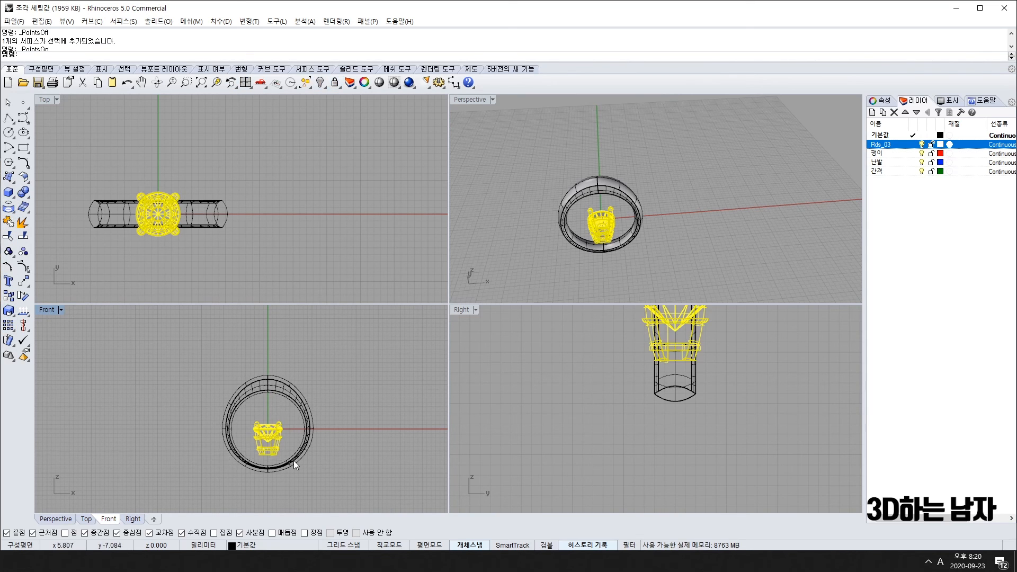
pyautogui.scroll(3, 269, 443)
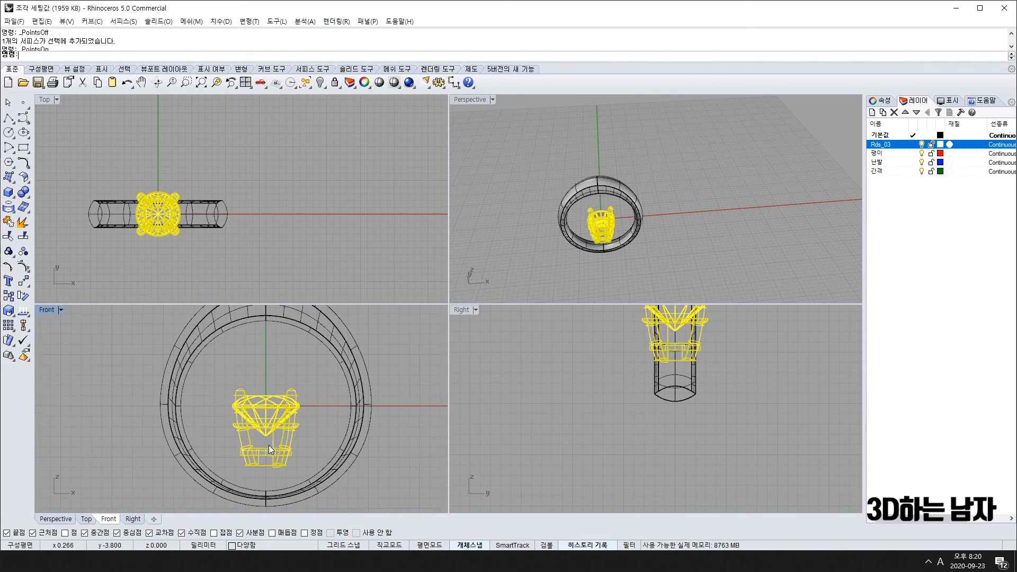
pyautogui.click(11, 248)
pyautogui.click(284, 352)
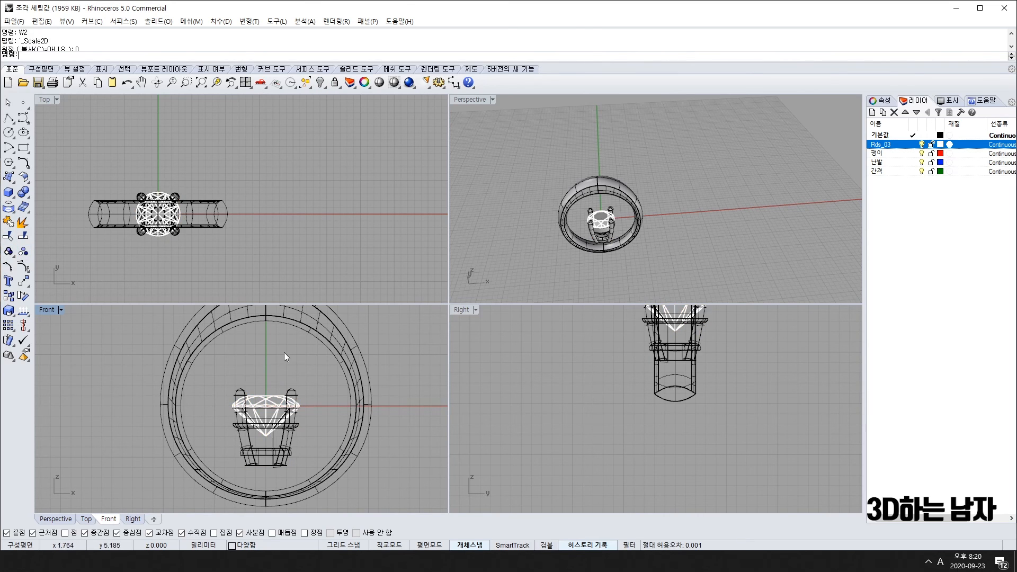
# Step: Move the grouped stone and prong setting straight up in the Front view so its base sits in the top of the ring band
pyautogui.click(272, 418)
pyautogui.scroll(-4, 274, 411)
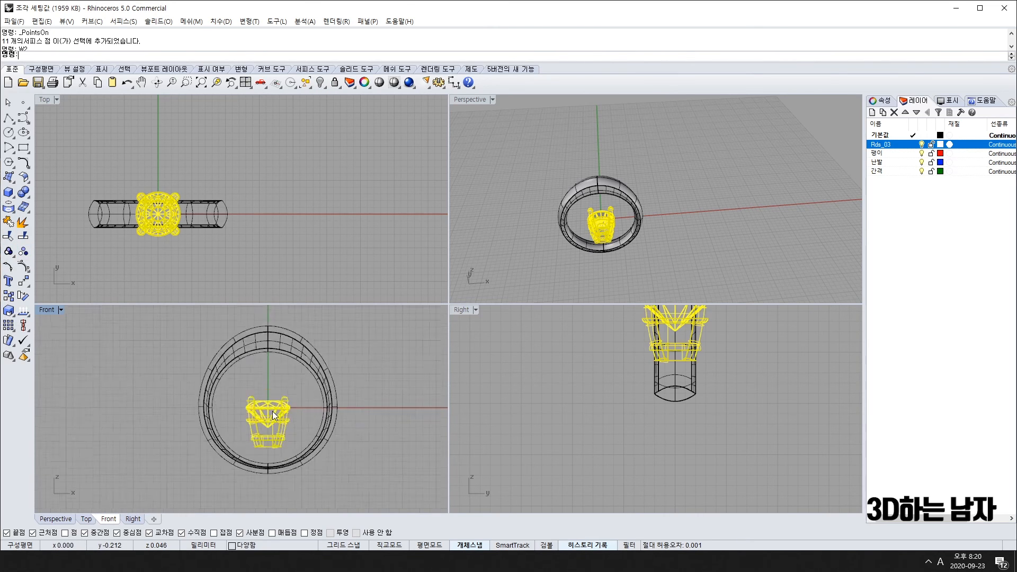
pyautogui.moveTo(285, 422); pyautogui.dragTo(273, 375)
pyautogui.click(310, 355)
pyautogui.scroll(10, 276, 363)
pyautogui.click(273, 408)
pyautogui.scroll(-4, 290, 393)
pyautogui.scroll(8, 284, 388)
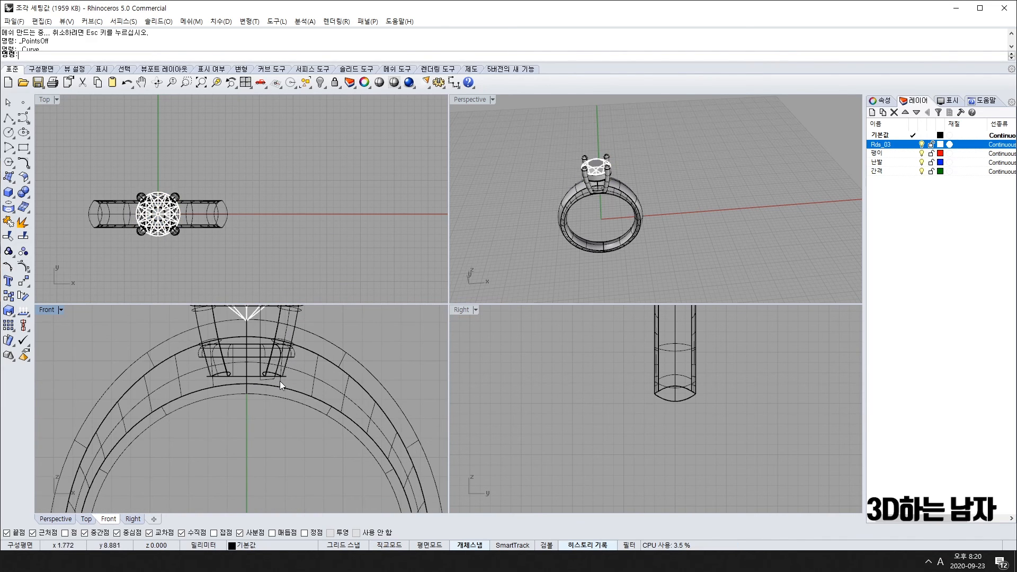
# Step: Preview the assembled ring in the Perspective view with the rendered display mode, and return that view to shaded display
pyautogui.moveTo(690, 235); pyautogui.dragTo(742, 201, button='right')
pyautogui.scroll(-9, 580, 228)
pyautogui.scroll(4, 586, 239)
pyautogui.click(475, 99)
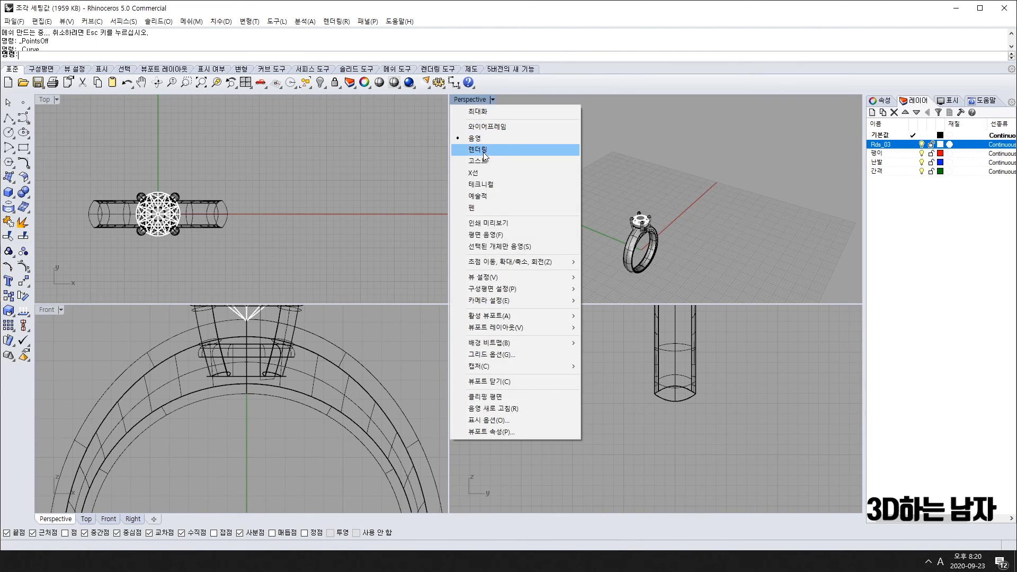
pyautogui.click(509, 150)
pyautogui.moveTo(675, 268); pyautogui.dragTo(629, 237, button='right')
pyautogui.click(479, 99)
pyautogui.click(488, 136)
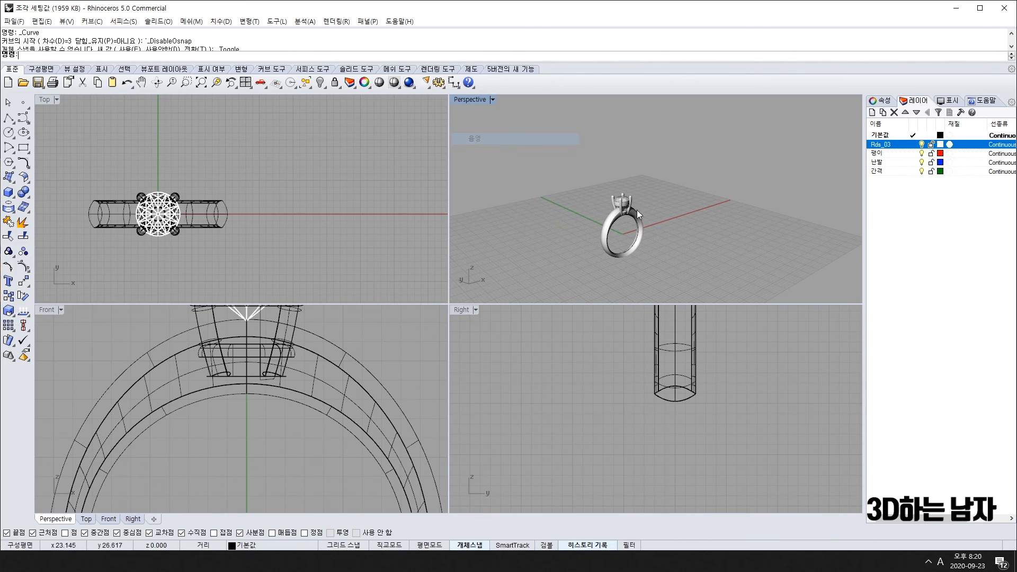
pyautogui.scroll(-3, 220, 408)
# Step: Examine in the Front and Perspective views where the base of the stone's prong setting overlaps the top of the band
pyautogui.moveTo(220, 408); pyautogui.dragTo(208, 438, button='right')
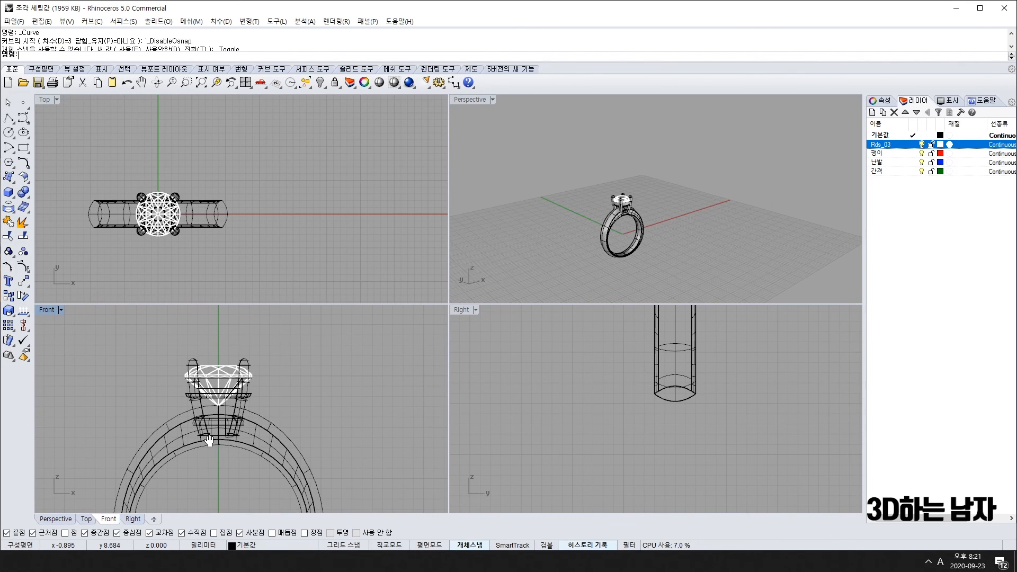
pyautogui.click(241, 378)
pyautogui.scroll(5, 226, 443)
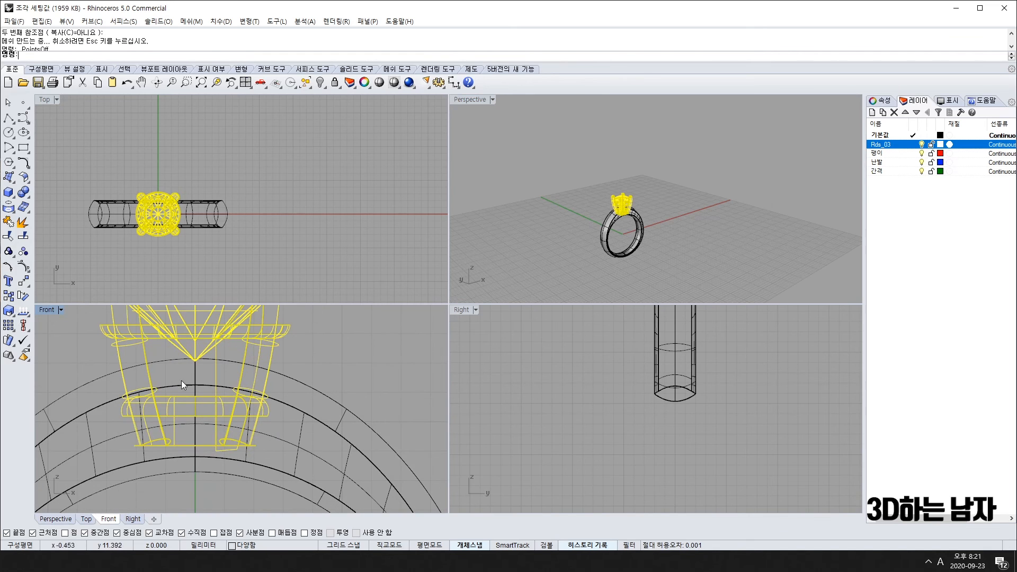
pyautogui.click(637, 272)
pyautogui.scroll(10, 589, 199)
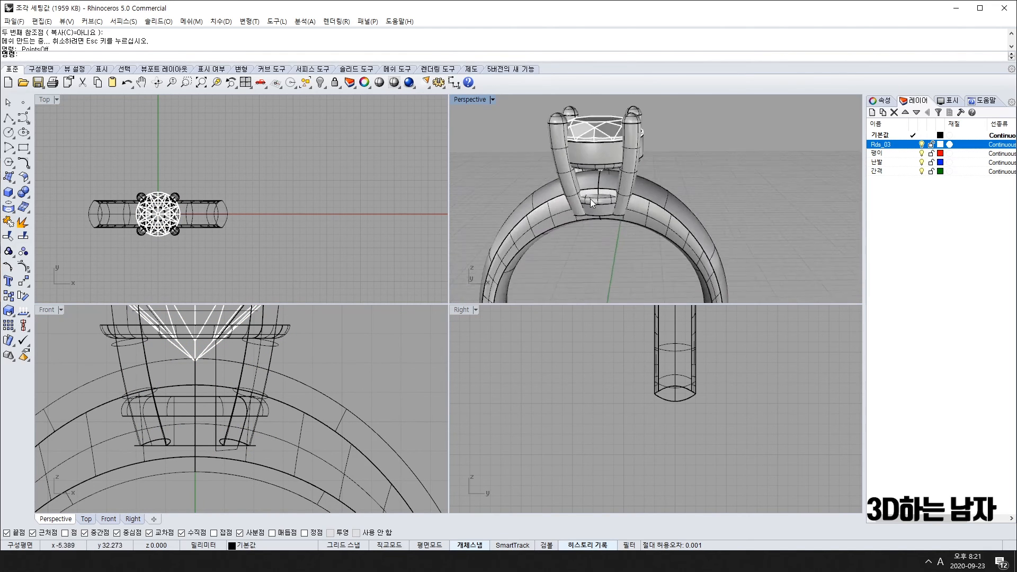
pyautogui.scroll(-6, 621, 168)
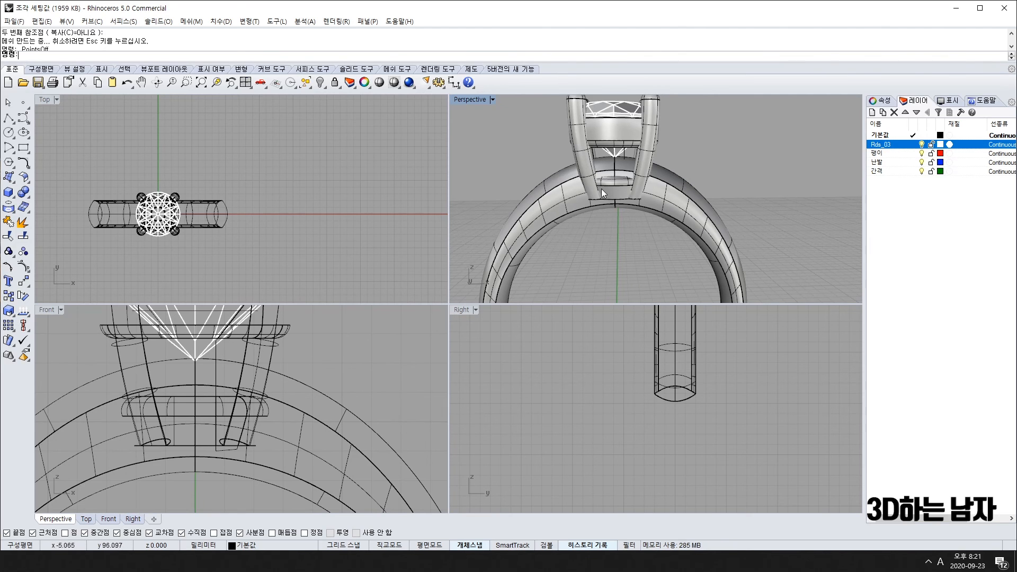
pyautogui.scroll(-5, 208, 392)
# Step: Lock the grouped stone and prong setting in place above the band
pyautogui.click(233, 356)
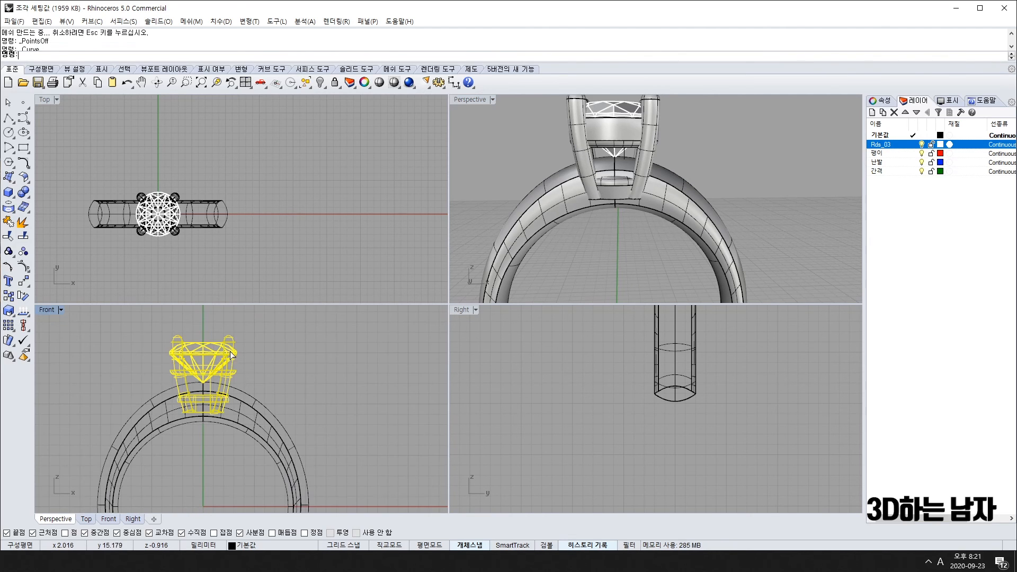
pyautogui.click(333, 83)
pyautogui.scroll(5, 218, 422)
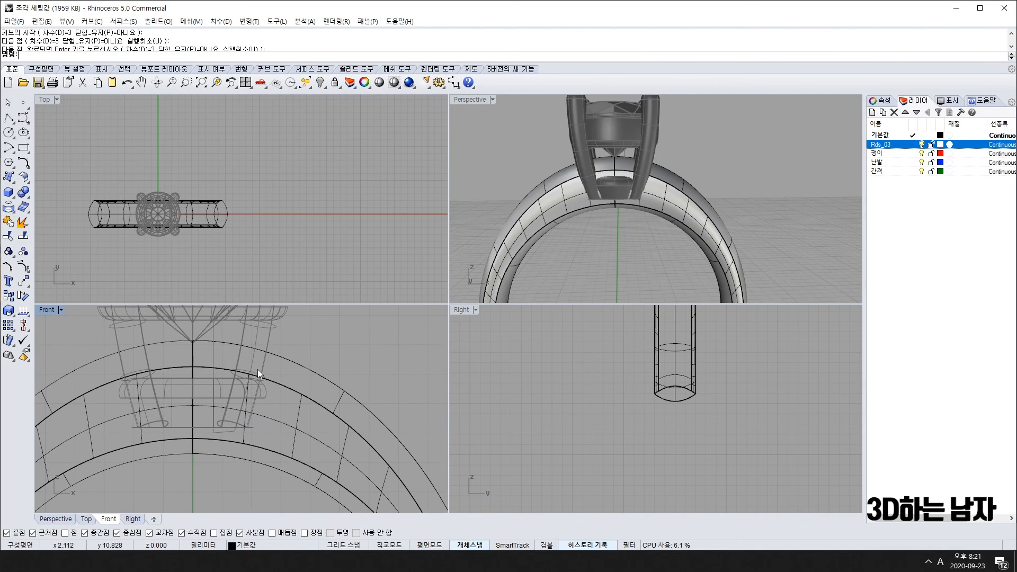
pyautogui.scroll(-3, 257, 369)
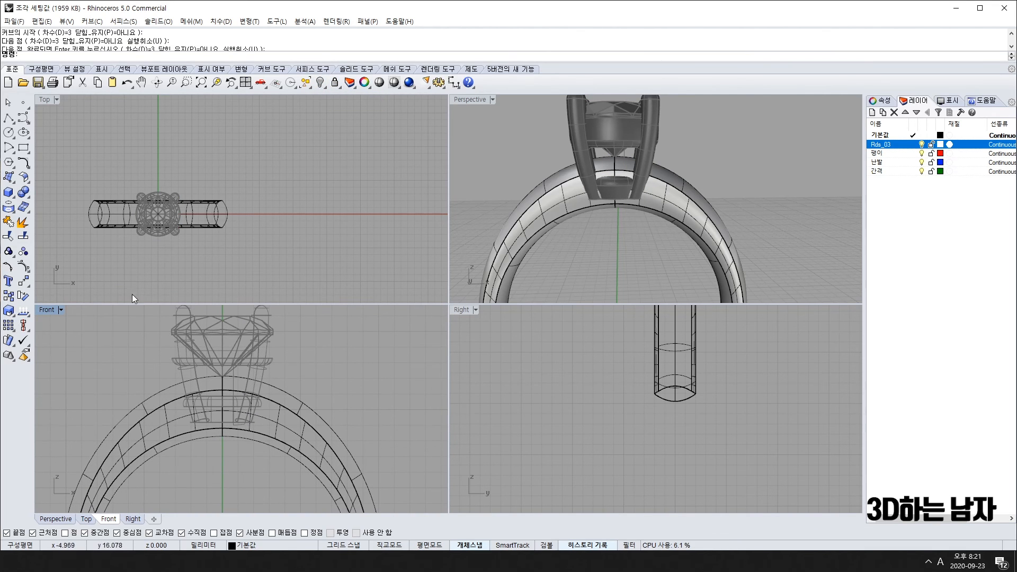
# Step: With object snaps disabled, draw a slanted straight polyline in the Front view along the right prong, crossing the full band thickness
pyautogui.click(8, 117)
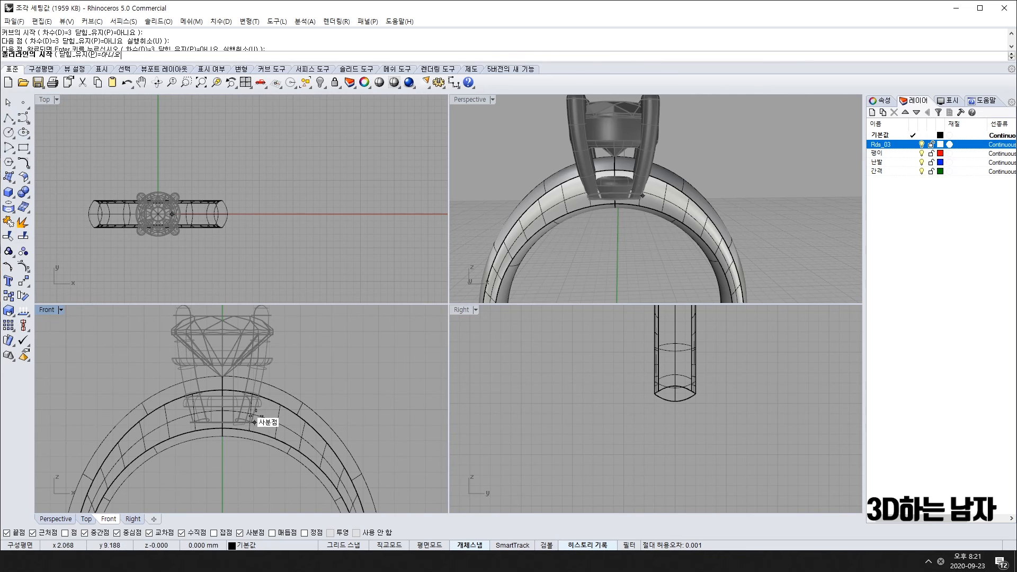
pyautogui.scroll(4, 261, 353)
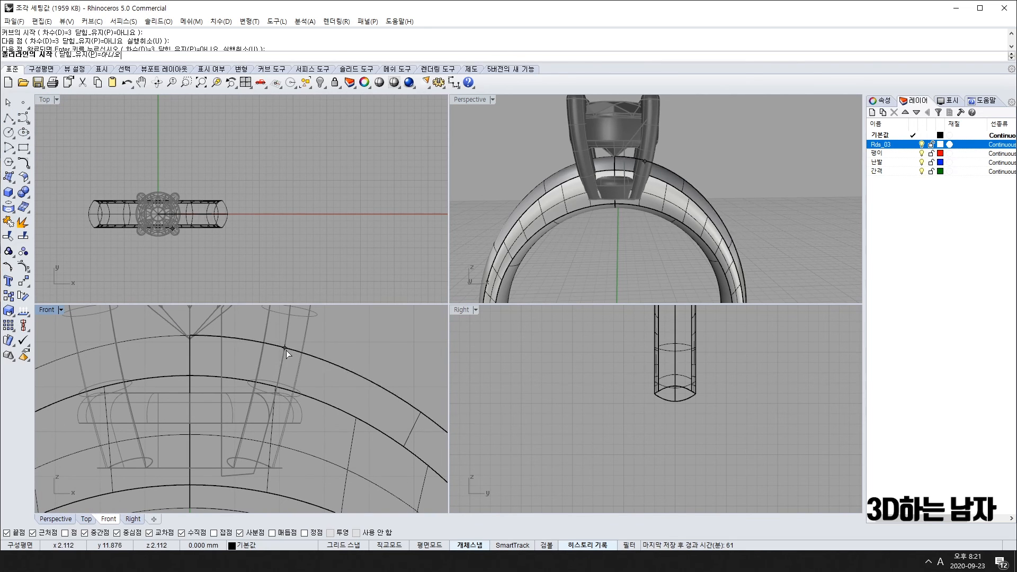
pyautogui.press('F3')
pyautogui.click(288, 329)
pyautogui.scroll(-4, 267, 378)
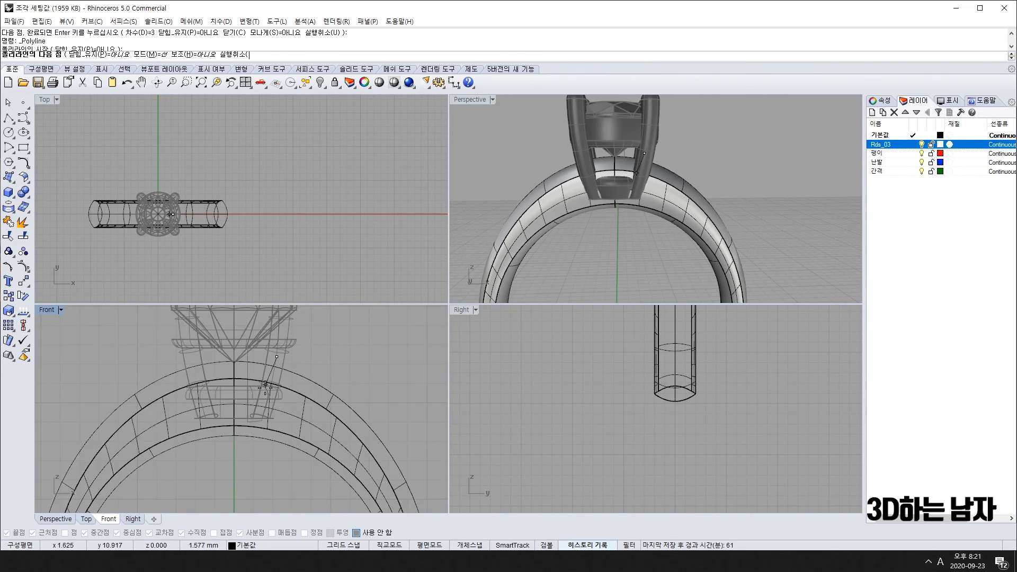
pyautogui.click(255, 456)
pyautogui.press('Return')
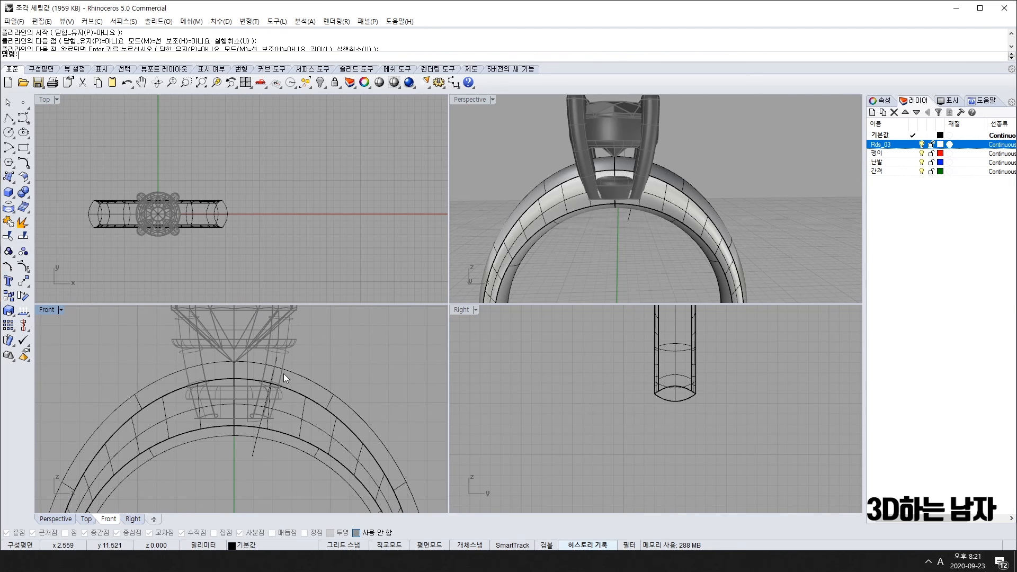
# Step: Mirror a copy of the slanted line across the ring's vertical centre axis in the Front view
pyautogui.scroll(4, 256, 348)
pyautogui.click(269, 333)
pyautogui.scroll(-8, 254, 401)
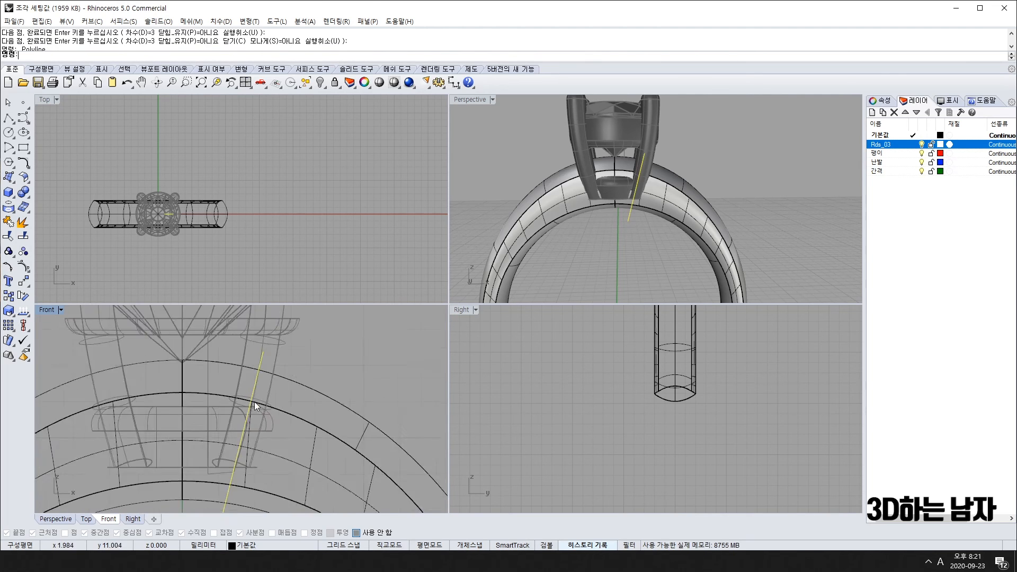
pyautogui.moveTo(244, 441); pyautogui.dragTo(261, 425, button='right')
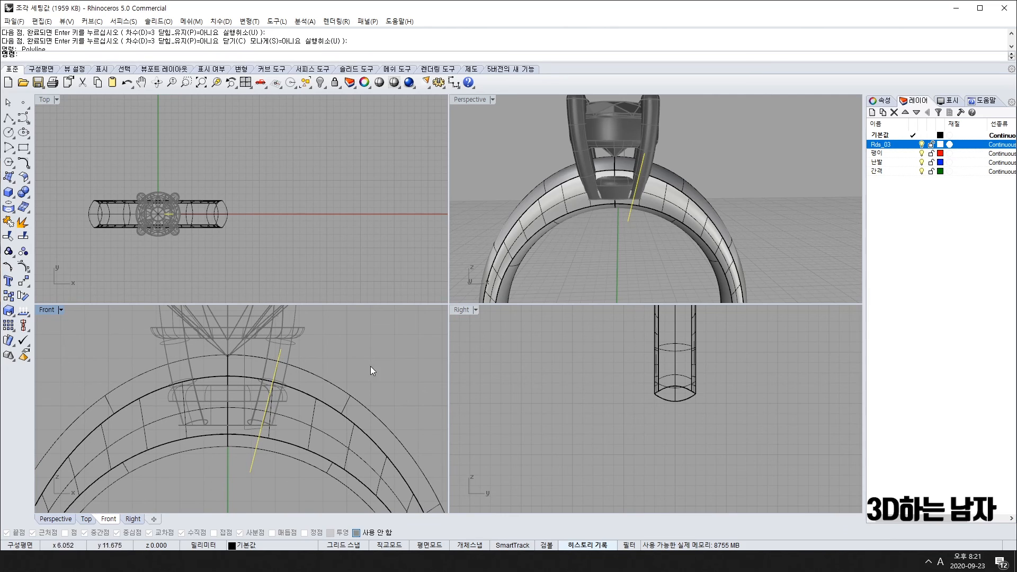
pyautogui.click(344, 391)
pyautogui.click(404, 418)
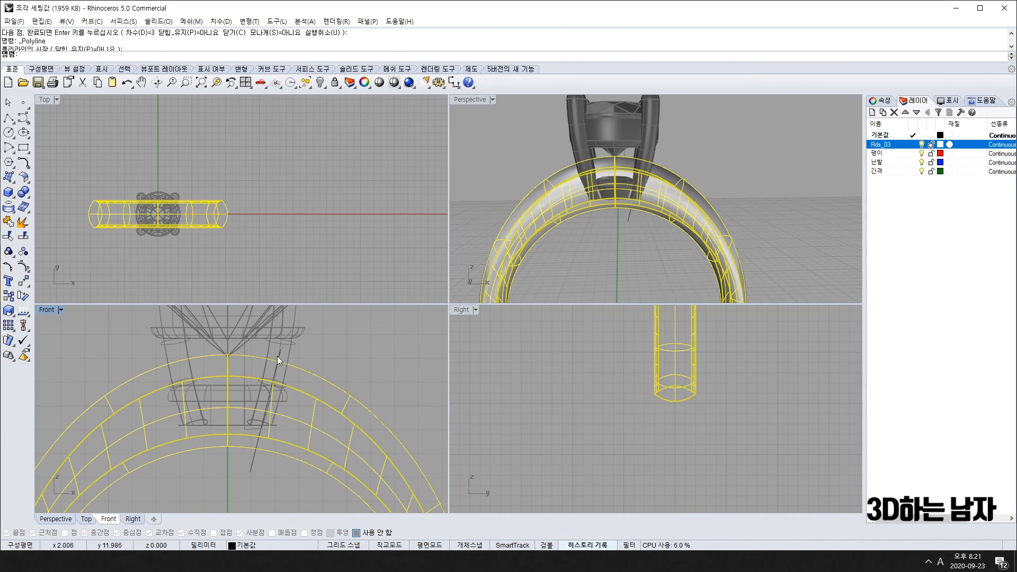
pyautogui.click(253, 469)
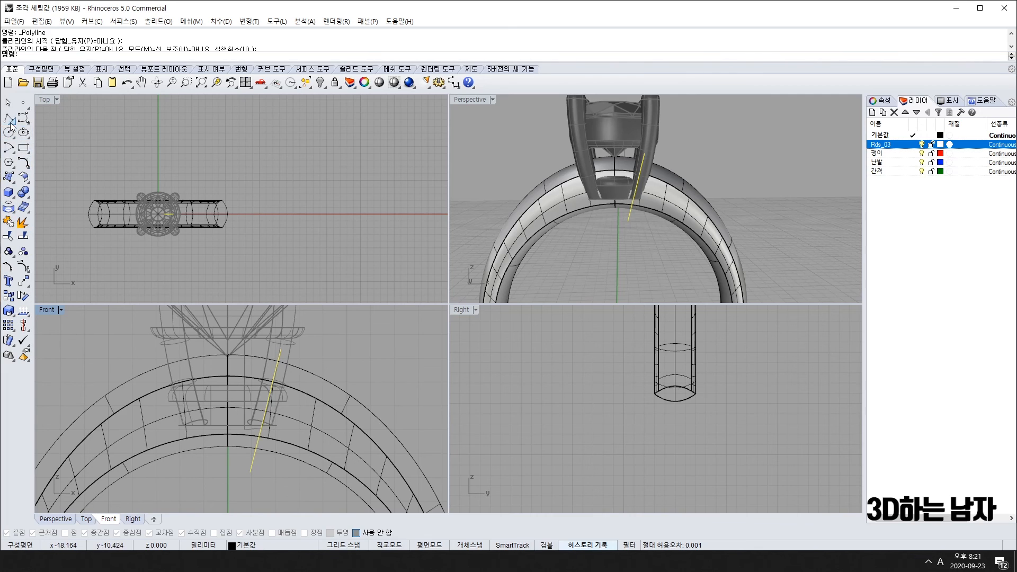
pyautogui.click(25, 282)
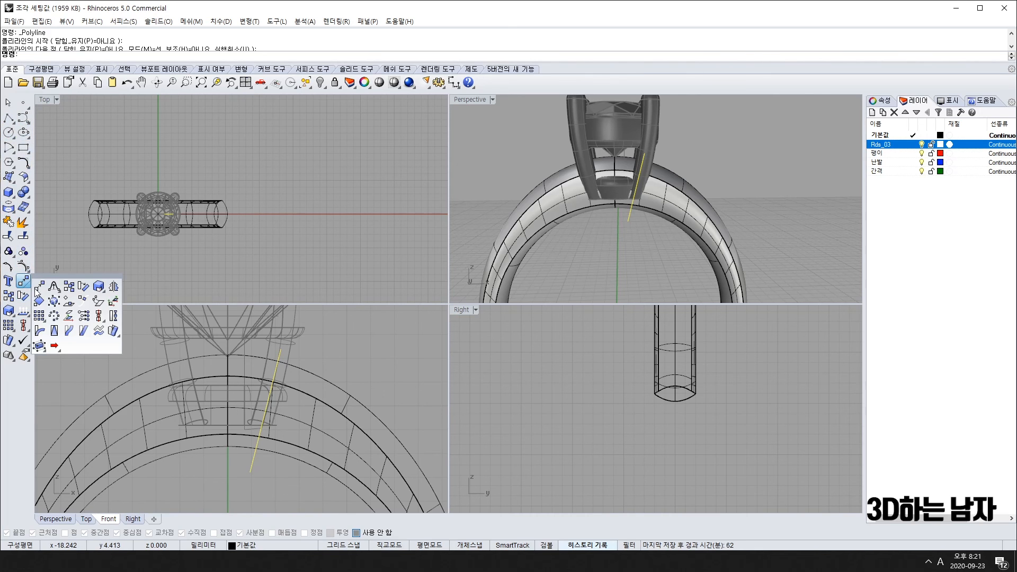
pyautogui.click(114, 287)
pyautogui.click(227, 513)
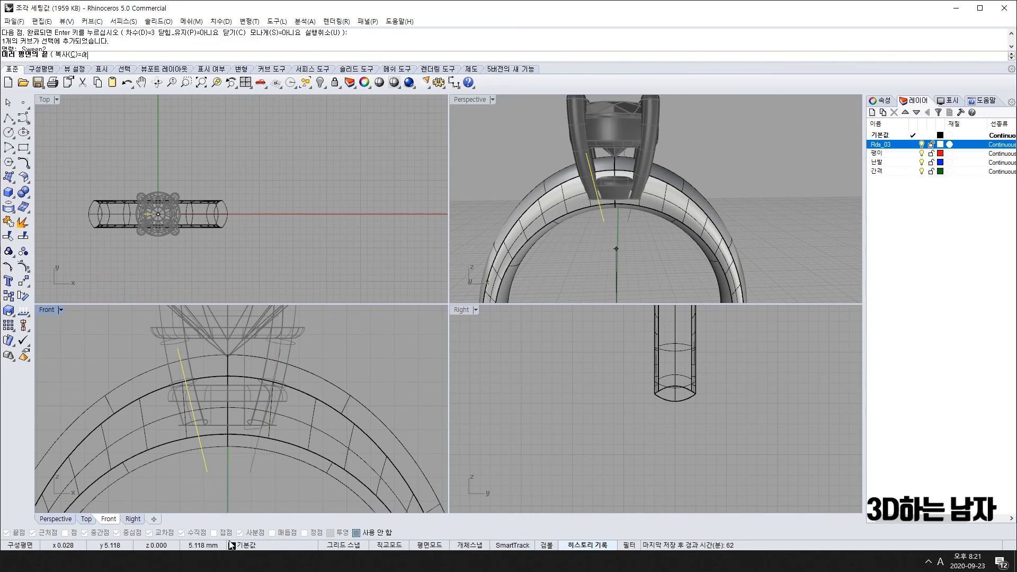
pyautogui.click(228, 498)
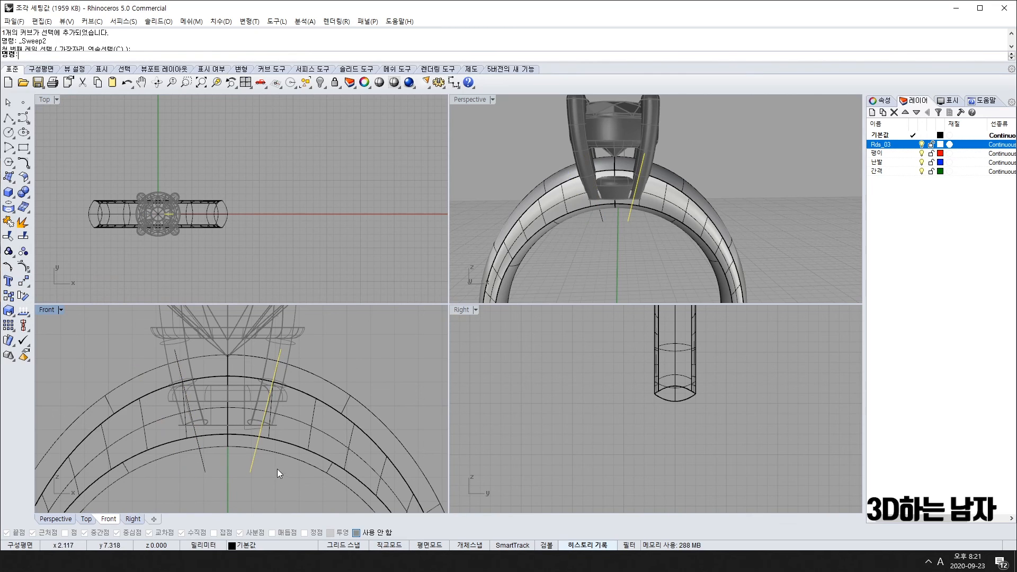
# Step: Connect the lower ends of the two slanted lines with a straight polyline and join all three lines into one open profile
pyautogui.click(9, 117)
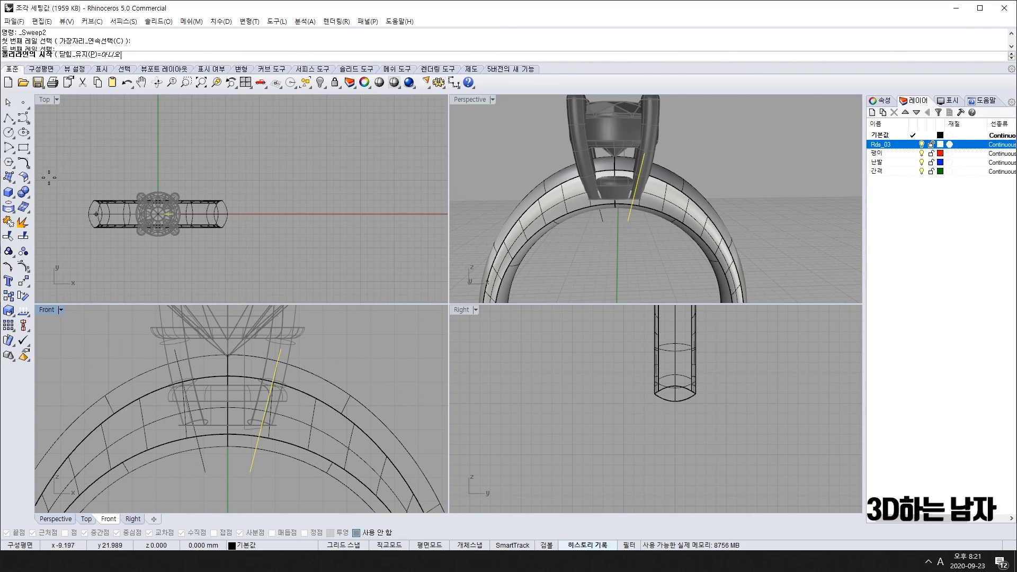
pyautogui.click(205, 472)
pyautogui.click(251, 473)
pyautogui.press('Return')
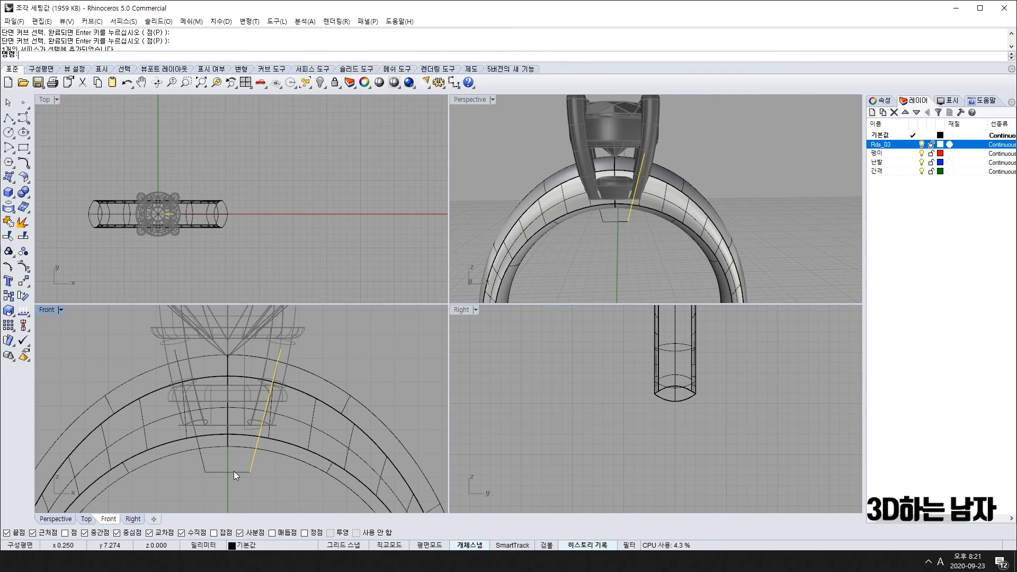
pyautogui.click(234, 471)
pyautogui.click(201, 461)
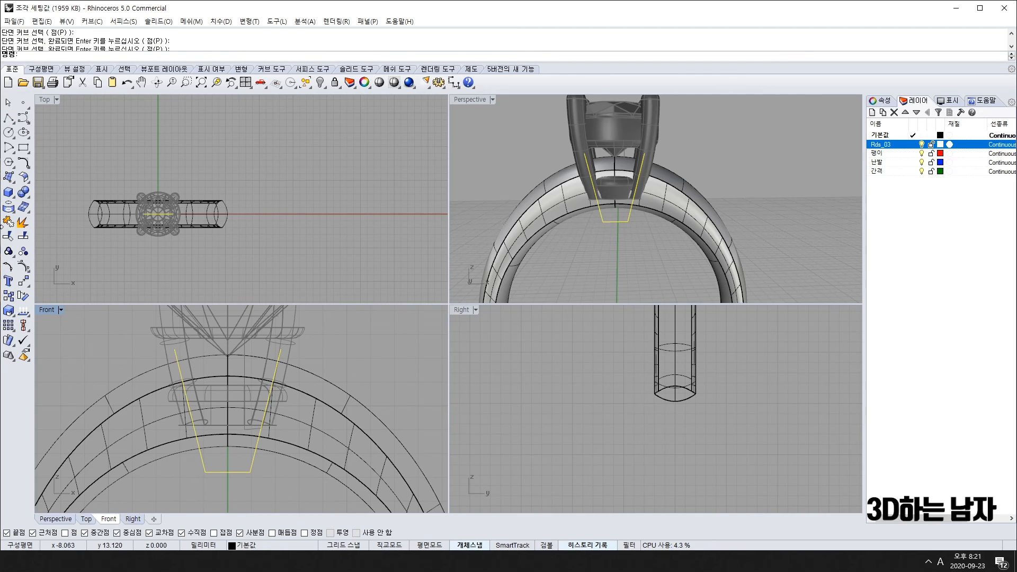
pyautogui.click(23, 236)
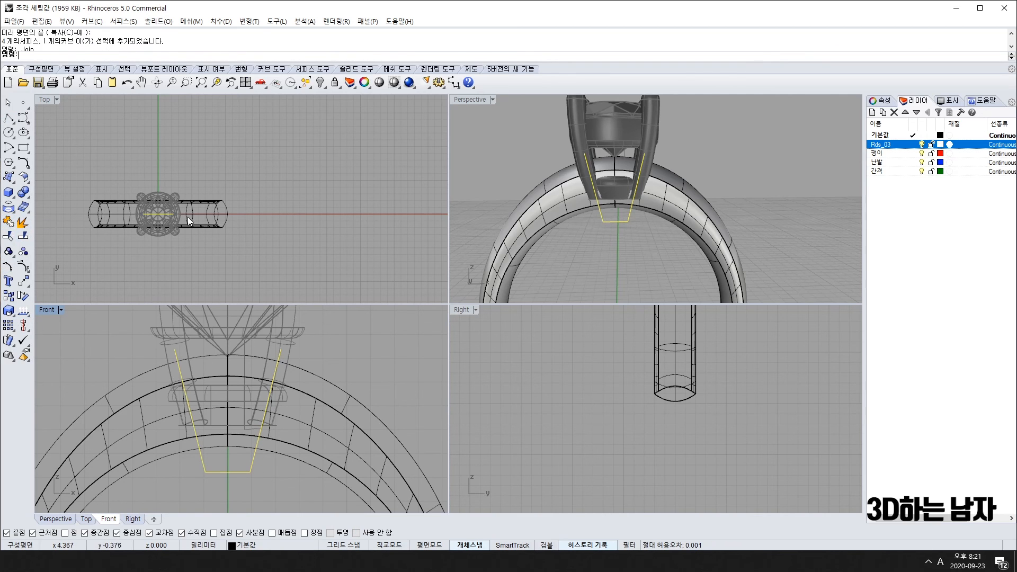
# Step: Extrude the joined open profile to both sides so it extends well beyond the band's width, and check it in Perspective
pyautogui.write('ex')
pyautogui.press('Return')
pyautogui.click(189, 150)
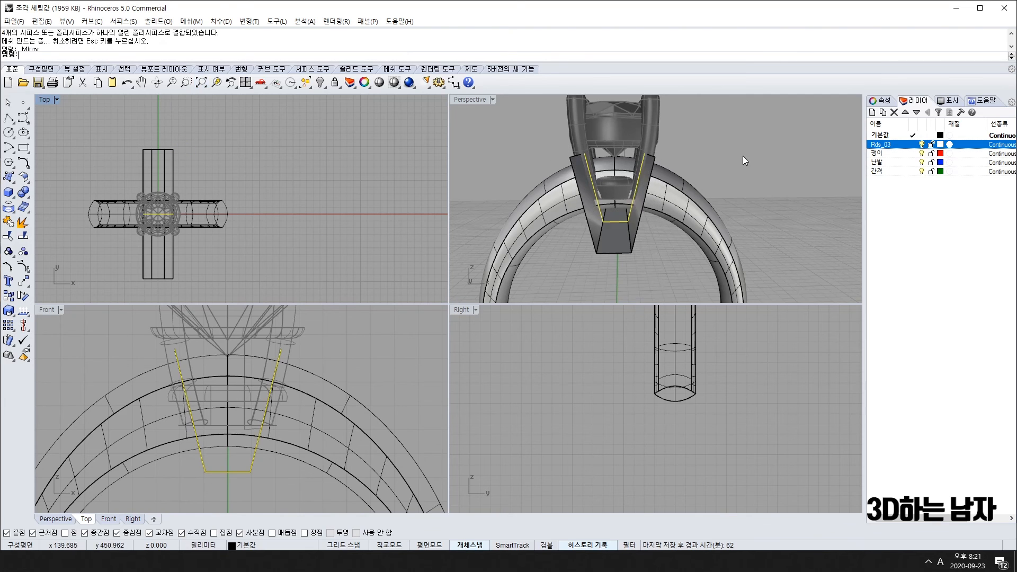
pyautogui.click(784, 137)
pyautogui.moveTo(801, 127); pyautogui.dragTo(770, 165, button='right')
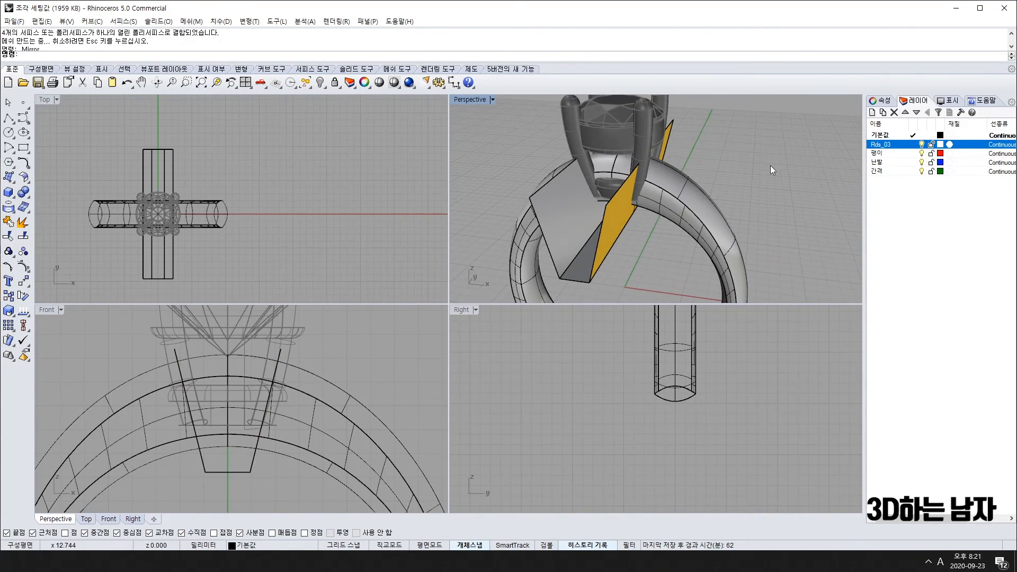
pyautogui.moveTo(565, 204); pyautogui.dragTo(529, 148, button='right')
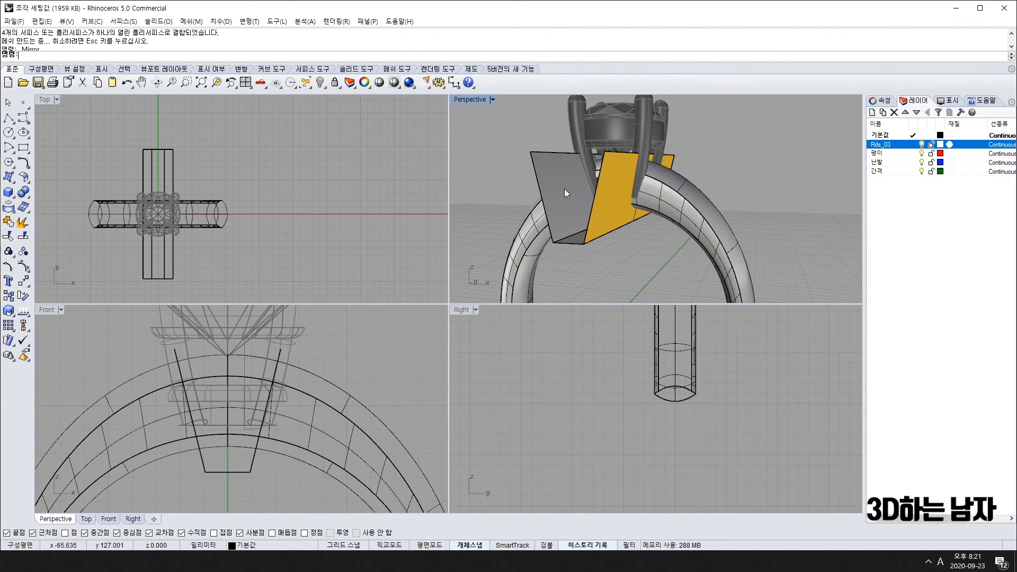
pyautogui.moveTo(565, 190); pyautogui.dragTo(622, 171, button='right')
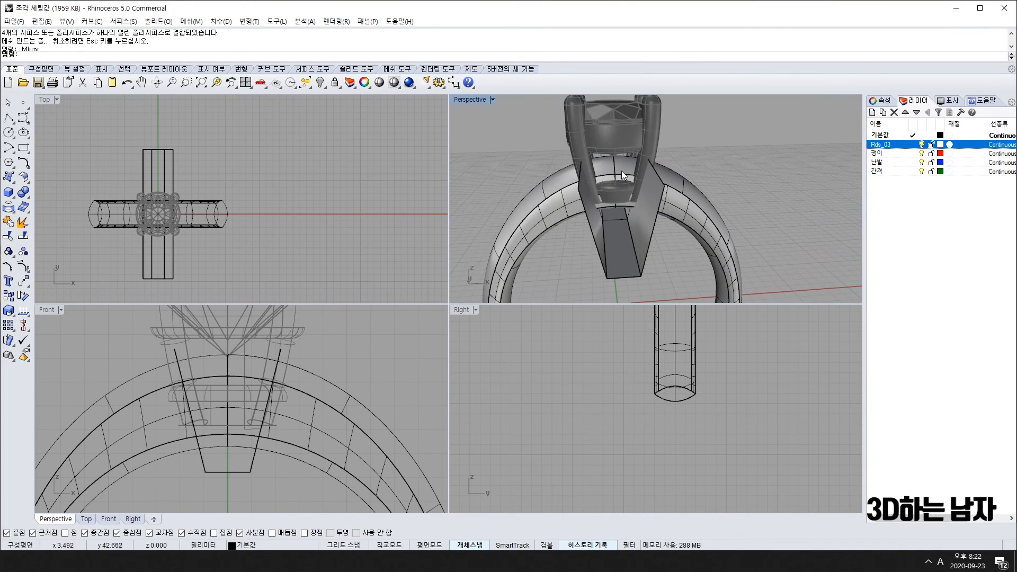
# Step: Flip the normals of the extruded cutting surface and check its outer faces in Perspective
pyautogui.click(626, 256)
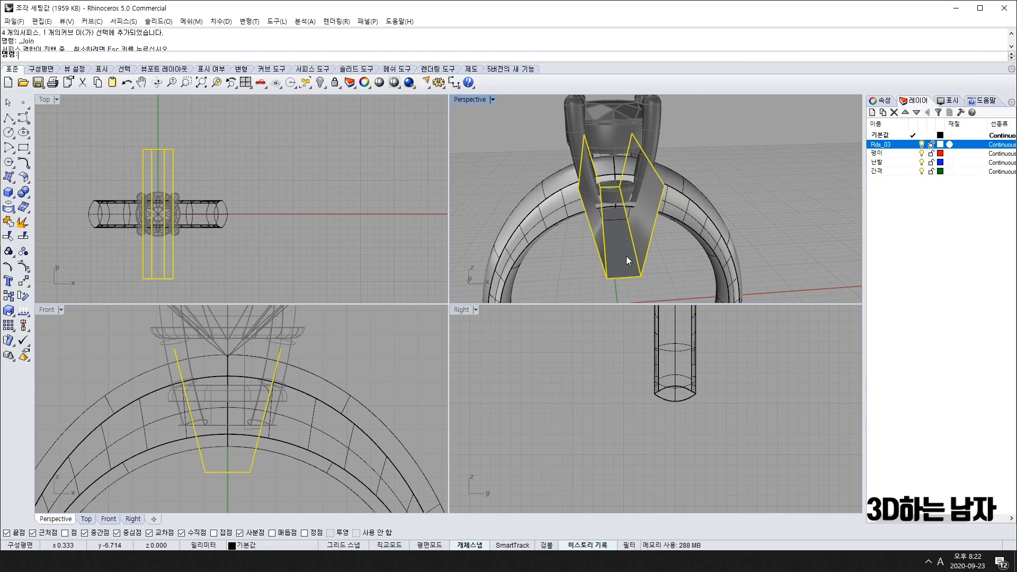
pyautogui.click(29, 316)
pyautogui.click(25, 311)
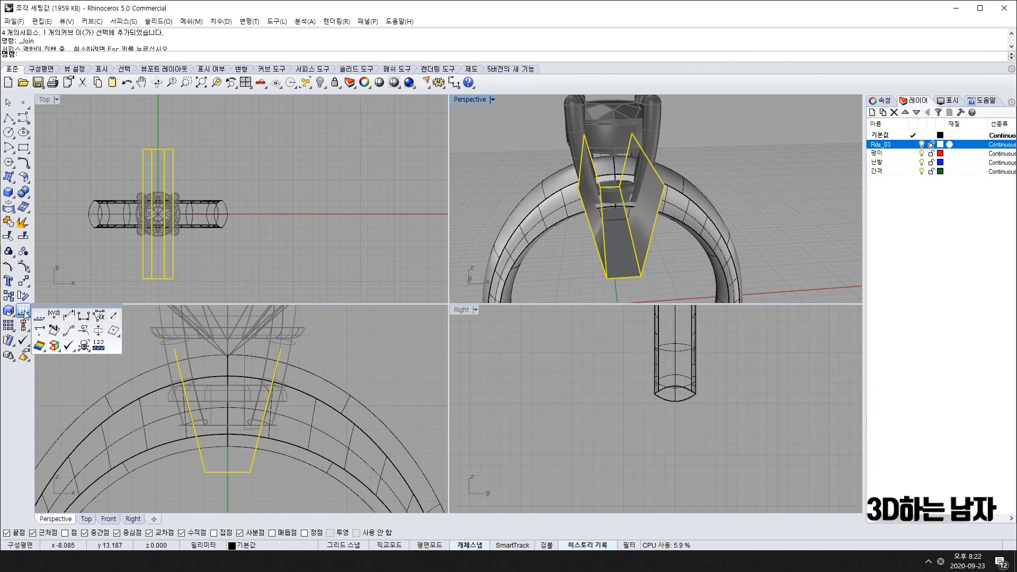
pyautogui.click(91, 271)
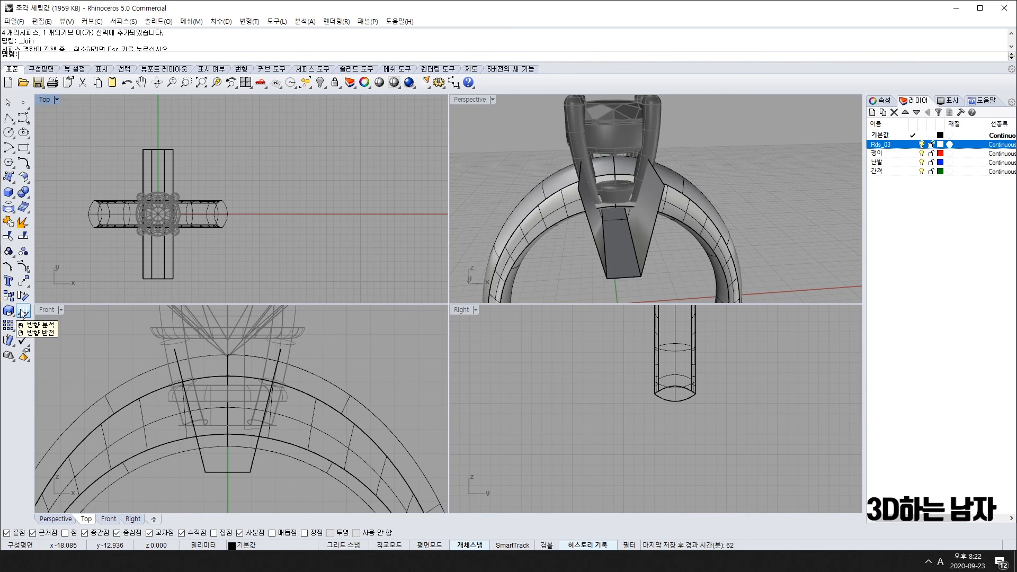
pyautogui.click(618, 248)
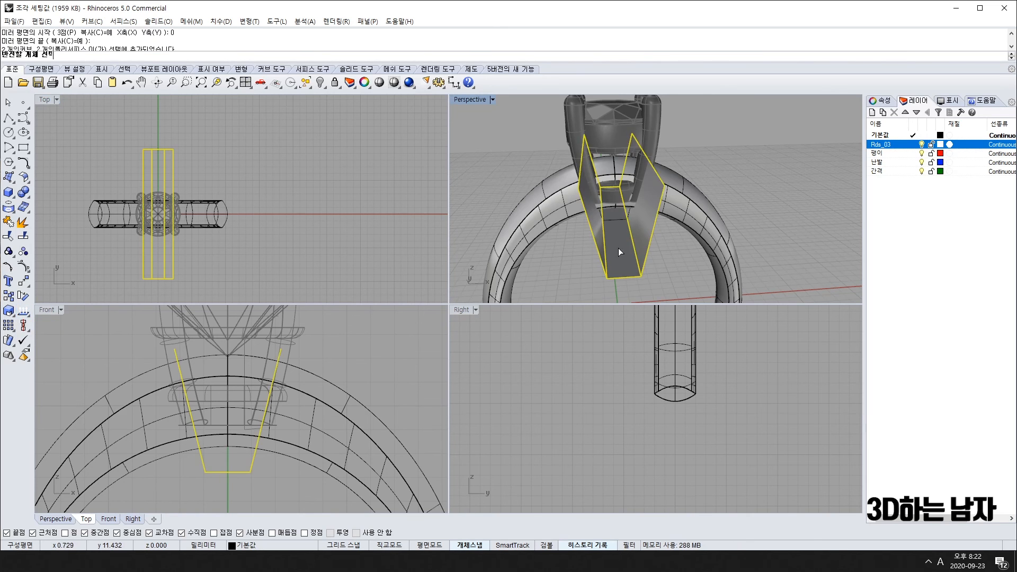
pyautogui.hotkey('ctrl', 'j')
pyautogui.moveTo(680, 278); pyautogui.dragTo(615, 268, button='right')
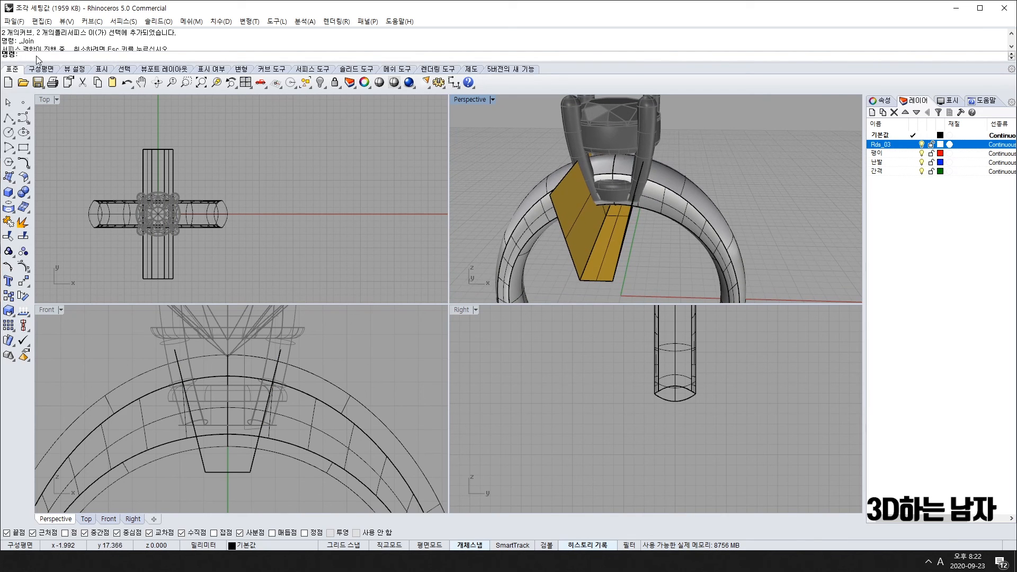
# Step: Reverse the cutting surface's normals once more and flip them back, checking the faces from both sides in Perspective
pyautogui.click(605, 229)
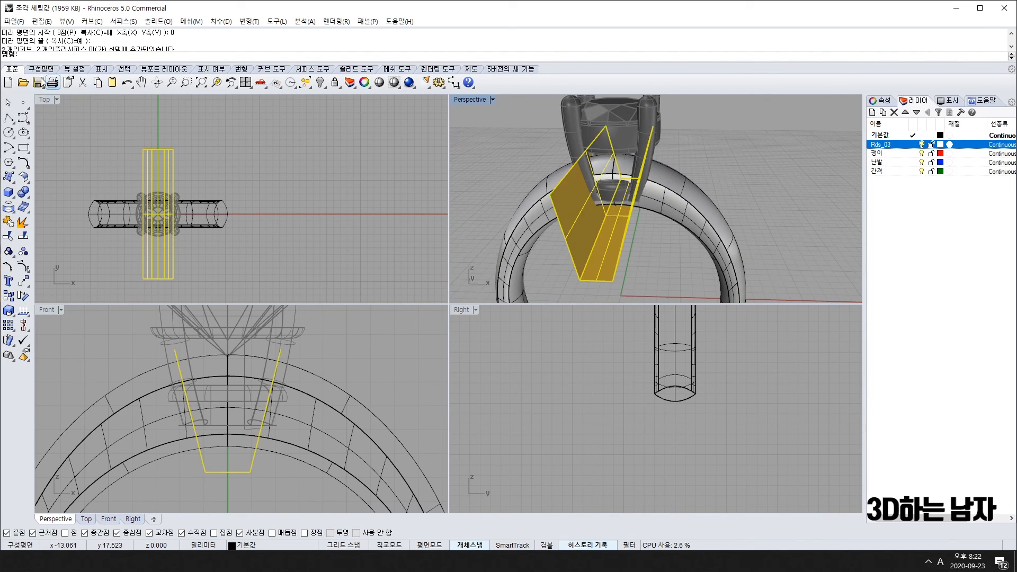
pyautogui.press('Return')
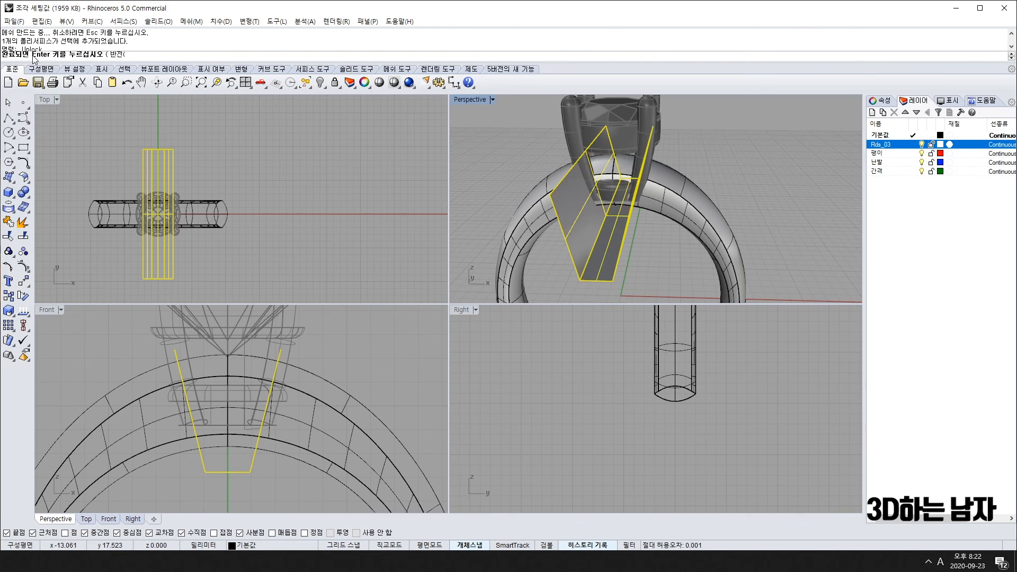
pyautogui.moveTo(586, 198)
pyautogui.mouseDown(button='right')
pyautogui.moveTo(702, 124)
pyautogui.moveTo(725, 160)
pyautogui.mouseUp(button='right')
pyautogui.click(725, 160)
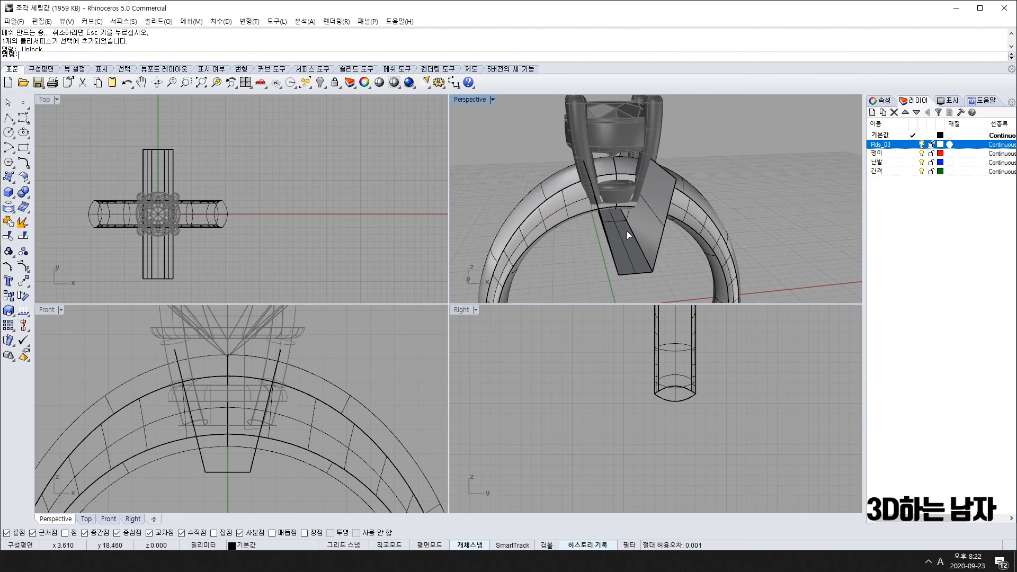
pyautogui.click(627, 231)
pyautogui.press('Return')
pyautogui.moveTo(734, 233); pyautogui.dragTo(715, 201, button='right')
pyautogui.click(750, 152)
pyautogui.moveTo(573, 225); pyautogui.dragTo(613, 258, button='right')
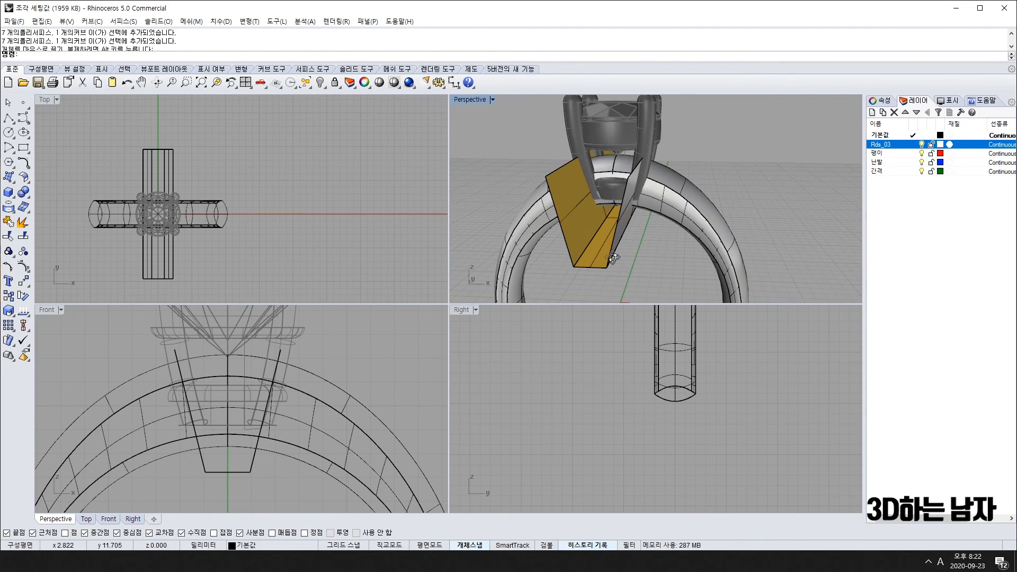
# Step: Subtract the extruded surface from the ring band with Boolean Difference and delete the leftover cutting geometry at the gap
pyautogui.click(666, 199)
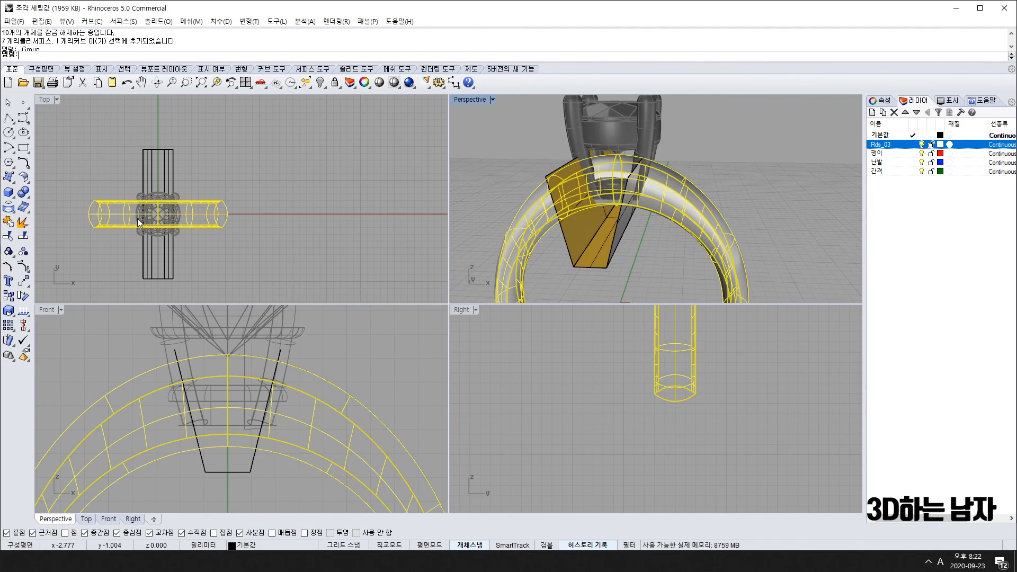
pyautogui.click(24, 192)
pyautogui.click(56, 198)
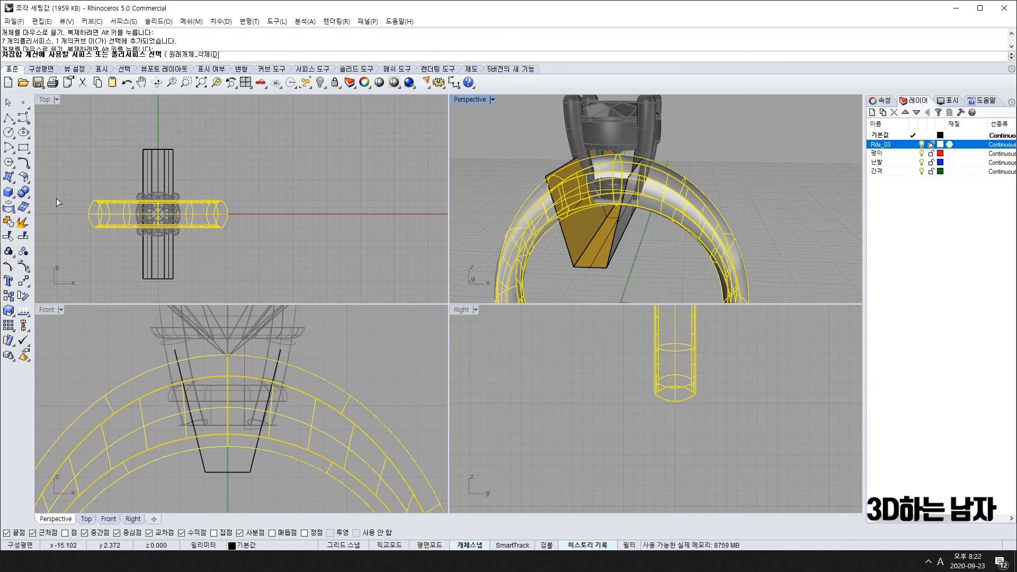
pyautogui.click(588, 243)
pyautogui.press('Return')
pyautogui.moveTo(595, 243); pyautogui.dragTo(629, 227, button='right')
pyautogui.click(612, 225)
pyautogui.press('Delete')
pyautogui.scroll(6, 666, 179)
pyautogui.scroll(-6, 657, 186)
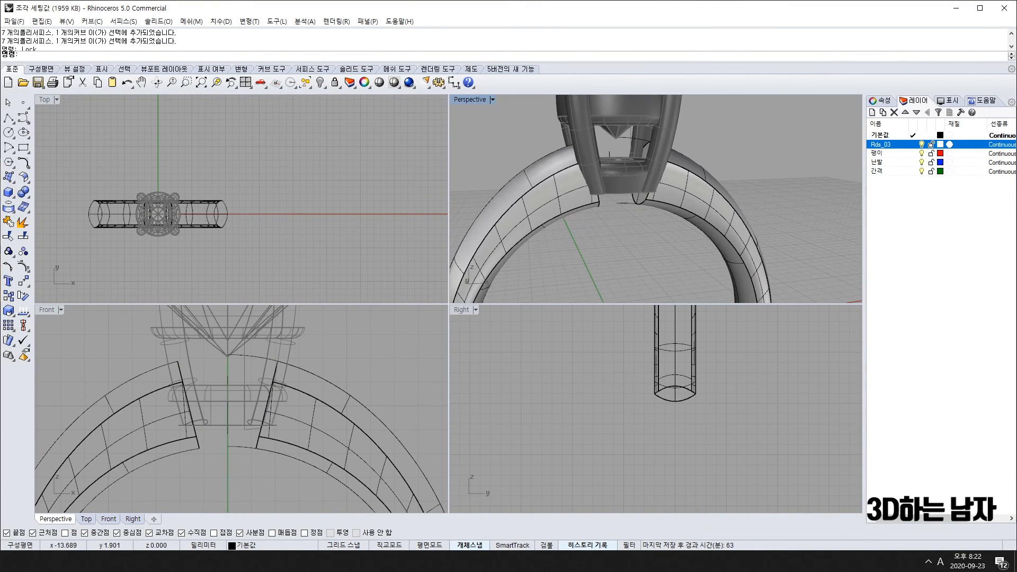
# Step: Fillet all edges of the two cut end faces of the band with a 0.5 radius and inspect them up close
pyautogui.click(26, 195)
pyautogui.click(100, 219)
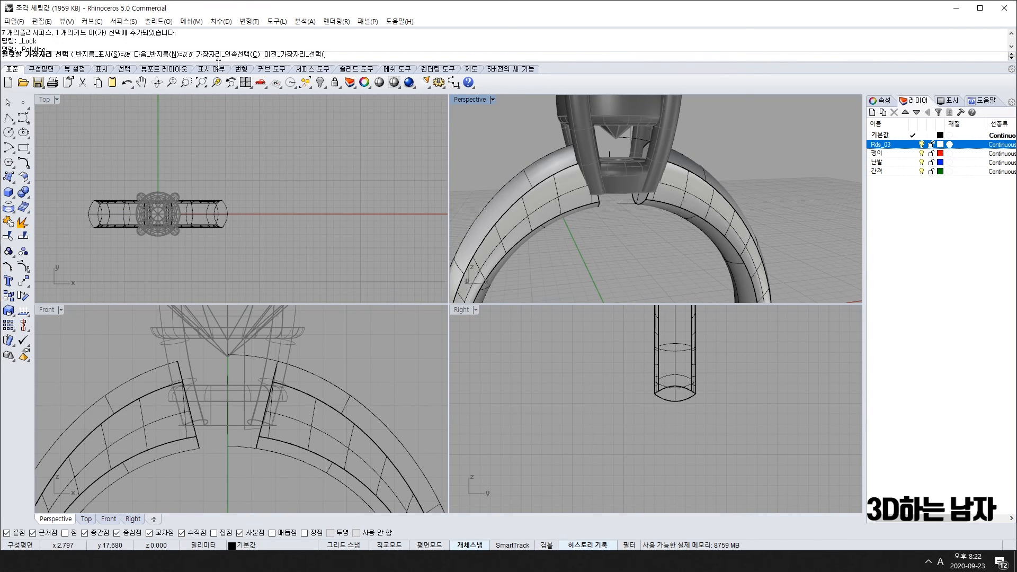
pyautogui.write('0.5')
pyautogui.press('Return')
pyautogui.moveTo(150, 348); pyautogui.dragTo(291, 464)
pyautogui.rightClick(742, 177)
pyautogui.rightClick(734, 181)
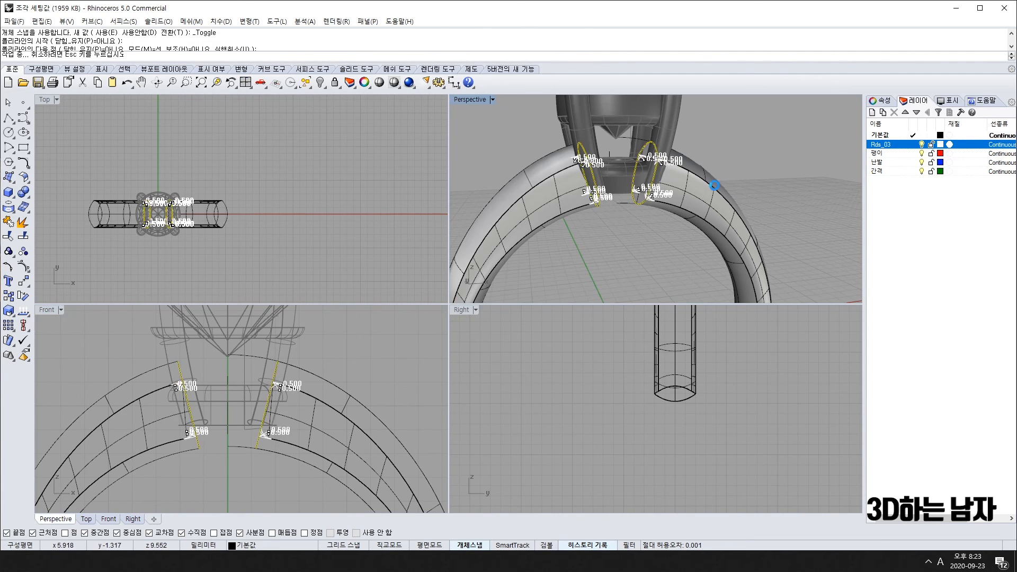
pyautogui.scroll(8, 655, 198)
pyautogui.scroll(-10, 655, 198)
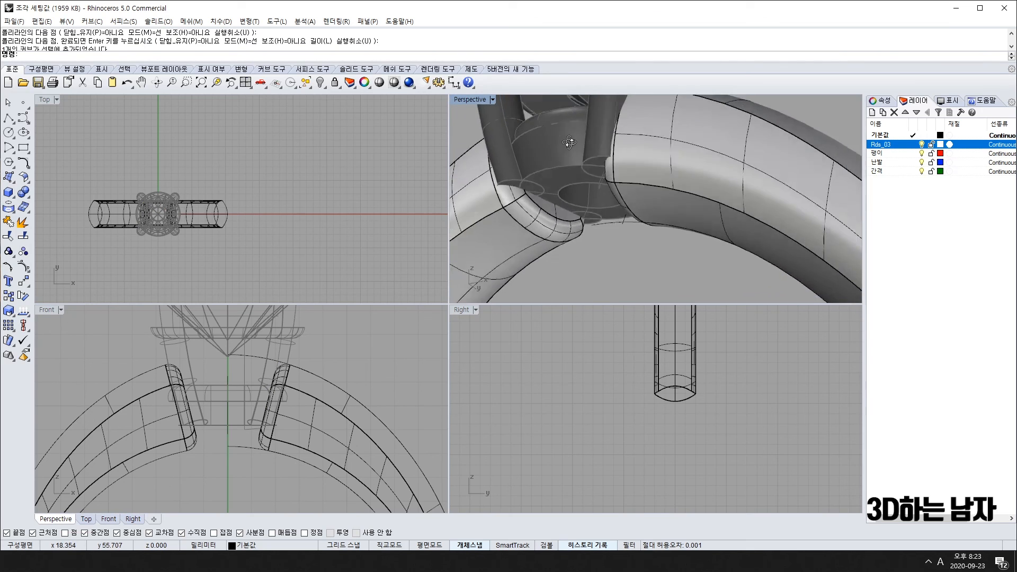
# Step: Unlock the locked stone and prong setting objects and view the whole ring in Perspective
pyautogui.moveTo(567, 160); pyautogui.dragTo(624, 216, button='right')
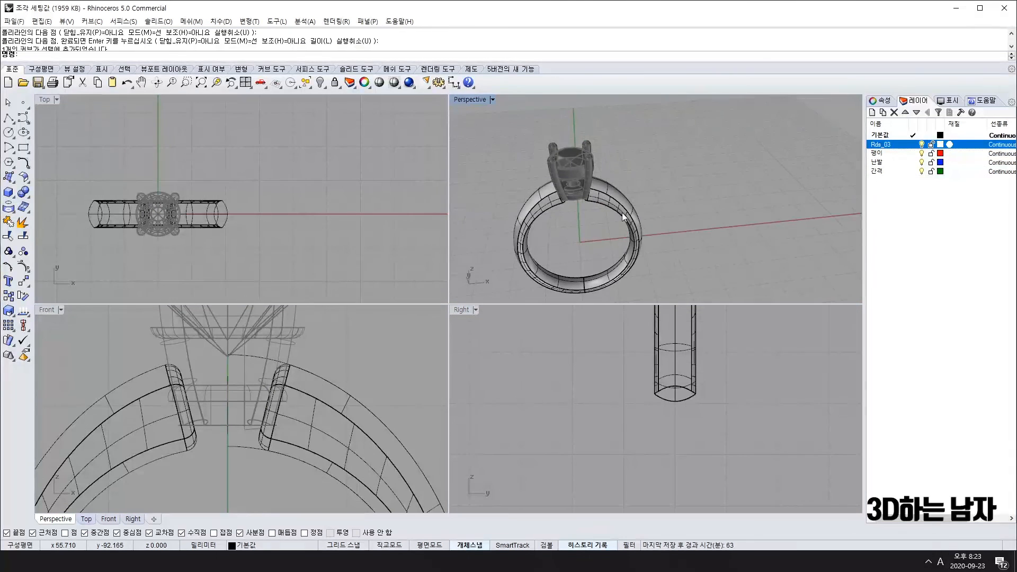
pyautogui.rightClick(334, 84)
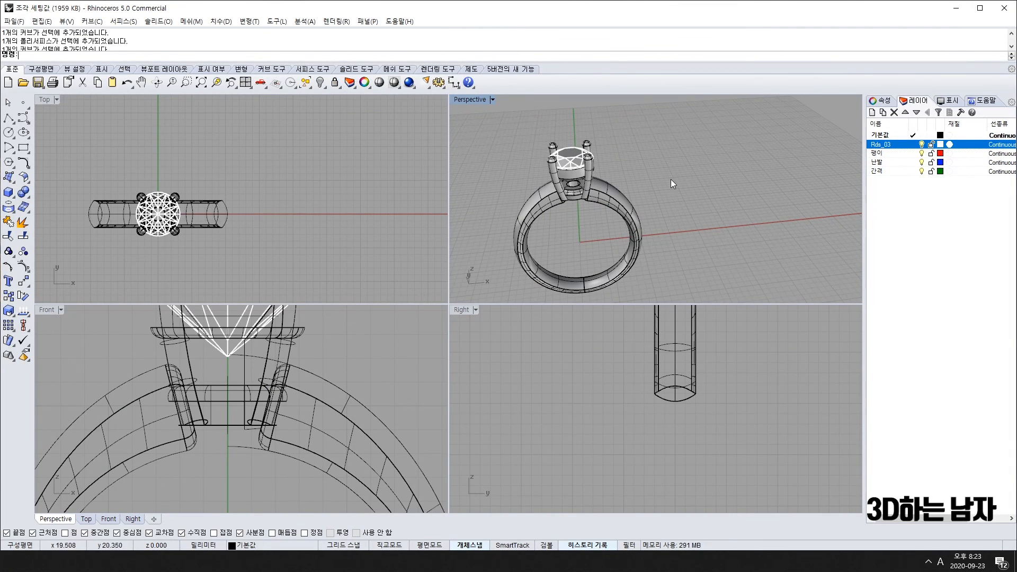
pyautogui.moveTo(533, 179); pyautogui.dragTo(592, 216, button='right')
pyautogui.scroll(-7, 544, 188)
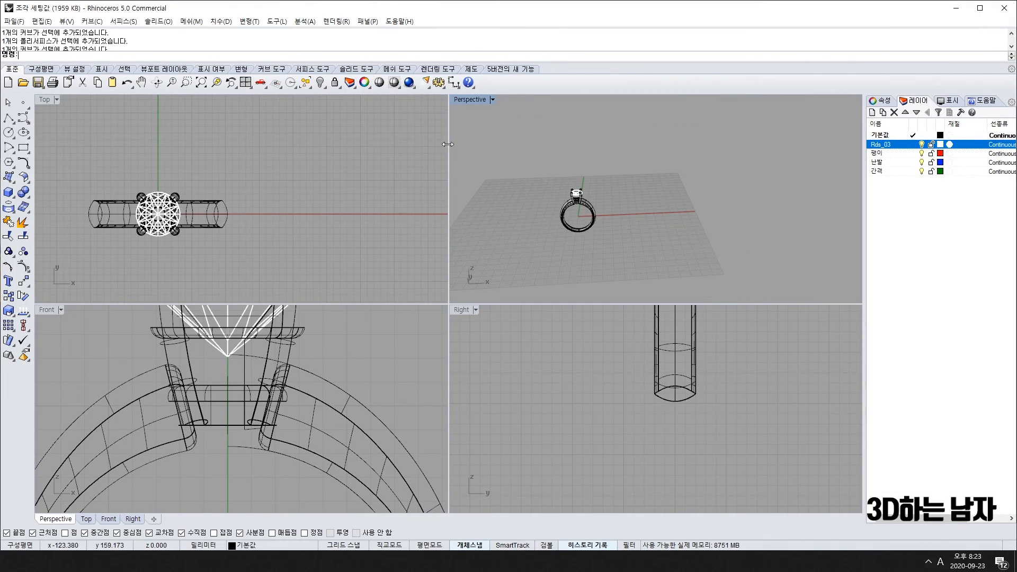
# Step: Preview the finished ring in Perspective with a display mode without wires, and return the view to shaded display with edges
pyautogui.rightClick(471, 100)
pyautogui.click(473, 140)
pyautogui.moveTo(477, 154)
pyautogui.mouseDown(button='right')
pyautogui.moveTo(520, 216)
pyautogui.moveTo(611, 139)
pyautogui.moveTo(711, 136)
pyautogui.moveTo(700, 233)
pyautogui.moveTo(647, 291)
pyautogui.moveTo(487, 223)
pyautogui.moveTo(493, 142)
pyautogui.moveTo(486, 169)
pyautogui.mouseUp(button='right')
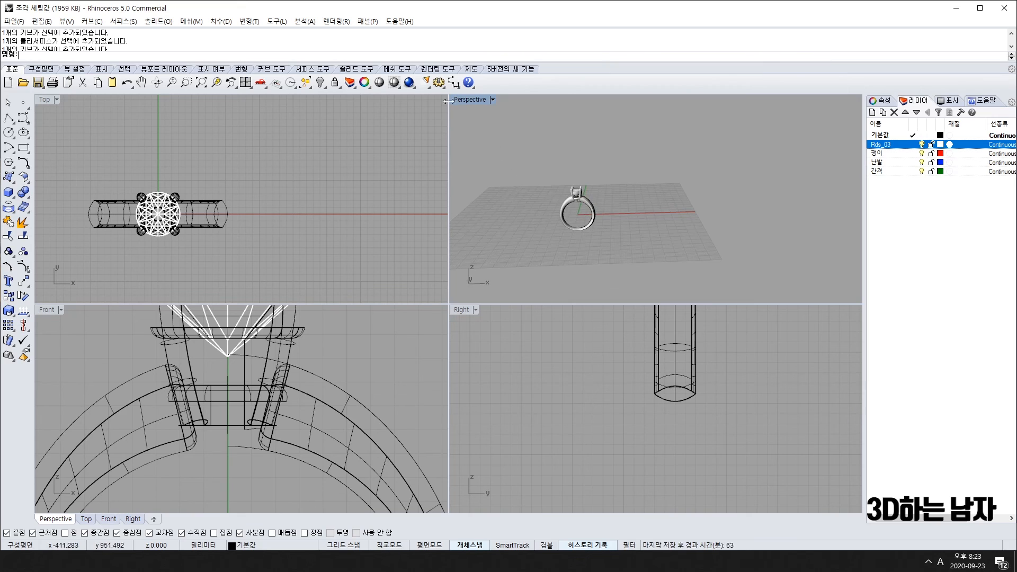
pyautogui.rightClick(474, 101)
pyautogui.click(482, 140)
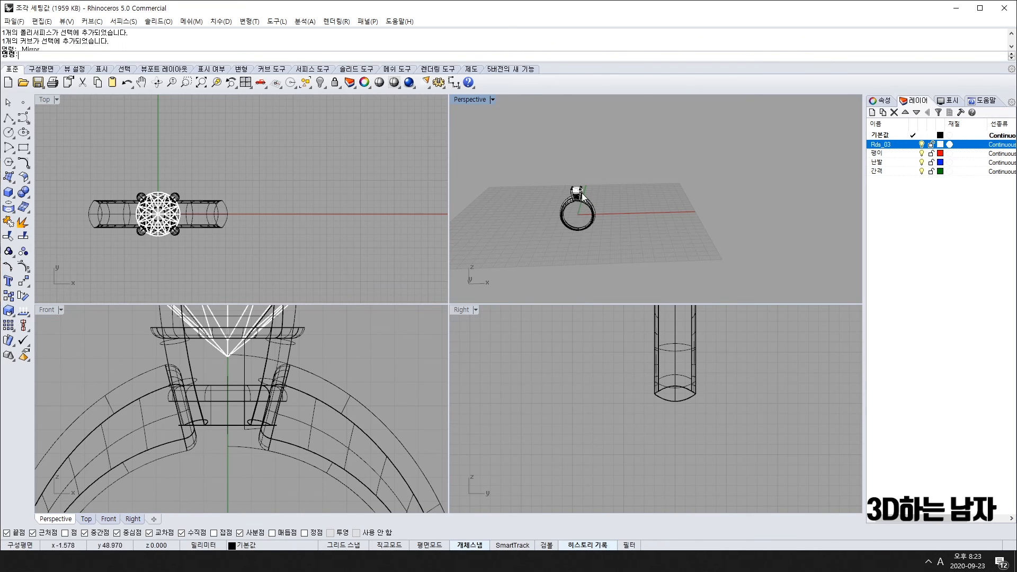
pyautogui.scroll(2, 556, 209)
pyautogui.moveTo(536, 224)
pyautogui.mouseDown(button='right')
pyautogui.moveTo(661, 216)
pyautogui.moveTo(592, 210)
pyautogui.moveTo(517, 251)
pyautogui.mouseUp(button='right')
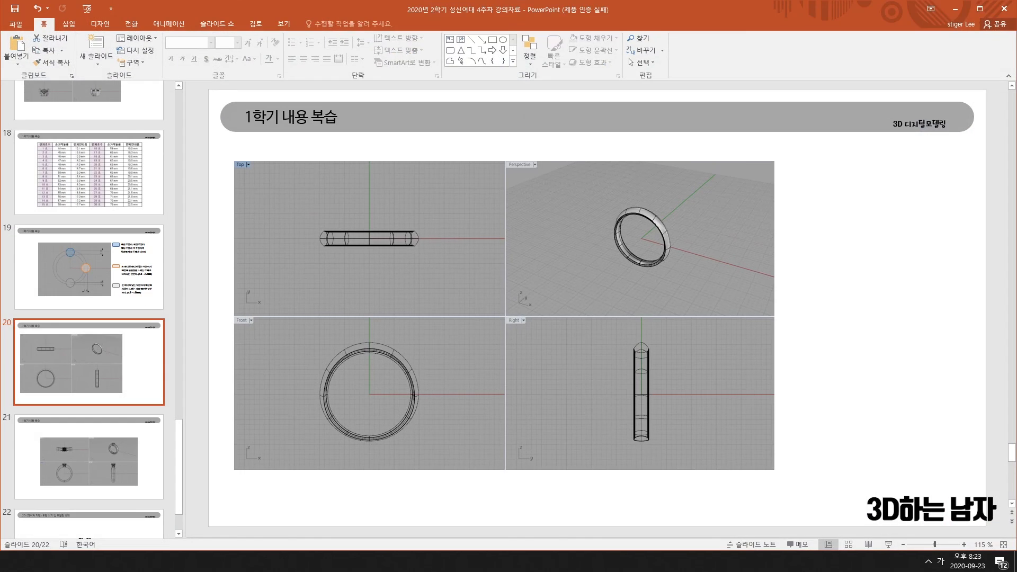
# Step: In the PowerPoint lecture deck, review the dimensioned setting slides 14 and 11 and show the assignment list on slide 22
pyautogui.scroll(10, 81, 373)
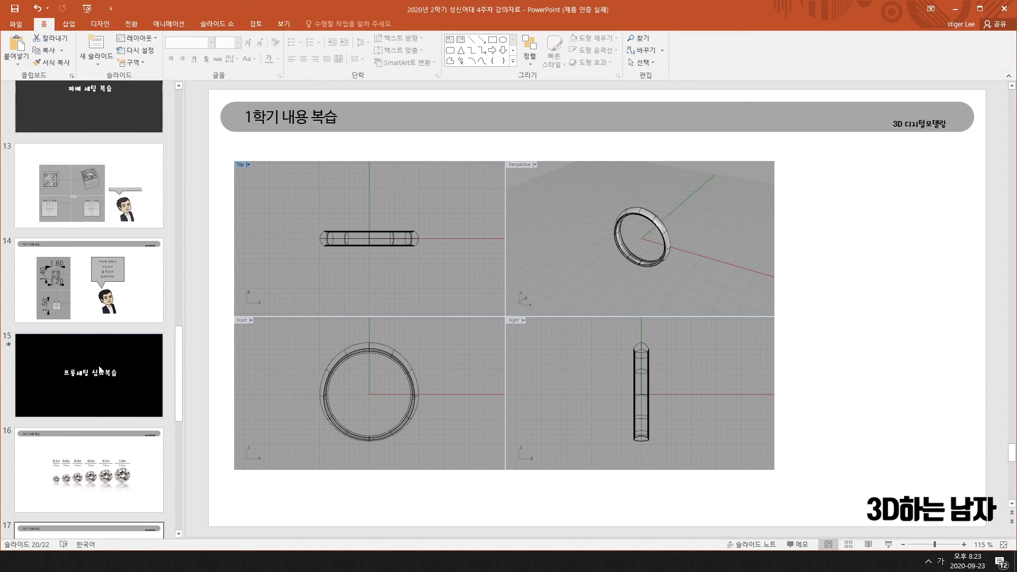
pyautogui.click(101, 296)
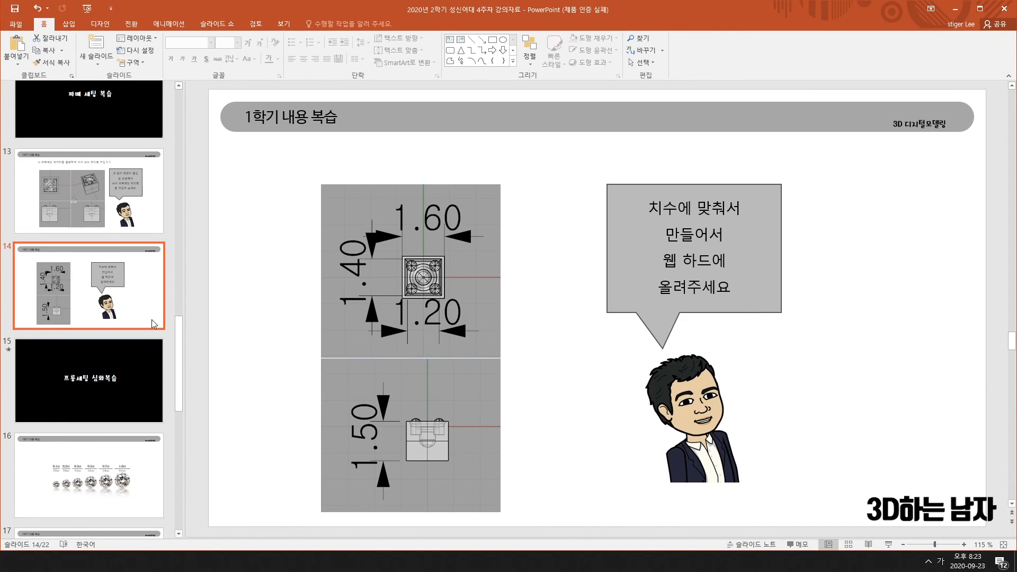
pyautogui.scroll(7, 71, 313)
pyautogui.click(79, 361)
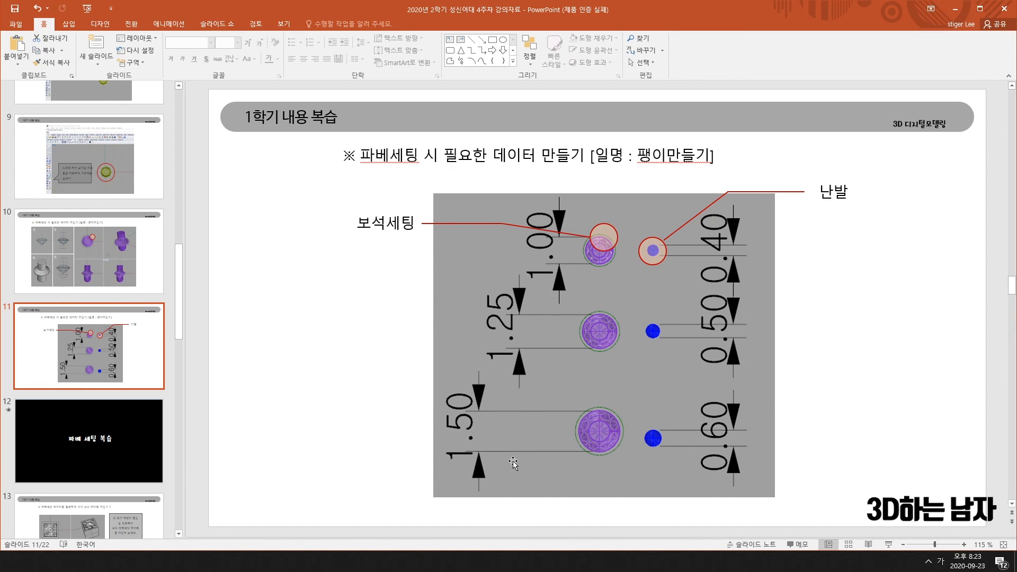
pyautogui.scroll(-3, 96, 326)
pyautogui.scroll(-14, 94, 322)
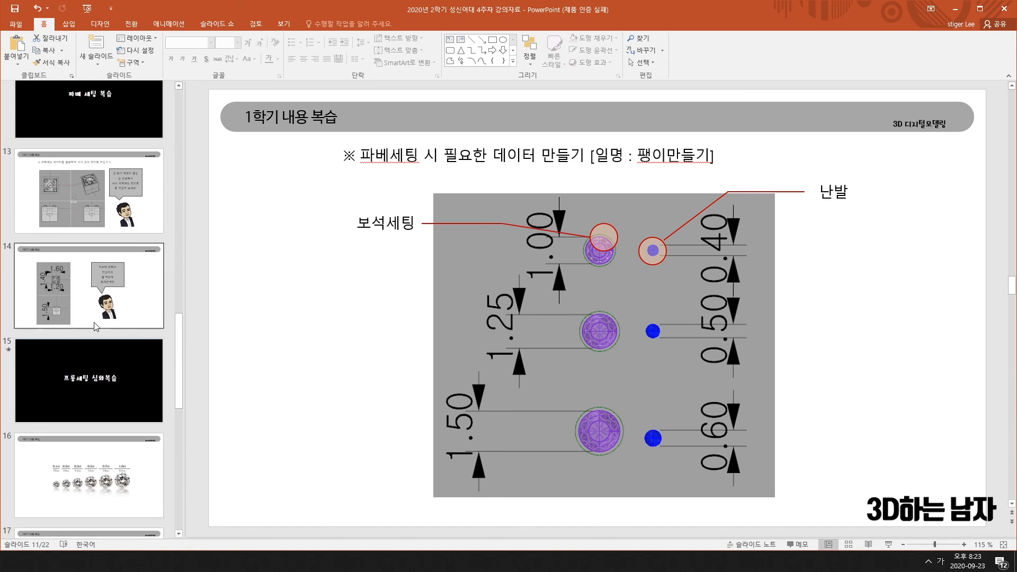
pyautogui.click(89, 483)
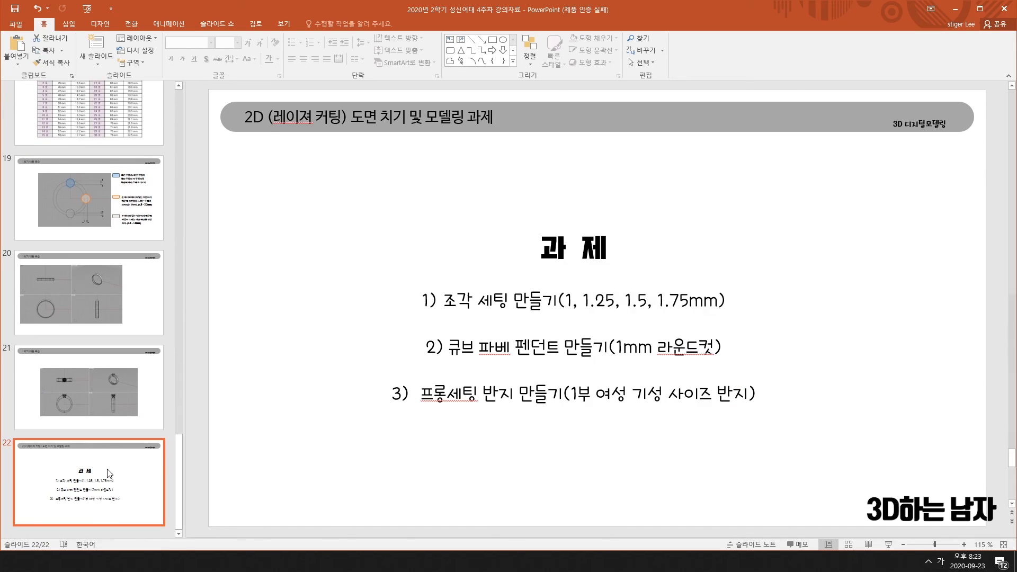